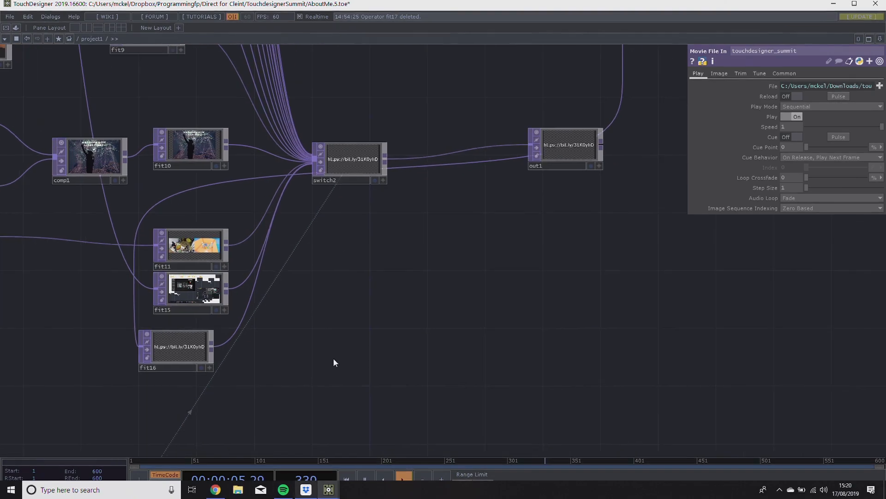
Switch from the AboutMe project to the dome projection mapping demo project.
left_click(834, 5)
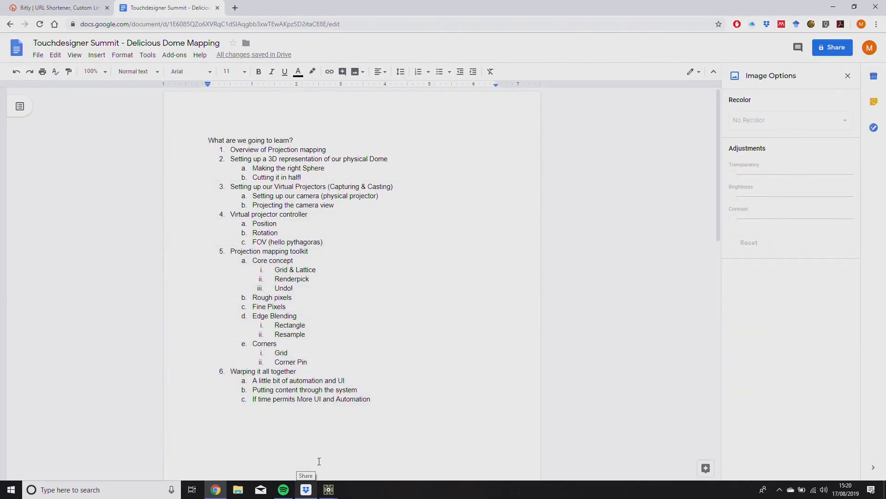
mouse_move(328, 489)
left_click(287, 440)
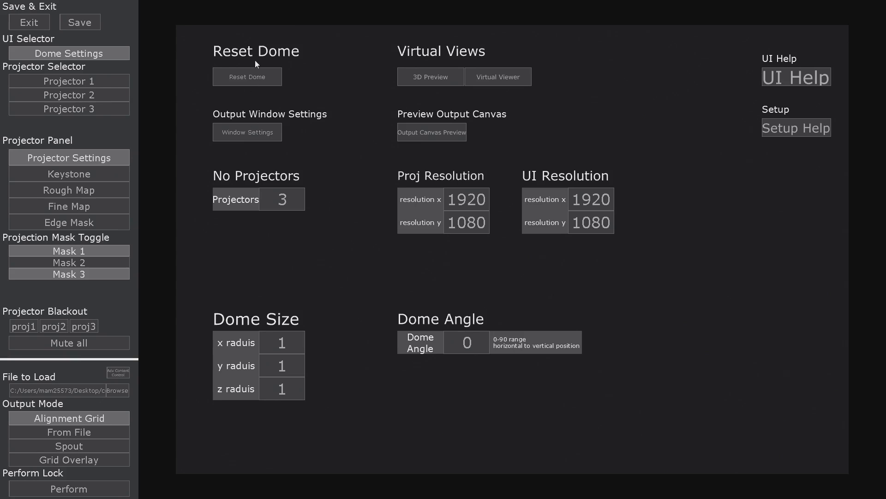
Reset the dome to its defaults and open the 3D preview.
left_click(252, 78)
left_click(290, 342)
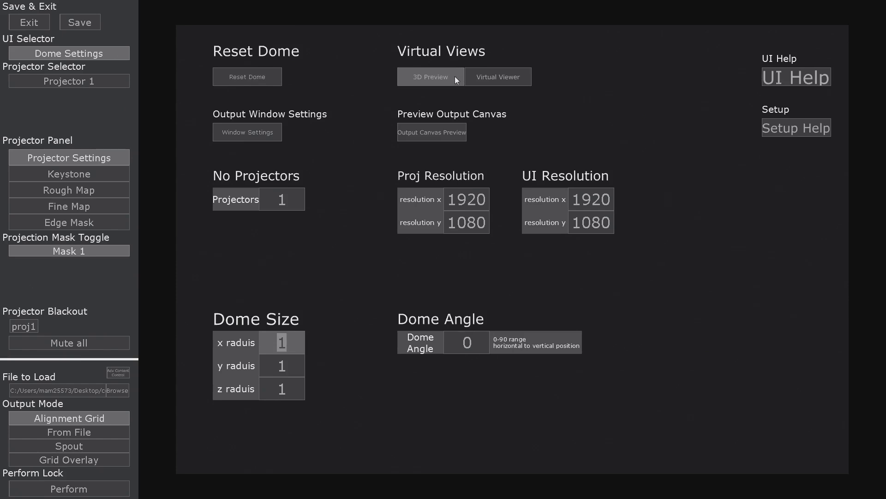
left_click(432, 76)
Set the dome's x, y and z radius to 2.
left_click(300, 348)
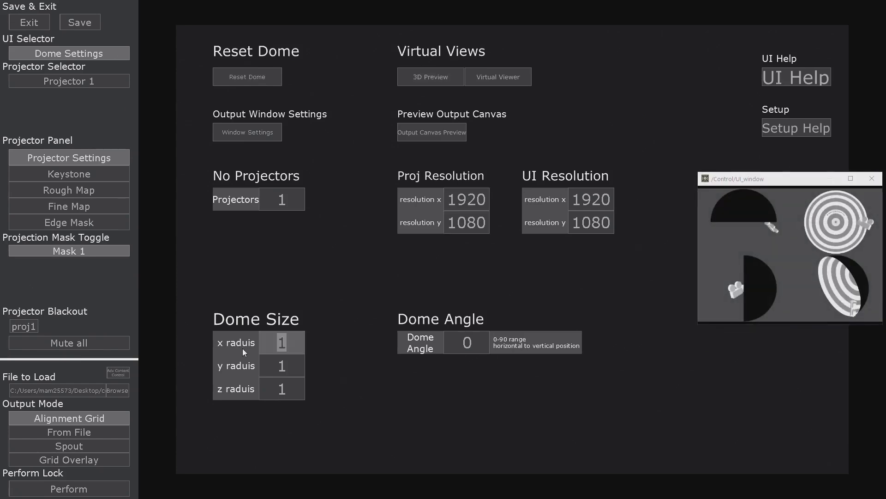
key("Return")
left_click(284, 365)
type("2")
key("Return")
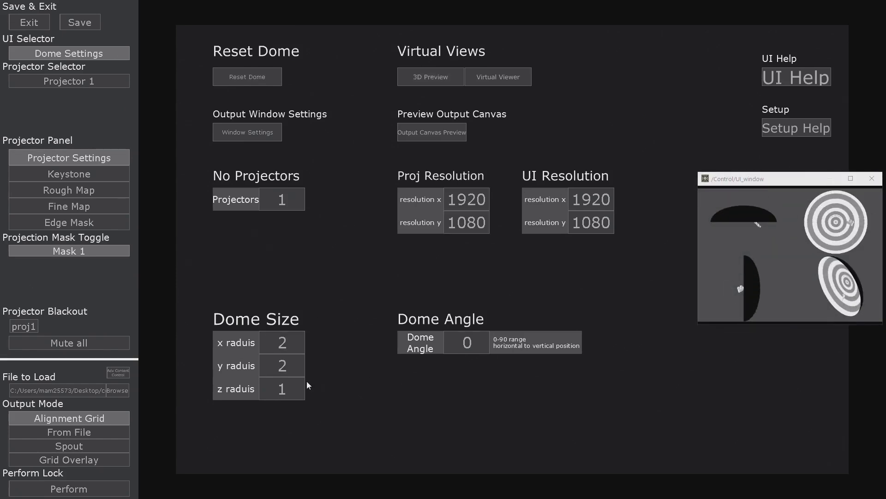
type("2")
key("Return")
Set the dome angle to 90 and the number of projectors to 2.
left_click(447, 352)
type("90")
key("Return")
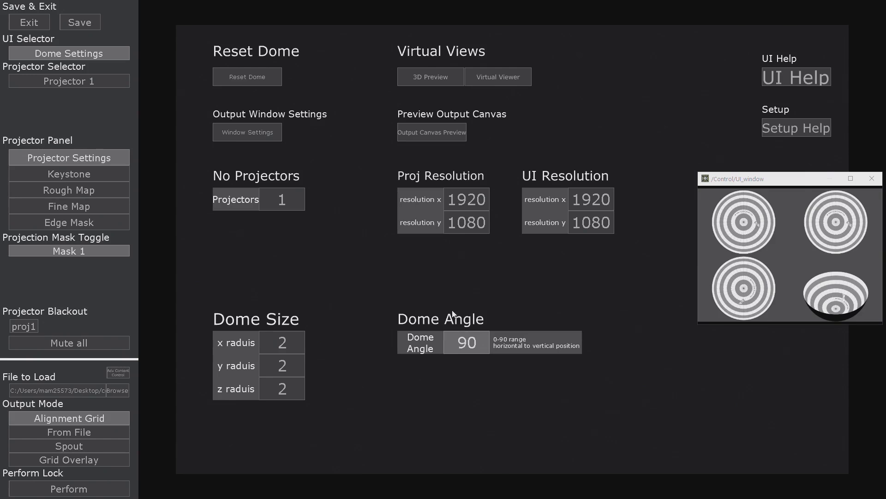
left_click(292, 202)
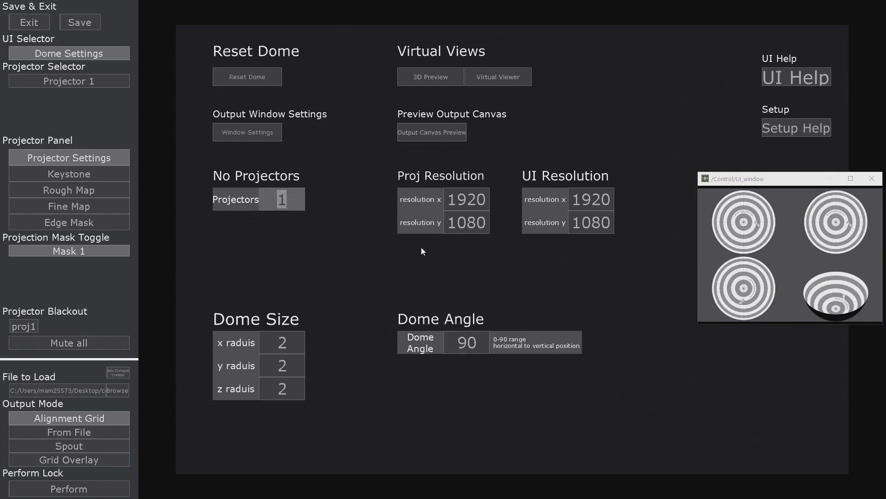
type("2")
key("Return")
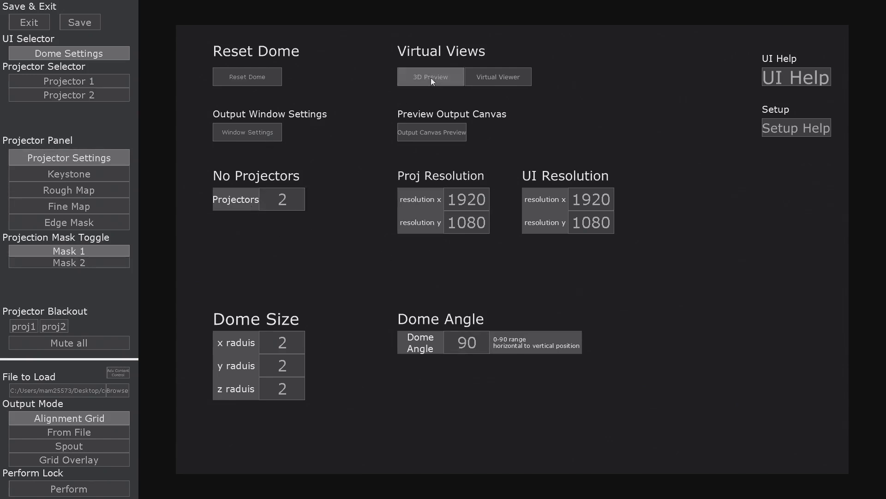
Reopen the 3D preview, enlarge it to examine the projectors' placement on the dome, and close it.
left_click(431, 78)
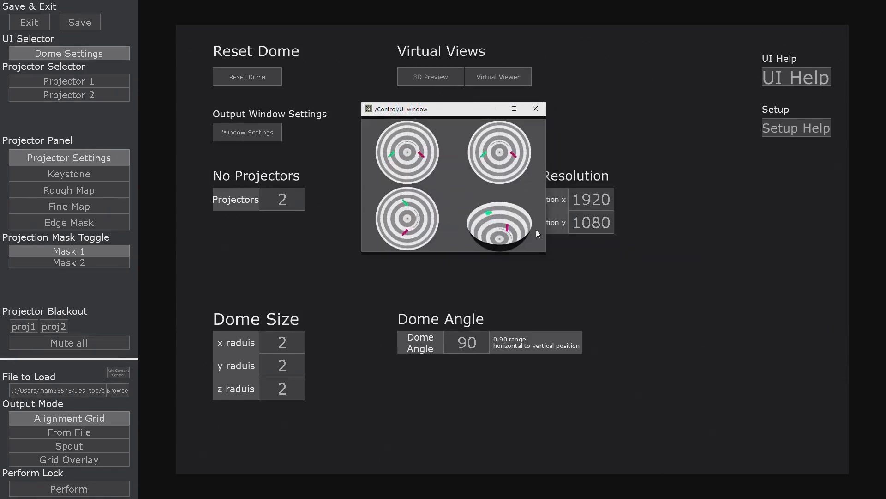
left_click_drag(547, 254, 825, 464)
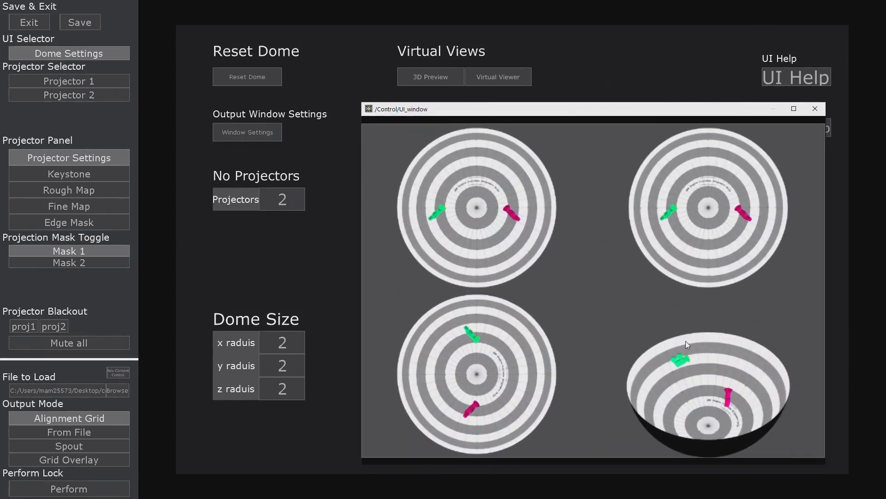
left_click_drag(655, 110, 425, 62)
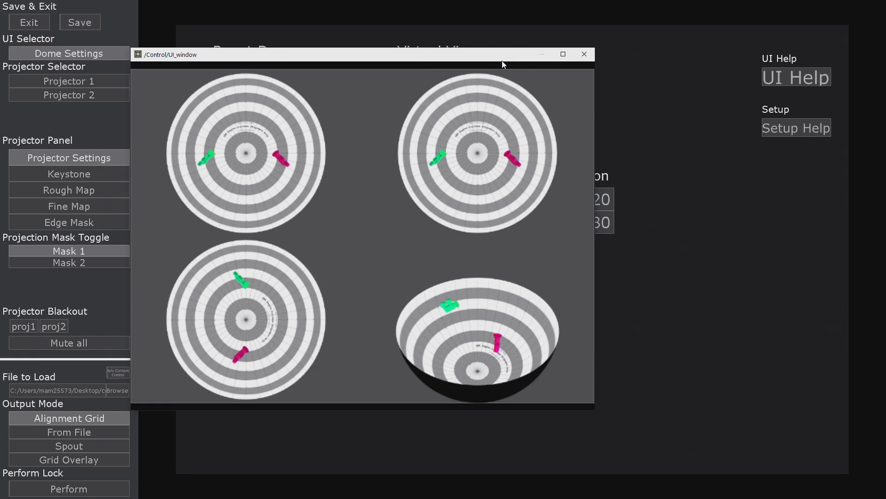
left_click(585, 54)
Keystone projector 1's image by pulling its upper-left, lower-left and lower-right corners inward.
left_click(92, 176)
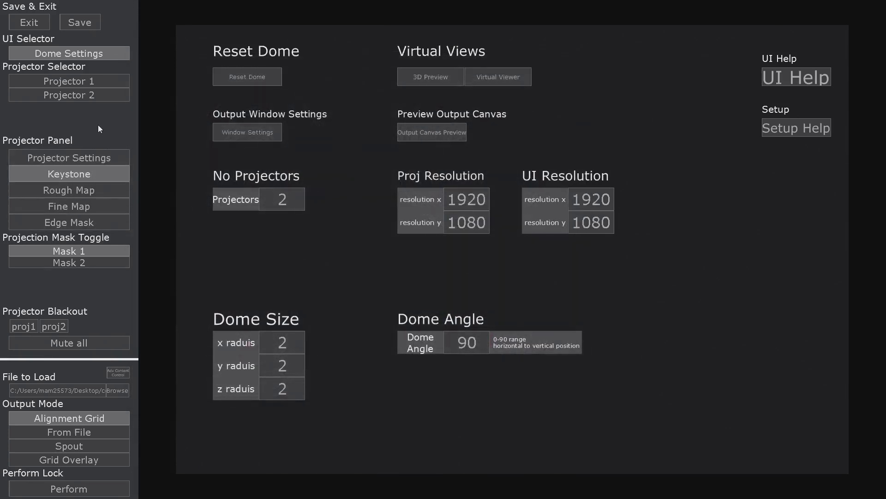
left_click(92, 84)
left_click_drag(215, 80, 227, 108)
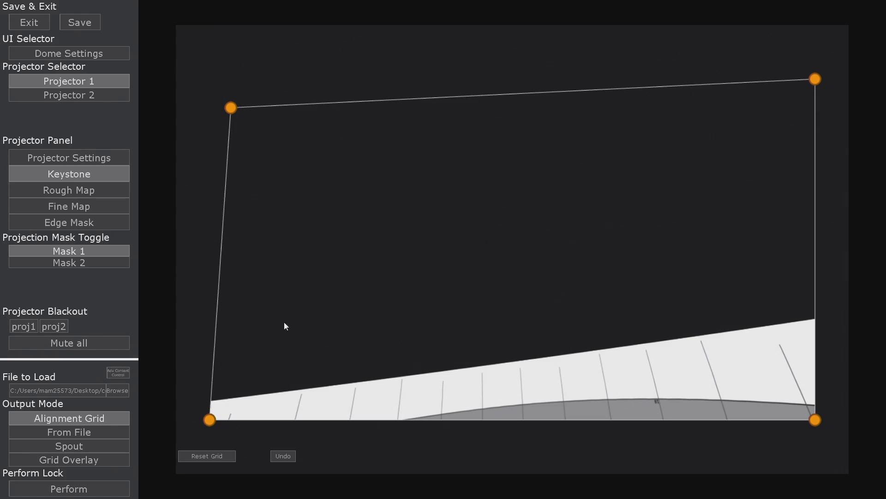
left_click_drag(211, 424, 242, 359)
left_click_drag(815, 419, 724, 368)
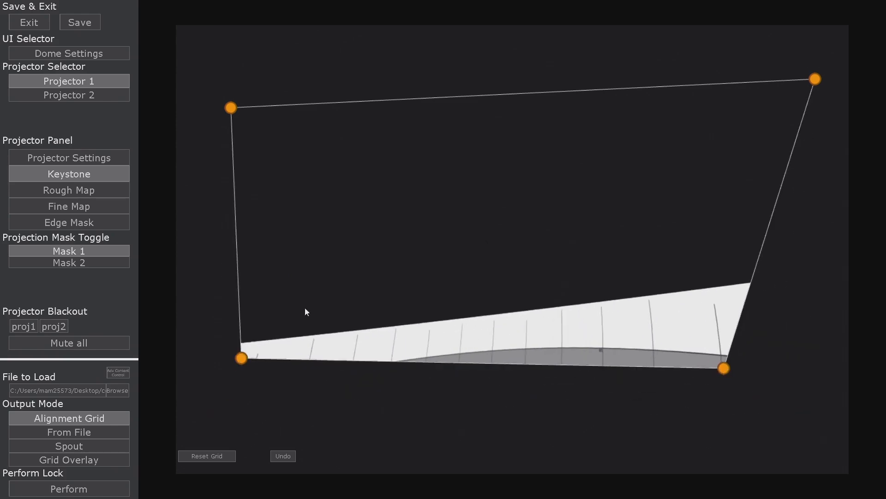
Shift one lower grid point of projector 1's rough map slightly upward and show the fine map grid.
left_click(99, 188)
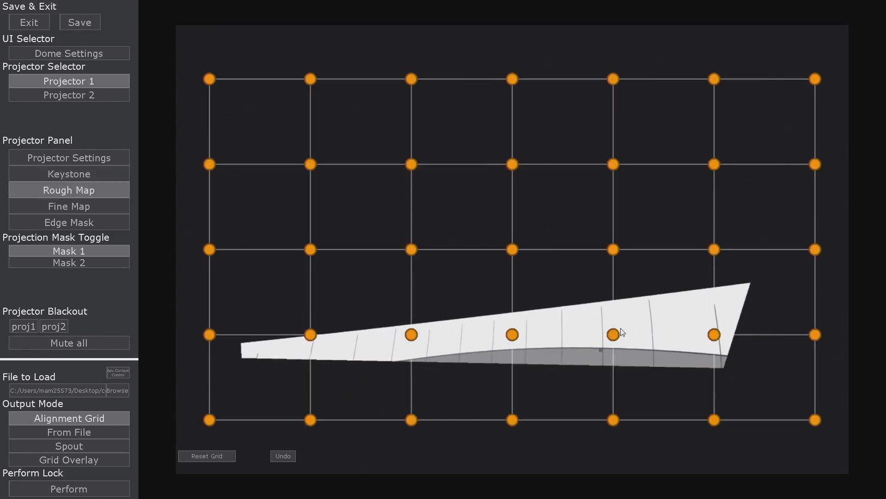
left_click_drag(614, 334, 602, 313)
left_click(105, 209)
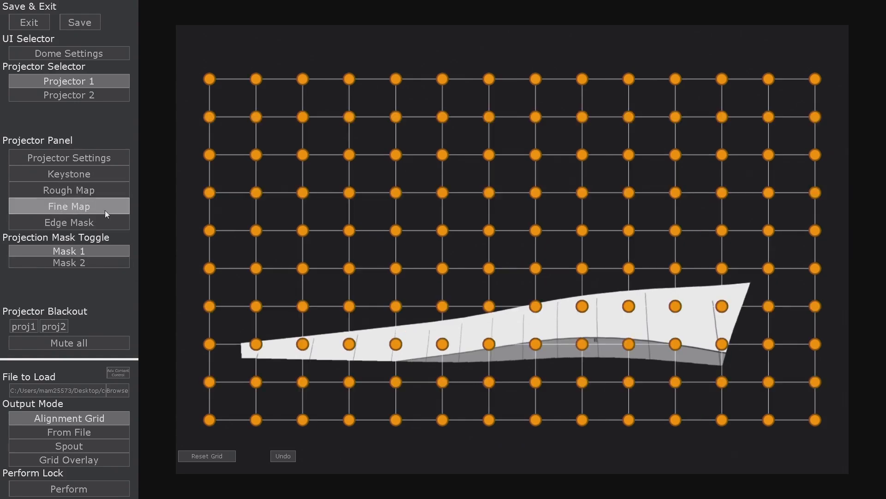
Open both the Virtual Viewer and the 3D Preview from the dome settings.
left_click(119, 57)
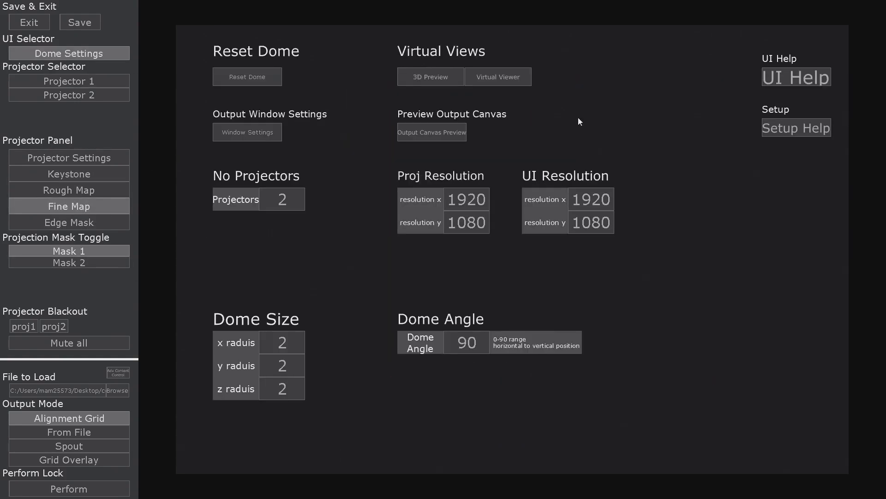
left_click(498, 76)
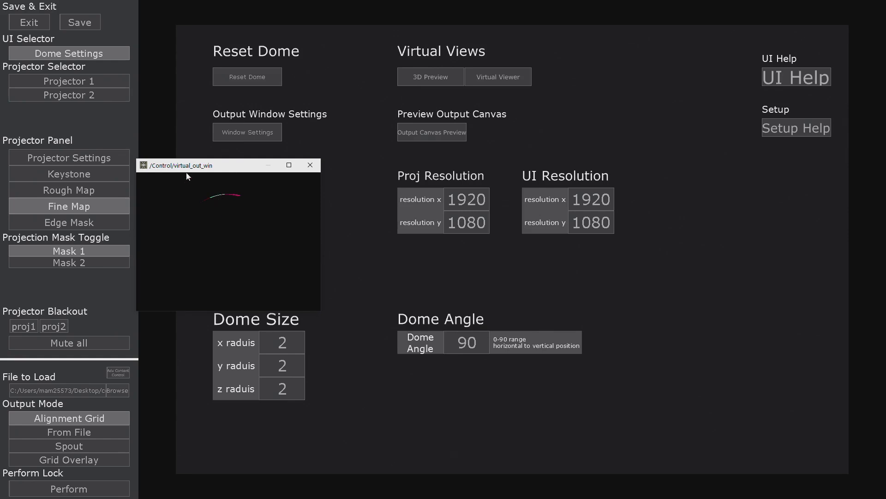
left_click(111, 82)
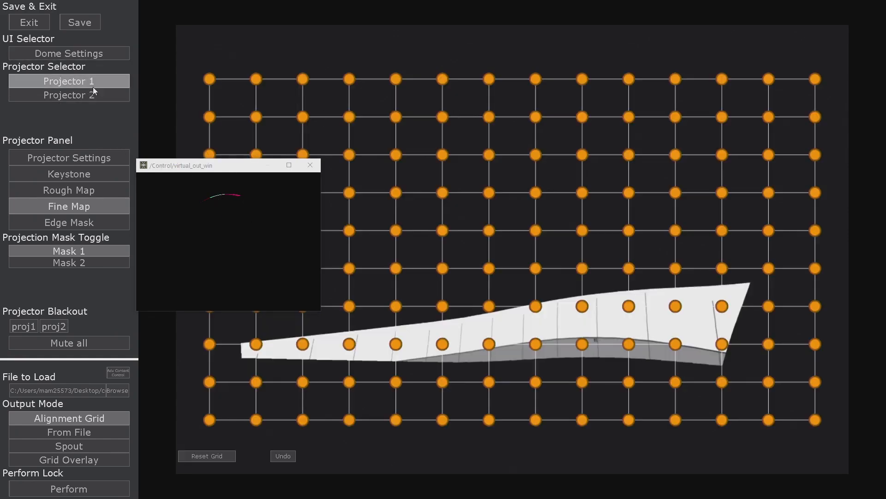
left_click(84, 160)
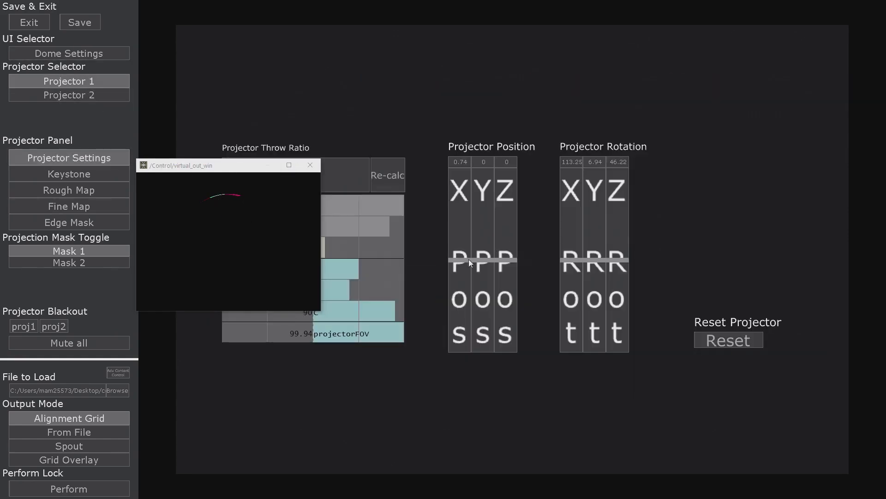
left_click(69, 53)
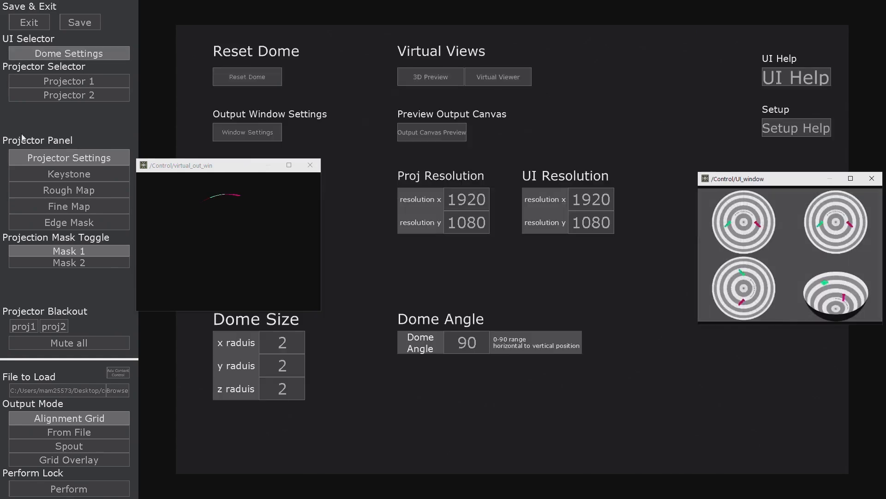
Set projector 1's position to X 1.3 and Y 1.14, and its X, Y and Z rotation to 0.
left_click(57, 80)
left_click_drag(461, 256, 459, 20)
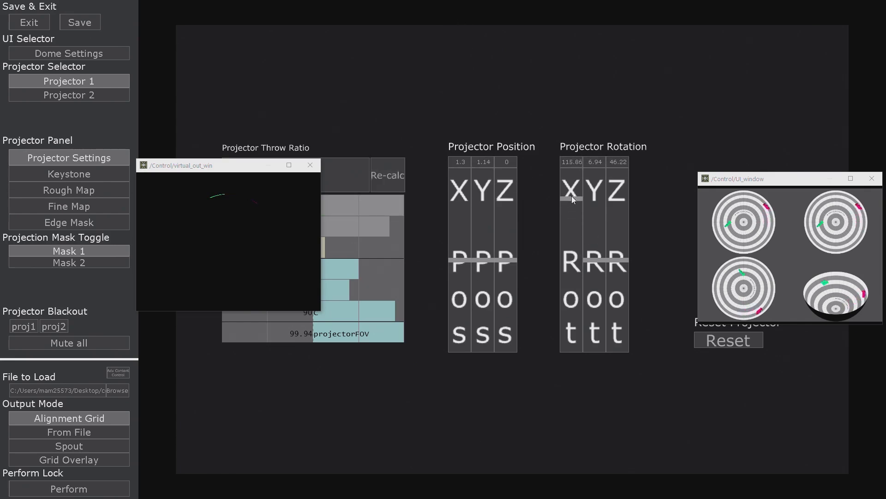
left_click_drag(572, 199, 571, 170)
left_click(595, 162)
type("0")
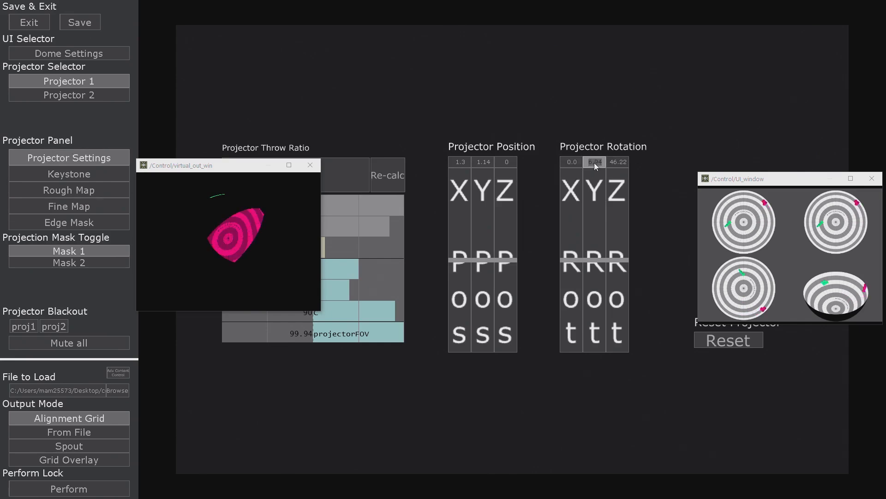
left_click(624, 162)
type("0")
left_click(575, 104)
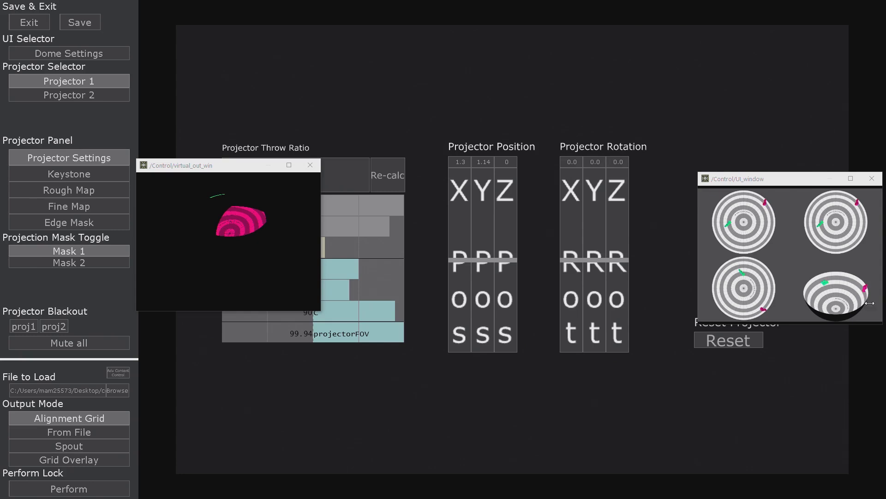
Place the 3D preview and virtual viewer windows near each other and enlarge the 3D preview.
left_click(780, 180)
left_click_drag(781, 180, 497, 163)
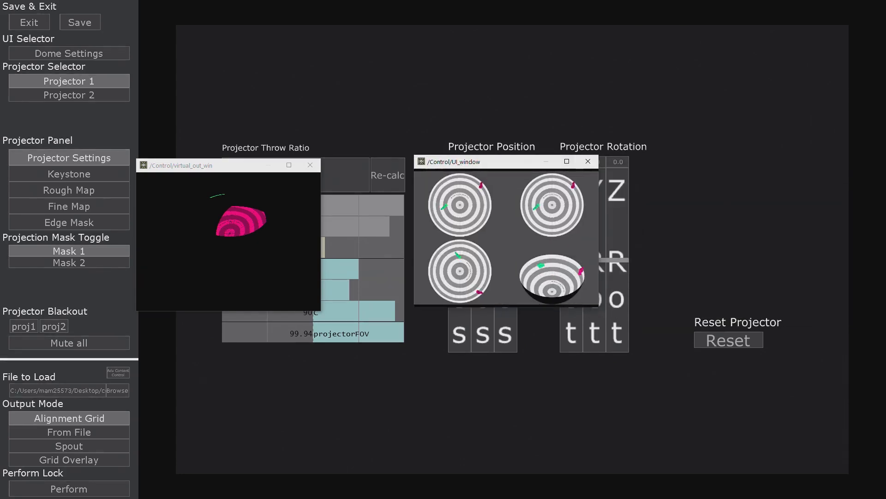
left_click_drag(600, 308, 677, 367)
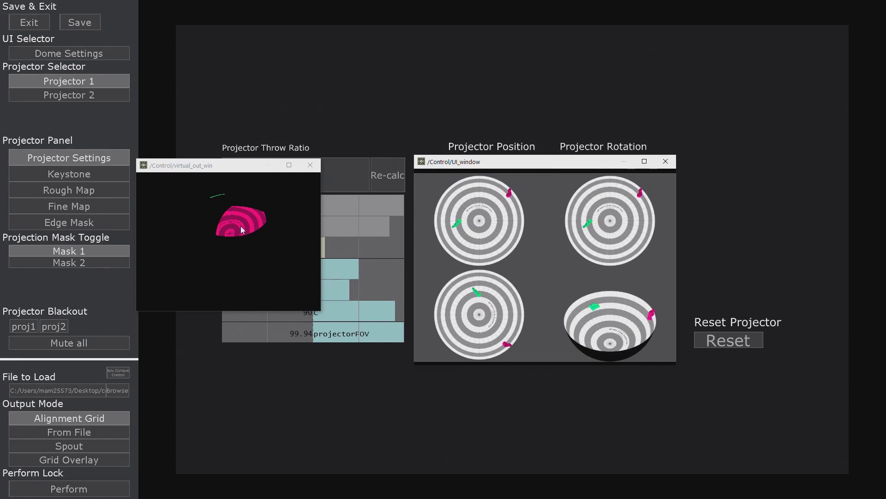
left_click_drag(224, 166, 491, 110)
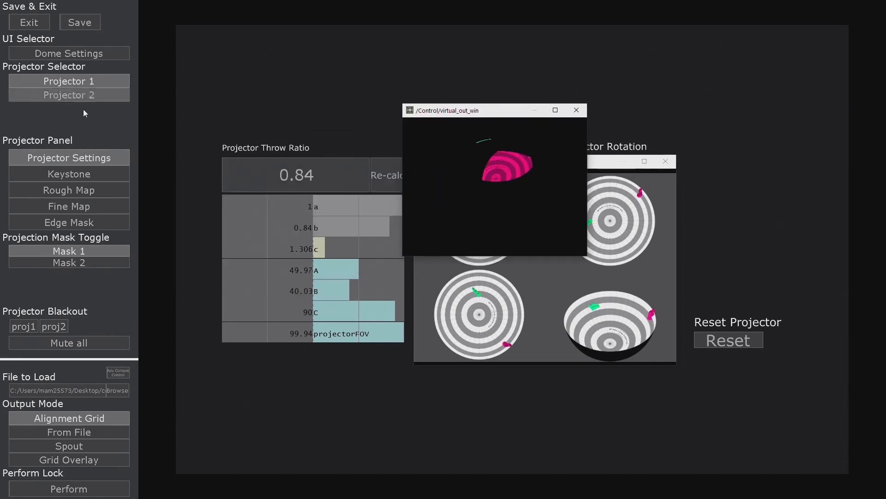
Warp projector 1's fine map by moving two upper-left grid points down and to the right.
left_click(75, 174)
left_click(87, 223)
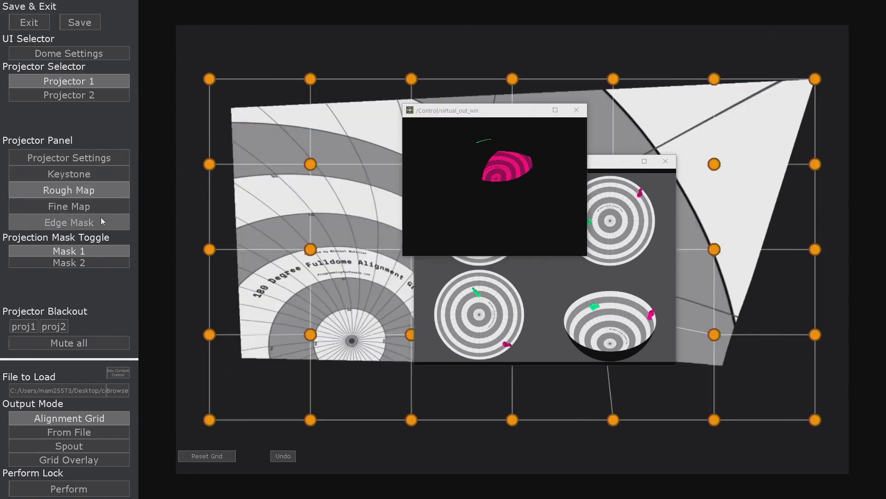
left_click(94, 206)
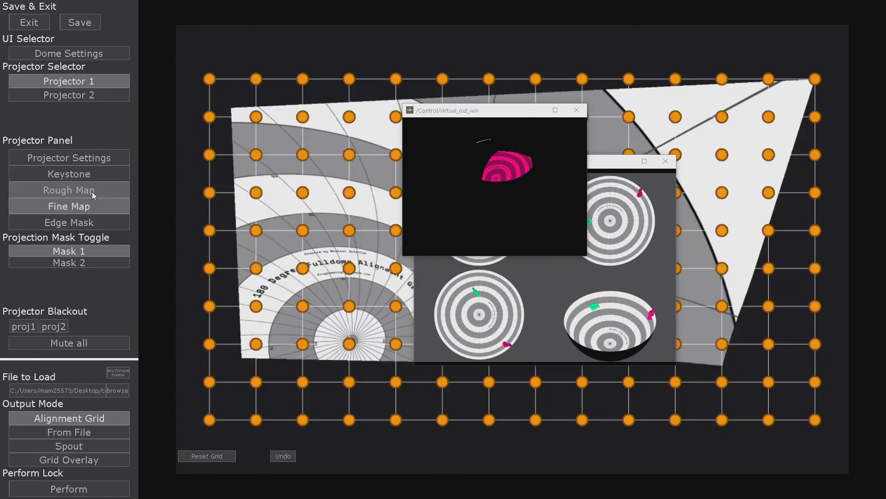
mouse_move(304, 117)
left_mouse_down()
mouse_move(302, 105)
mouse_move(310, 152)
mouse_move(308, 122)
left_mouse_up()
left_click_drag(303, 155, 321, 177)
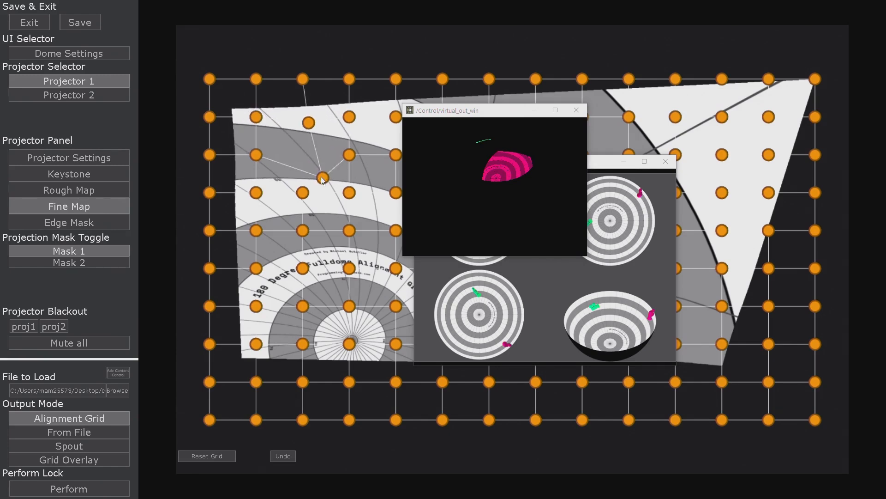
Mask the upper-left area of projector 1's image by pulling three edge mask points inward.
left_click(70, 223)
left_click_drag(313, 80, 332, 208)
left_click_drag(212, 78, 301, 198)
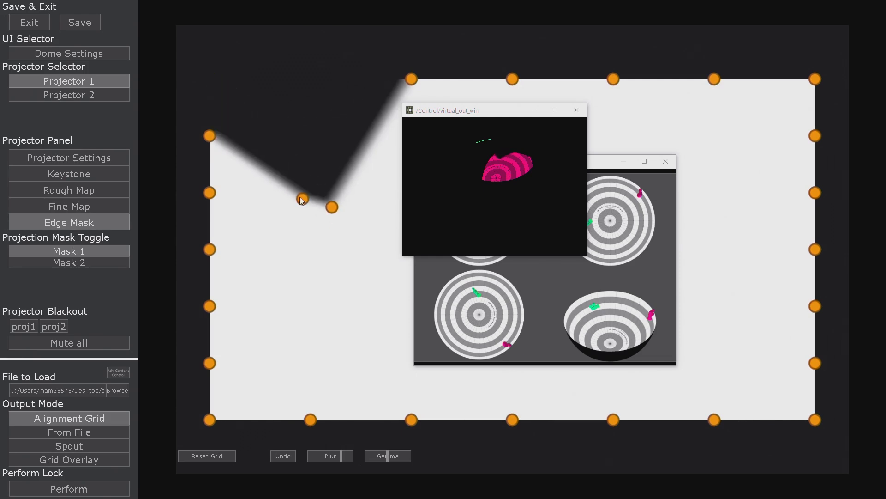
left_click_drag(210, 135, 298, 198)
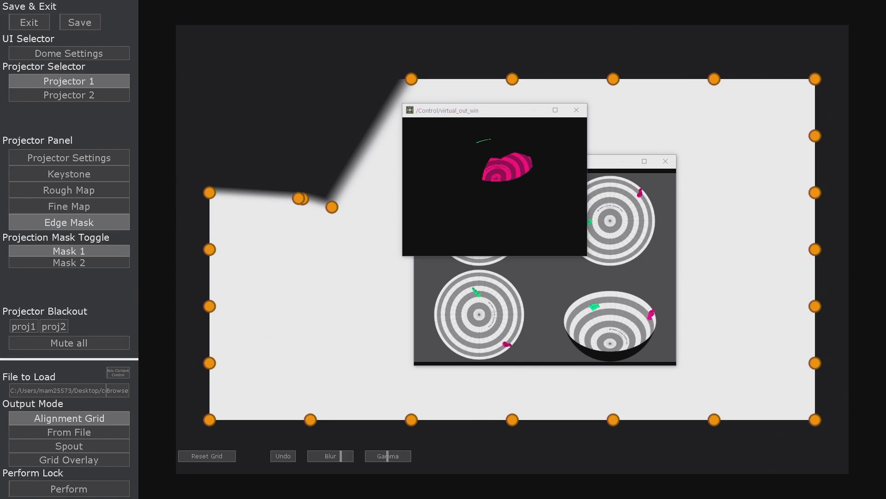
Exit perform mode to the network editor and close the virtual viewer and 3D preview windows.
key("Escape")
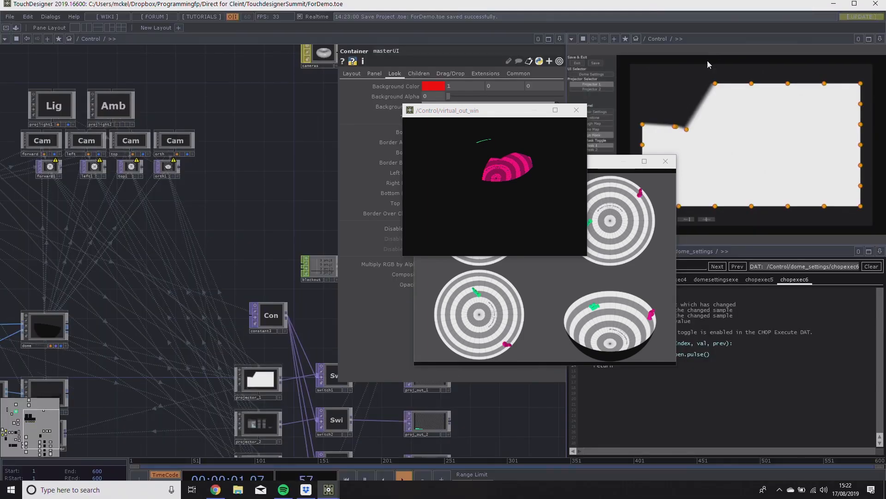
left_click_drag(787, 6, 730, 13)
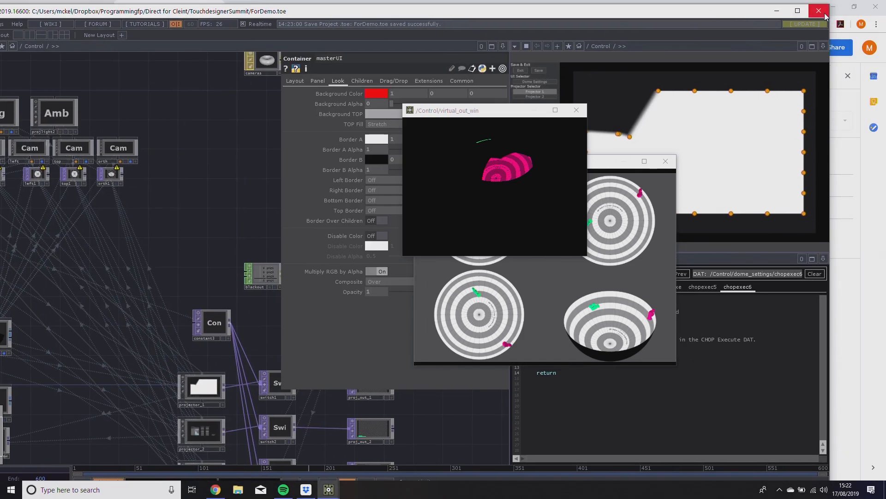
left_click(579, 111)
left_click(666, 163)
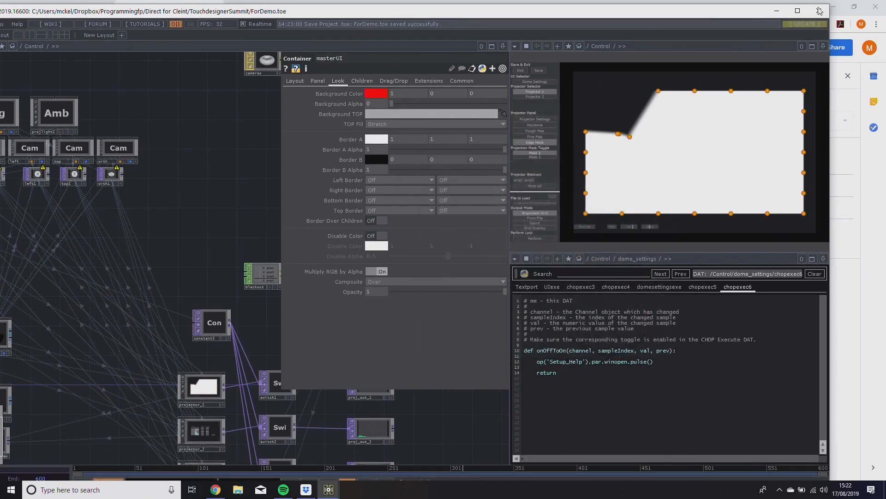
Close the ForDemo project window and launch the recent assets project.
left_click(820, 11)
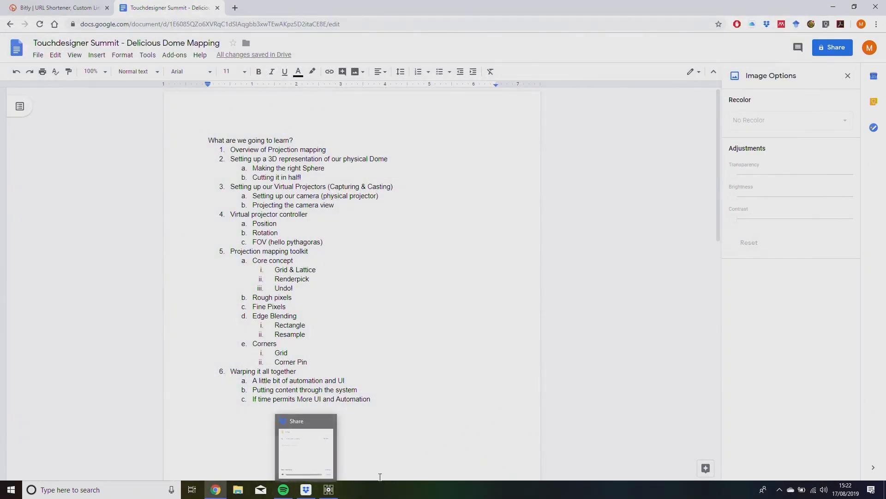
right_click(329, 489)
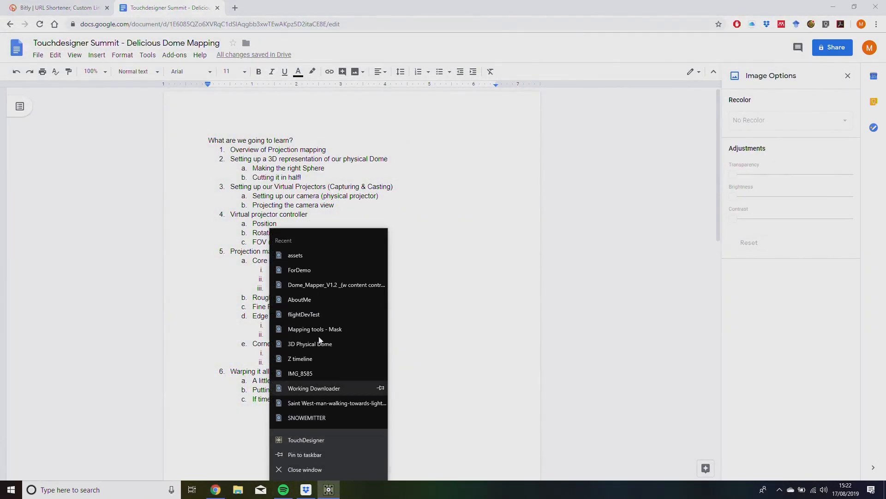
left_click(318, 254)
left_click(340, 461)
Launch a new TouchDesigner session and quit the AboutMe project without saving it.
left_click(876, 4)
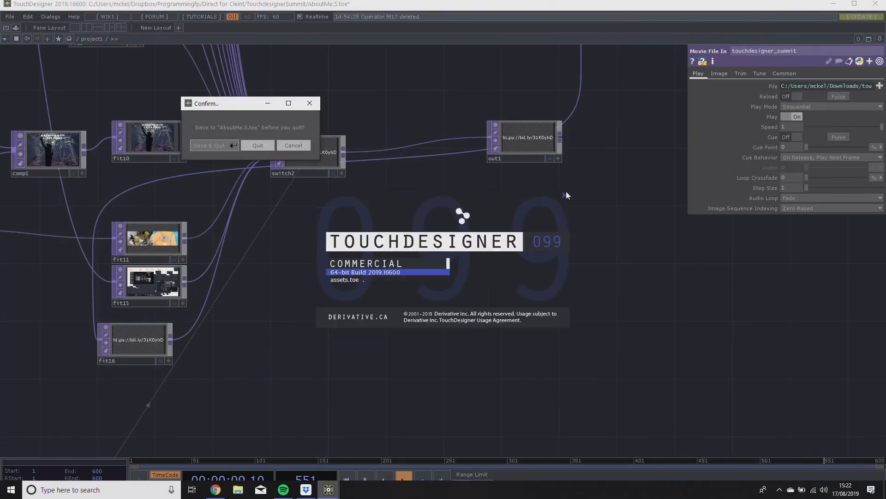
right_click(328, 490)
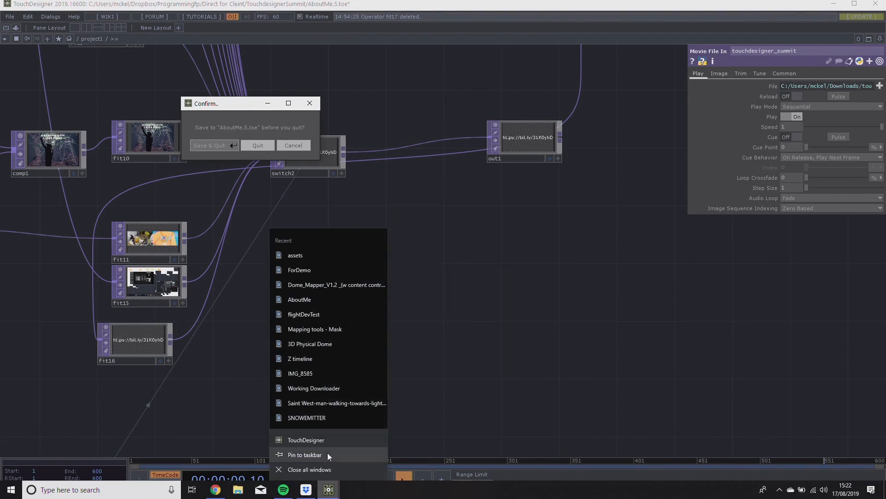
left_click(306, 439)
left_click(258, 145)
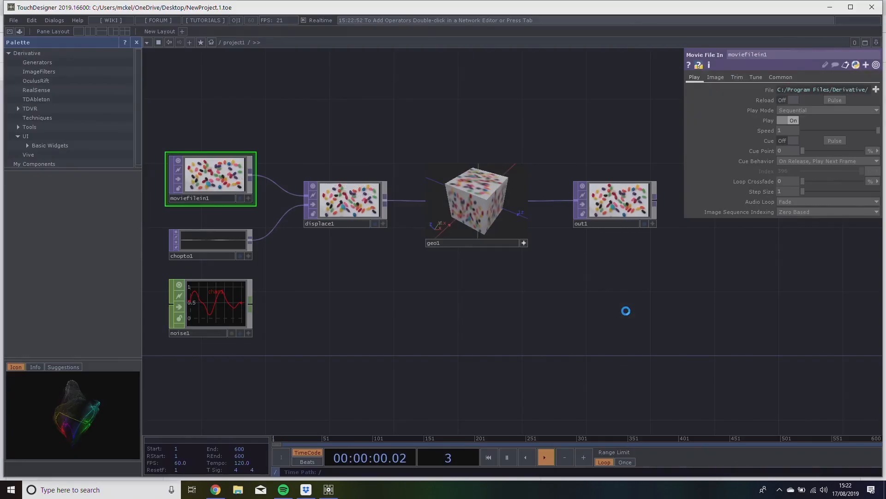
Close the palette, maximize the window and delete all the default operators from the new project's network.
left_click(136, 42)
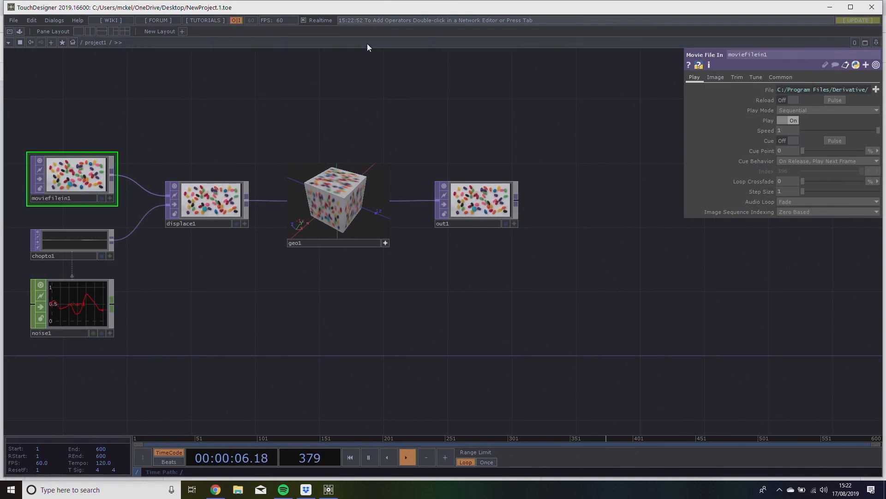
double_click(373, 12)
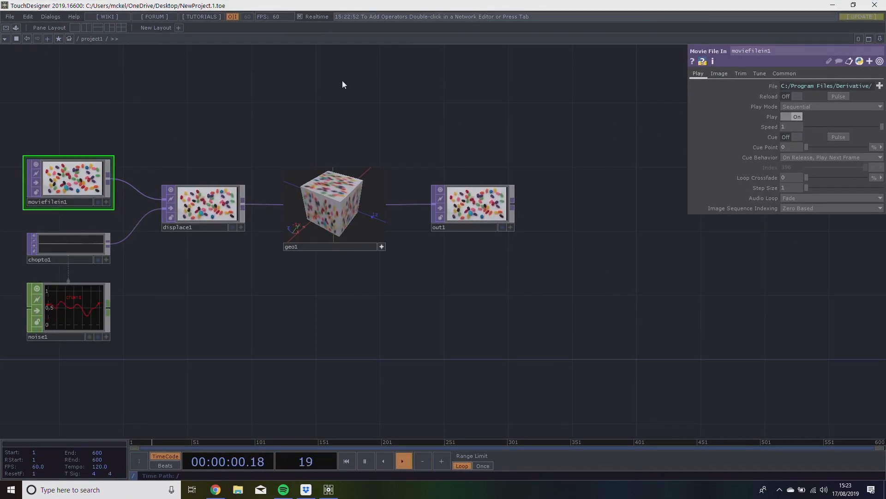
left_click_drag(60, 69, 539, 376)
key("Delete")
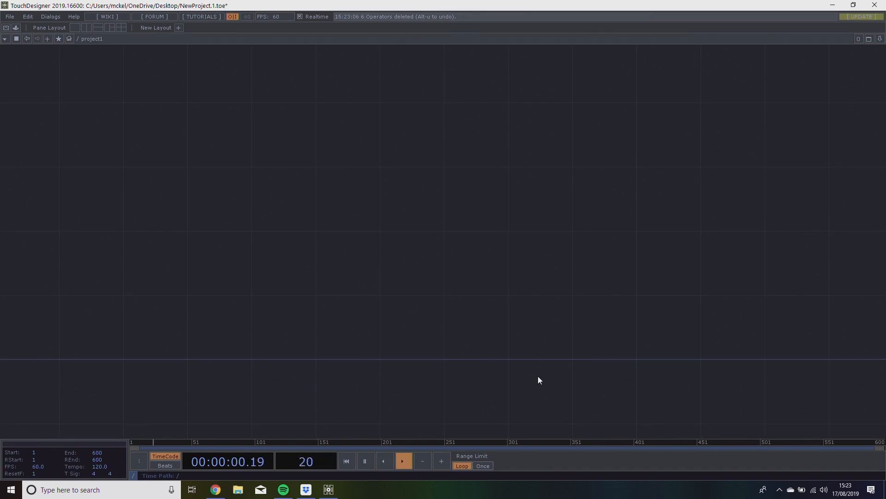
Add a Sphere SOP and place it on the left side of the empty network.
left_click_drag(497, 311, 402, 272)
key("Tab")
left_click(95, 169)
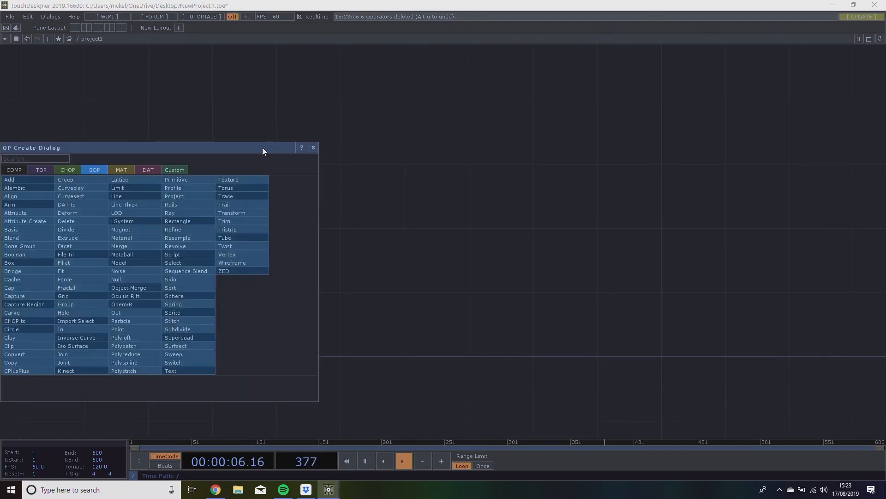
left_click_drag(262, 147, 540, 92)
type("sp")
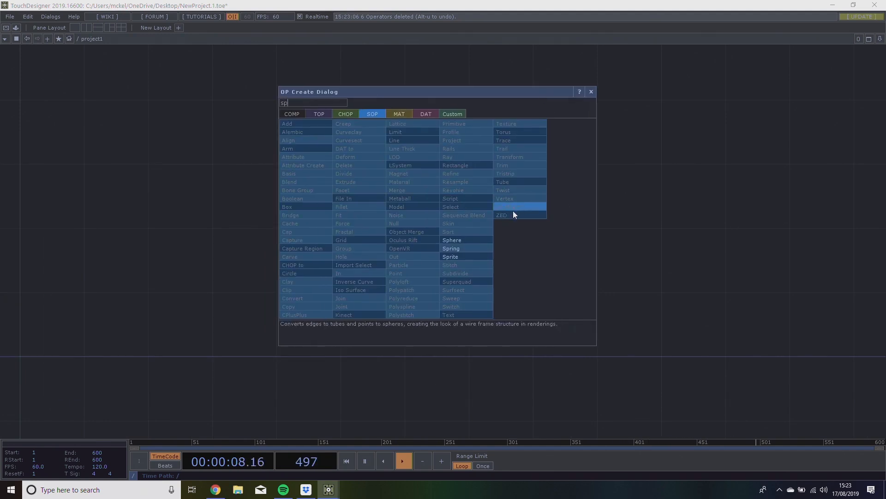
left_click(452, 241)
left_click(162, 277)
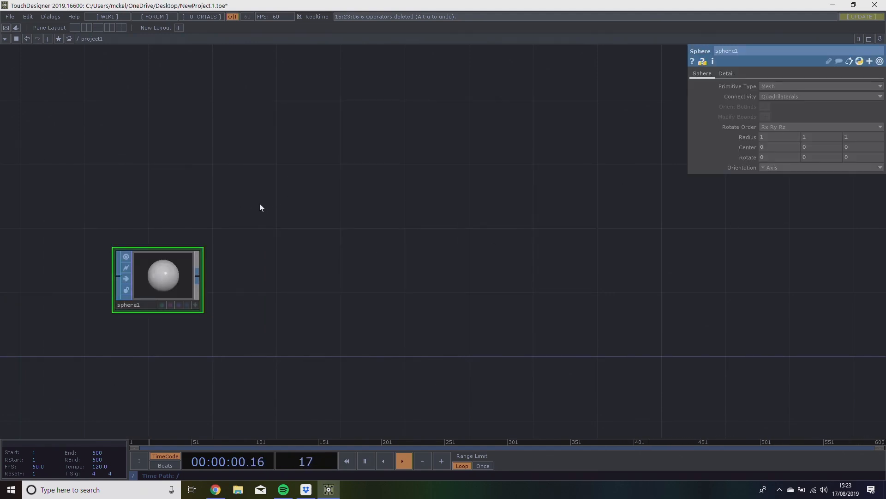
left_click_drag(183, 257, 152, 225)
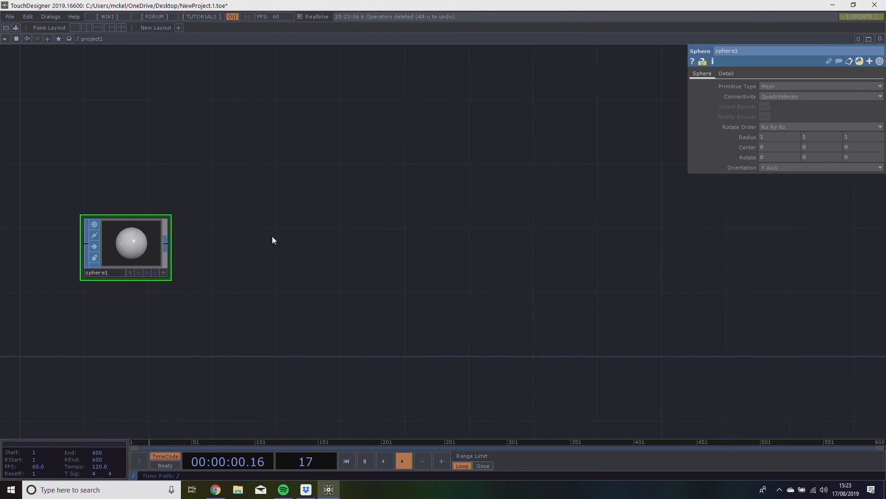
key("Tab")
type("c")
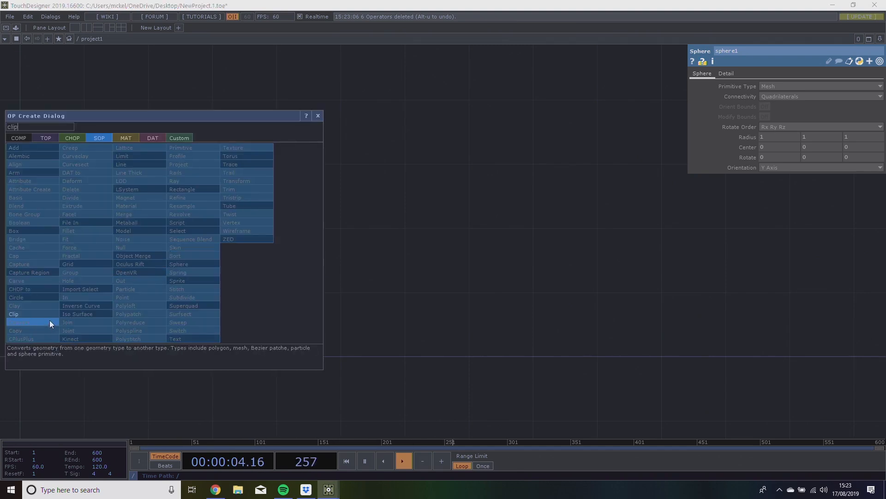
left_click(49, 322)
left_click(269, 267)
key("Delete")
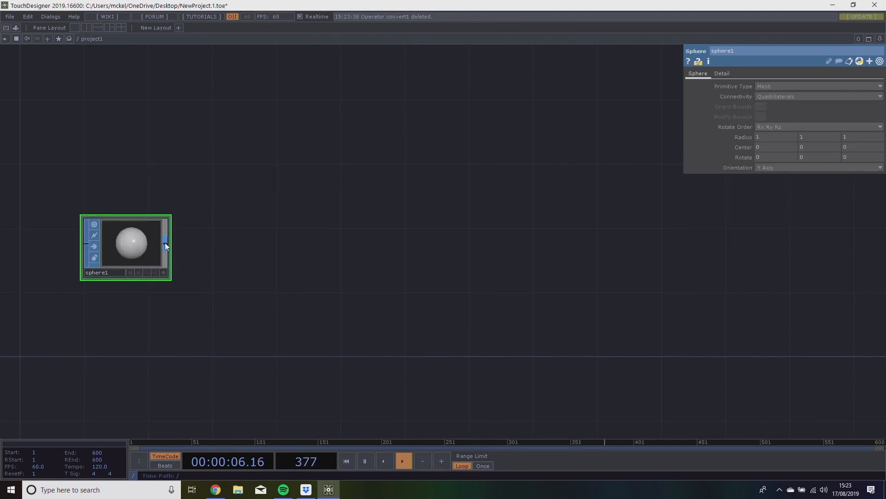
Add a Clip SOP connected to the output of the sphere and place it beside the sphere.
key("Tab")
left_click(14, 317)
left_click(245, 243)
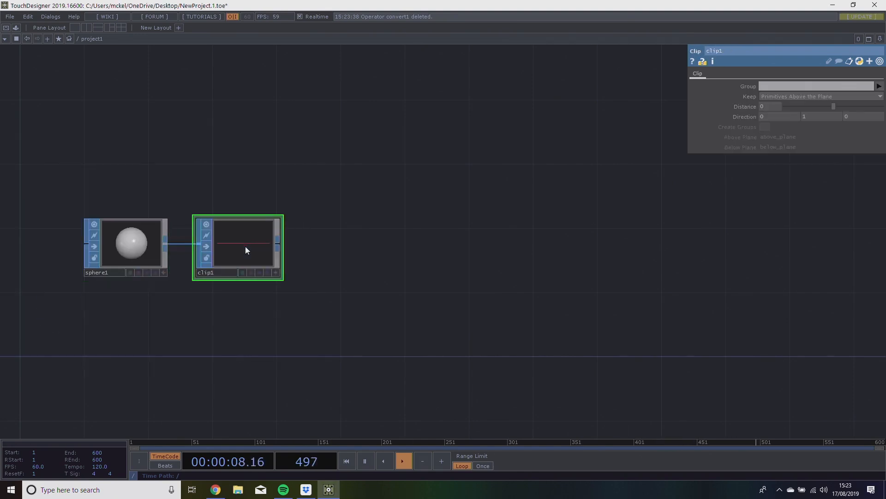
Set the sphere's primitive type to Polygon.
left_click_drag(385, 285, 424, 239)
scroll(335, 269, "up", 5)
left_click_drag(408, 269, 558, 334)
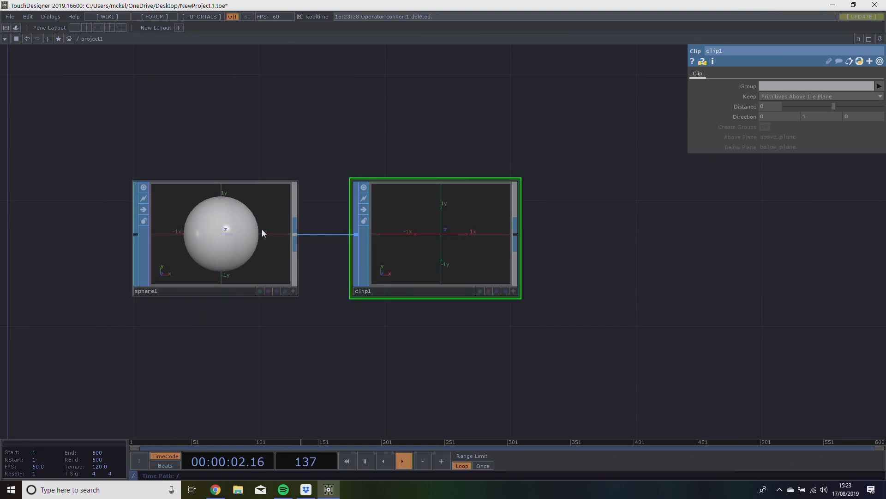
left_click(231, 231)
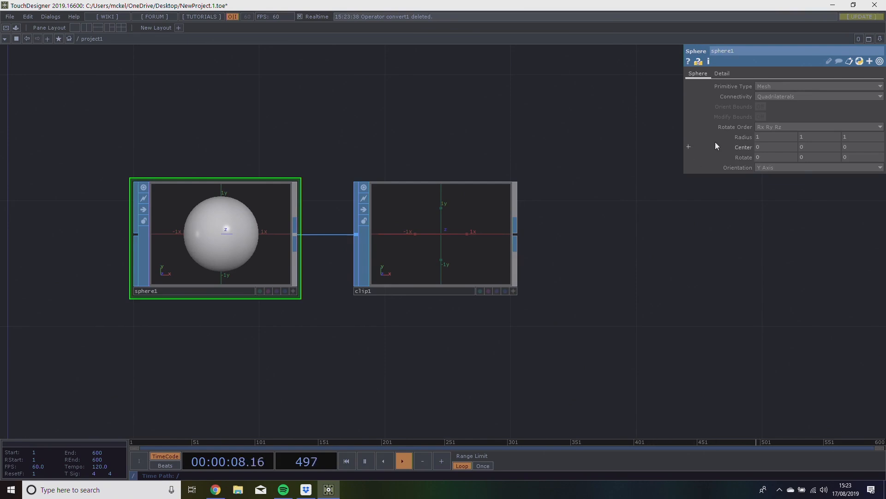
left_click(777, 85)
left_click(768, 103)
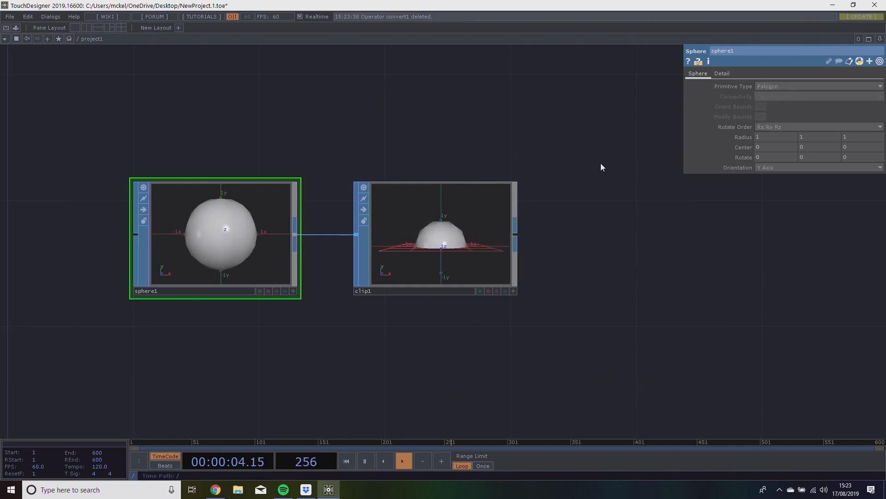
Set the polygon sphere's frequency to 100 in its detail parameters.
left_click(723, 74)
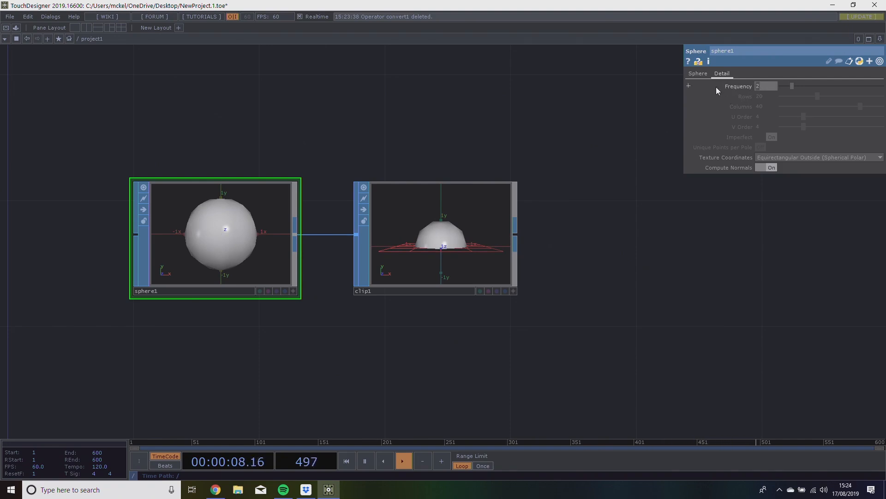
type("19")
type("00")
key("Return")
Examine the clipped hemisphere from several angles in the Clip operator's 3D viewer.
scroll(522, 255, "up", 1)
scroll(521, 255, "up", 1)
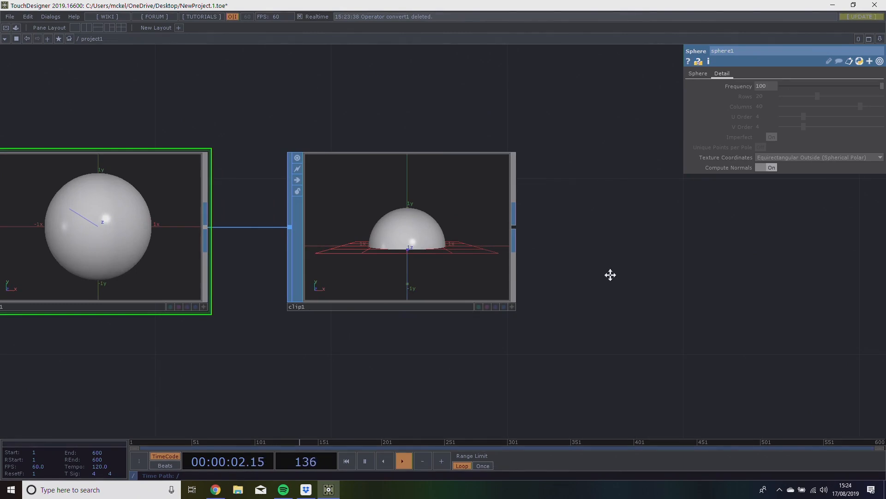
left_click_drag(598, 267, 631, 284)
left_click(546, 324)
left_click_drag(468, 287, 434, 353)
middle_click_drag(433, 274, 428, 161)
mouse_move(426, 259)
left_mouse_down()
mouse_move(430, 221)
mouse_move(442, 251)
left_mouse_up()
middle_click_drag(441, 251, 448, 265)
left_click_drag(448, 265, 505, 270)
left_click(547, 323)
scroll(512, 306, "up", 1)
left_click_drag(610, 296, 344, 333)
scroll(512, 306, "up", 3)
scroll(477, 309, "down", 4)
scroll(453, 310, "down", 2)
left_click_drag(387, 310, 411, 292)
scroll(365, 311, "down", 2)
scroll(392, 311, "down", 1)
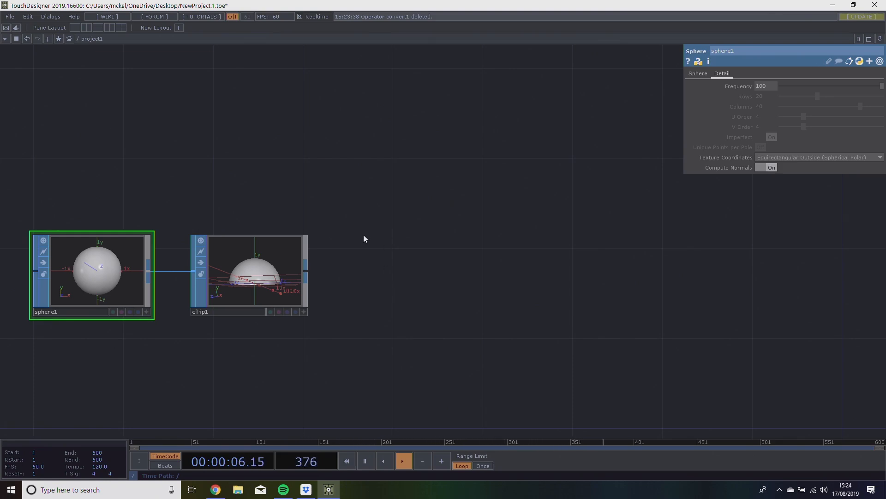
left_click_drag(349, 244, 390, 247)
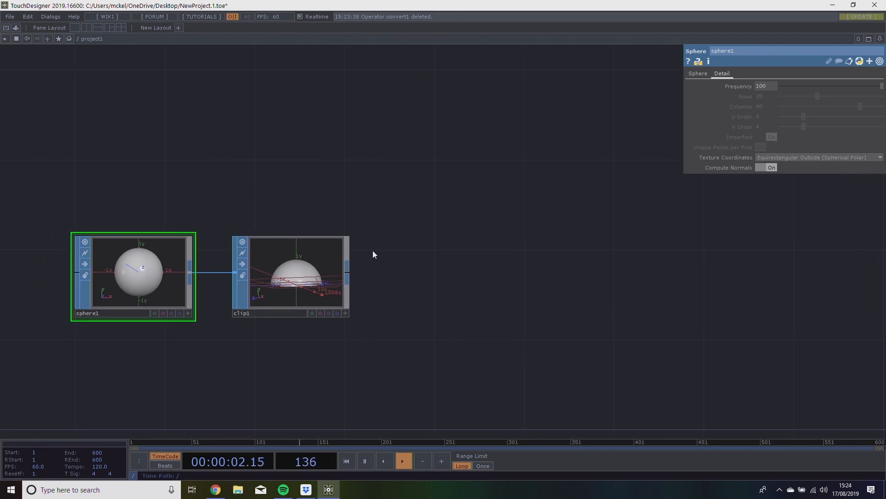
left_click_drag(366, 218, 461, 214)
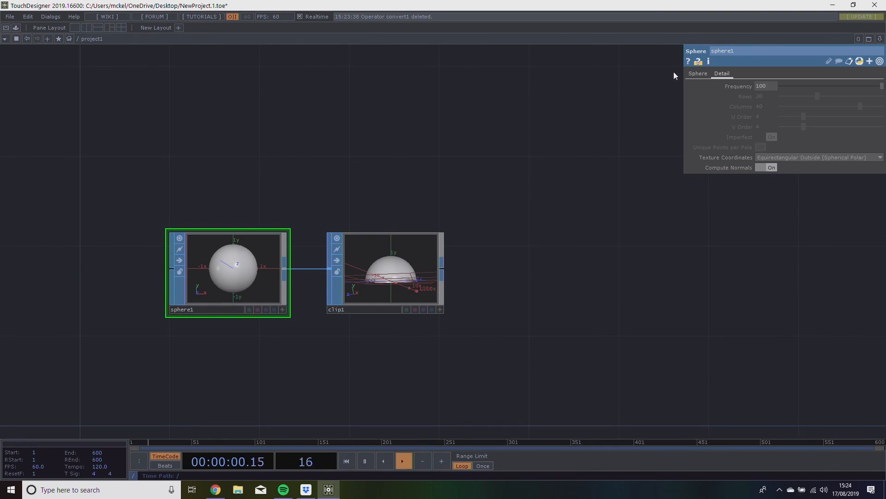
left_click(698, 73)
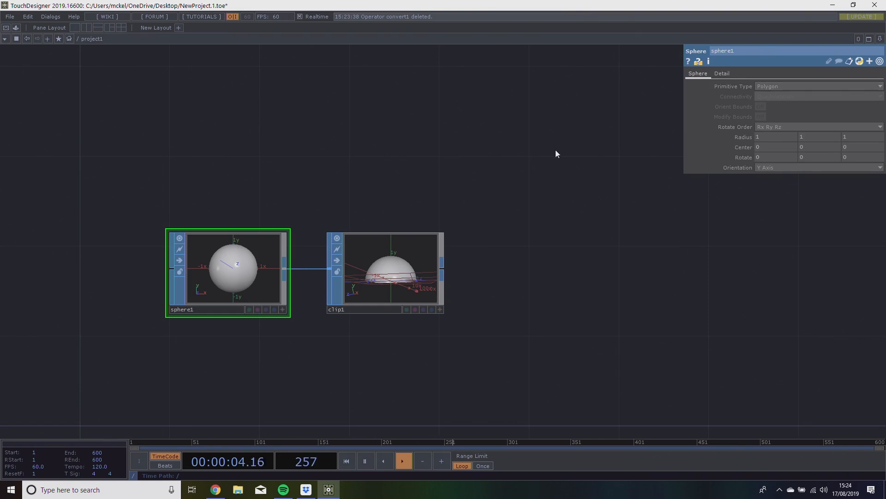
left_click_drag(442, 130, 501, 136)
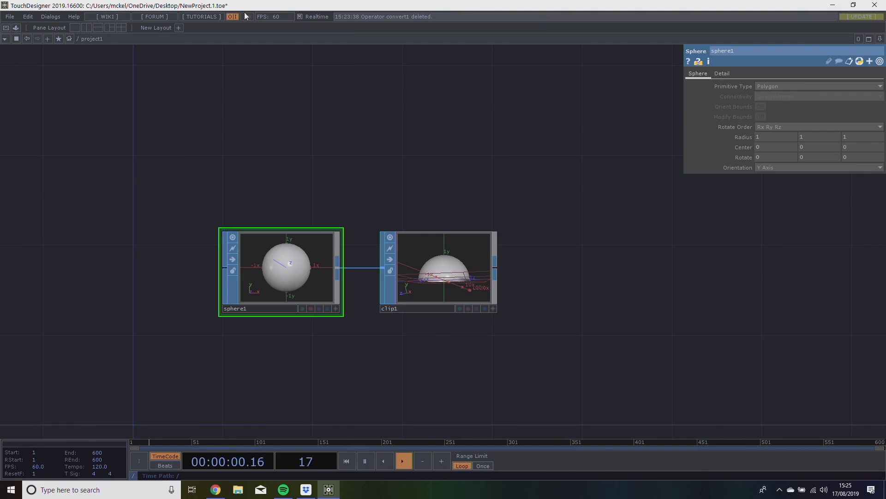
left_click(74, 17)
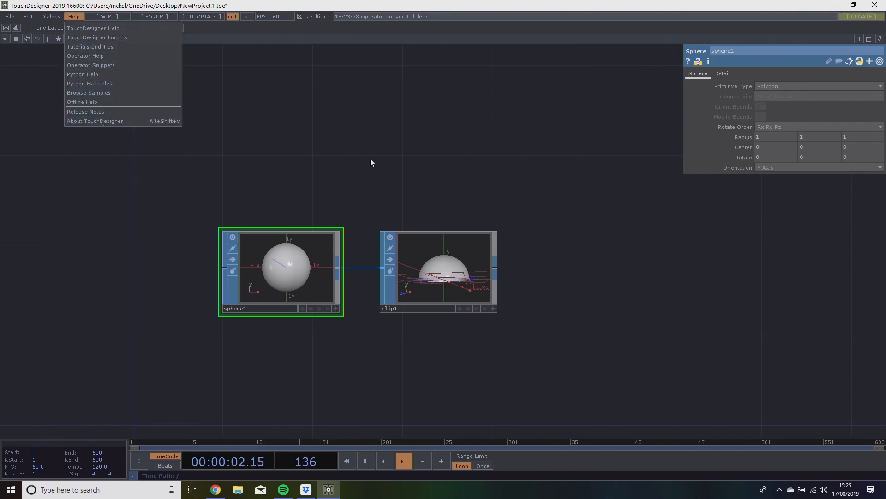
left_click(446, 254)
left_click_drag(595, 146, 550, 130)
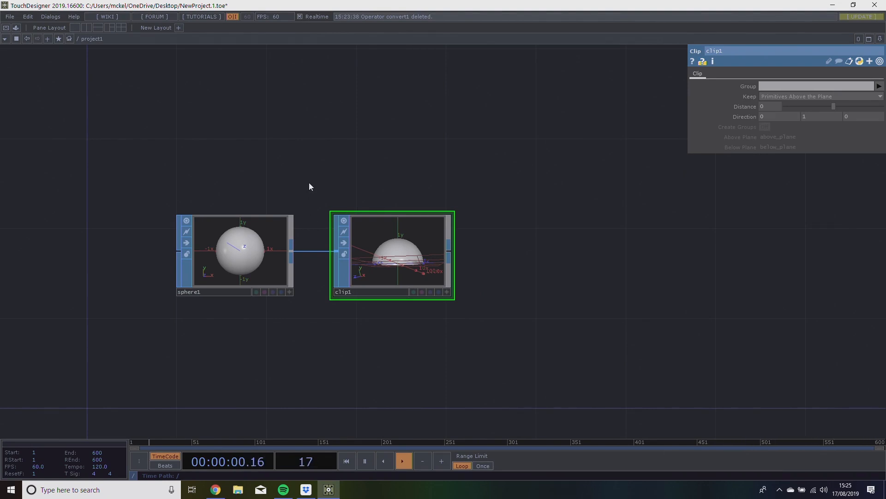
left_click_drag(328, 161, 315, 161)
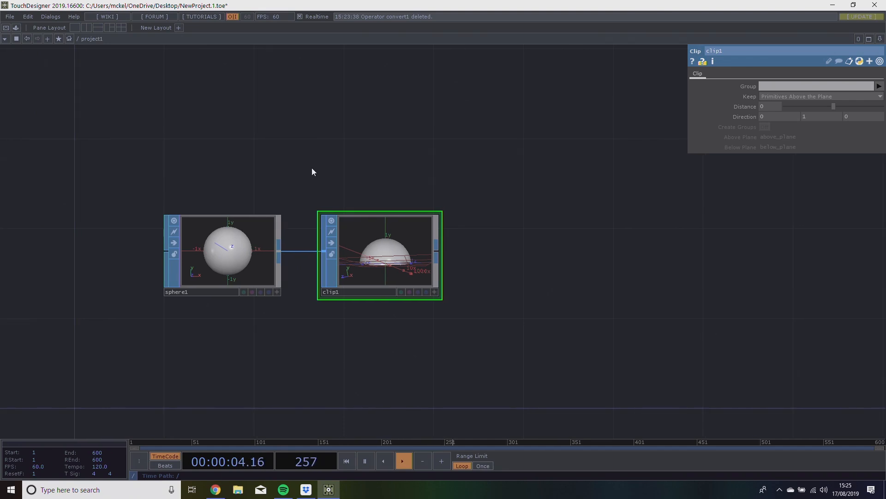
left_click(222, 240)
left_click_drag(619, 170, 430, 210)
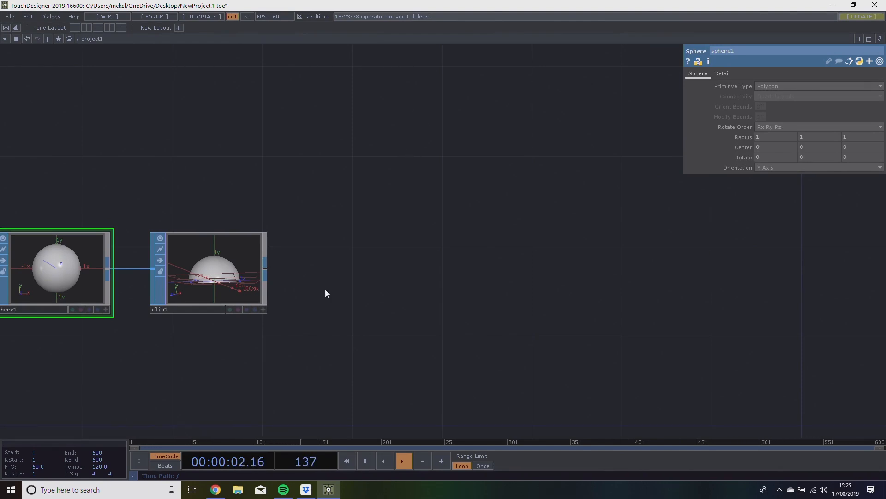
right_click(265, 272)
type("me")
key("BackSpace")
type("at")
left_click(257, 240)
left_click(457, 272)
key("Delete")
Add a Material SOP connected to the output of the Clip operator.
right_click(261, 271)
left_click(242, 234)
right_click(265, 272)
left_click(204, 224)
left_click(388, 251)
left_click_drag(406, 337, 443, 283)
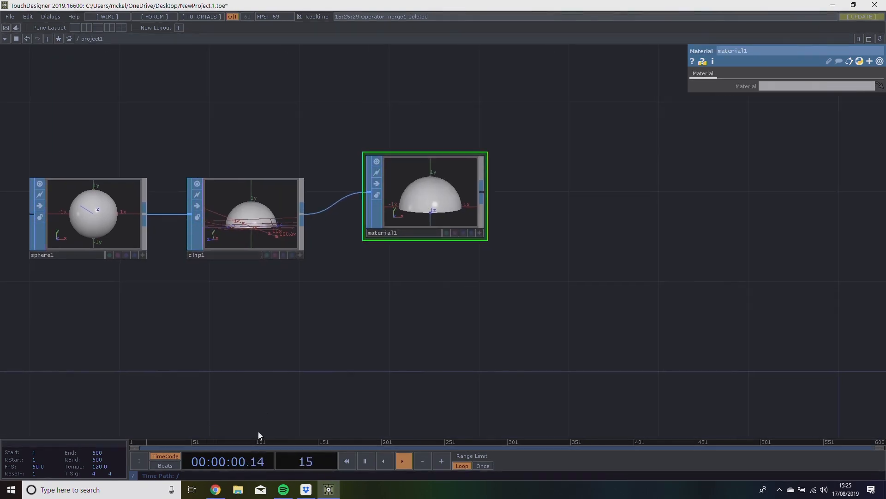
Bring the "New 180 degree fulldome alignment grid" image from the TouchdesignerSummit ForClass folder into the network as a Movie File In TOP.
left_click(235, 490)
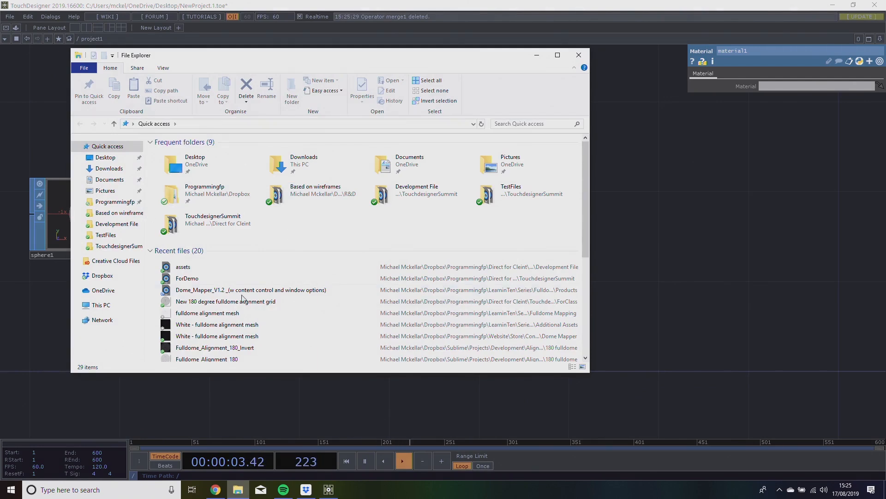
left_click(116, 246)
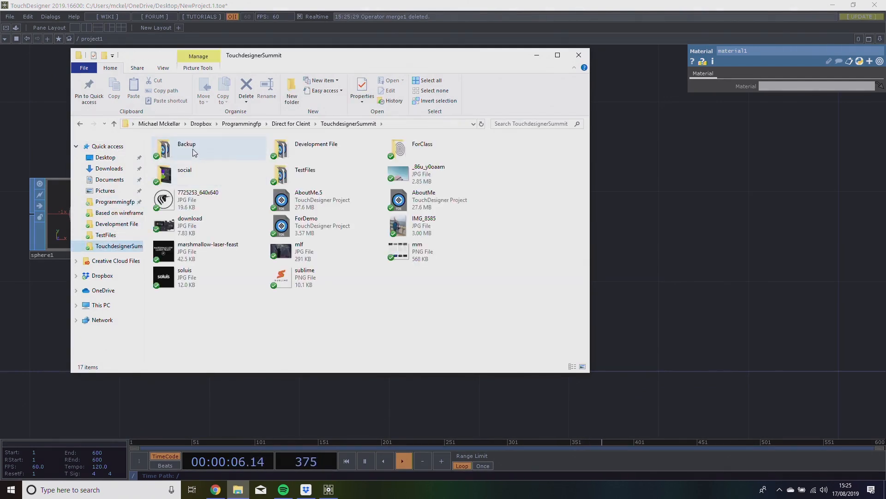
double_click(417, 146)
left_click(188, 158)
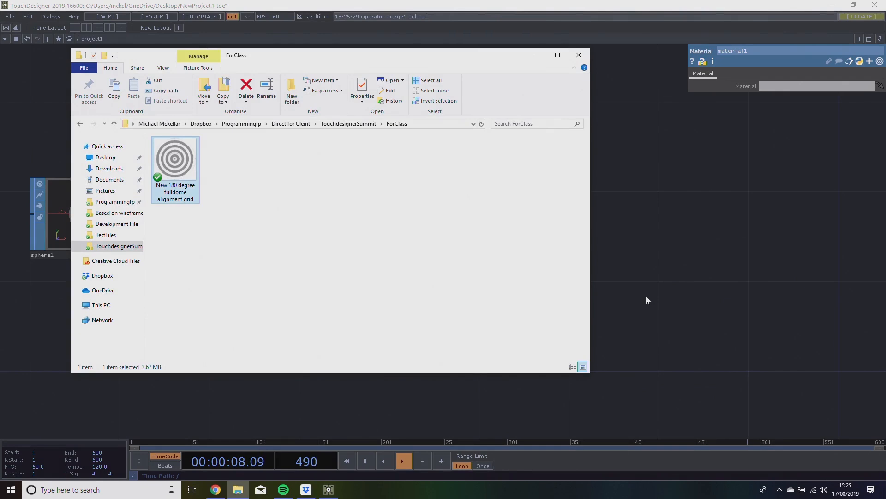
left_click_drag(685, 138, 186, 402)
Line up the Material operator with the Clip operator and place the alignment grid image beneath the Clip operator.
left_click_drag(461, 313, 506, 271)
left_click_drag(277, 324, 300, 302)
left_click_drag(544, 224, 465, 292)
left_click_drag(411, 239, 411, 261)
left_click_drag(610, 305, 559, 239)
left_click(113, 304)
Add a Constant MAT to the network near the alignment grid image.
left_click_drag(508, 302, 555, 295)
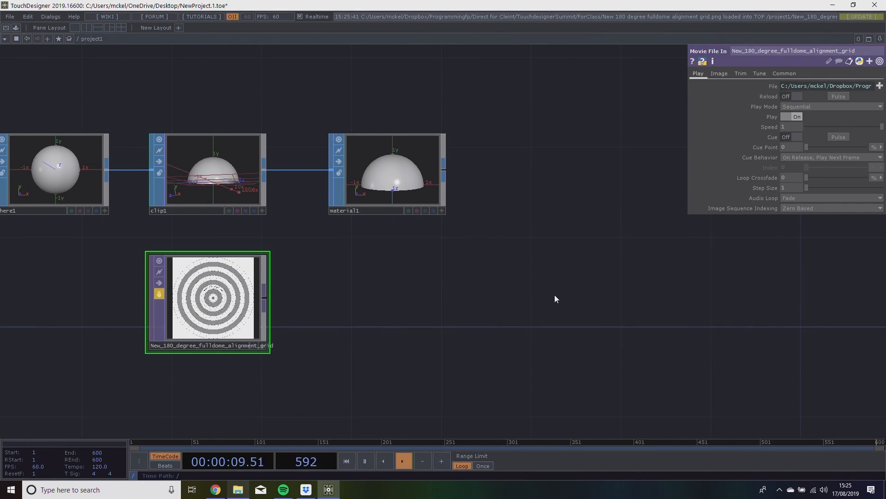
key("Tab")
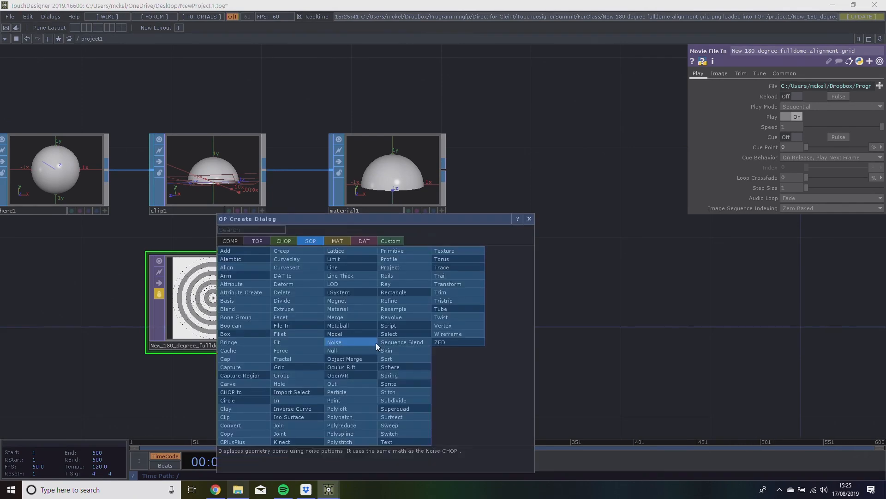
left_click(336, 241)
left_click(233, 250)
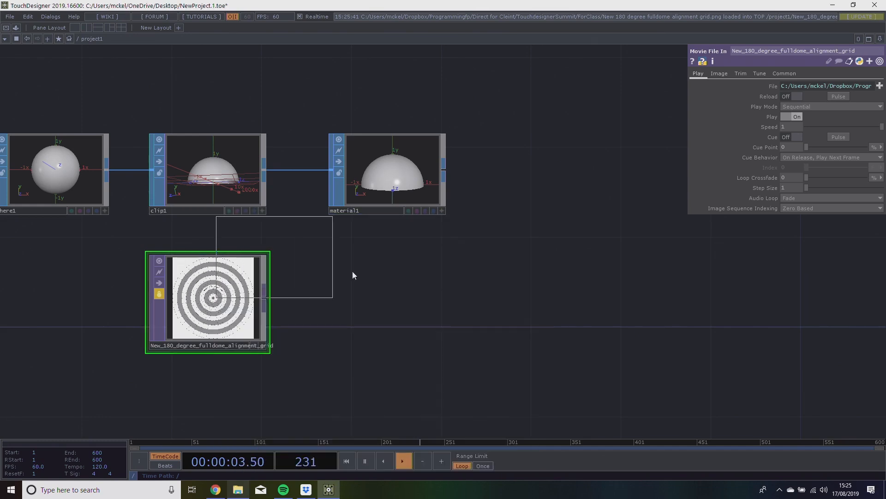
left_click(373, 292)
Assign the alignment grid image as the Constant material's Color Map and apply that material to the Material operator.
left_click_drag(227, 307, 406, 309)
left_click_drag(465, 303, 408, 318)
left_click_drag(302, 306, 347, 306)
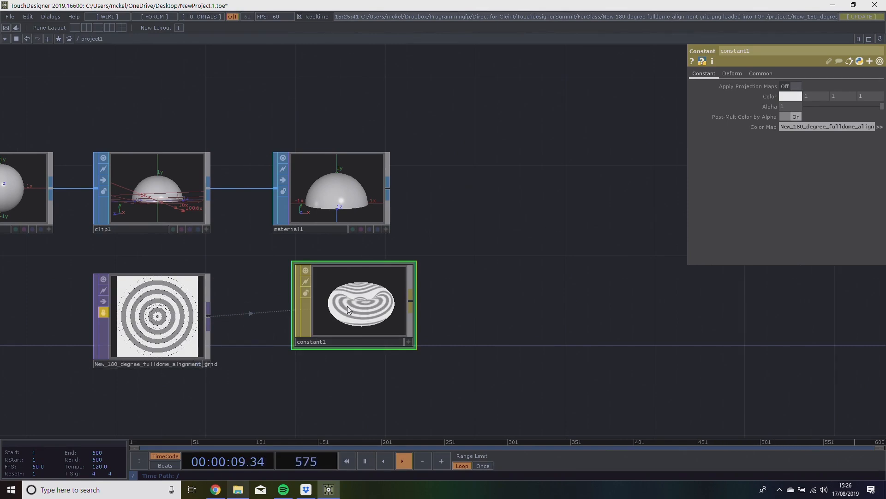
left_click_drag(353, 324, 342, 221)
left_click_drag(604, 262, 617, 270)
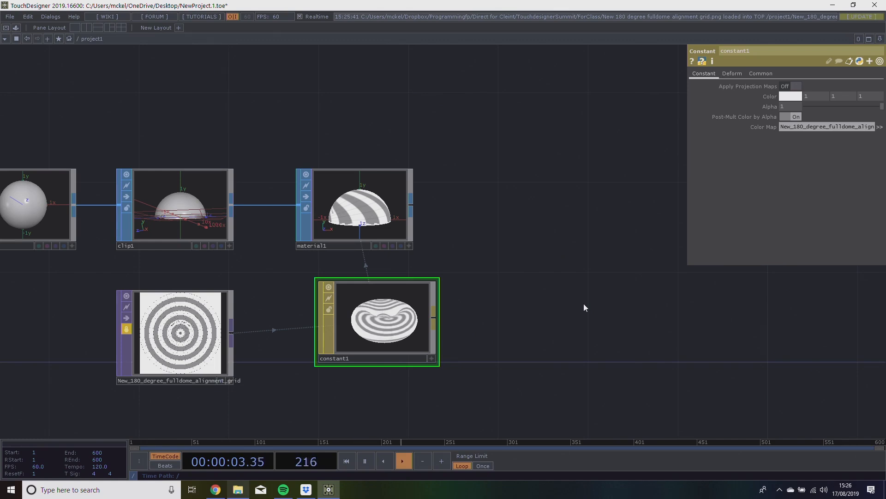
Review the operator chain, checking the parameters of the Sphere, Clip and Material operators in order.
left_click_drag(633, 131, 762, 120)
middle_click_drag(762, 120, 562, 112)
scroll(561, 112, "down", 1)
left_click_drag(352, 176, 284, 264)
scroll(277, 248, "up", 6)
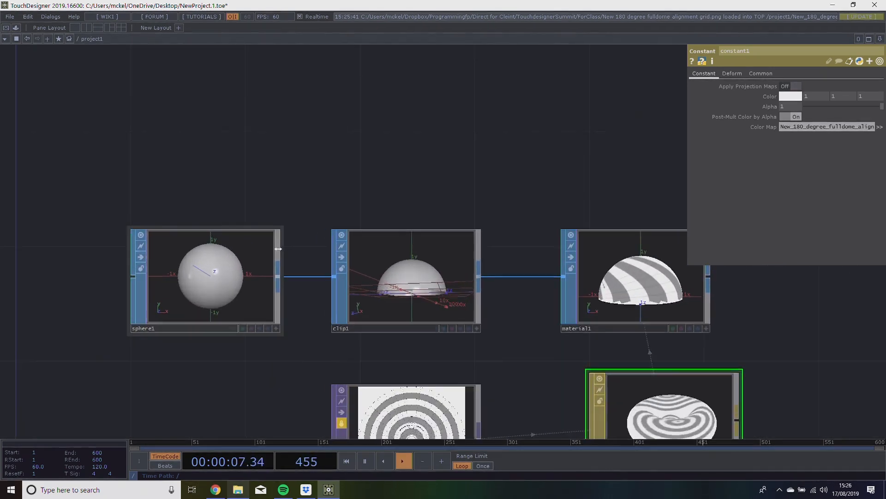
left_click_drag(333, 183, 260, 222)
scroll(242, 175, "down", 3)
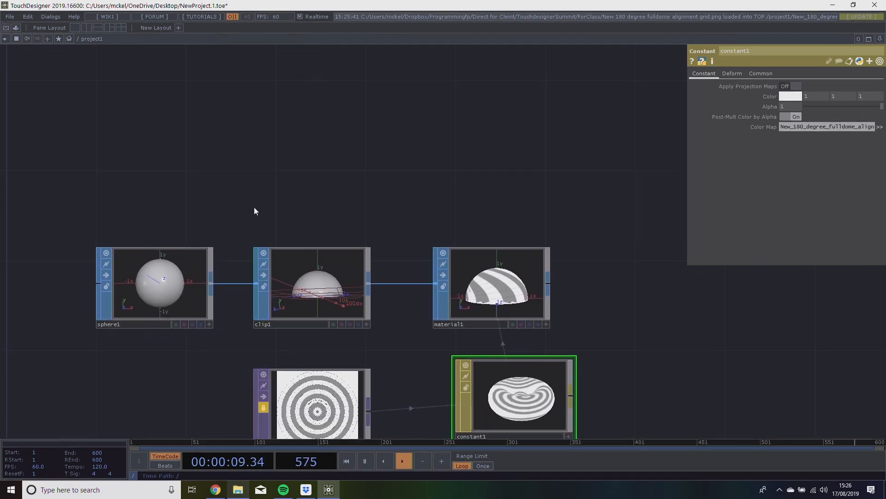
left_click_drag(211, 198, 181, 207)
left_click_drag(194, 151, 159, 137)
left_click(107, 245)
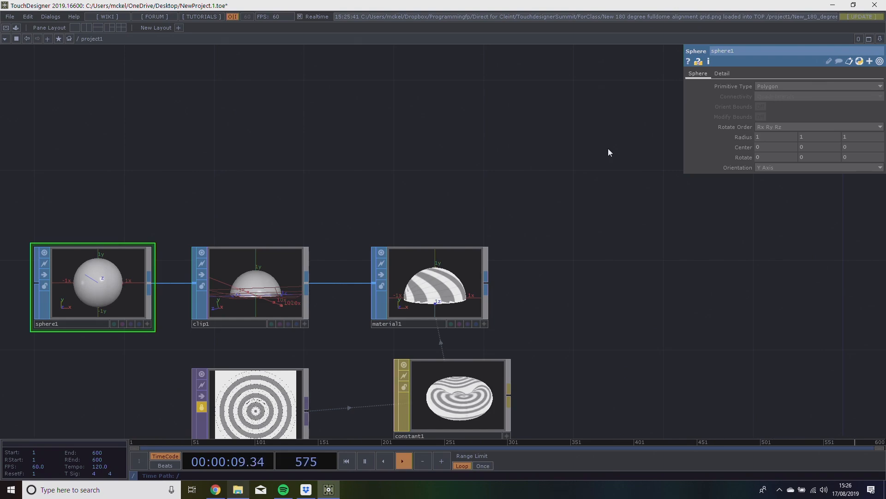
left_click(286, 252)
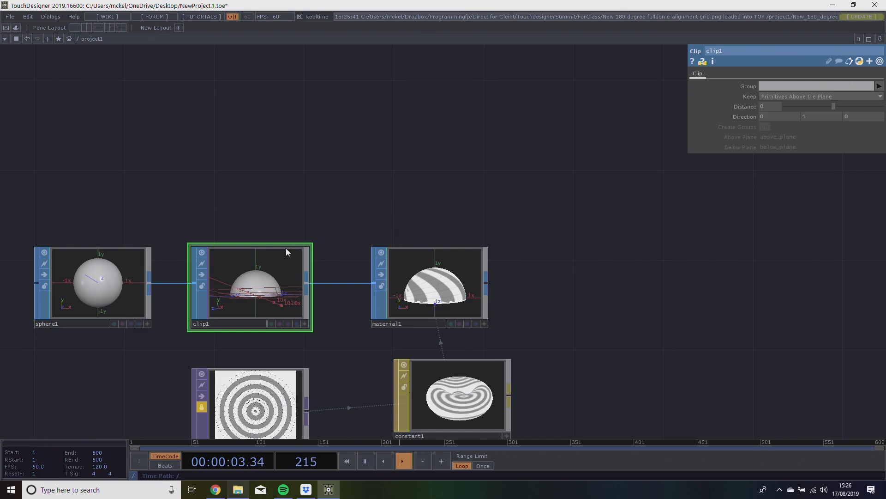
left_click(445, 292)
Line up the Constant material directly beneath the Material operator and level with the alignment grid image.
left_click_drag(469, 300, 446, 257)
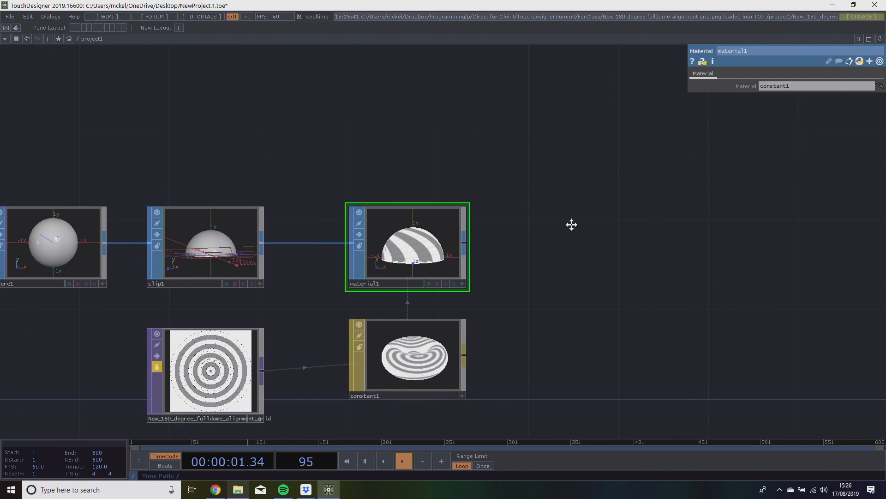
left_click_drag(577, 246, 537, 103)
left_click(217, 265)
left_click_drag(284, 306, 321, 335)
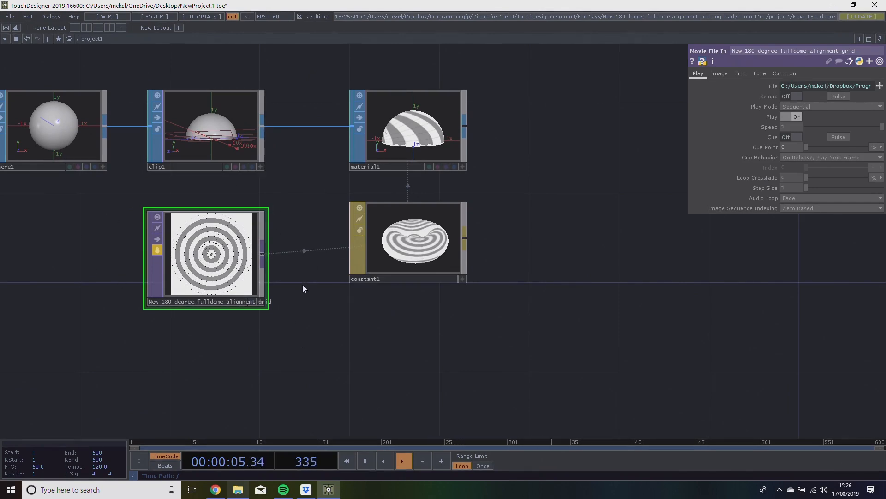
left_click_drag(407, 241, 406, 263)
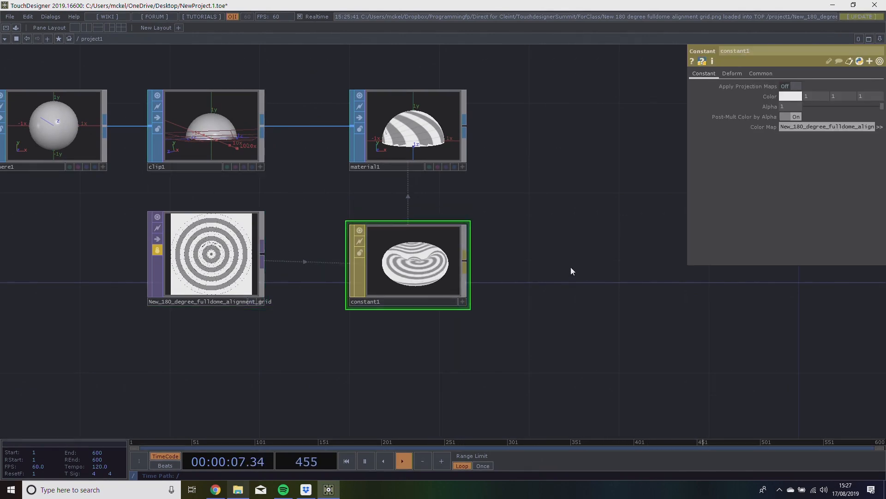
Examine how the grid texture wraps around the dome by orbiting it in the Material operator's 3D viewer.
left_click_drag(570, 267, 492, 288)
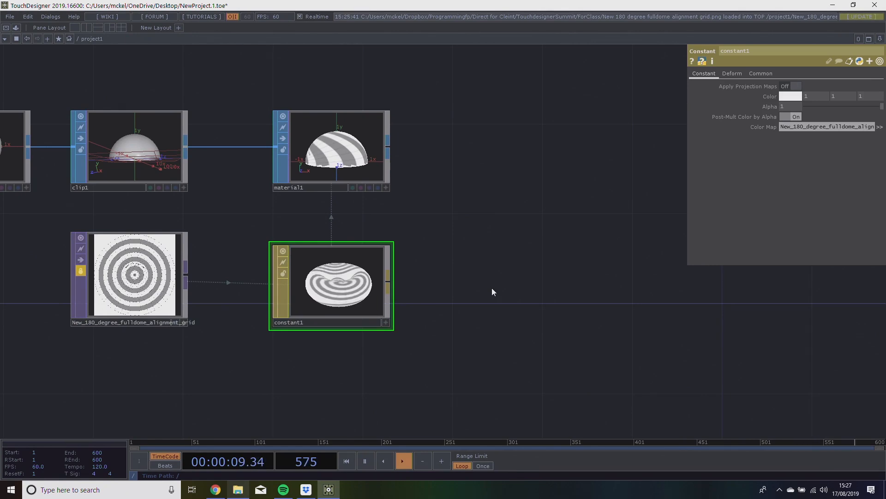
left_click_drag(349, 290, 351, 180)
left_click_drag(469, 239, 528, 259)
scroll(569, 239, "down", 2)
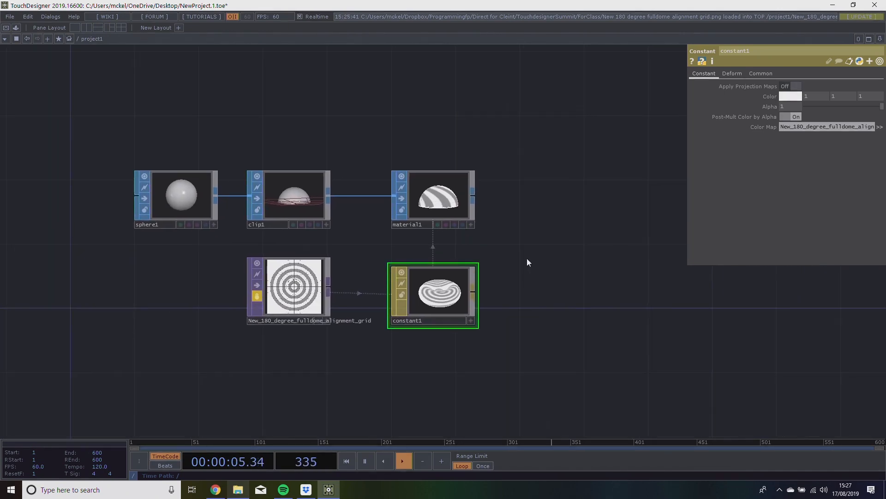
scroll(506, 226, "up", 2)
left_click_drag(499, 222, 570, 261)
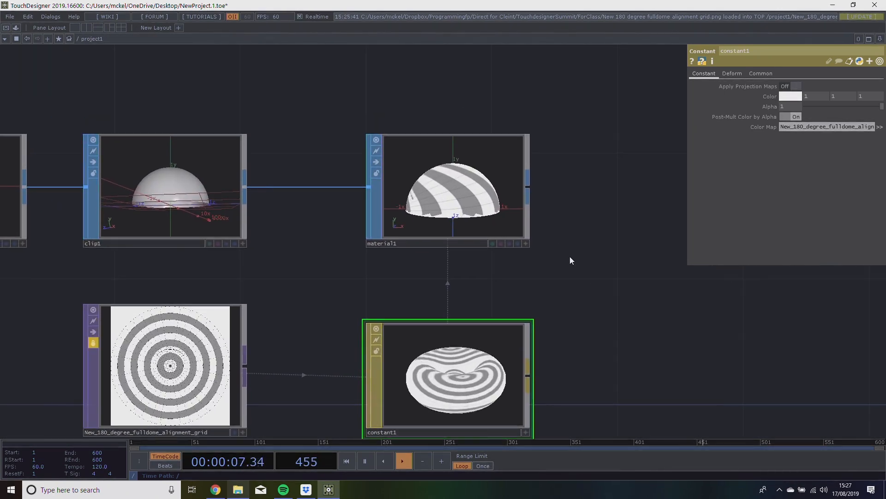
left_click(526, 243)
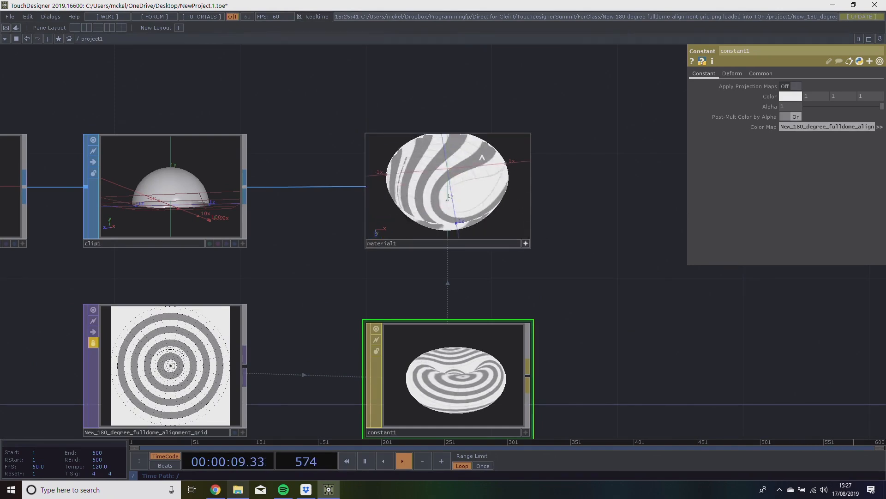
left_click_drag(467, 196, 454, 204)
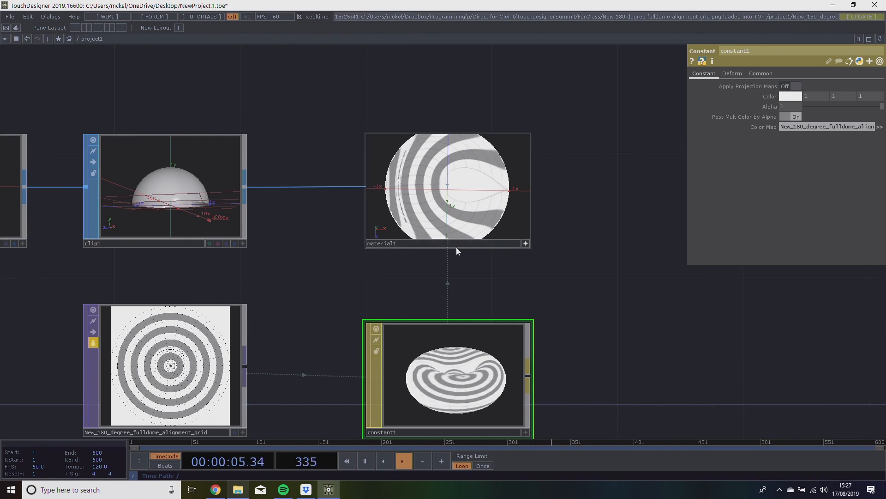
left_click(526, 243)
Move the Material operator further from the Clip operator and insert a Texture SOP into the connection between them.
left_click_drag(457, 242, 551, 242)
left_click_drag(369, 223, 454, 211)
right_click(442, 174)
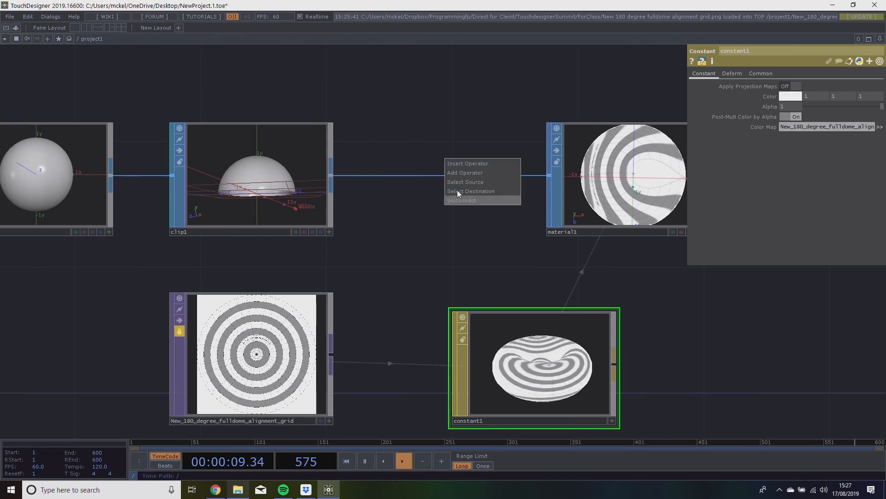
left_click(471, 164)
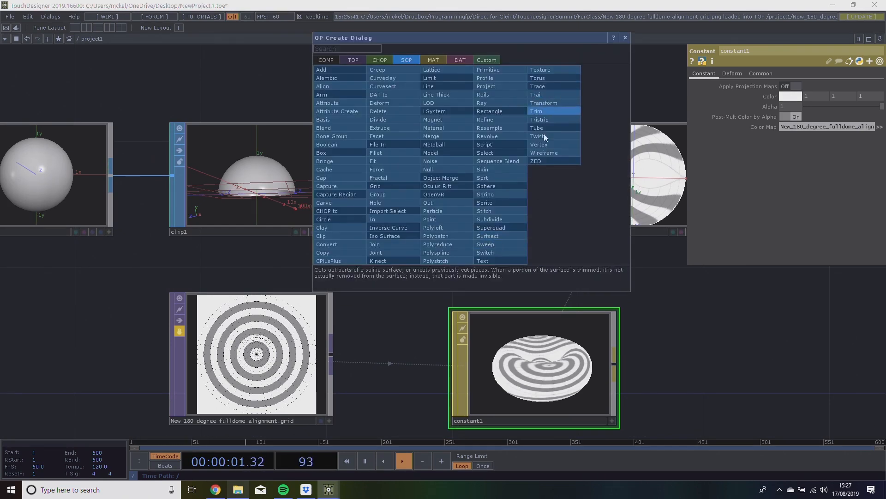
left_click(537, 70)
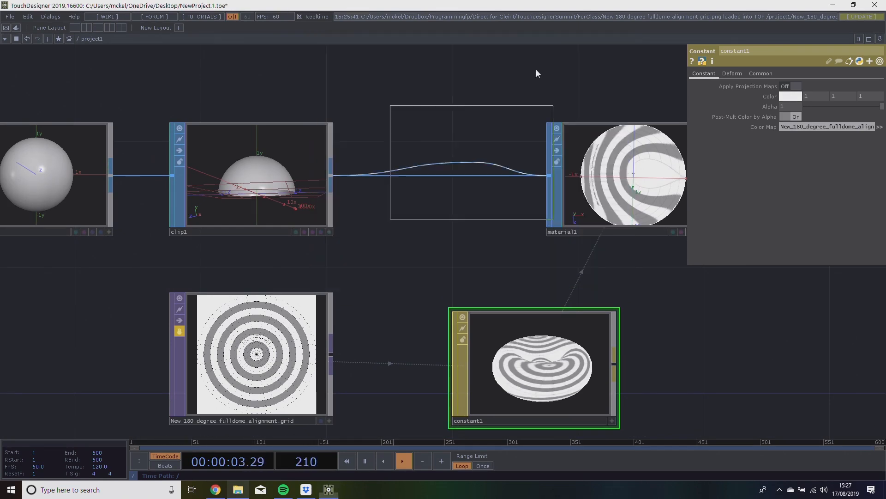
left_click(461, 179)
left_click_drag(469, 142, 336, 145)
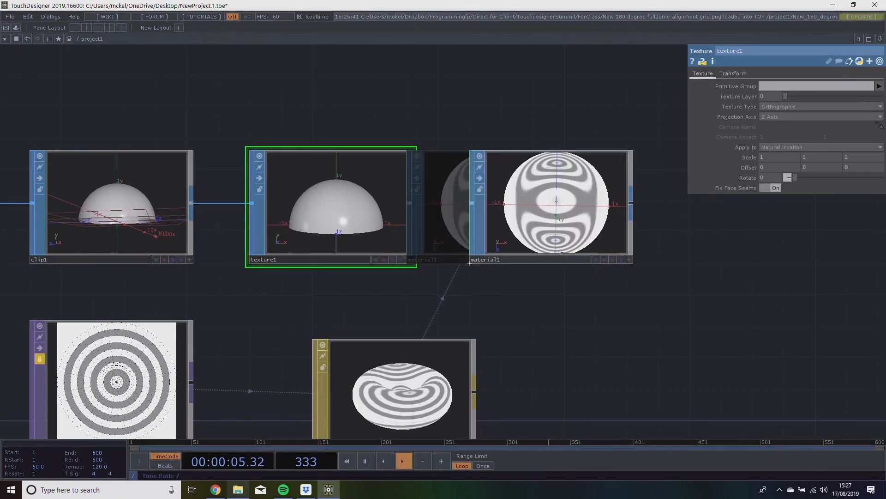
left_click_drag(519, 121, 525, 132)
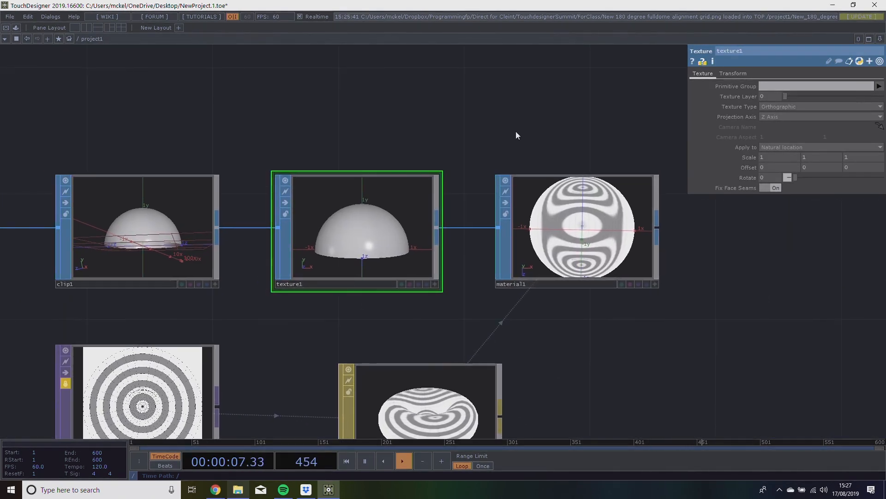
left_click(216, 490)
left_click(51, 7)
left_click(294, 391)
left_click_drag(294, 391, 155, 387)
key("ctrl+c")
key("super")
type("note")
key("Return")
key("ctrl+v")
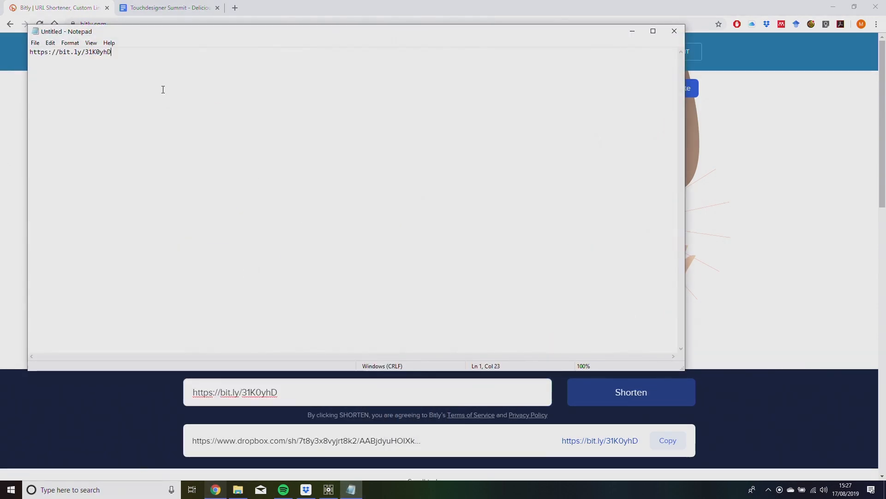
Enlarge the Notepad text to 500% zoom so the link is easy to read.
left_click(85, 43)
left_click(85, 45)
left_click(92, 43)
left_click(188, 124)
left_click(108, 42)
mouse_move(91, 43)
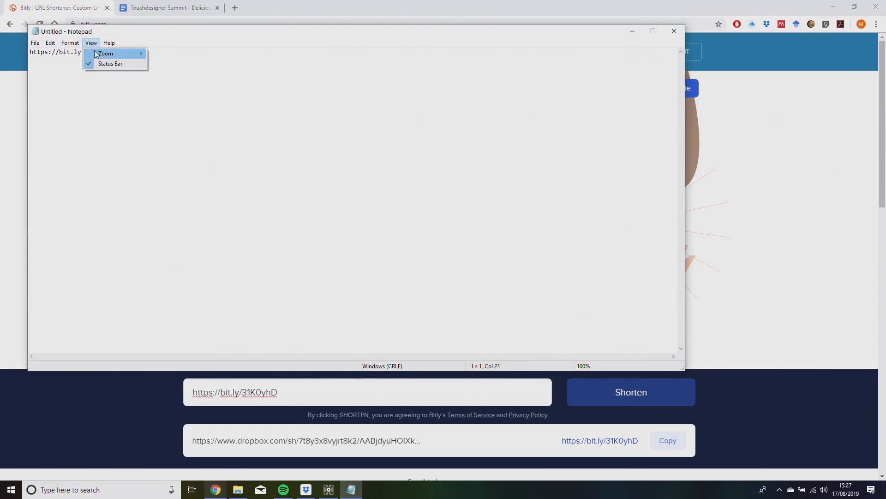
left_click(188, 54)
scroll(63, 70, "down", 3, "ctrl")
scroll(69, 74, "up", 20, "ctrl")
scroll(121, 91, "up", 11, "ctrl")
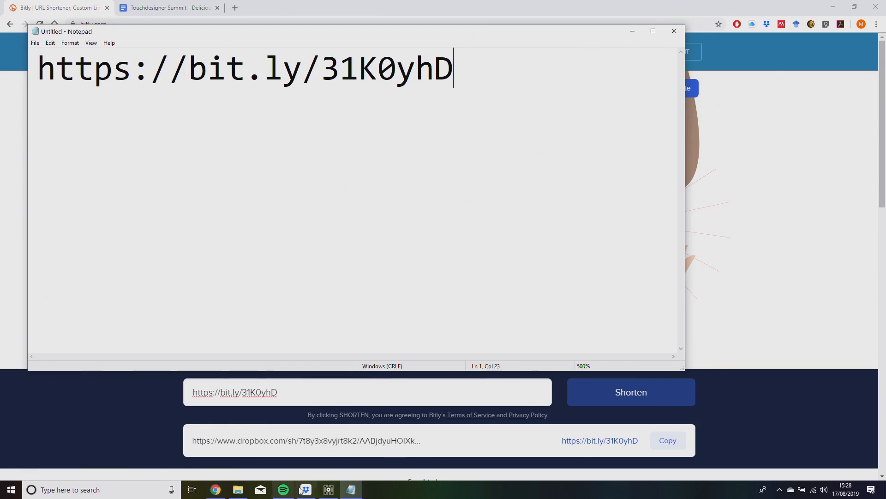
Switch back to TouchDesigner and set the Texture operator's Texture Type to Equidistant Azimuth (Fish Eye 180).
left_click(325, 492)
left_click_drag(503, 141, 427, 133)
scroll(429, 146, "down", 5)
left_click_drag(418, 163, 393, 204)
scroll(391, 204, "up", 5)
scroll(369, 197, "up", 1)
left_click_drag(349, 172, 310, 164)
left_click_drag(444, 148, 563, 150)
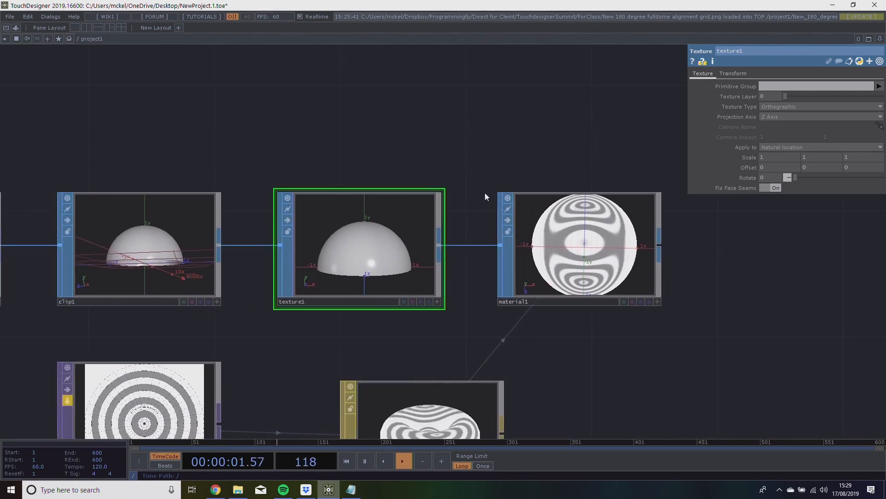
left_click(119, 247)
left_click(574, 258)
left_click(376, 256)
left_click(861, 107)
left_click(835, 219)
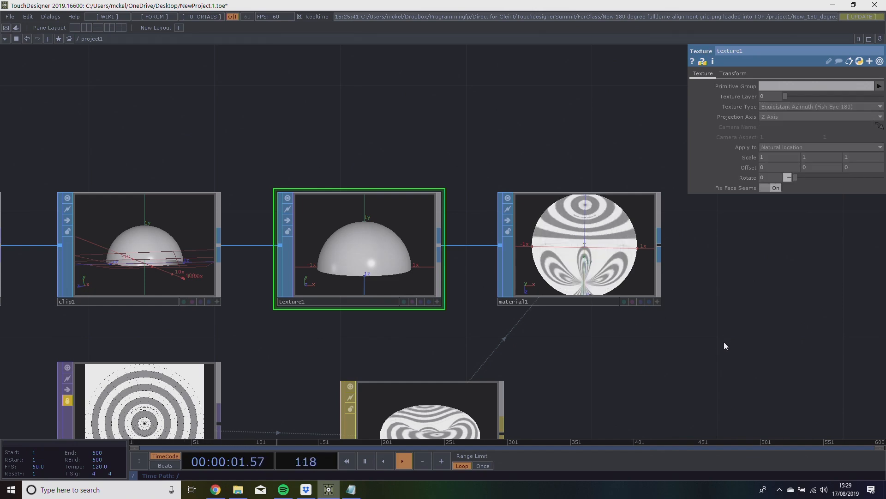
Try Y Axis and X Axis as the Texture operator's Projection Axis, and try an X scale of 0.
left_click_drag(719, 353, 679, 332)
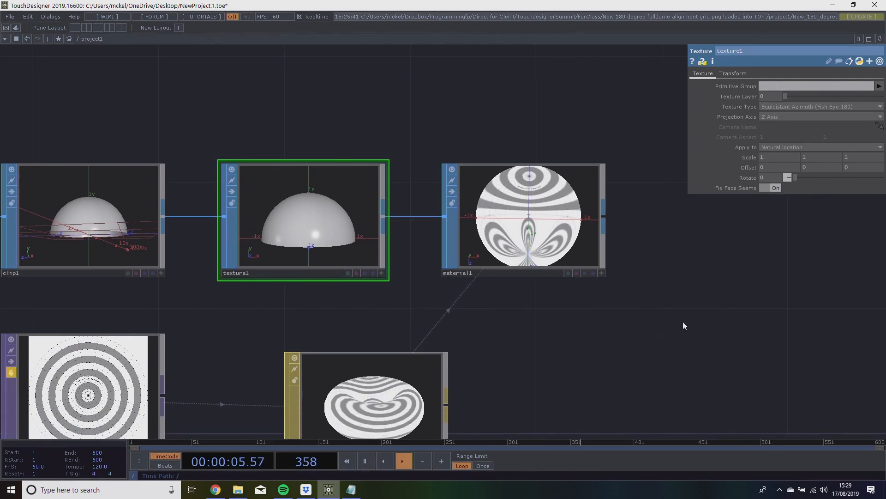
left_click(775, 133)
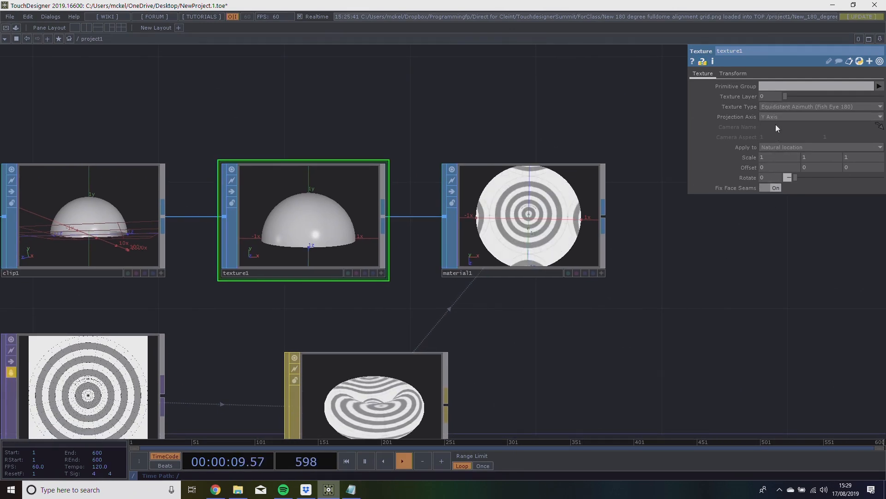
left_click(776, 126)
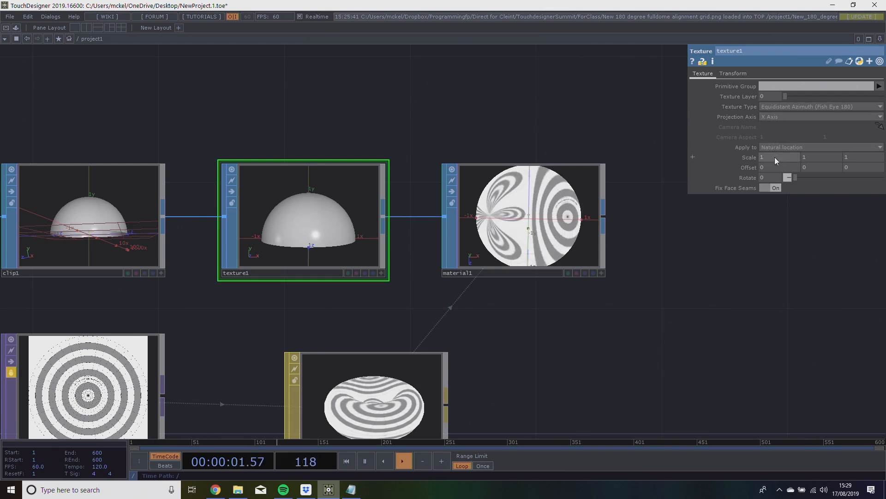
mouse_move(775, 152)
left_mouse_down()
mouse_move(795, 154)
mouse_move(757, 149)
mouse_move(764, 149)
left_mouse_up()
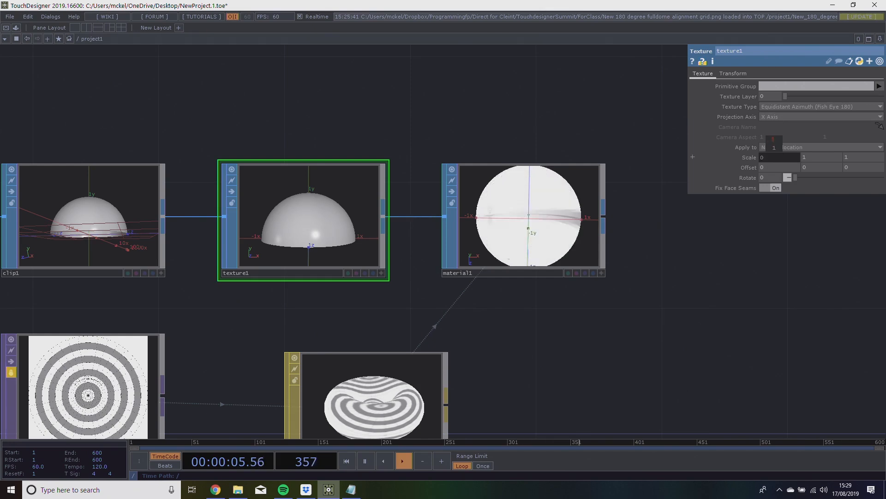
Rewire the chain so the Clip operator feeds the Material operator and the Material operator feeds the Texture operator.
left_click_drag(549, 136, 592, 149)
left_click_drag(348, 234, 379, 108)
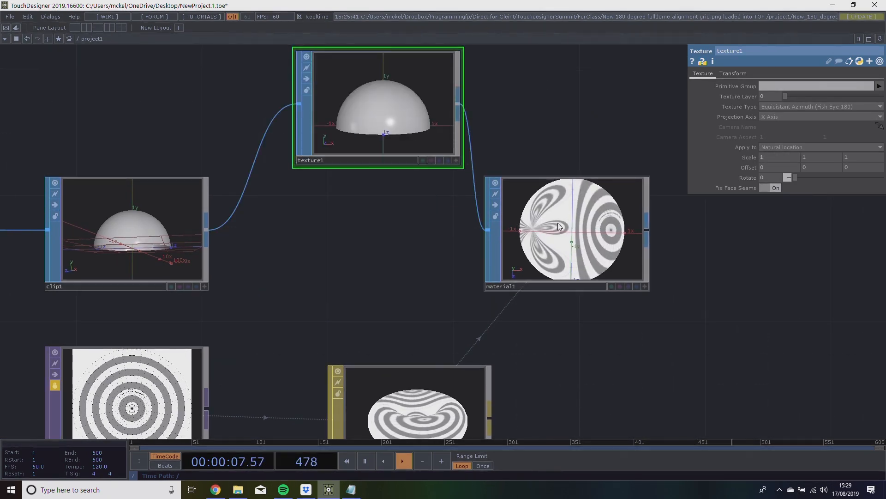
left_click_drag(535, 221, 440, 253)
left_click_drag(544, 257, 296, 106)
left_click_drag(398, 126, 555, 283)
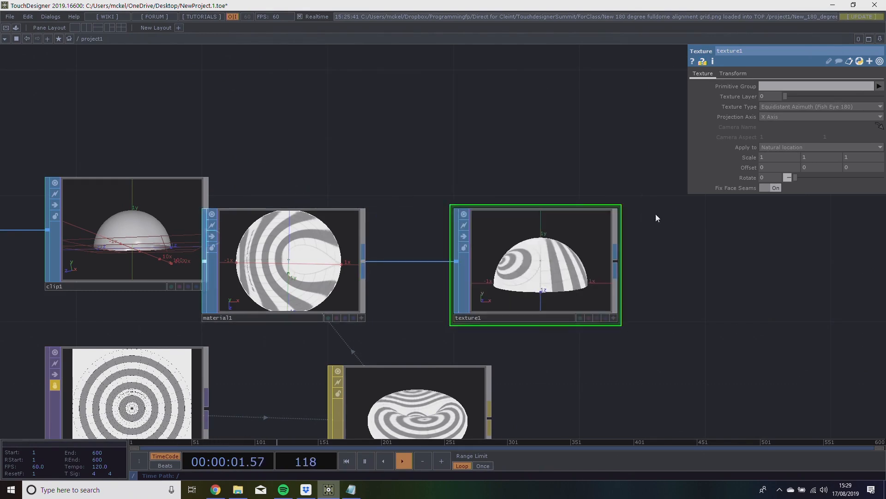
Set the Texture operator's Projection Axis to Z Axis and inspect the textured dome in its 3D viewer.
left_click(785, 116)
left_click(768, 141)
left_click_drag(620, 314, 569, 236)
left_click(581, 318)
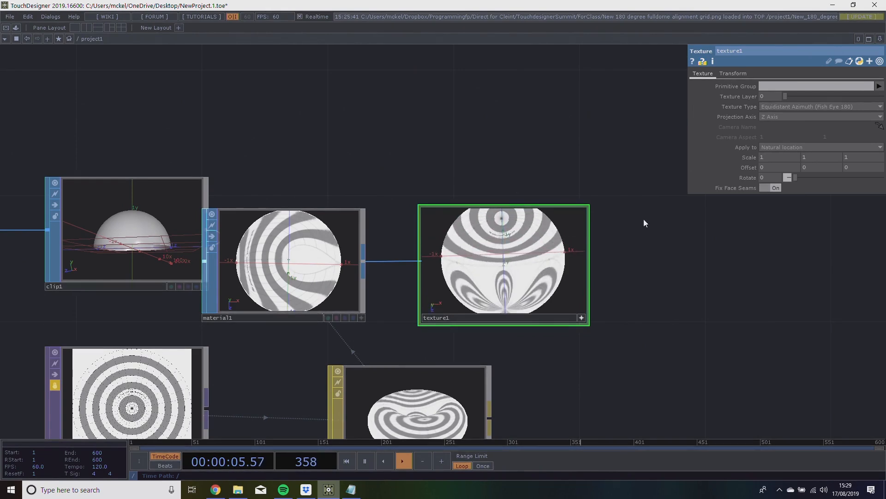
left_click_drag(798, 175, 752, 178)
Separate the overlapping Clip and Material operators, placing the Clip operator above the rest of the chain.
left_click_drag(581, 166, 794, 128)
left_click_drag(492, 219, 523, 187)
left_click_drag(364, 125, 315, 288)
left_click_drag(324, 339, 324, 244)
left_click_drag(516, 250, 508, 131)
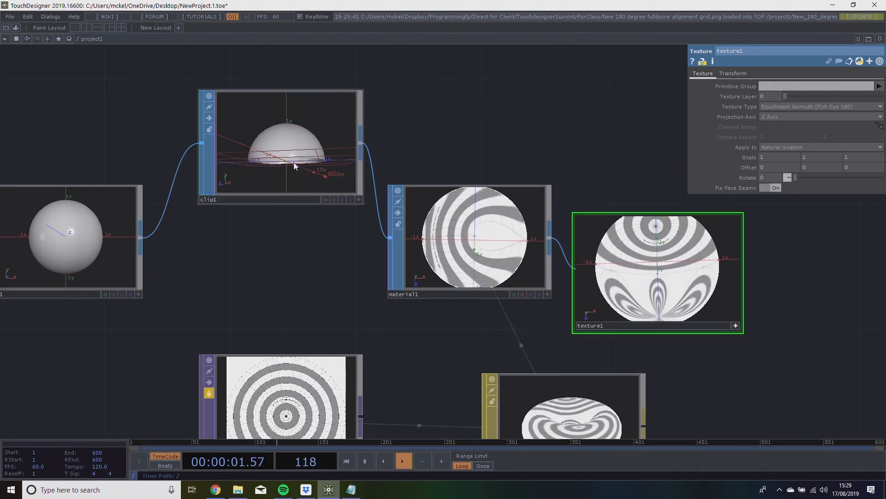
Line up the Clip operator with the Material operator and orbit the Texture operator's 3D viewer to inspect the dome.
left_click_drag(311, 164, 311, 290)
left_click_drag(371, 258, 180, 283)
left_click_drag(98, 286, 97, 254)
left_click_drag(463, 276, 490, 322)
left_click_drag(504, 353, 536, 322)
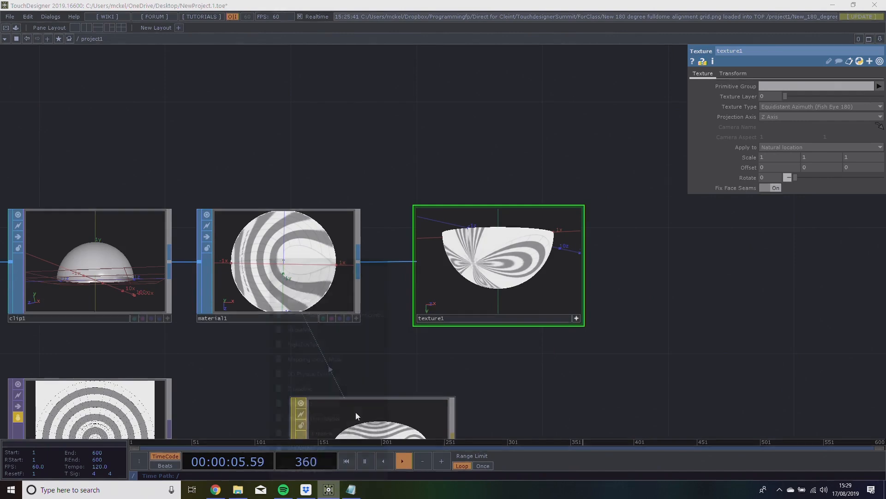
Open the recent flightDevTest project in a separate TouchDesigner instance as a reference.
right_click(333, 494)
left_click(636, 370)
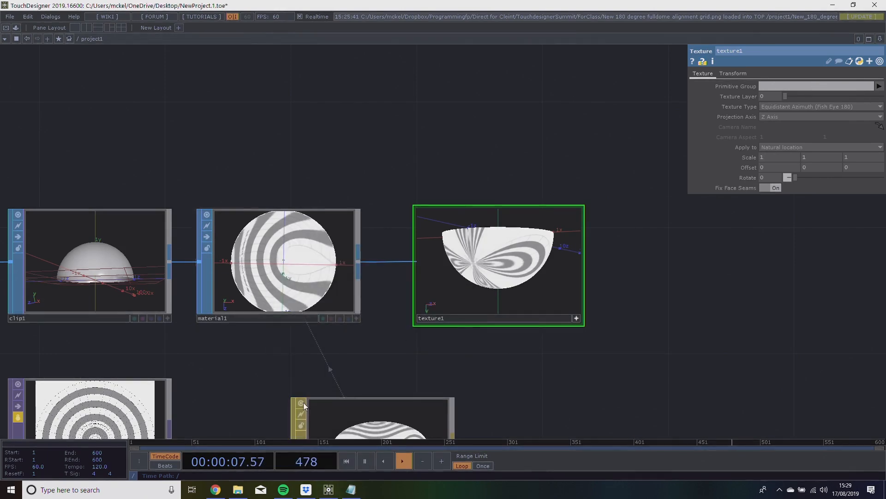
right_click(328, 489)
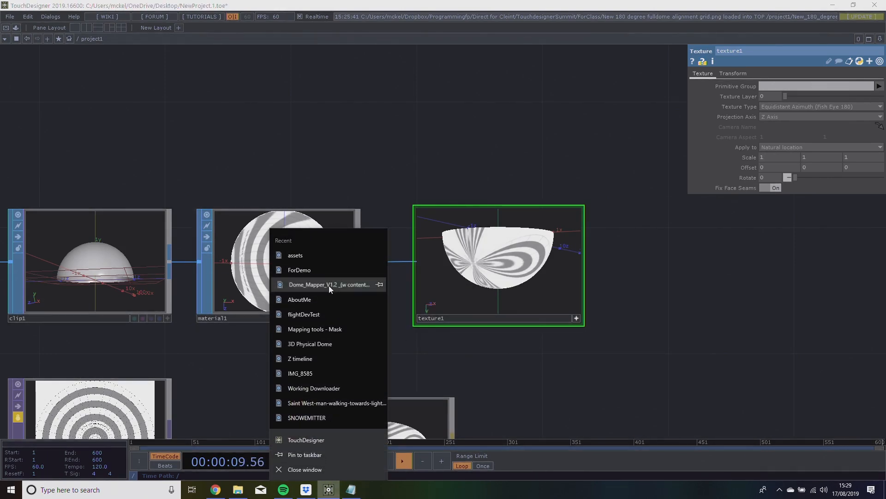
left_click(365, 285)
left_click(323, 473)
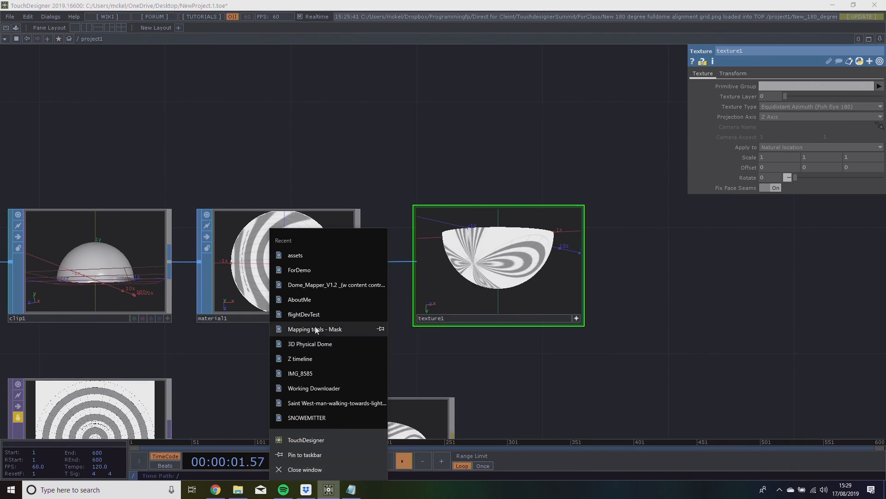
left_click(313, 315)
left_click_drag(710, 305, 577, 341)
left_click_drag(408, 311, 408, 356)
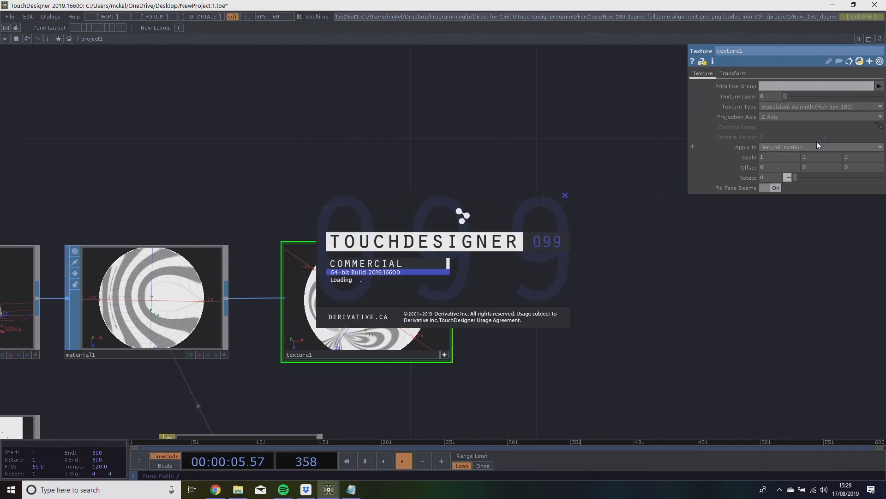
left_click(803, 117)
left_click(788, 107)
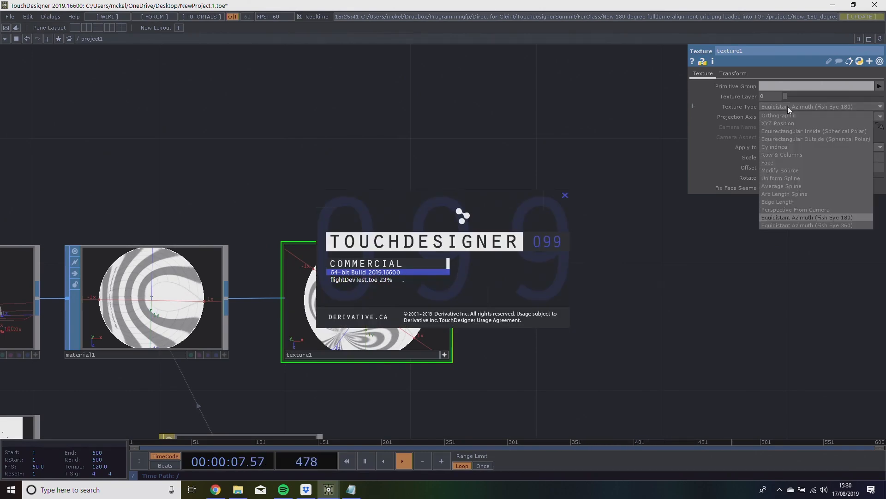
left_click_drag(251, 188, 311, 183)
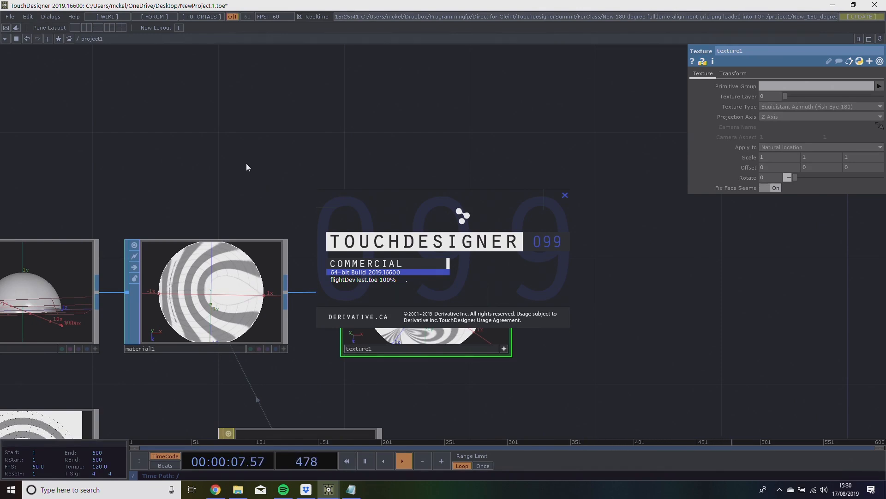
Switch to the flightDevTest project and examine the settings and chain position of its dome network's Texture operator.
mouse_move(337, 485)
left_click(335, 421)
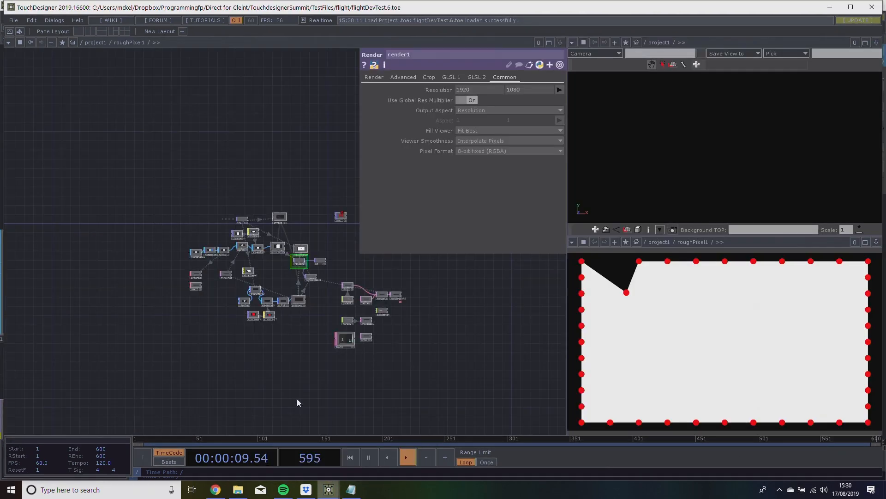
scroll(212, 243, "up", 5)
scroll(233, 212, "down", 7)
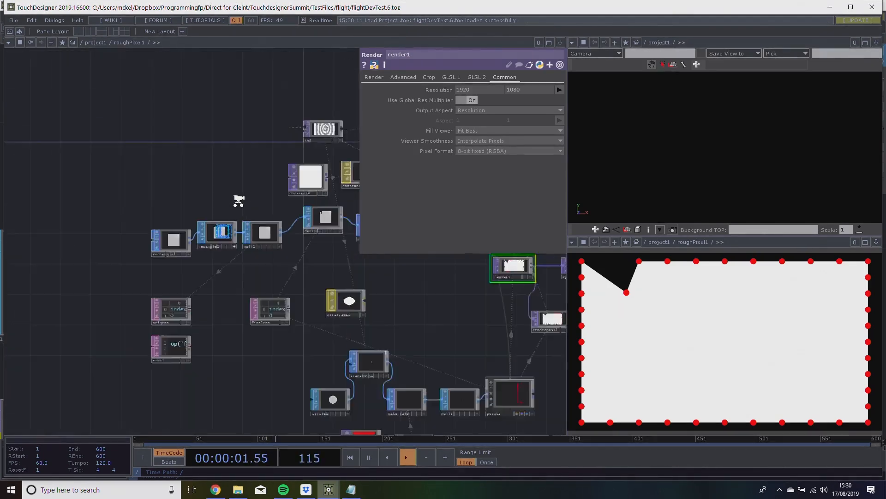
scroll(237, 226, "down", 2)
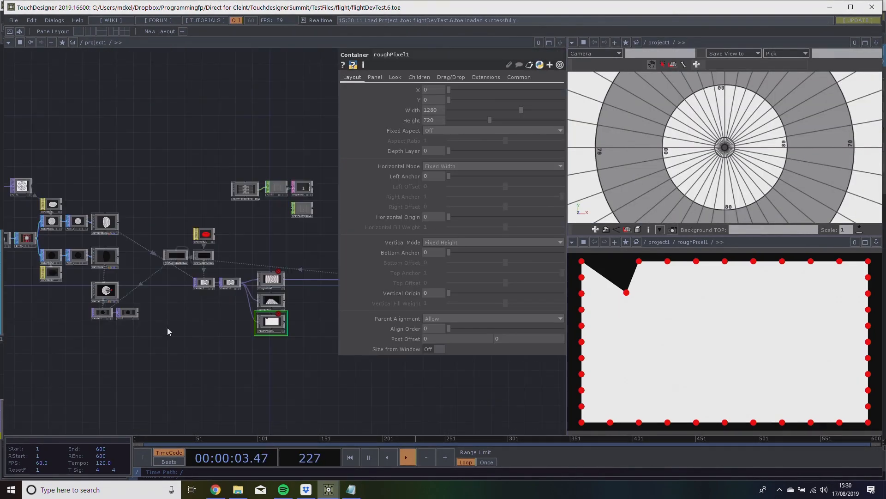
scroll(52, 329, "down", 1)
left_click_drag(52, 328, 210, 346)
scroll(314, 366, "up", 4)
scroll(236, 341, "up", 5)
left_click(143, 247)
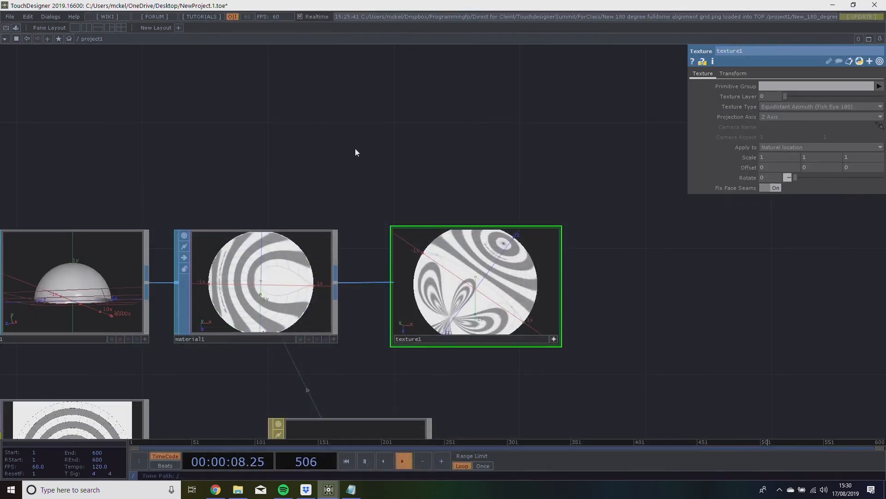
Back in NewProject, rewire the Texture operator between the Sphere and Clip operators so the Clip operator feeds the Material operator.
scroll(356, 148, "down", 3)
scroll(448, 180, "up", 2)
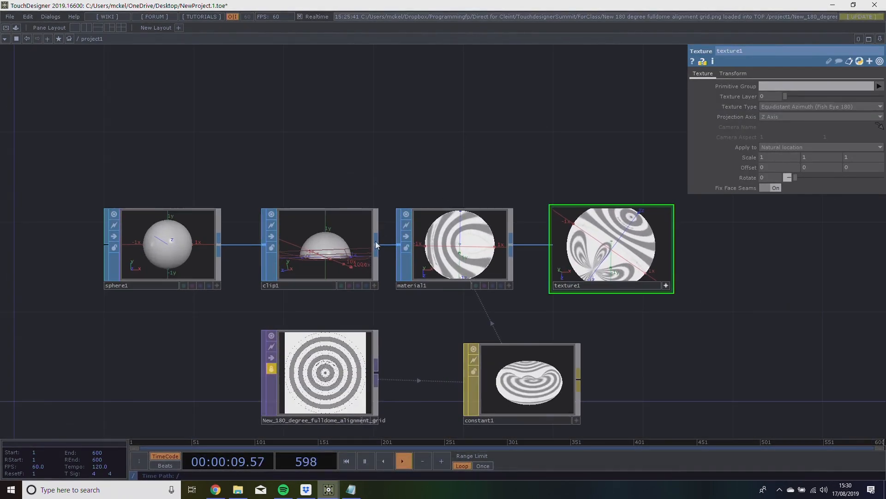
left_click_drag(624, 285, 354, 150)
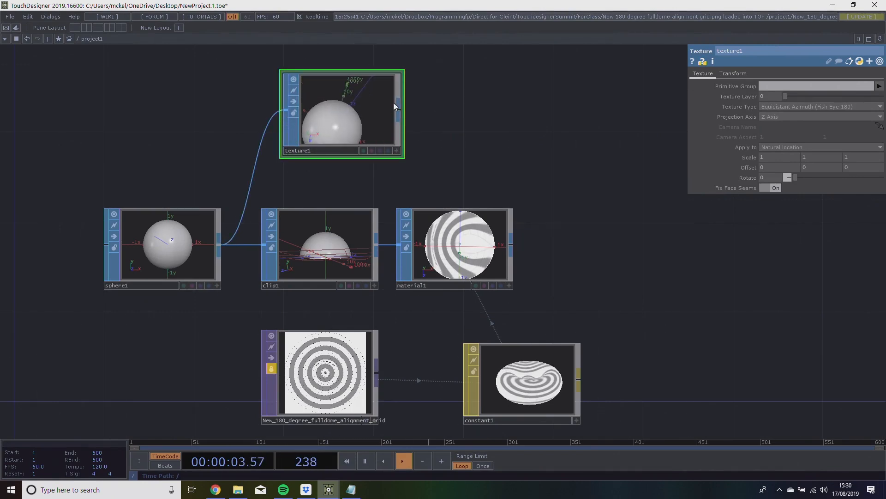
left_click_drag(398, 109, 434, 232)
left_click_drag(367, 97, 345, 232)
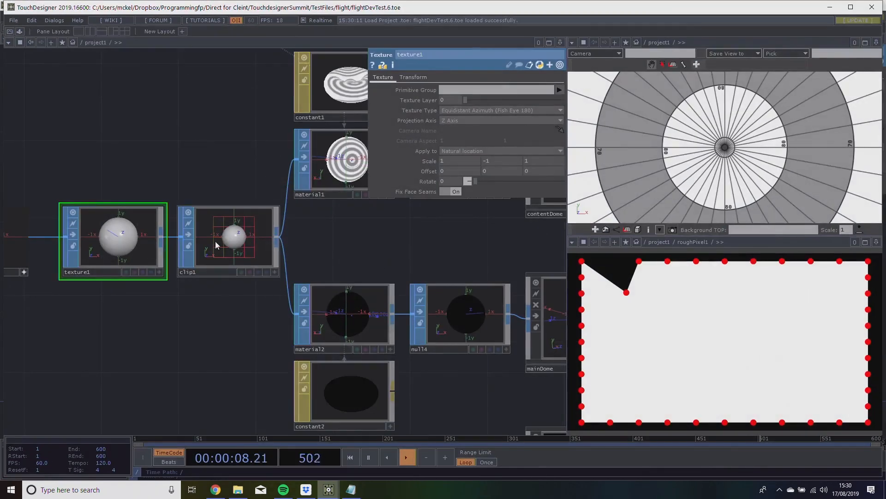
left_click_drag(270, 165, 446, 172)
left_click_drag(321, 168, 232, 186)
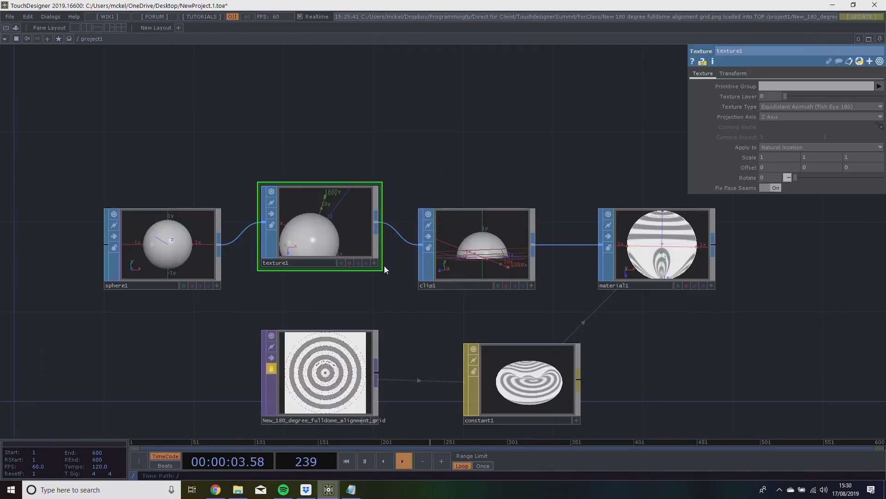
Orbit and align the Texture operator in the chain, and set its X scale to -1.
left_click(374, 264)
left_click_drag(368, 255, 350, 219)
left_click(374, 263)
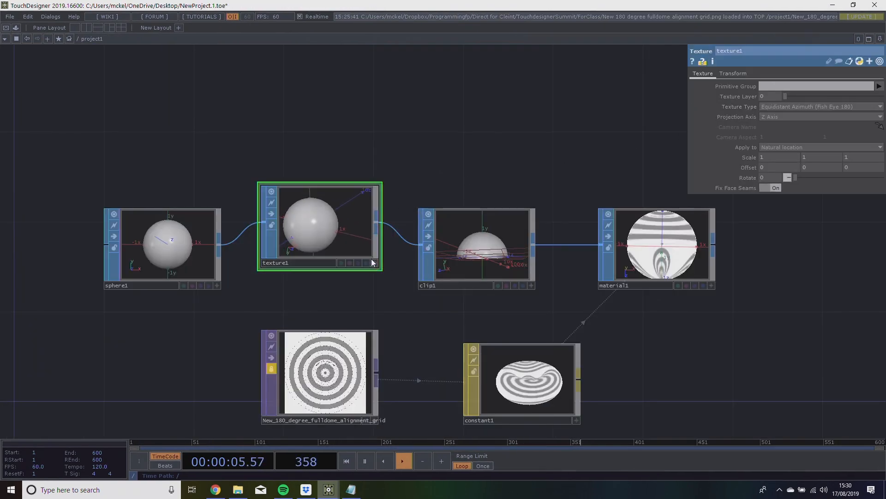
left_click_drag(374, 264, 374, 286)
left_click_drag(775, 155, 775, 148)
Set the Clip operator's Direction to 0, 0, 1 and orbit the Material operator's 3D viewer to inspect the dome.
left_click(529, 234)
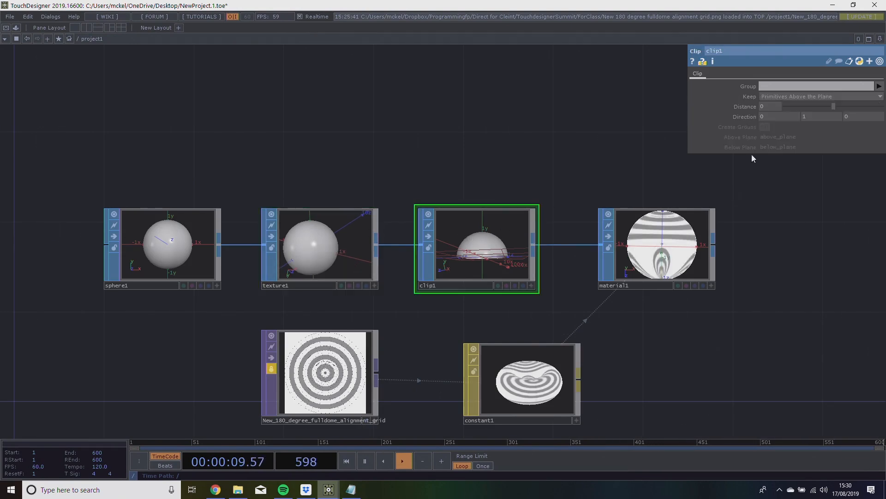
left_click_drag(810, 107, 862, 107)
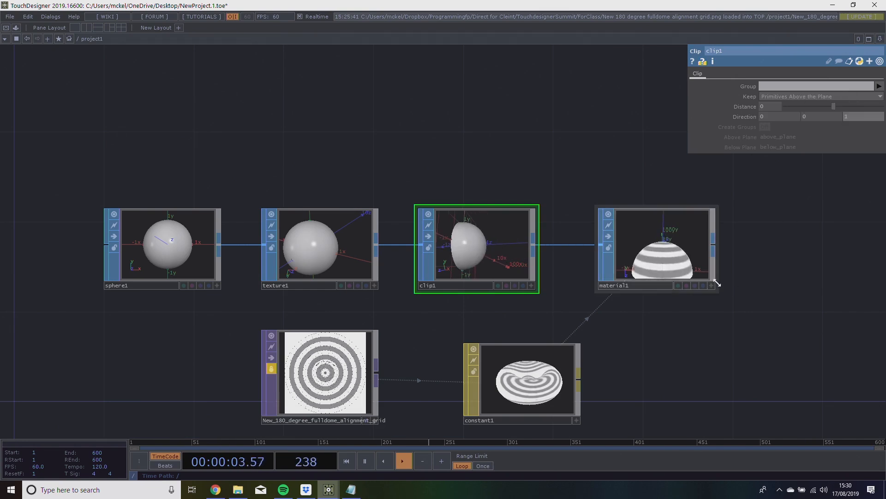
left_click_drag(698, 264, 698, 228)
left_click_drag(816, 241, 787, 218)
Try wiring the Sphere operator into the Clip operator, the Clip operator into the Texture operator, and that into the Material operator.
left_click_drag(404, 187, 426, 119)
left_click_drag(189, 226, 414, 153)
left_click_drag(344, 234, 546, 257)
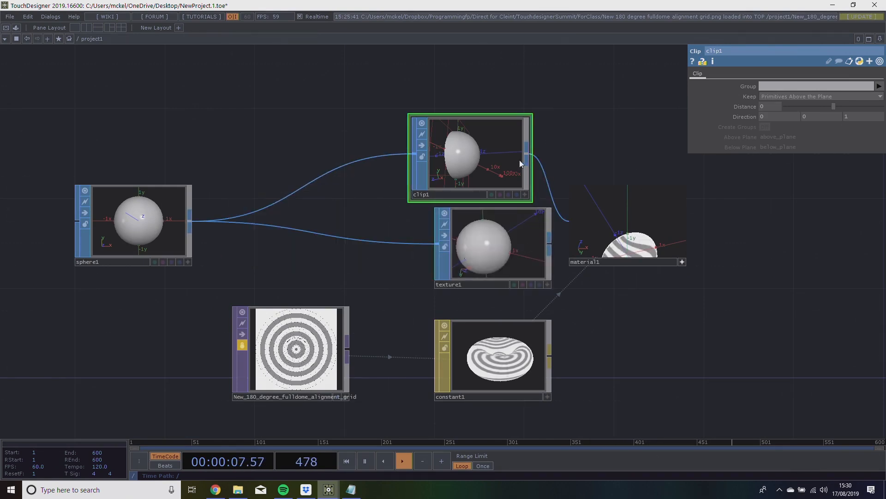
left_click_drag(528, 162, 439, 242)
left_click_drag(466, 174, 285, 242)
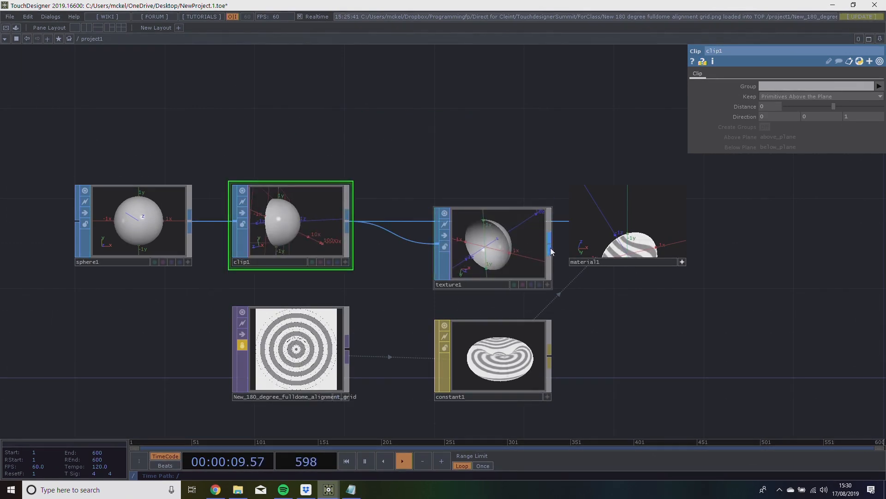
left_click(481, 241)
left_click_drag(480, 241, 432, 148)
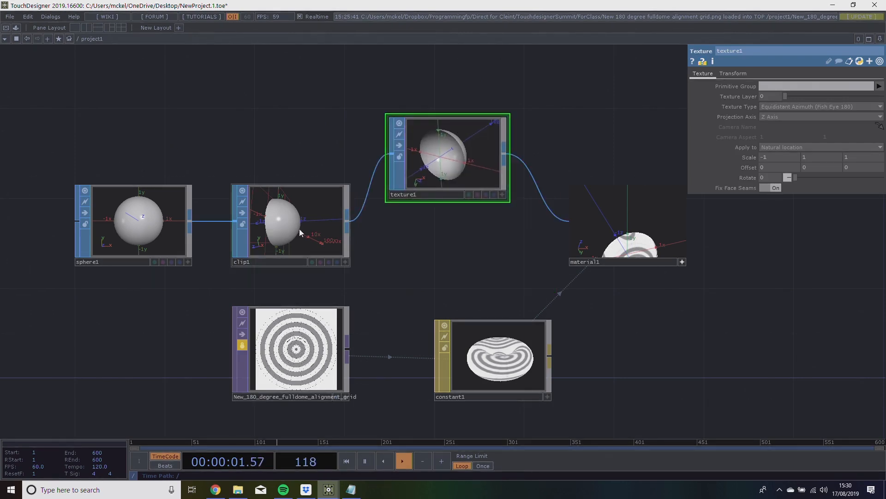
Space out the Sphere, Clip and Texture operators and reconnect the Texture operator's input directly to the Sphere operator.
left_click_drag(300, 228, 501, 295)
left_click_drag(481, 145, 413, 100)
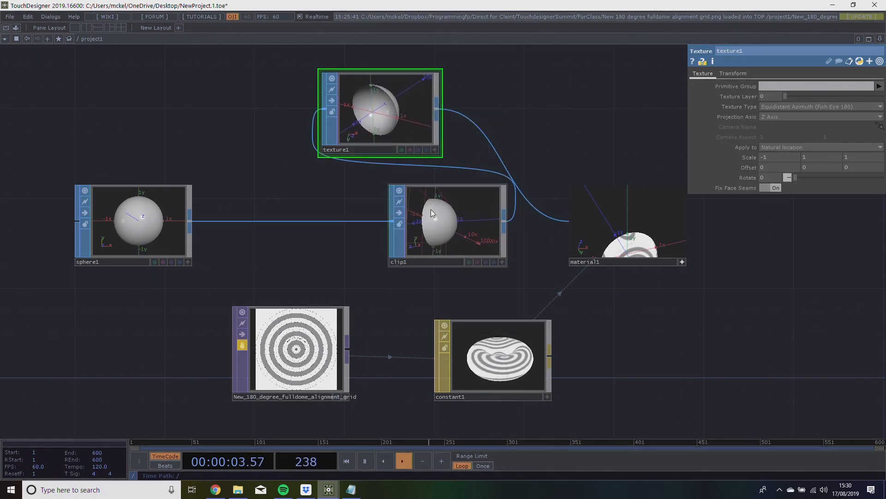
left_click_drag(424, 203, 334, 226)
left_click_drag(339, 153, 227, 174)
left_click_drag(185, 230, 129, 248)
left_click_drag(230, 132, 141, 178)
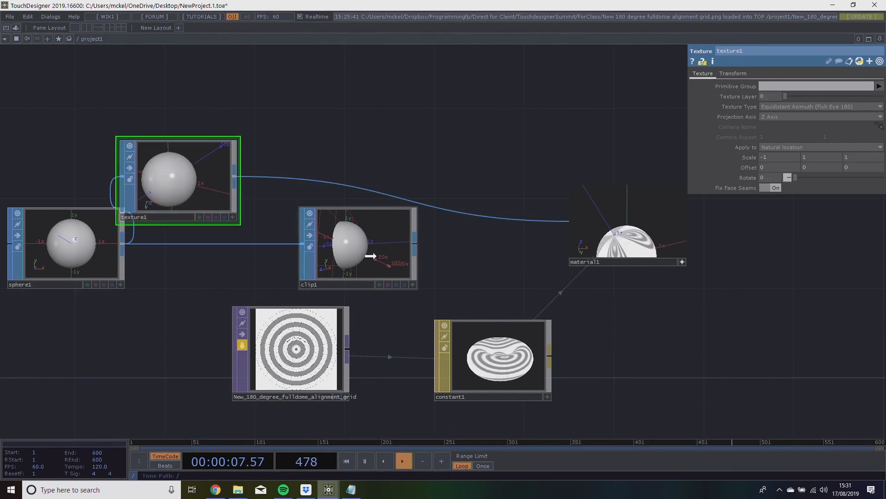
Connect the Texture operator to the Clip operator and the Clip operator to the Material operator, arranging them in order.
left_click_drag(370, 265, 416, 219)
left_click_drag(210, 184, 275, 250)
left_click_drag(302, 134, 337, 109)
left_click_drag(300, 228, 389, 174)
left_click_drag(213, 158, 235, 203)
left_click_drag(444, 175, 445, 197)
left_click_drag(503, 194, 610, 194)
left_click_drag(711, 260, 599, 250)
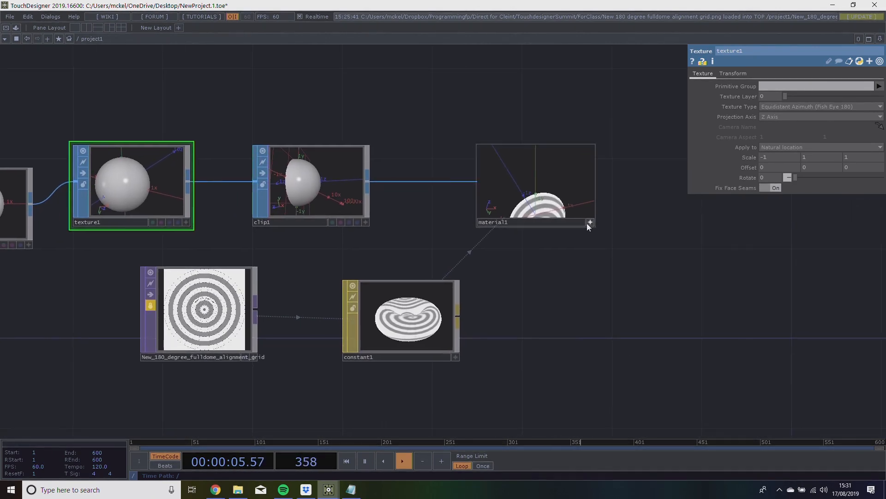
Home the Material operator's 3D viewer on the dome and set the Texture operator's X scale to 1.
left_click_drag(560, 199, 565, 176)
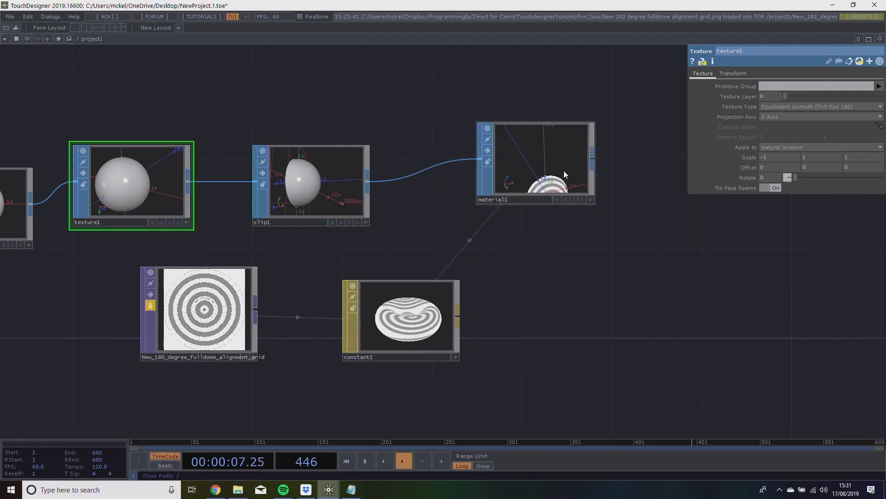
left_click(591, 200)
right_click(570, 168)
left_click(583, 154)
left_click_drag(351, 112, 416, 148)
left_click_drag(410, 209, 400, 213)
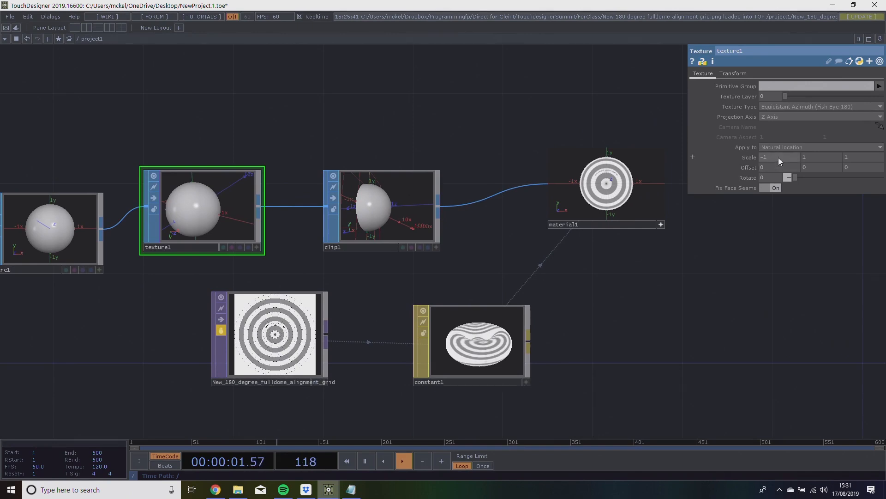
Select the Clip operator and examine its clipped dome and Direction values alongside the textured result.
left_click(392, 204)
scroll(392, 203, "up", 3)
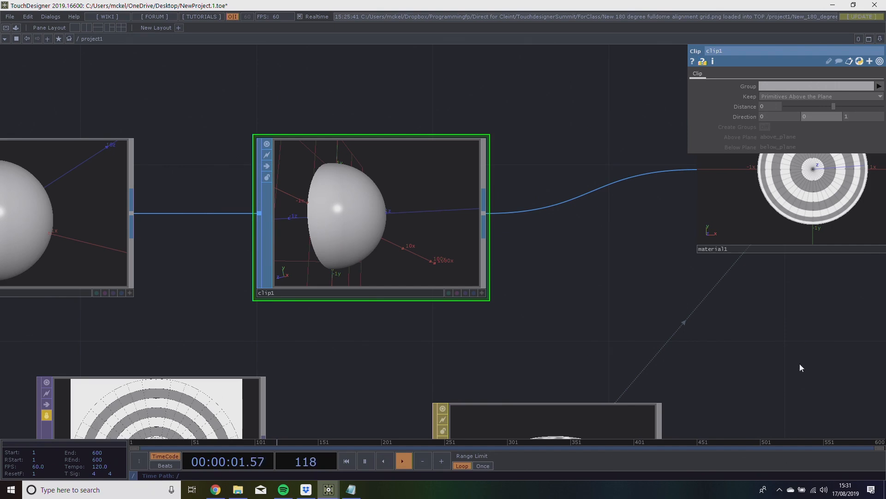
left_click_drag(800, 357, 770, 362)
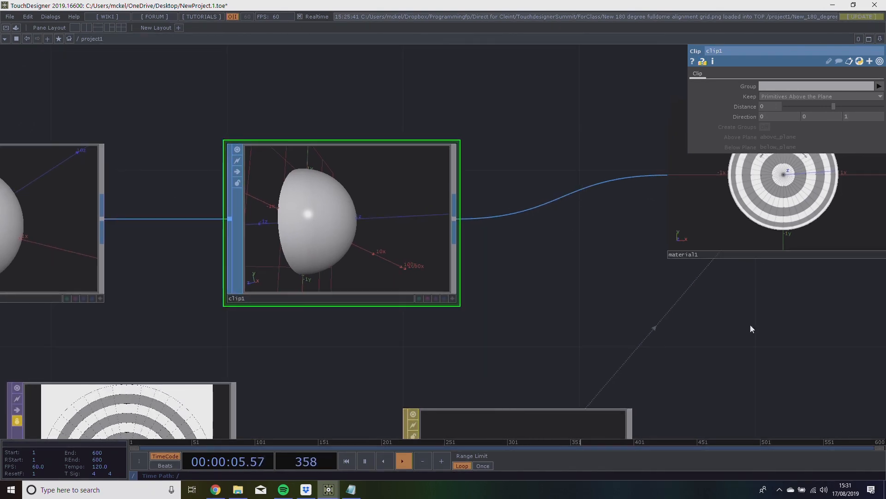
scroll(665, 258, "down", 3)
scroll(666, 259, "down", 2)
left_click_drag(651, 227, 527, 221)
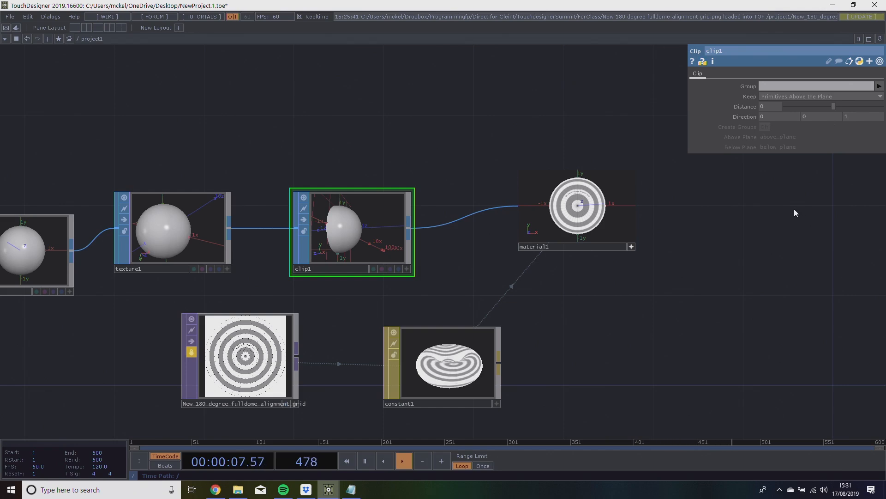
Align the Sphere and Material operators with the rest of the chain and deactivate the Material operator's viewer.
left_click_drag(392, 153, 471, 142)
left_click_drag(55, 253, 54, 218)
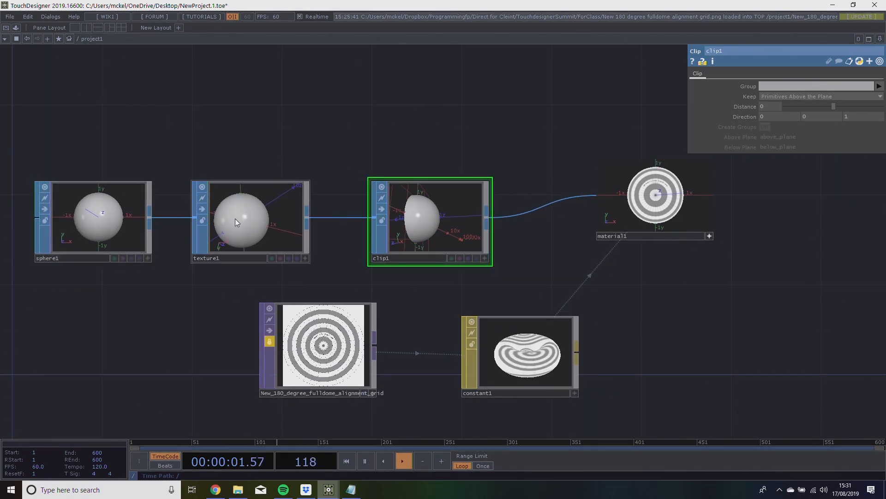
left_click_drag(671, 237, 604, 270)
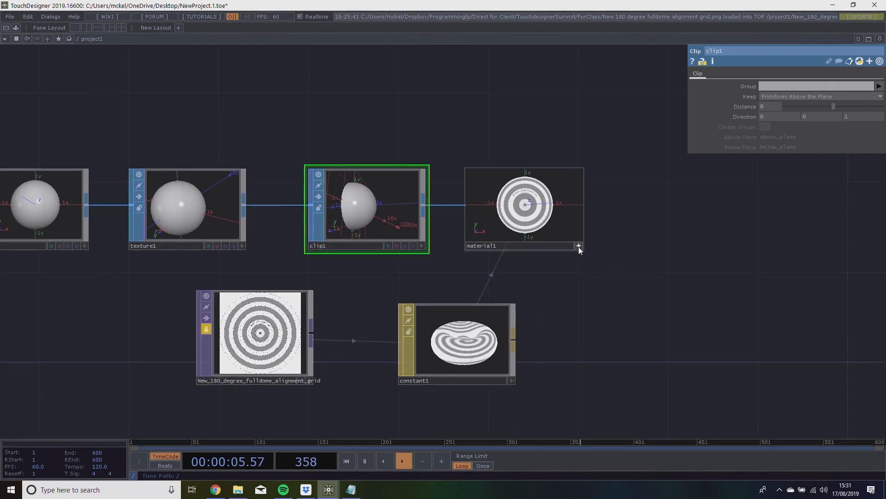
left_click(578, 247)
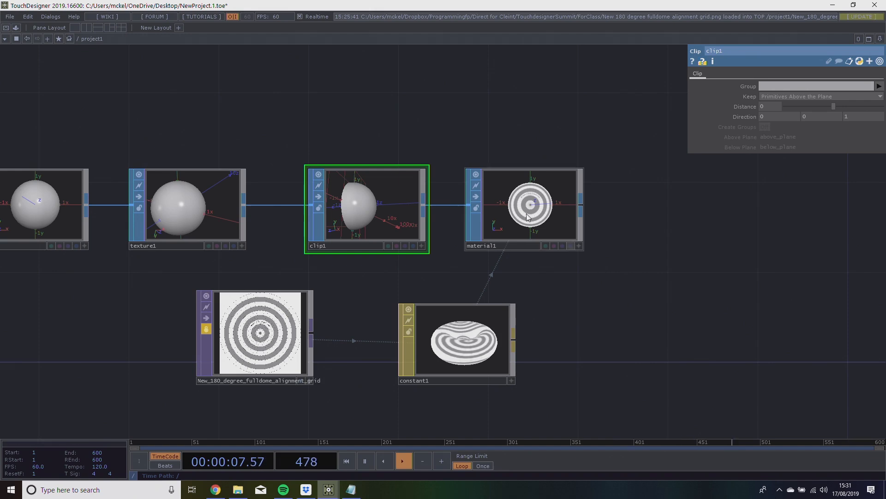
scroll(553, 231, "up", 5)
scroll(519, 229, "down", 4)
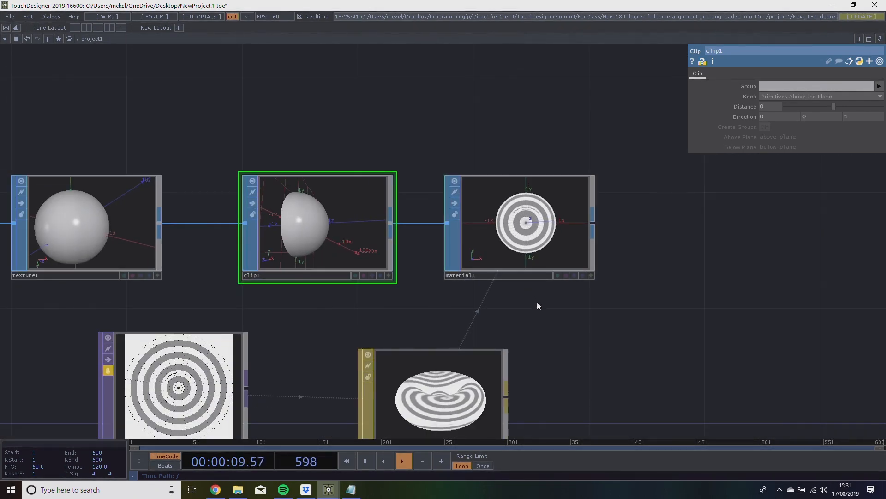
Choose Equidistant Azimuth (Fish Eye 180) as the Texture operator's Texture Type.
left_click(76, 211)
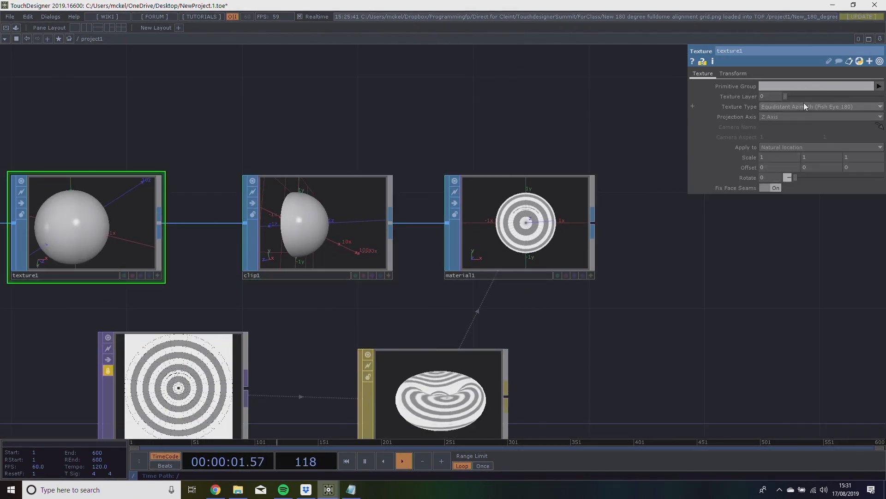
left_click(805, 105)
left_click(808, 217)
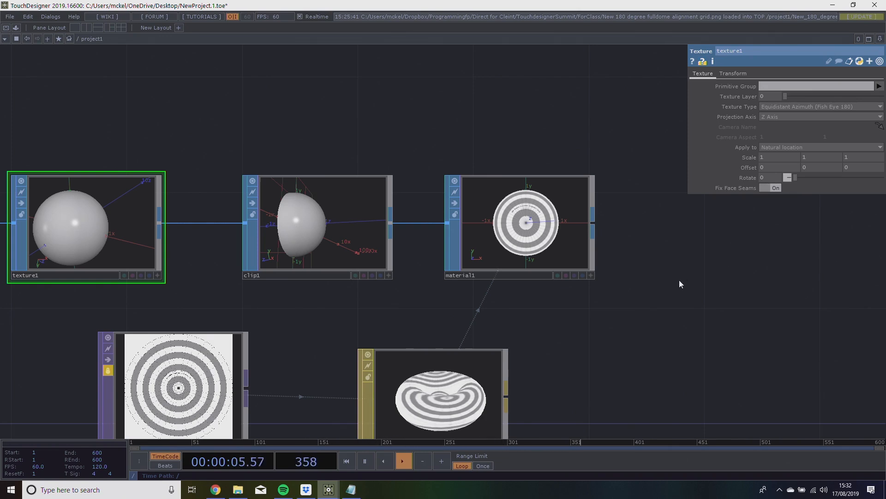
Select the Sphere operator and examine its Detail parameters, including the Frequency setting.
scroll(526, 226, "up", 10)
scroll(526, 226, "down", 10)
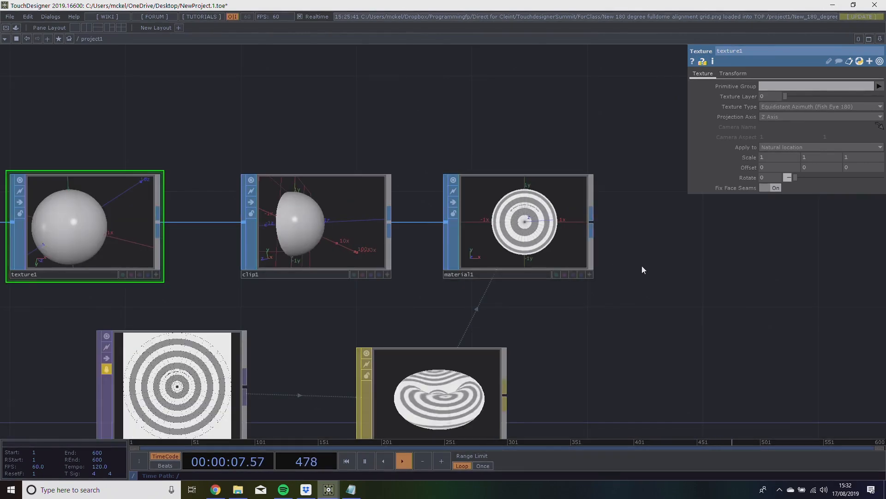
scroll(643, 267, "up", 1)
left_click_drag(367, 303, 526, 310)
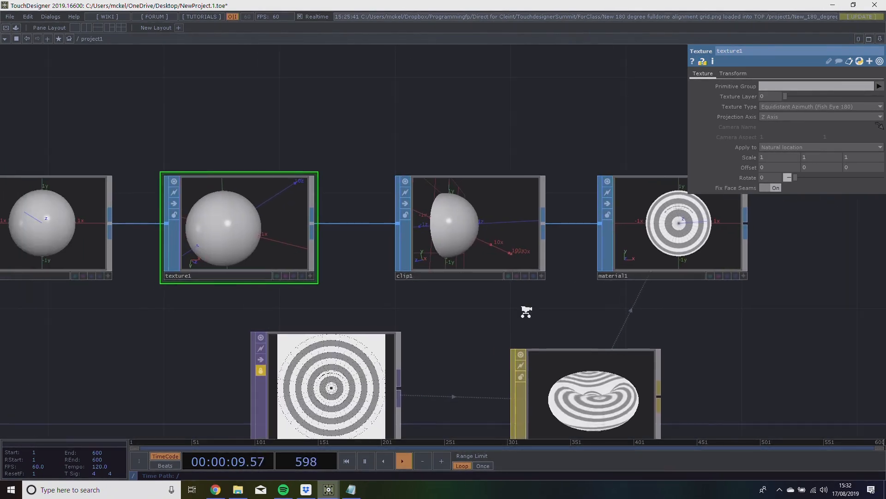
scroll(469, 298, "down", 3)
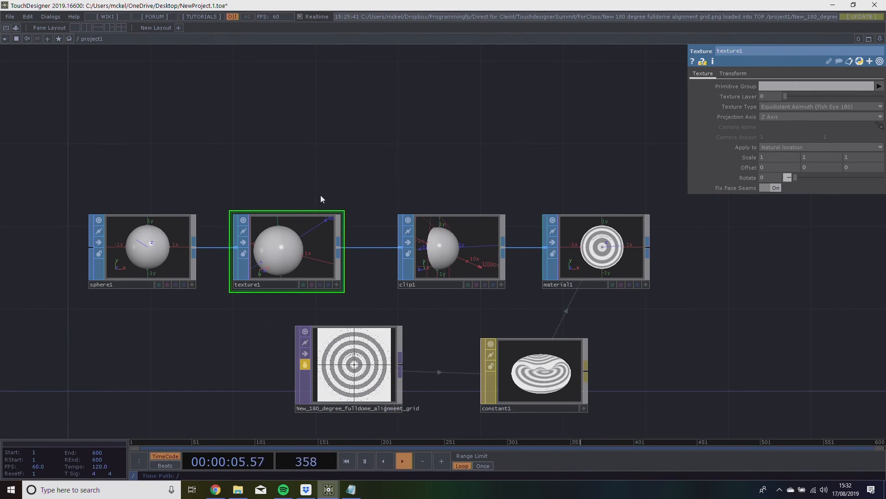
left_click(166, 245)
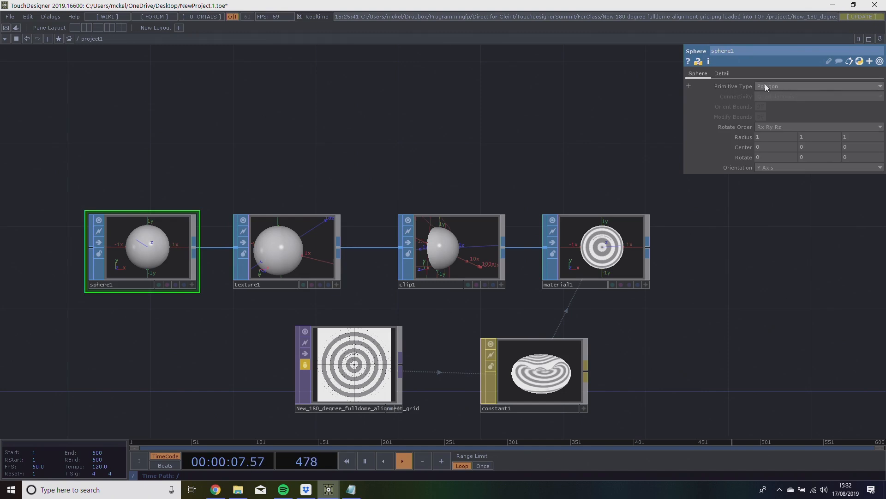
left_click(722, 73)
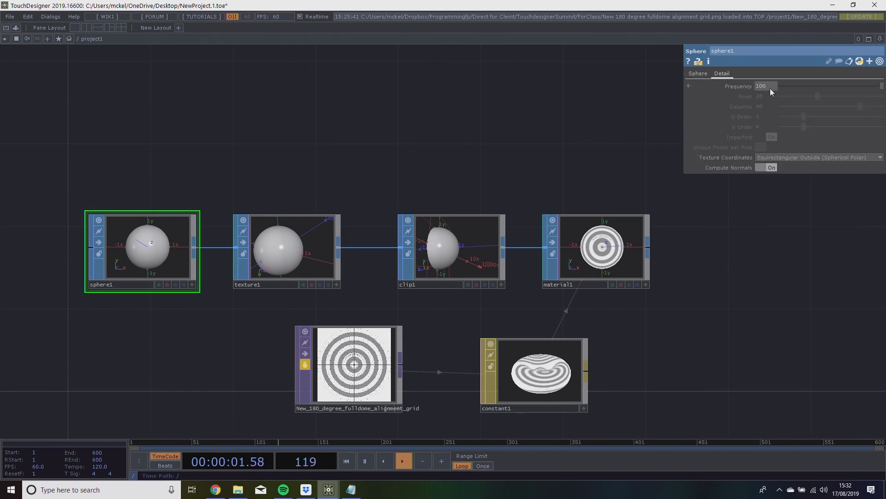
Open the Clip operator's geometry in a separate viewer window, inspect the clipped dome and close the window.
right_click(428, 253)
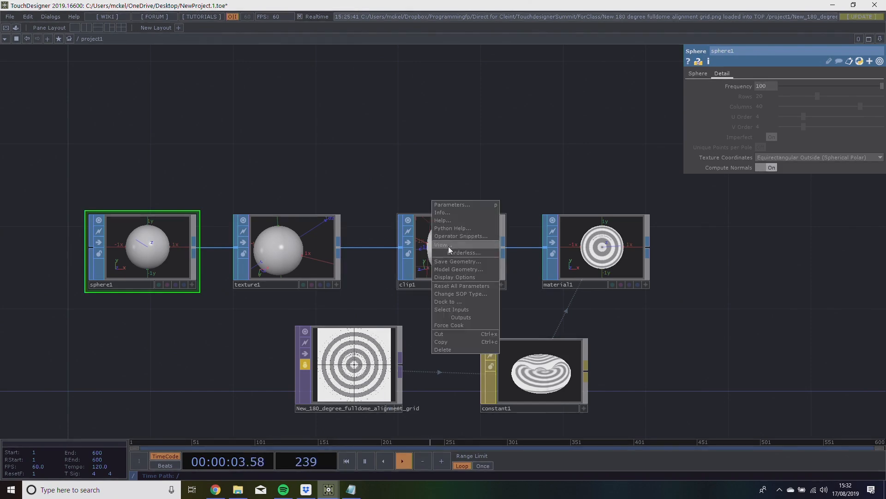
left_click(449, 247)
left_click_drag(457, 178, 299, 84)
left_click(376, 82)
left_click(481, 224)
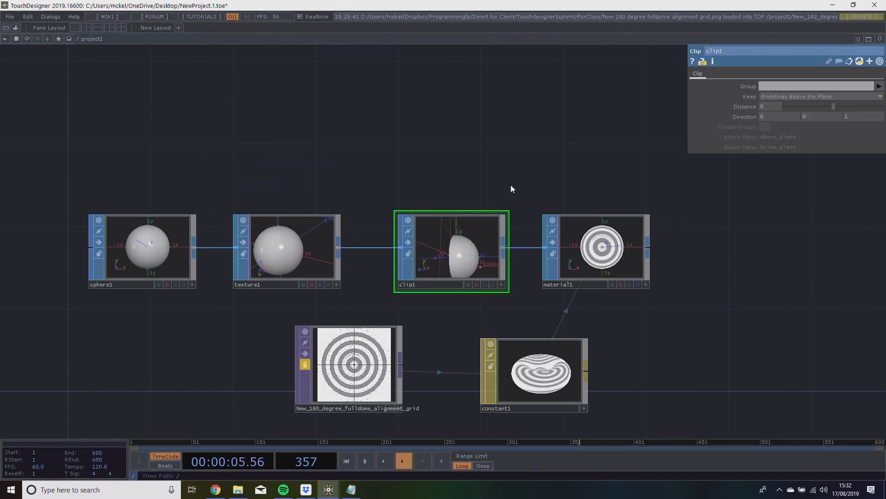
Activate the Material operator's viewer, orbit inside the dome to inspect the grid lettering's orientation, and select the operator.
left_click_drag(591, 136, 478, 126)
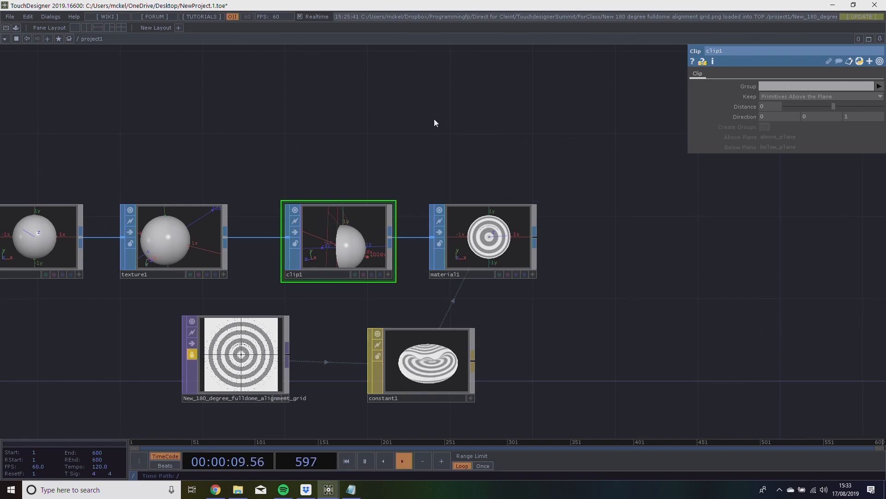
left_click(534, 274)
left_click_drag(519, 252, 496, 252)
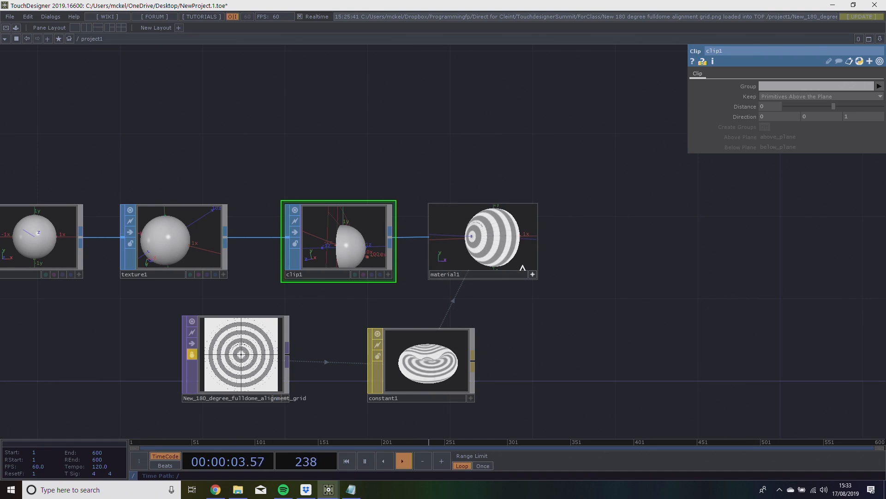
scroll(543, 257, "down", 2)
scroll(539, 261, "up", 8)
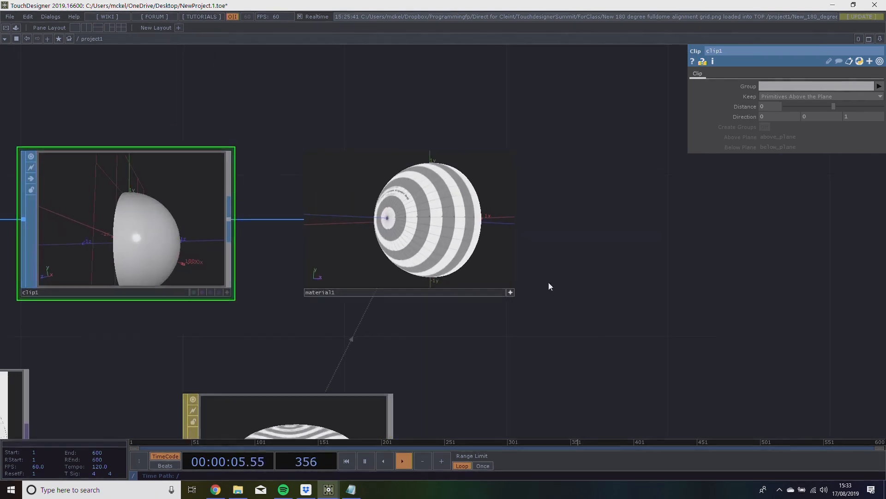
left_click_drag(459, 248, 250, 238)
middle_click_drag(253, 241, 288, 54)
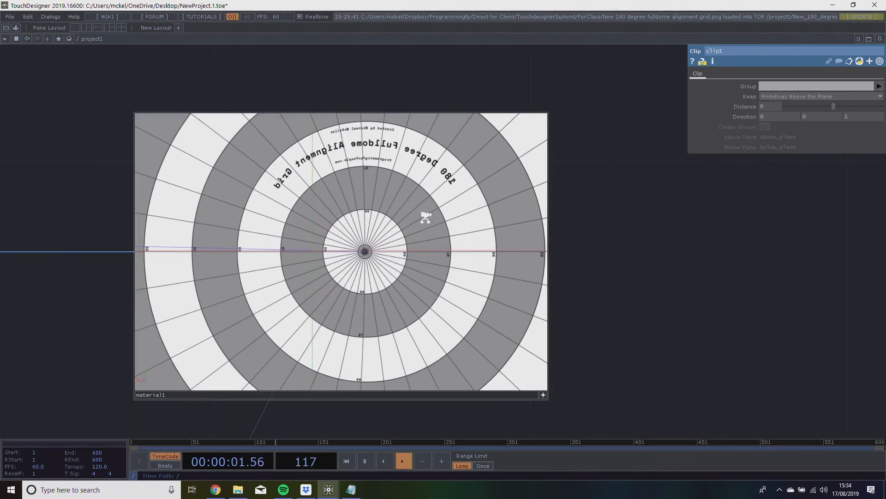
scroll(425, 220, "down", 5)
left_click(435, 243)
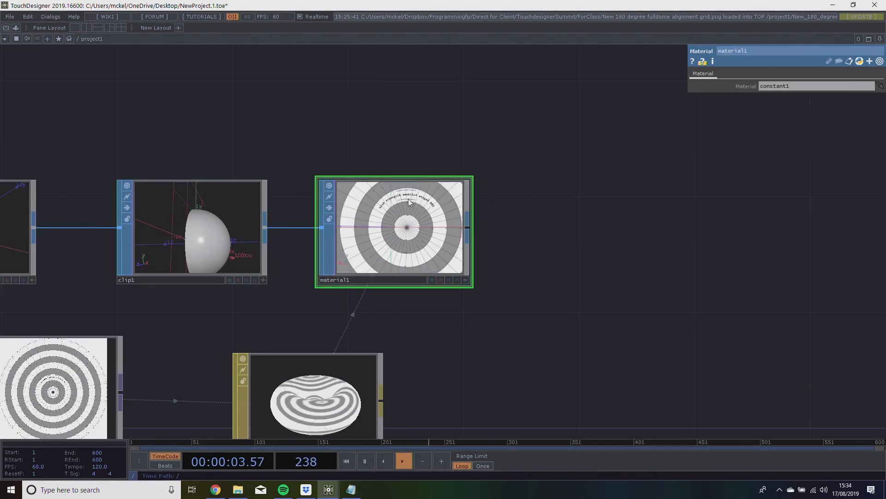
Set the Texture operator's X scale to -1 and show only its non-default parameters.
scroll(408, 198, "up", 3)
scroll(195, 249, "down", 3)
left_click_drag(193, 166, 393, 148)
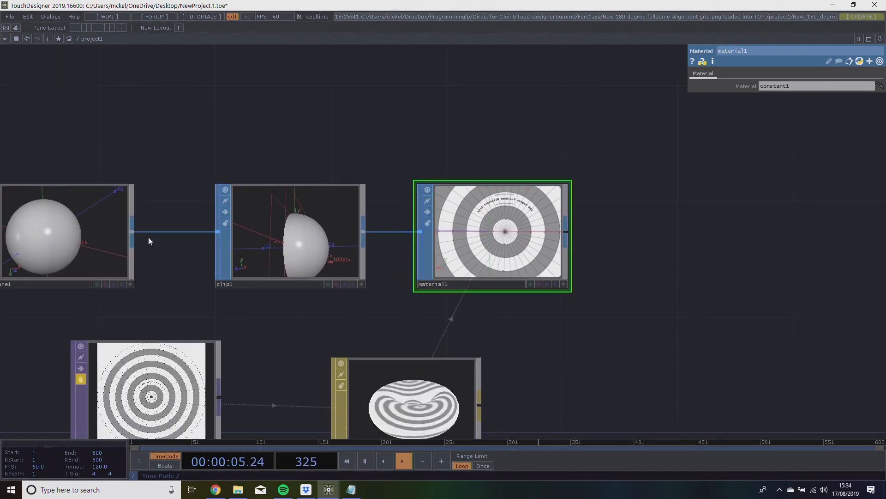
left_click(61, 248)
scroll(478, 170, "up", 5)
mouse_move(771, 154)
middle_mouse_down()
mouse_move(753, 147)
mouse_move(772, 148)
middle_mouse_up()
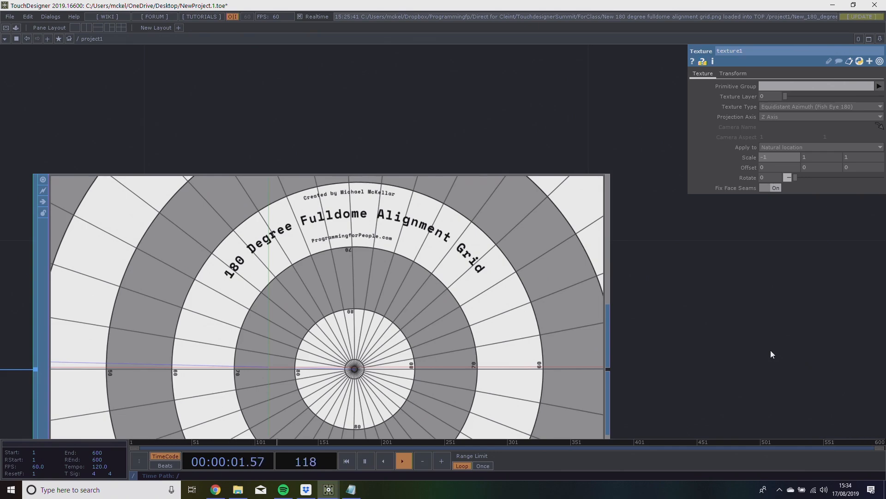
scroll(752, 335, "down", 6)
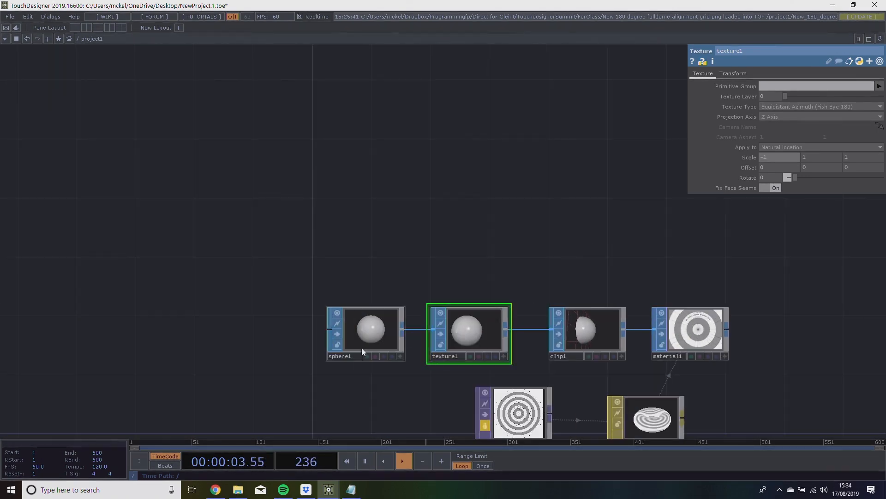
left_click_drag(396, 228, 189, 190)
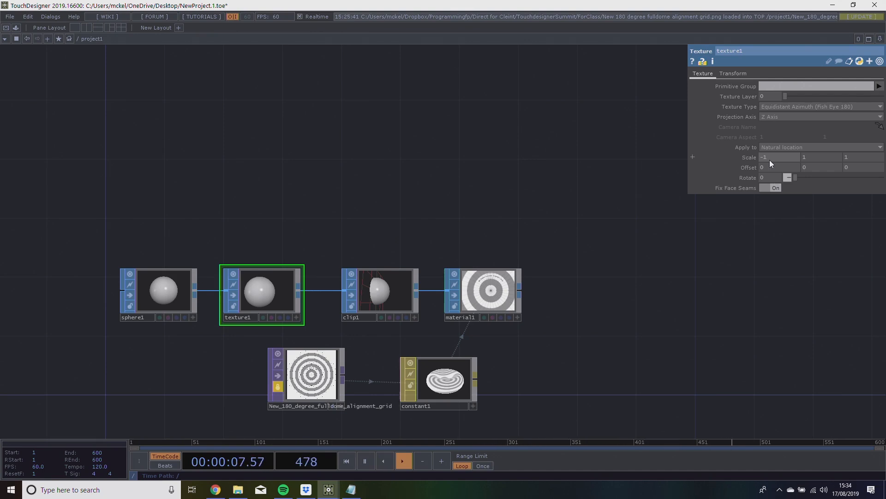
left_click(879, 61)
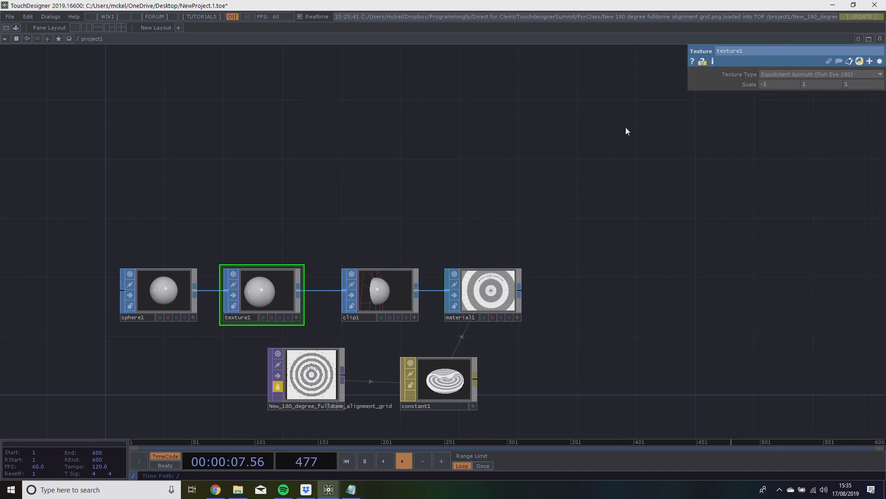
Activate the Material operator's viewer, orbit around the dome to inspect the mapped grid, and deactivate the viewer.
scroll(508, 314, "up", 5)
left_click(541, 331)
left_click_drag(476, 277, 480, 314)
middle_click_drag(481, 277, 480, 332)
left_click_drag(480, 305, 471, 272)
middle_click_drag(466, 277, 504, 292)
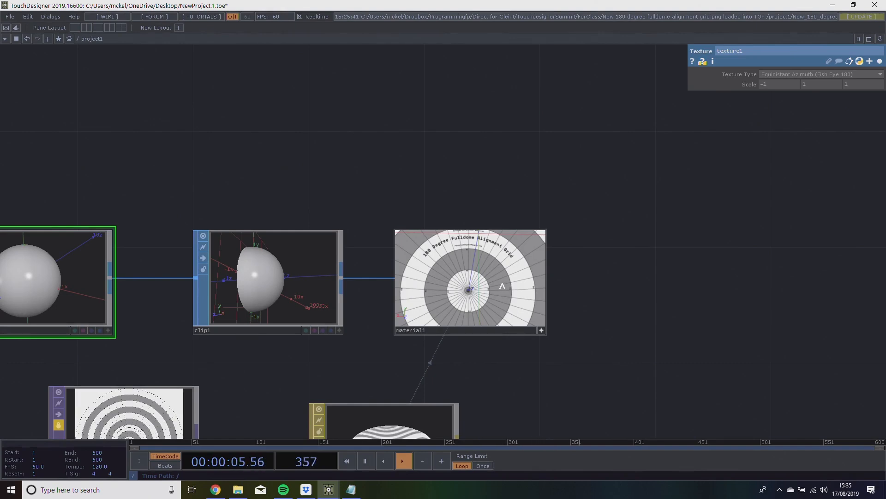
left_click(542, 331)
Add a Geometry component from the Material operator's output and place it after the Material operator.
left_click_drag(567, 313, 372, 301)
scroll(434, 303, "down", 4)
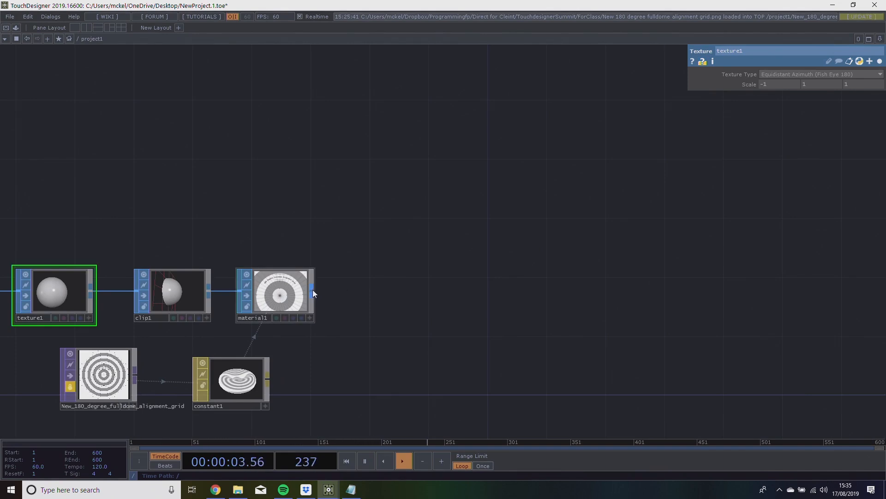
right_click(313, 290)
left_click_drag(357, 165, 646, 102)
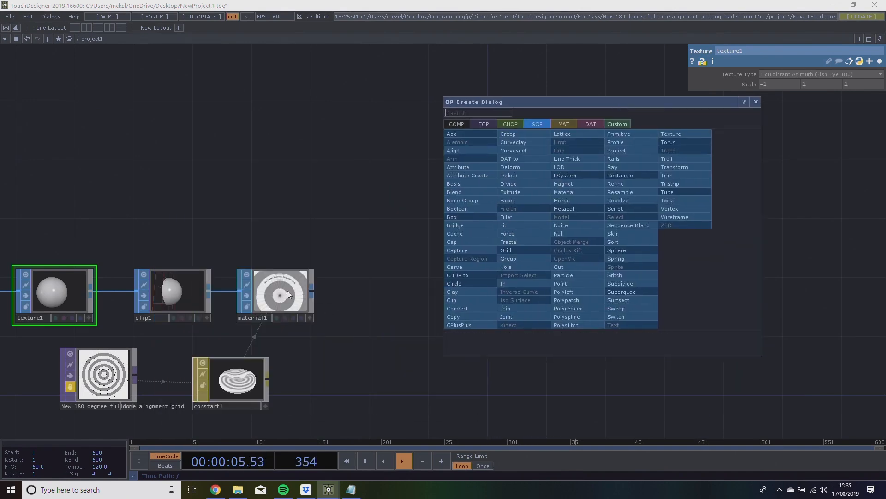
left_click(456, 125)
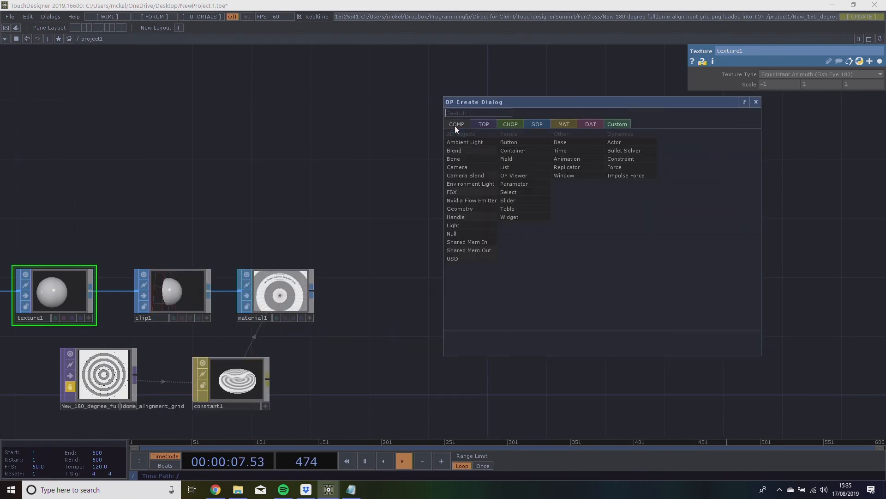
left_click(478, 209)
left_click(393, 307)
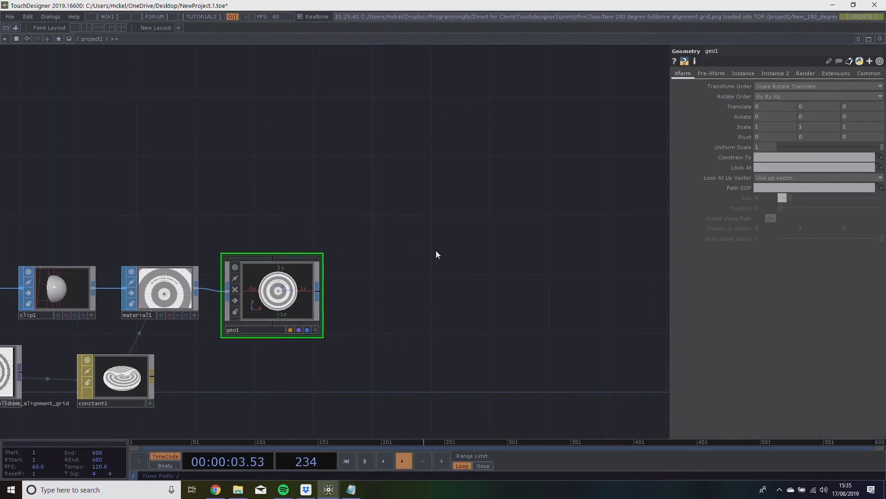
Add a second, unconnected Geometry component above the first and enter its network.
left_click_drag(396, 251, 410, 235)
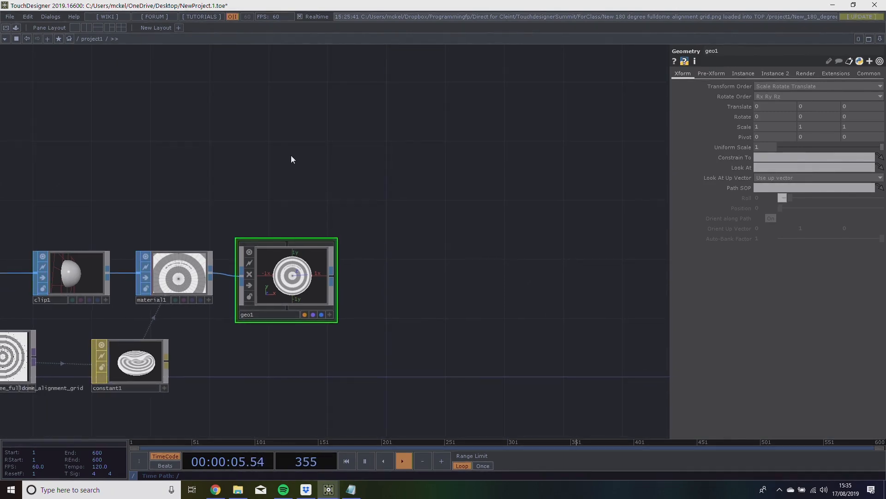
key("Tab")
left_click(154, 139)
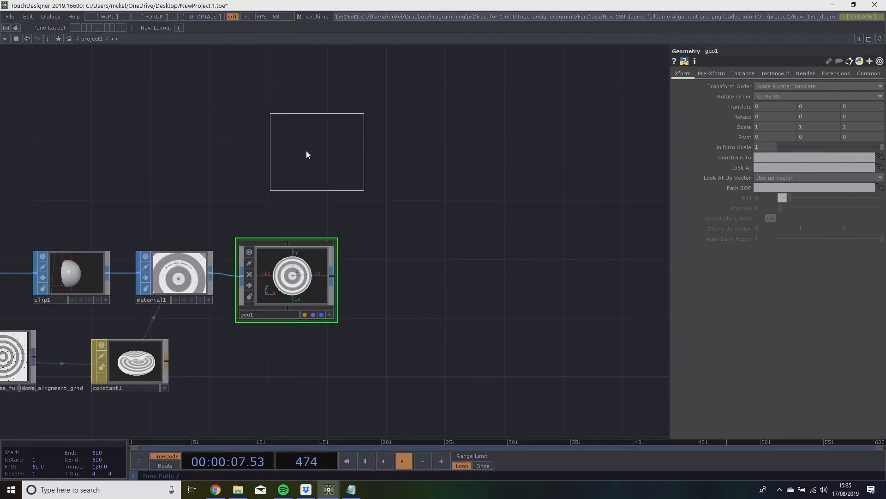
left_click(287, 148)
scroll(386, 172, "up", 3)
left_click_drag(450, 255, 554, 397)
scroll(284, 248, "up", 8)
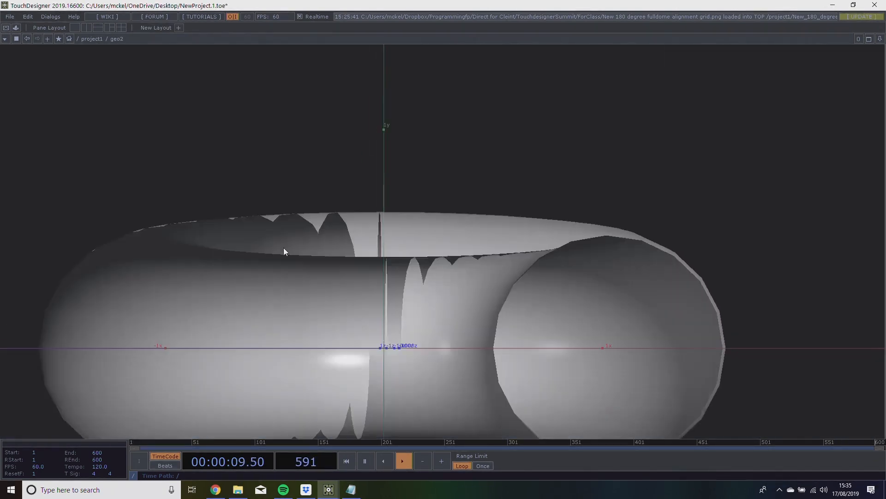
Replace the default torus inside the second Geometry component with an In operator.
key("Delete")
key("Tab")
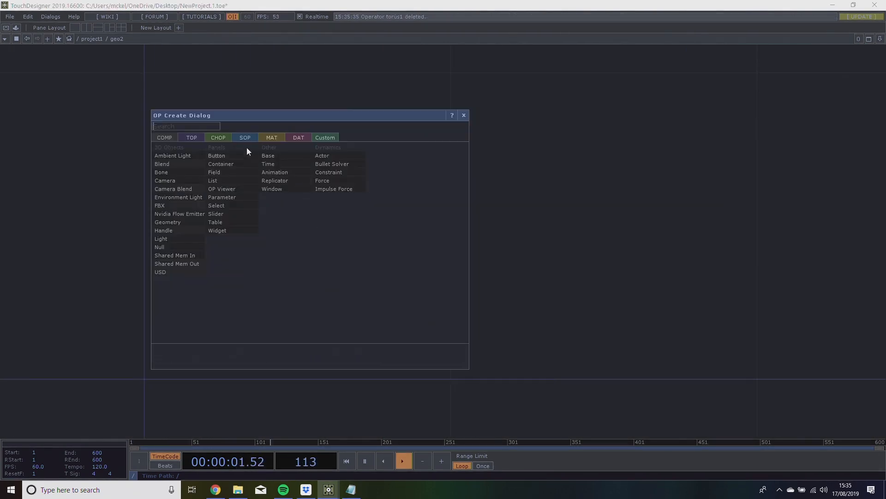
left_click(245, 138)
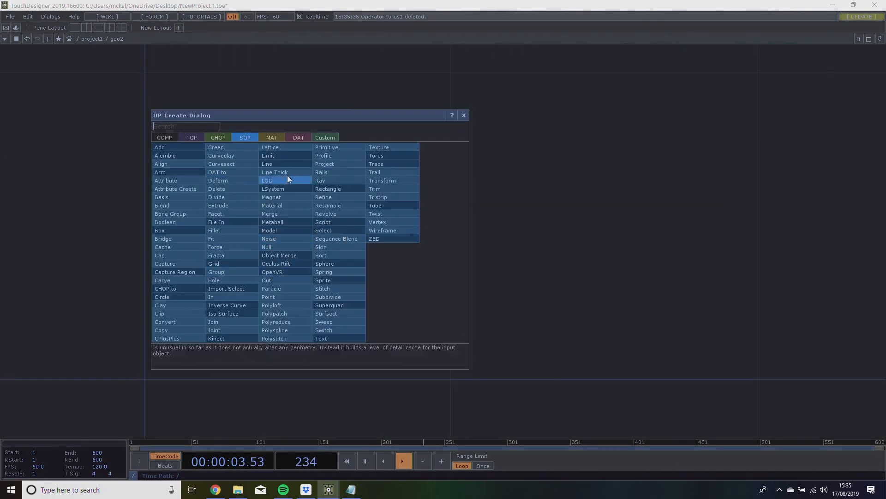
left_click(245, 294)
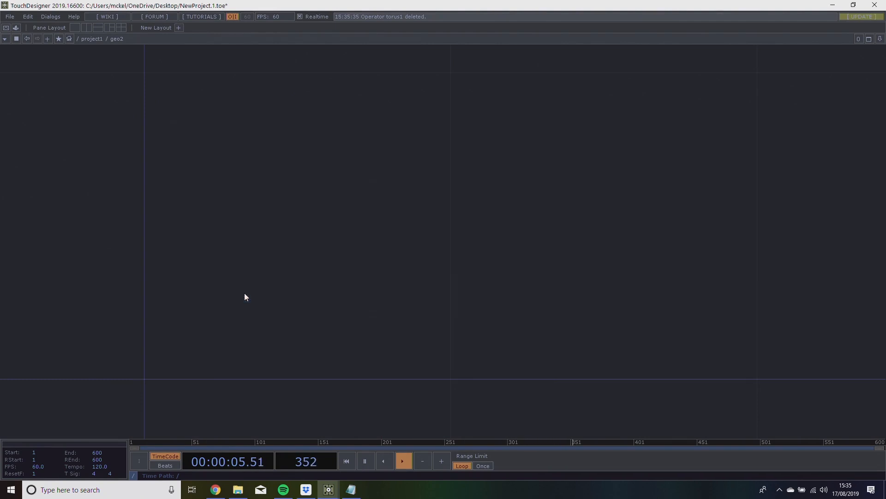
left_click(245, 296)
left_click(449, 375)
left_click(453, 375)
Return to the project network and try to add another Geometry component from the Material operator's output.
scroll(547, 362, "down", 8)
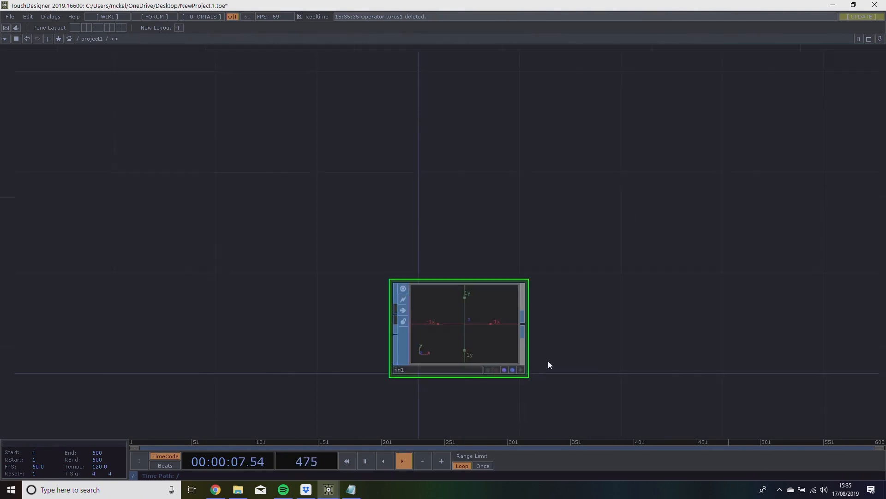
left_click_drag(370, 313, 334, 194)
scroll(334, 193, "down", 2)
left_click_drag(417, 387, 349, 356)
scroll(406, 335, "down", 3)
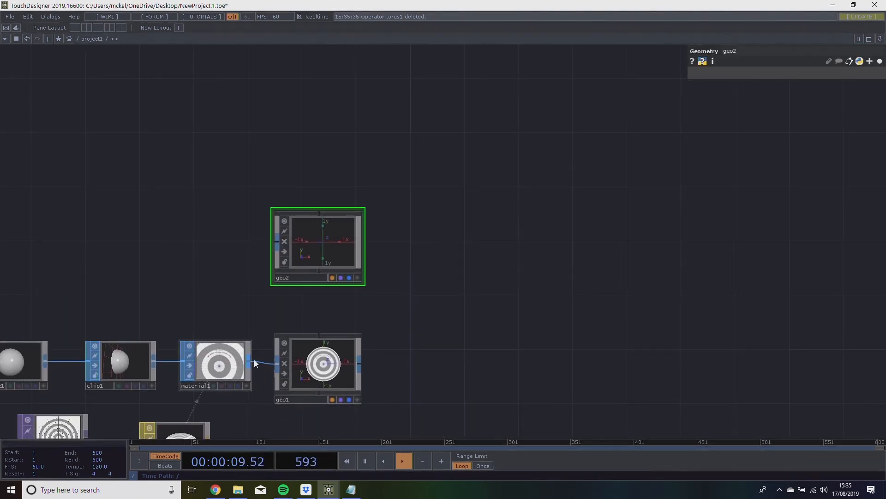
right_click(250, 359)
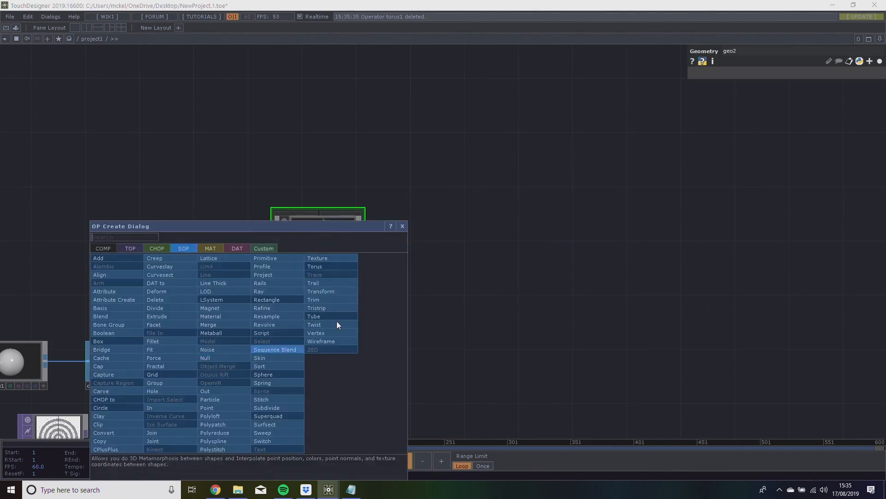
left_click(103, 248)
left_click(116, 316)
key("Escape")
Delete the unconnected second Geometry component.
left_click_drag(405, 266, 350, 198)
key("Delete")
left_click_drag(405, 255, 415, 219)
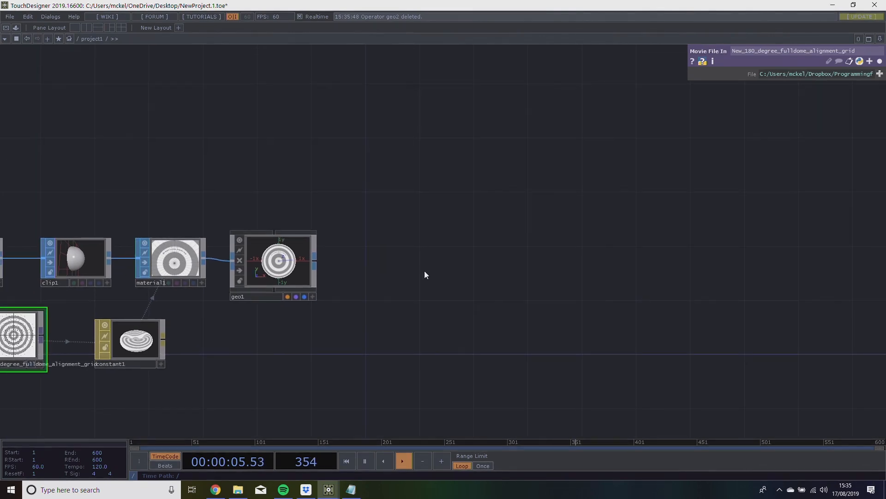
Switch the workspace to a three-pane layout with one full-height pane beside two stacked panes.
left_click_drag(394, 249, 396, 227)
left_click_drag(175, 192, 569, 142)
left_click_drag(475, 135, 196, 162)
scroll(378, 259, "up", 5)
scroll(380, 272, "down", 7)
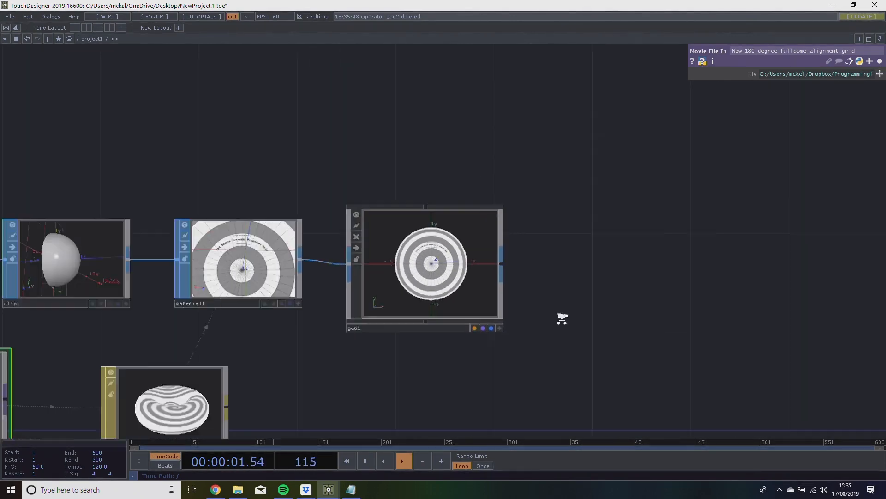
scroll(484, 279, "up", 2)
left_click_drag(483, 255, 416, 235)
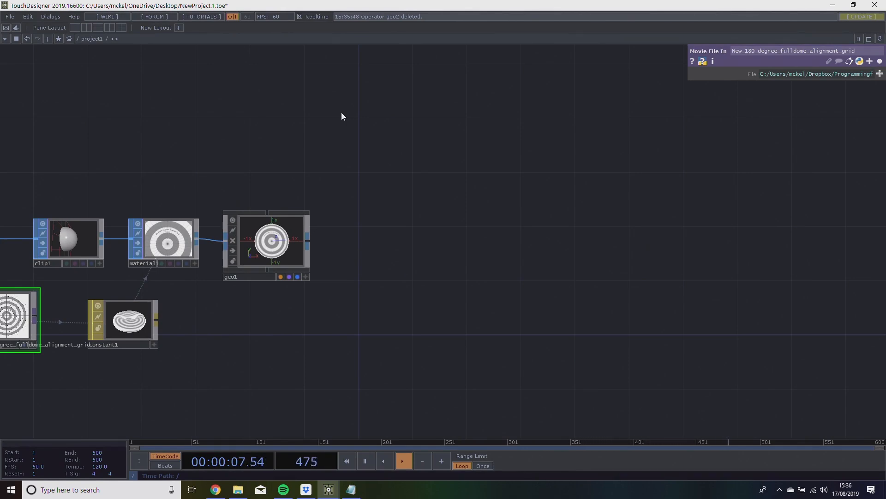
left_click(111, 27)
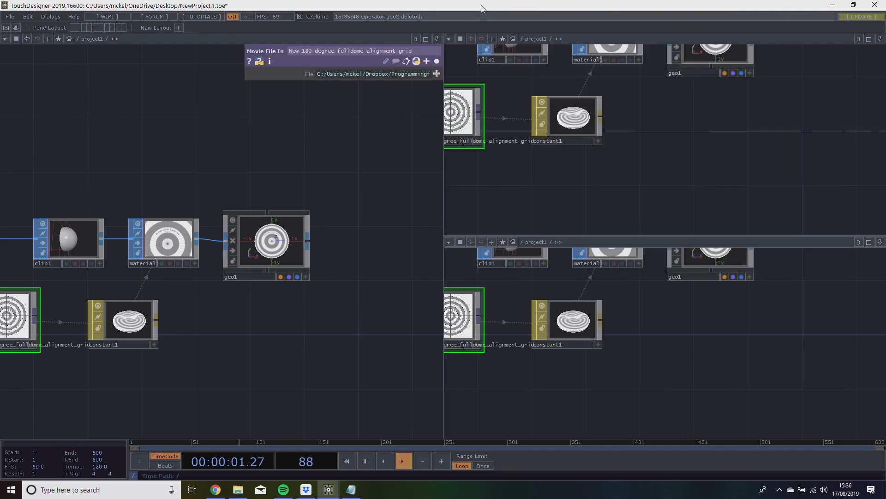
Turn the upper stacked pane into a Geometry Viewer and home its view on the textured dome.
double_click(484, 9)
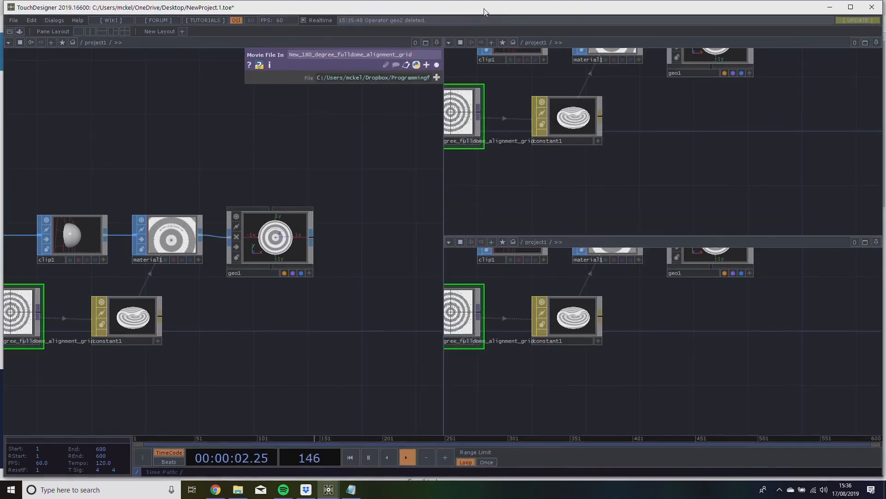
left_click(450, 42)
left_click(478, 74)
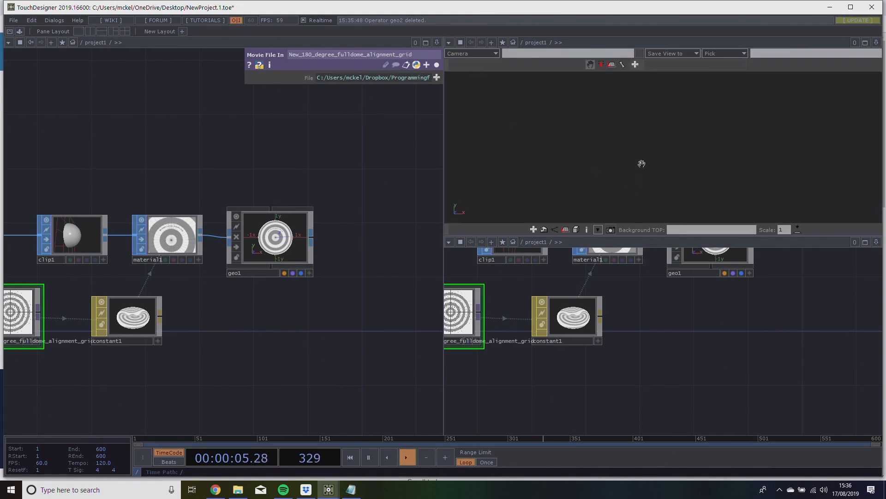
right_click(673, 146)
left_click(692, 131)
left_click_drag(683, 198, 685, 127)
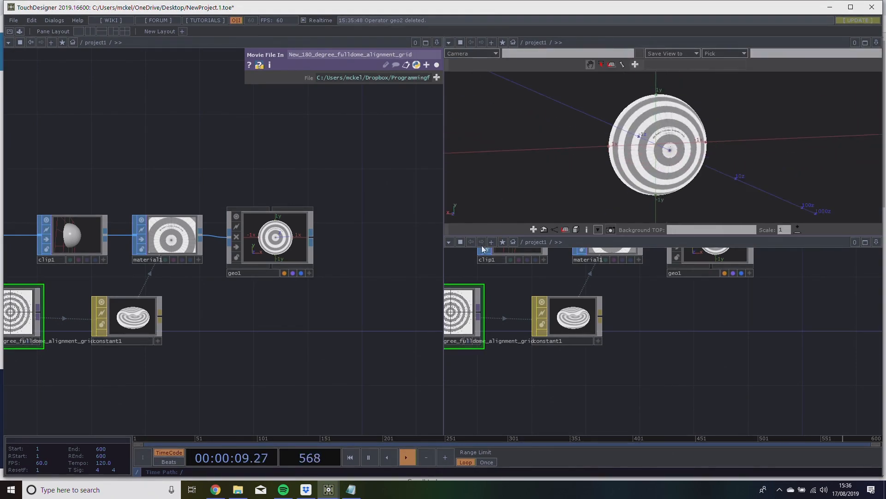
Turn the lower stacked pane into a Panel view and widen the full-height network pane.
left_click(449, 242)
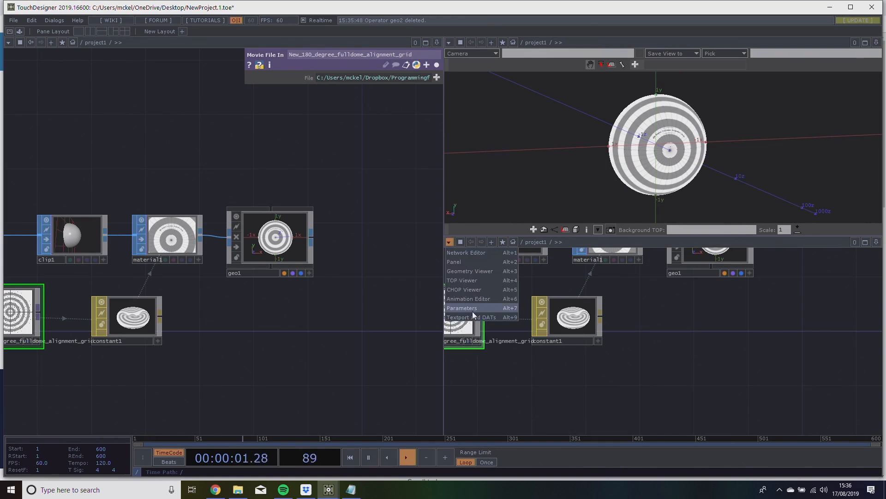
left_click(467, 261)
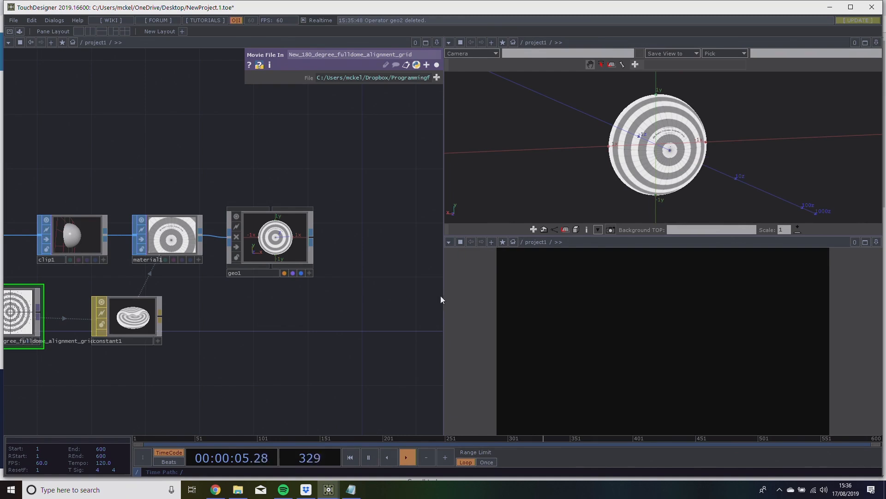
left_click_drag(442, 299, 580, 286)
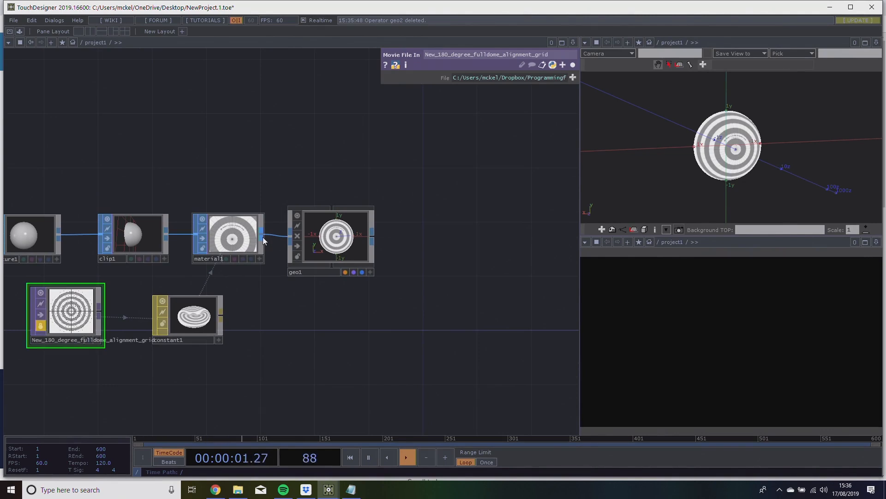
right_click(265, 235)
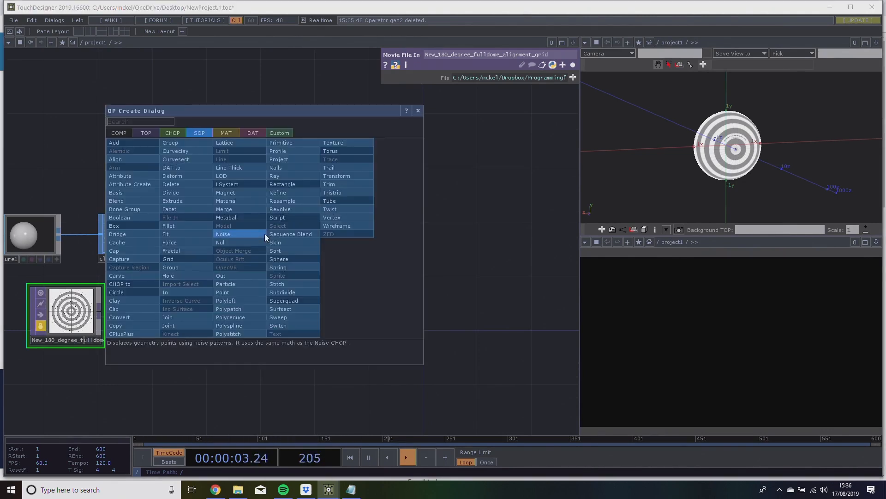
left_click(120, 132)
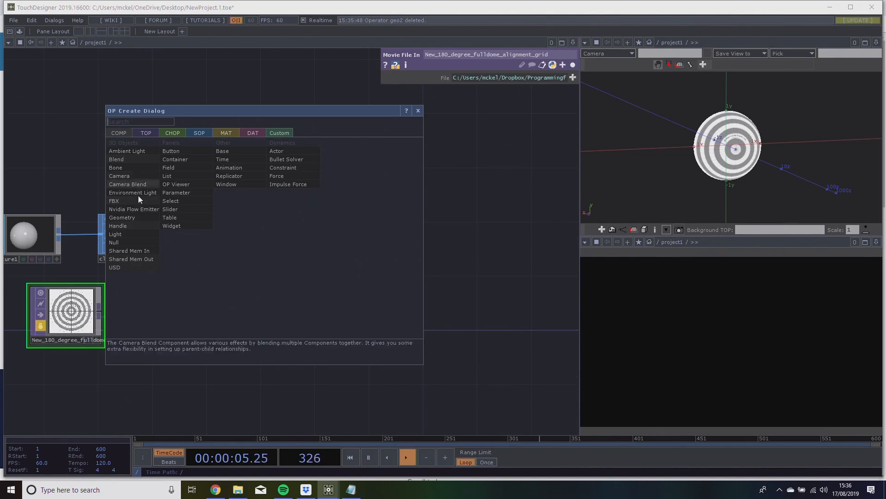
left_click(140, 220)
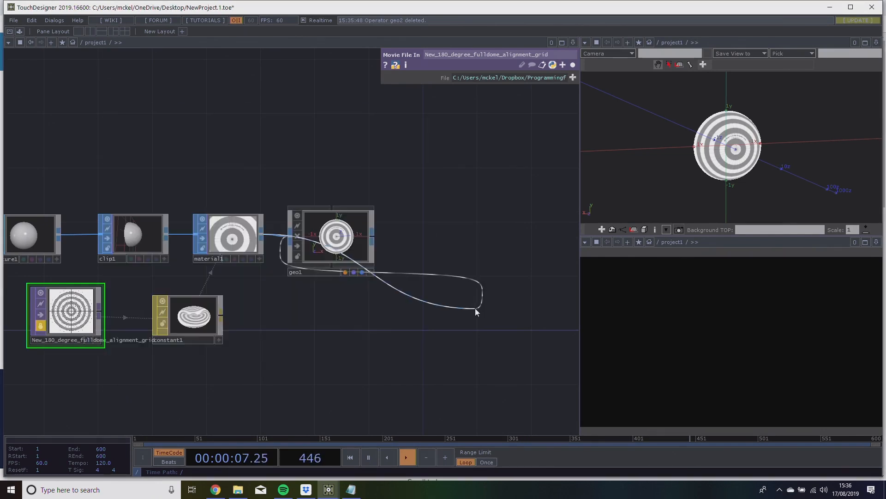
left_click(281, 236)
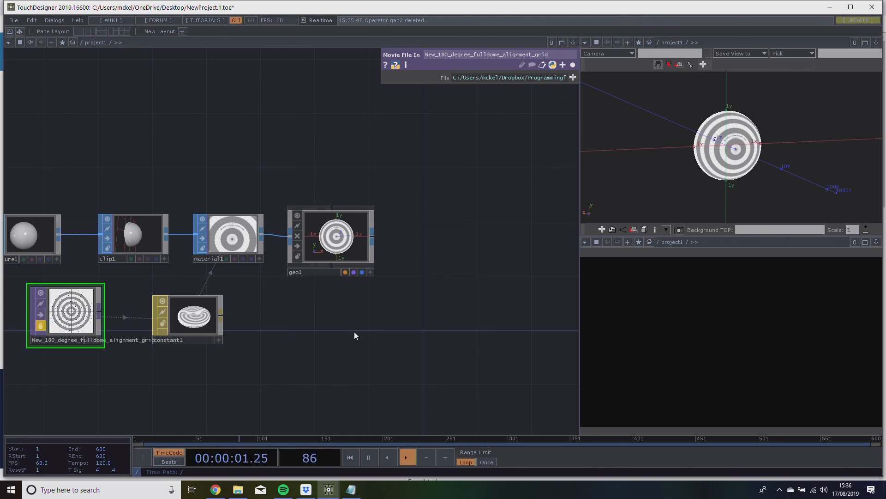
Rename the dome's Geometry component to captureDome.
left_click_drag(409, 251, 328, 235)
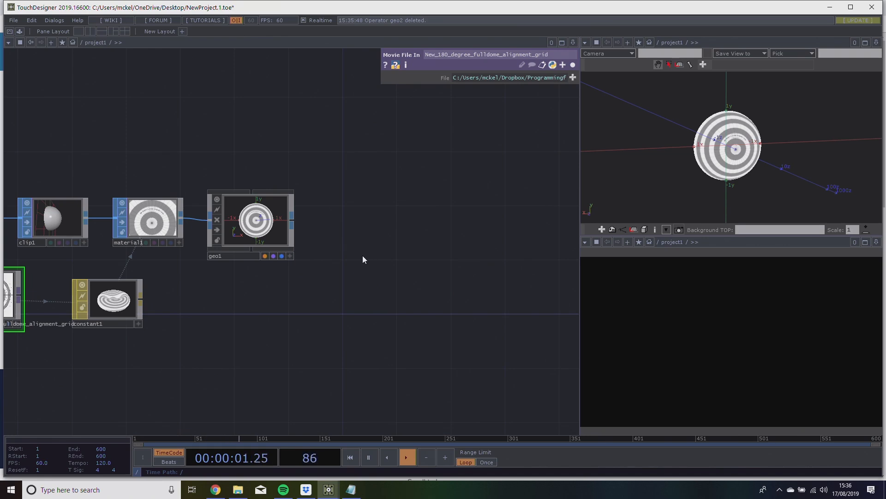
left_click_drag(352, 251, 374, 243)
left_click_drag(760, 144, 793, 154)
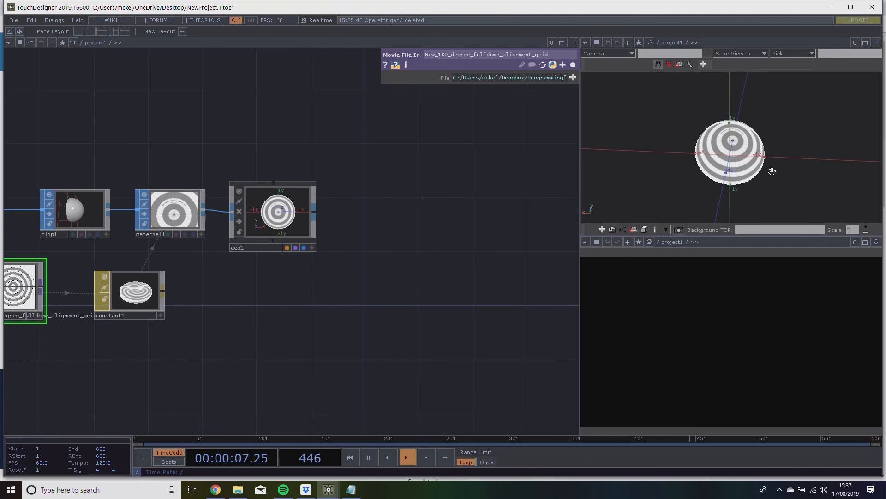
left_click_drag(422, 250, 424, 231)
left_click(247, 228)
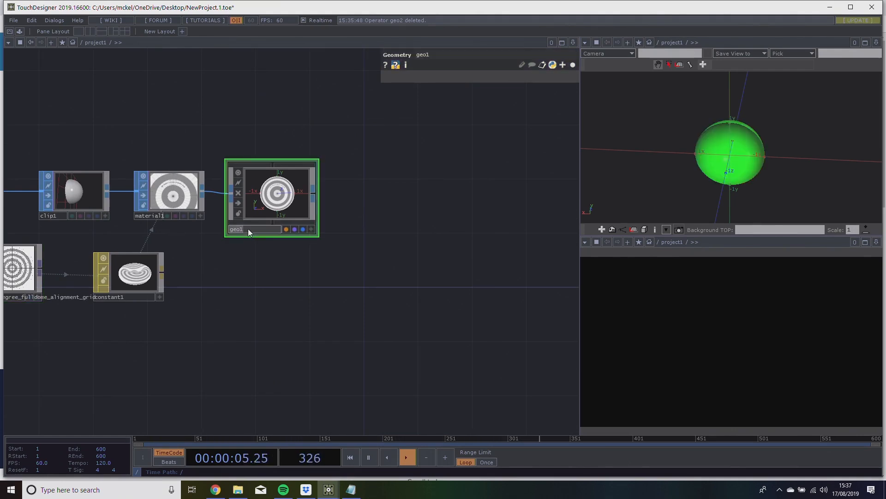
left_click(283, 302)
left_click(260, 198)
type("u")
left_click(295, 276)
Add a Render TOP in the empty network space below the captureDome component.
left_click_drag(384, 235, 325, 208)
scroll(325, 231, "down", 3)
scroll(160, 145, "up", 2)
left_click_drag(159, 145, 154, 163)
scroll(154, 163, "up", 2)
left_click_drag(265, 255, 228, 257)
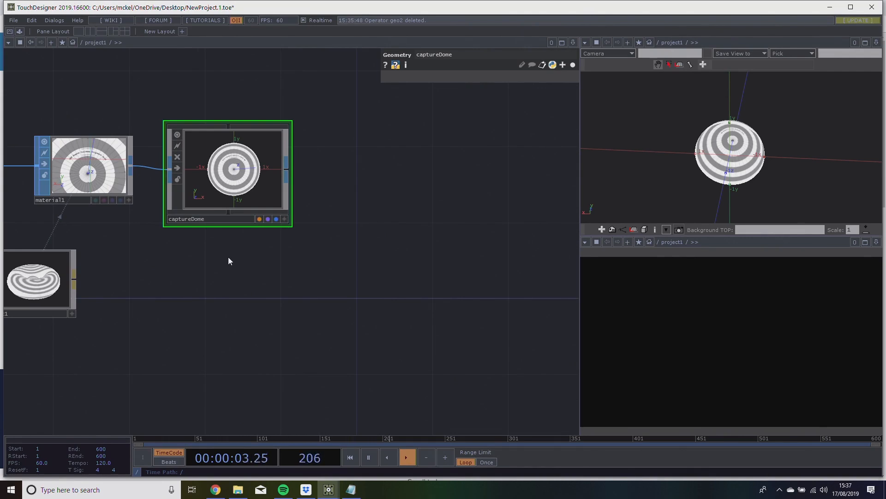
left_click_drag(306, 383, 253, 237)
scroll(302, 236, "down", 3)
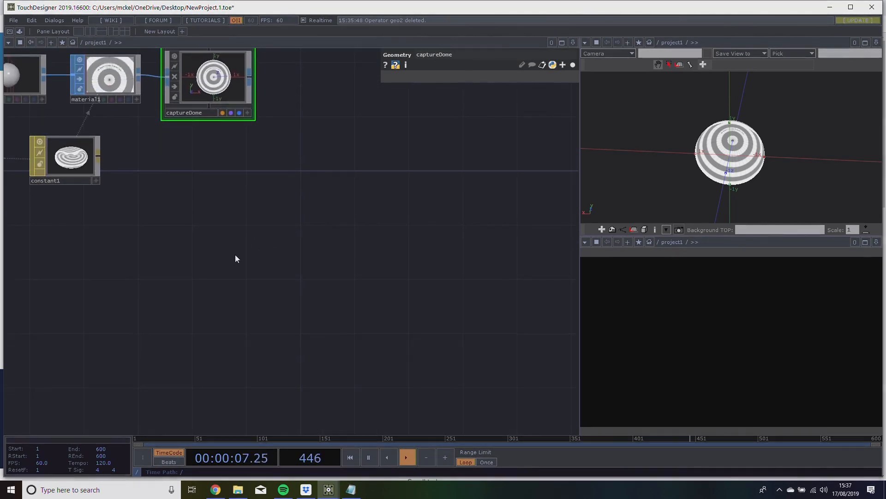
key("Tab")
left_click(119, 153)
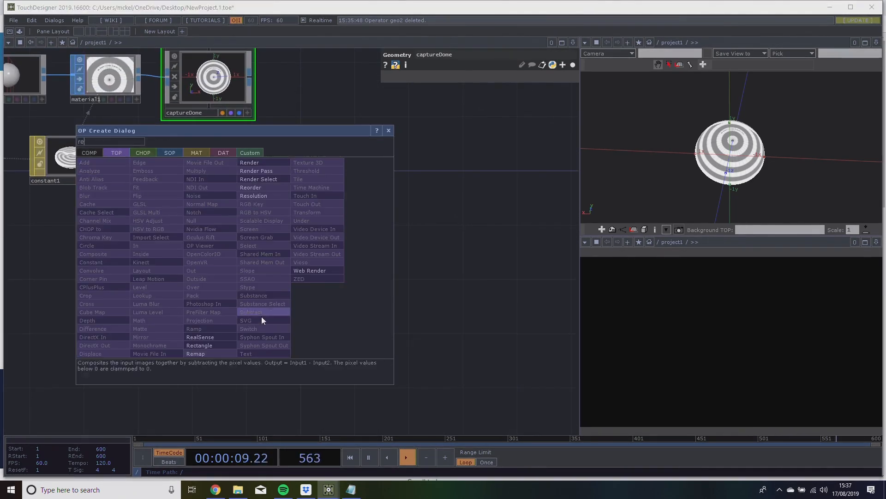
type("re")
left_click(266, 164)
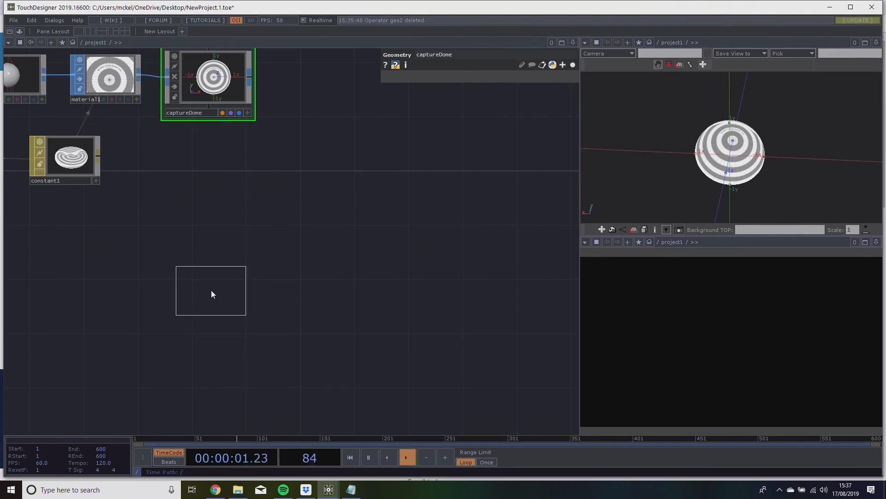
left_click(211, 291)
Add a Camera component and position it just before the Render operator.
key("Tab")
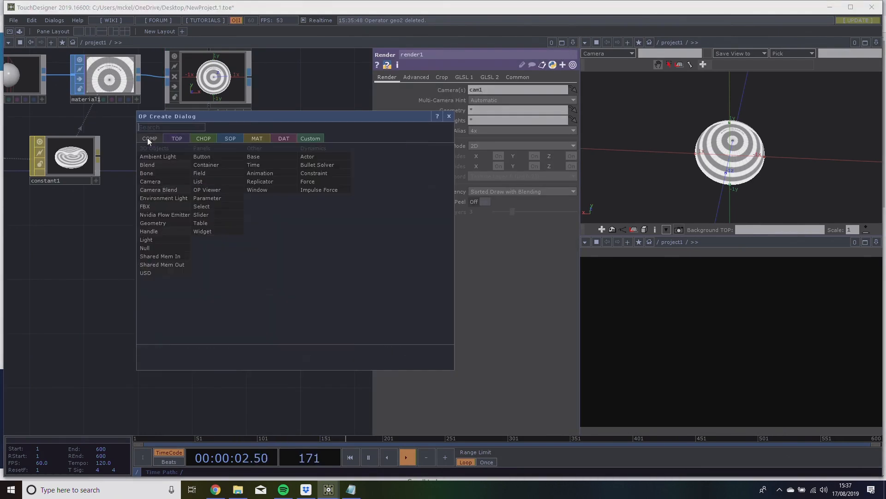
left_click(168, 184)
left_click(85, 285)
left_click_drag(86, 285, 120, 299)
left_click_drag(299, 247, 286, 213)
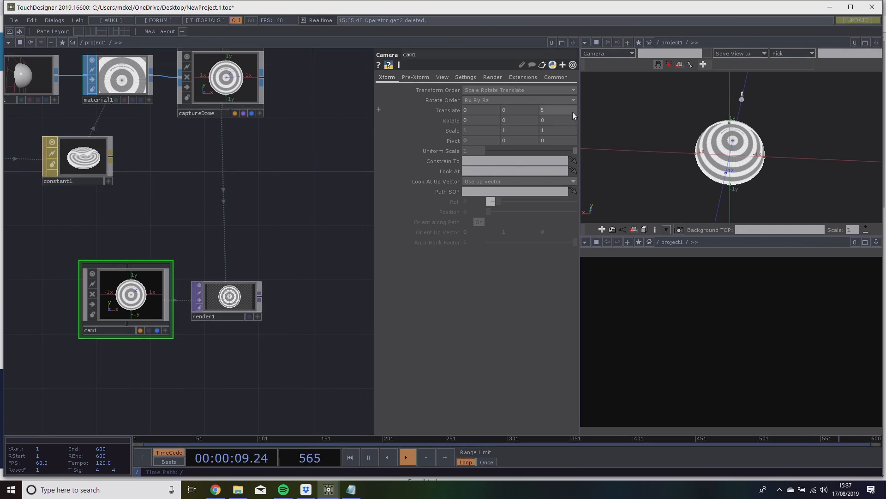
Set the captureDome component's Y rotation to 180 so the dome's open side faces the camera.
left_click_drag(660, 136, 759, 134)
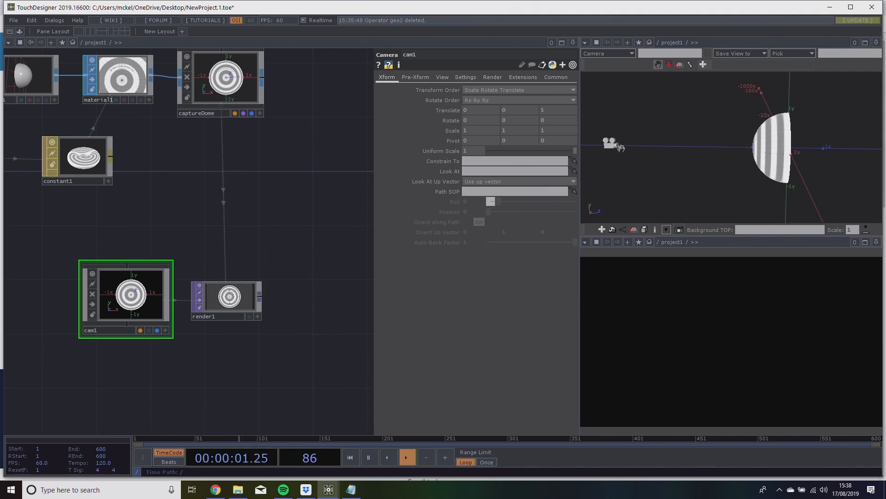
left_click(242, 90)
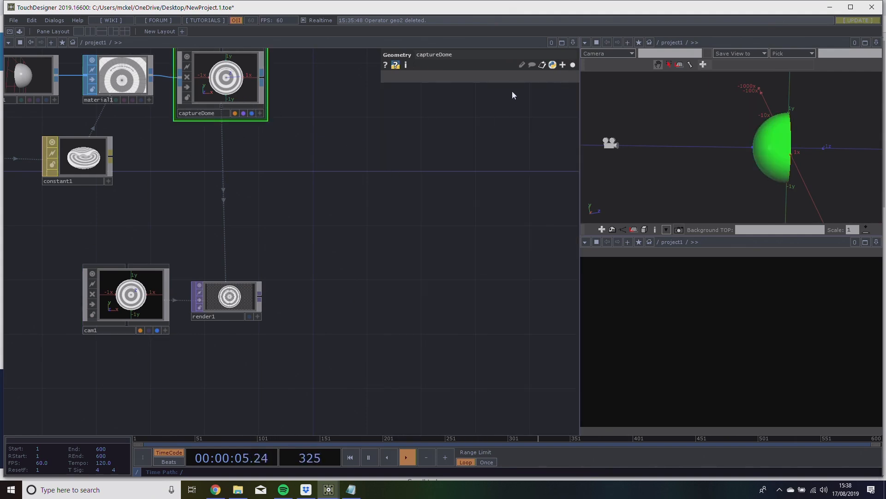
left_click(572, 65)
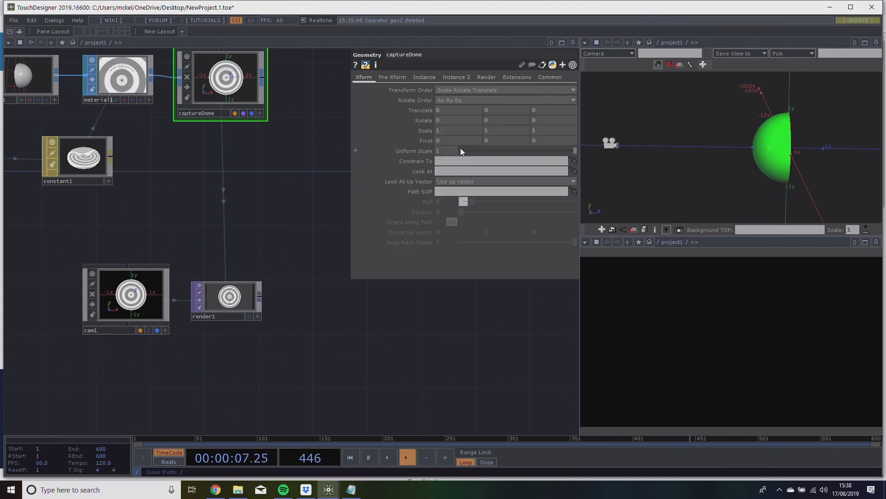
left_click_drag(239, 156, 253, 224)
mouse_move(497, 122)
middle_mouse_down()
mouse_move(495, 103)
mouse_move(499, 123)
middle_mouse_up()
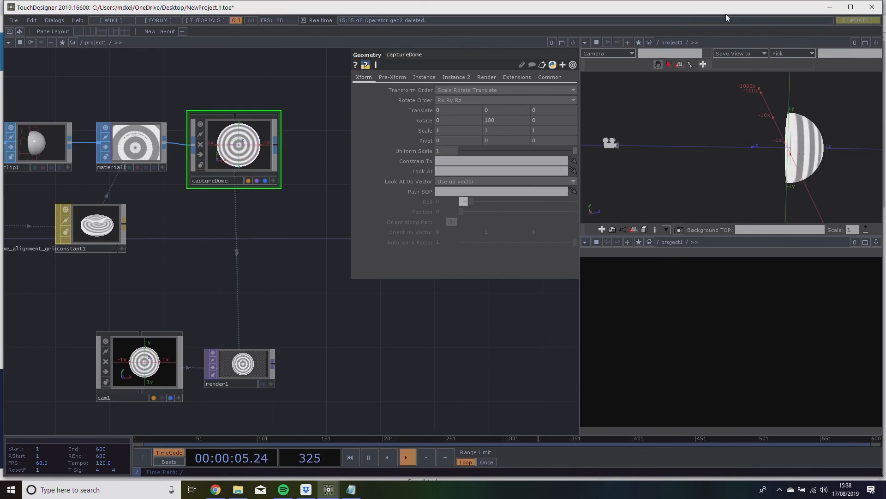
left_click_drag(683, 147, 776, 151)
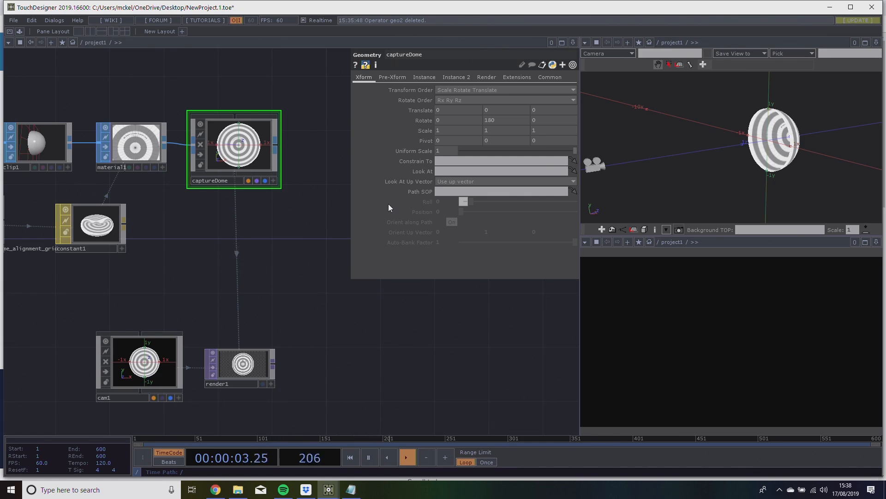
Connect an Out TOP to the Render operator's output.
left_click_drag(324, 320, 314, 304)
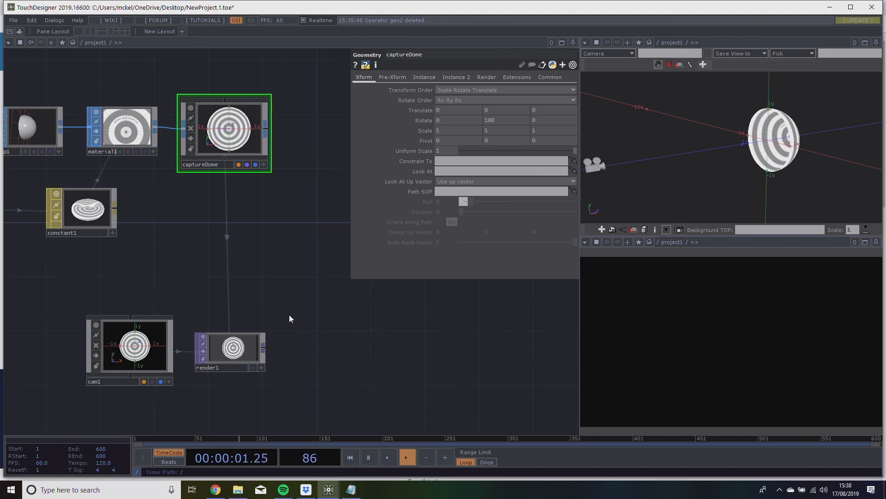
right_click(264, 346)
left_click(249, 361)
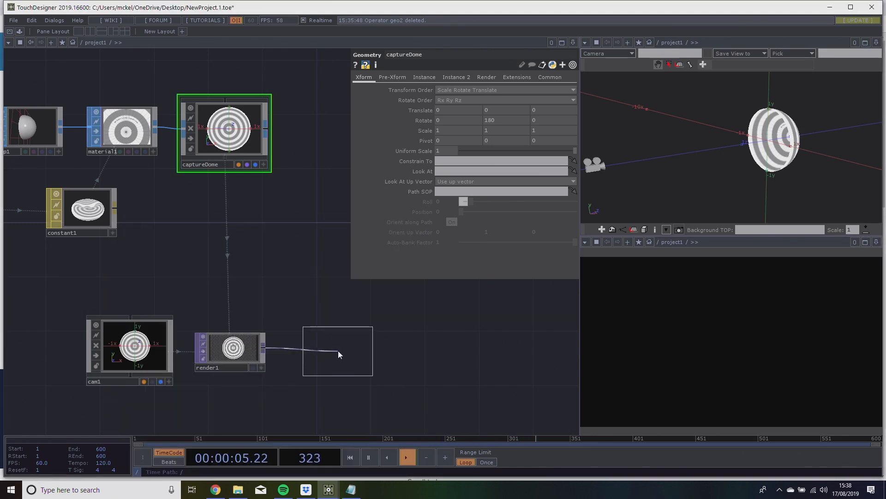
left_click(339, 351)
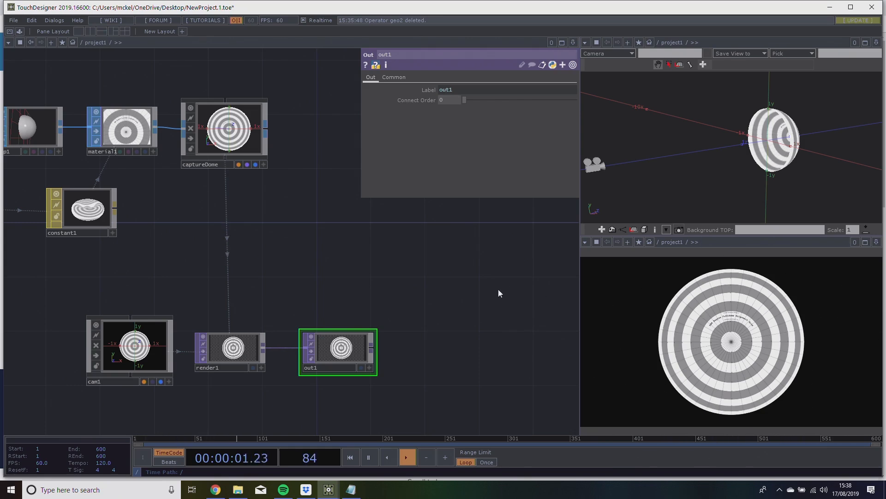
Examine which operator the project1 container uses as its Background TOP, and return to the project network.
left_click_drag(493, 301, 435, 269)
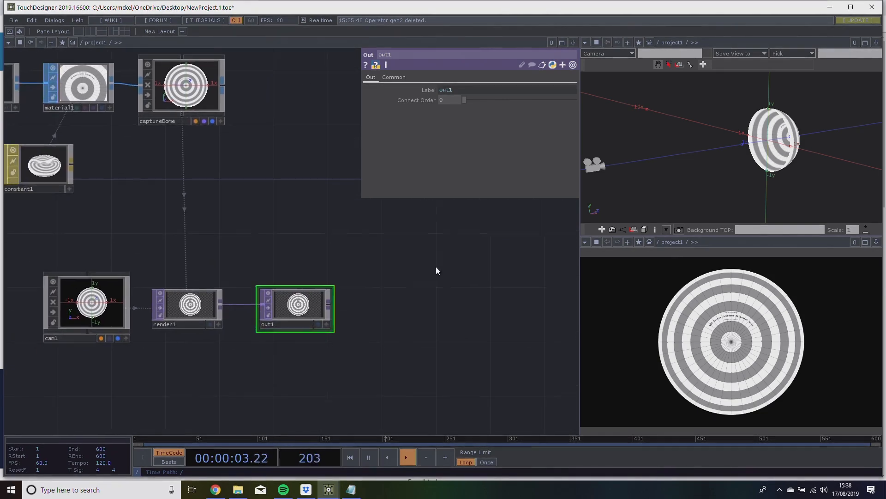
scroll(435, 267, "down", 5)
scroll(436, 267, "down", 5)
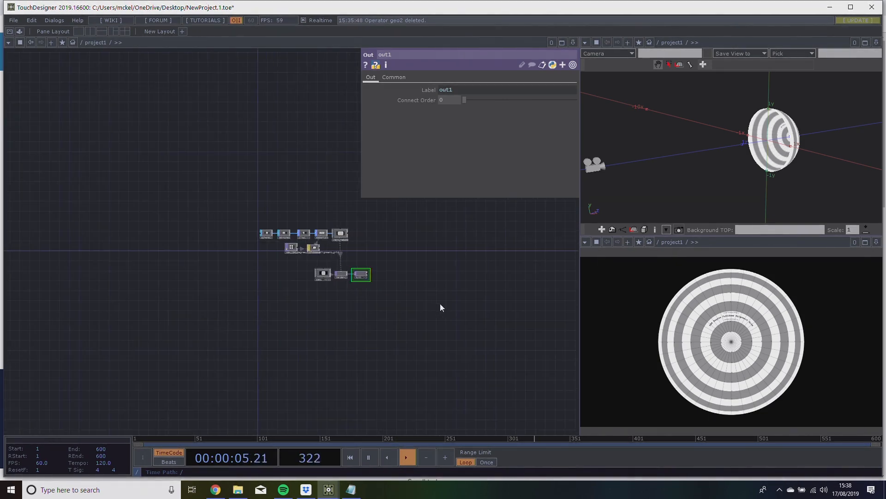
scroll(399, 362, "down", 3)
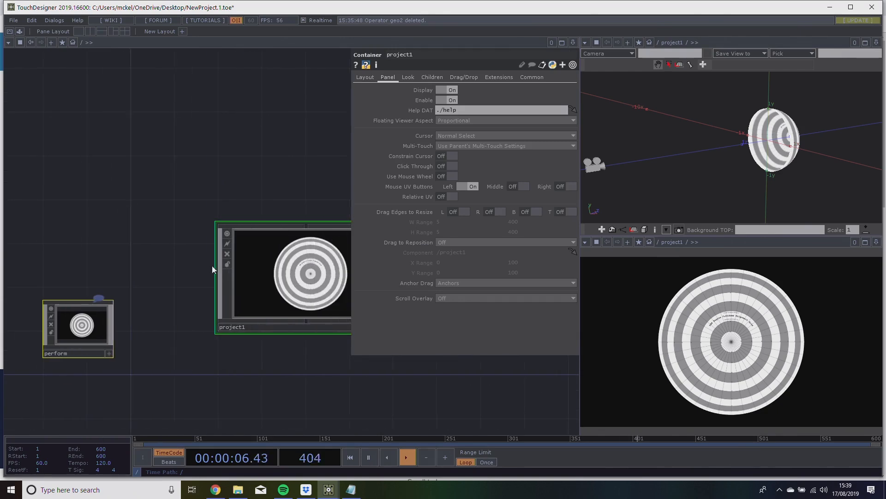
left_click(407, 79)
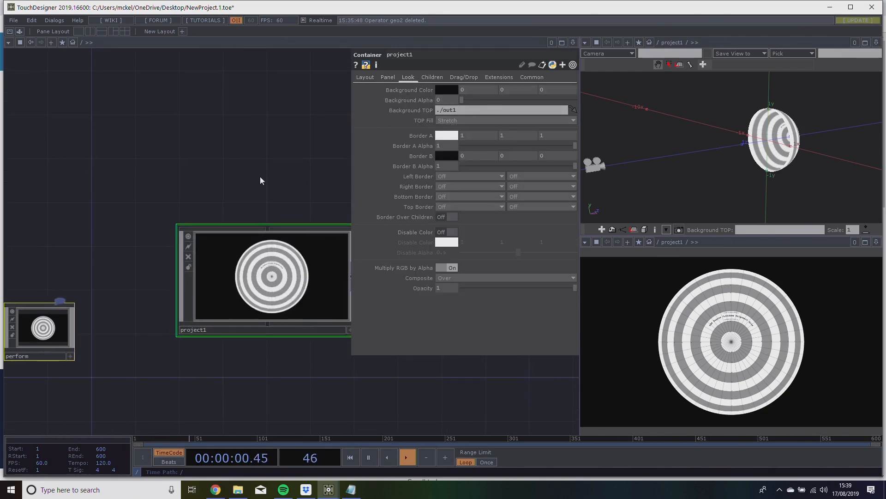
scroll(273, 268, "up", 5)
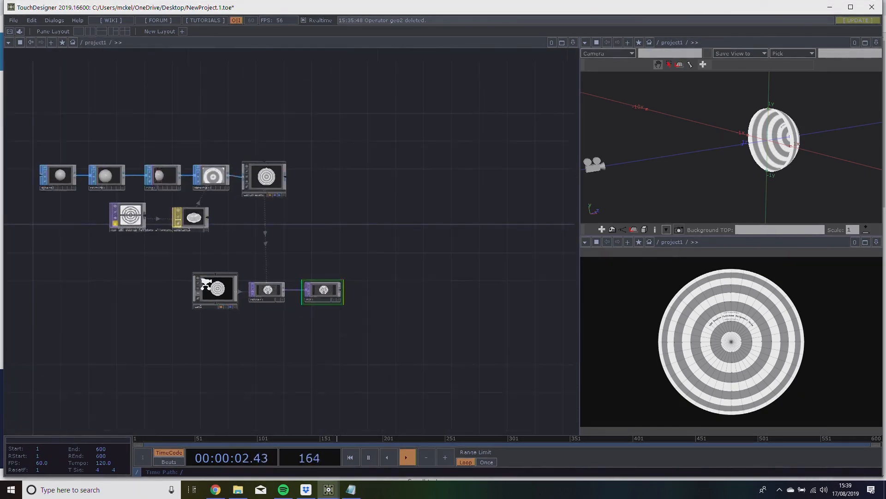
mouse_move(298, 256)
left_mouse_down()
mouse_move(236, 246)
mouse_move(261, 239)
mouse_move(310, 261)
left_mouse_up()
left_click_drag(757, 172, 739, 155)
middle_click_drag(739, 155, 755, 142)
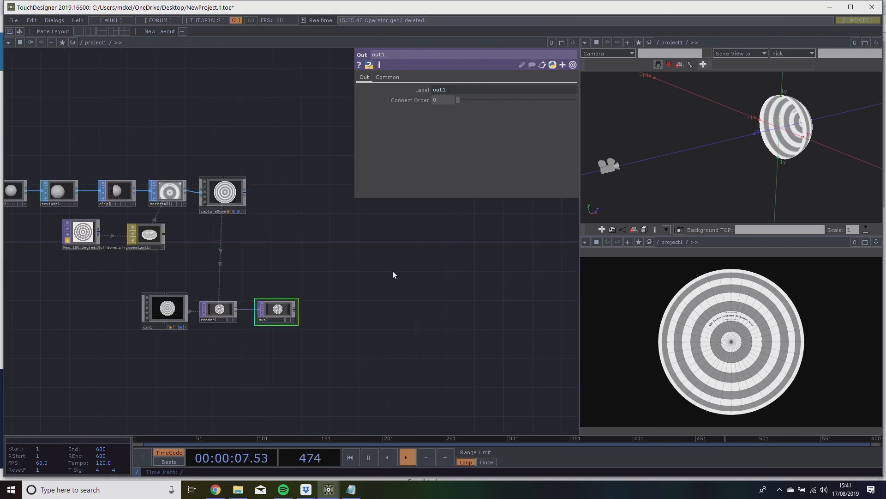
left_click_drag(392, 266, 401, 272)
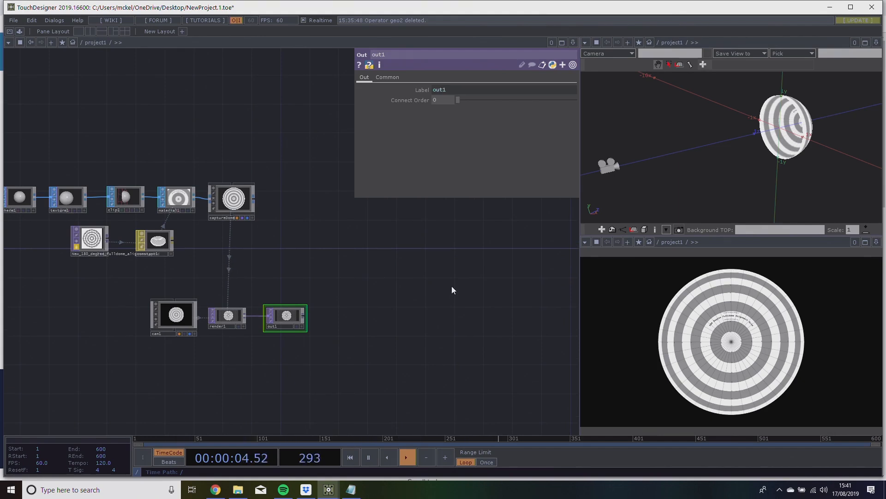
scroll(208, 325, "up", 4)
scroll(194, 348, "down", 1)
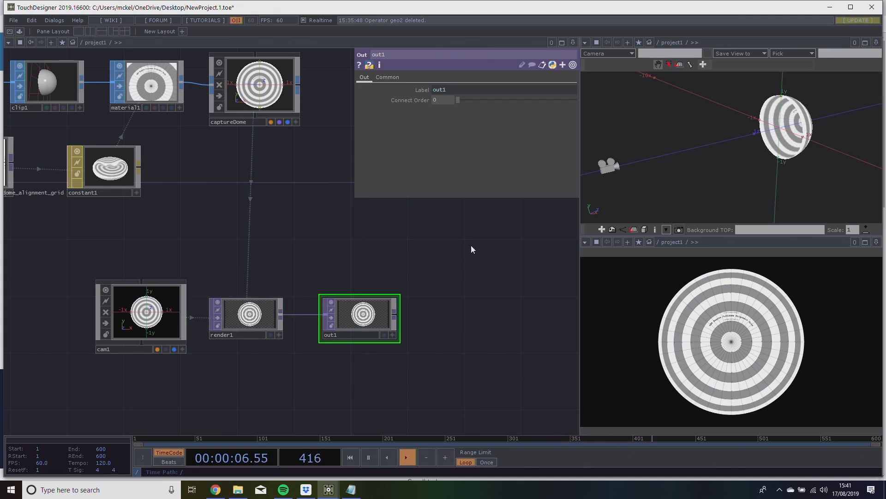
Add a second Camera component in empty space well away from the cam1, render1 and out1 chain.
left_click_drag(455, 253, 142, 271)
scroll(242, 271, "down", 3)
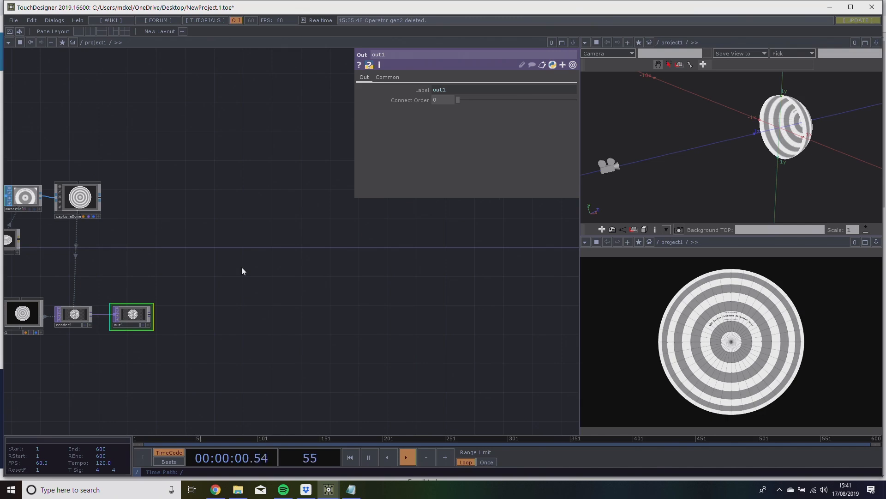
left_click_drag(239, 254, 259, 254)
key("Tab")
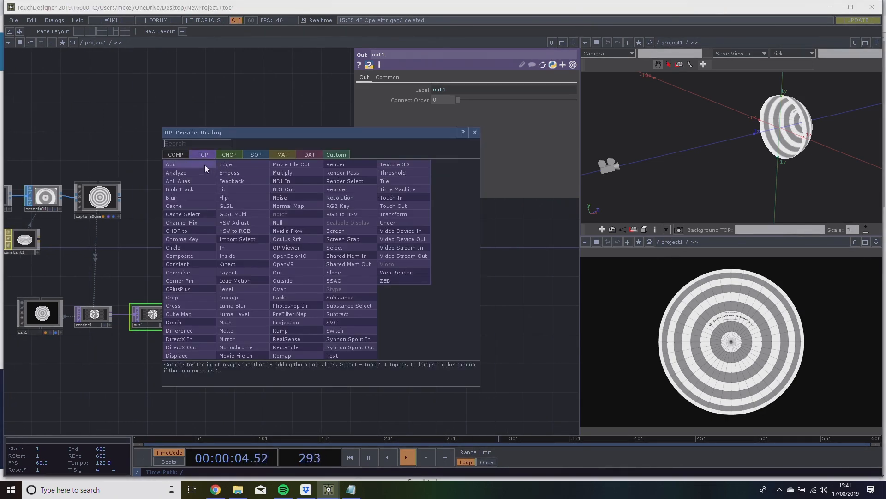
left_click(180, 154)
left_click(211, 197)
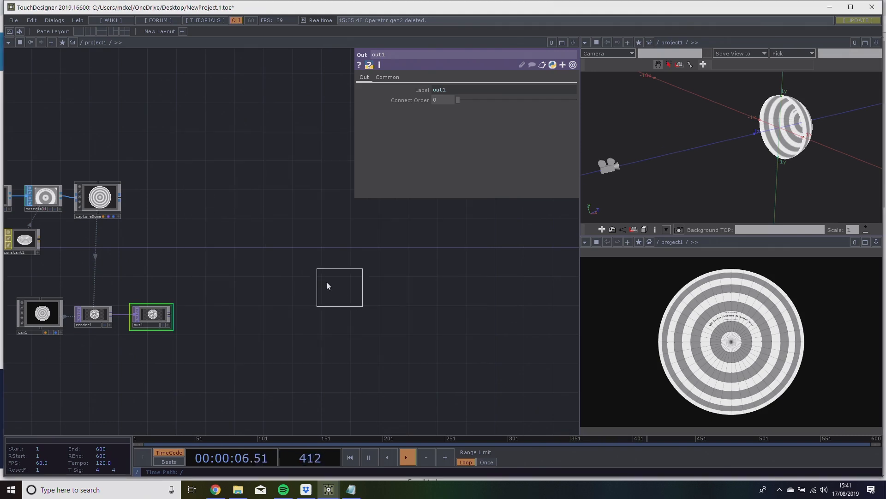
left_click(286, 258)
Rename the newly added camera projector_0.
scroll(285, 259, "up", 3)
left_click_drag(273, 186, 275, 174)
left_click(280, 278)
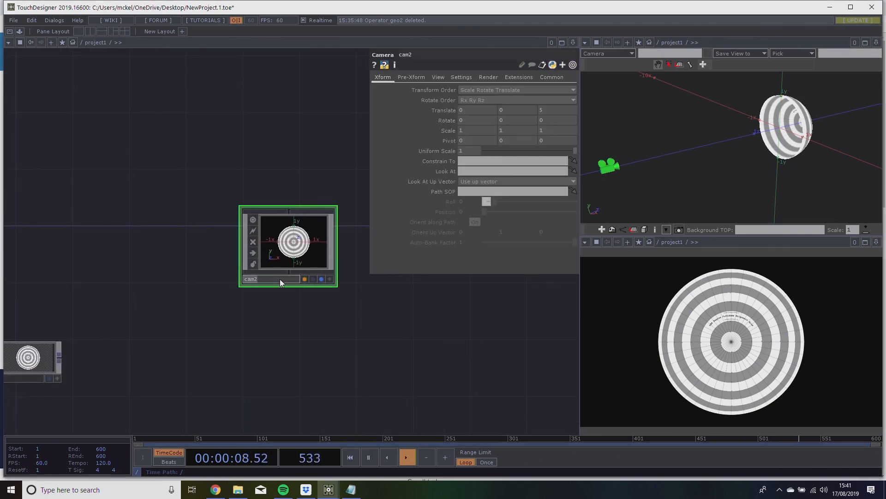
type("projet")
key("Return")
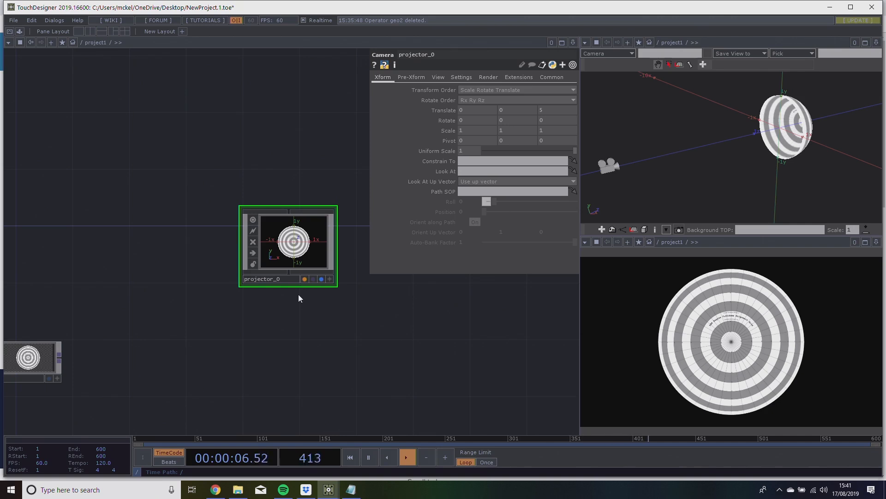
Set projector_0's Z translation to 0 and check its position inside the dome in the 3D view.
scroll(284, 282, "up", 5)
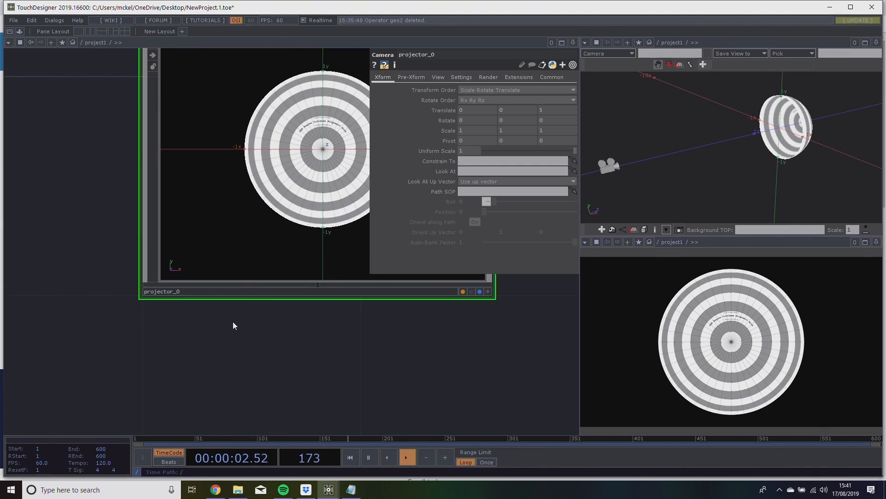
scroll(232, 321, "down", 5)
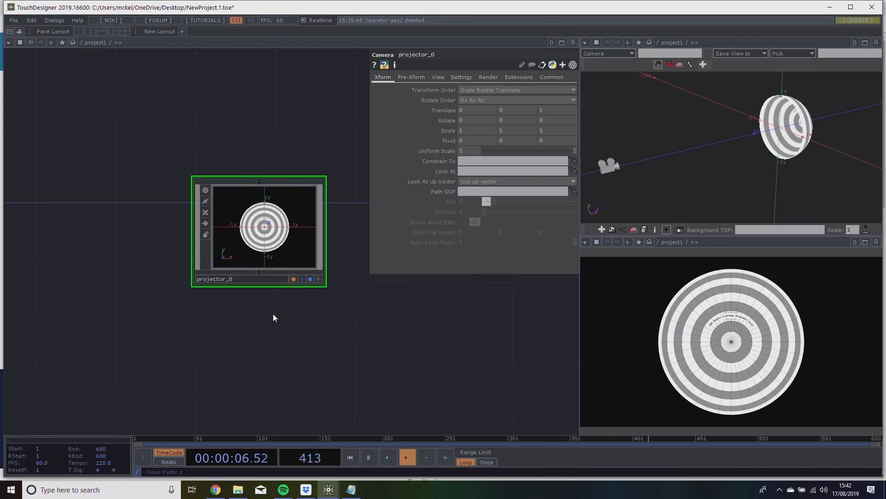
left_click_drag(272, 318, 325, 324)
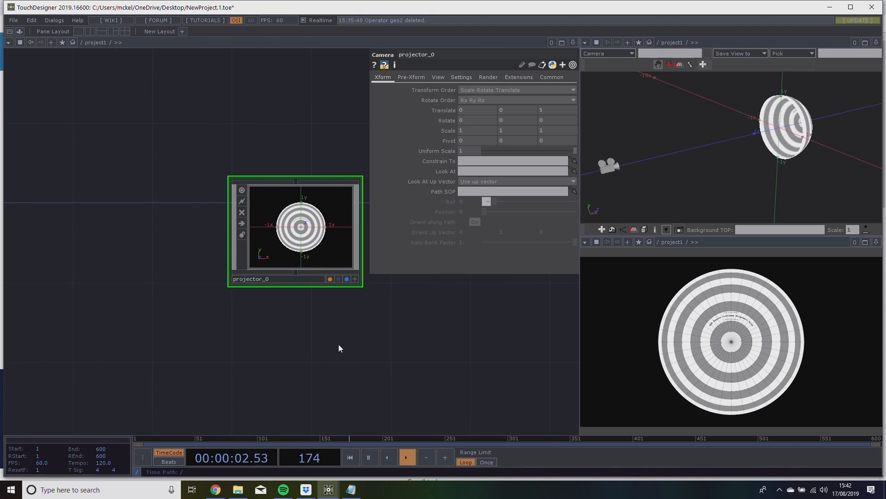
left_click_drag(421, 305, 366, 328)
left_click_drag(289, 279, 309, 239)
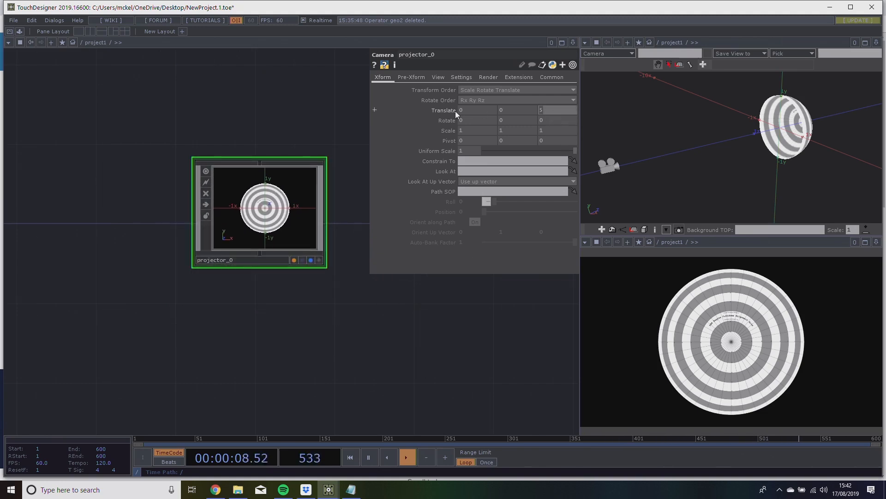
type("0")
key("Return")
middle_click_drag(757, 120, 830, 8)
right_click_drag(665, 134, 631, 147)
left_click_drag(631, 146, 618, 167)
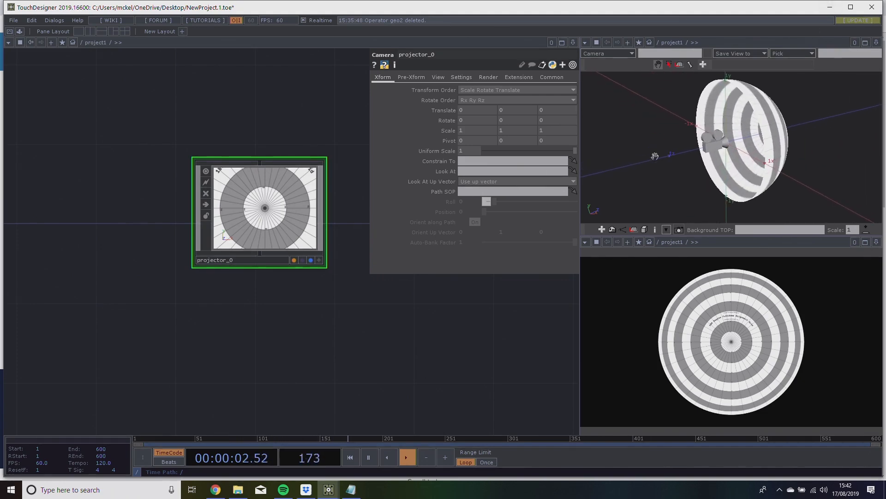
mouse_move(770, 125)
left_mouse_down()
mouse_move(757, 106)
mouse_move(768, 129)
mouse_move(774, 124)
left_mouse_up()
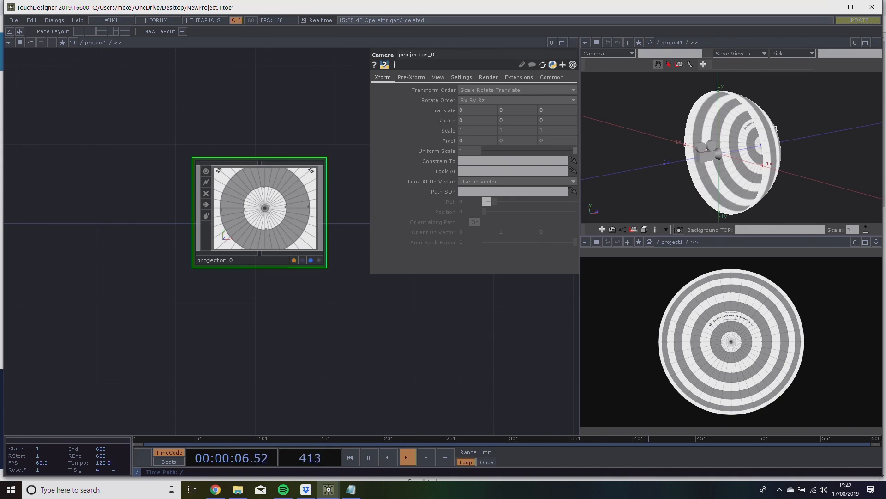
Add a Render TOP just below projector_0 and name it projRender_0.
left_click_drag(257, 148, 319, 174)
scroll(252, 223, "up", 5)
scroll(252, 223, "down", 8)
scroll(253, 217, "up", 3)
scroll(144, 142, "down", 4)
left_click_drag(217, 227, 186, 258)
left_click_drag(272, 240, 283, 231)
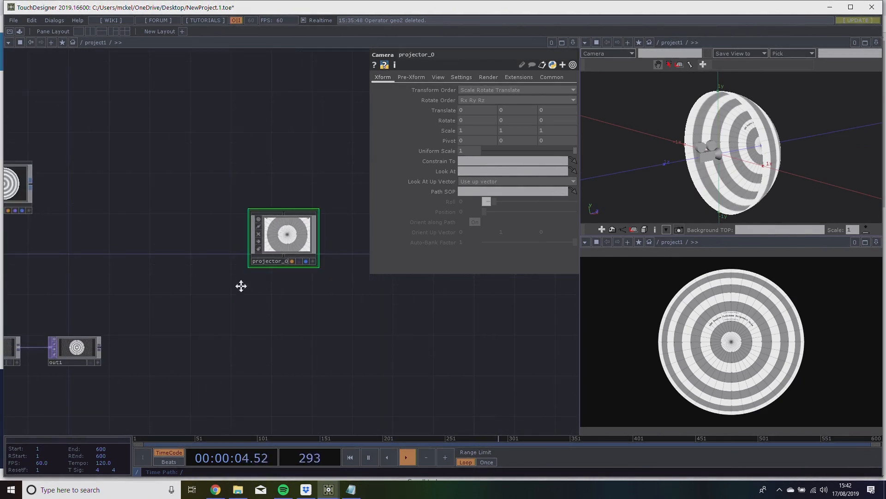
left_click_drag(288, 334, 341, 334)
key("Tab")
left_click(233, 231)
type("rend")
left_click(356, 243)
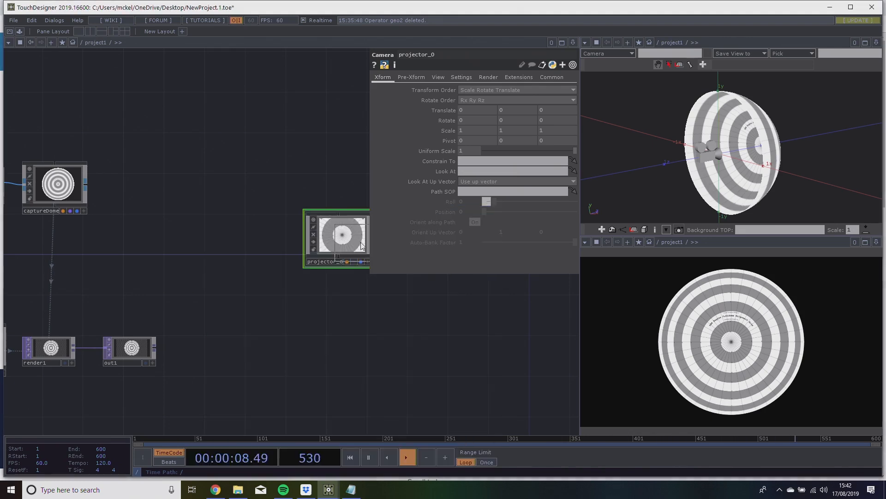
left_click(340, 294)
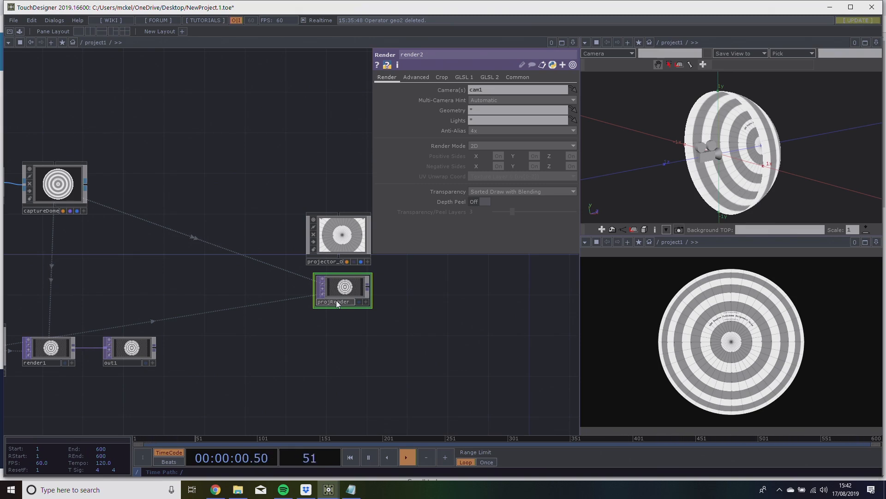
key("Return")
Assign captureDome as the Geometry rendered by projRender_0.
scroll(341, 307, "up", 3)
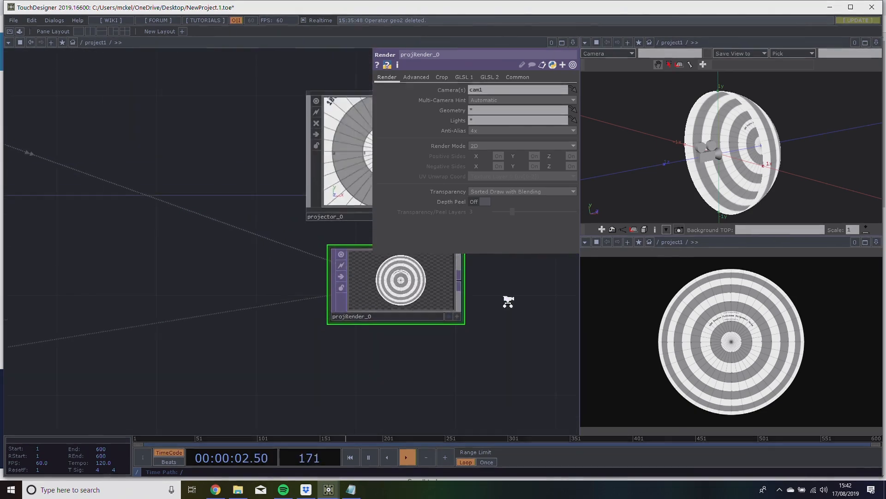
scroll(406, 323, "down", 3)
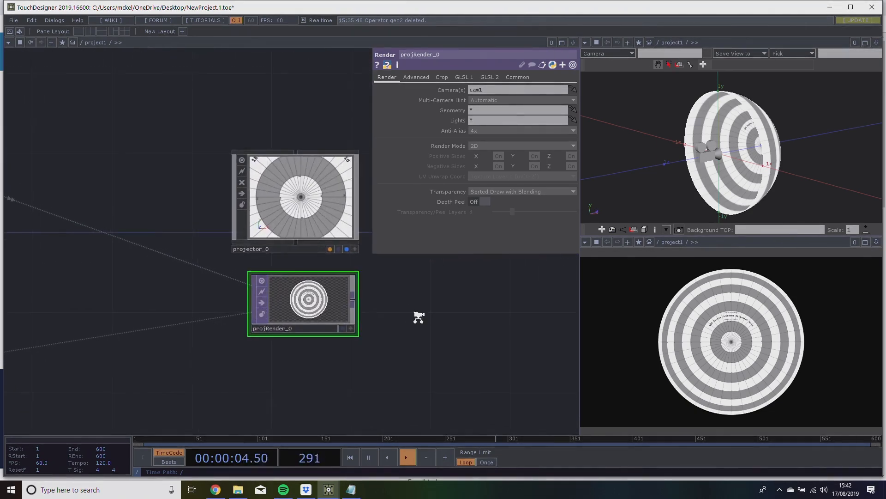
scroll(382, 335, "up", 2)
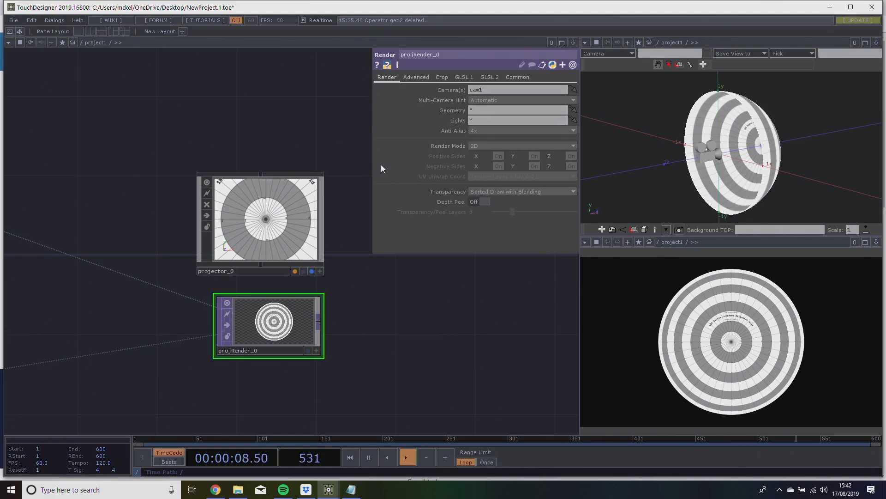
scroll(315, 155, "down", 3)
left_click_drag(341, 155, 485, 179)
left_click_drag(250, 182, 294, 196)
left_click_drag(190, 174, 157, 160)
scroll(129, 175, "down", 3)
left_click_drag(65, 159, 484, 111)
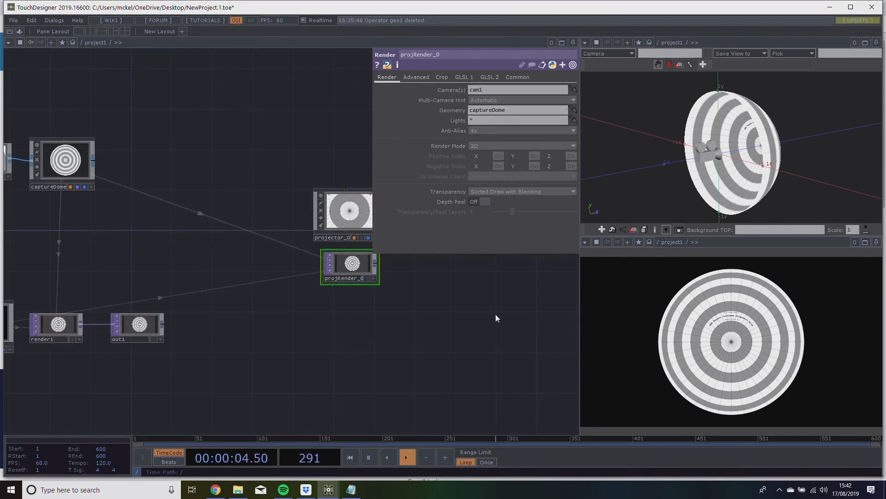
Assign projector_0 as the Camera used by projRender_0.
left_click_drag(496, 319, 460, 318)
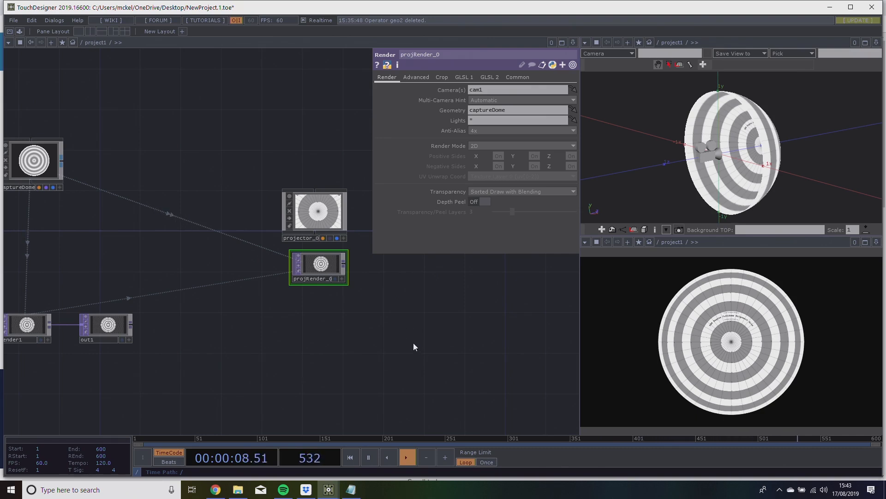
left_click_drag(223, 349, 311, 342)
right_click_drag(305, 343, 47, 298)
left_click_drag(36, 301, 35, 343)
left_click(279, 250)
left_click_drag(280, 249, 63, 285)
left_click_drag(262, 259, 306, 259)
scroll(262, 273, "up", 5)
left_click_drag(355, 283, 423, 263)
left_click(297, 301)
left_click_drag(287, 210, 481, 92)
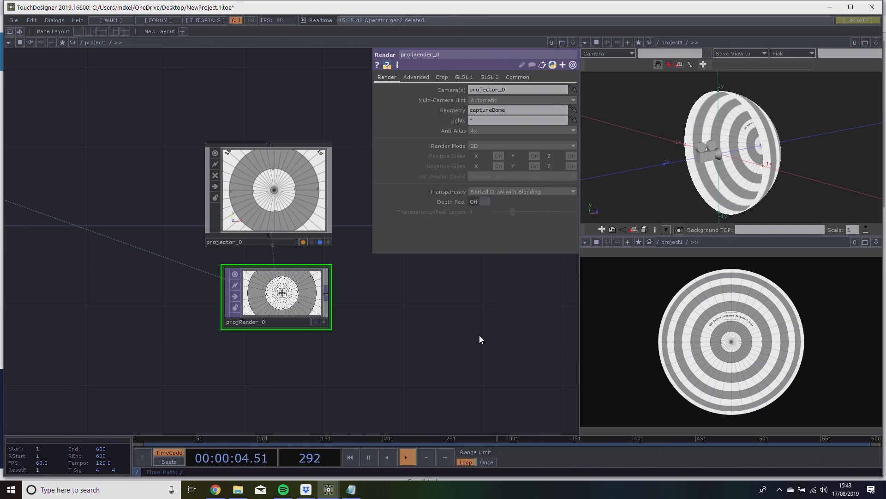
Add another Render TOP just above render1.
left_click_drag(388, 367, 503, 338)
scroll(503, 338, "down", 6)
left_click_drag(427, 337, 498, 282)
right_click_drag(382, 368, 83, 283)
left_click_drag(165, 248, 299, 310)
right_click_drag(319, 242, 396, 292)
left_click(395, 298)
left_click_drag(384, 323, 359, 272)
key("Tab")
left_click(118, 271)
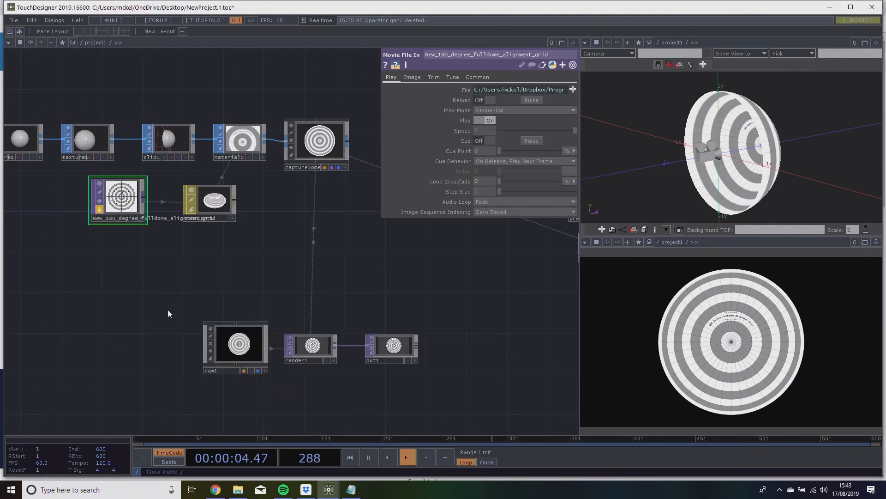
key("Tab")
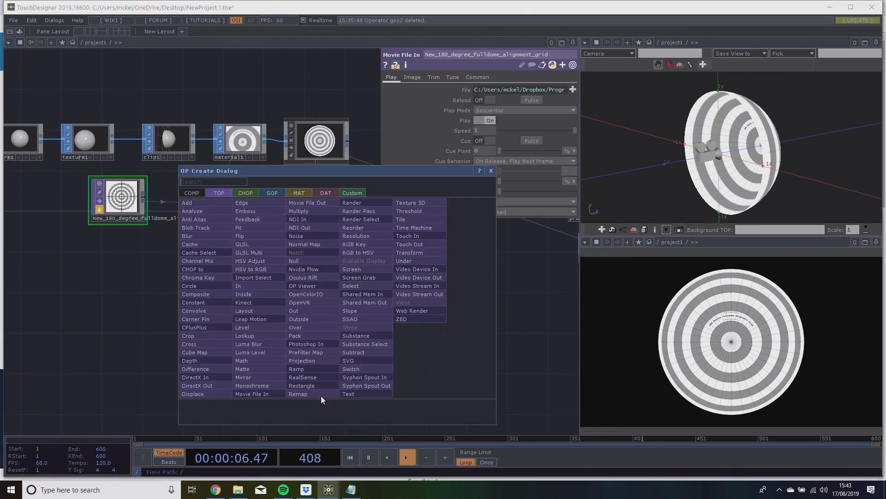
left_click(358, 204)
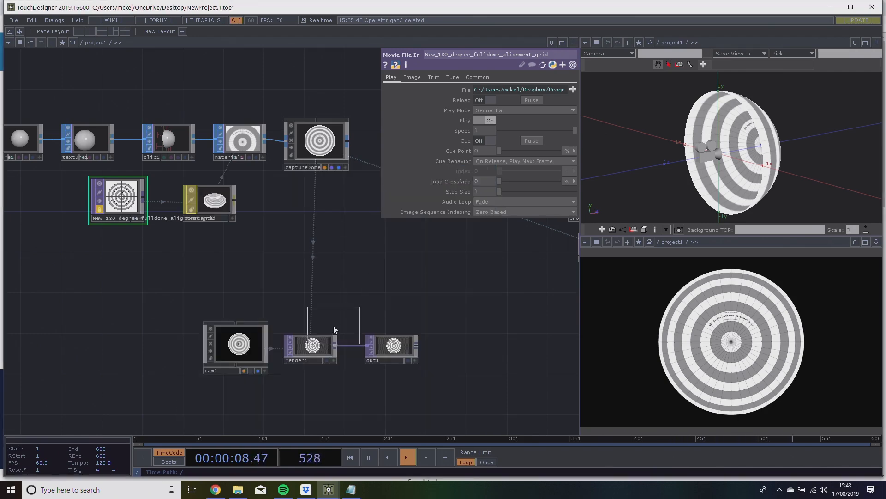
left_click(311, 302)
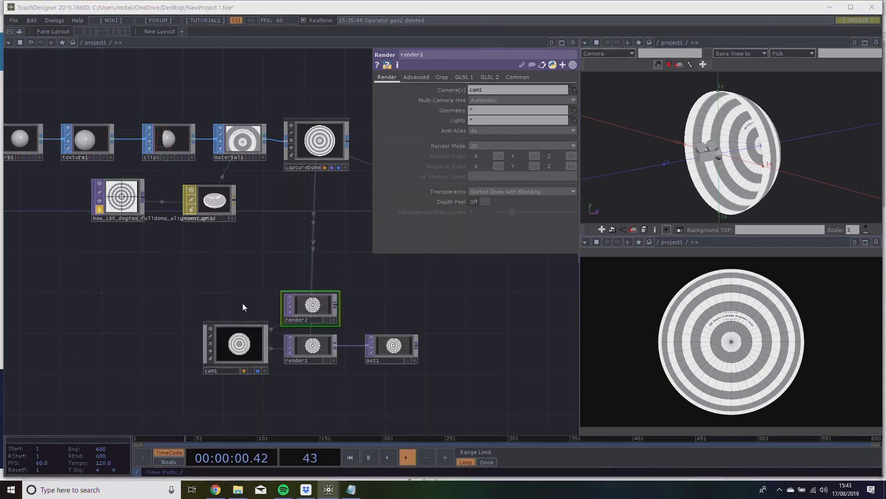
Add another Camera component just above cam1.
key("Tab")
left_click(105, 201)
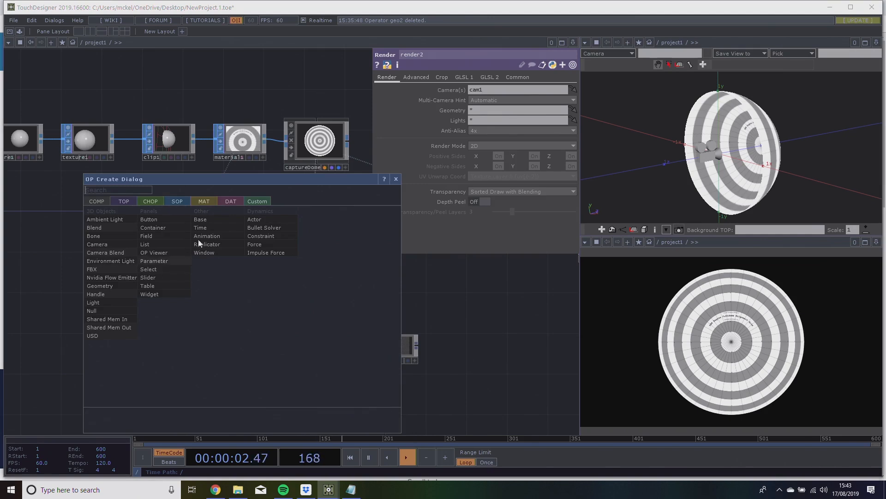
left_click(113, 244)
left_click(244, 297)
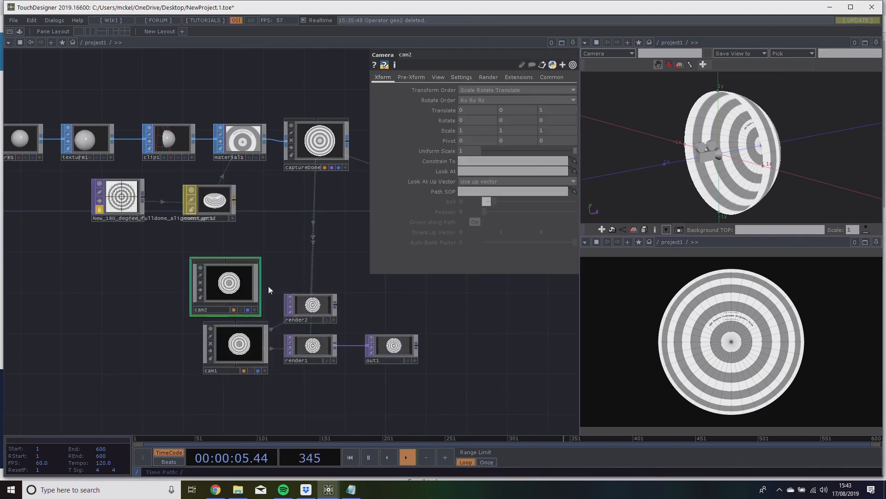
Connect an Out TOP to the duplicate Render, and delete the duplicate Camera, Render and Out operators.
right_click(336, 306)
left_click(312, 316)
left_click(362, 309)
left_click_drag(362, 308, 382, 298)
left_click_drag(268, 248, 212, 245)
left_click_drag(136, 243, 367, 309)
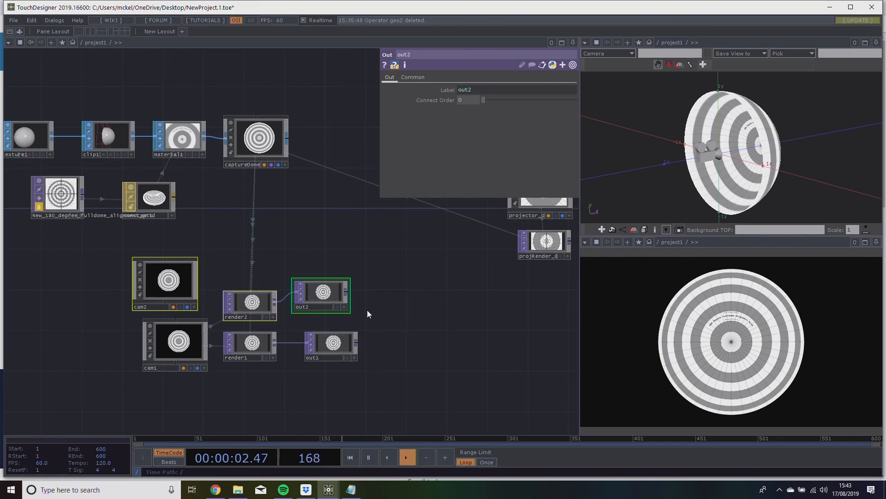
key("Delete")
Examine the cam1, render1 and out1 chain, including the parameters of render1 and cam1.
scroll(370, 320, "up", 2)
scroll(327, 346, "up", 3)
left_click_drag(250, 350, 288, 302)
left_click_drag(275, 308, 289, 308)
left_click_drag(300, 243, 251, 245)
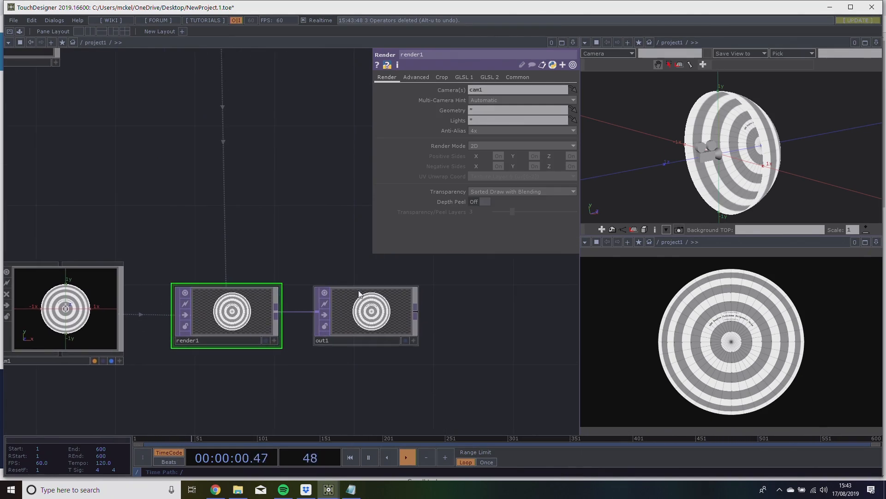
left_click_drag(496, 396, 626, 398)
left_click(241, 303)
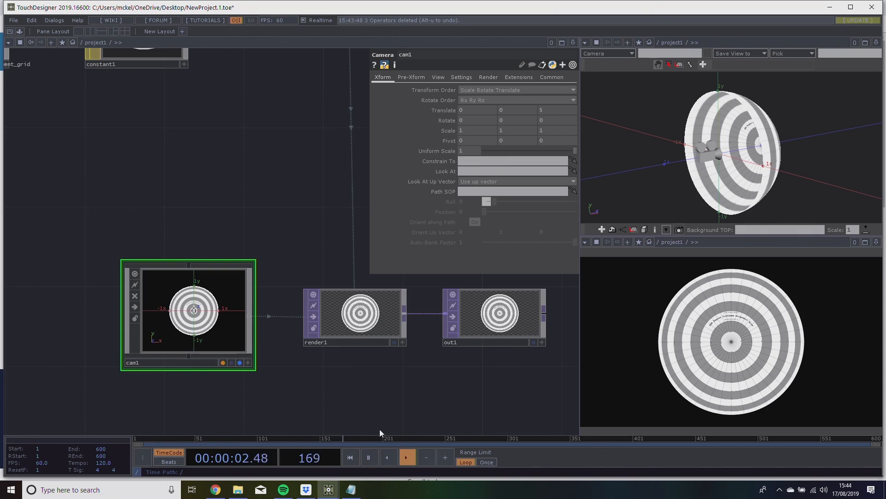
left_click_drag(301, 423, 300, 434)
left_click_drag(290, 257, 241, 243)
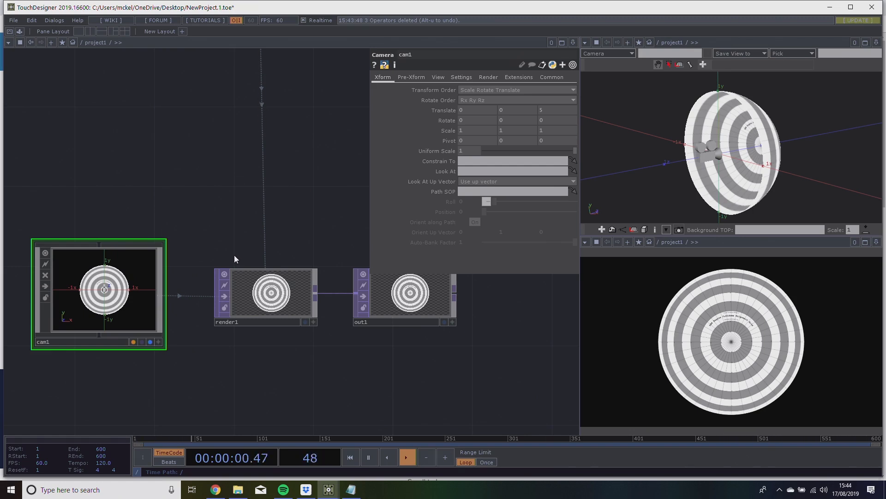
Go back to projector_0 and examine its transform parameters together with the projRender_0 output.
scroll(230, 254, "down", 5)
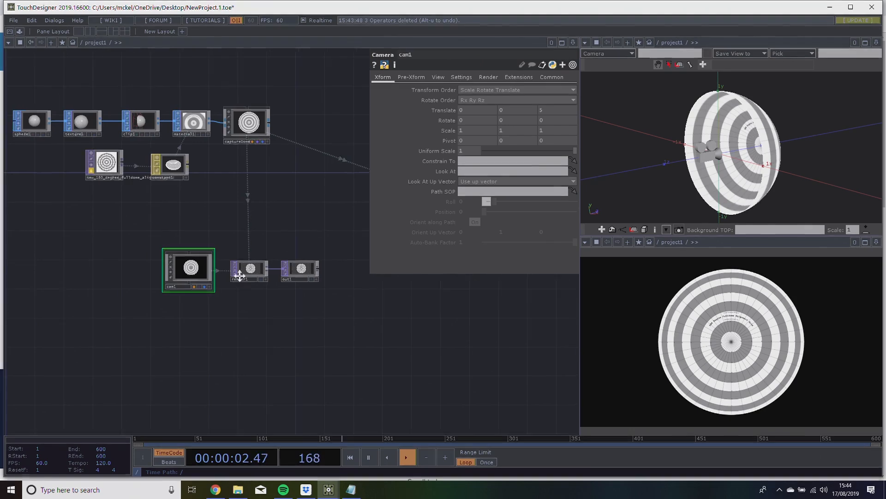
left_click_drag(292, 245, 174, 311)
left_click_drag(363, 240, 271, 302)
scroll(271, 302, "up", 5)
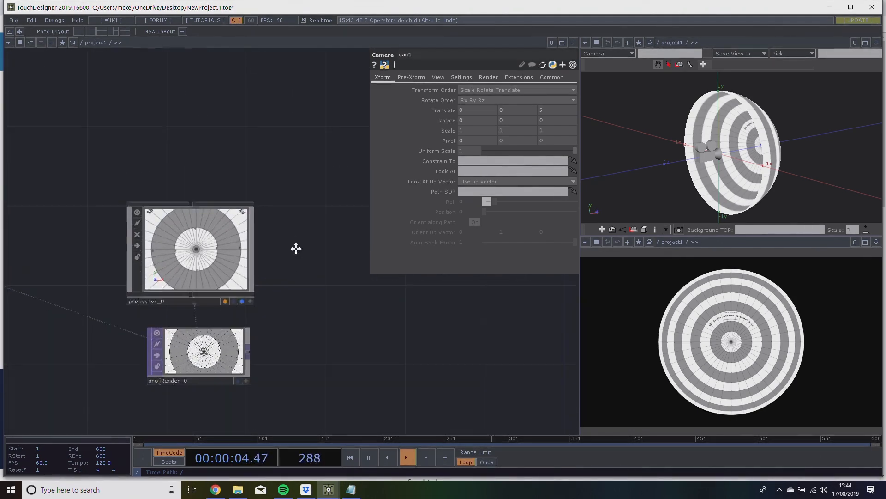
left_click_drag(296, 250, 338, 217)
left_click_drag(373, 260, 408, 261)
left_click(289, 231)
left_click_drag(418, 316, 395, 325)
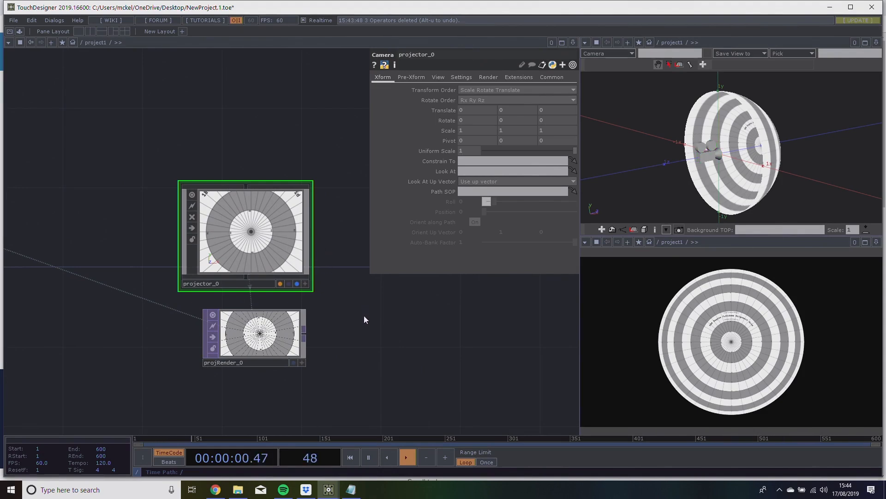
left_click_drag(294, 160, 257, 162)
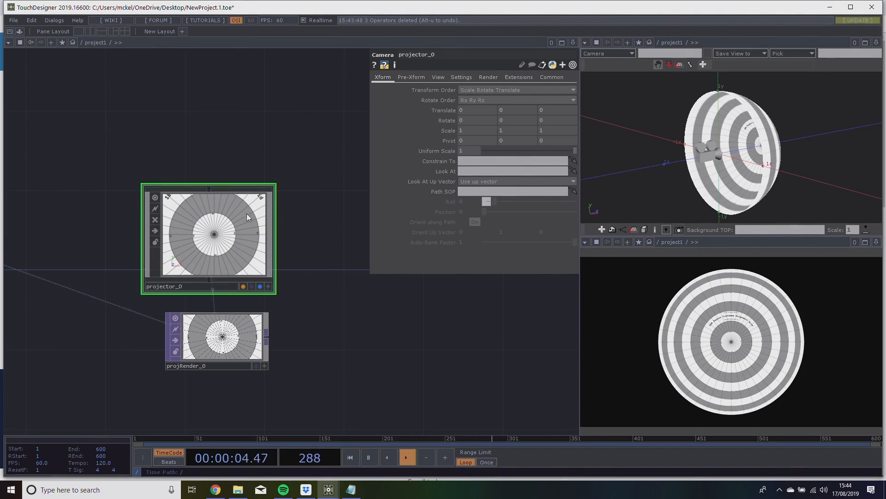
left_click_drag(231, 163, 245, 157)
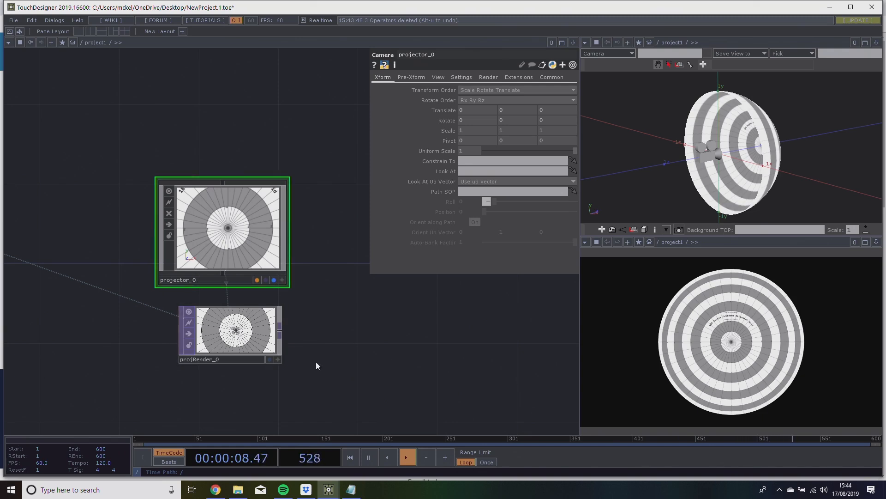
Examine the Camera and Geometry parameters of projRender_0 together with its links to captureDome and projector_0.
left_click(254, 343)
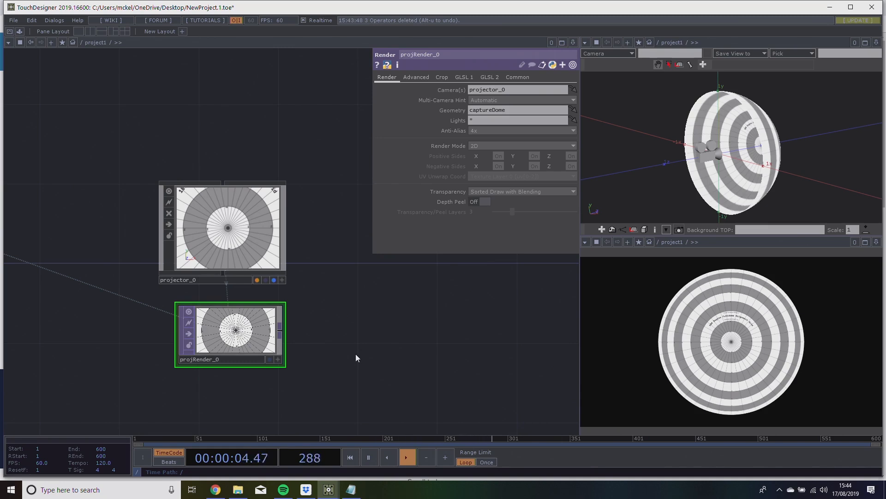
mouse_move(367, 349)
left_mouse_down()
mouse_move(312, 356)
mouse_move(378, 341)
left_mouse_up()
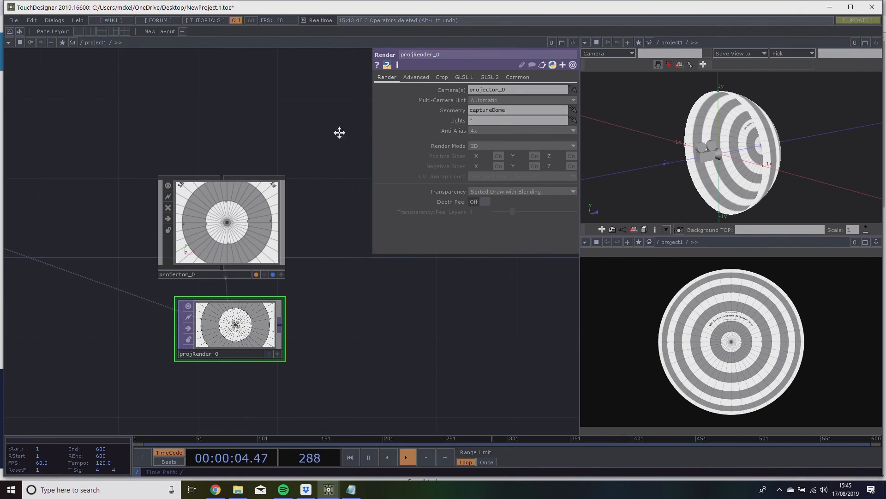
left_click_drag(317, 126, 343, 214)
scroll(342, 212, "down", 4)
left_click_drag(234, 211, 183, 209)
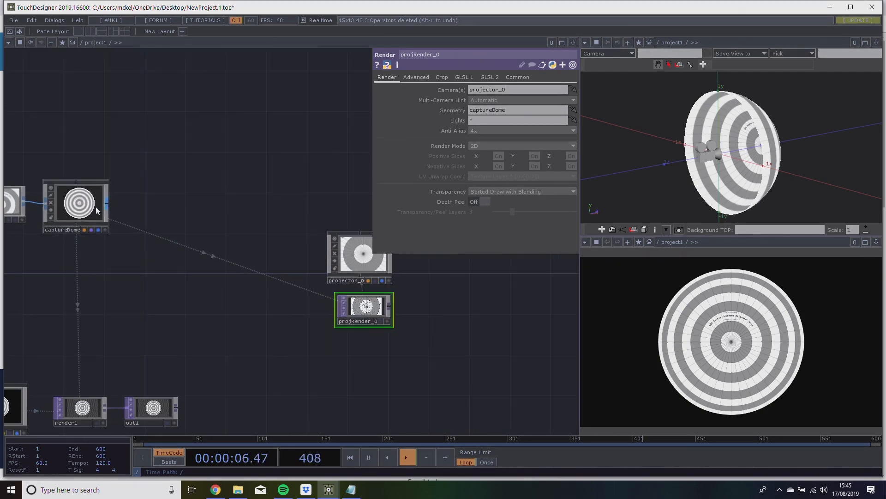
left_click_drag(212, 328, 497, 113)
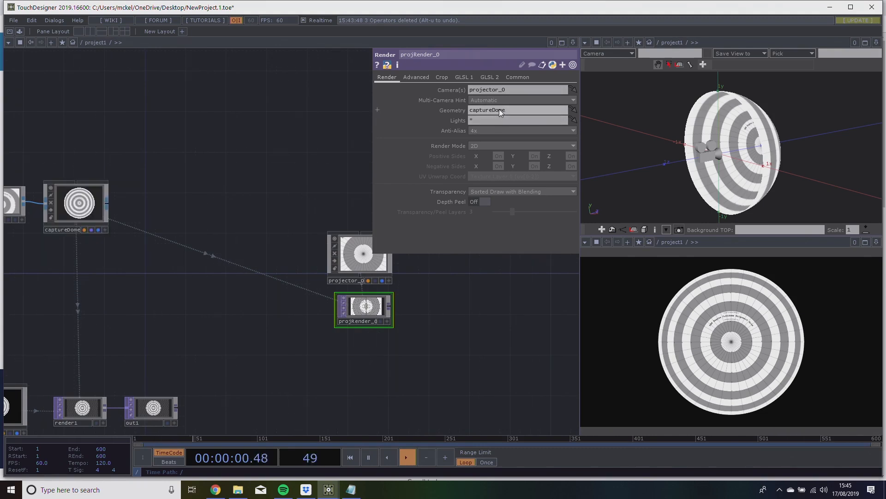
left_click_drag(93, 203, 475, 113)
scroll(359, 311, "up", 5)
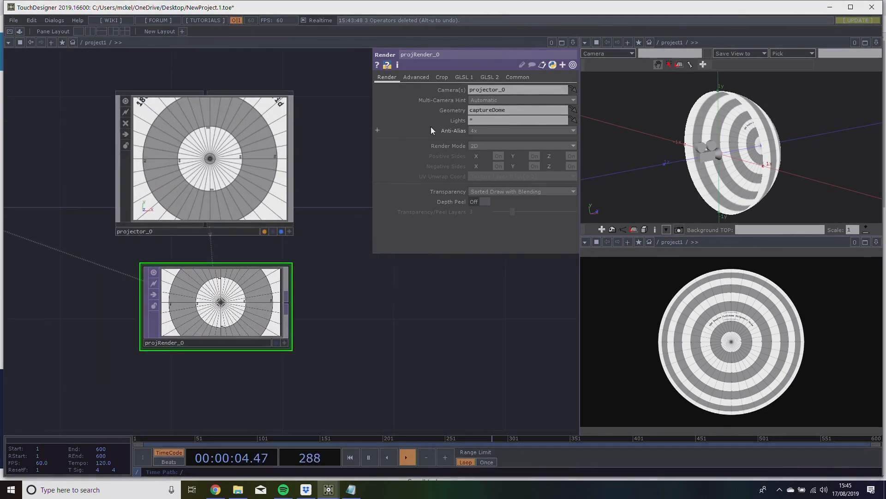
left_click_drag(288, 136, 492, 90)
left_click_drag(481, 293, 366, 301)
scroll(449, 302, "down", 3)
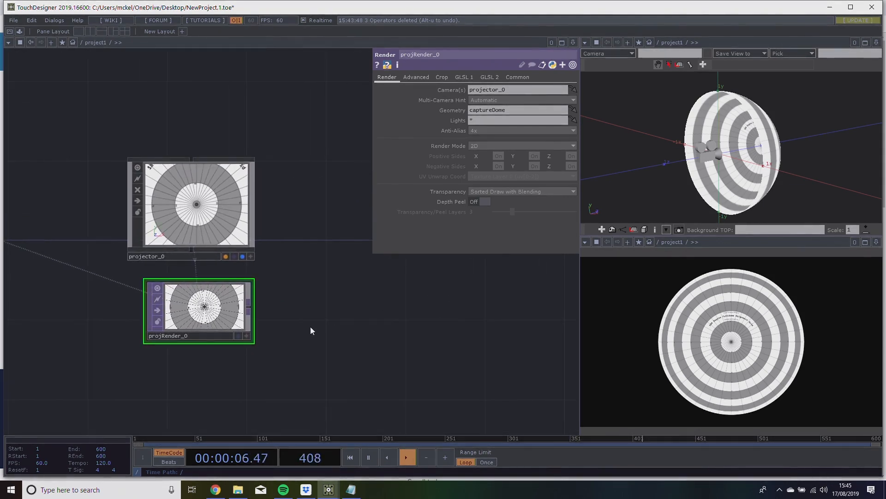
Add a Null TOP connected to the output of projRender_0 and place it in line beside the render.
right_click(250, 312)
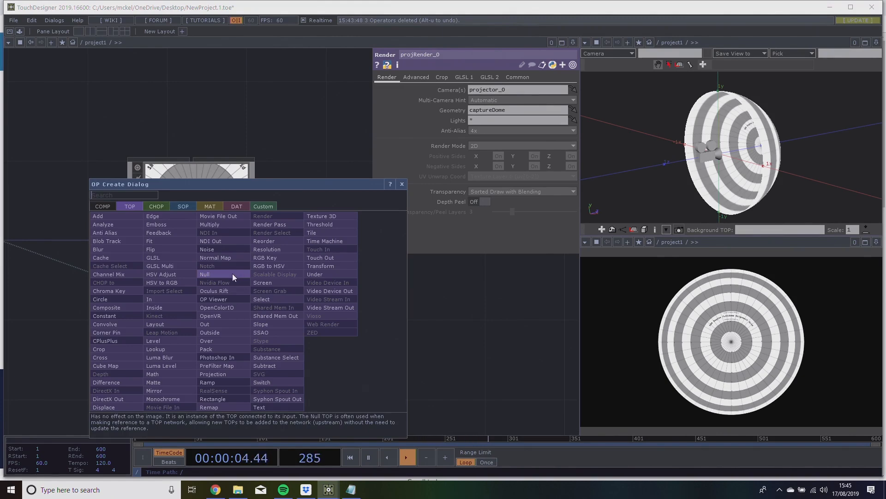
left_click(232, 274)
left_click(492, 309)
left_click_drag(371, 370, 445, 368)
scroll(445, 368, "down", 3)
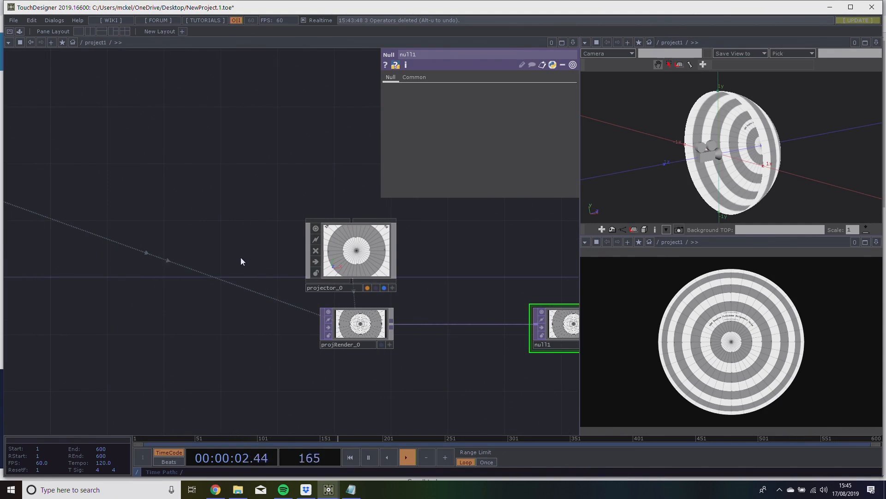
Add a Light component beside projector_0, on the side facing captureDome.
key("Tab")
left_click(103, 155)
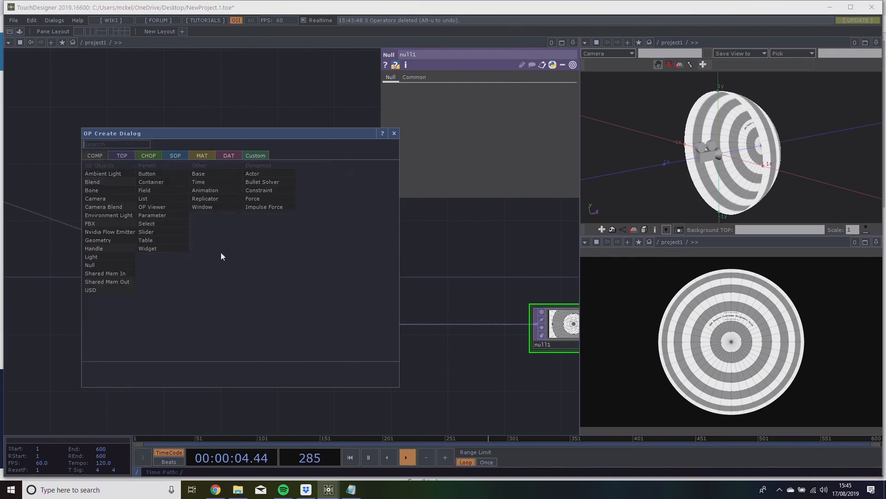
left_click(111, 255)
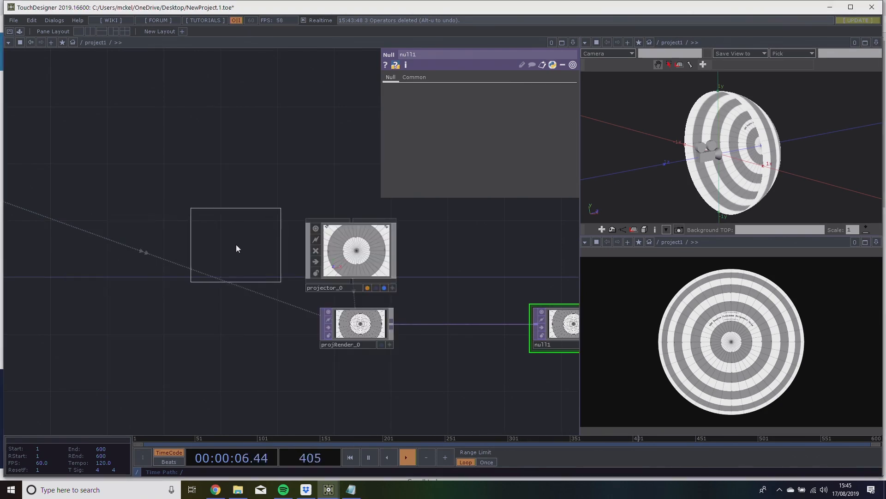
left_click(237, 248)
left_click_drag(223, 159, 138, 154)
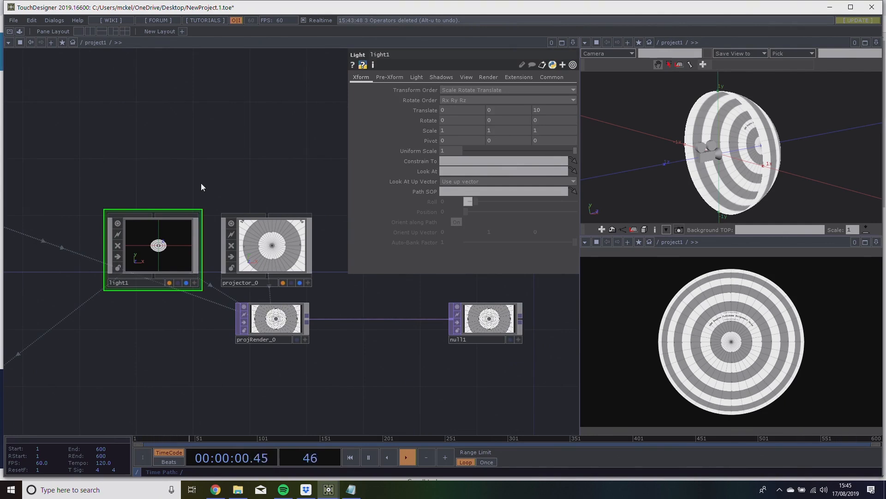
left_click_drag(234, 174, 254, 157)
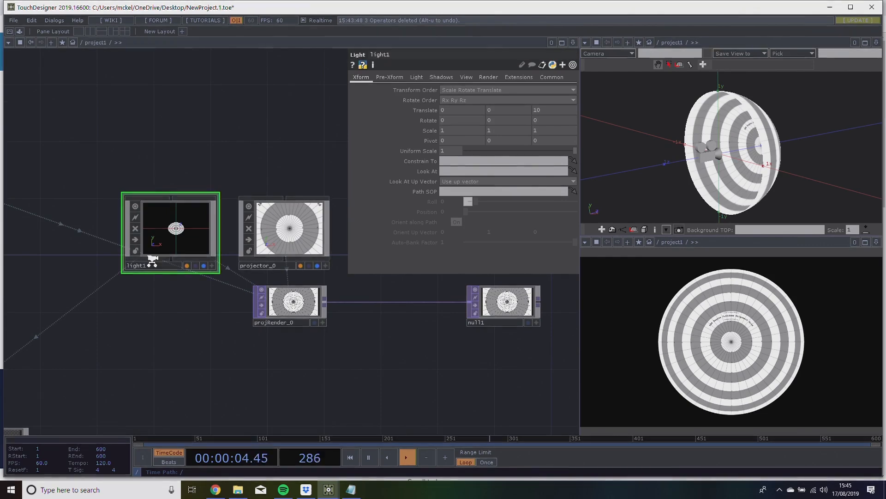
Rename the new light projLight_0 and set its Z translate to 0.
scroll(152, 261, "up", 2)
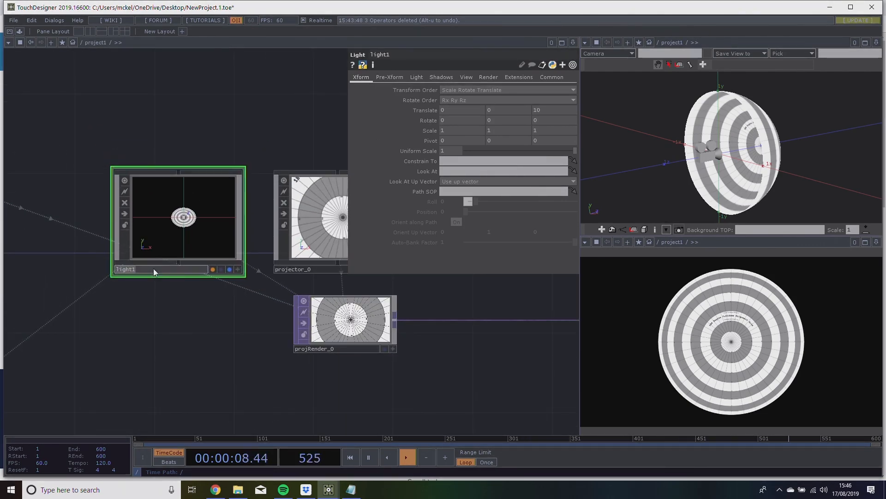
type("projL")
key("Return")
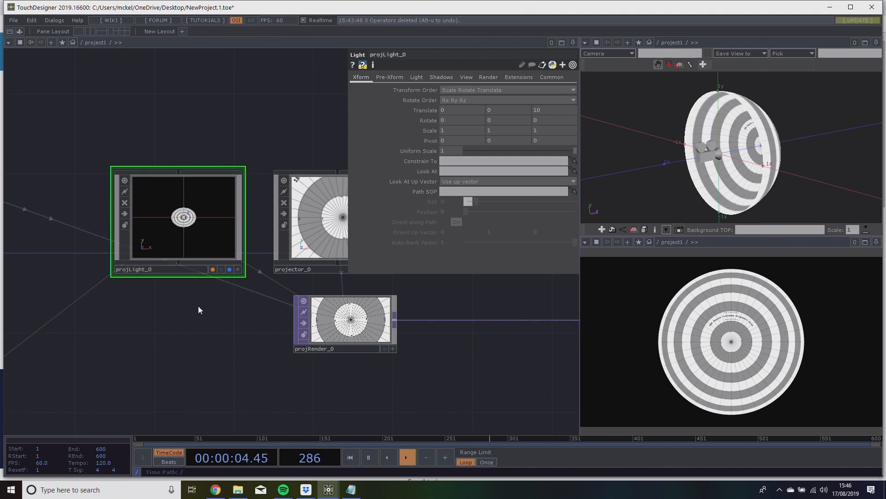
left_click(559, 108)
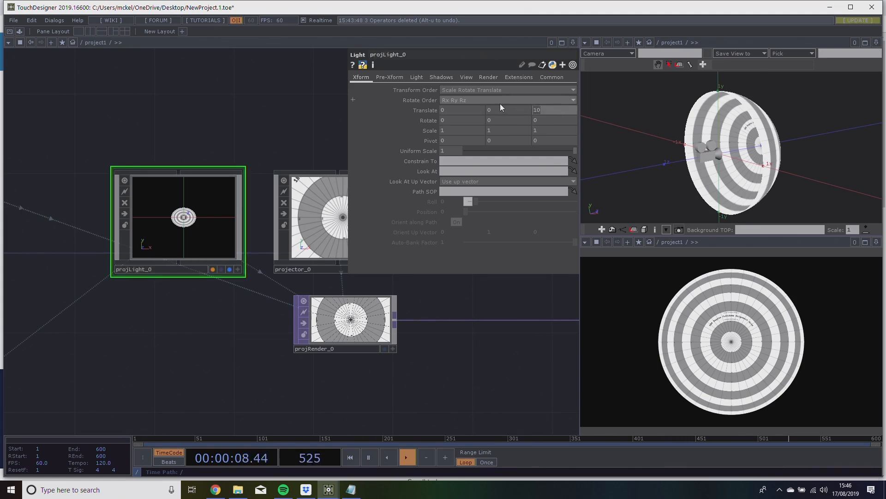
type("0")
key("Return")
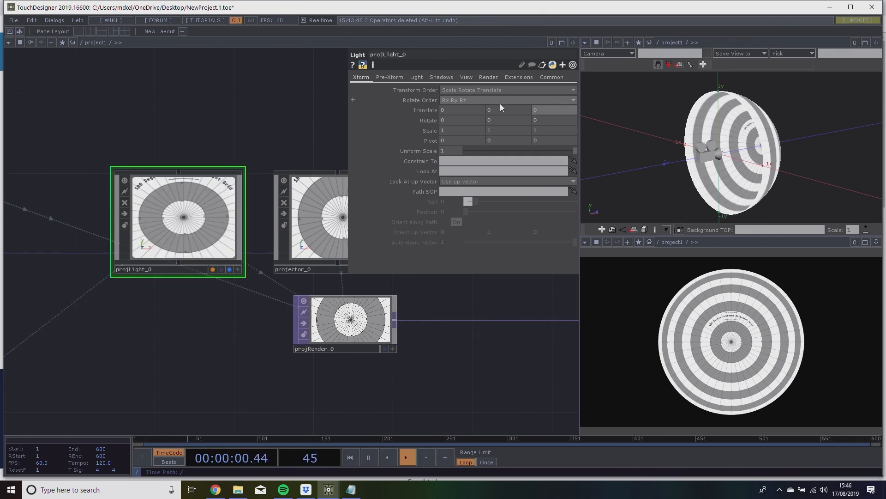
Parent projLight_0 to projector_0 by wiring the camera's child connector to the light's parent connector.
left_click_drag(326, 96, 268, 124)
scroll(274, 219, "up", 3)
scroll(273, 219, "down", 2)
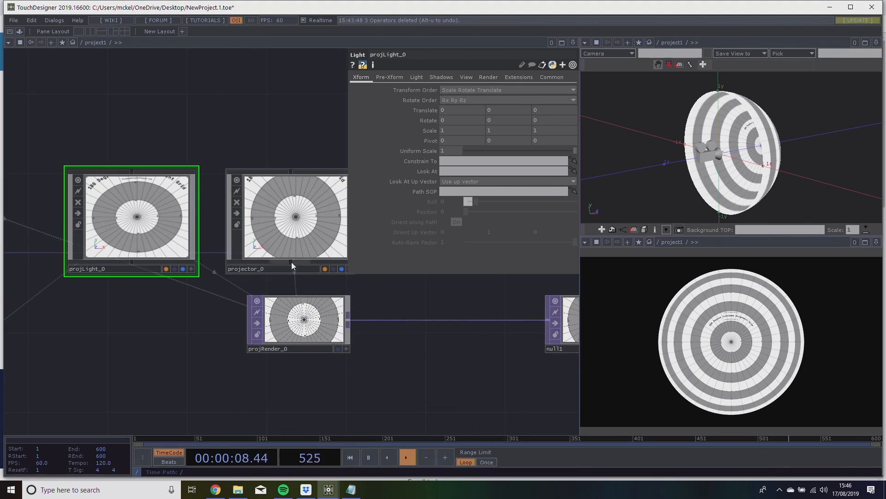
left_click_drag(290, 262, 142, 190)
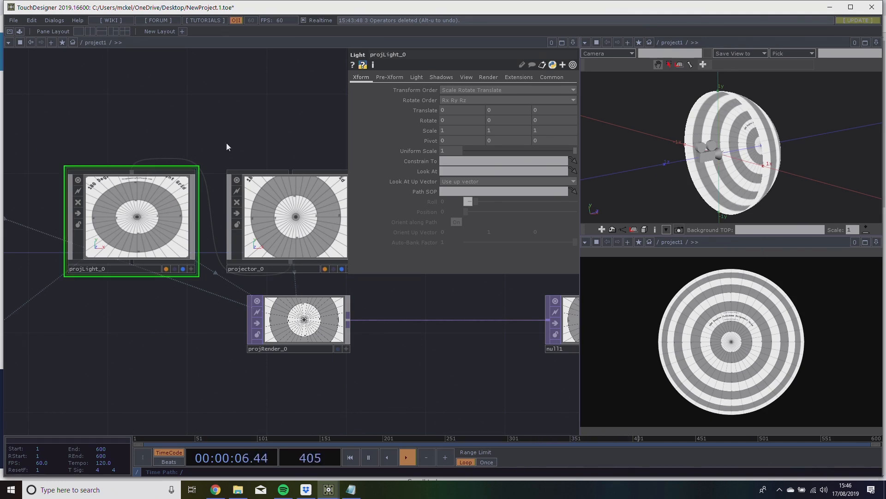
Examine the transform parameters of projector_0 and projLight_0 and the parent link between the camera and the light.
left_click(292, 251)
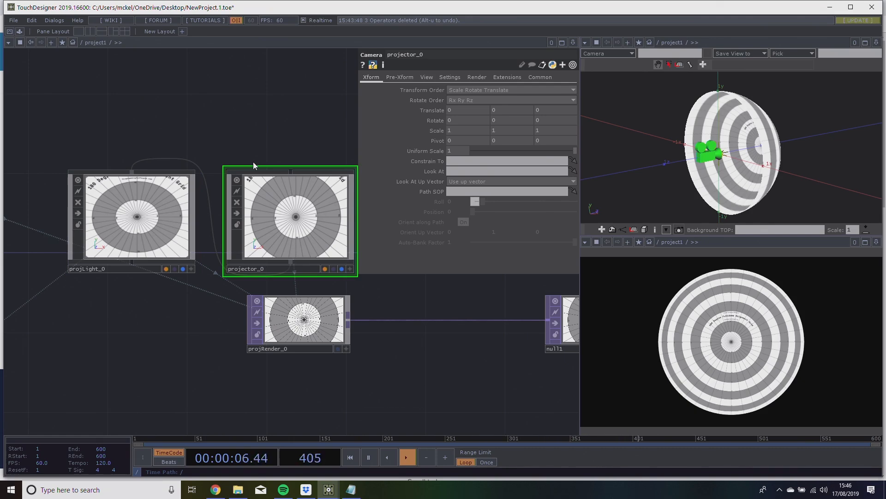
left_click_drag(259, 130, 238, 137)
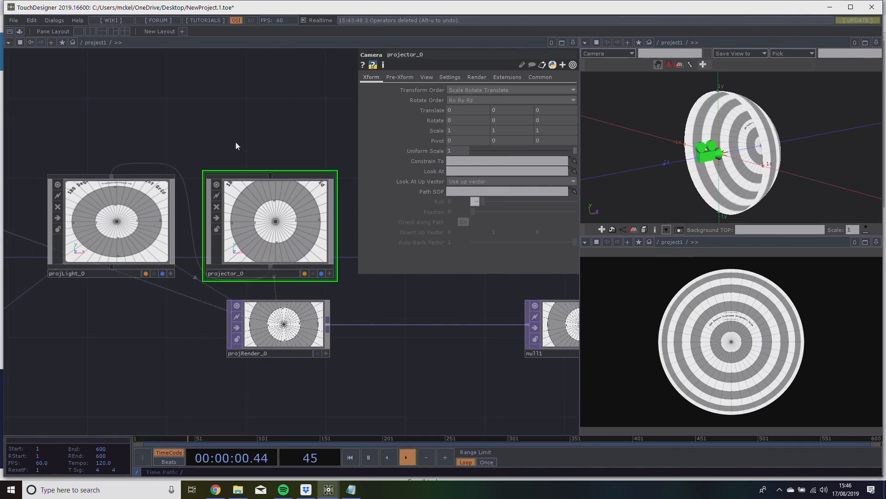
scroll(250, 203, "up", 3)
left_click_drag(98, 134, 186, 110)
scroll(176, 172, "down", 2)
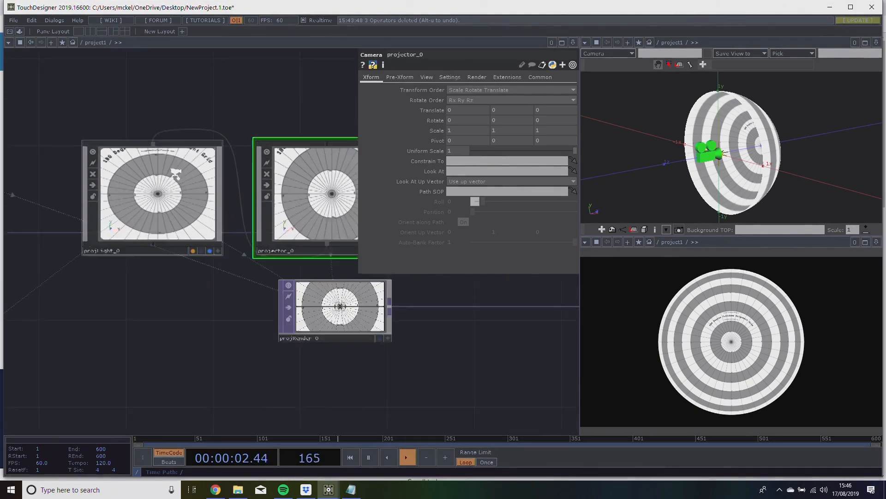
left_click(170, 167)
scroll(166, 194, "up", 2)
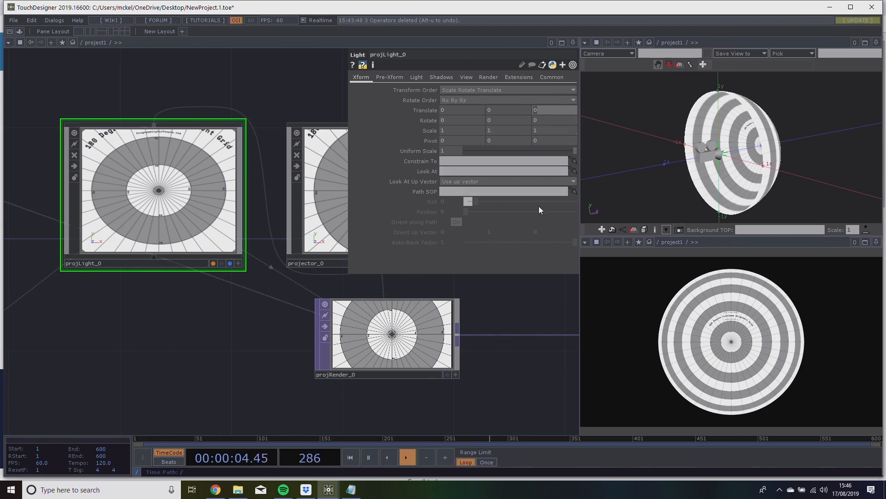
left_click_drag(482, 293, 426, 301)
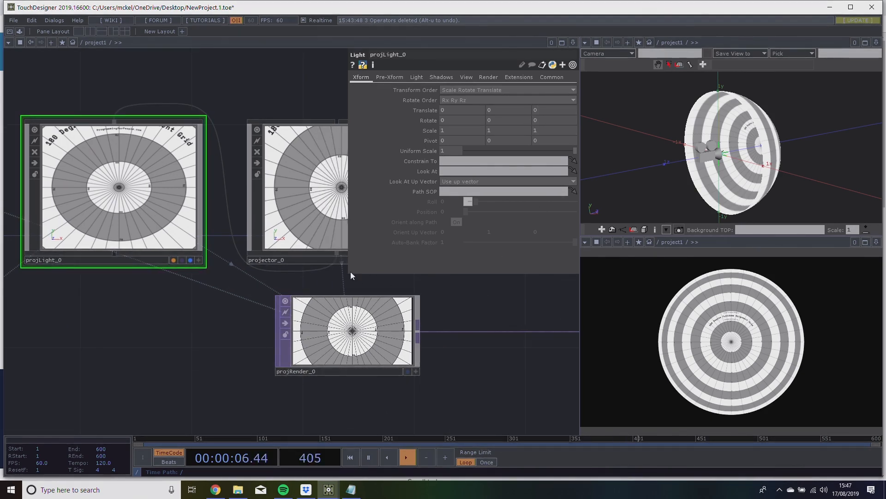
left_click_drag(313, 281, 283, 287)
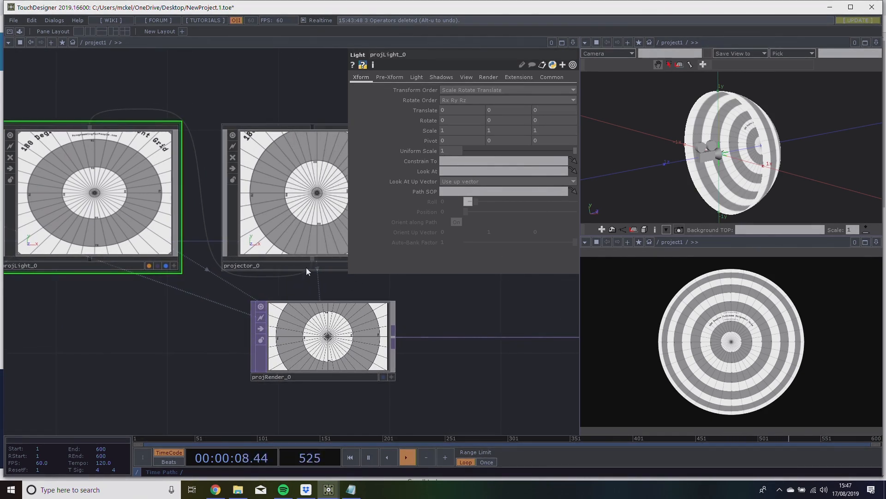
left_click_drag(314, 260, 92, 122)
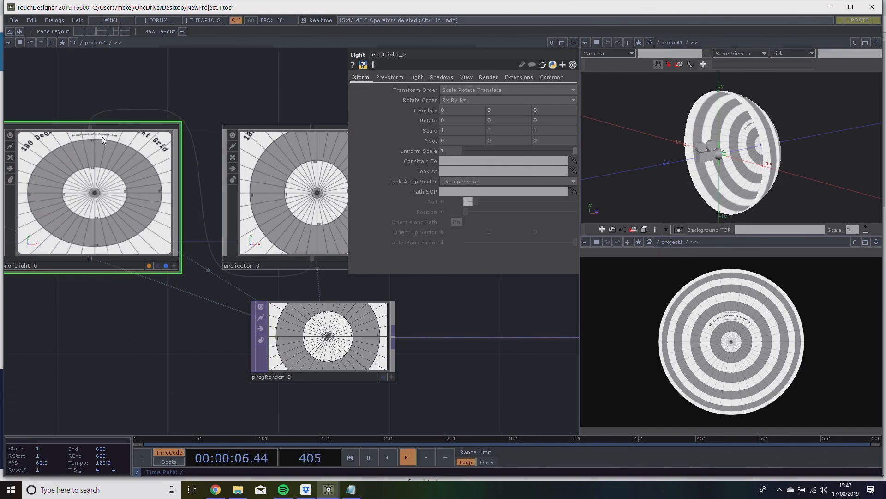
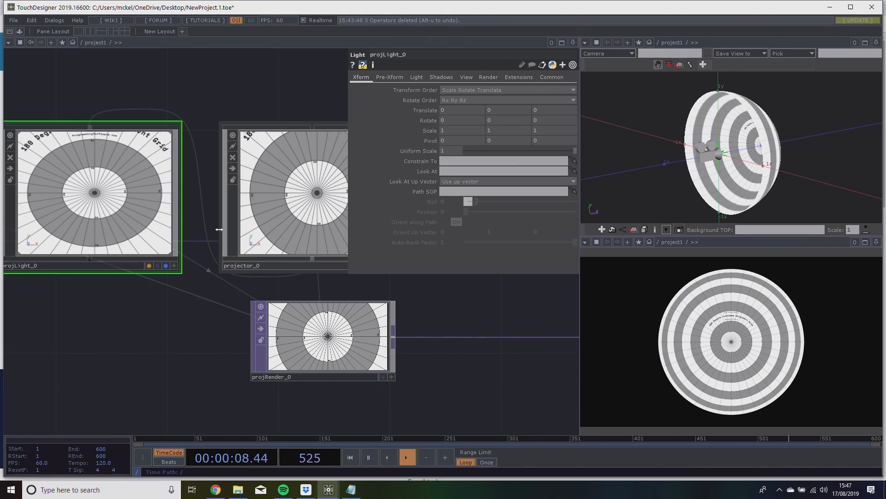
Change projLight_0 to a Cone Light and widen its cone angle to 141.
left_click_drag(509, 323, 407, 335)
scroll(475, 331, "down", 3)
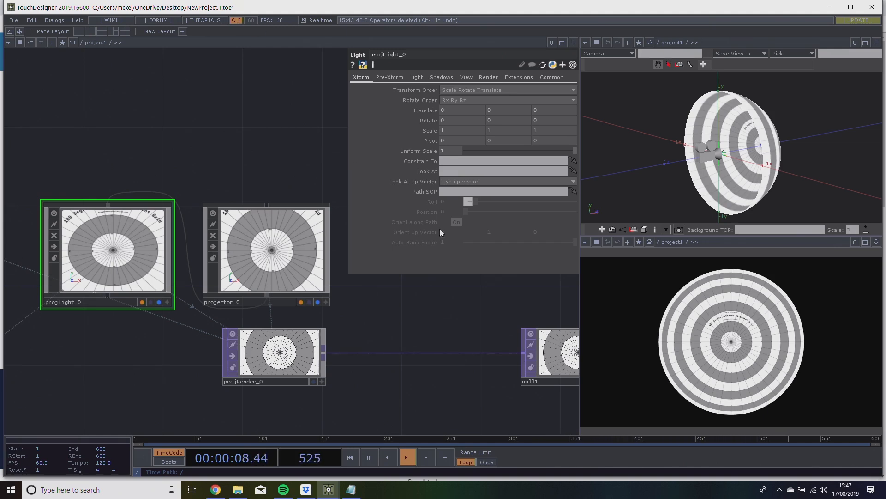
left_click(421, 79)
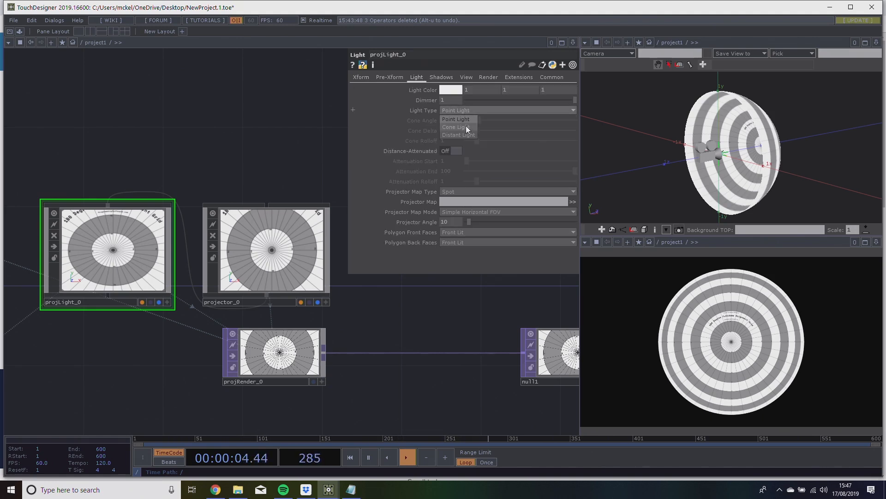
left_click(466, 127)
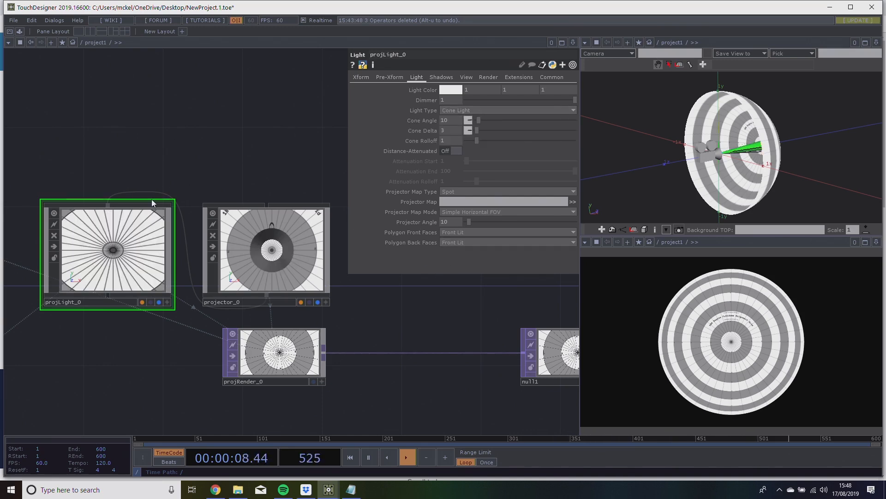
left_click(456, 110)
left_click(463, 127)
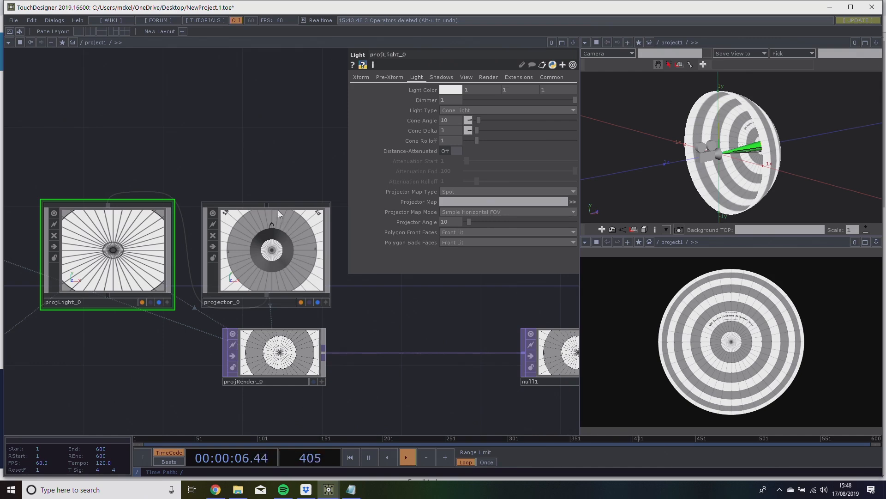
left_click_drag(486, 121, 445, 127)
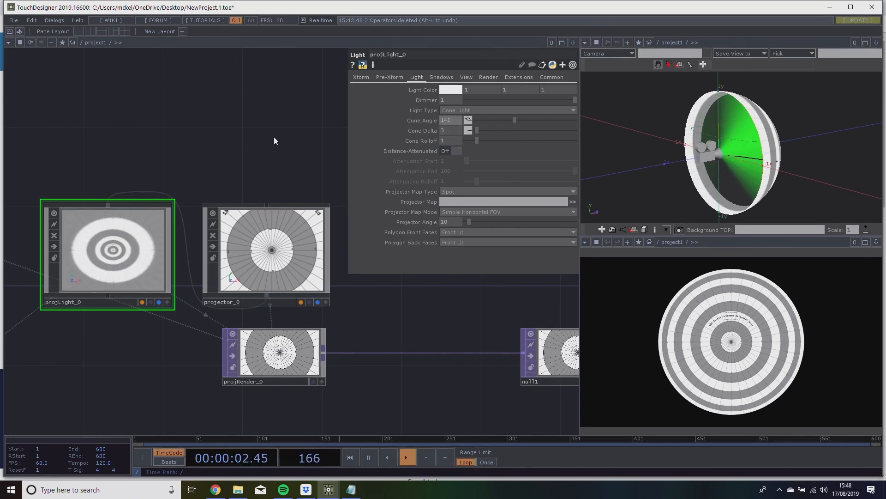
left_click_drag(209, 133, 233, 125)
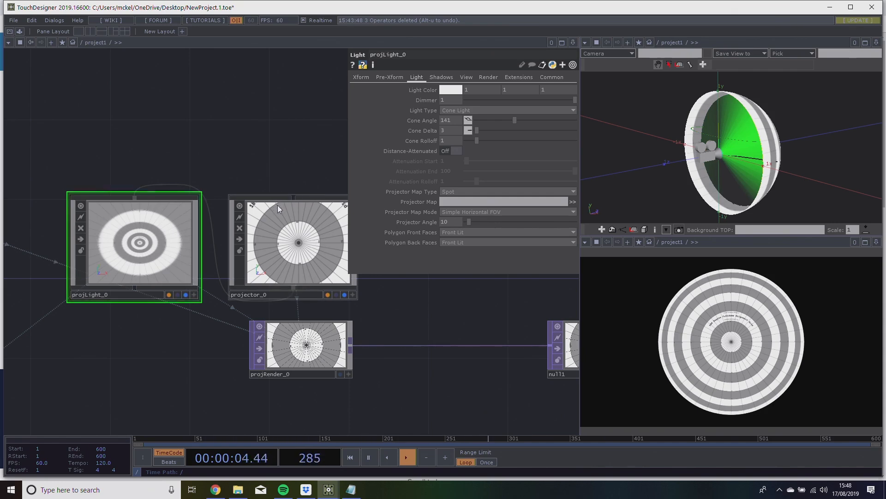
Set projector_0's horizontal FOV angle to 45.9.
left_click_drag(302, 154, 242, 156)
left_click(240, 294)
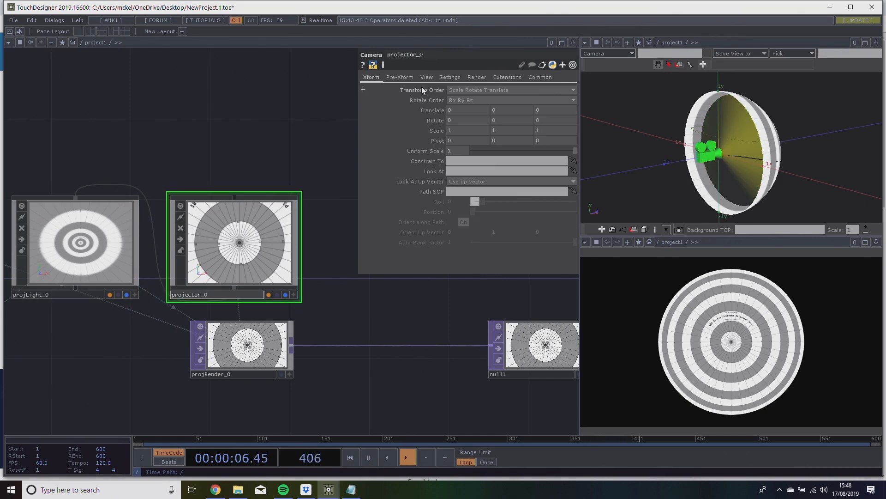
left_click(431, 77)
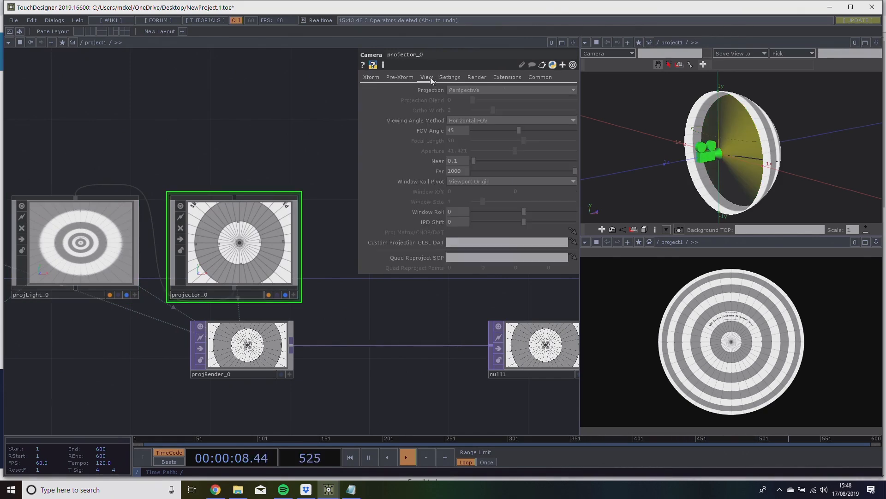
left_click_drag(482, 129, 574, 124)
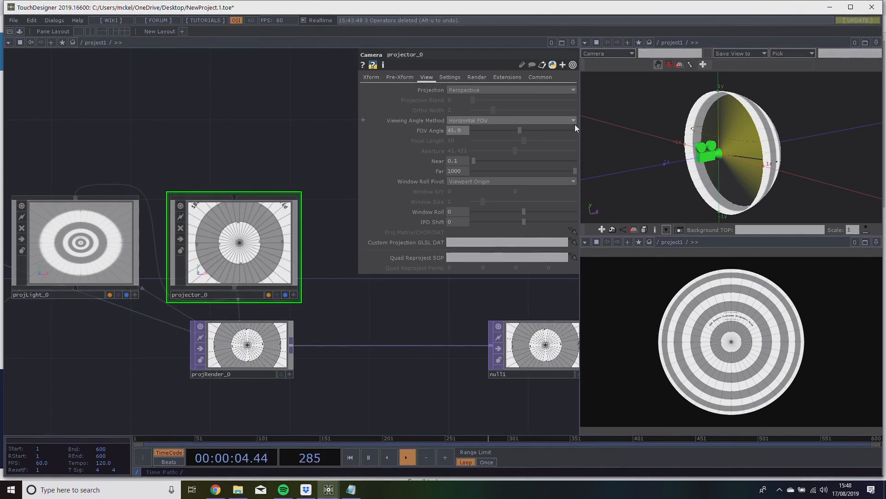
left_click_drag(183, 158, 238, 134)
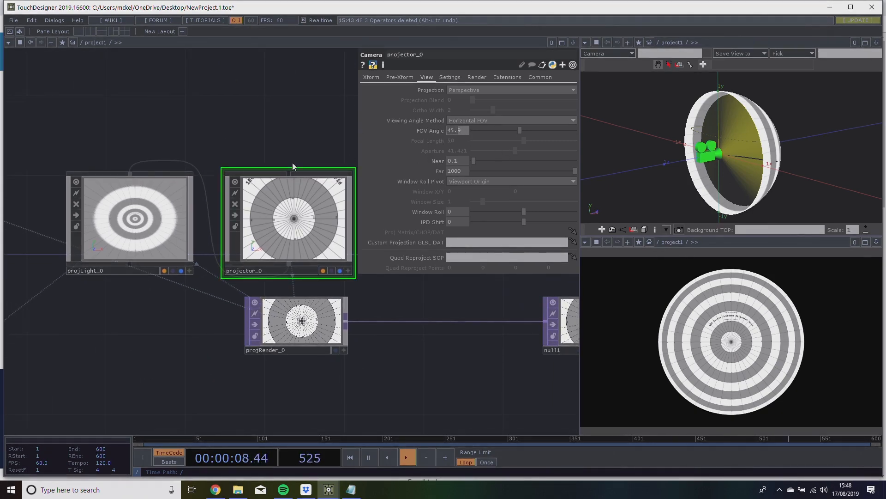
Drive projLight_0's cone angle with the expression op('projector_0').par.fov and set Cone Delta and Cone Rolloff to 0.
left_click(134, 225)
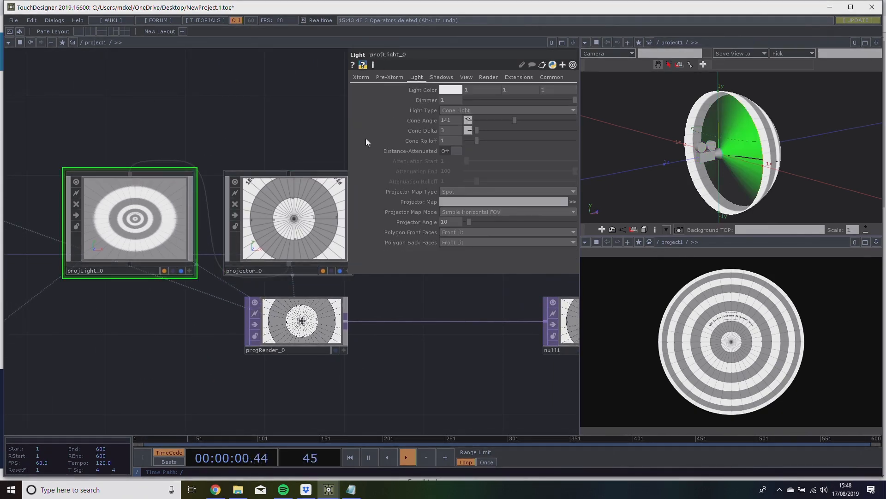
left_click(427, 122)
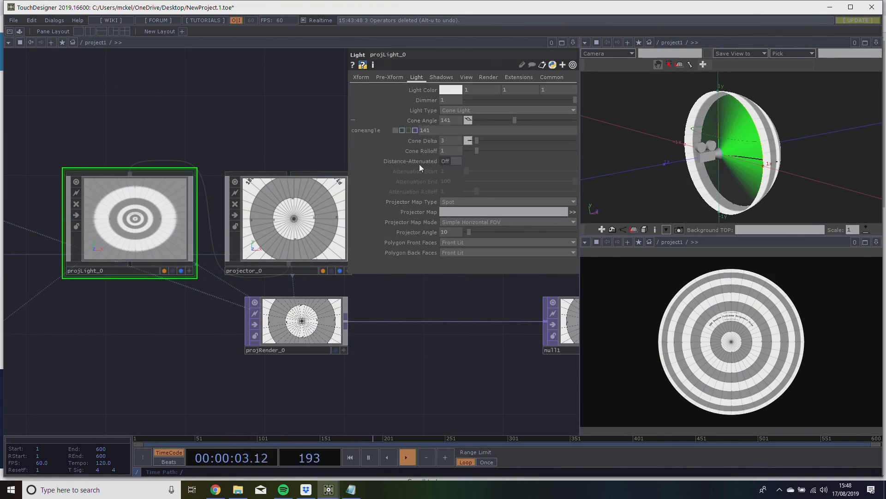
left_click(404, 131)
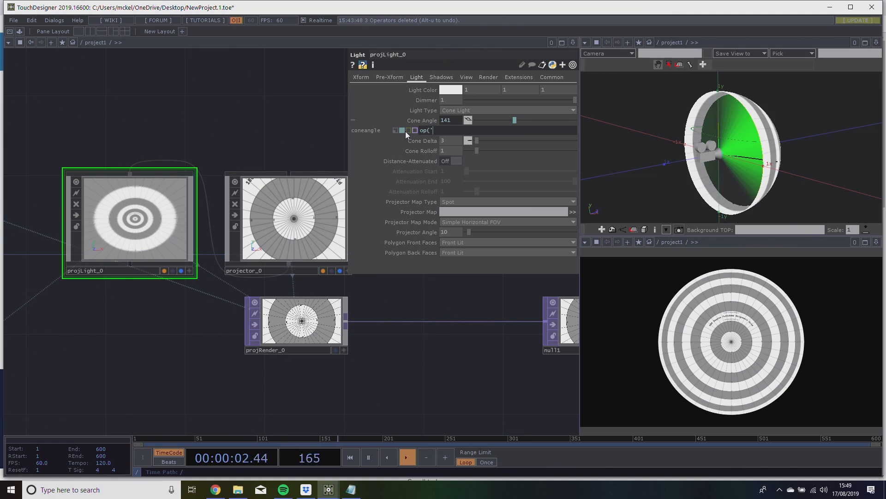
type("projector_0').par.fvo")
key("BackSpace")
key("Return")
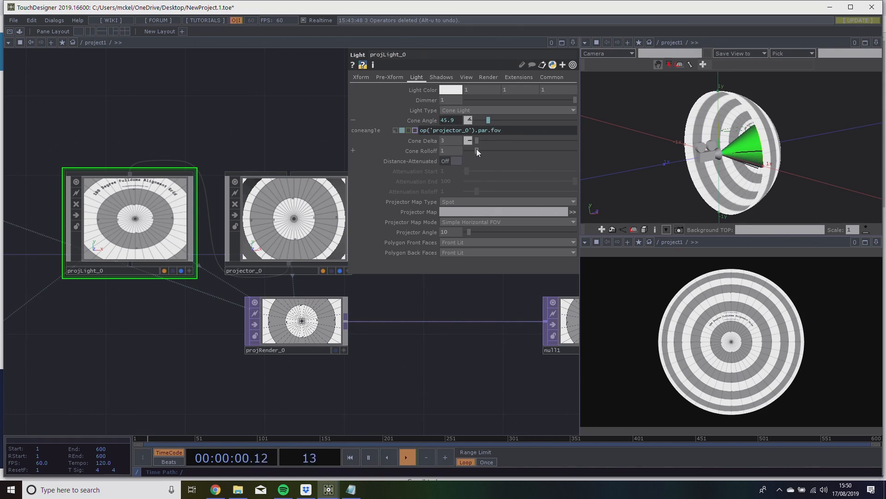
left_click_drag(479, 144, 461, 150)
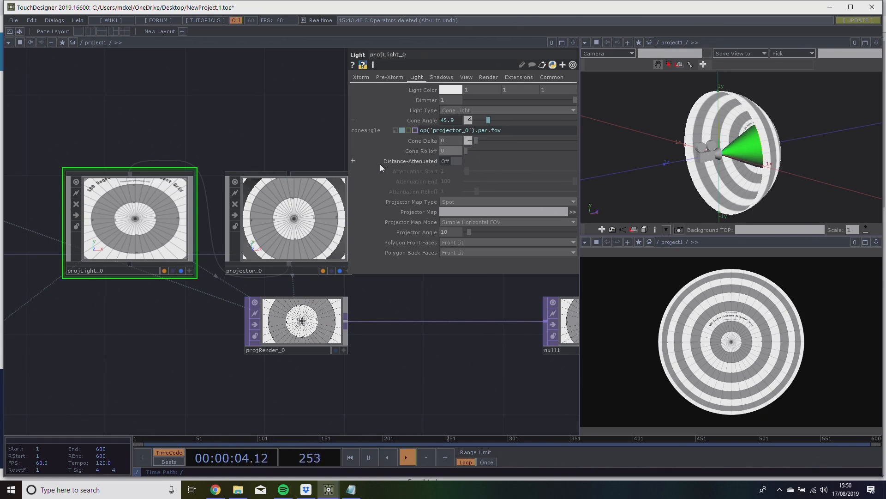
left_click_drag(274, 139, 248, 157)
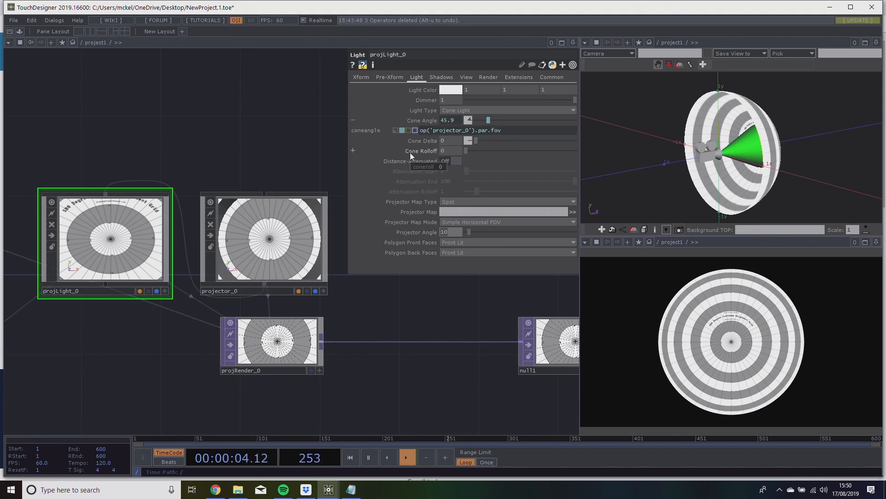
Try pasting projector_0's copied FOV parameter as an expression into projLight_0's cone angle, and undo the change.
left_click(252, 256)
left_click(433, 129)
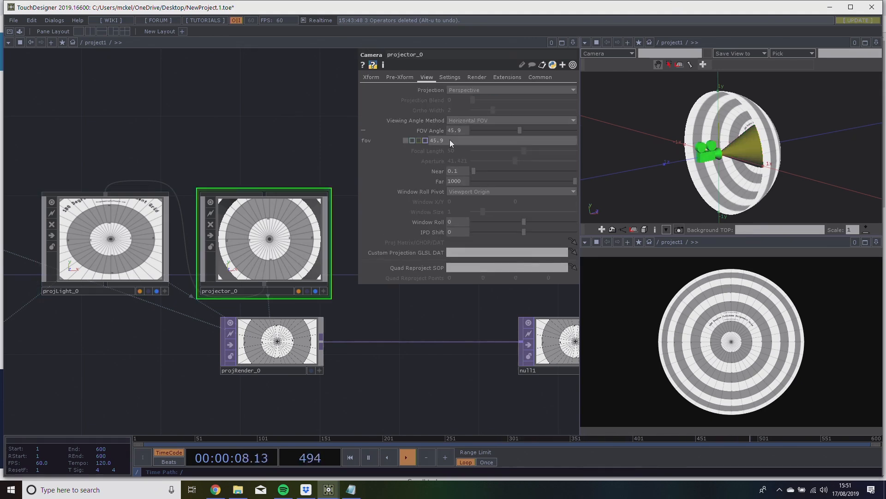
right_click(450, 143)
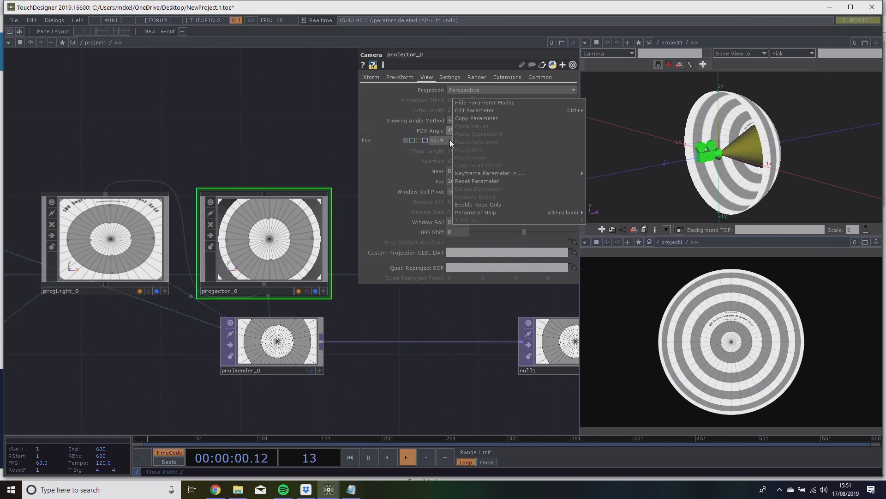
left_click(473, 117)
left_click(155, 226)
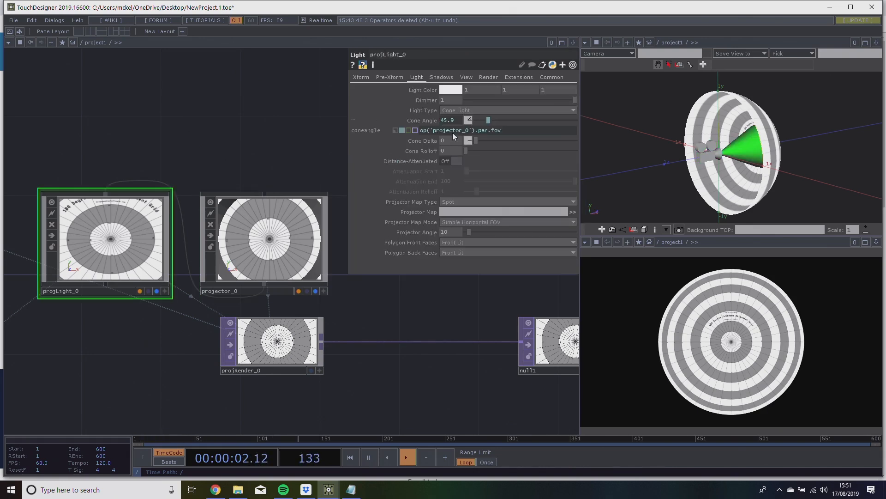
right_click(495, 131)
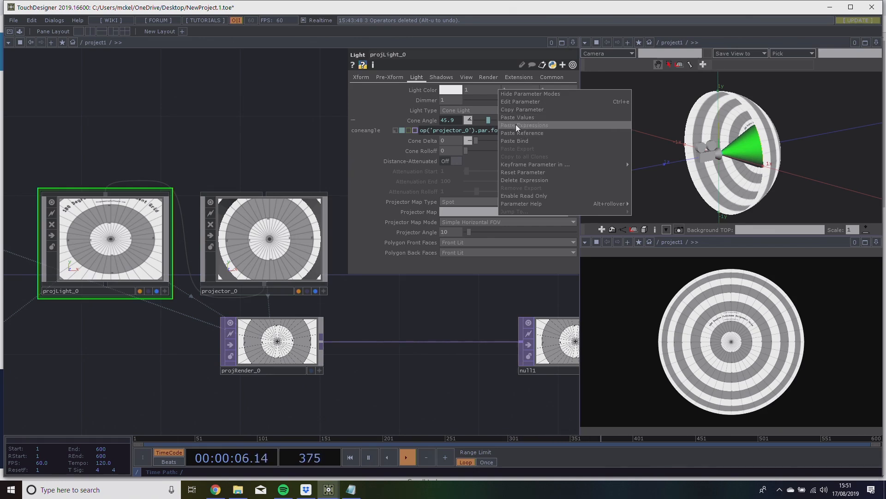
left_click(516, 126)
left_click(403, 130)
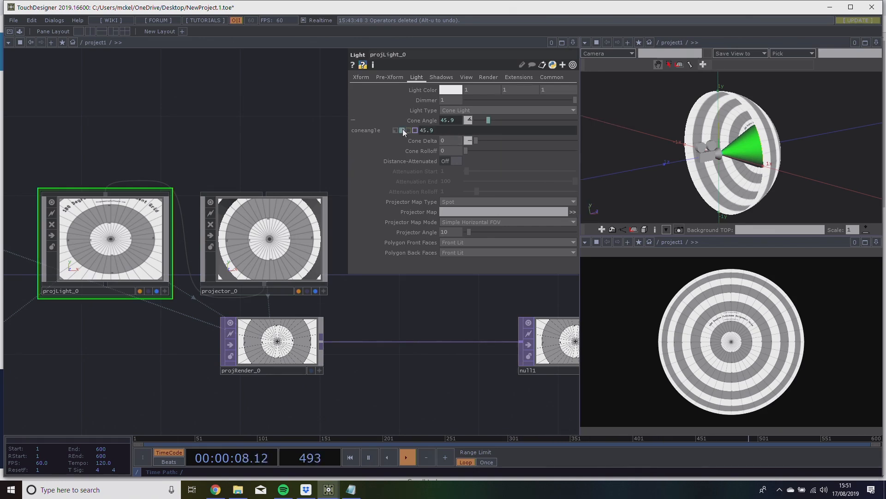
key("ctrl+a")
key("ctrl+z")
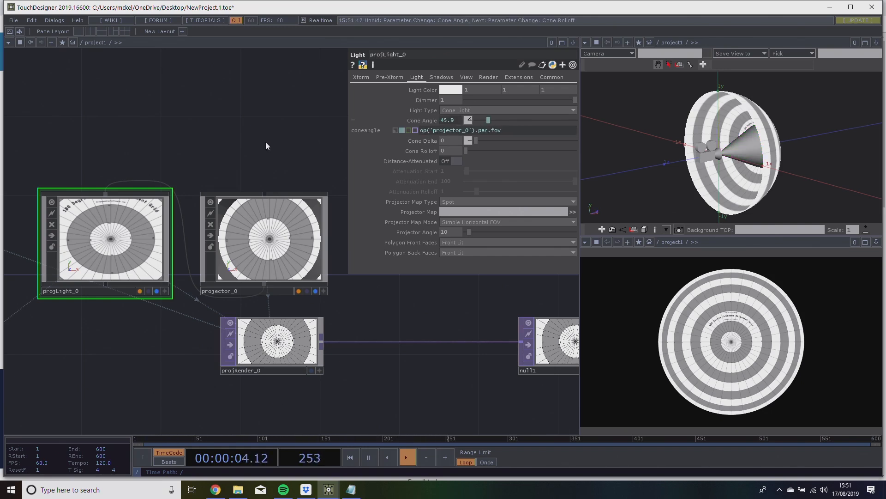
Copy the cone angle expression op('projector_0').par.fov into projLight_0's Projector Angle.
left_click(219, 194)
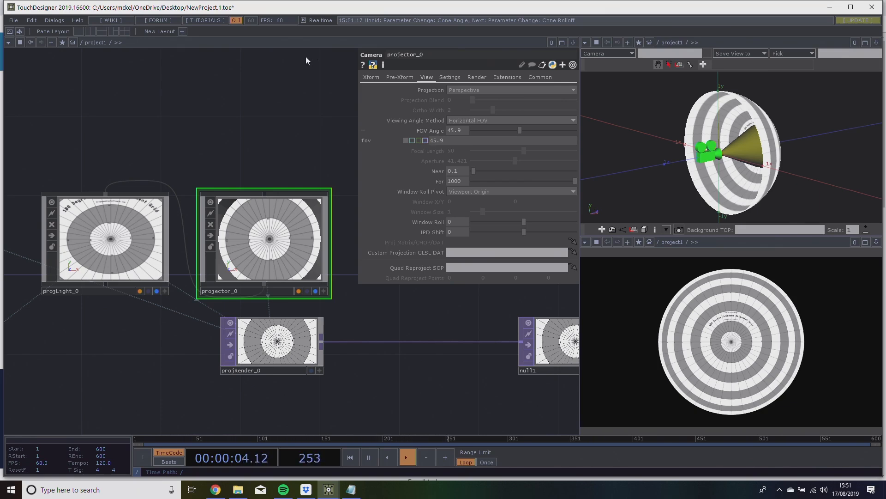
left_click_drag(283, 103, 303, 87)
left_click_drag(313, 124, 334, 125)
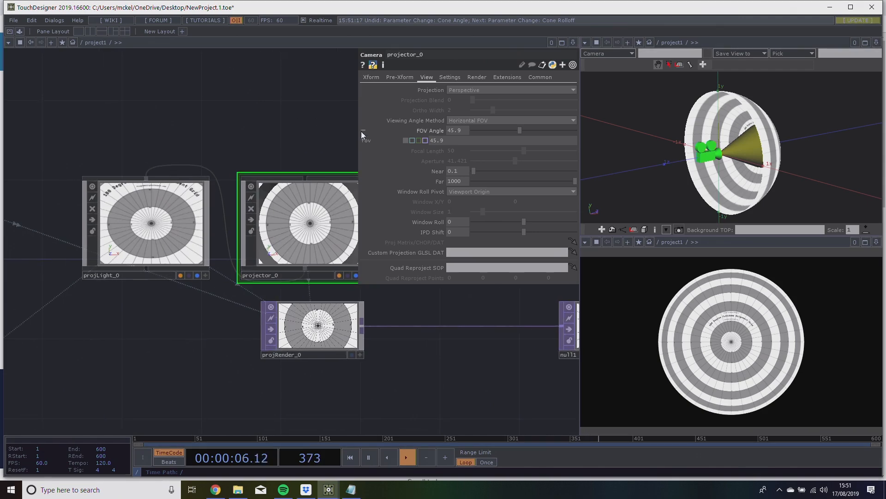
left_click(193, 212)
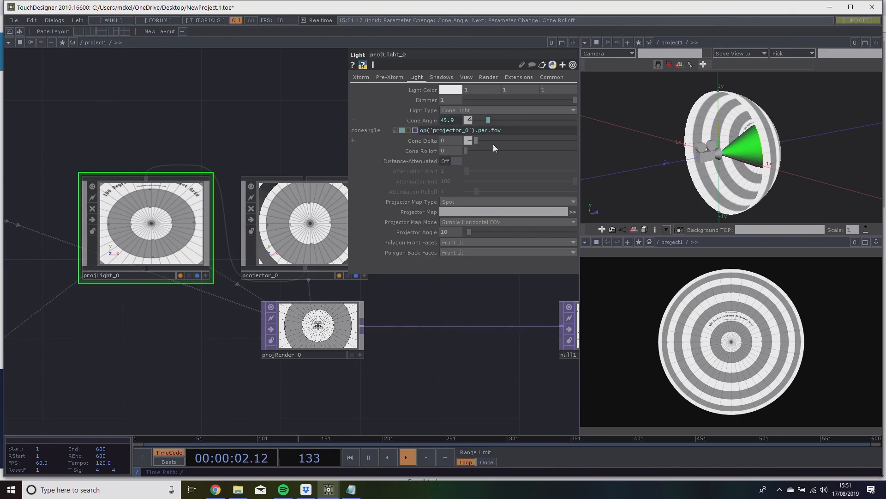
left_click_drag(507, 129, 436, 135)
key("ctrl+c")
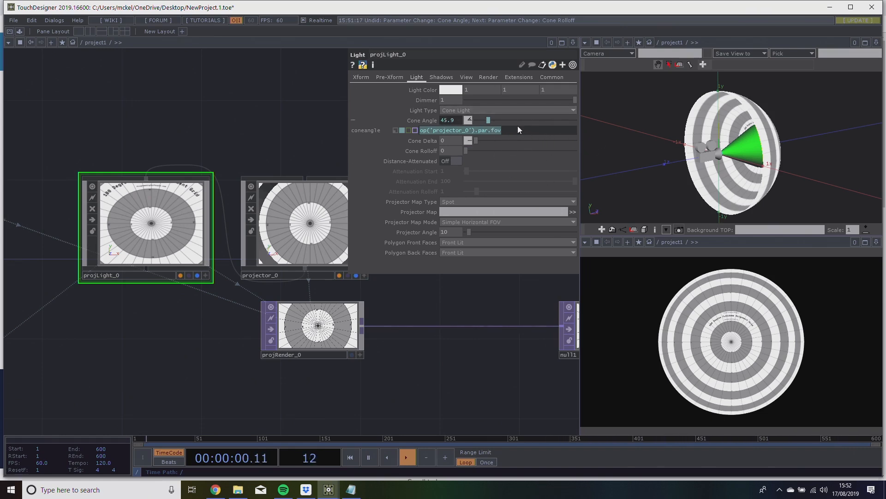
left_click(444, 232)
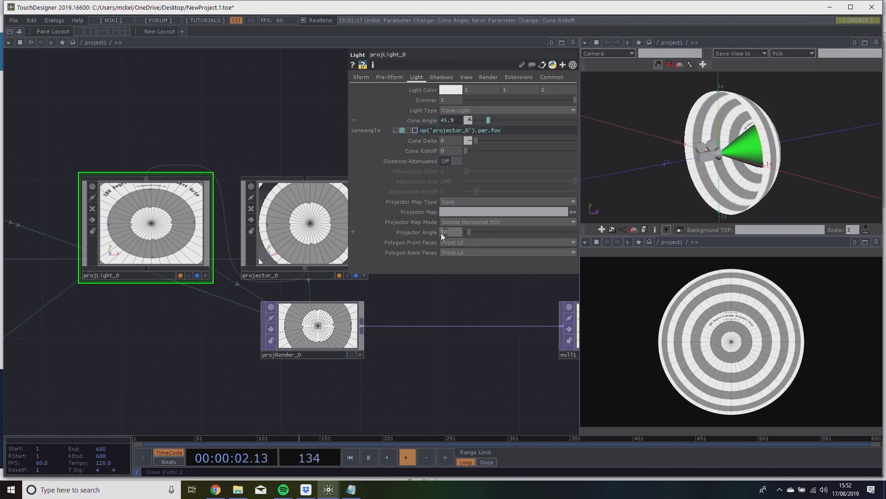
key("ctrl+v")
key("Return")
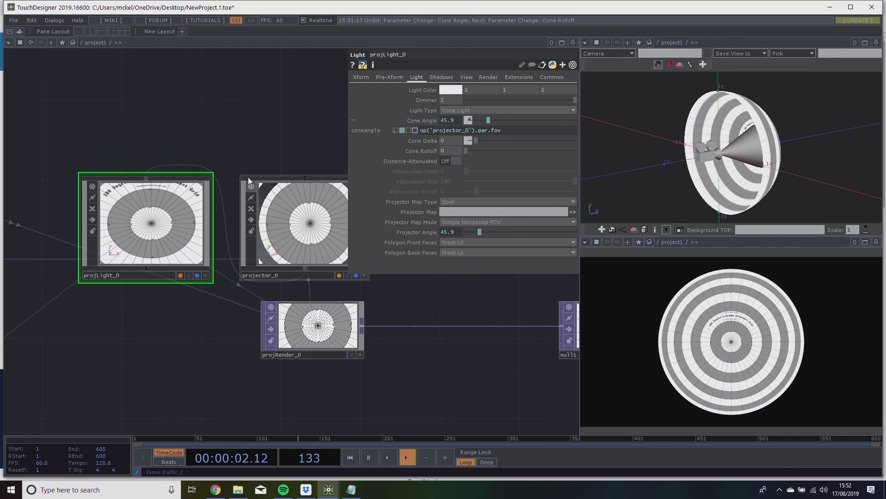
Test the linked light angles by lowering projector_0's FOV angle to 3.2 and raising it to 79.3.
left_click_drag(242, 146, 252, 149)
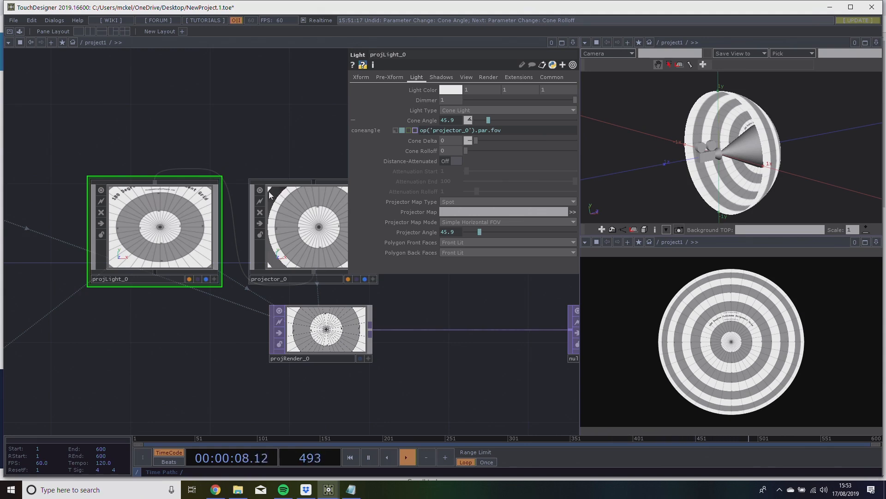
left_click(303, 202)
left_click_drag(520, 130, 476, 131)
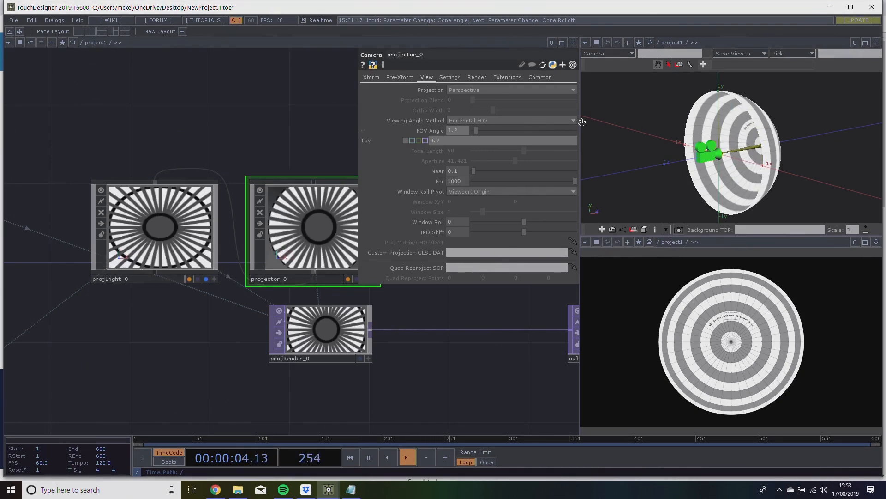
left_click_drag(533, 130, 555, 130)
left_click(170, 223)
left_click_drag(203, 145, 151, 146)
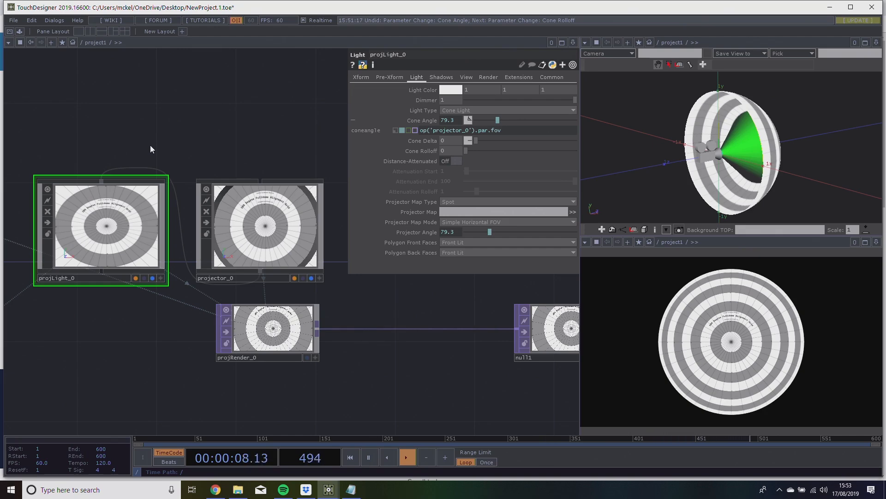
left_click_drag(125, 141, 187, 139)
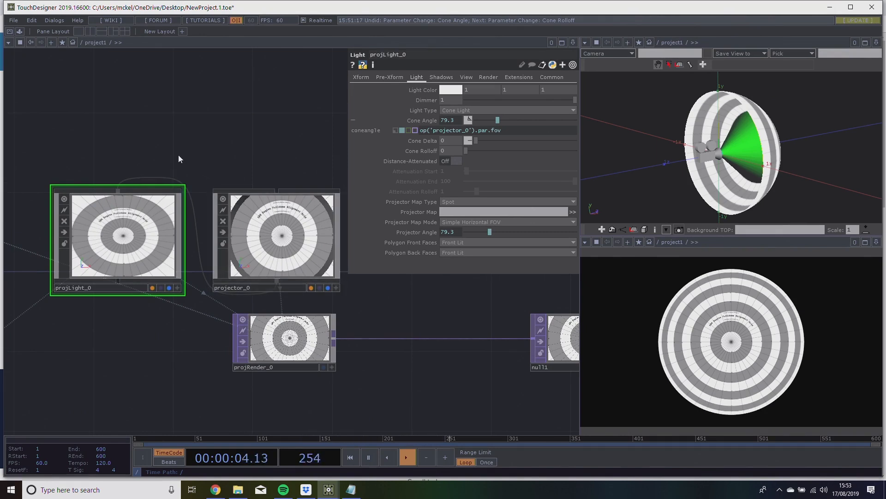
Set projector_0's FOV angle to 80.
left_click(272, 219)
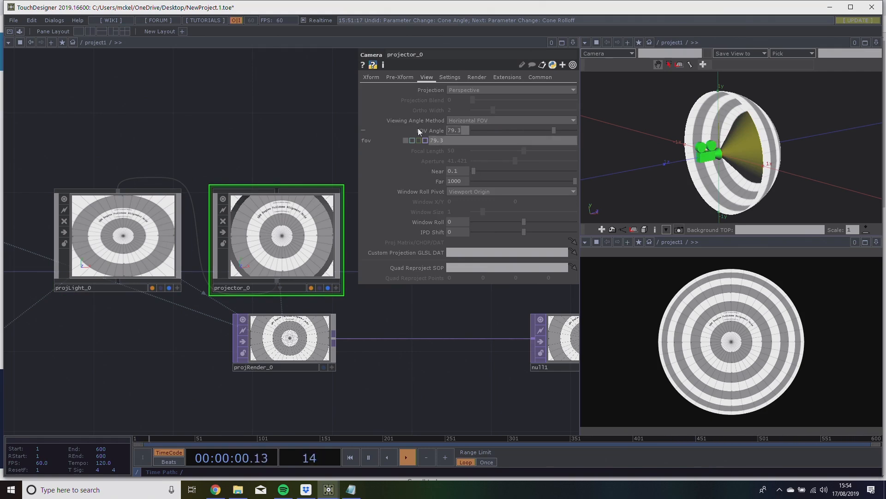
type("80")
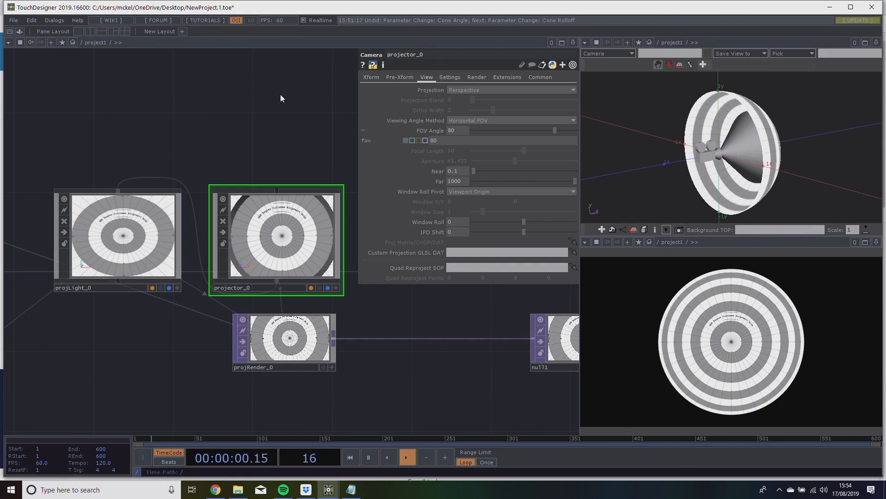
left_click_drag(205, 117, 204, 148)
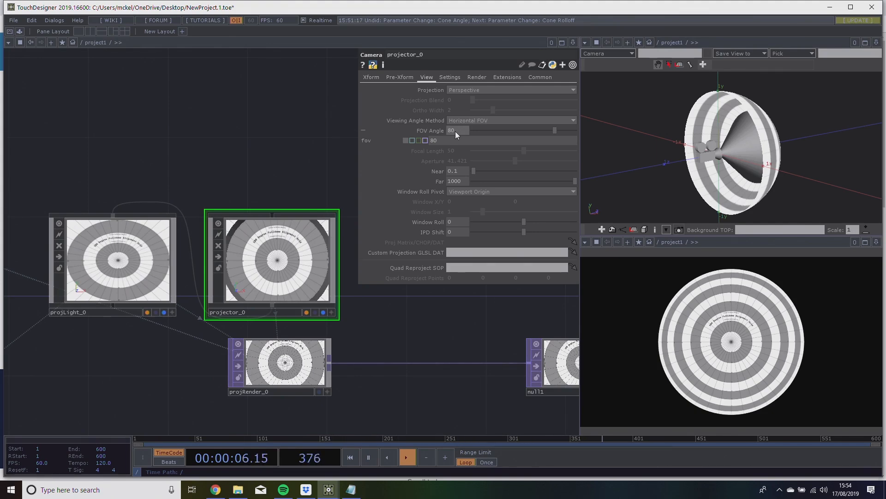
Assign the null1 render output as projLight_0's Projector Map.
scroll(226, 160, "down", 2)
scroll(220, 160, "up", 2)
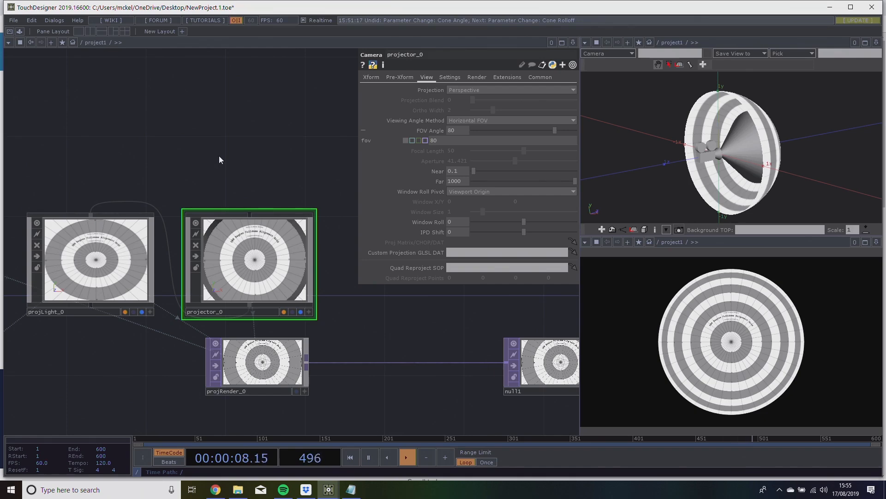
scroll(202, 123, "down", 4)
left_click_drag(219, 154, 267, 156)
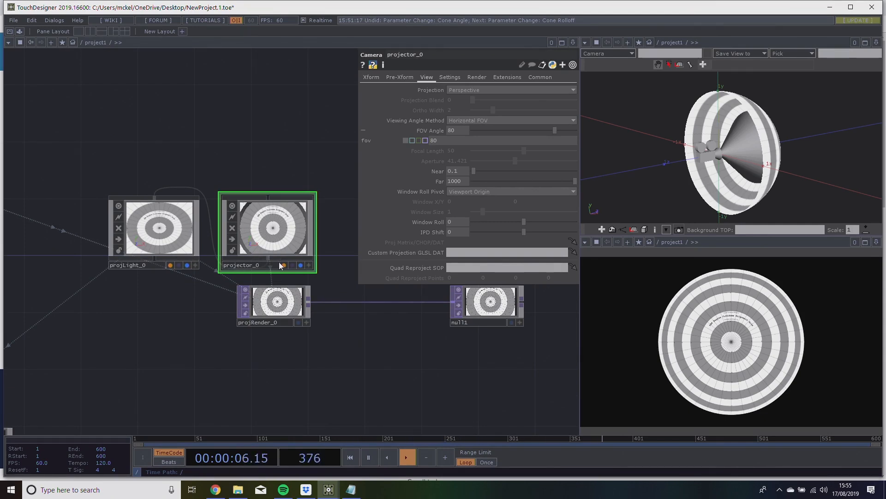
left_click(273, 217)
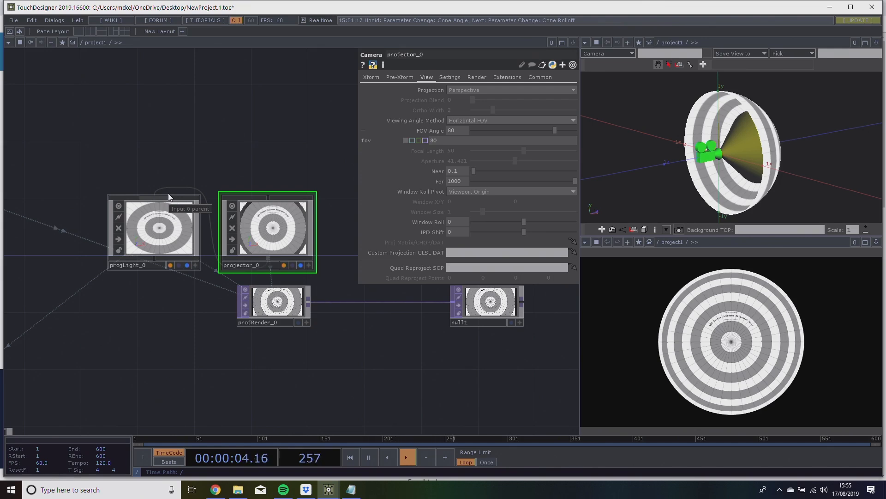
left_click(154, 239)
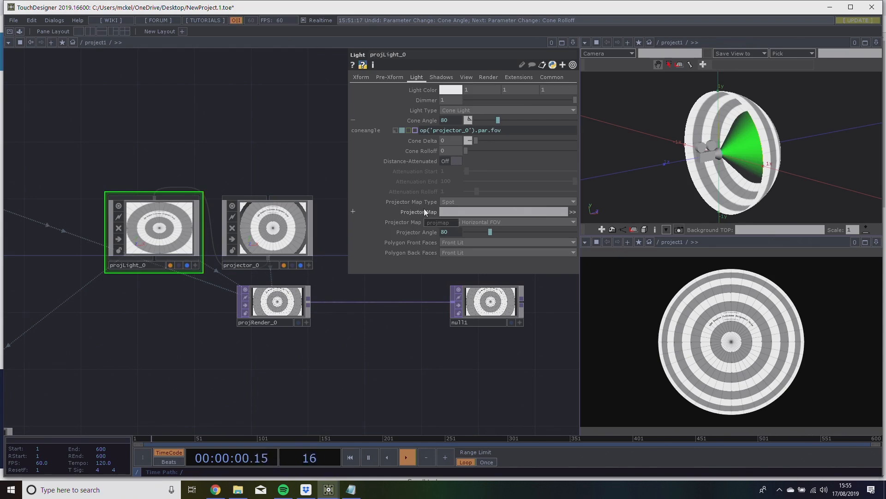
left_click_drag(506, 307, 471, 212)
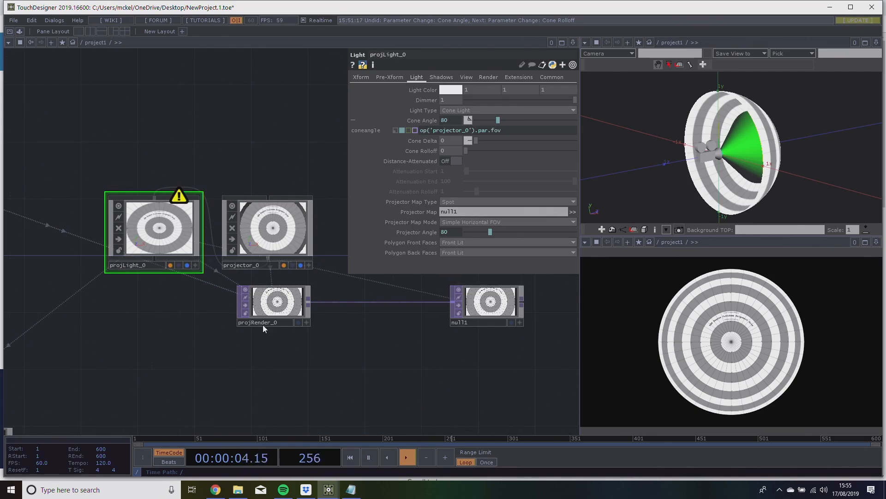
Clear the Lights entry of projRender_0 so its render references no lights.
left_click_drag(155, 167, 304, 162)
scroll(255, 337, "down", 3)
left_click_drag(293, 335, 237, 339)
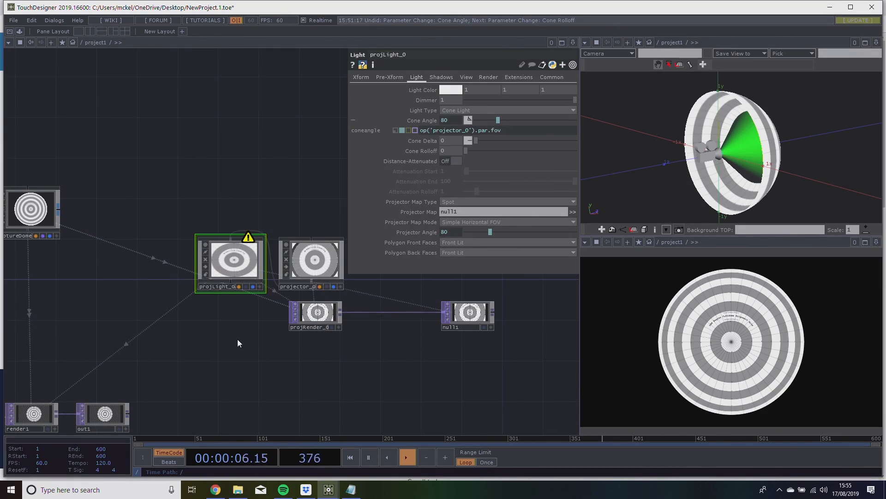
left_click(308, 317)
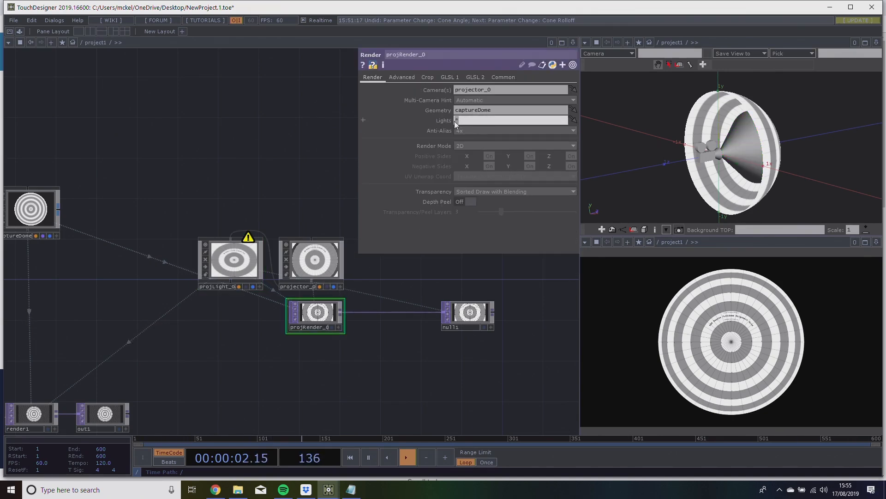
key("BackSpace")
Inspect projLight_0's light settings and reveal the expression behind its Projector Angle.
scroll(281, 216, "up", 4)
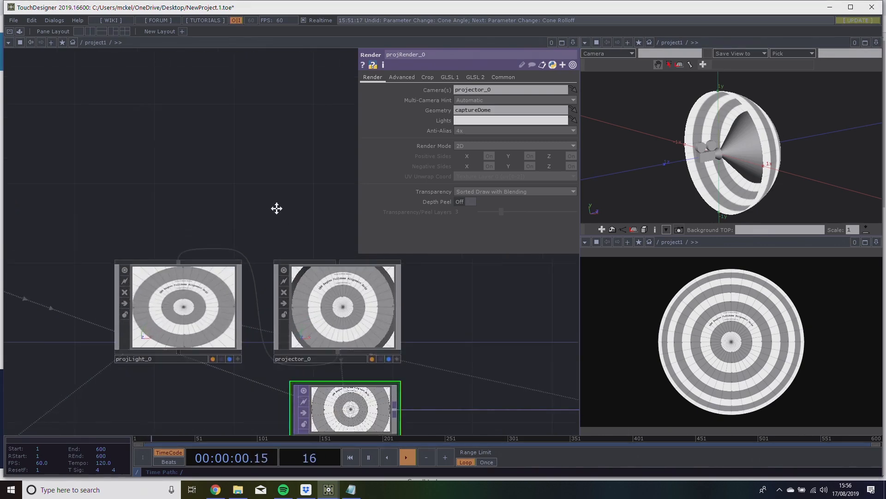
left_click_drag(281, 215, 226, 168)
scroll(159, 247, "down", 2)
left_click(146, 256)
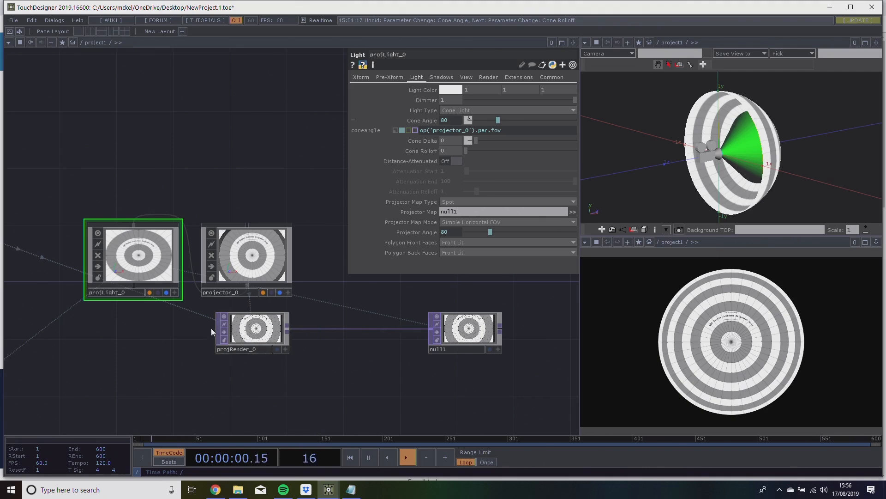
left_click_drag(216, 346, 270, 364)
scroll(281, 328, "down", 3)
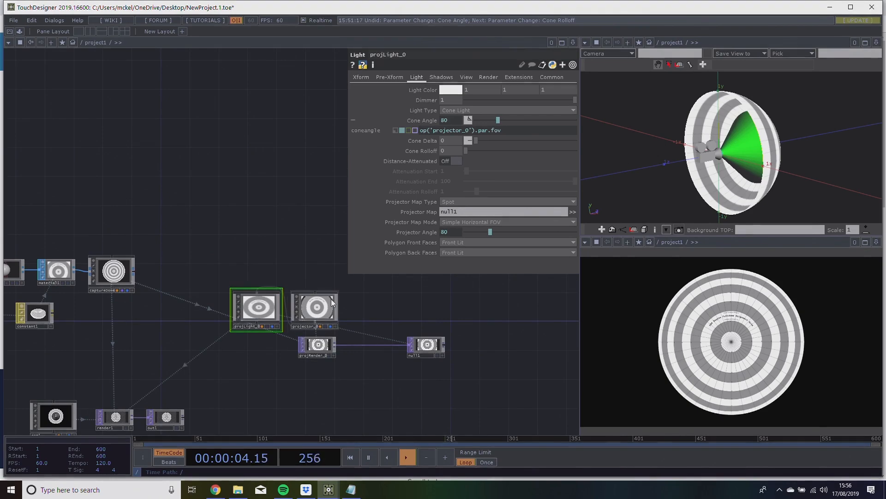
scroll(324, 310, "up", 4)
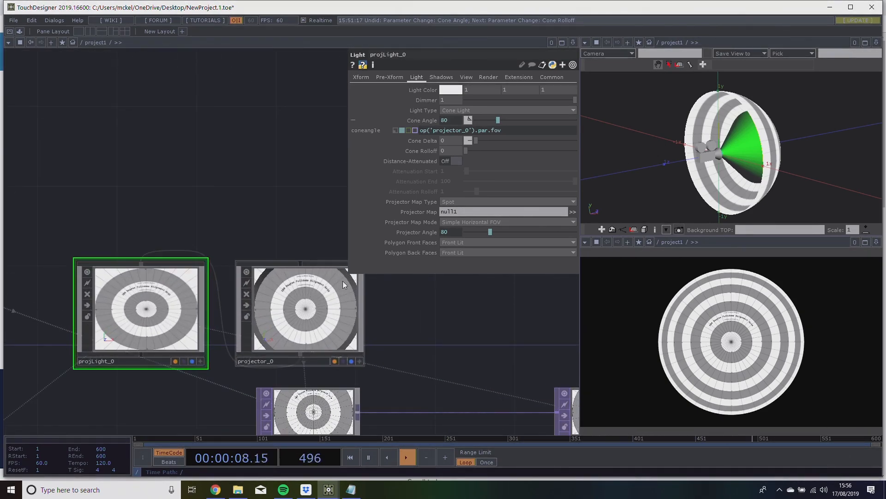
left_click(418, 232)
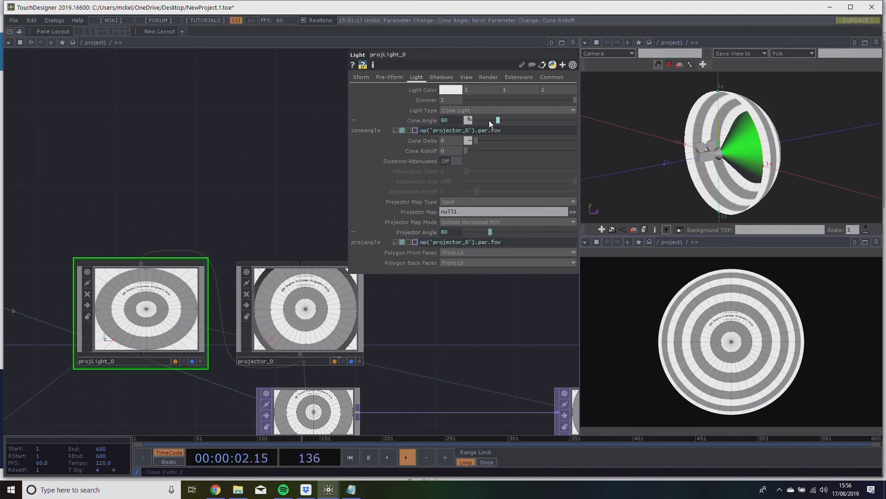
Move the constant1 material node directly above material1 in the capture dome chain.
scroll(295, 113, "down", 5)
left_click_drag(335, 155, 351, 167)
scroll(172, 236, "up", 2)
left_click_drag(203, 153, 88, 185)
scroll(88, 186, "down", 2)
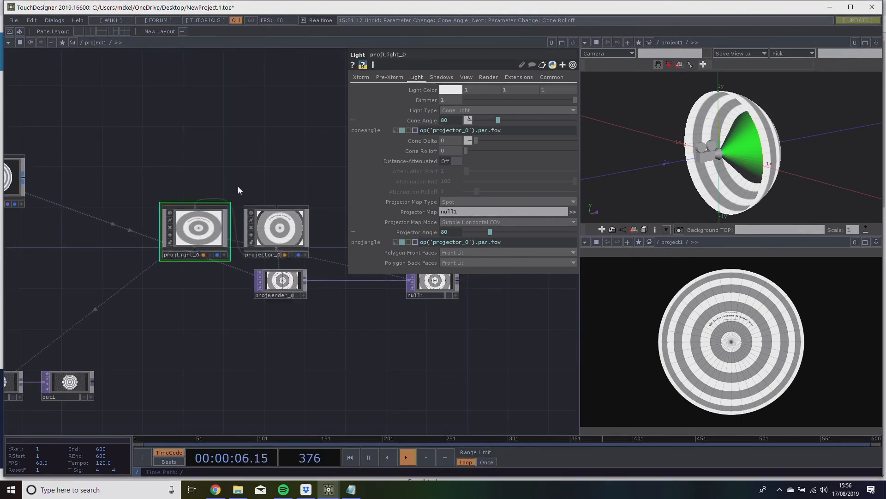
left_click_drag(132, 109, 293, 107)
left_click_drag(226, 208, 171, 220)
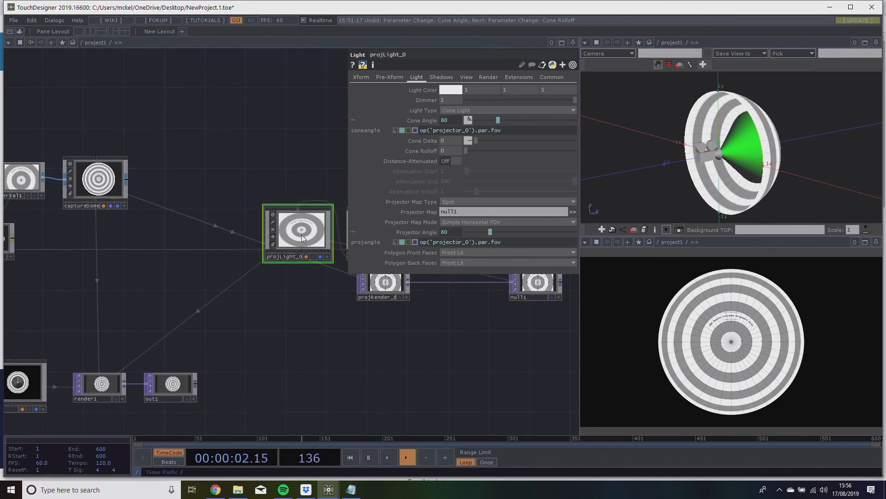
left_click_drag(207, 238, 317, 235)
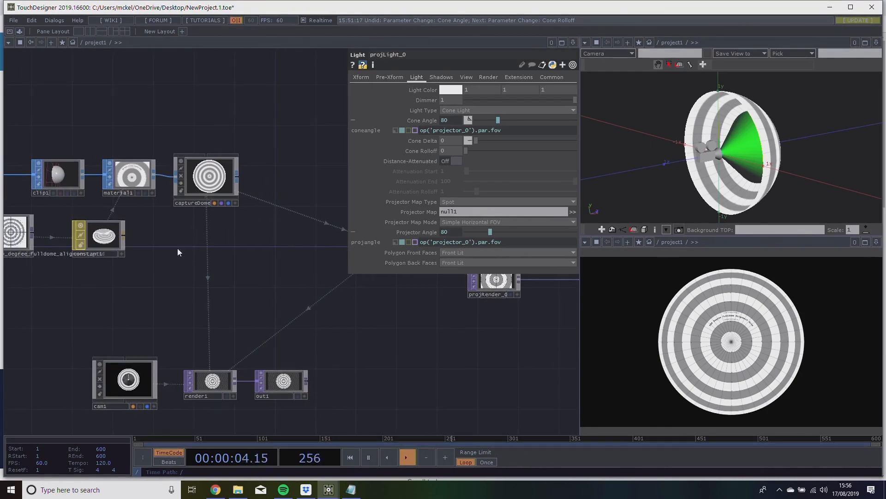
left_click_drag(85, 246, 116, 135)
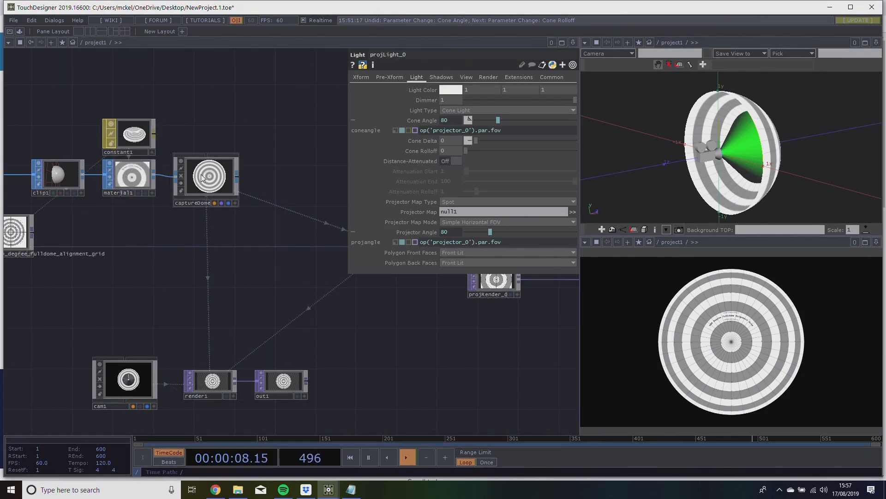
Duplicate constant1, material1 and captureDome together and place the copies below the originals.
right_click_drag(250, 216, 106, 101)
key("ctrl+c")
key("ctrl+v")
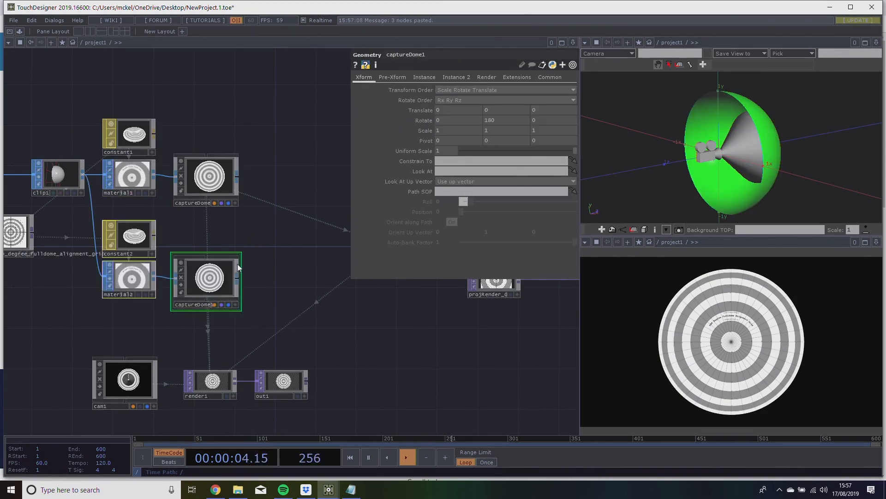
Rename the duplicated dome geometry as mappedDome.
scroll(225, 294, "up", 4)
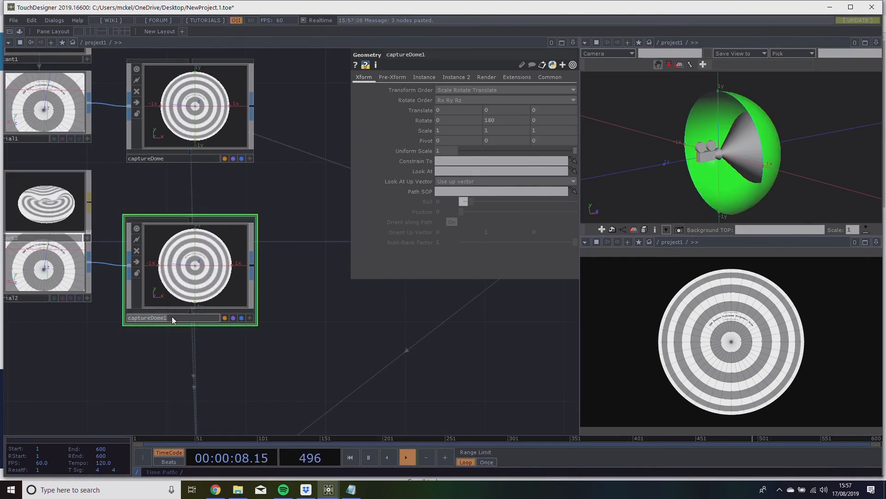
left_click(172, 317)
type("map")
type("pedF")
type("ome")
key("Return")
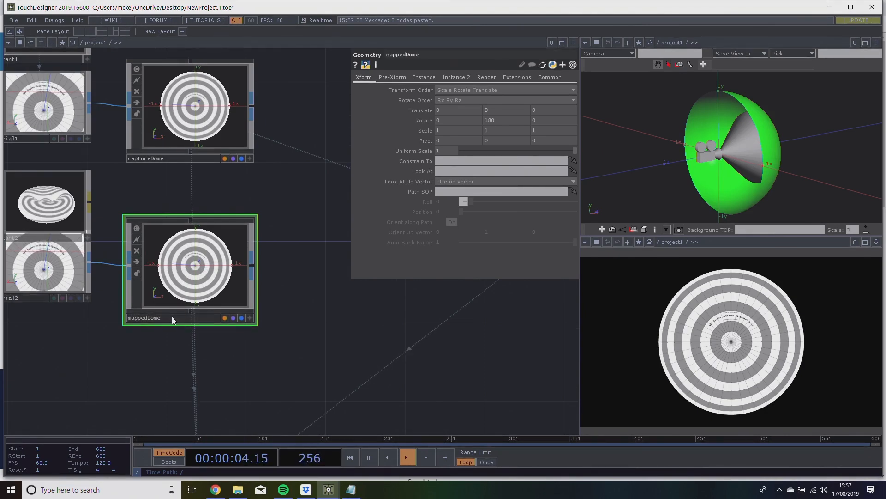
Move the constant2 node below material2 in the mapped dome chain.
scroll(329, 312, "down", 2)
left_click_drag(344, 339, 388, 332)
scroll(330, 313, "down", 2)
left_click_drag(177, 228, 177, 328)
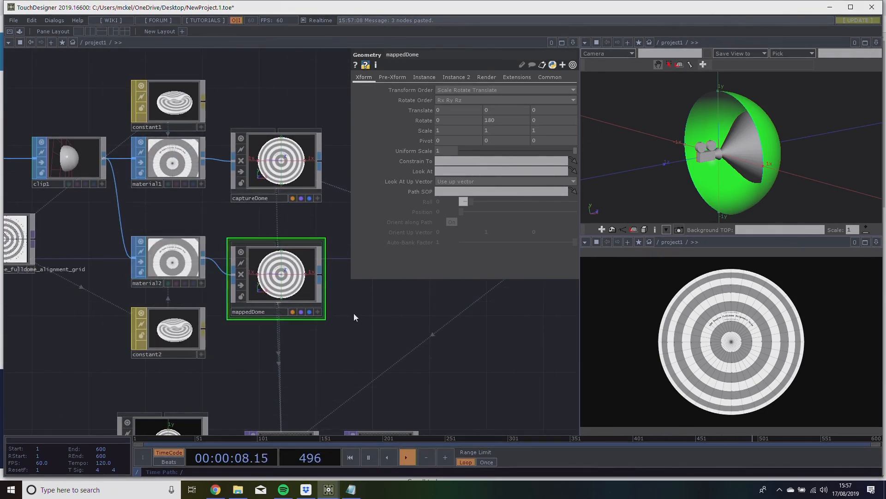
Turn on Apply Projection Maps for the constant2 material.
scroll(356, 316, "down", 3)
scroll(284, 312, "up", 2)
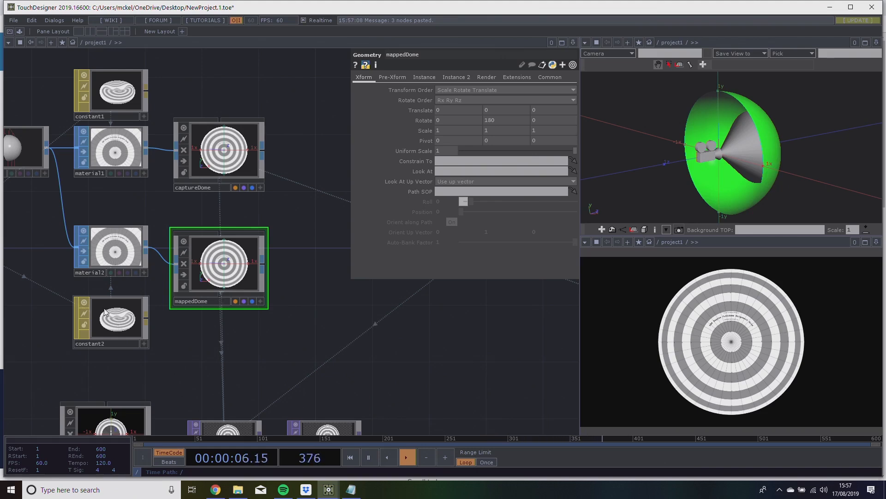
left_click(115, 323)
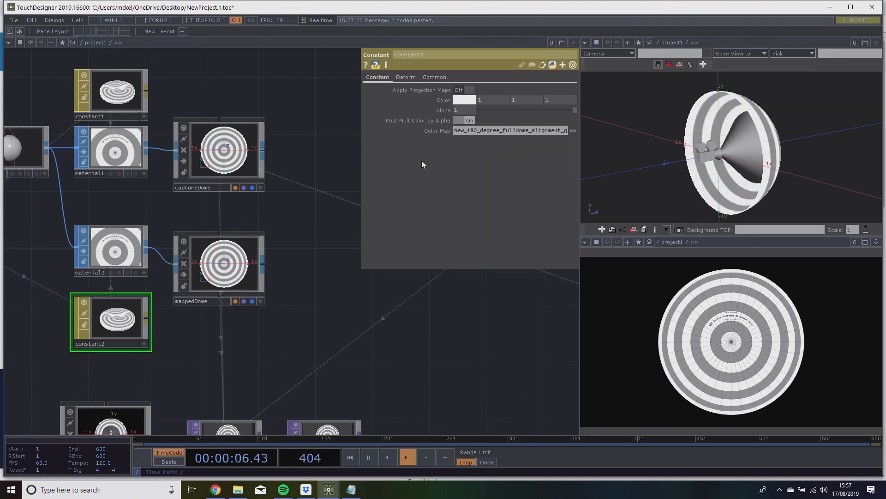
left_click(471, 92)
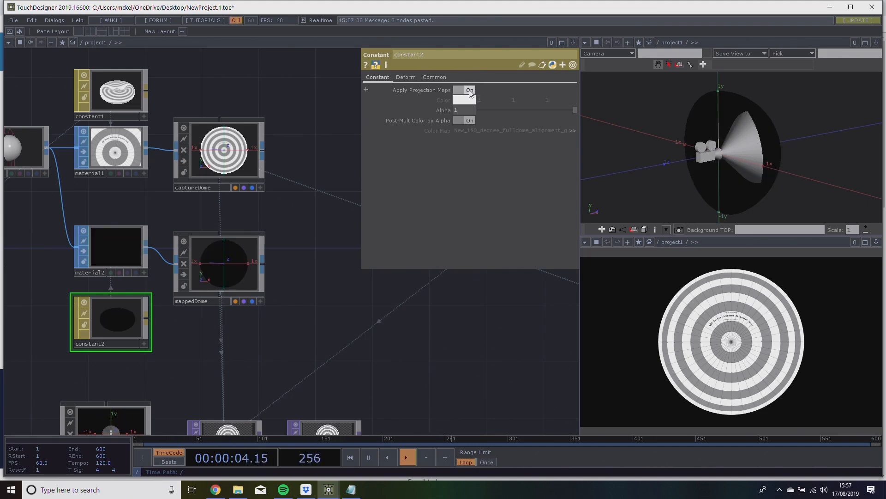
Examine the mapped dome and light cone from another angle in the 3D view, and check projLight_0's Projector Map.
left_click_drag(342, 352, 394, 295)
left_click_drag(671, 178, 705, 174)
left_click_drag(424, 319, 384, 341)
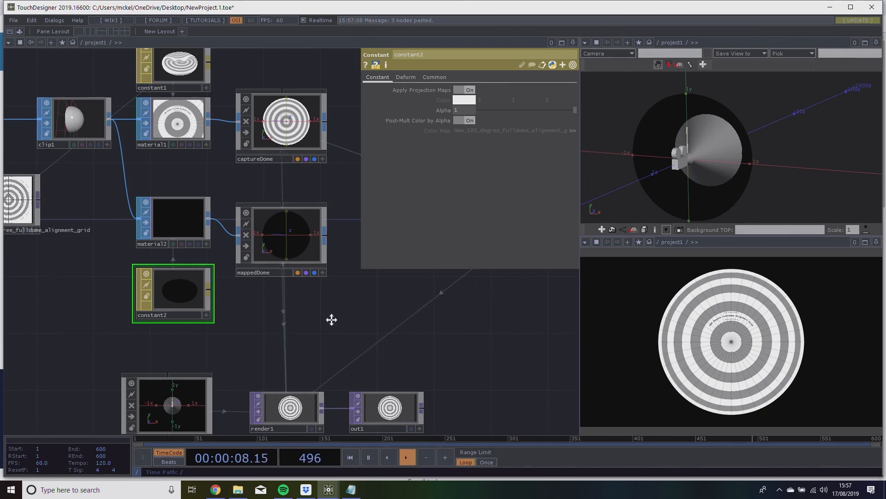
left_click_drag(339, 319, 299, 326)
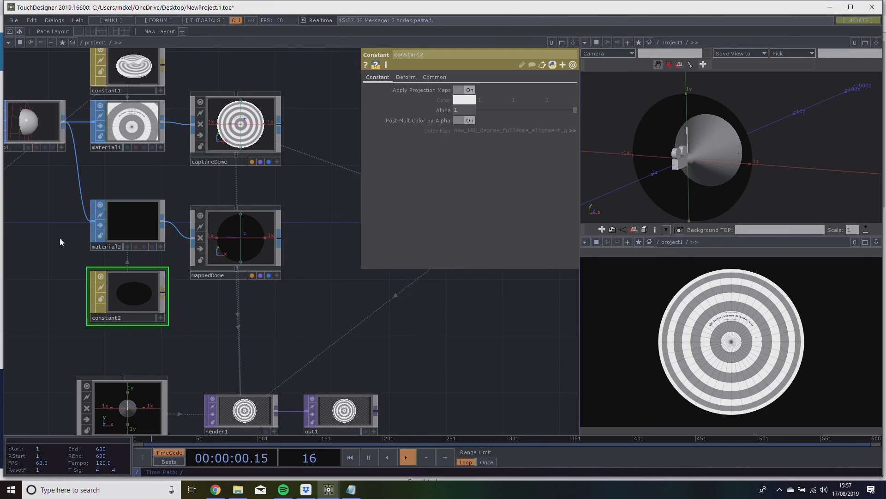
scroll(279, 327, "down", 3)
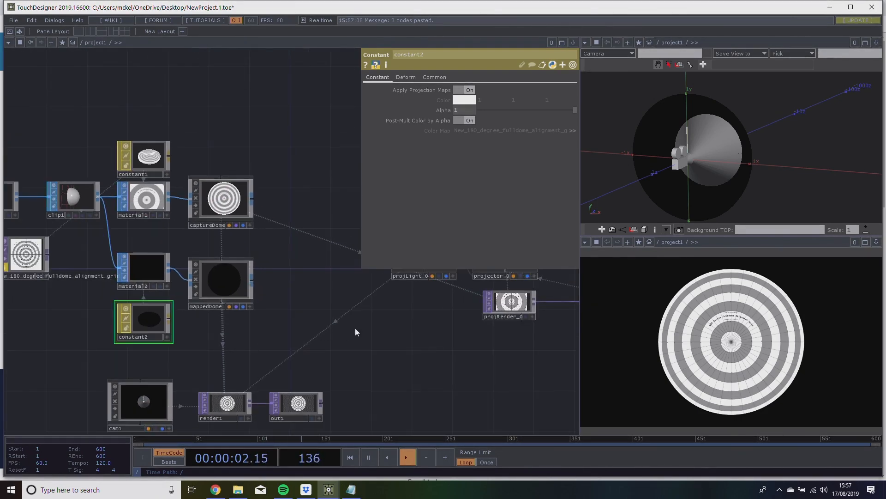
left_click(378, 289)
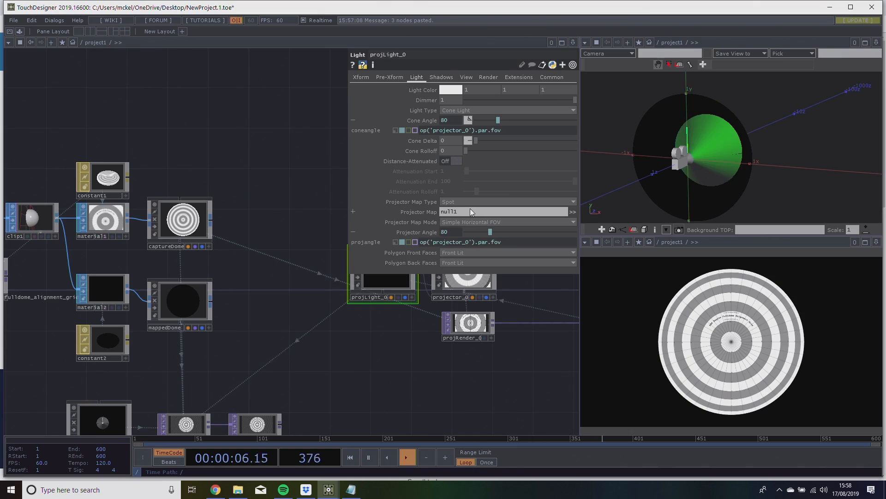
Set render1's Geometry to mappedDome only.
left_click_drag(323, 384, 388, 321)
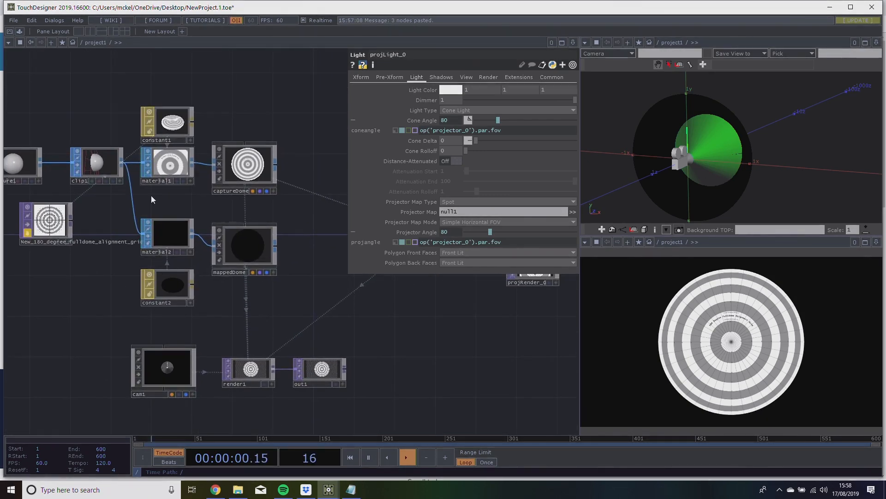
left_click_drag(274, 332, 287, 302)
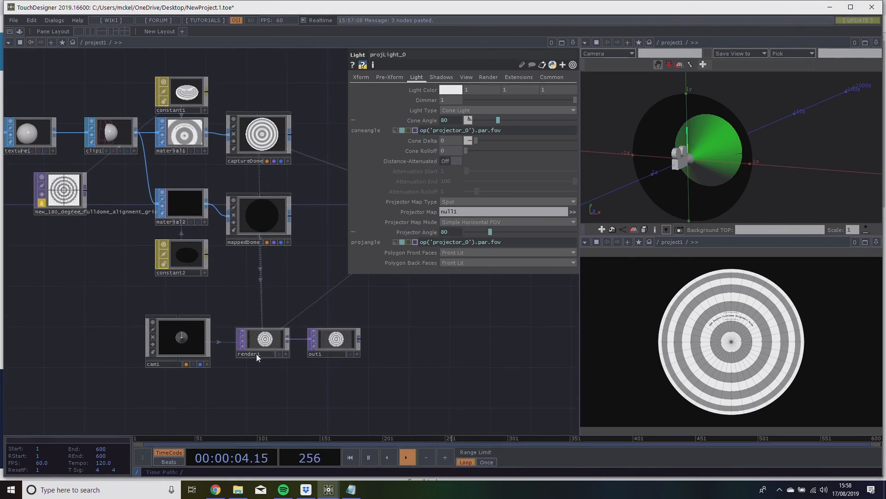
mouse_move(259, 340)
left_mouse_down()
mouse_move(249, 332)
mouse_move(269, 332)
mouse_move(270, 350)
left_mouse_up()
left_click(271, 350)
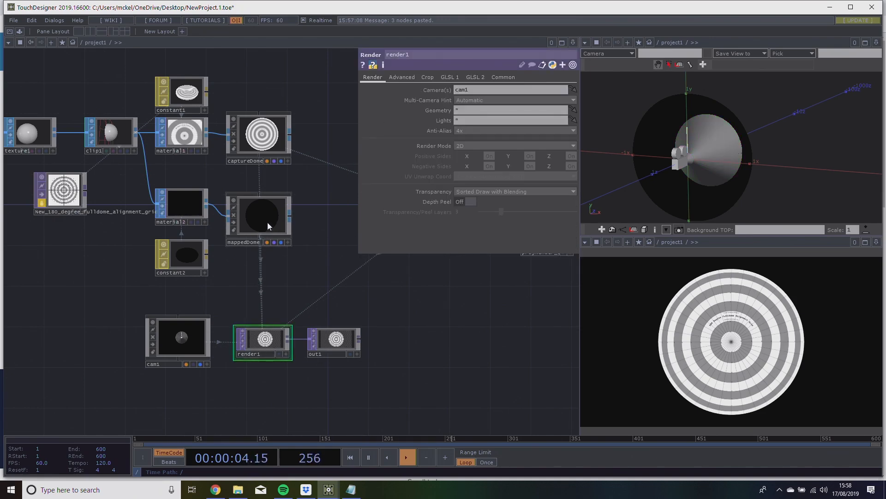
left_click_drag(267, 227, 470, 109)
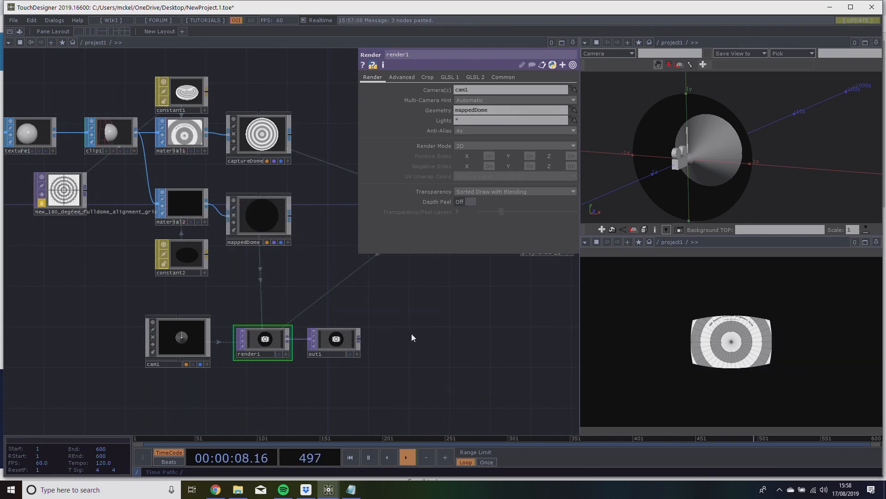
Review the node chains of both domes and open material1's parameters to check its assigned material.
left_click_drag(411, 326, 401, 348)
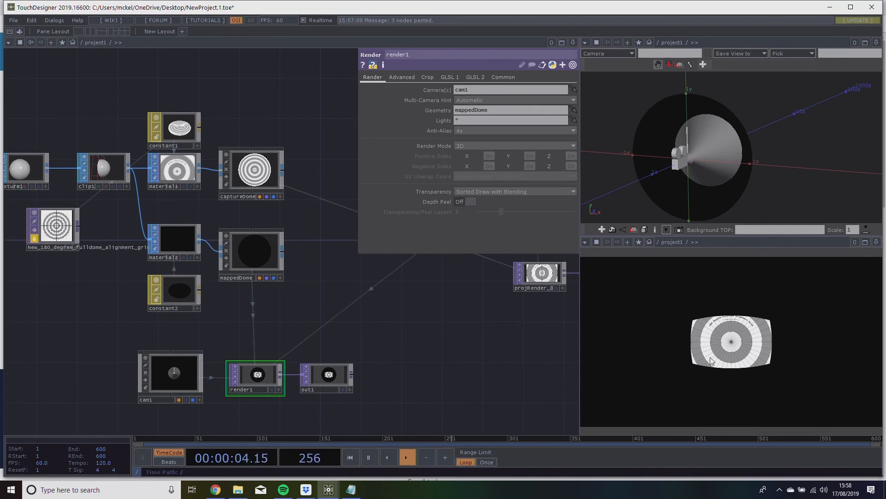
scroll(231, 332, "up", 3)
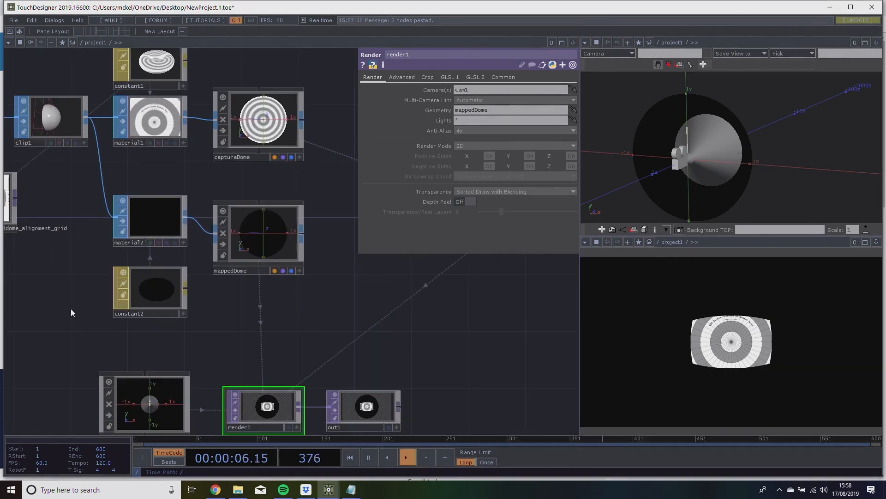
scroll(249, 335, "up", 2)
left_click_drag(237, 323, 233, 387)
scroll(277, 353, "down", 1)
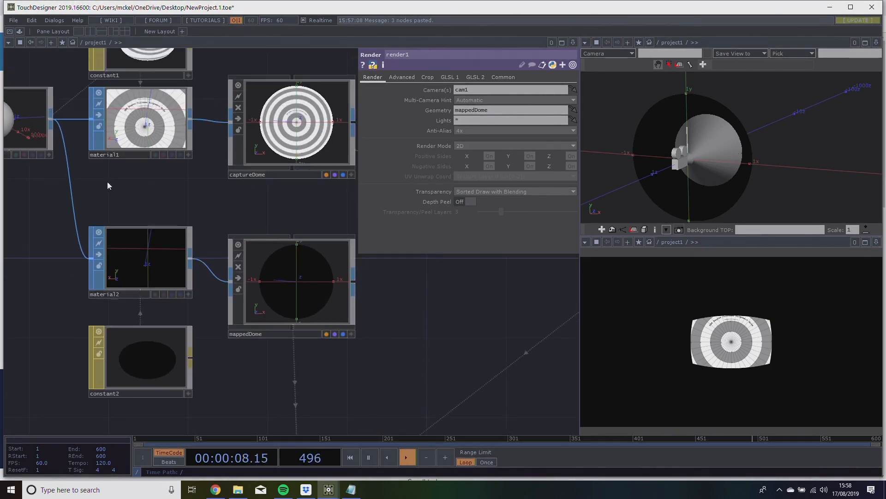
left_click_drag(174, 185, 184, 248)
left_click(156, 188)
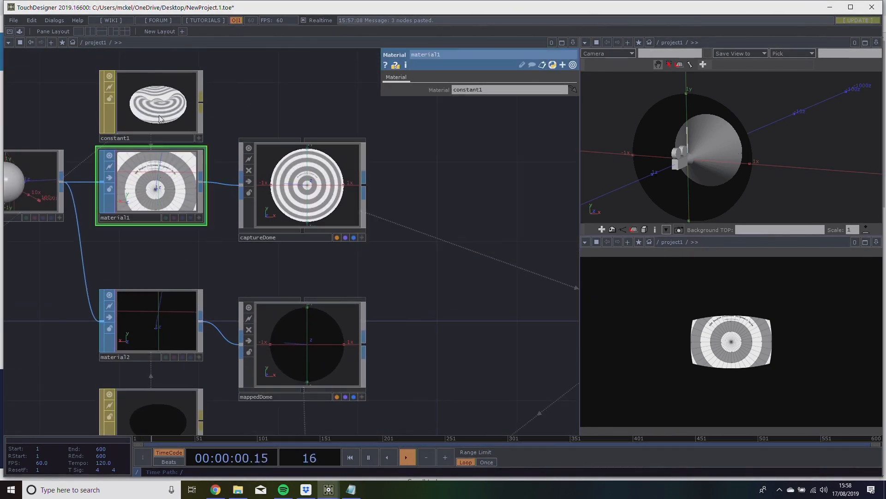
Review the parameters of constant1, mappedDome and constant2 to compare the materials assigned to the two domes.
left_click(159, 129)
left_click(265, 148)
left_click_drag(409, 279, 355, 150)
left_click(225, 235)
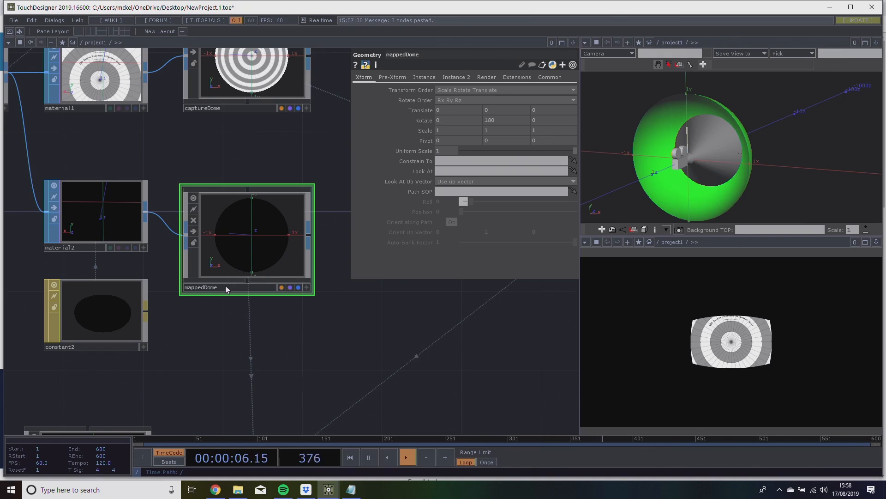
left_click_drag(218, 332, 264, 331)
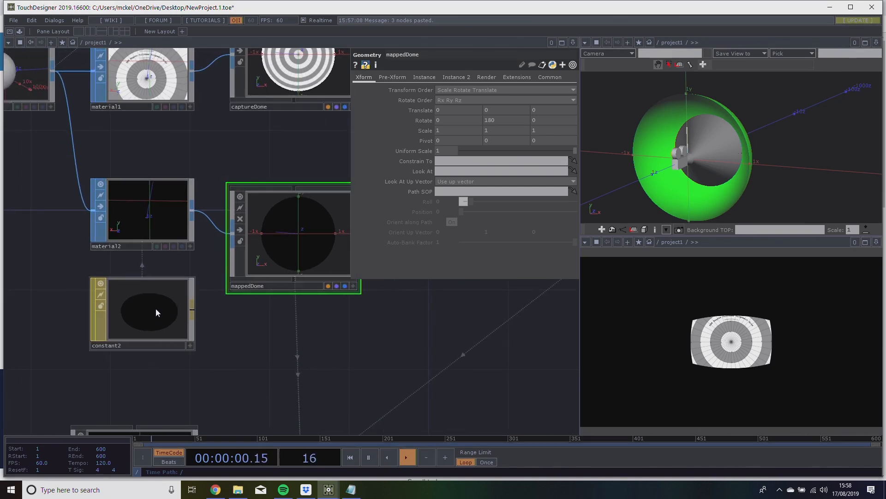
left_click(156, 296)
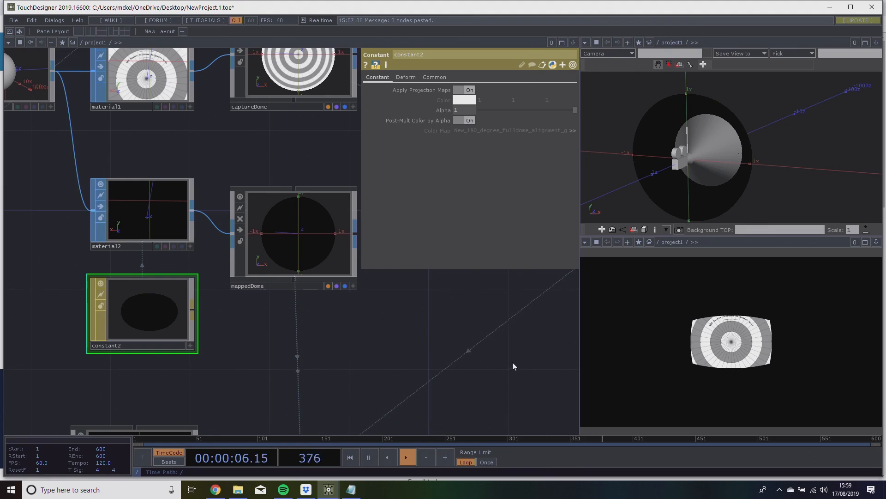
left_click_drag(441, 315, 425, 315)
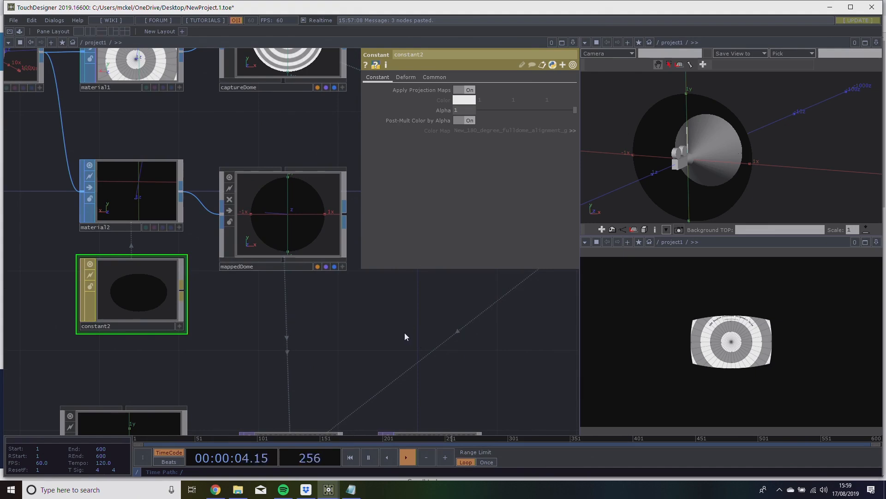
Examine how both domes connect to the renders, checking render1's Geometry and Lights and constant2's Apply Projection Maps.
scroll(394, 340, "down", 5)
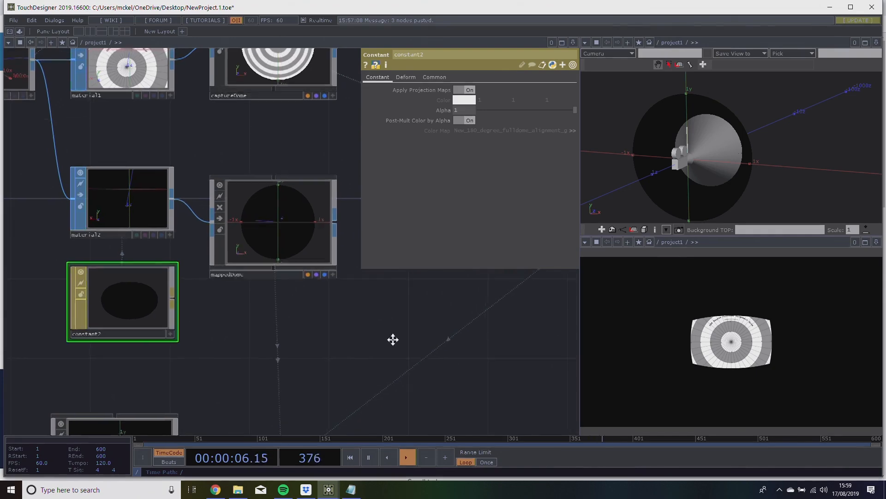
scroll(394, 340, "down", 2)
left_click_drag(393, 340, 264, 324)
scroll(238, 325, "up", 3)
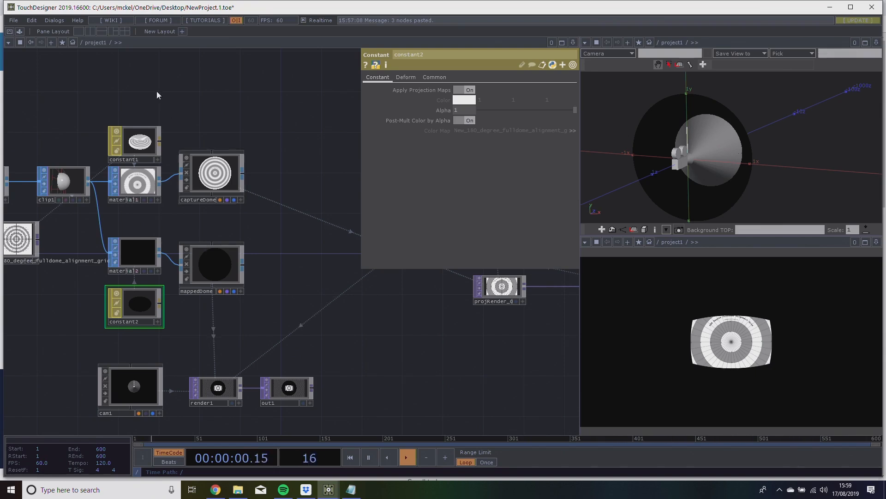
left_click_drag(117, 111, 251, 221)
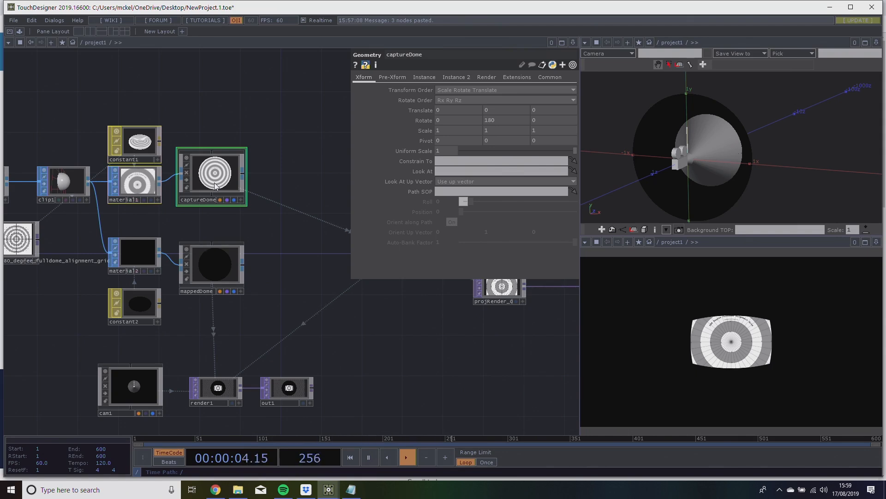
left_click(137, 314)
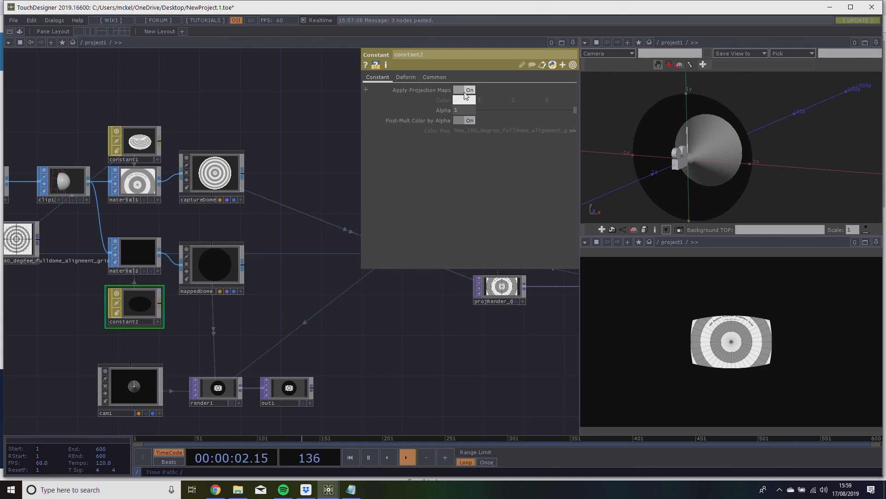
left_click(225, 390)
left_click_drag(225, 352, 226, 350)
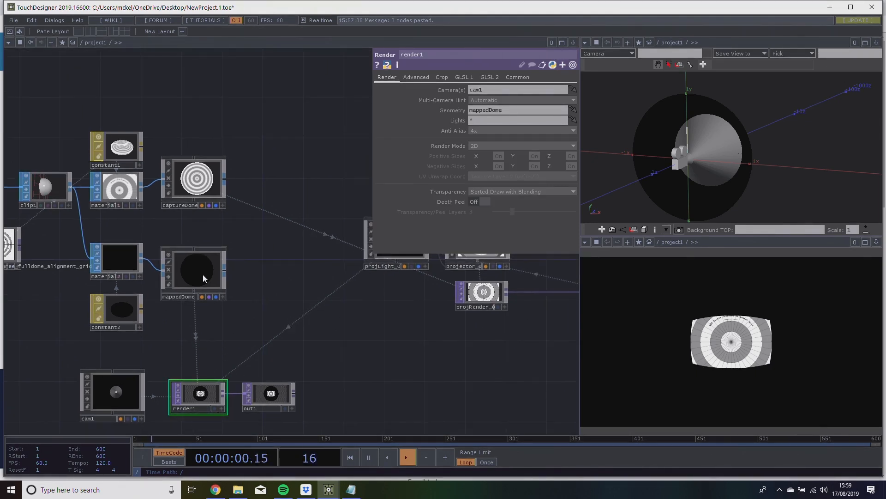
left_click_drag(199, 272, 208, 271)
left_click_drag(170, 301, 181, 320)
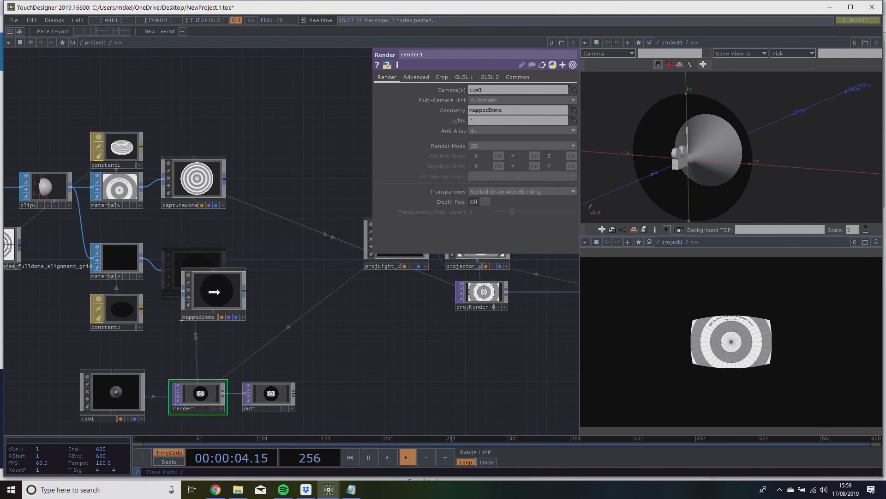
left_click_drag(181, 320, 490, 112)
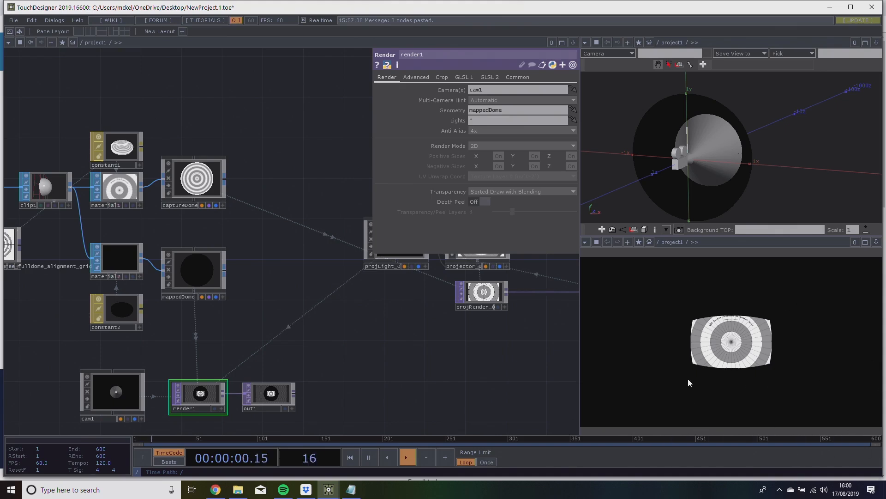
left_click(135, 306)
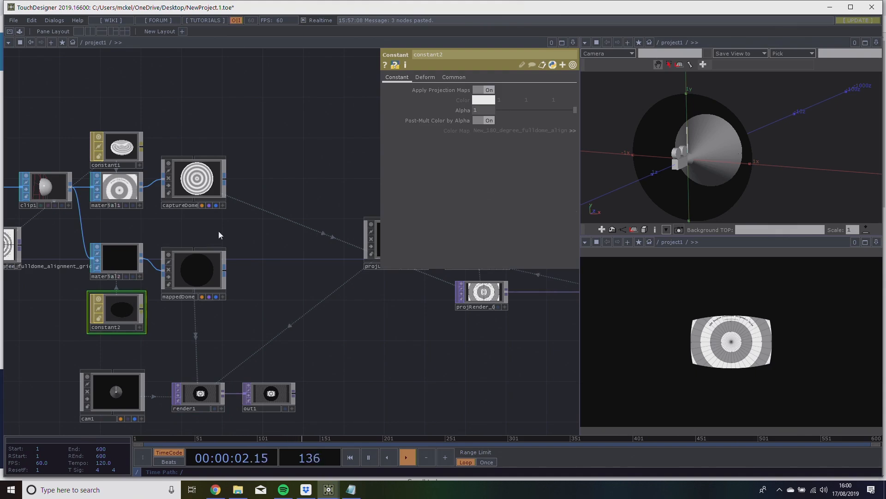
left_click(489, 90)
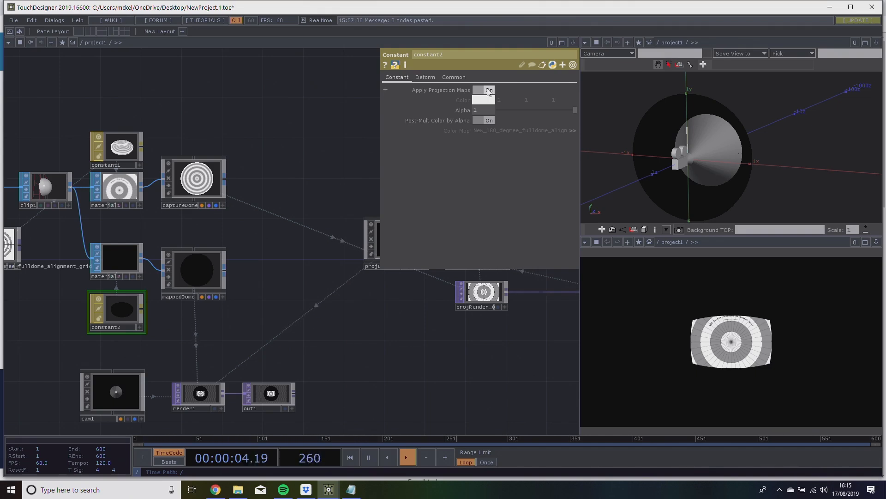
Check projLight_0's parameters, and set projector_0's Translate X to 0.9 and Rotate Y to 61.
left_click_drag(332, 160, 249, 178)
left_click(303, 271)
left_click_drag(325, 129, 200, 273)
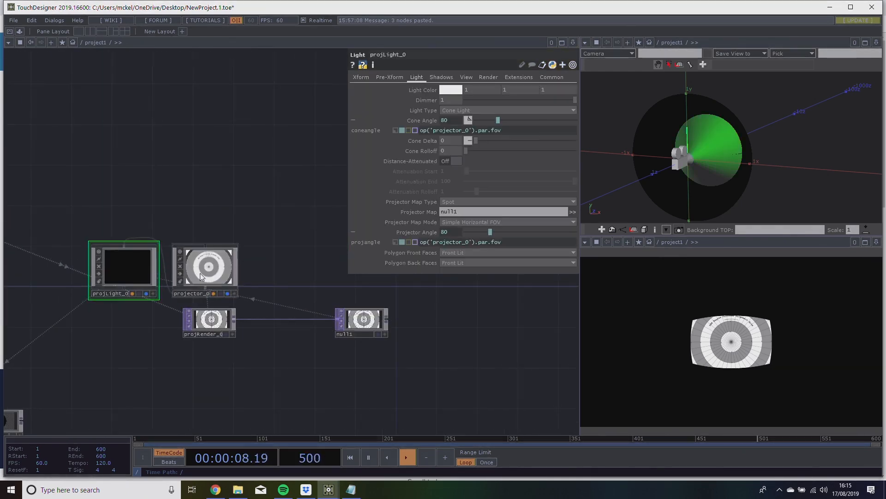
left_click(200, 272)
left_click(370, 77)
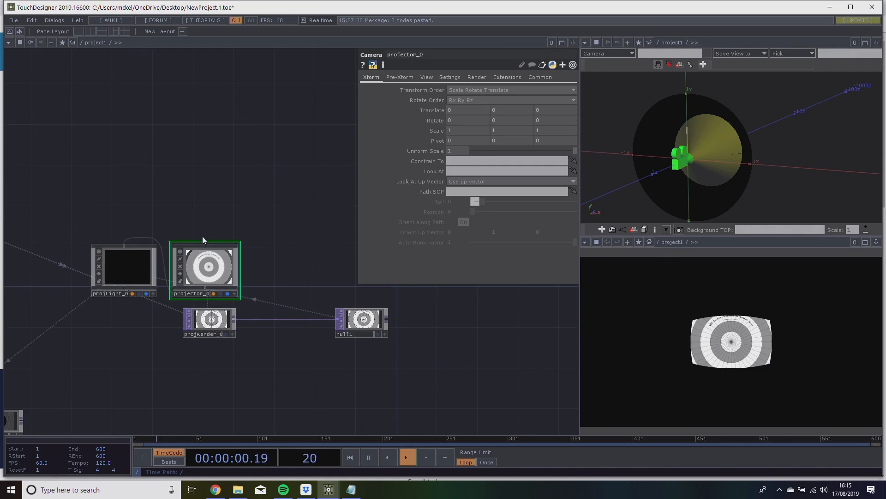
scroll(189, 292, "up", 5)
middle_click_drag(467, 111, 479, 96)
left_click_drag(778, 171, 757, 152)
middle_click_drag(467, 120, 498, 109)
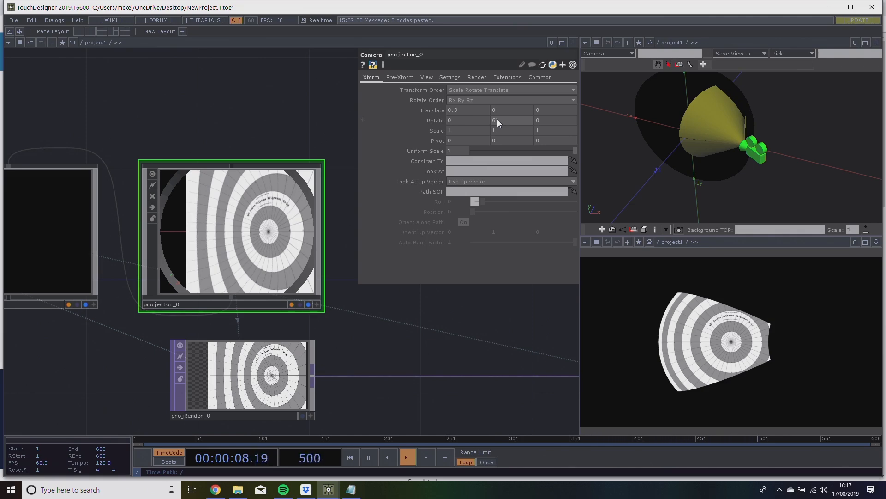
Move null1 farther away from projRender_0 to make room between the two nodes.
left_click_drag(391, 309, 237, 239)
scroll(157, 242, "down", 3)
scroll(238, 240, "up", 2)
scroll(224, 250, "down", 3)
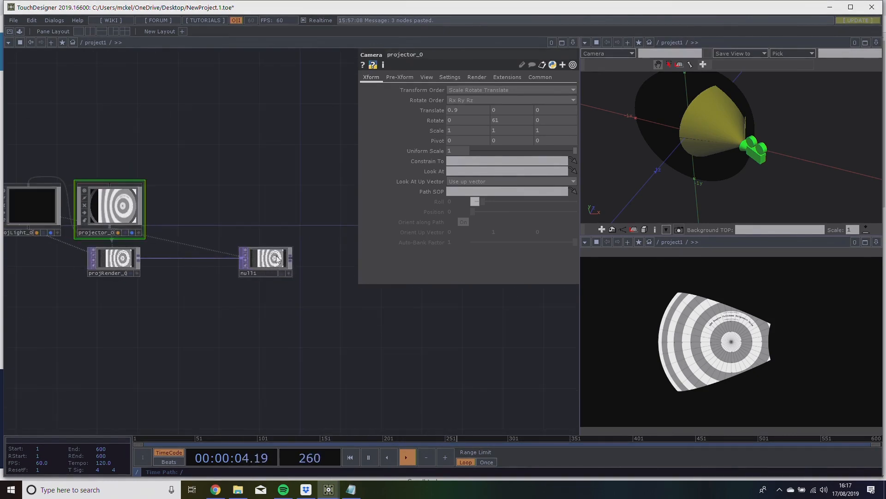
left_click_drag(277, 258, 485, 263)
left_click_drag(248, 261, 162, 273)
scroll(184, 248, "up", 3)
scroll(194, 240, "down", 4)
scroll(228, 228, "up", 3)
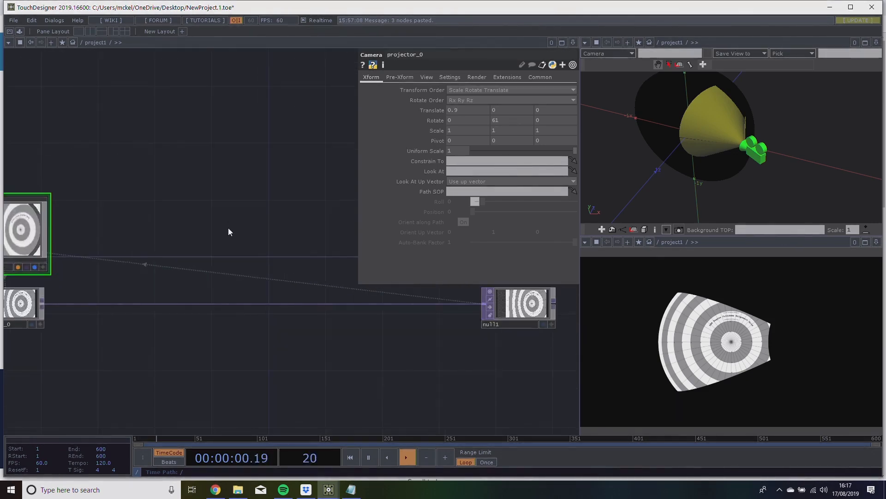
left_click_drag(228, 232, 352, 196)
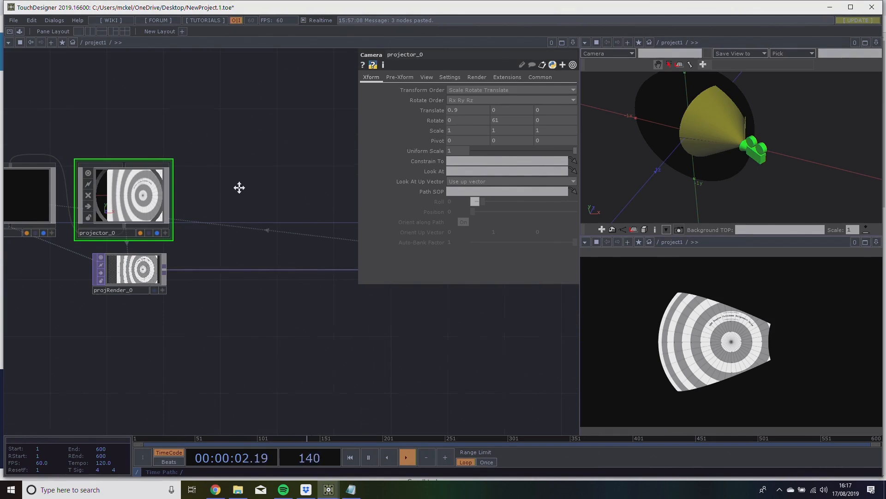
left_click_drag(176, 263, 285, 232)
scroll(285, 231, "down", 4)
left_click_drag(217, 289, 63, 269)
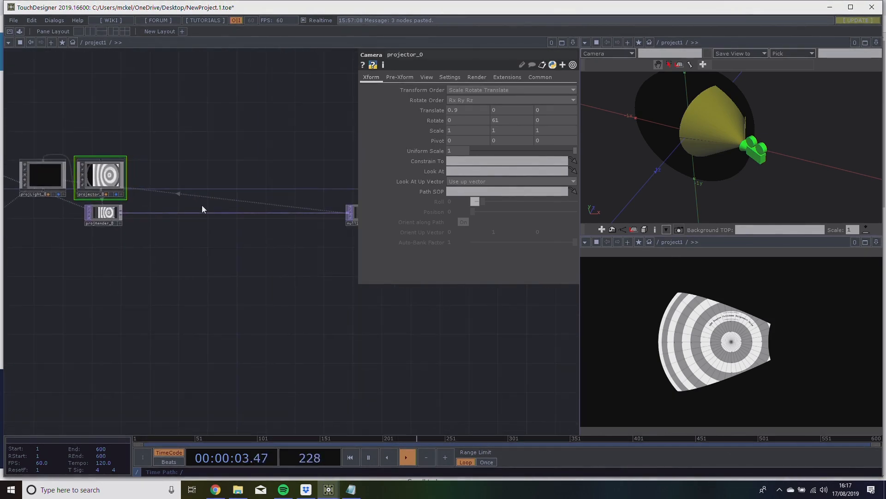
Insert a Channel Mix TOP on the connection between projRender_0 and null1.
right_click(168, 212)
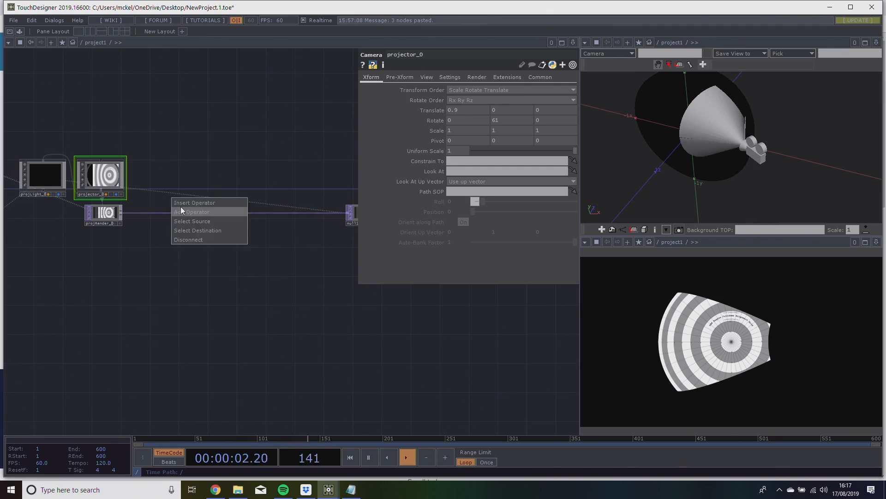
left_click(181, 204)
type("chen")
key("BackSpace")
key("BackSpace")
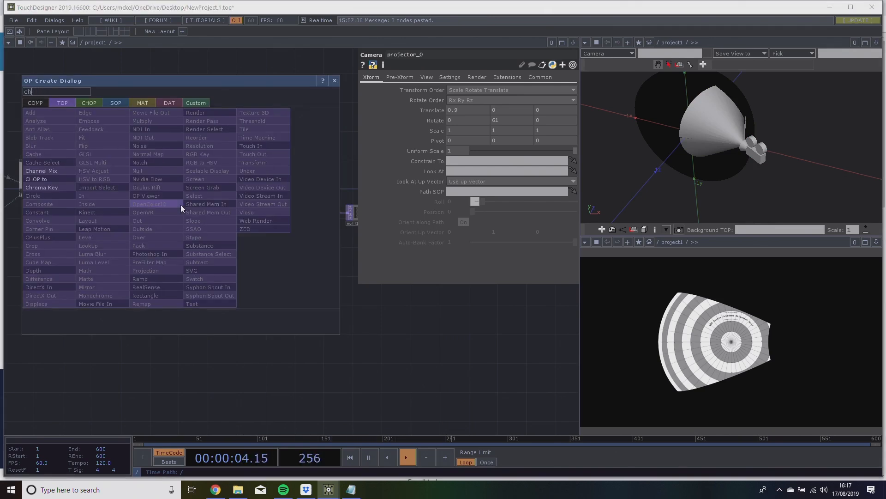
left_click(61, 170)
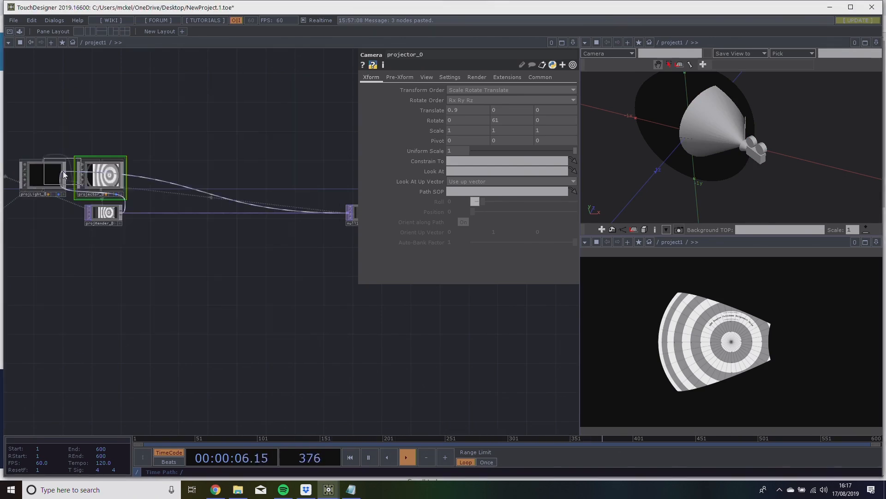
left_click(217, 210)
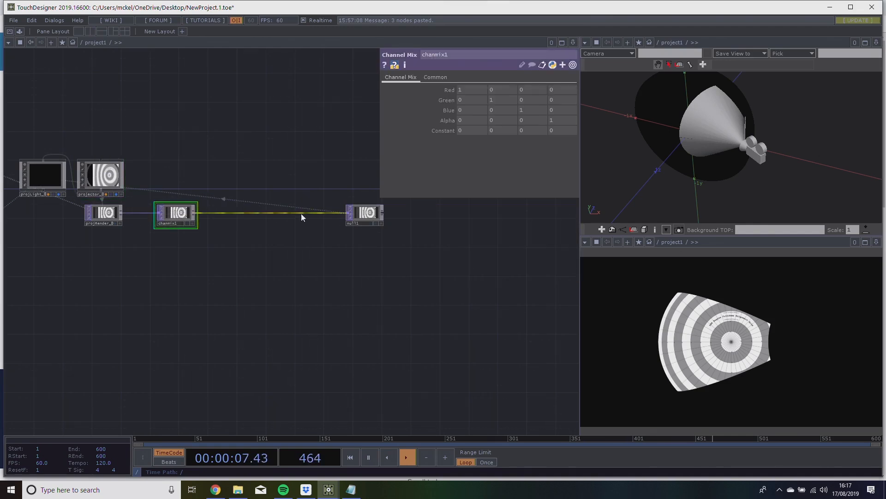
Tint chanmix1 blue by setting its first Red value to 0 and its second Green value to .5.
right_click(234, 212)
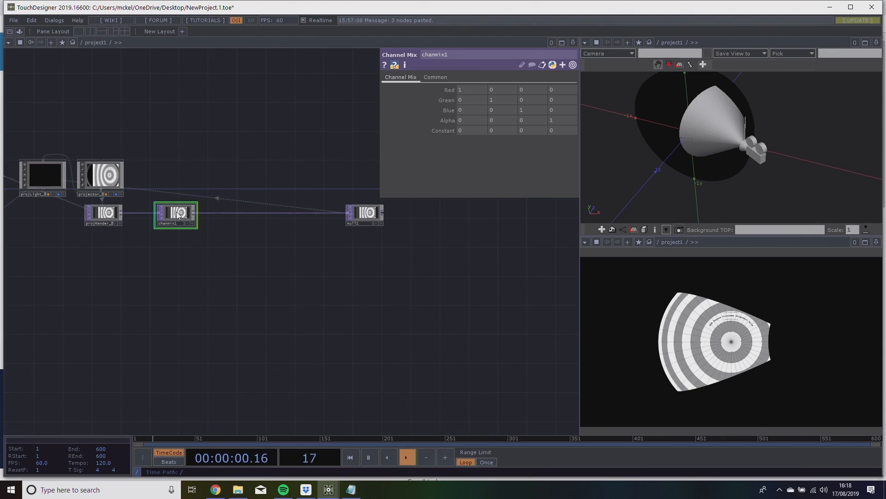
mouse_move(450, 95)
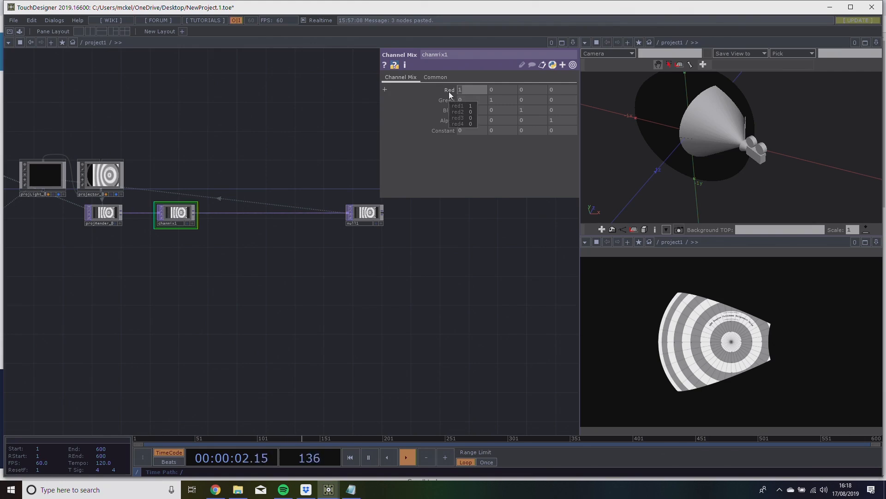
left_click(495, 100)
type(".5")
key("Return")
left_click_drag(320, 285, 369, 292)
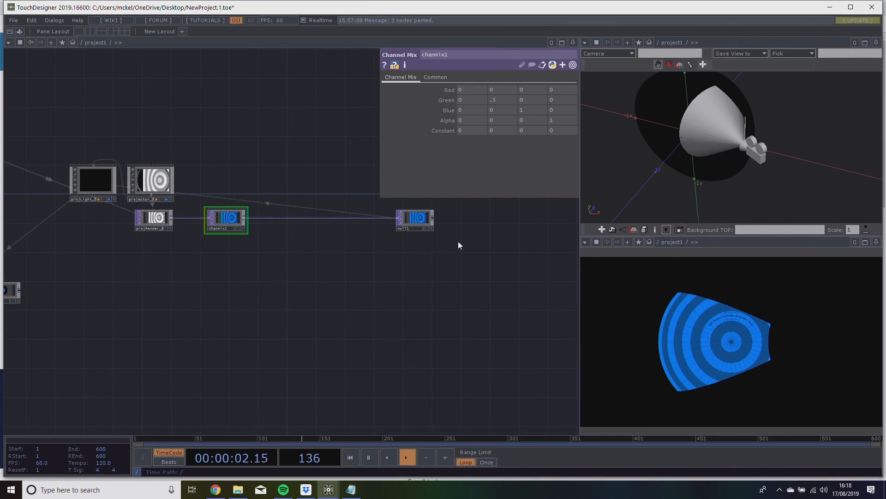
Move null1 closer to chanmix1 and duplicate the five-node chain from projLight_0 to null1 below the original.
left_click_drag(421, 222, 370, 223)
right_click_drag(379, 237, 70, 156)
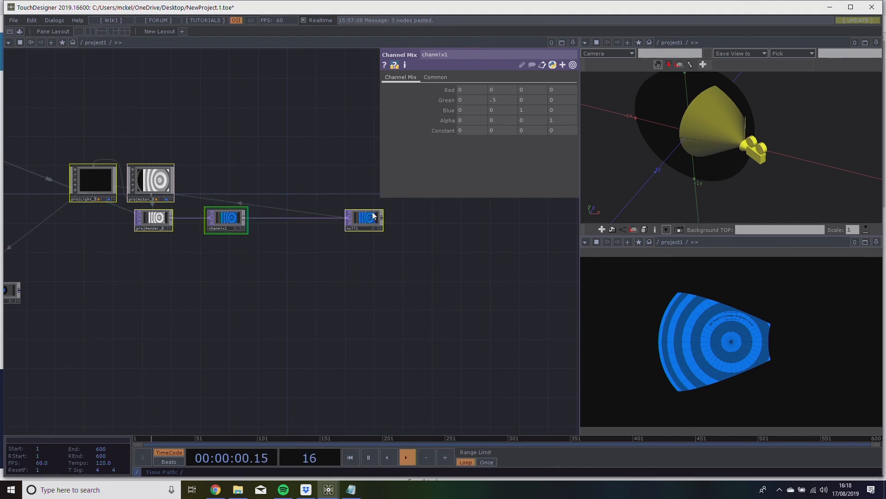
key("ctrl+v")
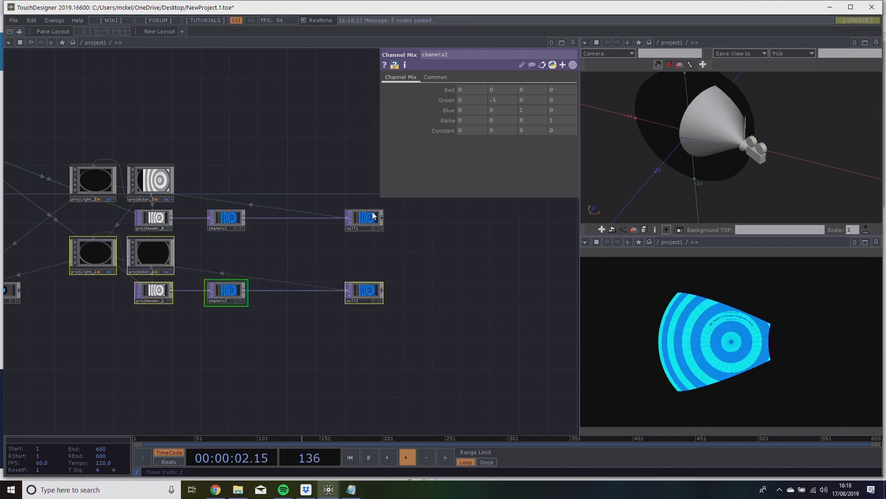
left_click_drag(358, 275, 390, 273)
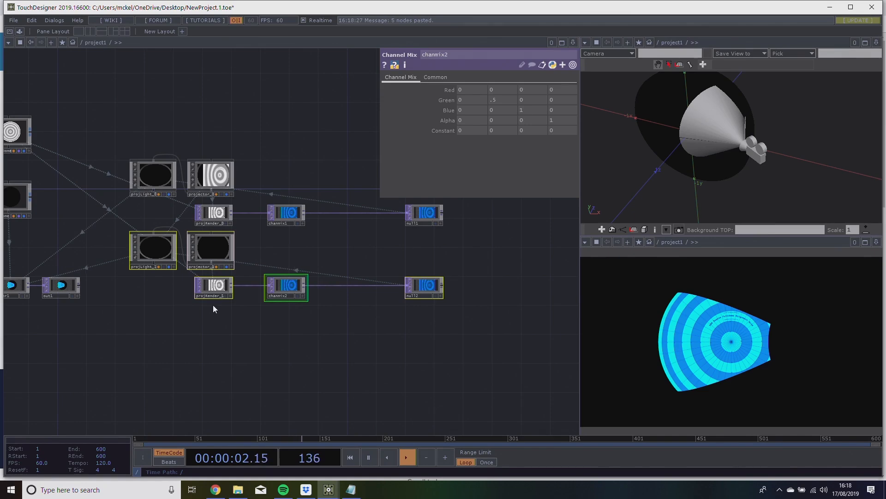
left_click(390, 406)
Tint chanmix2 orange by setting its first Red value to 1 and its third Blue value to 0.
left_click_drag(395, 250, 415, 227)
middle_click_drag(406, 231, 323, 183)
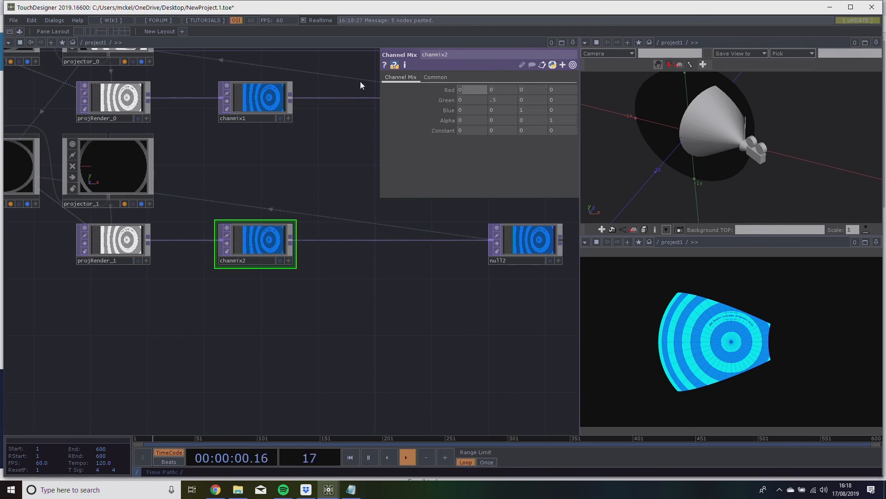
type("1")
left_click(498, 100)
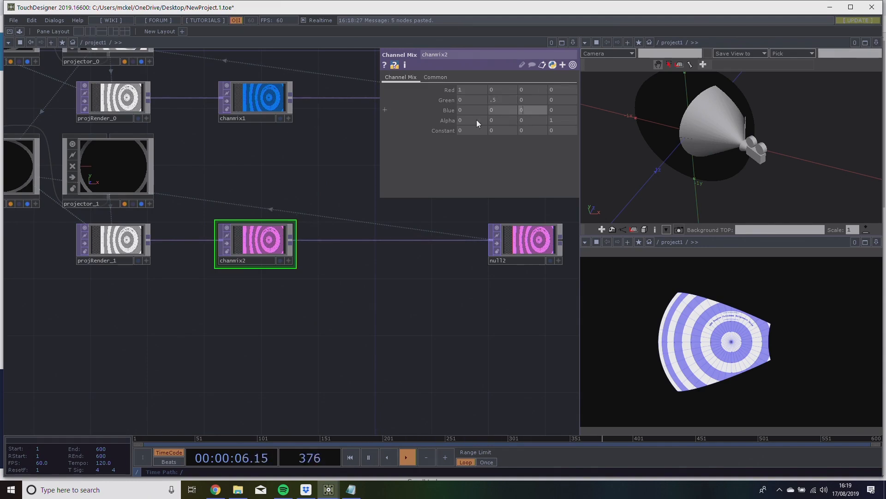
key("Return")
left_click_drag(338, 147, 357, 151)
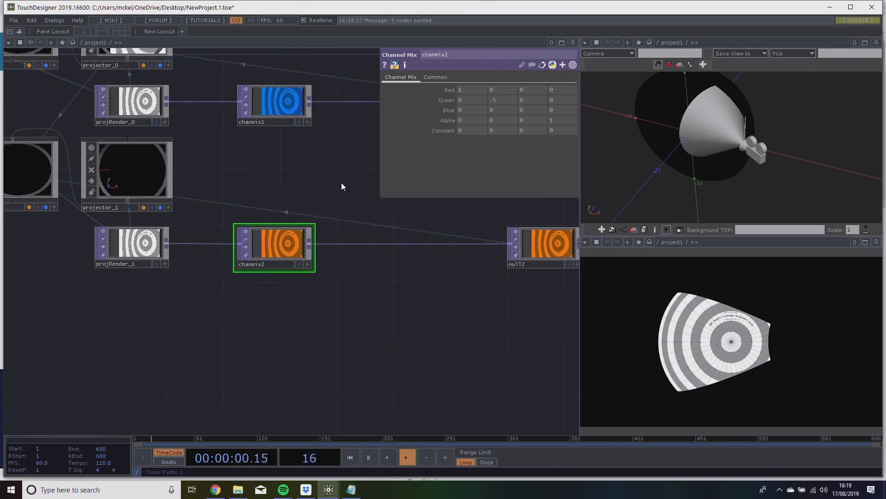
Examine the transform values of projector_0 and the render settings of projRender_0 in the first projector chain.
scroll(338, 176, "down", 3)
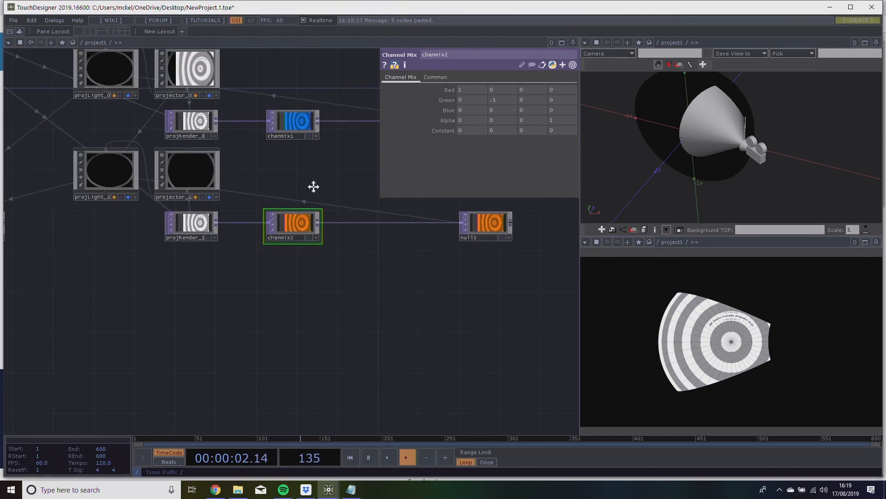
right_click_drag(513, 293, 26, 194)
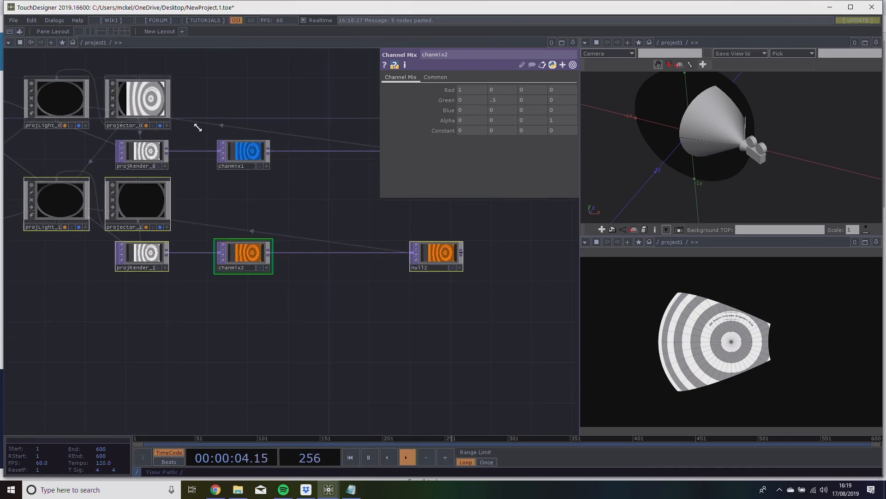
left_click_drag(272, 113, 248, 148)
left_click(145, 137)
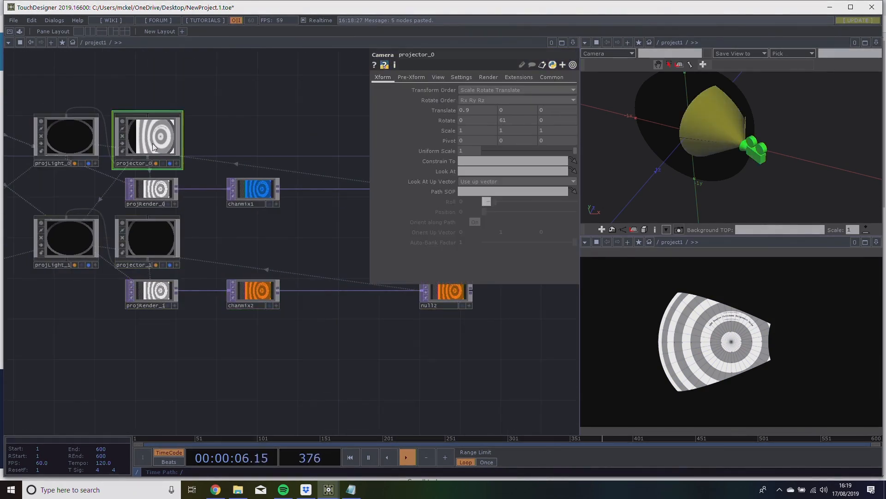
left_click(50, 123)
left_click(150, 189)
left_click_drag(273, 144, 220, 148)
left_click_drag(252, 227, 287, 243)
scroll(261, 217, "down", 3)
scroll(365, 254, "up", 3)
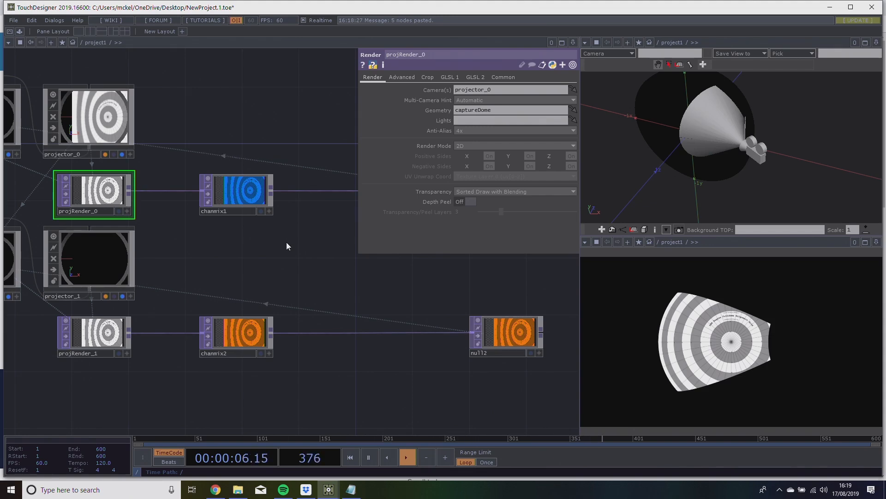
left_click_drag(287, 242, 317, 234)
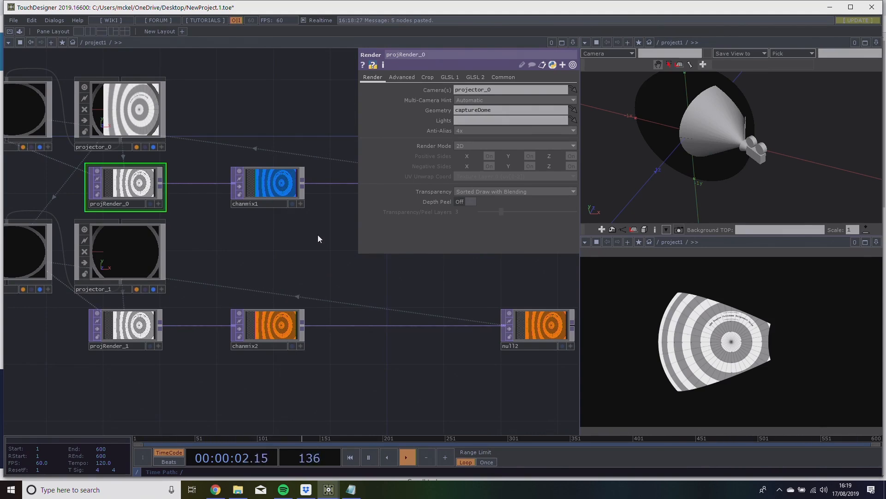
Place projector_1 opposite projector_0 by setting its X translation to -0.9 and its Y rotation to -61.
left_click(129, 249)
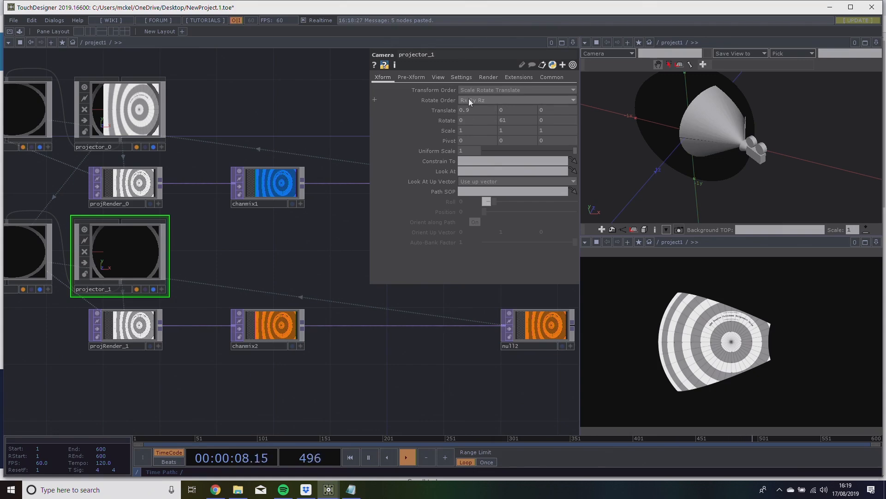
left_click_drag(480, 111, 411, 111)
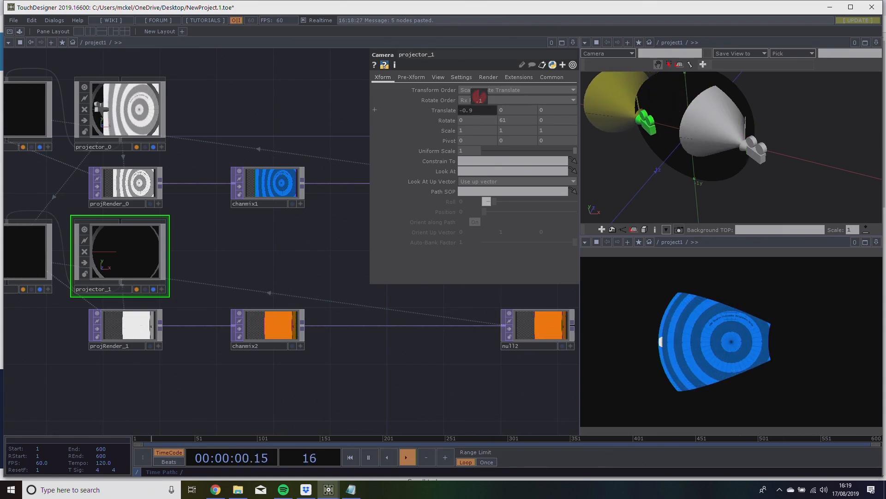
left_click_drag(510, 121, 459, 111)
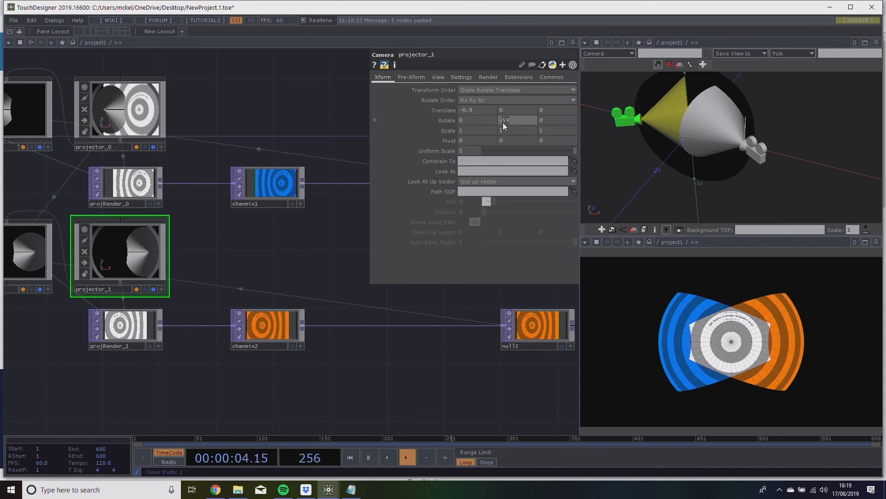
type("1")
left_click(306, 251)
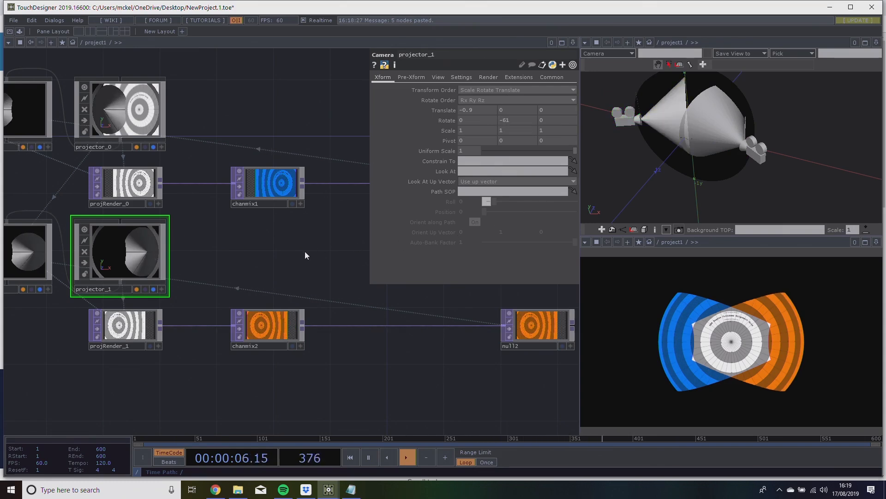
mouse_move(730, 145)
left_mouse_down()
mouse_move(732, 132)
mouse_move(696, 108)
mouse_move(710, 140)
mouse_move(706, 123)
mouse_move(716, 133)
left_mouse_up()
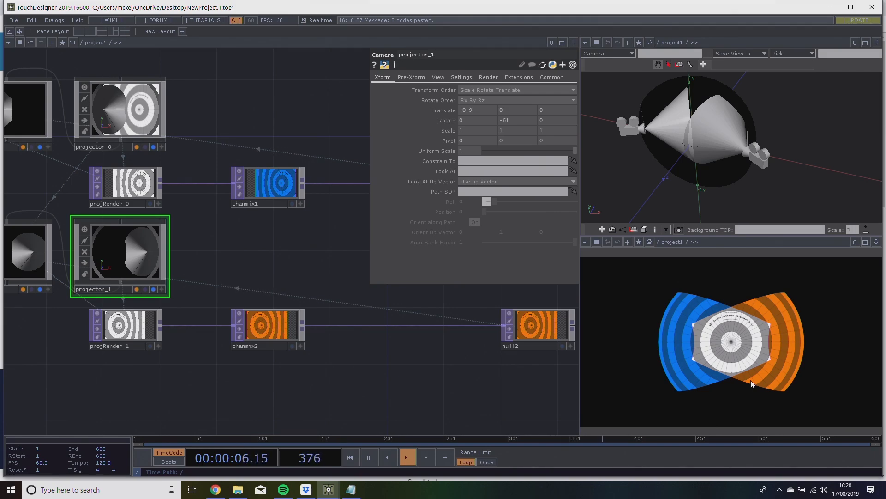
Move the whole second projector chain, from projLight_1 to null2, further below the first chain.
scroll(267, 266, "down", 10)
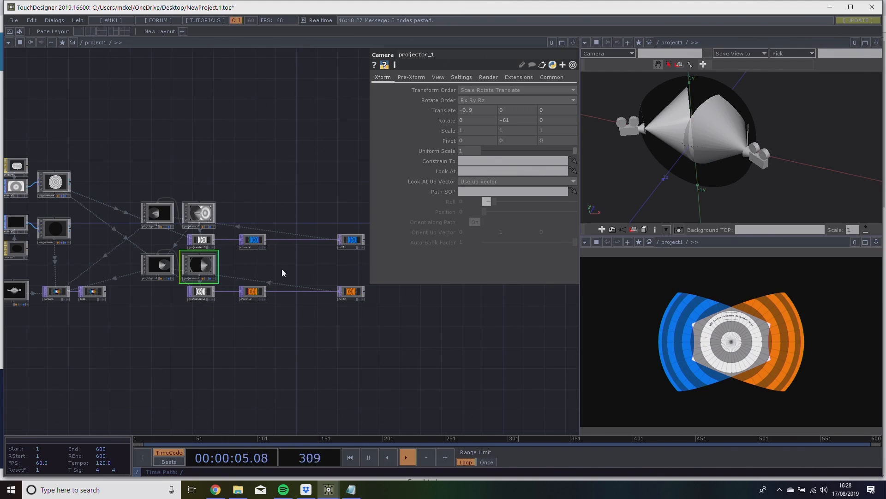
right_click_drag(316, 294, 152, 259)
left_click_drag(150, 261, 138, 380)
left_click_drag(249, 292, 163, 329)
left_click_drag(166, 243, 206, 259)
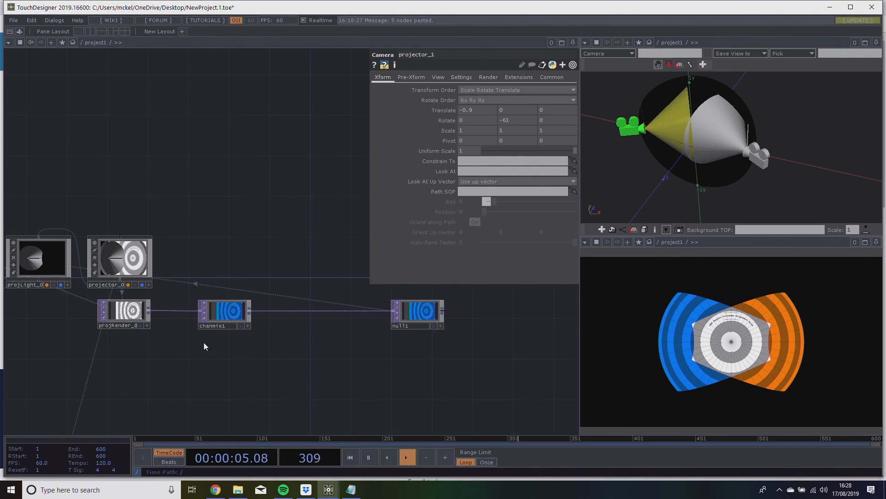
Make room in the first chain by moving null1 further right and chanmix1 closer to projRender_0.
left_click_drag(290, 280, 282, 282)
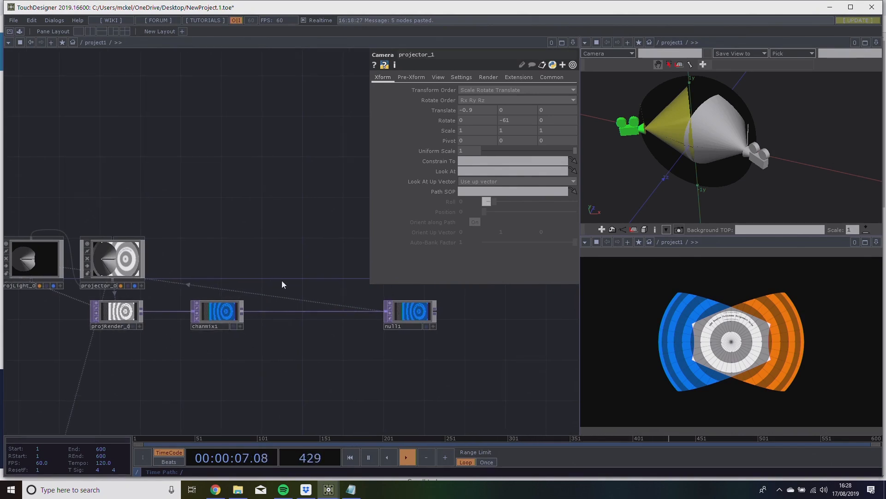
left_click_drag(414, 316, 516, 314)
left_click_drag(217, 314, 187, 314)
left_click_drag(196, 237, 161, 247)
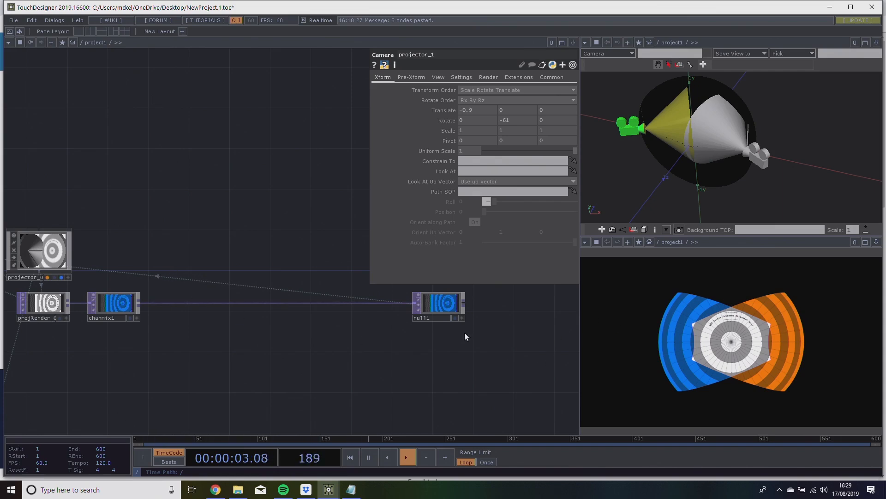
Insert a Container COMP on the connection between chanmix1 and null1.
right_click(180, 301)
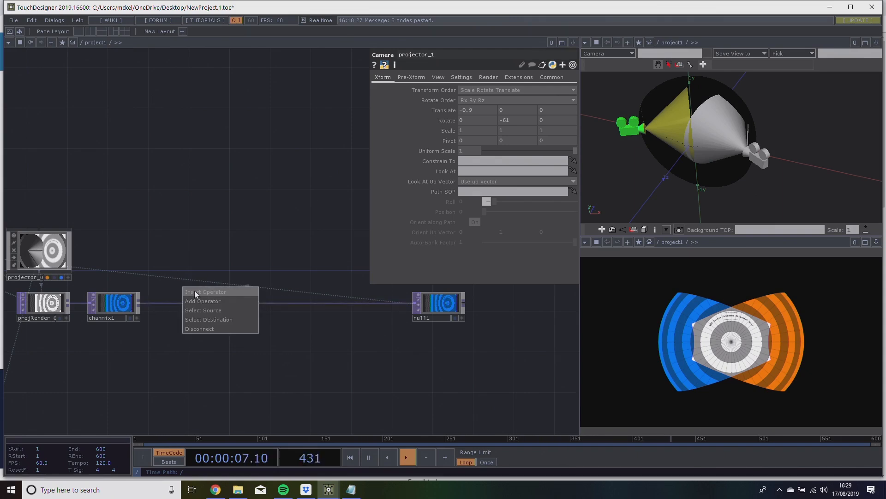
left_click(194, 289)
left_click(54, 188)
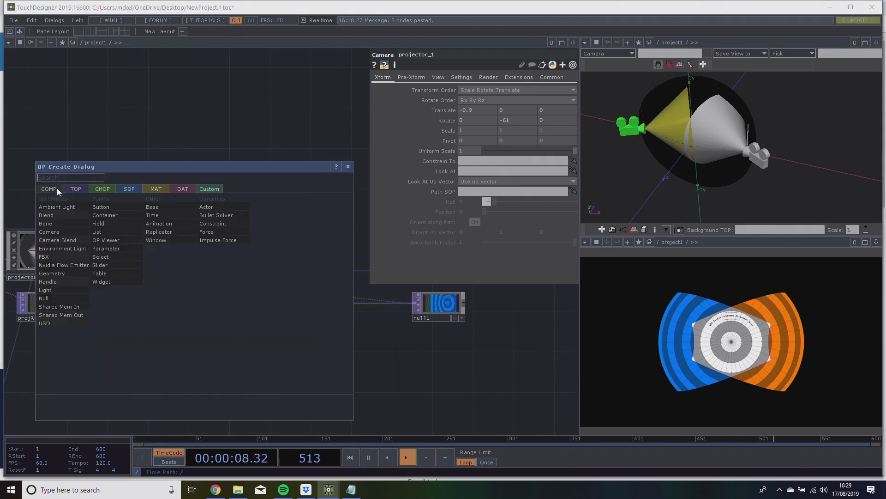
left_click(119, 216)
left_click(194, 306)
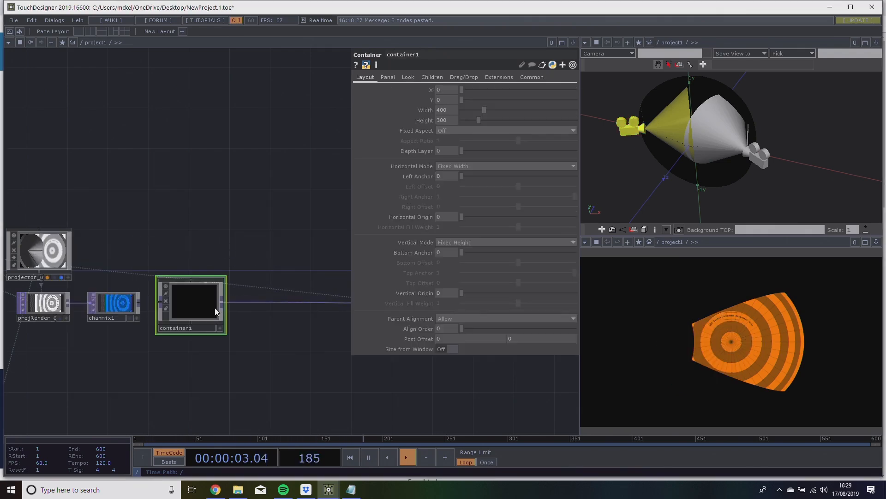
Shift container1 slightly away from chanmix1 and connect the chanmix1 output to the container's input.
left_click_drag(201, 308, 207, 306)
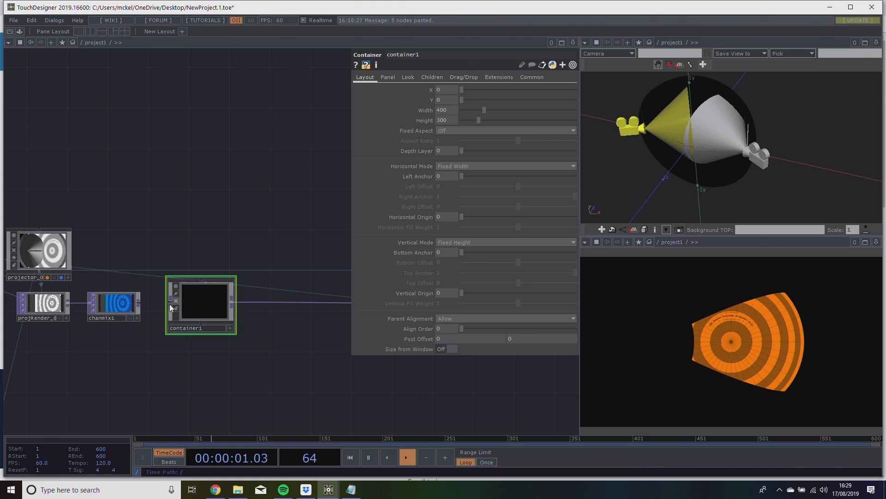
left_click_drag(141, 304, 168, 303)
scroll(159, 323, "up", 5)
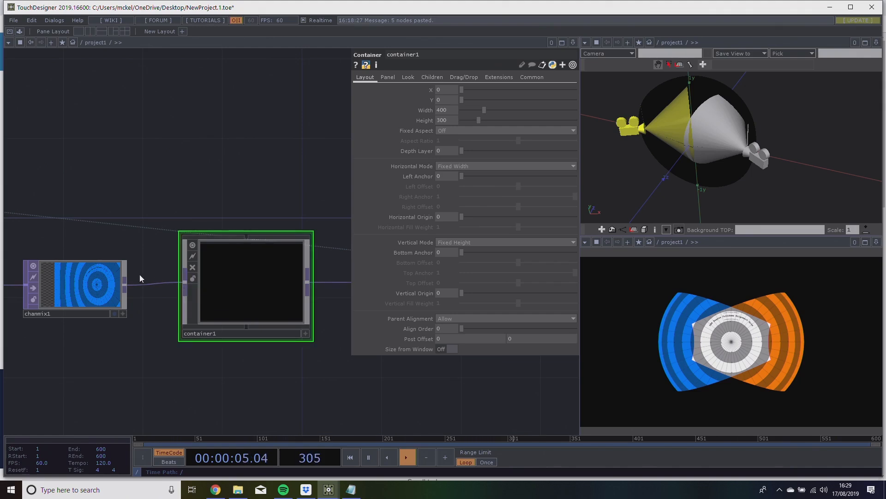
left_click_drag(265, 204, 217, 205)
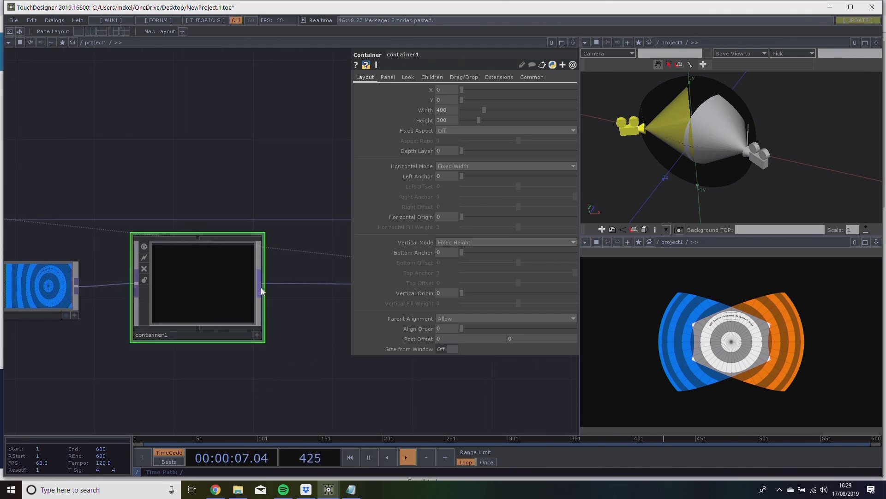
left_click_drag(286, 261, 242, 268)
scroll(241, 268, "up", 1)
scroll(241, 270, "down", 3)
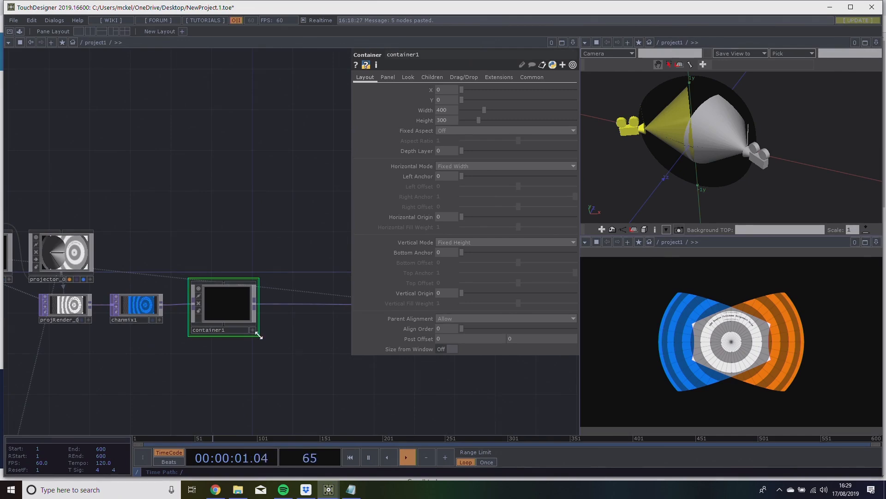
Spread out the first chain, moving projLight_0 and projector_0 higher above projRender_0 and shifting projRender_0 further from chanmix1.
scroll(262, 337, "down", 2)
scroll(250, 344, "up", 4)
left_click_drag(250, 363, 284, 366)
scroll(285, 365, "down", 2)
scroll(285, 366, "up", 2)
left_click_drag(253, 248, 347, 373)
left_click_drag(90, 288, 222, 345)
left_click_drag(222, 345, 208, 274)
left_click(248, 206)
left_click_drag(249, 207, 285, 198)
left_click_drag(309, 332, 293, 271)
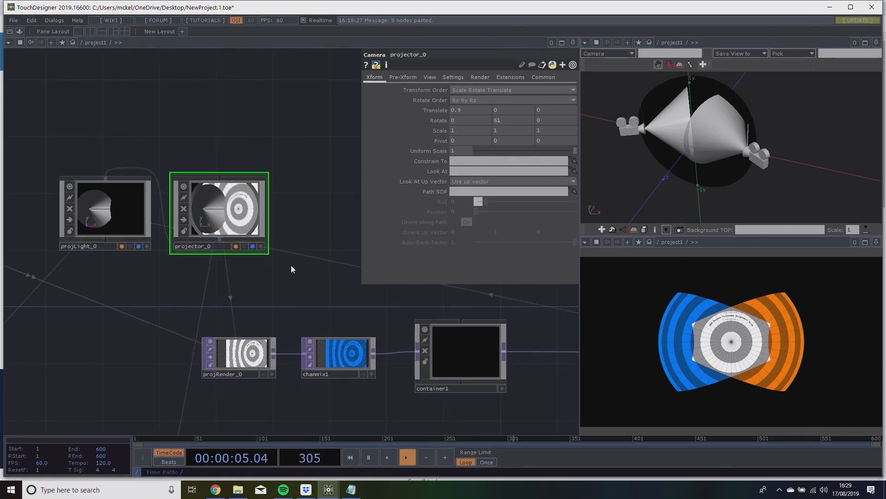
left_click_drag(273, 341, 233, 319)
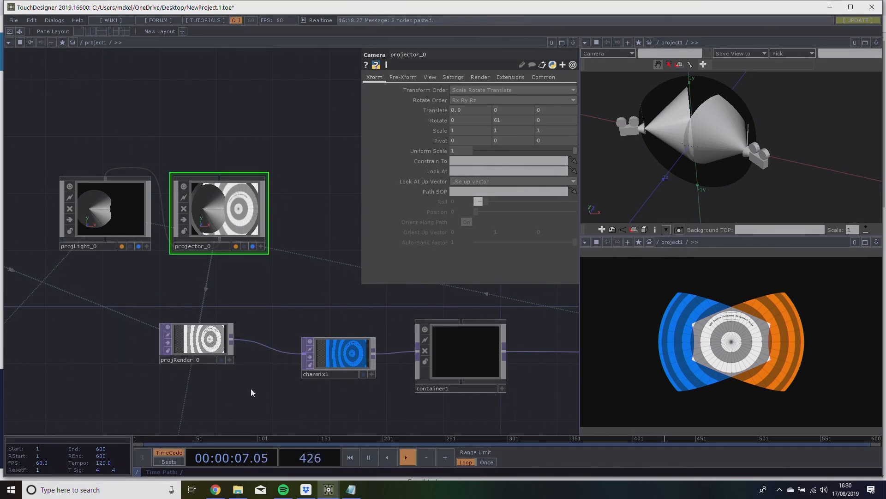
Set the output resolution of projRender_0 to 1920 by 1080.
left_click(203, 335)
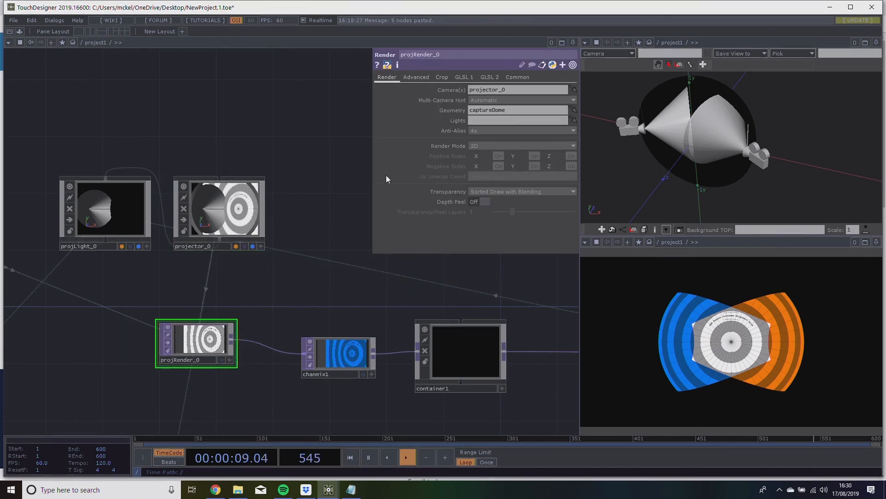
left_click(510, 79)
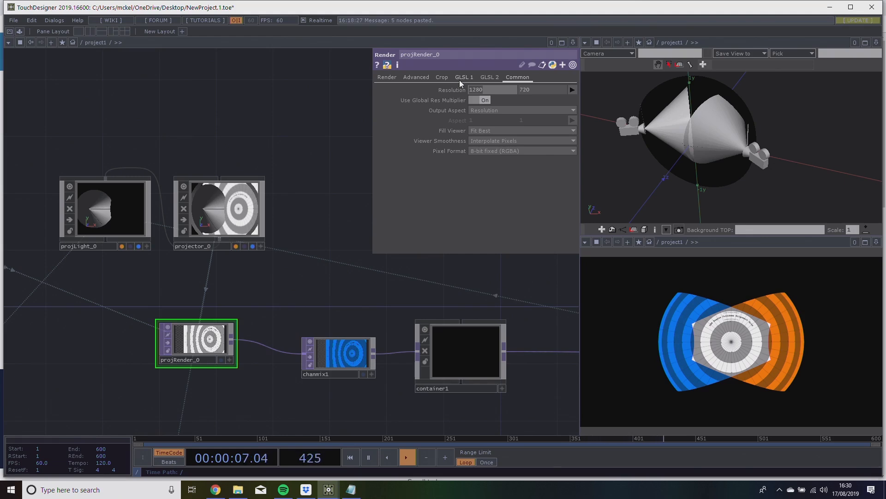
type("1920")
key("Tab")
type("1")
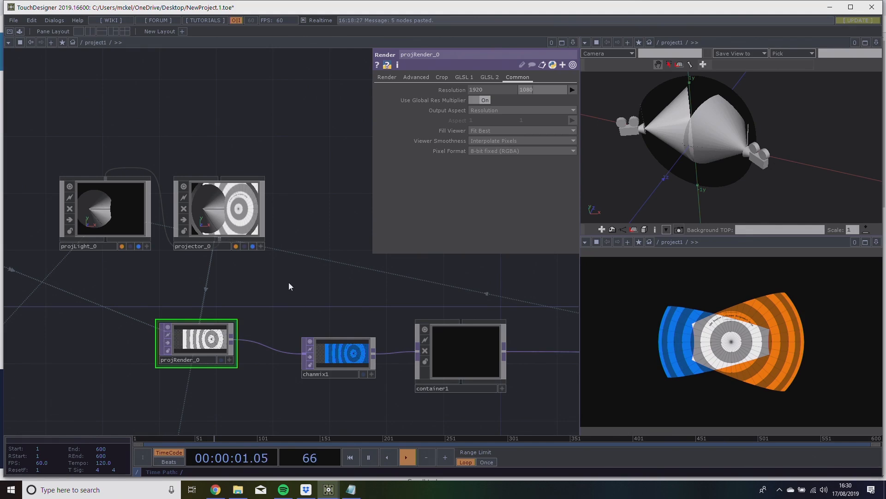
scroll(261, 310, "up", 3)
left_click_drag(263, 299, 303, 276)
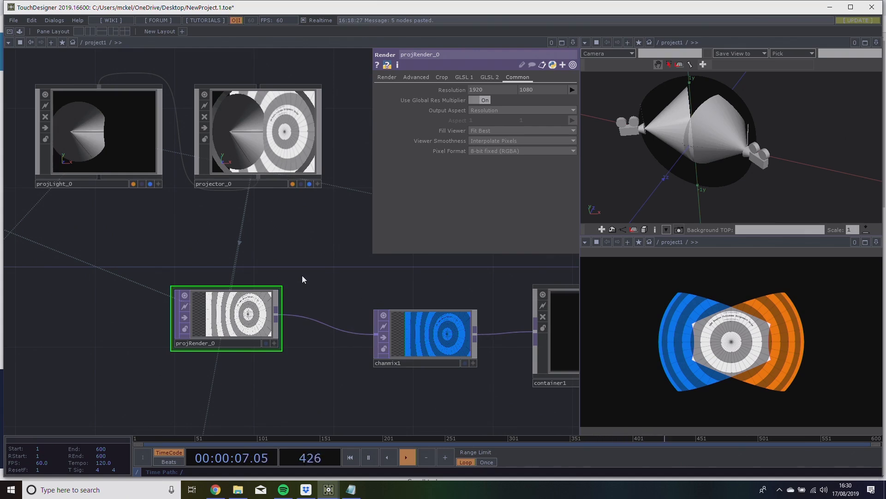
left_click_drag(298, 247, 300, 249)
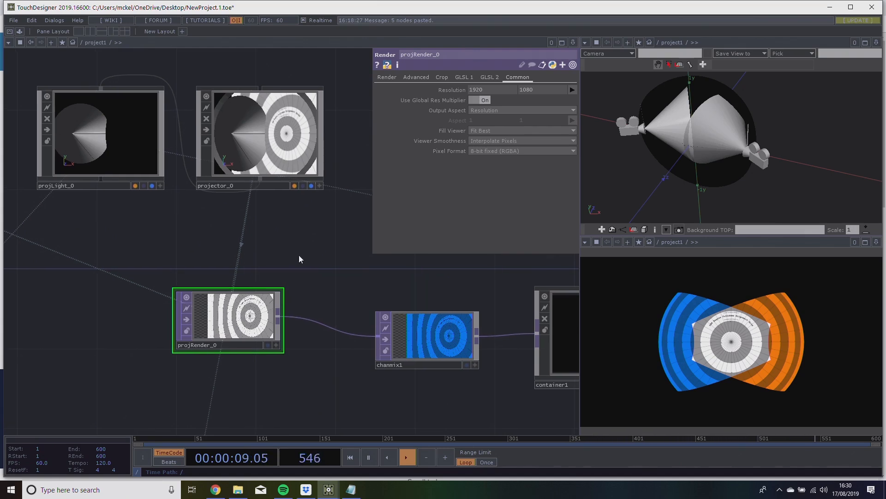
Stretch the projector_0 node viewer into a tall shape and shrink it back to a compact size.
left_click(118, 145)
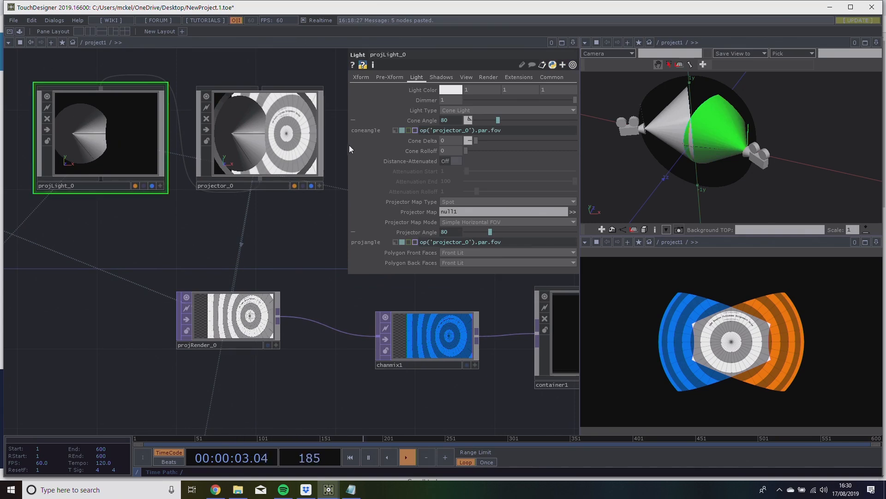
left_click(278, 157)
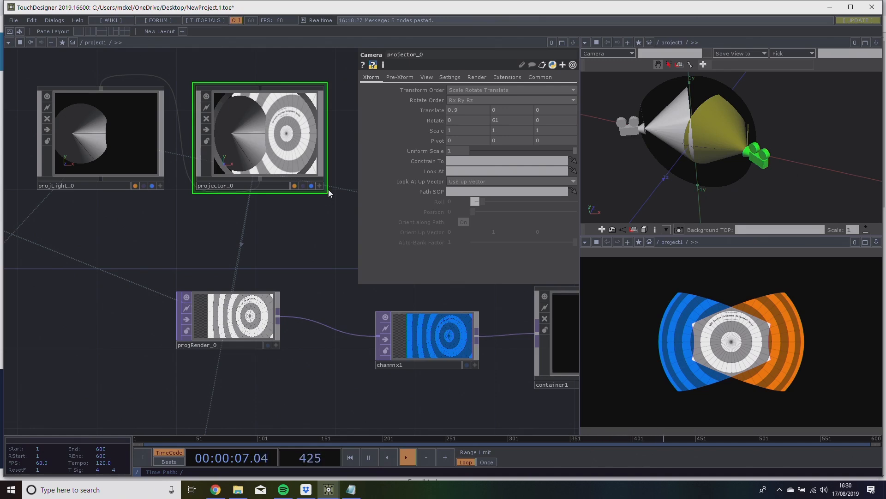
left_click_drag(327, 192, 340, 485)
left_click_drag(377, 387, 294, 314)
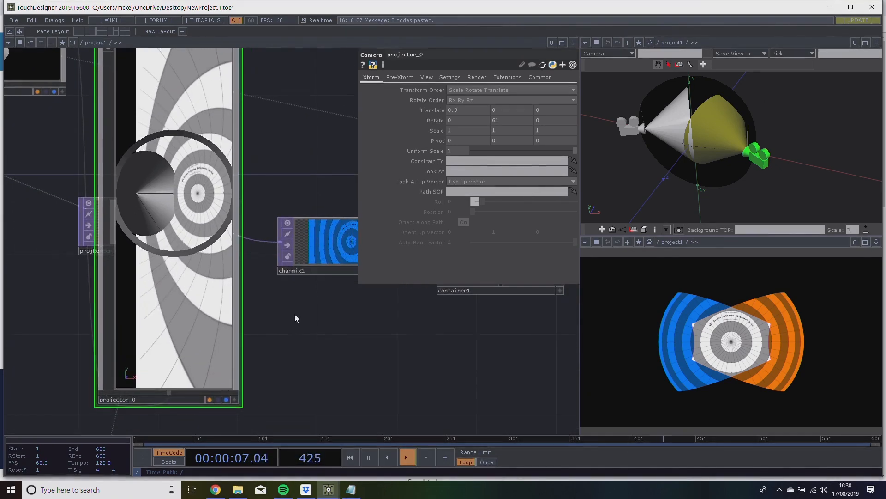
scroll(294, 315, "down", 5)
left_click_drag(268, 360, 257, 207)
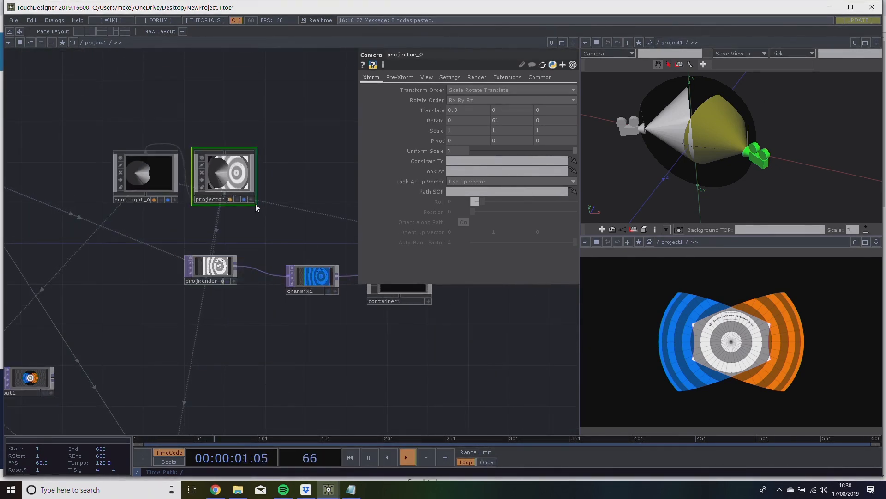
scroll(256, 204, "up", 3)
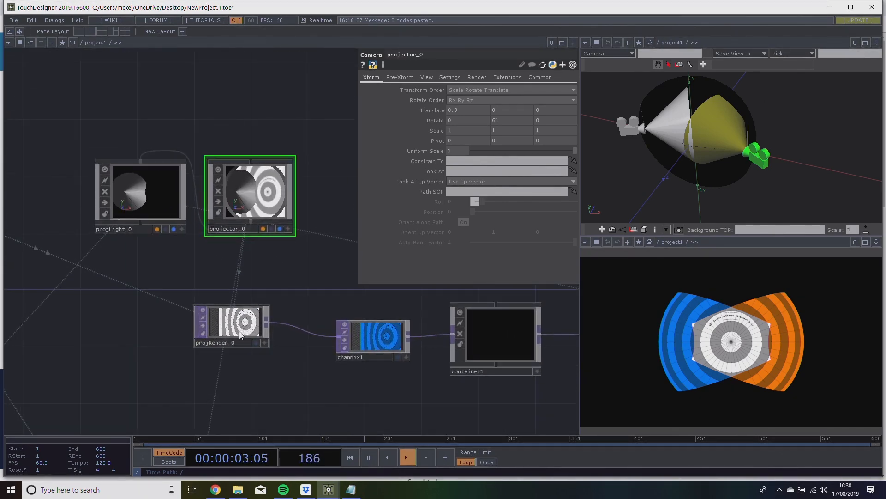
Examine the resolution and pixel format settings of projRender_0 with container1 in view.
left_click(241, 335)
scroll(238, 333, "up", 2)
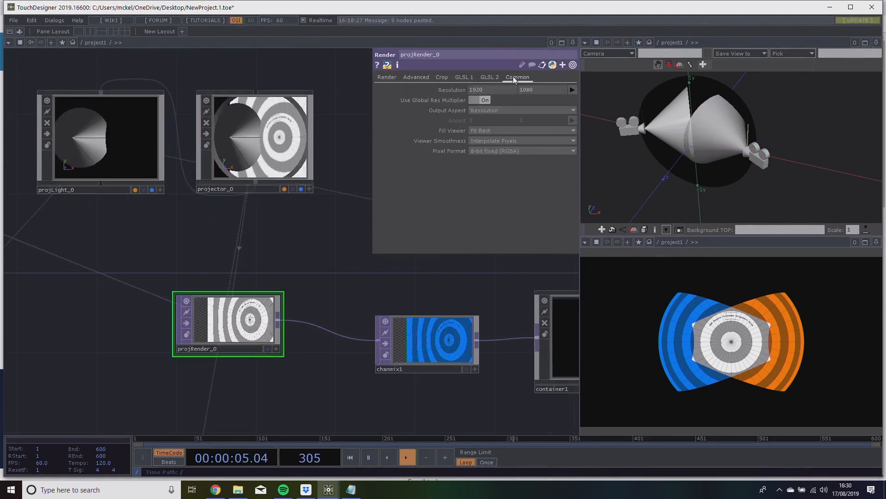
left_click_drag(225, 269, 97, 256)
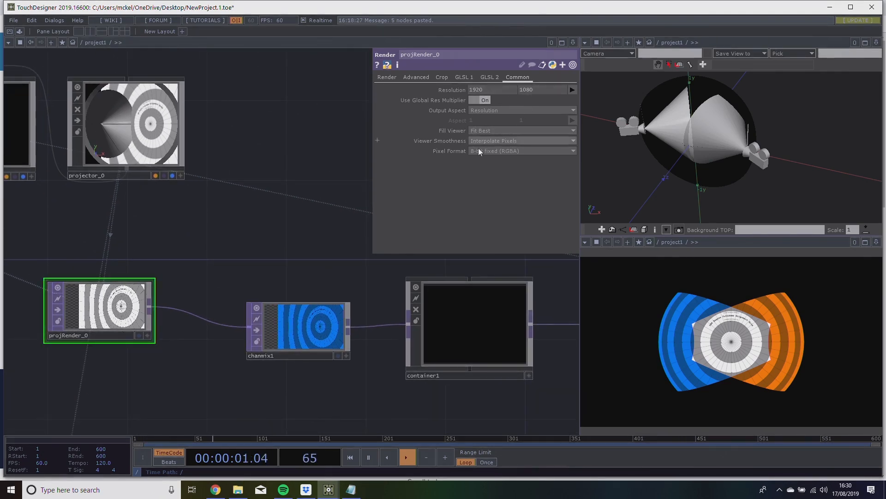
Rename the container1 node that follows chanmix1 as roughMap.
left_click_drag(374, 237, 413, 245)
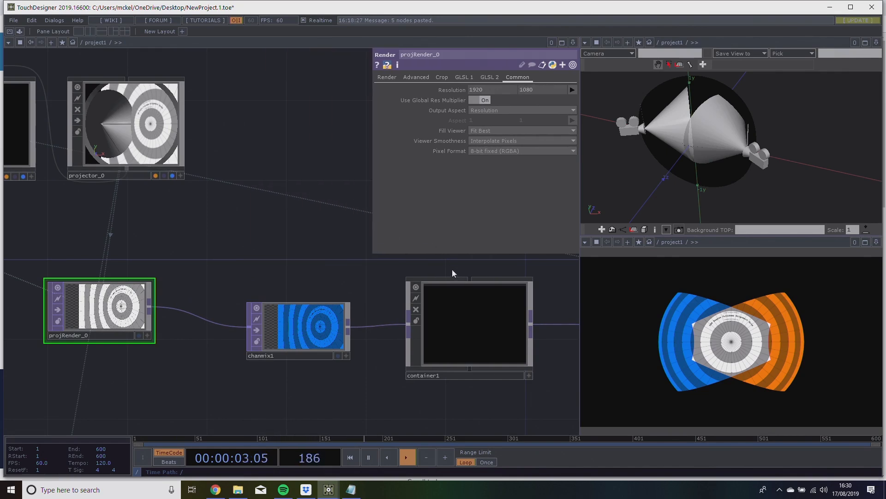
left_click_drag(454, 270, 290, 269)
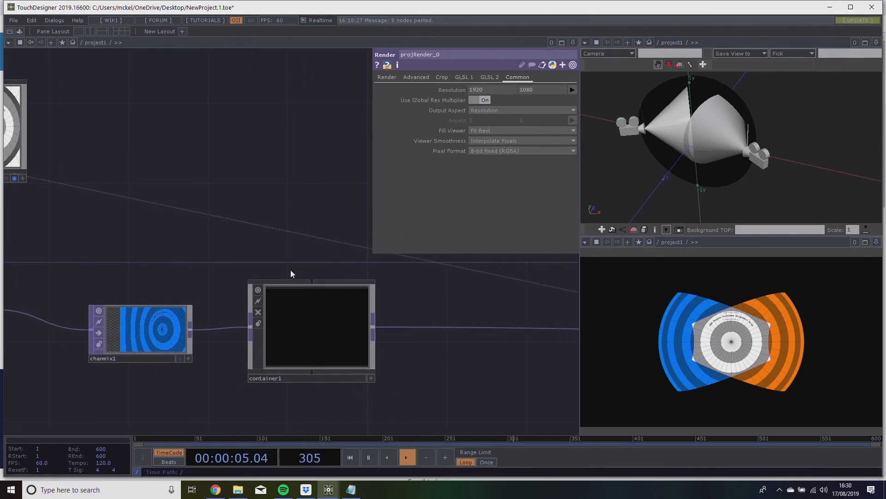
left_click_drag(215, 222, 139, 176)
left_click_drag(265, 211, 287, 233)
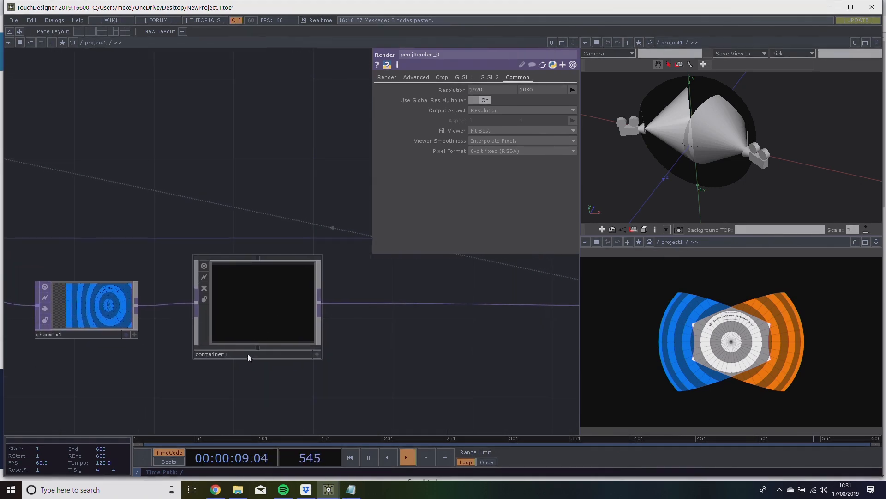
left_click(247, 354)
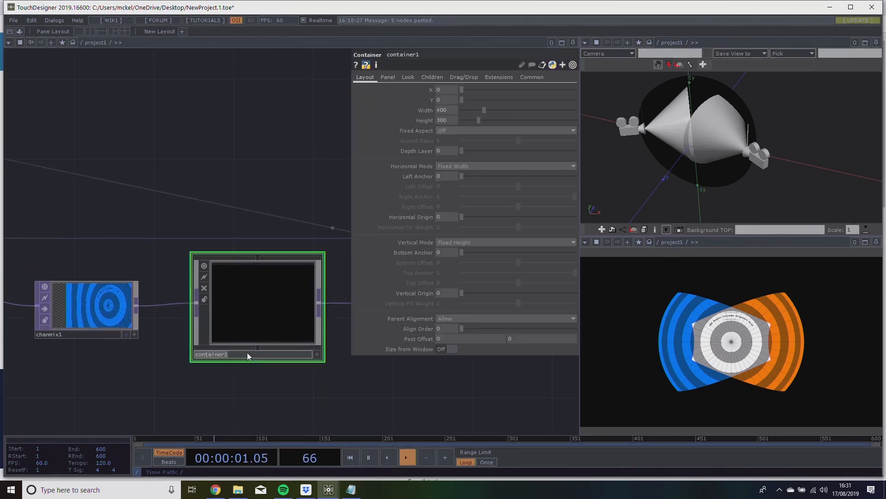
type("roughMap")
key("Return")
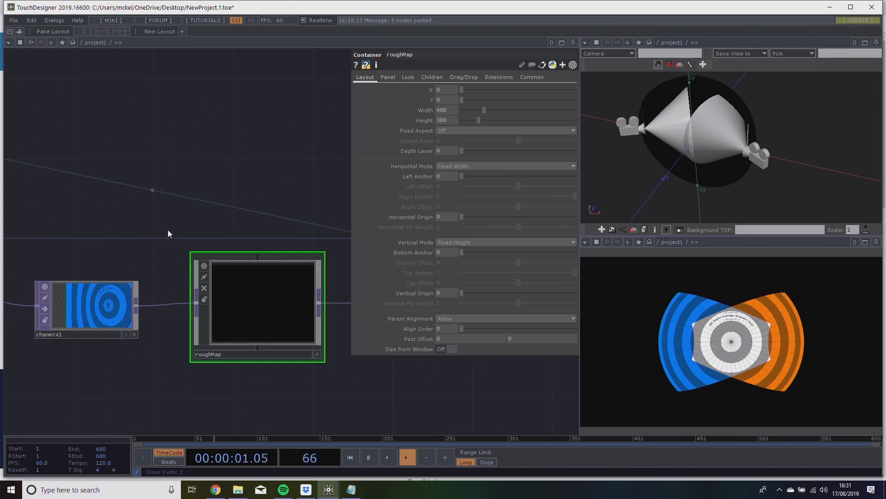
Move projRender_0 up closer to projector_0 and select the roughMap container.
left_click_drag(157, 237, 324, 238)
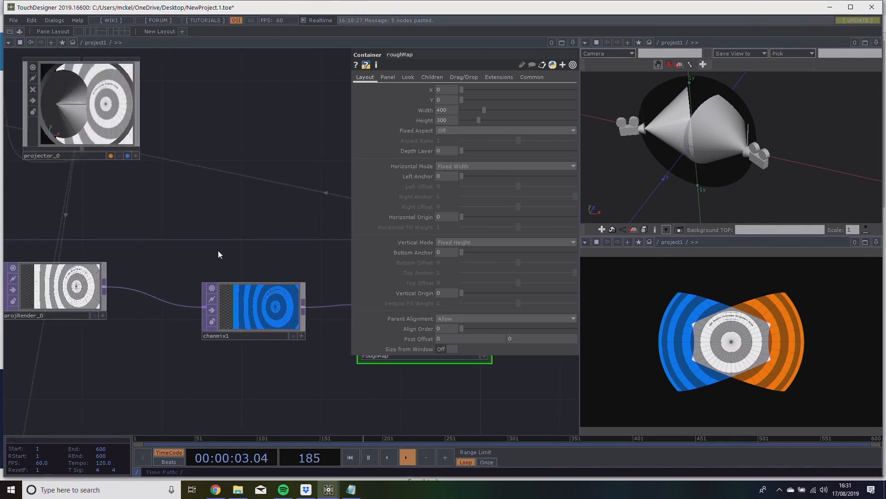
left_click_drag(199, 253, 328, 240)
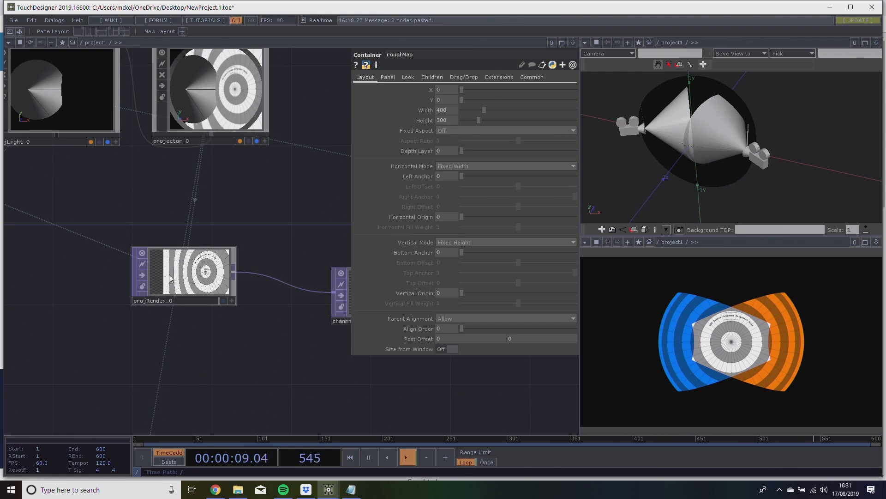
left_click_drag(166, 284, 199, 210)
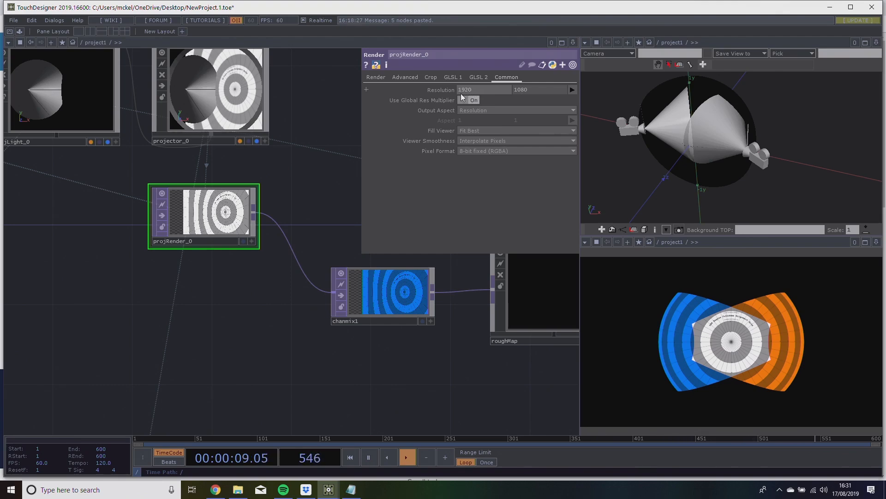
scroll(241, 212, "up", 8)
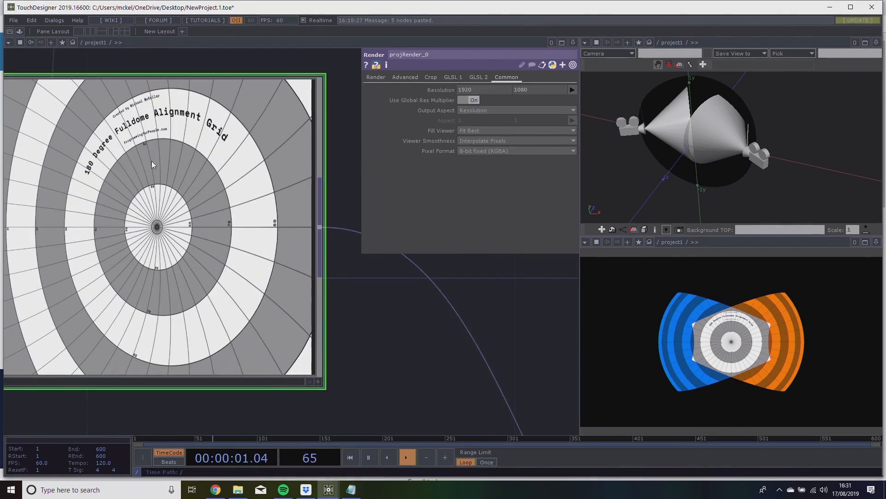
scroll(192, 153, "down", 5)
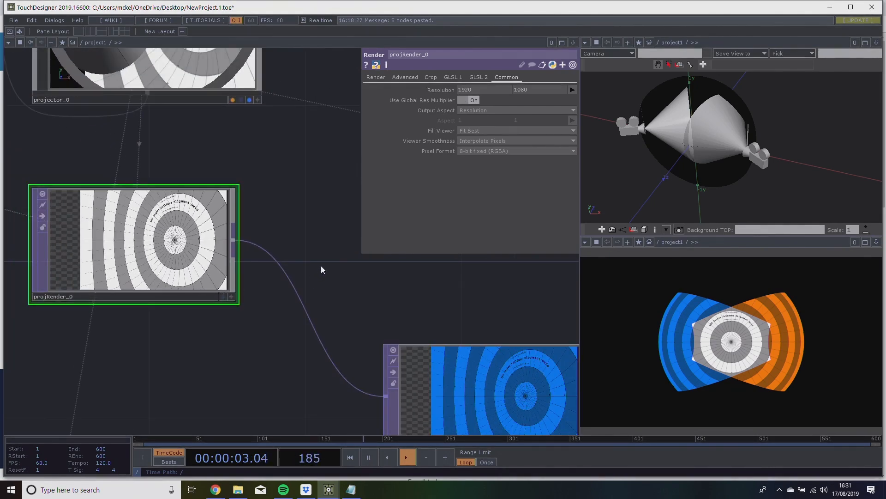
scroll(259, 244, "down", 3)
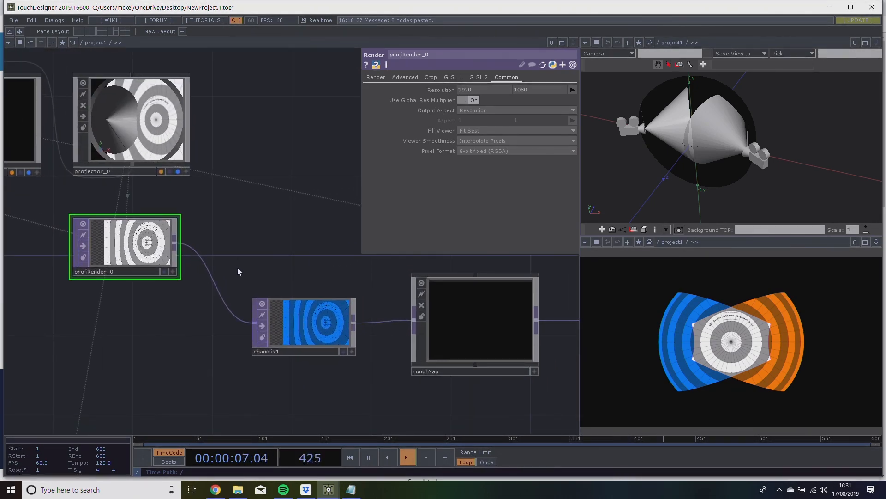
left_click_drag(244, 259, 91, 250)
mouse_move(316, 320)
left_mouse_down()
mouse_move(309, 324)
mouse_move(315, 294)
mouse_move(311, 329)
left_mouse_up()
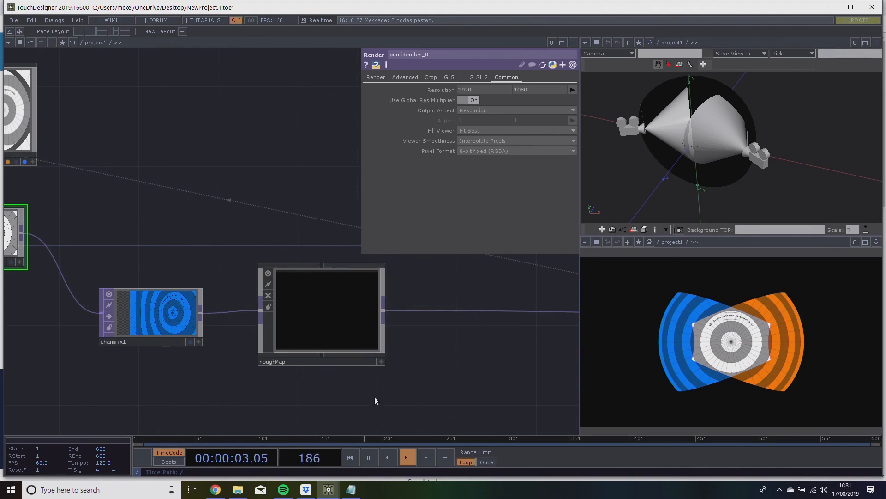
left_click(283, 362)
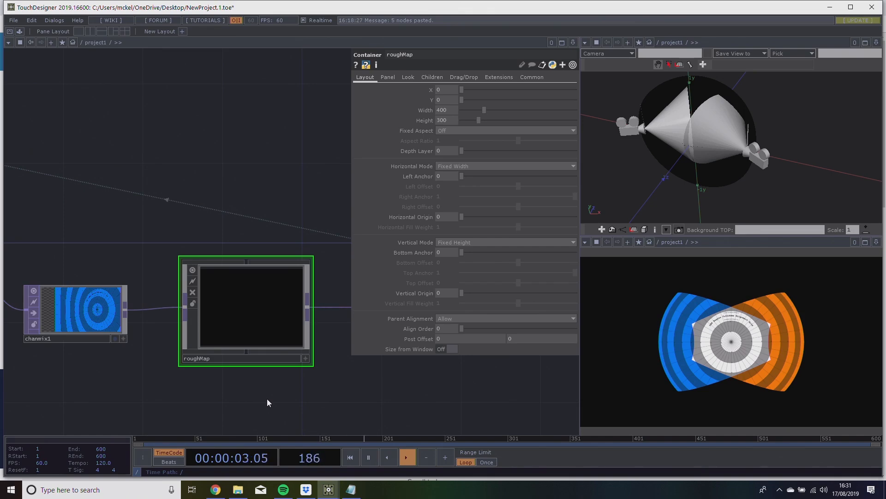
Switch to the flightDevTest.6.toe project and show the roughPixel panel in the viewer pane instead of roughPixel1.
mouse_move(329, 490)
left_click(370, 449)
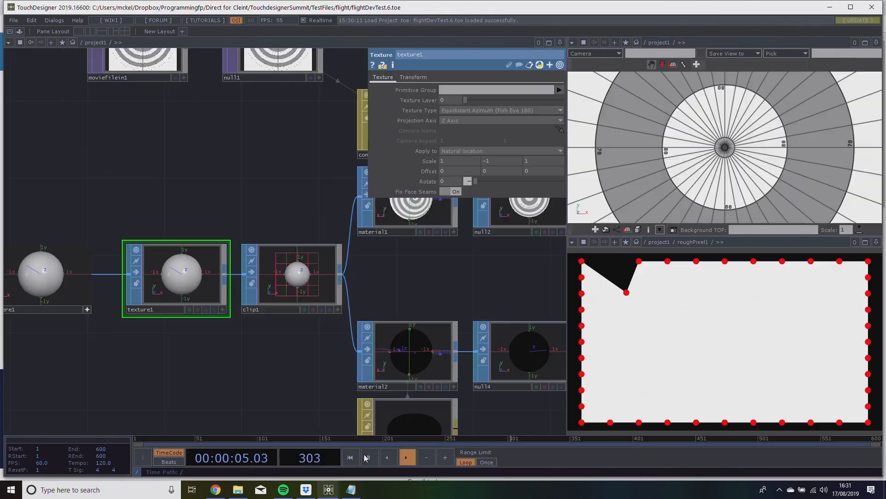
scroll(241, 210, "down", 5)
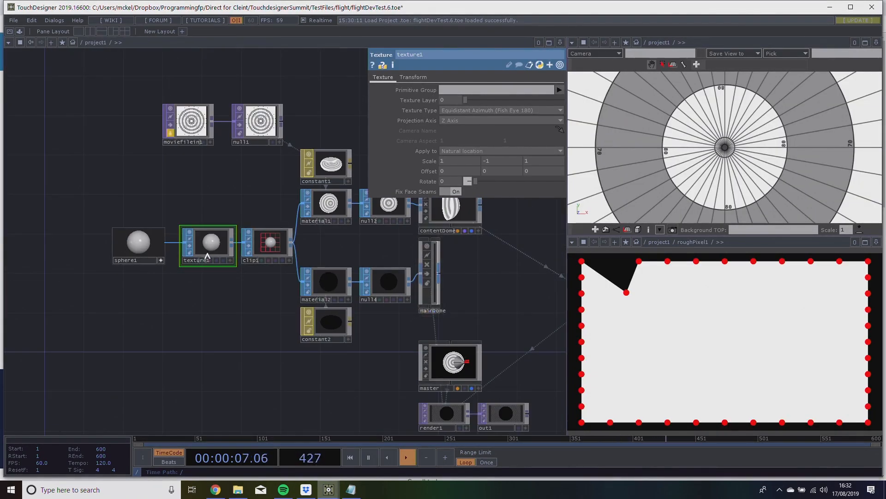
left_click(674, 242)
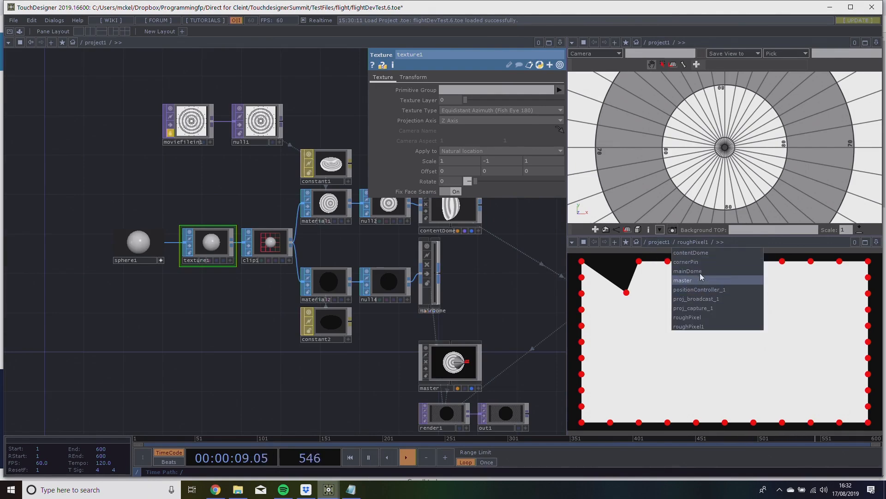
left_click(693, 321)
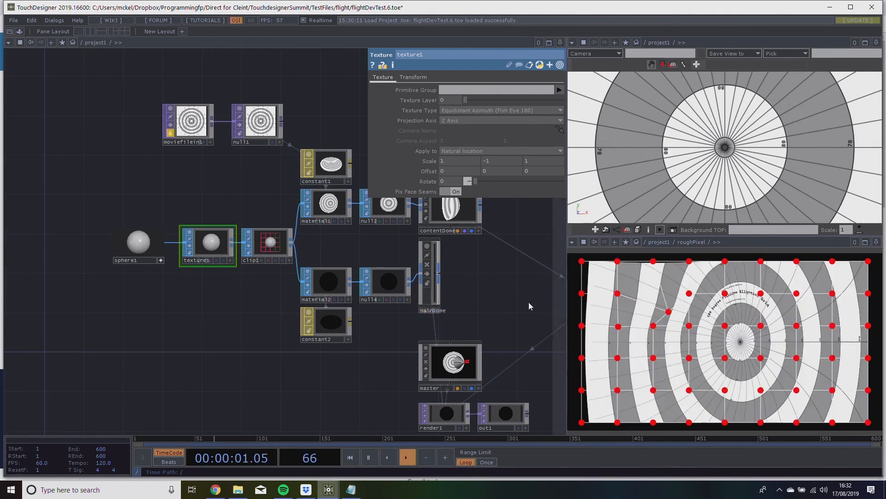
Warp the roughPixel image by moving several of its upper and central control points, dipping the upper edge inward.
left_click_drag(543, 306, 224, 290)
left_click_drag(319, 257, 36, 236)
scroll(214, 311, "up", 5)
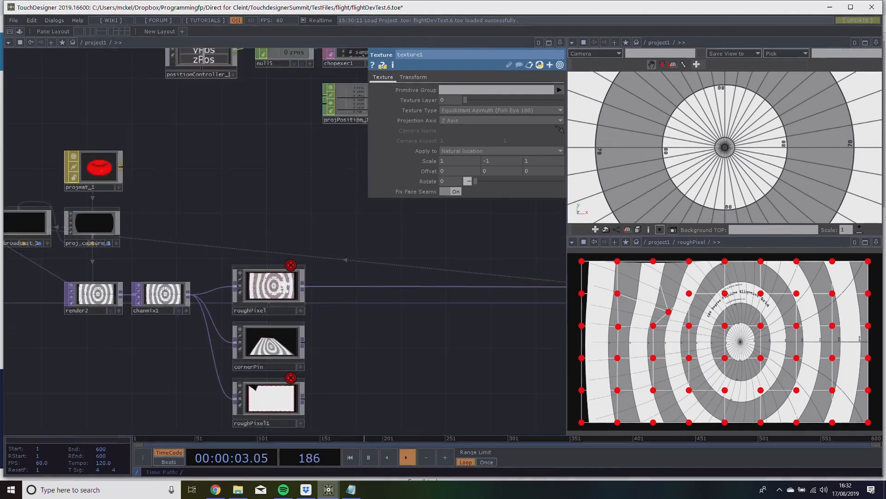
mouse_move(688, 261)
left_mouse_down()
mouse_move(694, 279)
mouse_move(689, 263)
left_mouse_up()
left_click_drag(690, 295, 696, 300)
left_click_drag(692, 263, 696, 285)
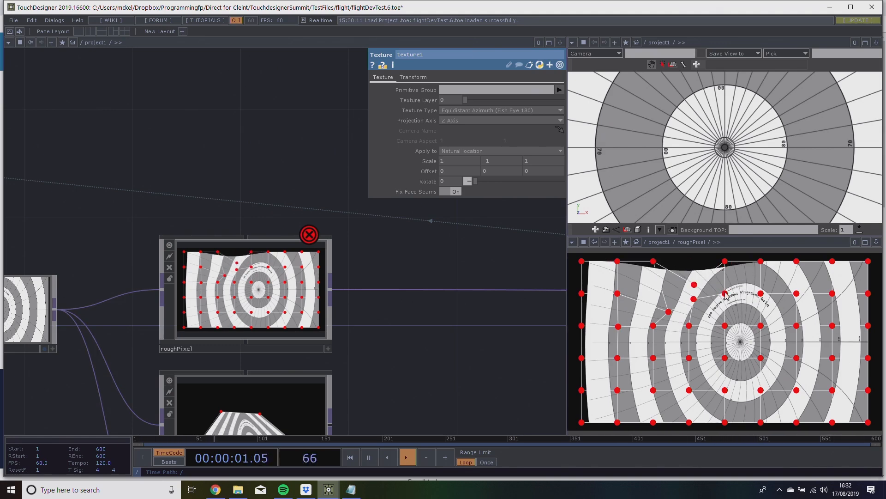
left_click_drag(725, 294, 725, 299)
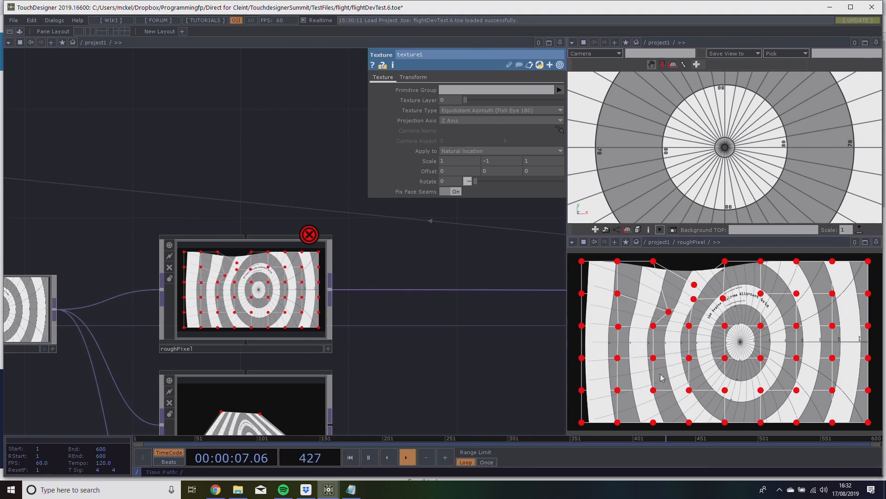
left_click_drag(761, 326, 773, 318)
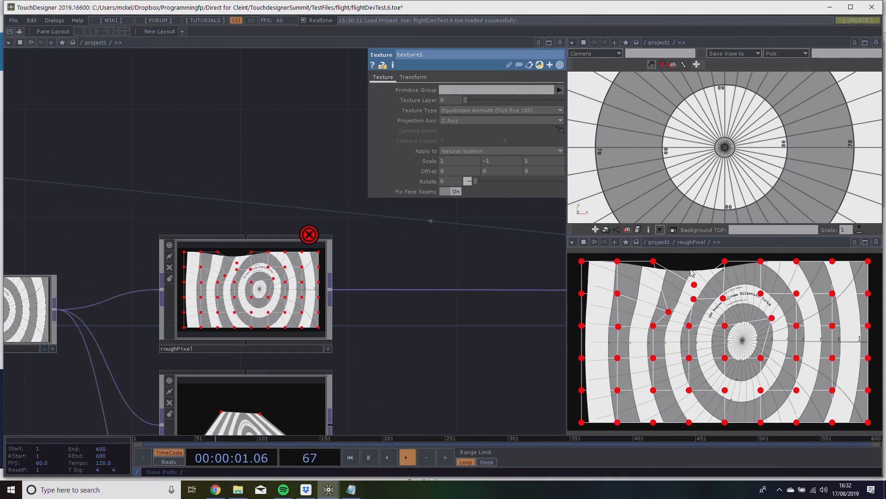
Enter the roughPixel network and examine the numbered points of the grid1 surface feeding the lattice.
key("i")
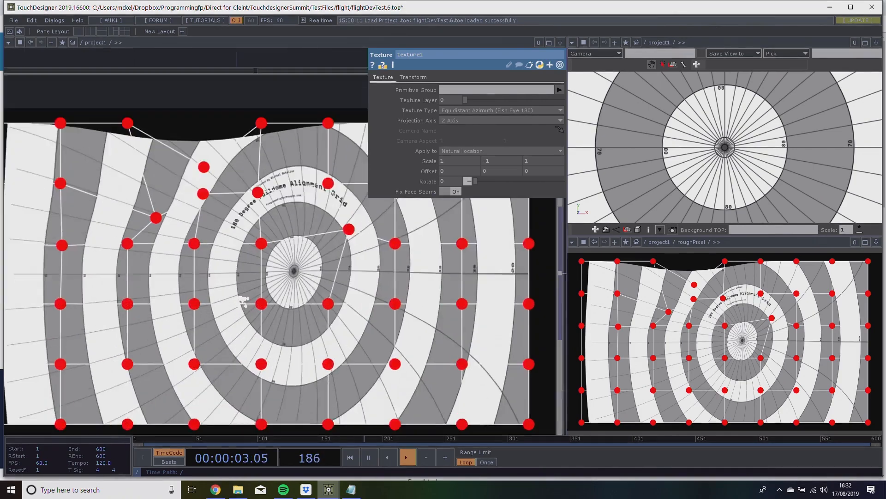
scroll(39, 164, "up", 5)
scroll(172, 198, "up", 7)
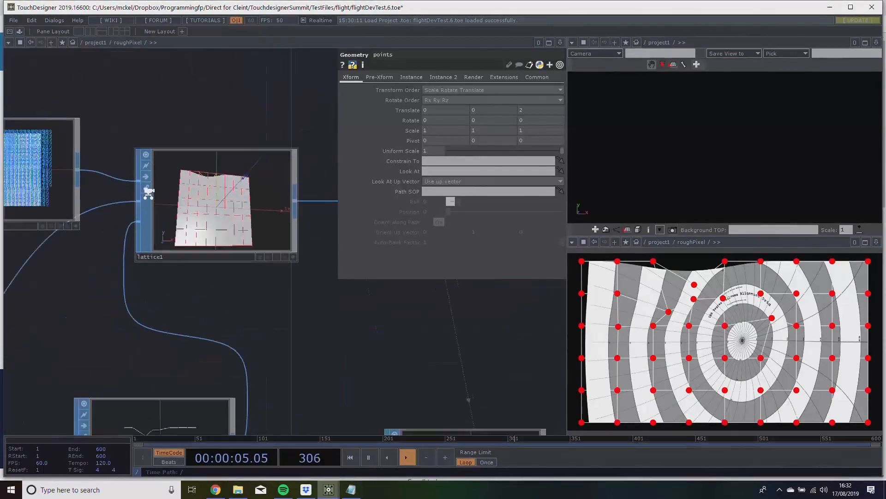
left_click_drag(97, 99, 323, 133)
scroll(117, 175, "up", 3)
scroll(117, 175, "up", 2)
scroll(283, 245, "down", 4)
left_click_drag(222, 390, 132, 431)
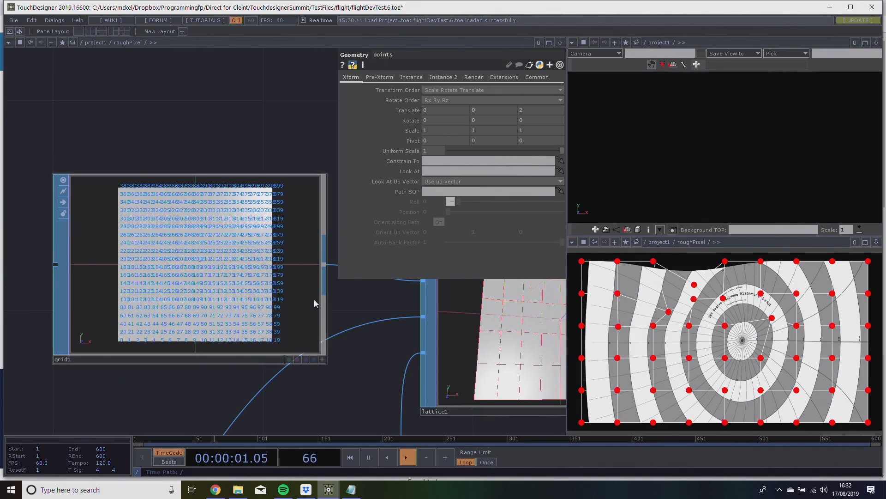
Examine how grid1 feeds lattice1 and how the deformed surface passes on to material1.
left_click_drag(394, 340, 271, 364)
scroll(402, 355, "down", 3)
scroll(424, 355, "up", 4)
scroll(455, 352, "down", 4)
left_click_drag(310, 229, 135, 203)
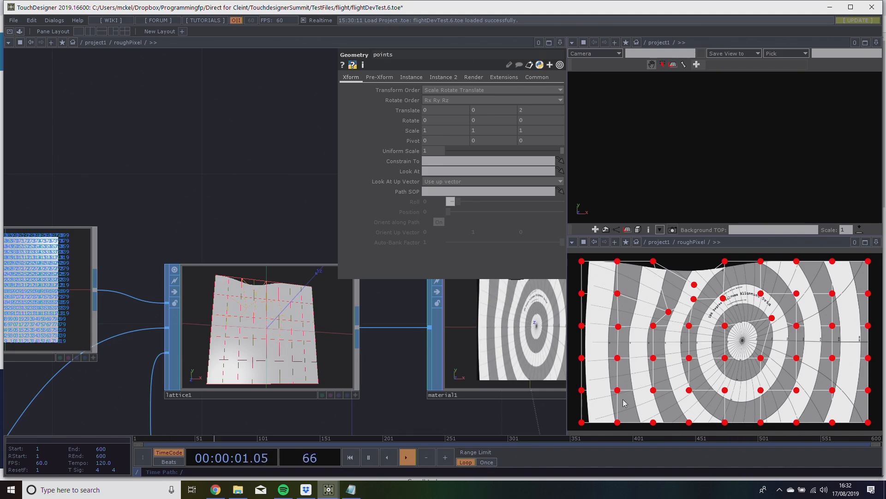
left_click_drag(384, 365, 333, 363)
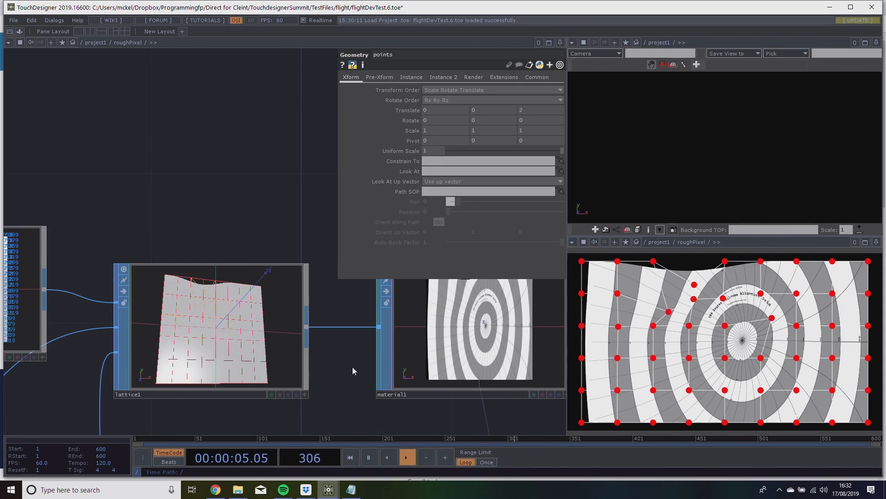
left_click_drag(243, 234, 378, 238)
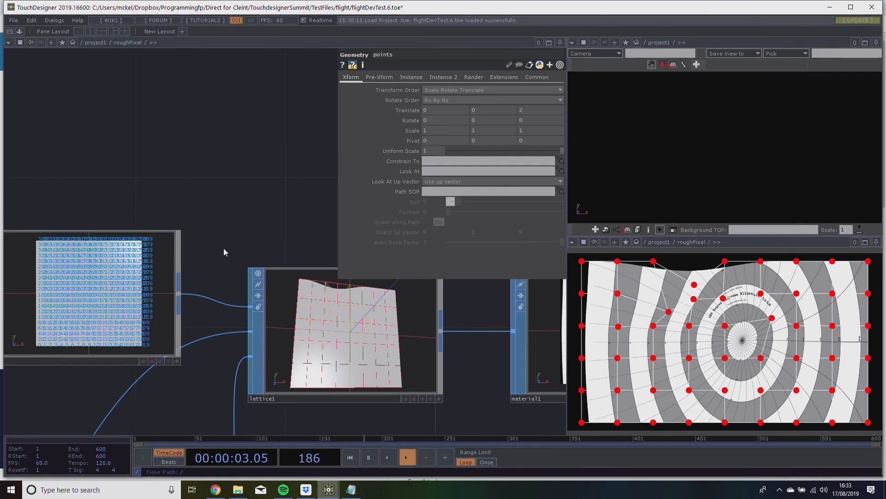
Examine the wider roughPixel network, including in1, datto1, material2, null2 and the MAIN and grid geometry.
scroll(223, 248, "down", 1)
left_click_drag(259, 234, 264, 246)
scroll(263, 246, "down", 6)
scroll(190, 190, "up", 5)
left_click_drag(251, 208, 207, 201)
scroll(171, 180, "down", 5)
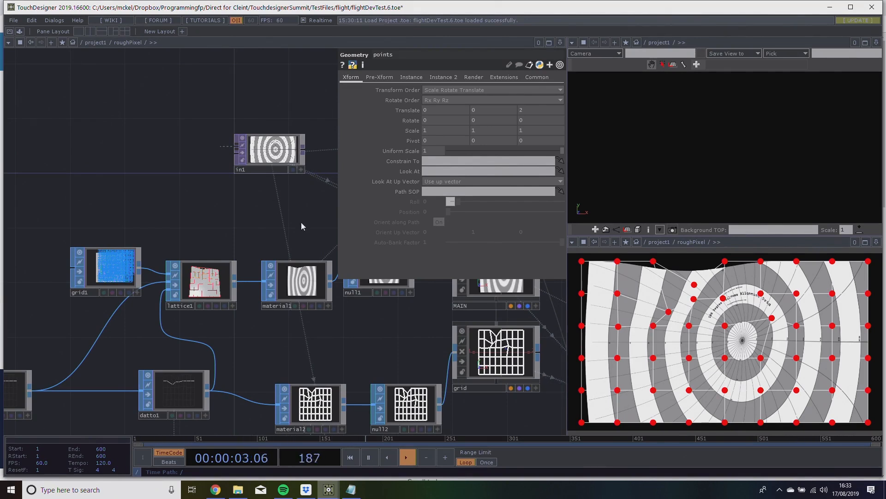
left_click_drag(356, 343, 244, 322)
scroll(244, 321, "down", 3)
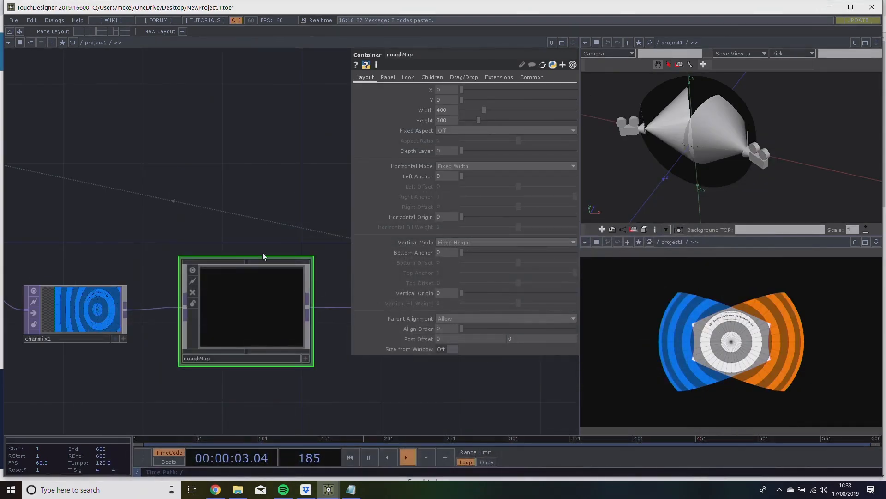
Back in the NewProject.1.toe project, enter the roughMap network and move out1 far away from in1.
scroll(232, 298, "up", 2)
scroll(243, 328, "up", 2)
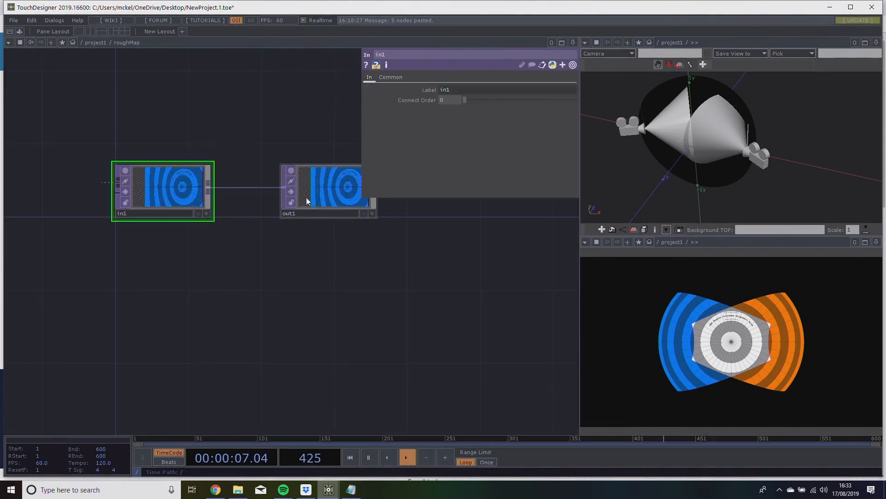
scroll(425, 300, "down", 3)
left_click_drag(375, 310, 236, 330)
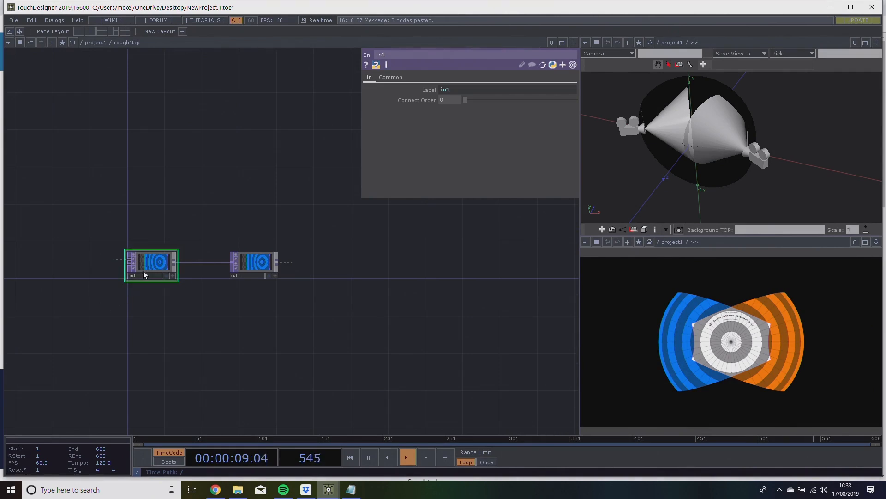
left_click_drag(257, 265, 555, 266)
left_click_drag(452, 332, 384, 318)
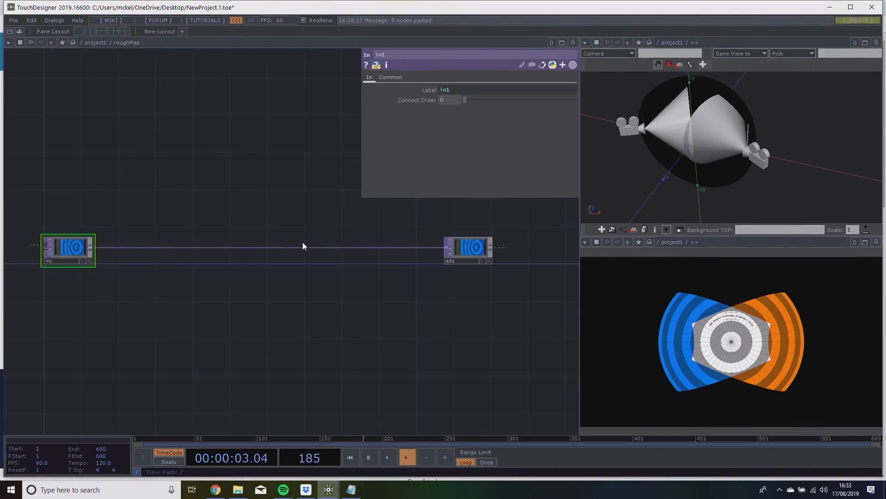
Disconnect in1 from out1 inside roughMap and show the roughMap panel in the dome preview's viewer pane.
right_click(305, 247)
left_click(316, 274)
left_click_drag(366, 362, 429, 261)
scroll(370, 325, "down", 2)
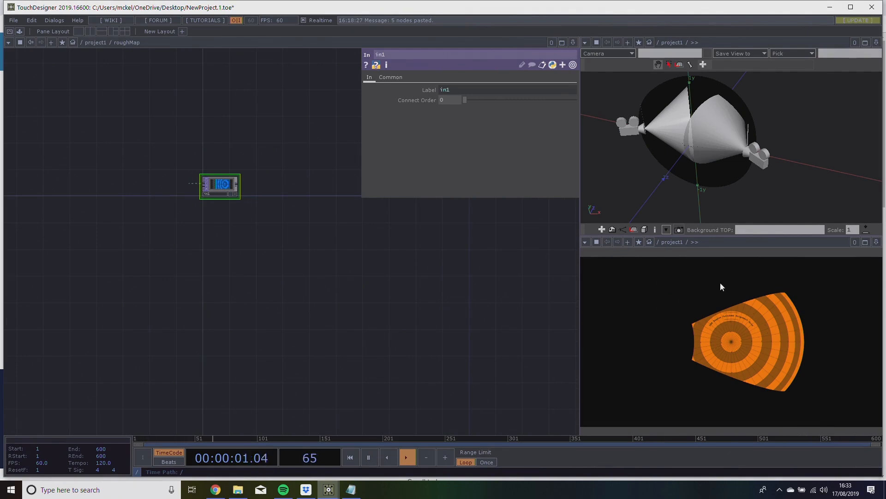
left_click(689, 242)
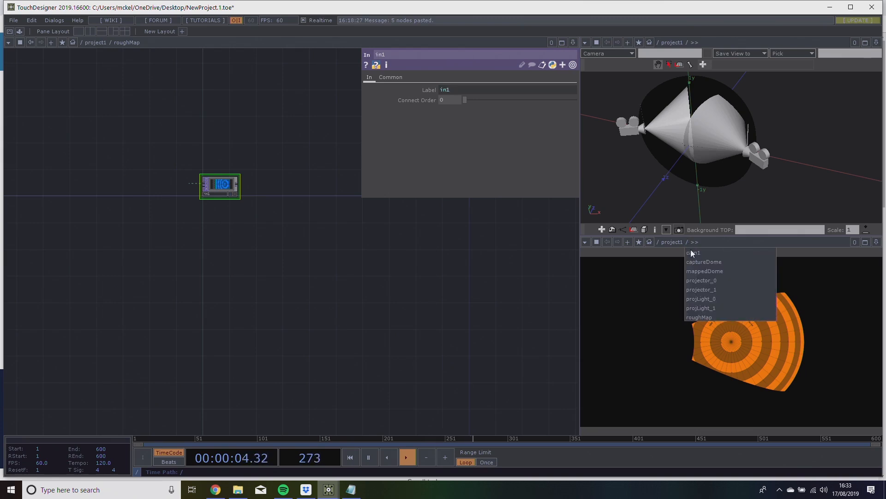
left_click(706, 317)
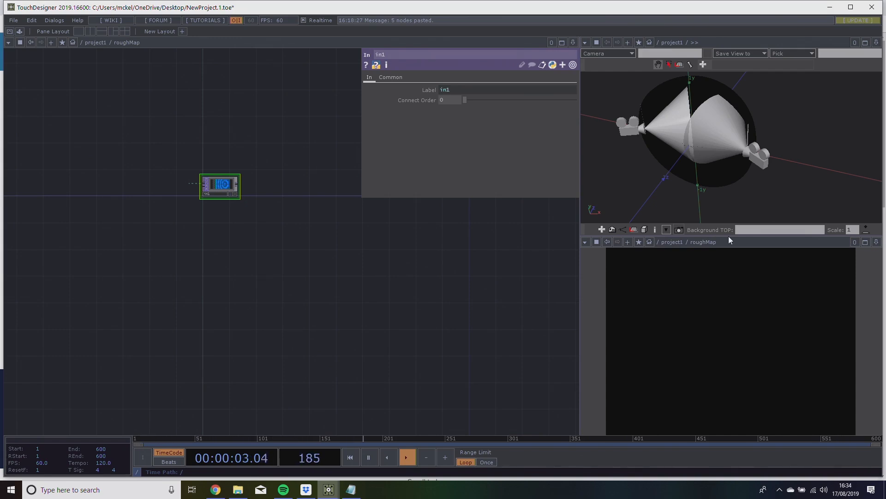
Set the roughMap container's width to 1920 and height to 1080.
left_click_drag(415, 265, 283, 292)
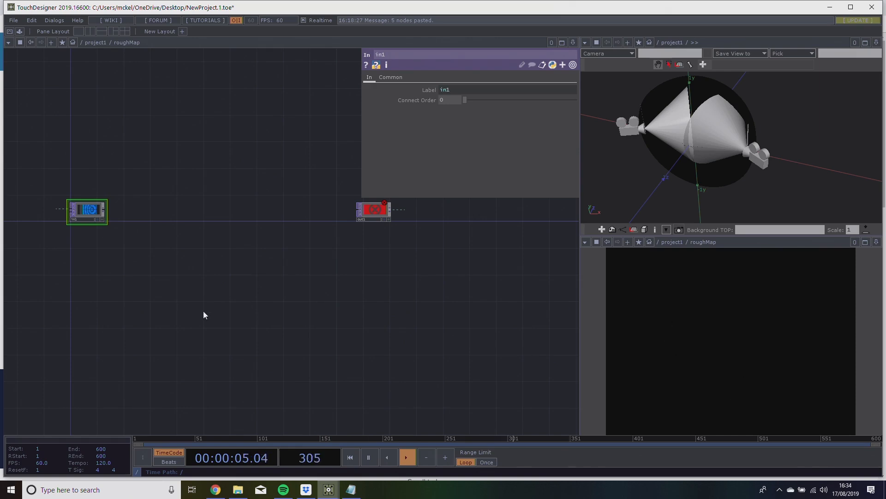
scroll(205, 314, "down", 10)
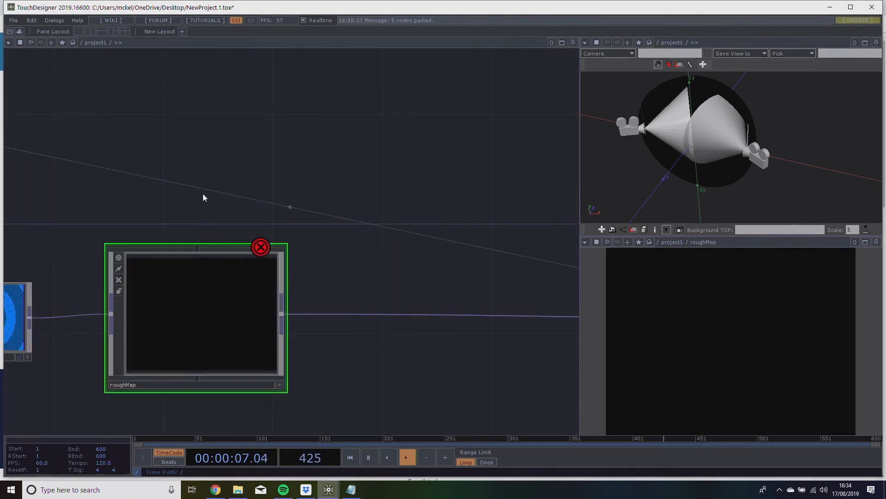
key("p")
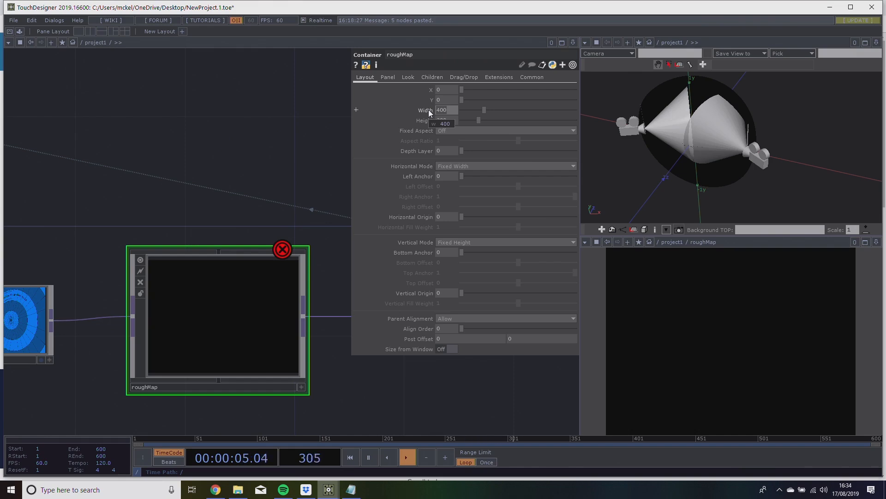
type("920")
key("Return")
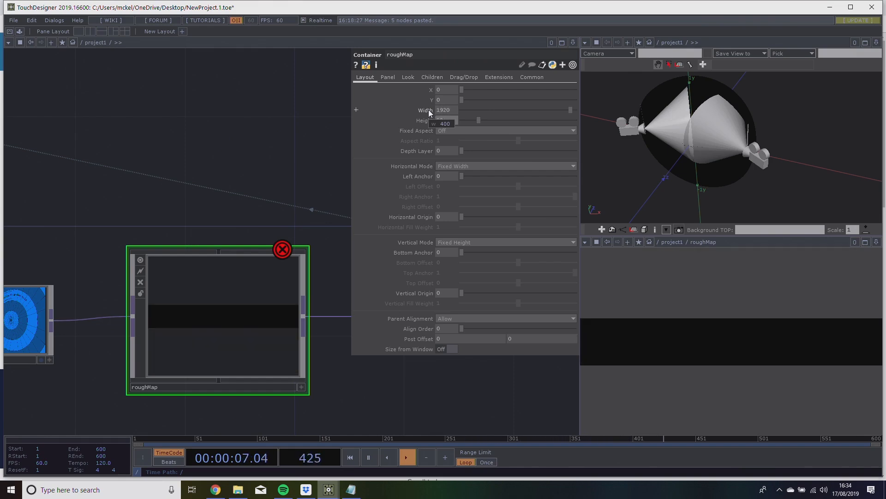
type("1080")
key("Return")
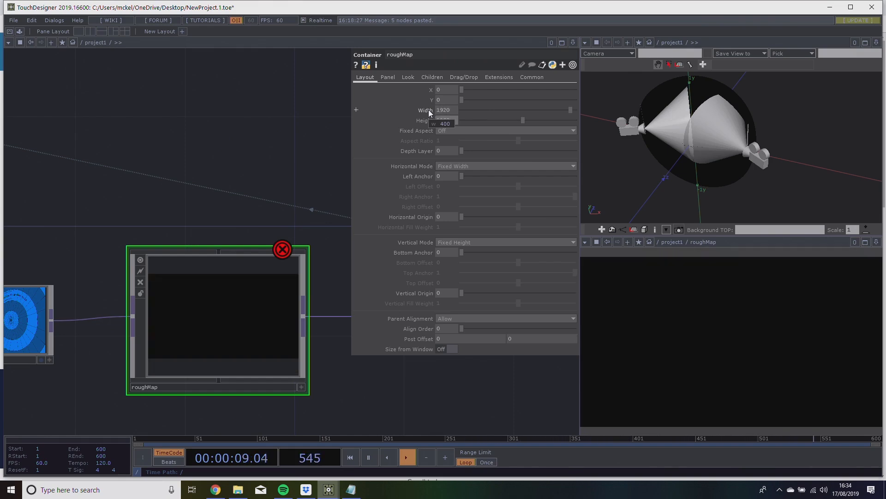
Check the current projector output in the perform window and return to the project network.
left_click_drag(225, 161, 174, 133)
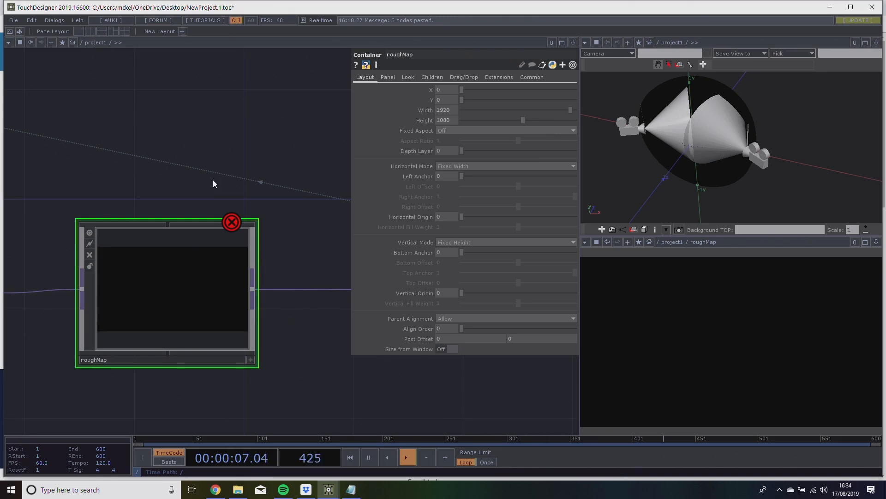
left_click_drag(212, 137, 229, 139)
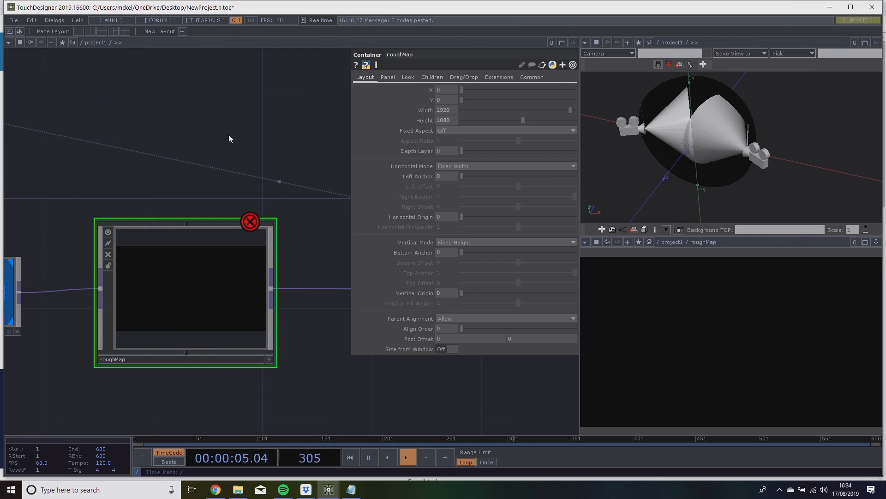
left_click_drag(194, 103, 214, 94)
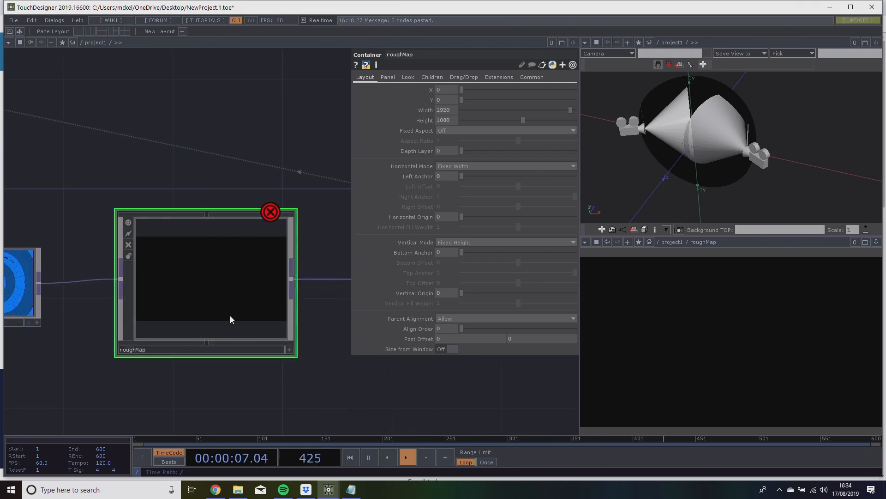
scroll(218, 286, "up", 3)
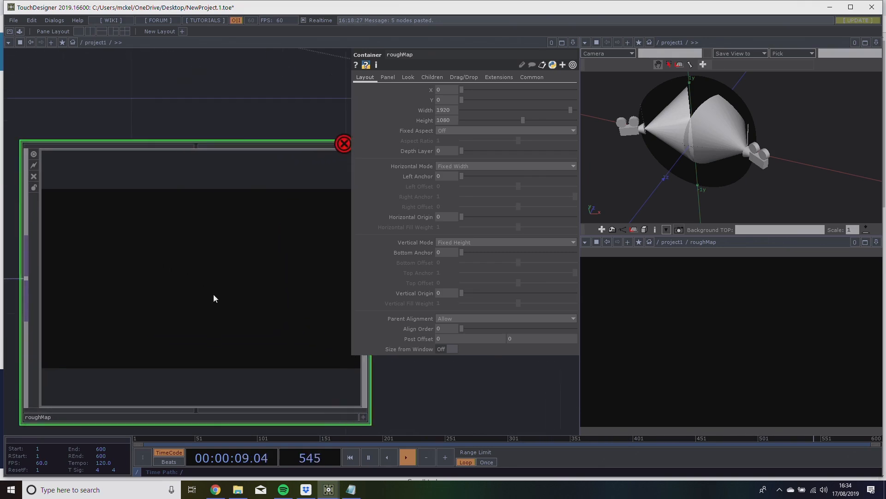
scroll(214, 293, "down", 2)
left_click_drag(239, 161, 208, 163)
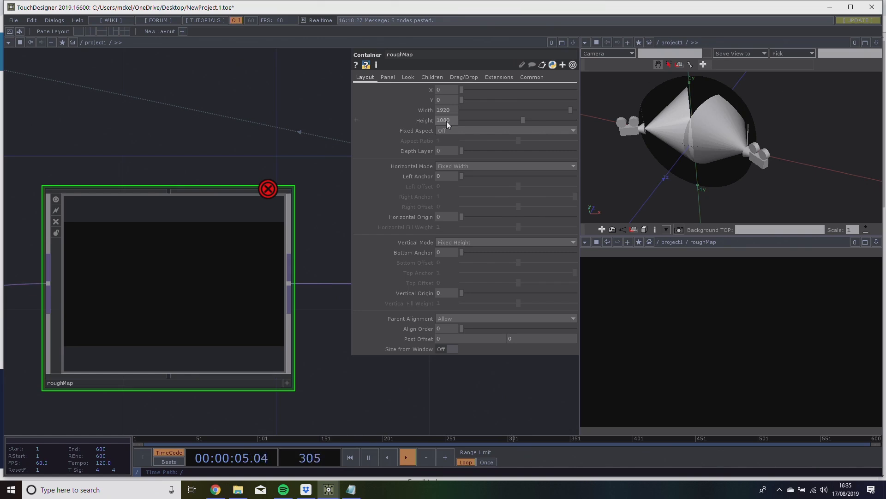
key("F1")
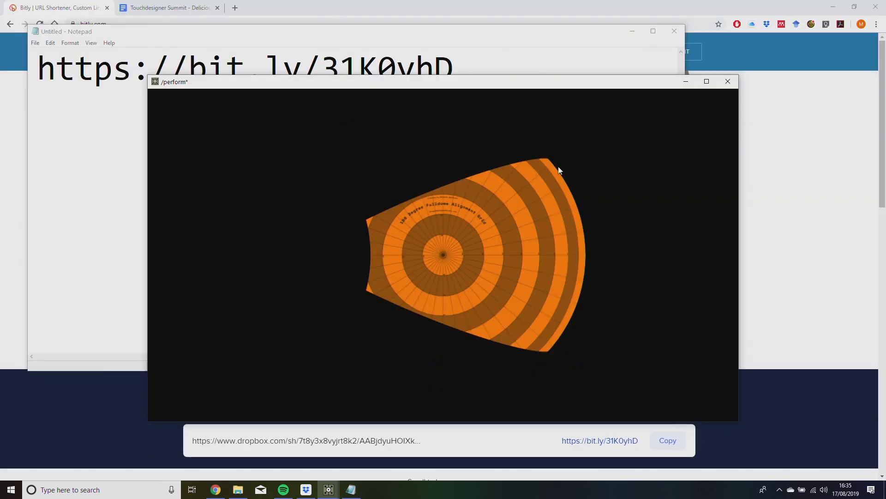
key("Escape")
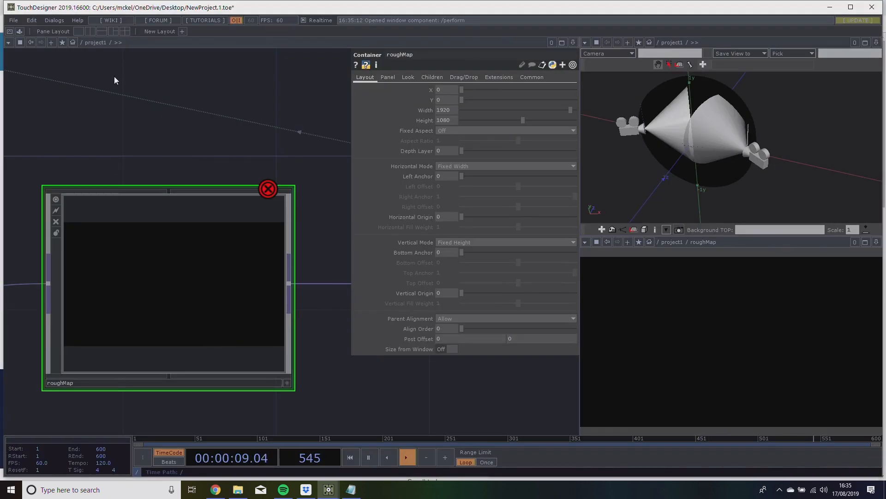
Go inside the roughMap container's network and bring in1 and out1 into view.
scroll(149, 323, "up", 5)
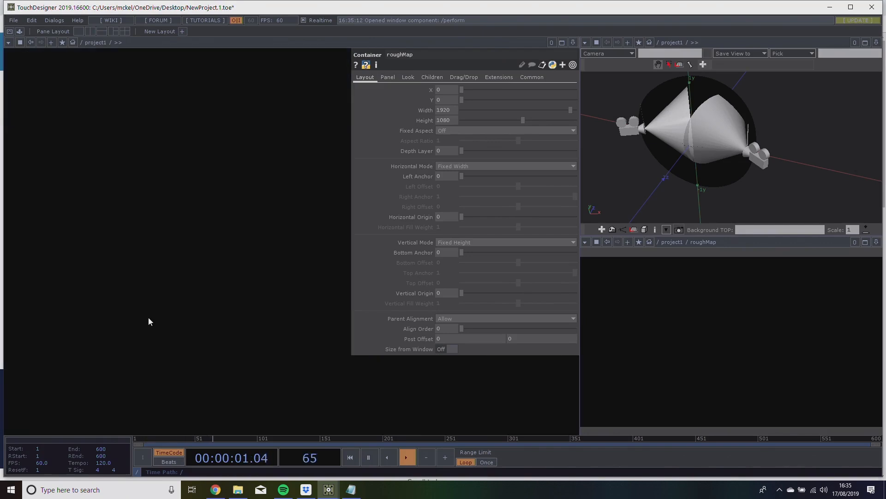
left_click_drag(192, 299, 335, 312)
left_click_drag(265, 322, 247, 234)
scroll(255, 269, "down", 1)
scroll(256, 268, "down", 1)
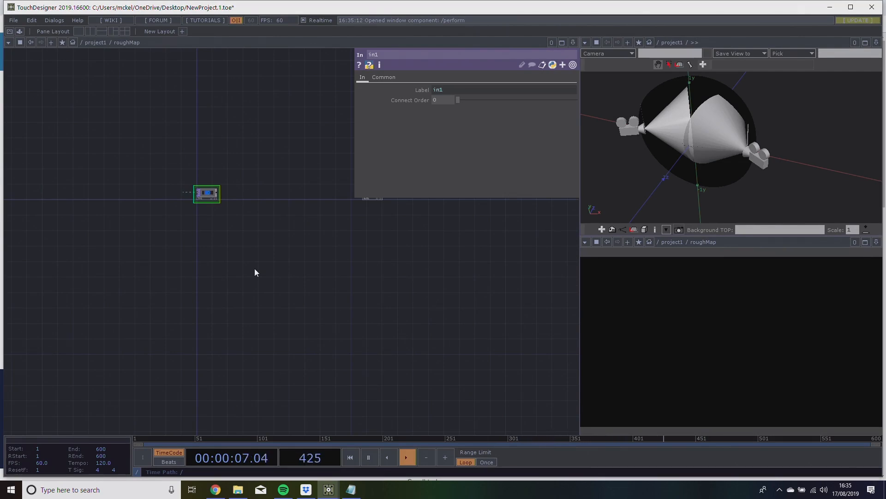
scroll(255, 269, "up", 2)
left_click_drag(255, 269, 210, 280)
scroll(221, 269, "down", 1)
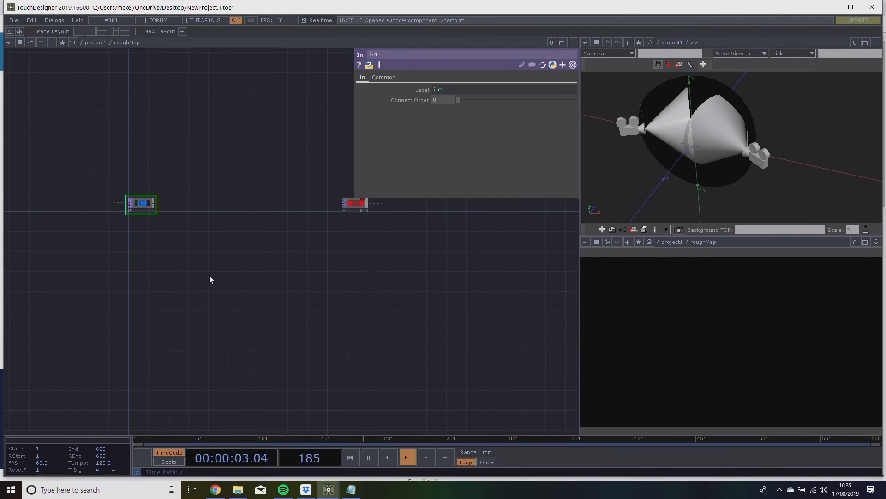
Add a Grid SOP in the empty area below in1 inside roughMap.
left_click_drag(199, 286, 246, 278)
left_click_drag(220, 324, 191, 331)
left_click_drag(242, 289, 294, 259)
key("Tab")
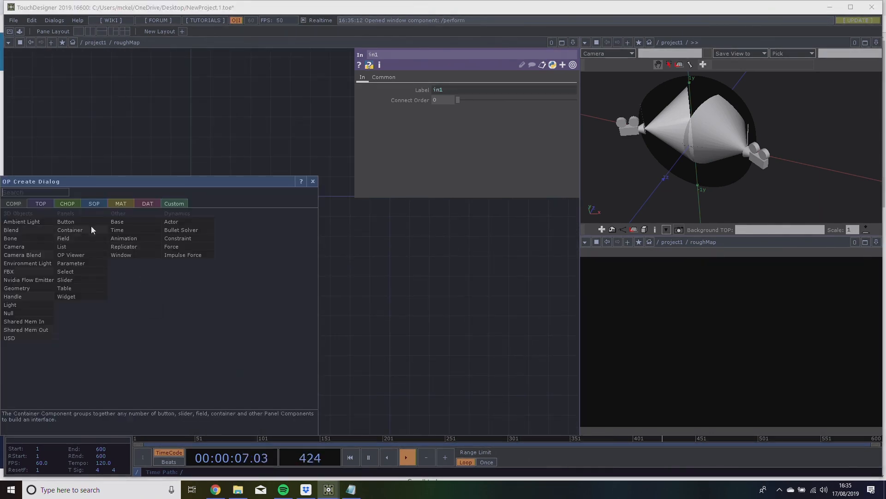
left_click(95, 203)
left_click_drag(133, 182, 479, 132)
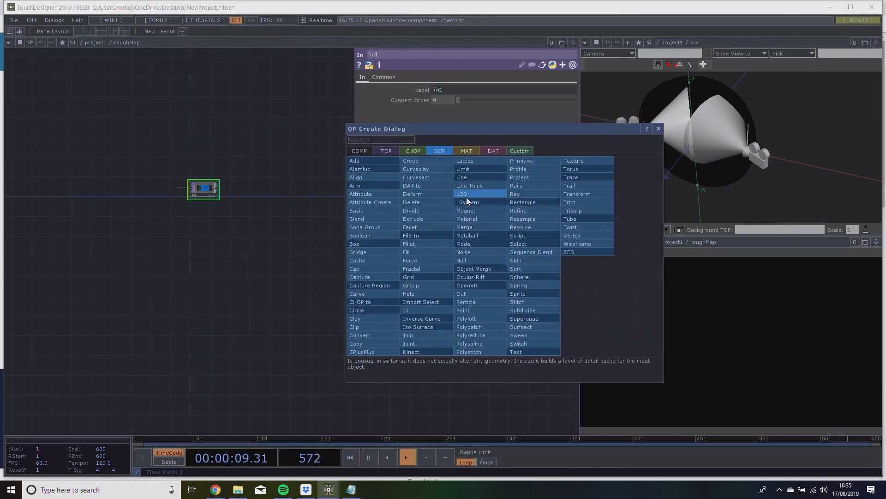
left_click(410, 269)
left_click(126, 265)
left_click_drag(187, 231, 231, 255)
scroll(202, 235, "up", 3)
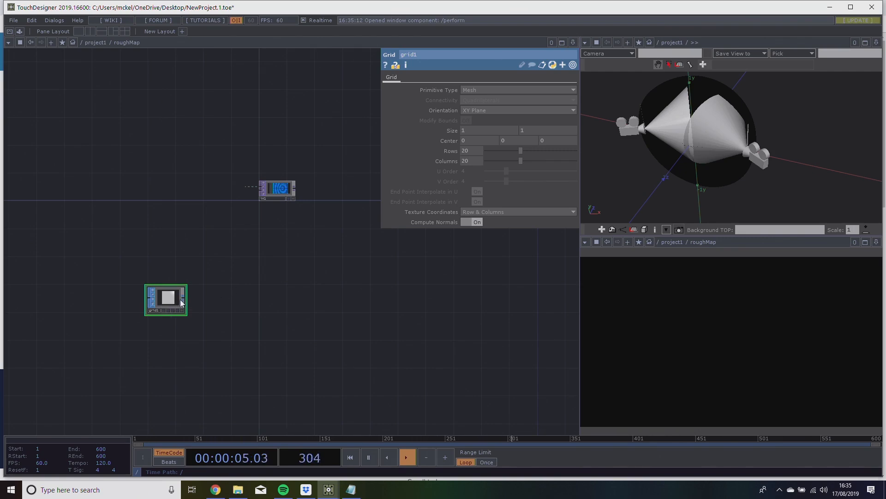
Append a Material SOP to grid1 and a Null SOP after the material.
left_click_drag(218, 296, 201, 266)
left_click_drag(212, 331, 181, 334)
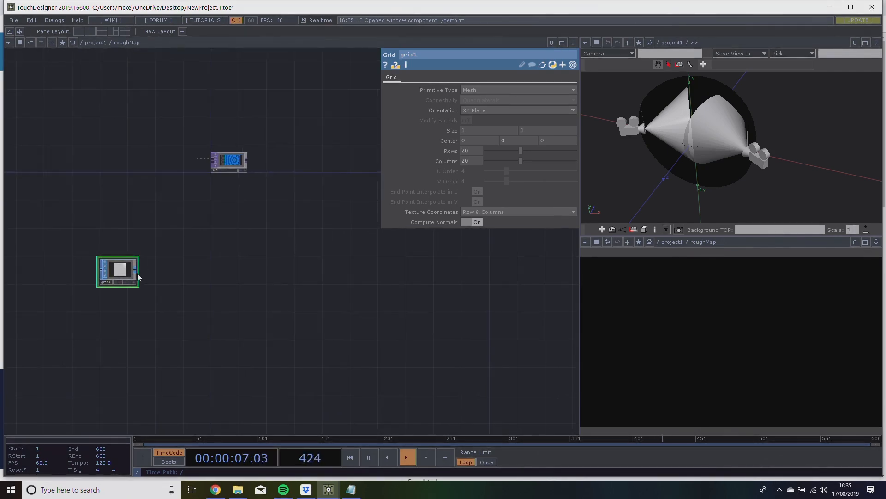
right_click(137, 273)
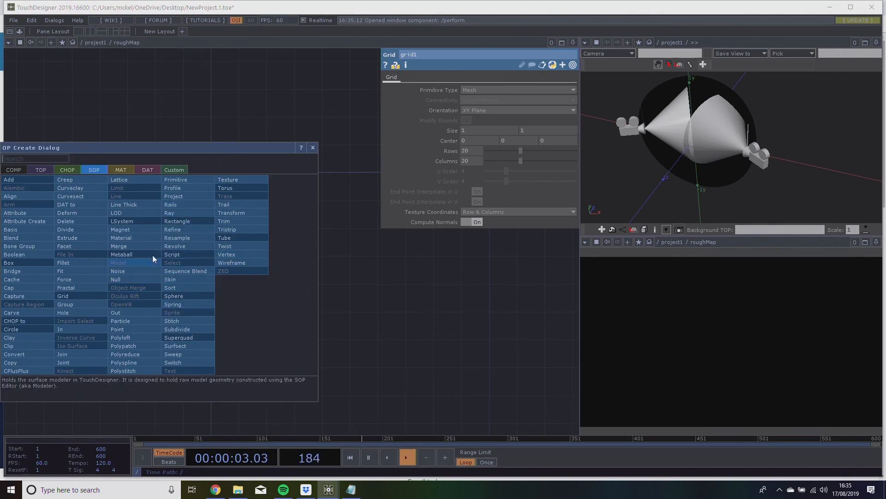
left_click(150, 238)
left_click(205, 269)
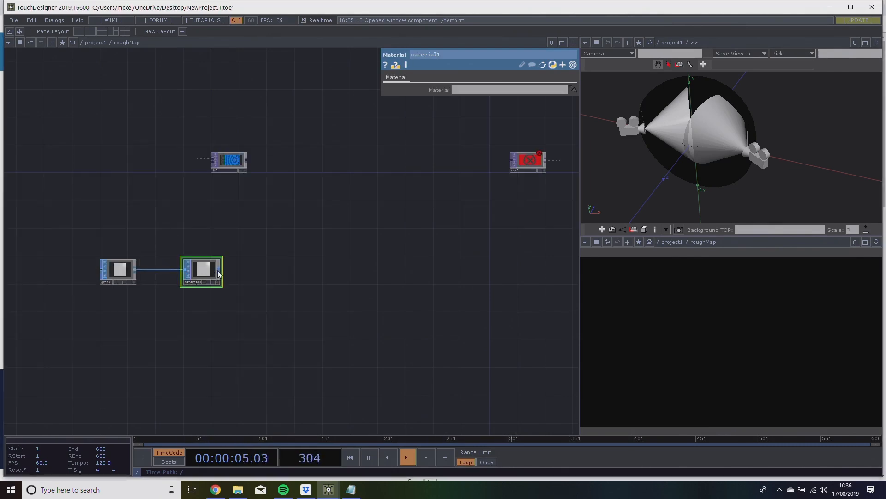
right_click(218, 275)
left_click(185, 273)
left_click(264, 268)
left_click_drag(244, 251, 174, 260)
left_click_drag(97, 261, 124, 249)
scroll(68, 274, "up", 5)
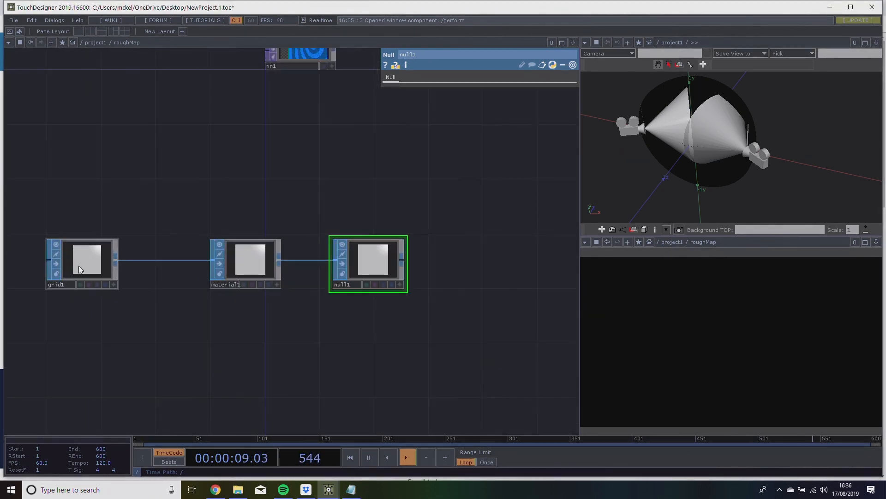
Examine grid1's parameters and the chain running through material1 to null1.
left_click(79, 270)
scroll(79, 272, "up", 5)
left_click_drag(244, 201, 15, 228)
scroll(321, 318, "down", 2)
scroll(312, 316, "up", 2)
left_click_drag(457, 329, 173, 337)
scroll(309, 313, "up", 2)
scroll(308, 313, "down", 4)
left_click_drag(344, 287, 260, 341)
left_click_drag(196, 340, 196, 359)
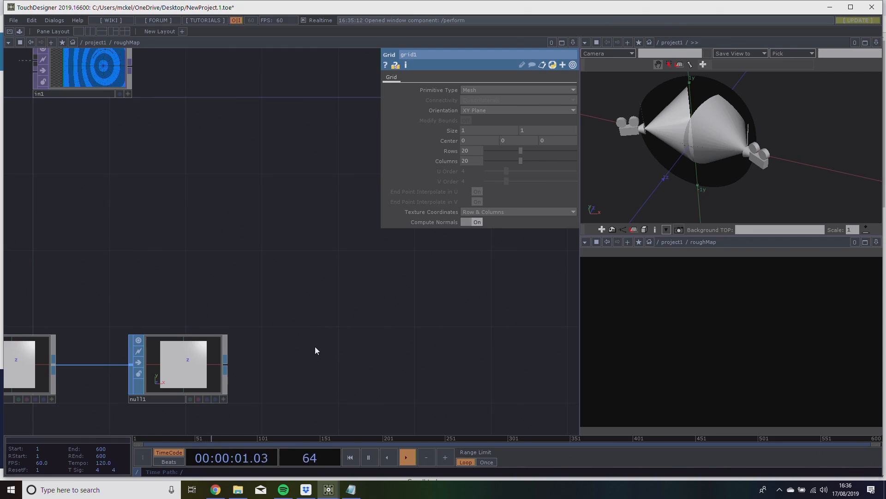
left_click_drag(285, 371, 309, 349)
scroll(347, 262, "down", 4)
left_click_drag(196, 274, 213, 279)
scroll(347, 261, "down", 2)
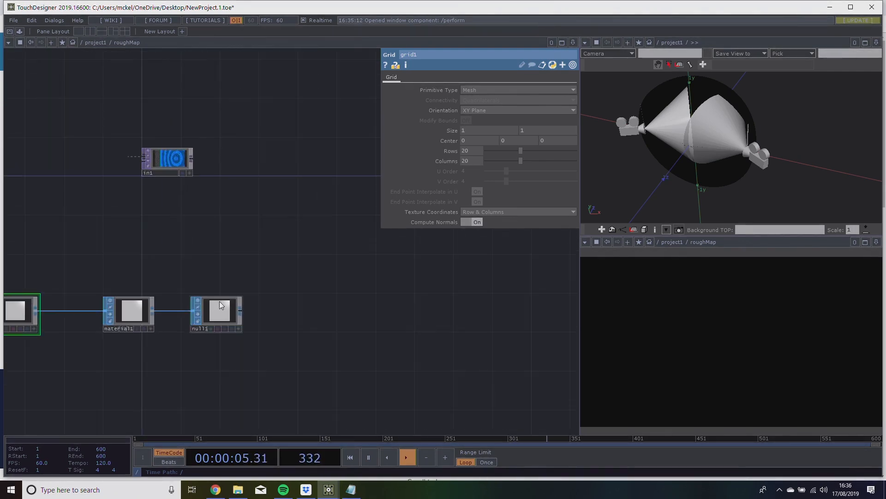
Append a Geometry COMP to null1 and line it up with the SOP chain.
right_click(243, 309)
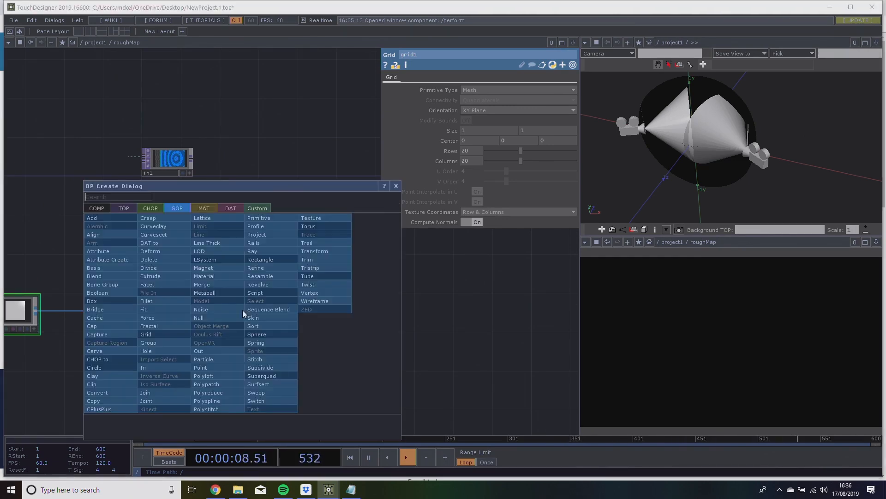
left_click(97, 207)
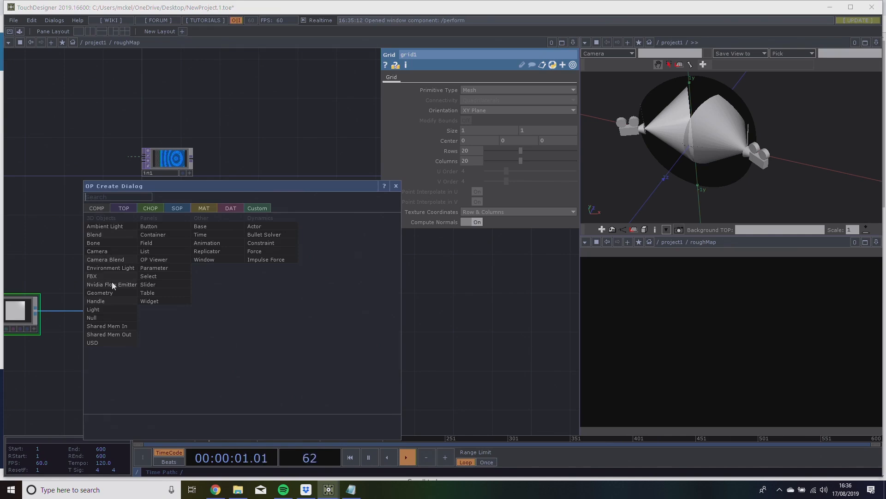
left_click(110, 291)
left_click(352, 300)
mouse_move(353, 300)
left_mouse_down()
mouse_move(316, 291)
mouse_move(352, 299)
left_mouse_up()
left_click_drag(255, 252, 192, 277)
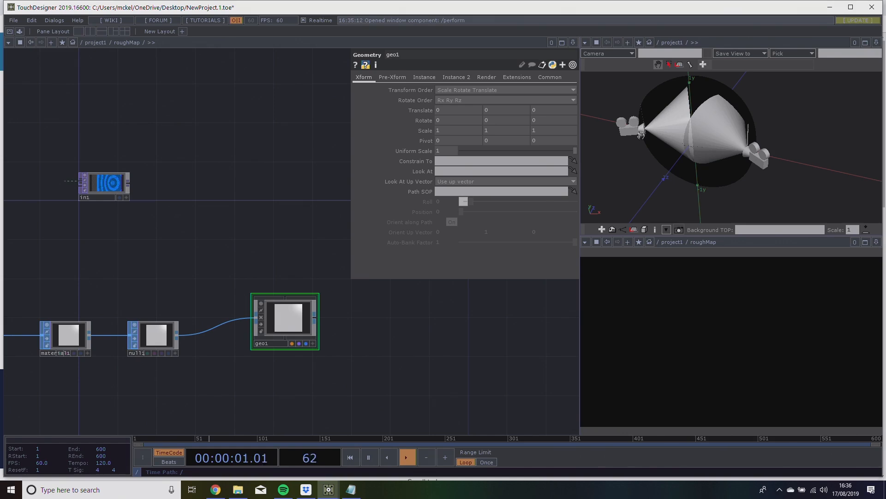
left_click_drag(285, 305, 275, 315)
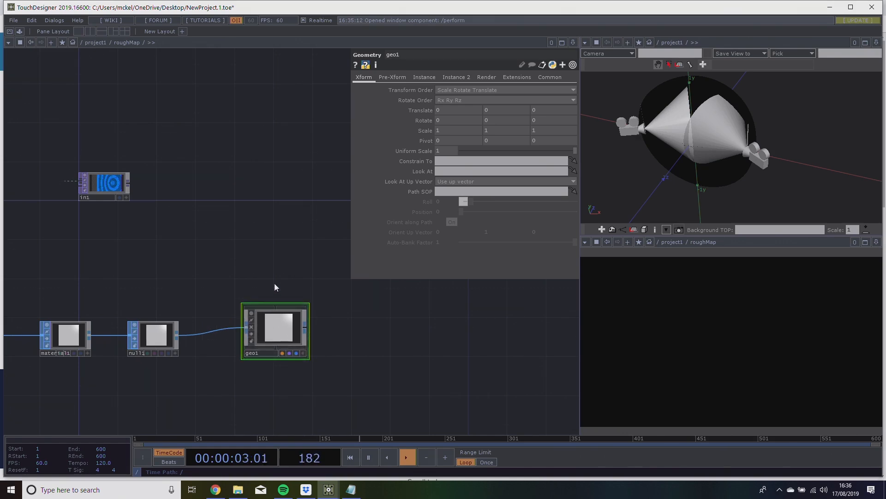
Move geo1 slightly closer to null1.
left_click_drag(248, 283, 301, 275)
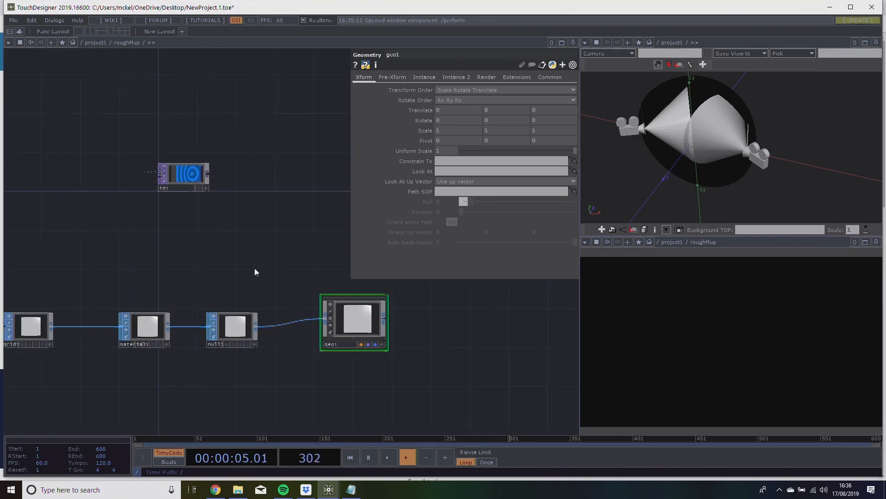
left_click_drag(38, 331, 78, 336)
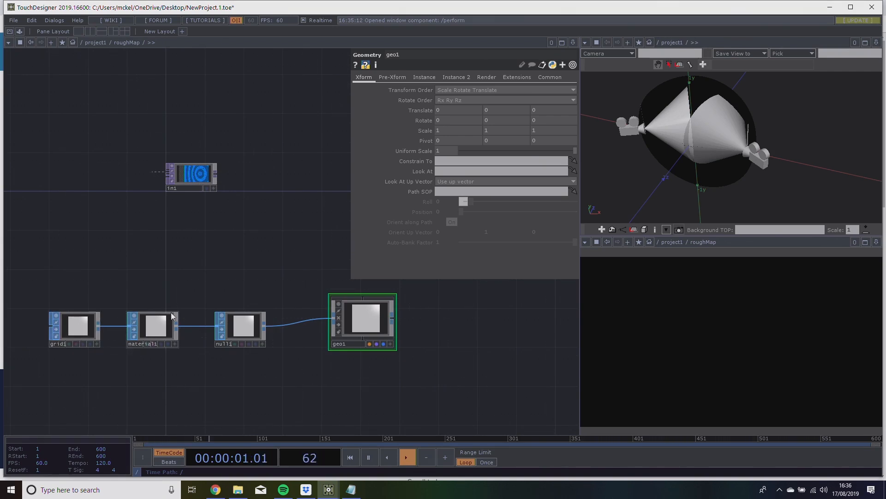
left_click(249, 329)
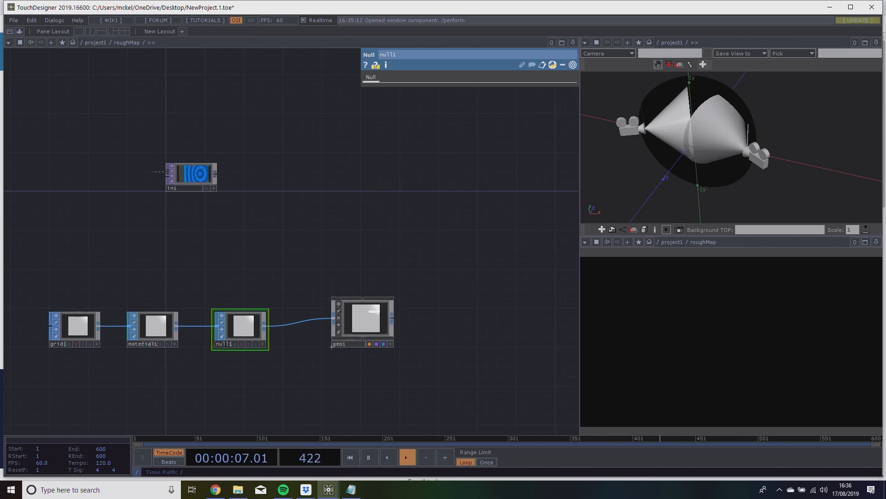
left_click_drag(331, 346, 322, 347)
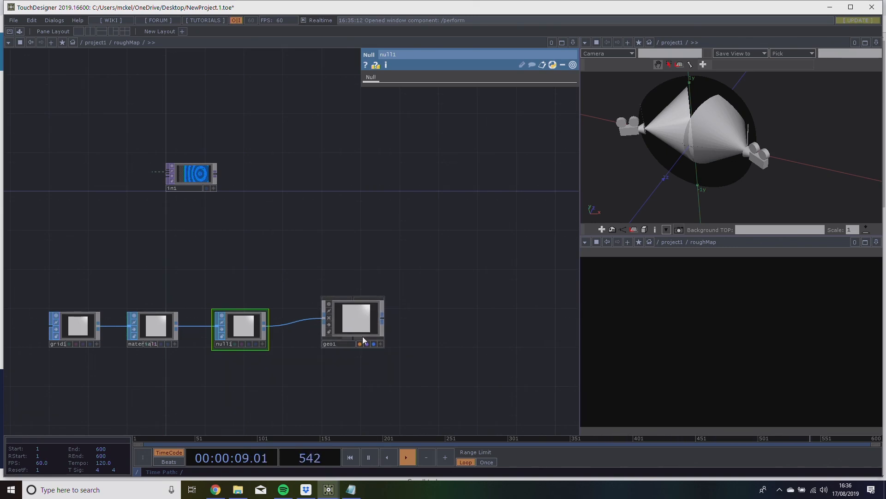
Add a Null COMP directly above geo1, between in1 and out1.
left_click_drag(340, 269, 319, 293)
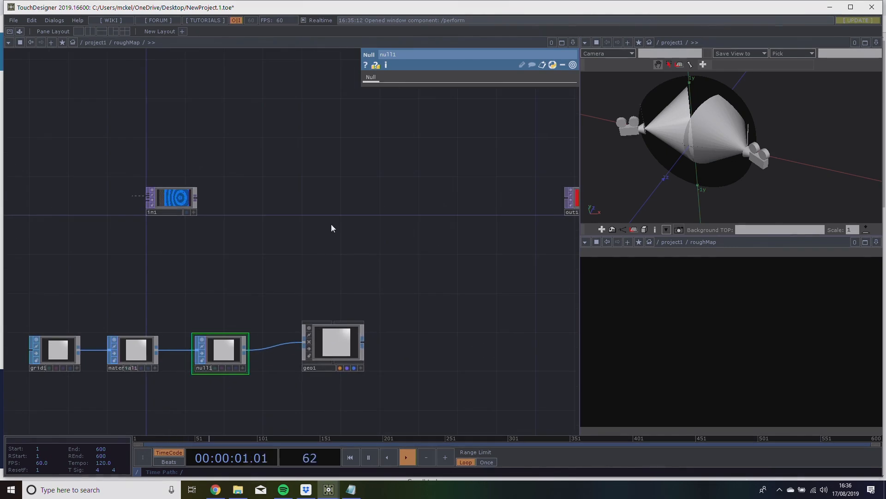
key("Tab")
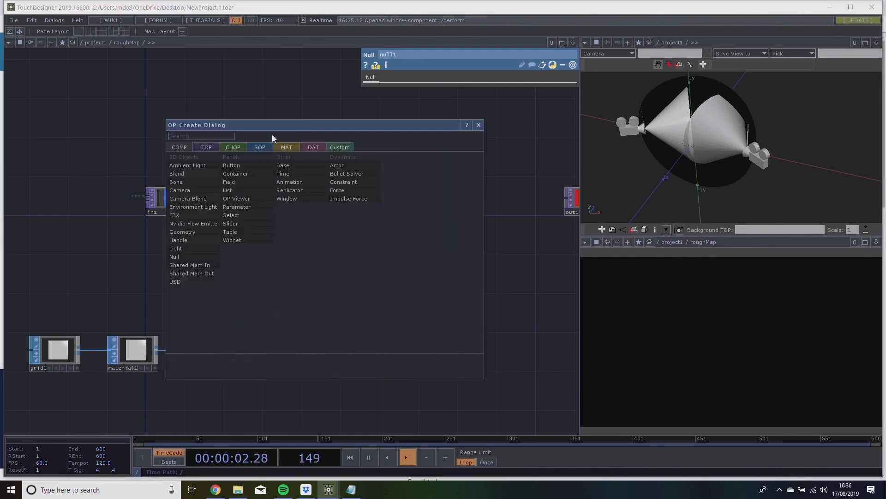
left_click(192, 256)
left_click(332, 234)
left_click_drag(347, 264, 276, 319)
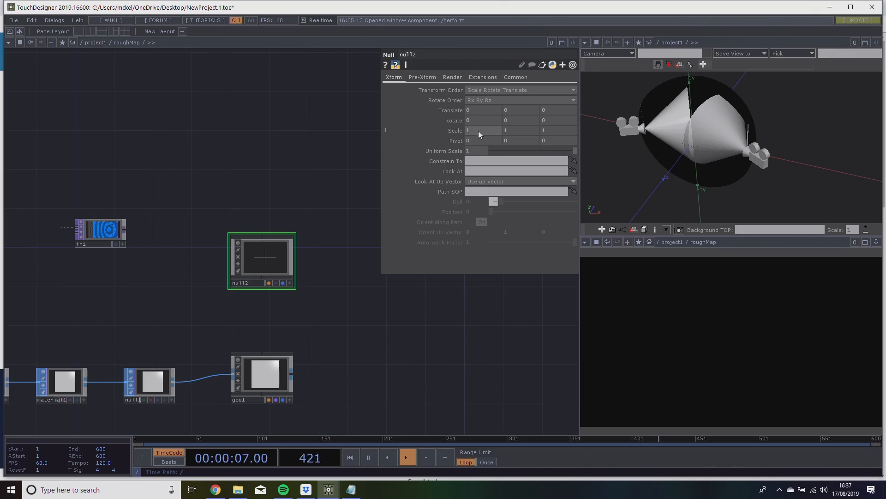
Set null2's X scale to the expression op('in1').aspectWidth and nudge null2 into line above geo1.
left_click(455, 131)
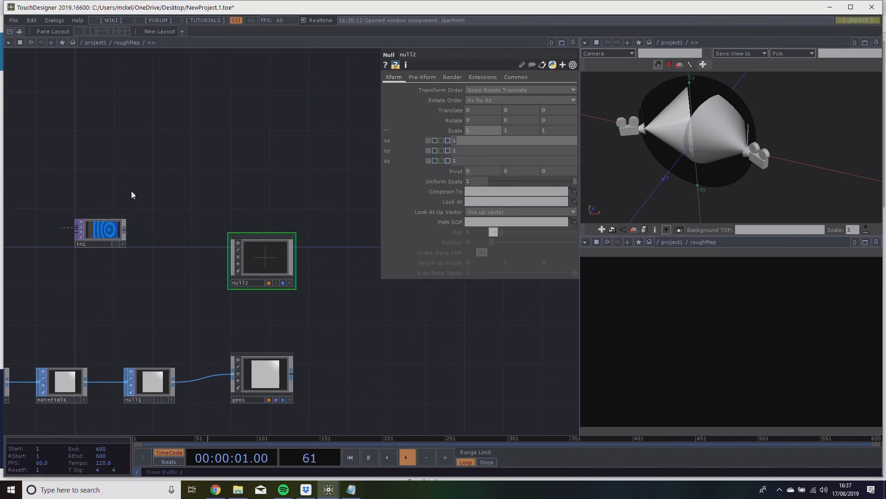
middle_click_drag(110, 244, 257, 256)
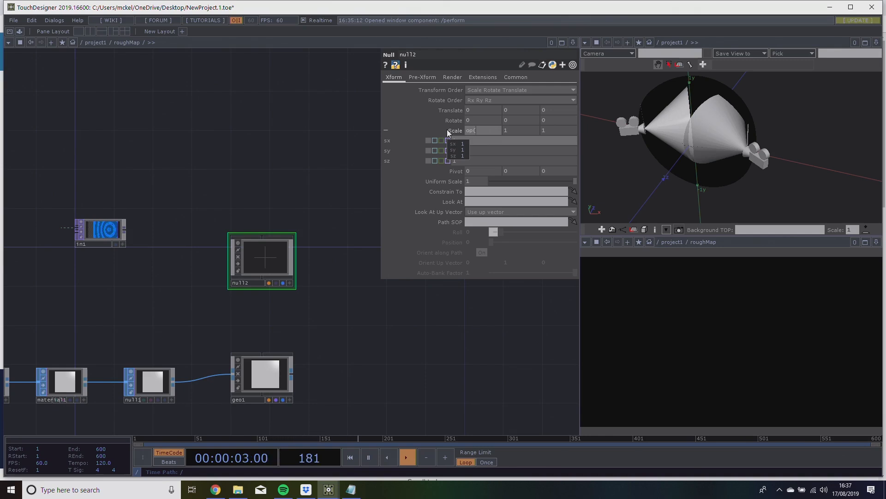
type("in1').aspectWdith")
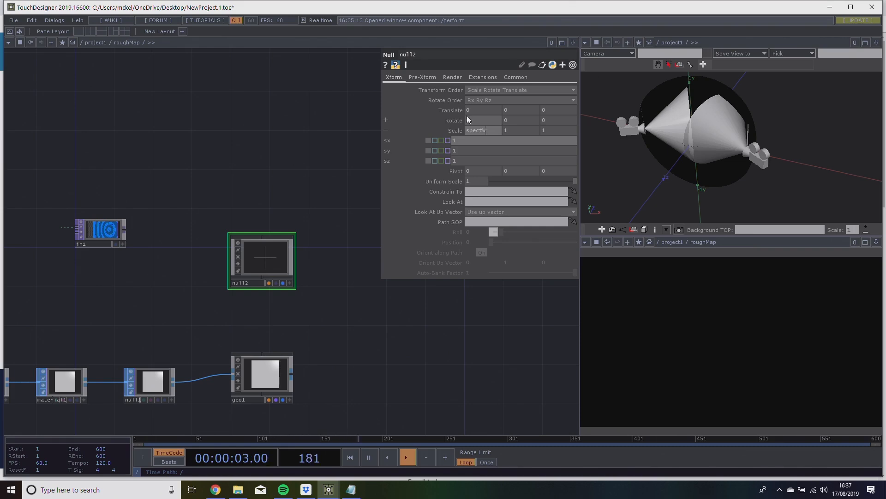
key("Return")
mouse_move(270, 249)
left_mouse_down()
mouse_move(249, 250)
mouse_move(260, 249)
left_mouse_up()
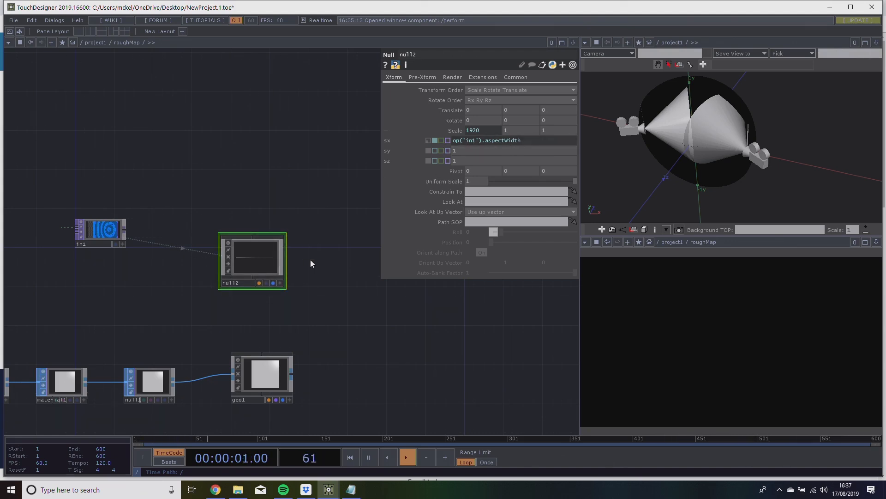
Set null2's Y scale to the expression op('in1').aspectHeight.
scroll(169, 249, "up", 3)
scroll(152, 245, "down", 1)
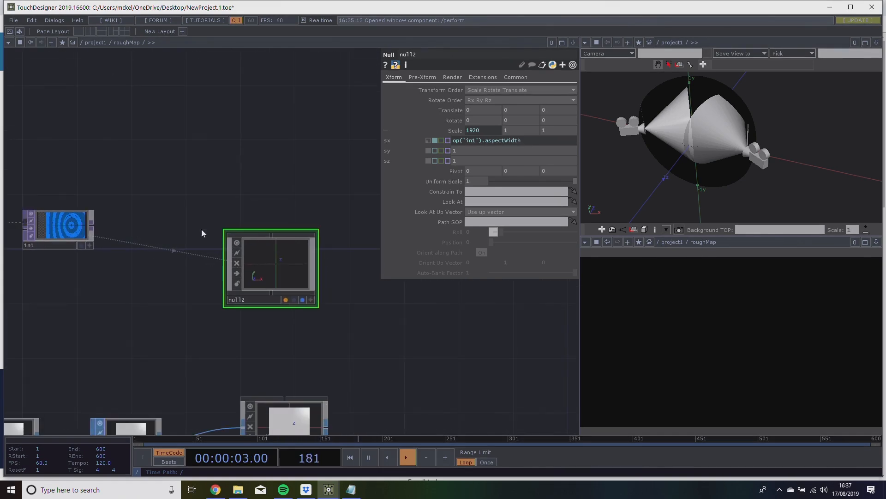
left_click(531, 132)
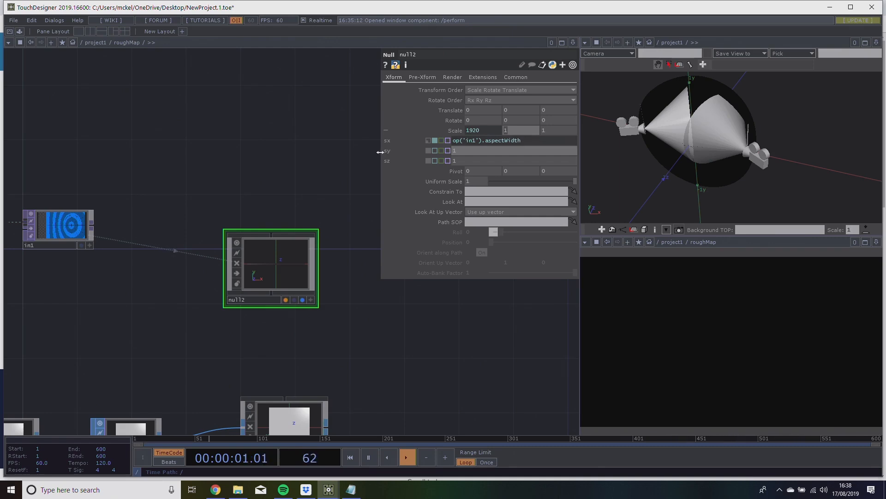
type("op('in1').aspectHeight")
key("Return")
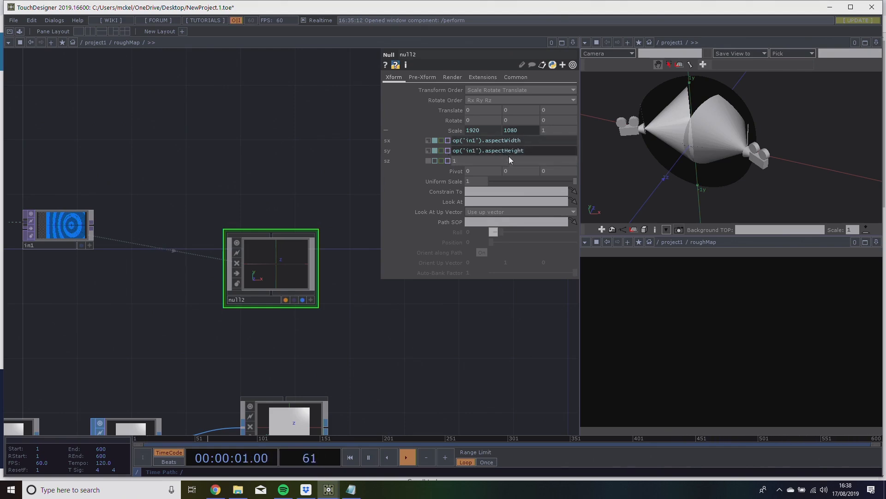
Align null2 directly above geo1, parent geo1 to it, and inspect geo1's view and transform parameters.
left_click_drag(217, 163, 249, 153)
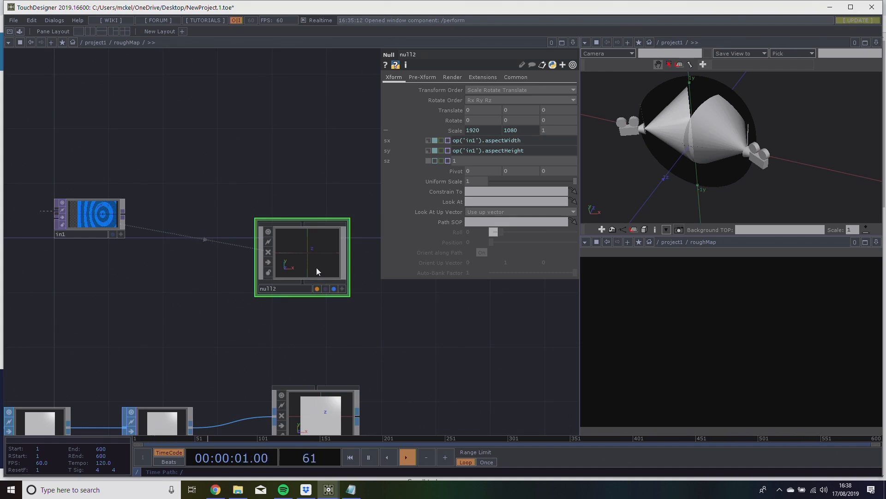
left_click_drag(384, 330, 363, 311)
left_click_drag(300, 248, 312, 248)
left_click_drag(417, 319, 343, 179)
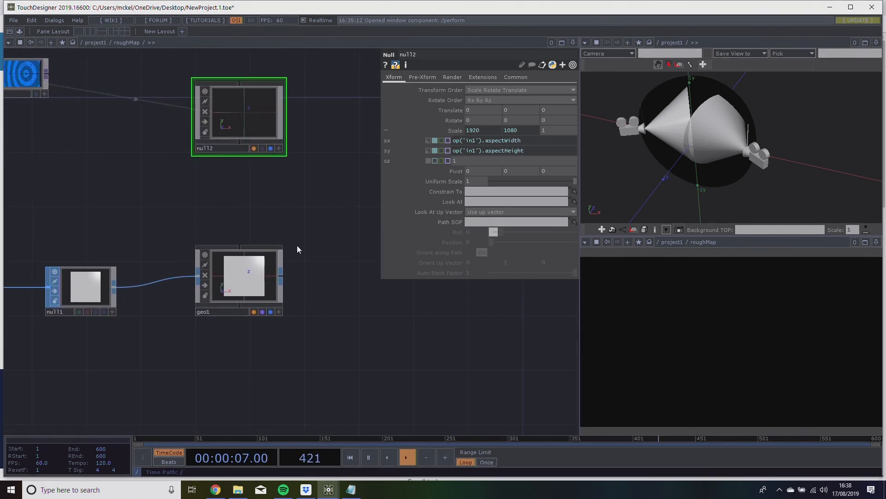
mouse_move(276, 221)
left_mouse_down()
mouse_move(314, 222)
mouse_move(282, 218)
left_mouse_up()
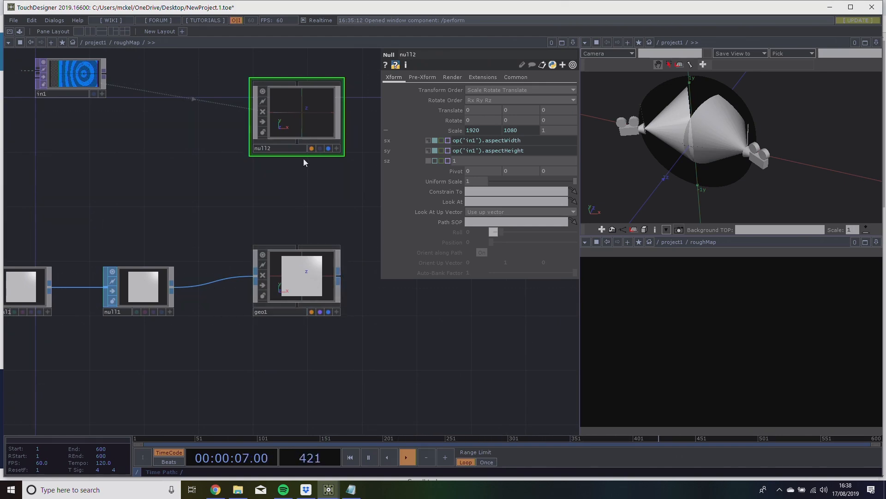
left_click_drag(296, 139, 296, 245)
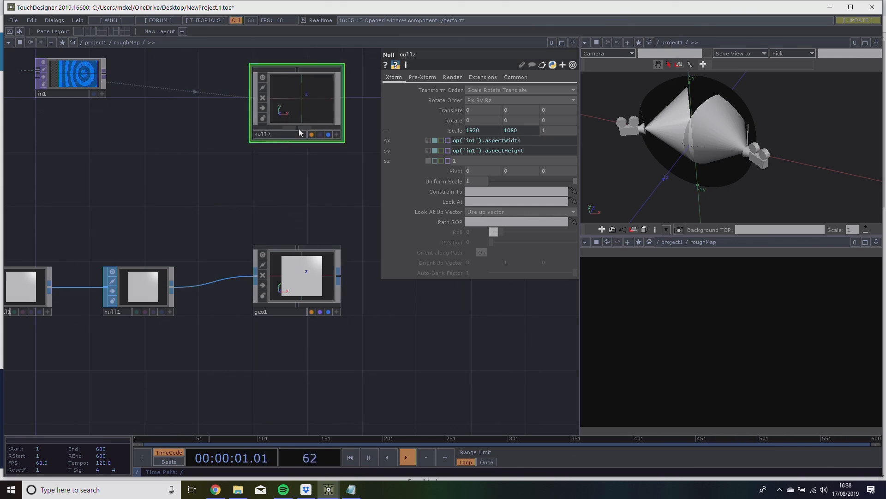
left_click_drag(299, 127, 279, 222)
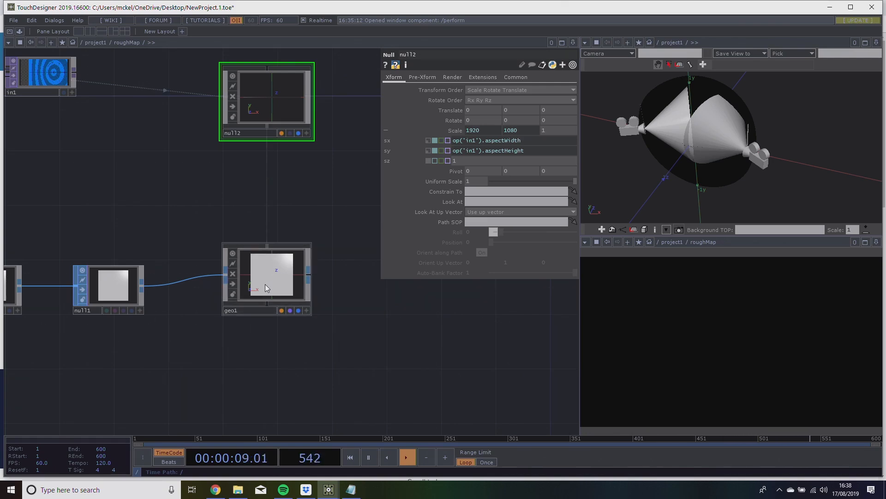
scroll(270, 278, "up", 5)
scroll(268, 277, "down", 2)
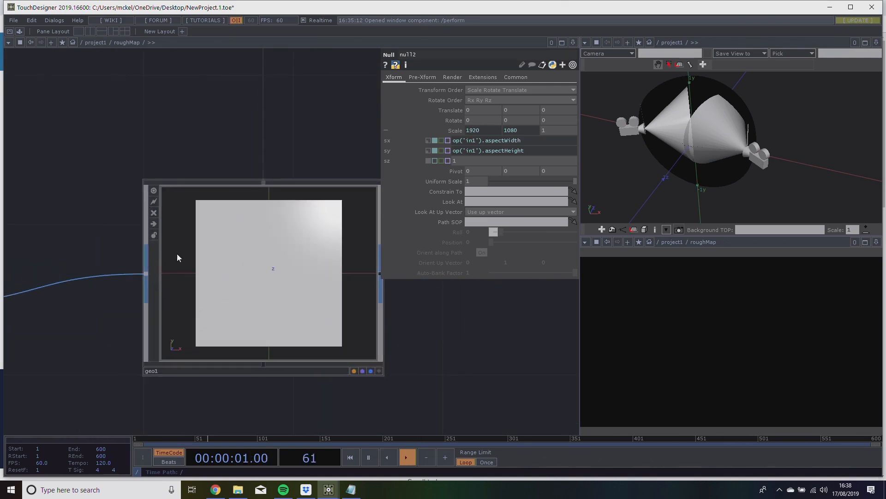
left_click(283, 271)
scroll(226, 279, "down", 5)
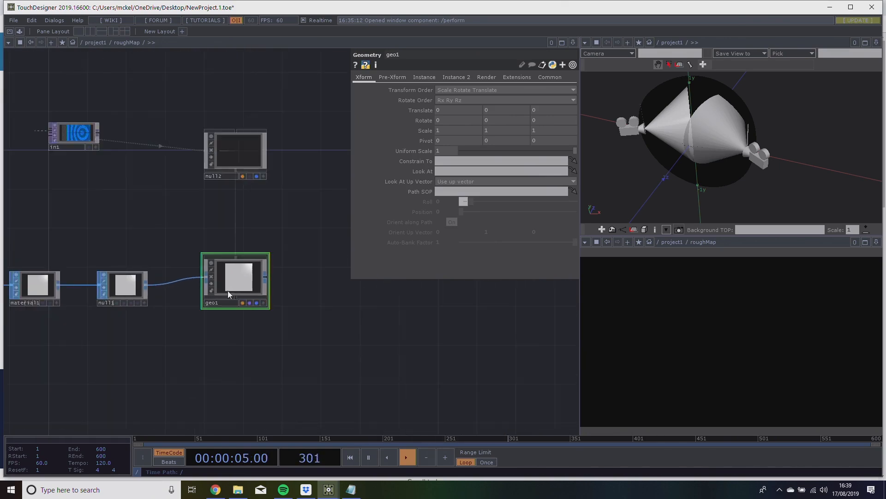
Add a Camera COMP in the empty area below and beyond geo1.
left_click_drag(297, 333, 276, 307)
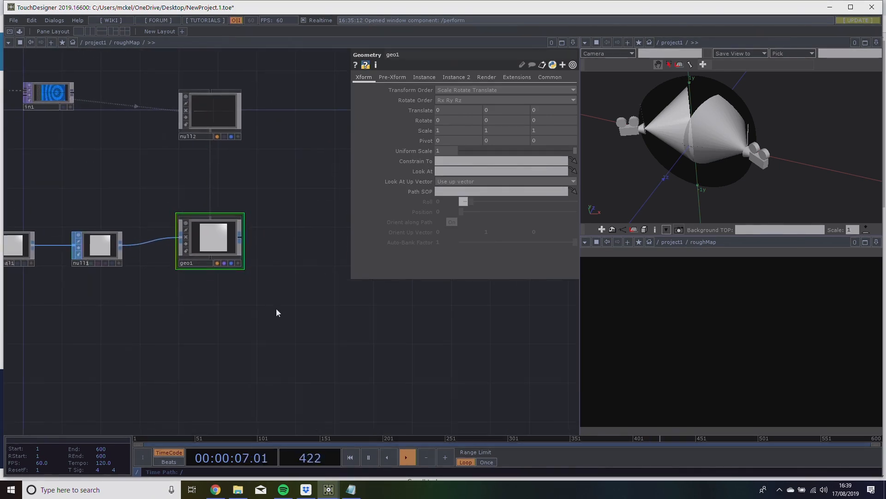
mouse_move(311, 334)
left_mouse_down()
mouse_move(279, 332)
mouse_move(330, 346)
mouse_move(336, 395)
mouse_move(317, 362)
mouse_move(199, 296)
left_mouse_up()
left_click_drag(272, 331, 222, 330)
double_click(218, 346)
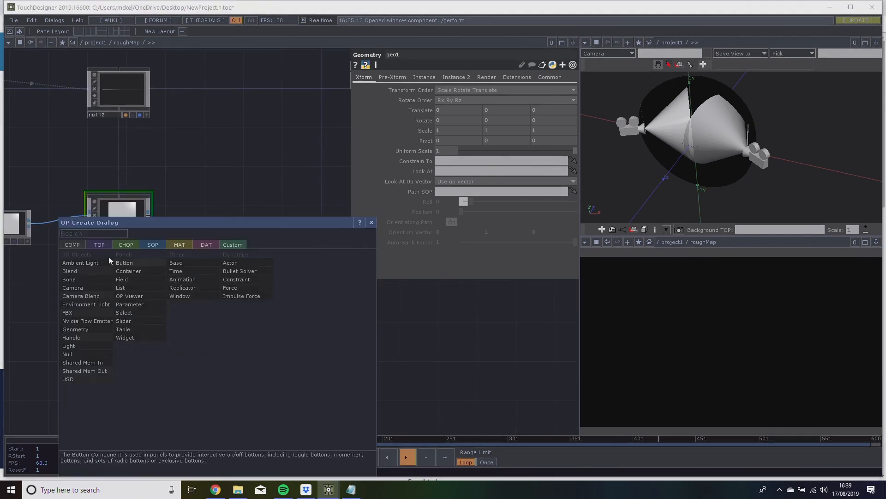
left_click(84, 305)
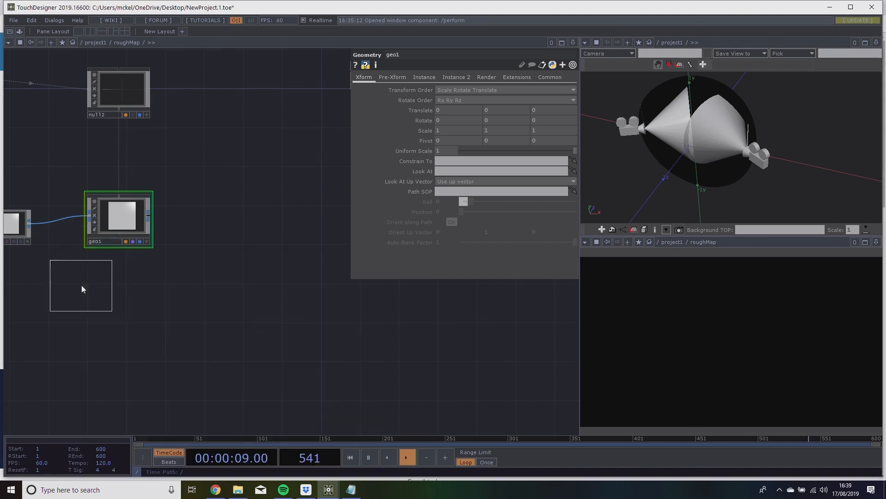
left_click(214, 349)
Add a Render TOP directly below the new camera.
double_click(223, 286)
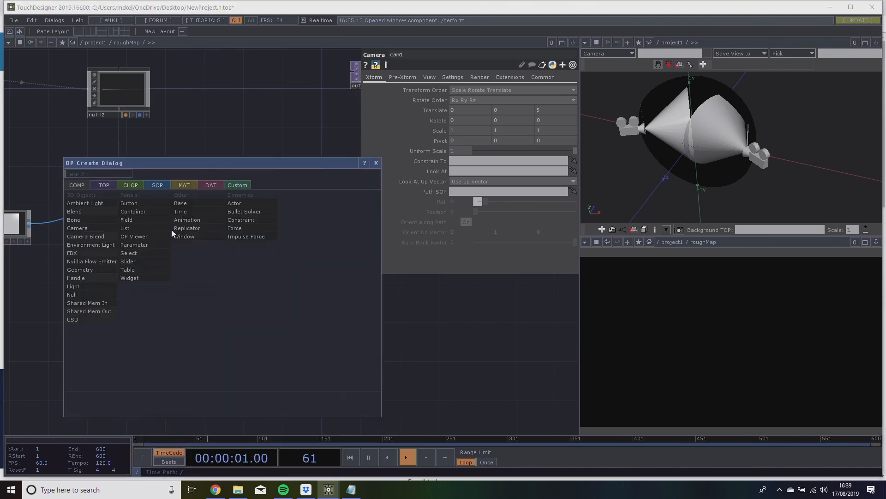
left_click(103, 185)
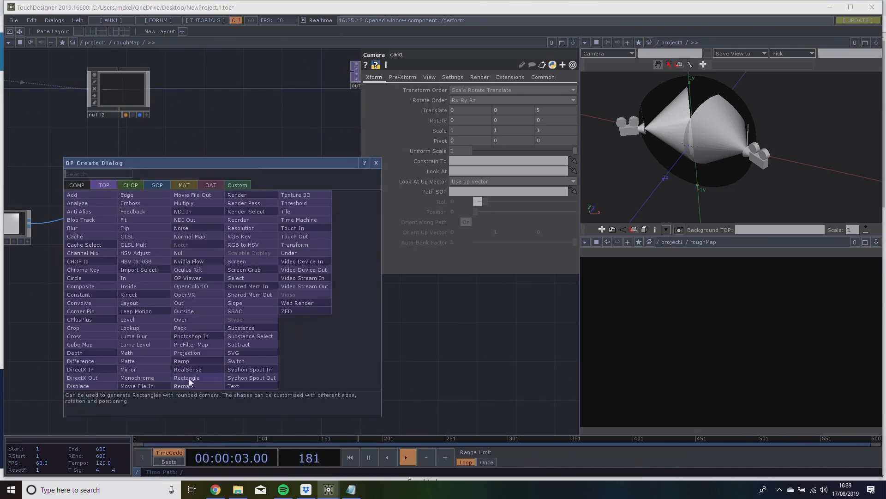
left_click(234, 196)
left_click(220, 412)
Append a Null TOP to the output of render1.
left_click_drag(253, 383, 215, 313)
double_click(204, 342)
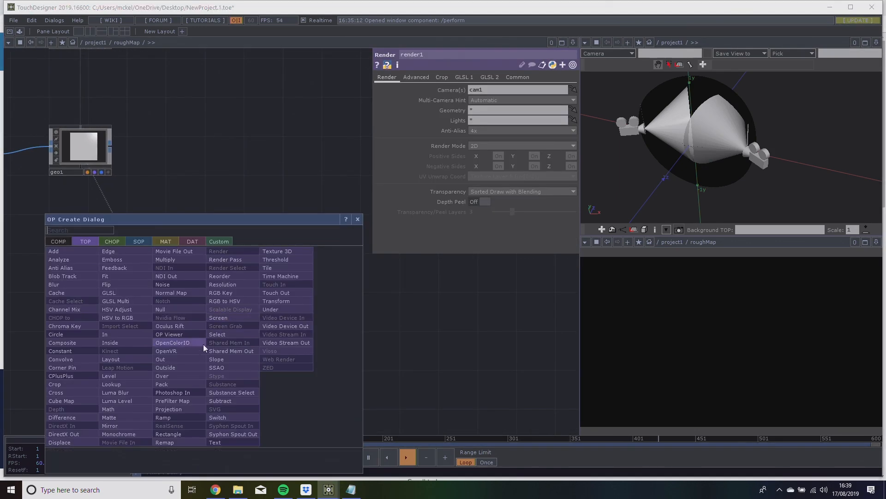
left_click(169, 308)
left_click(259, 344)
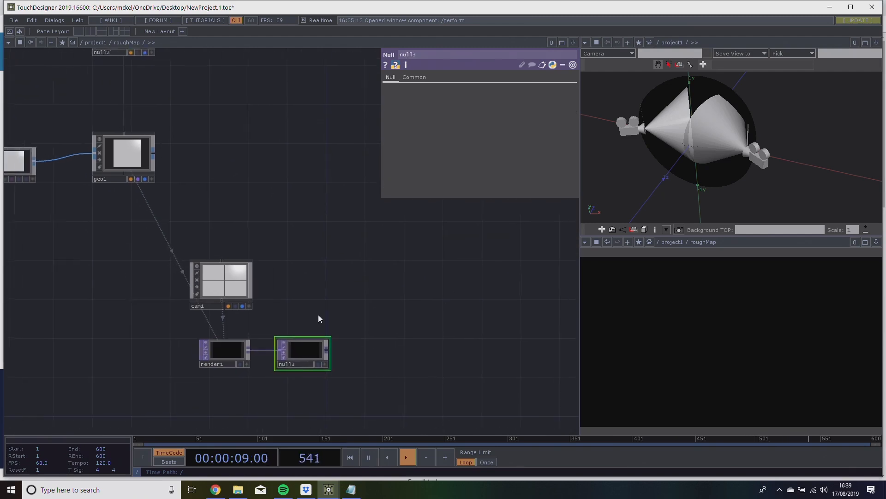
scroll(291, 349, "up", 3)
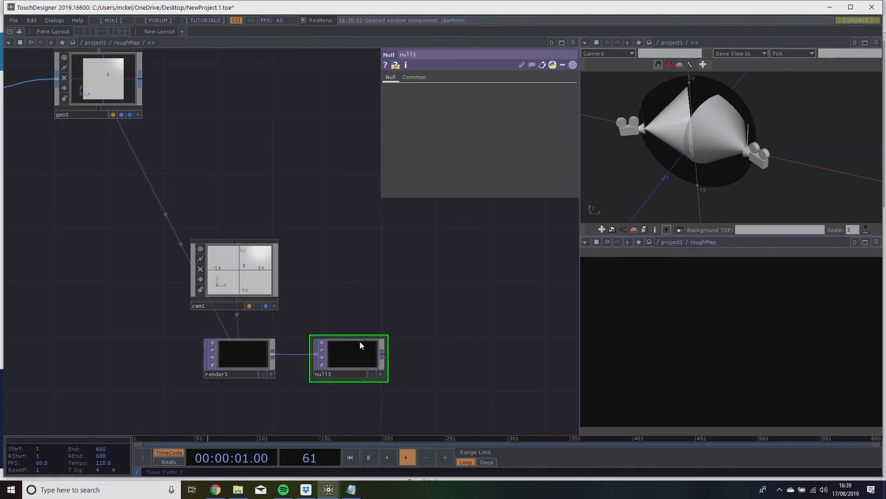
left_click_drag(316, 297, 312, 327)
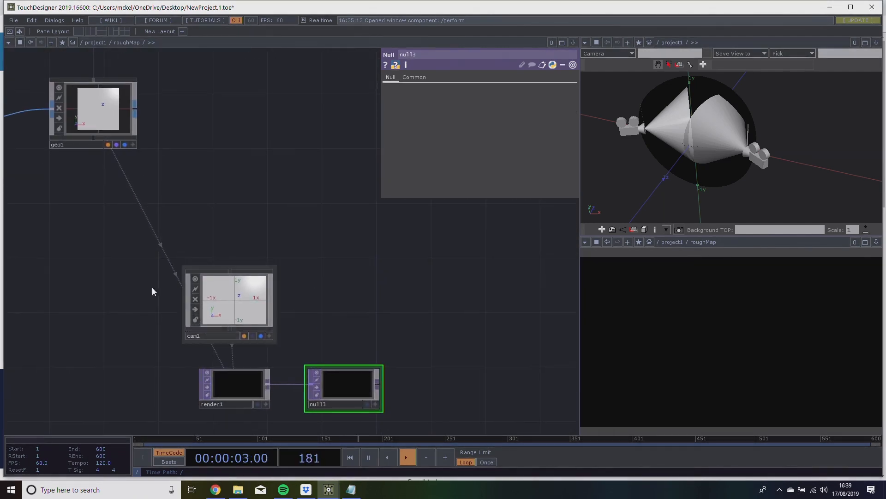
left_click_drag(376, 331, 335, 305)
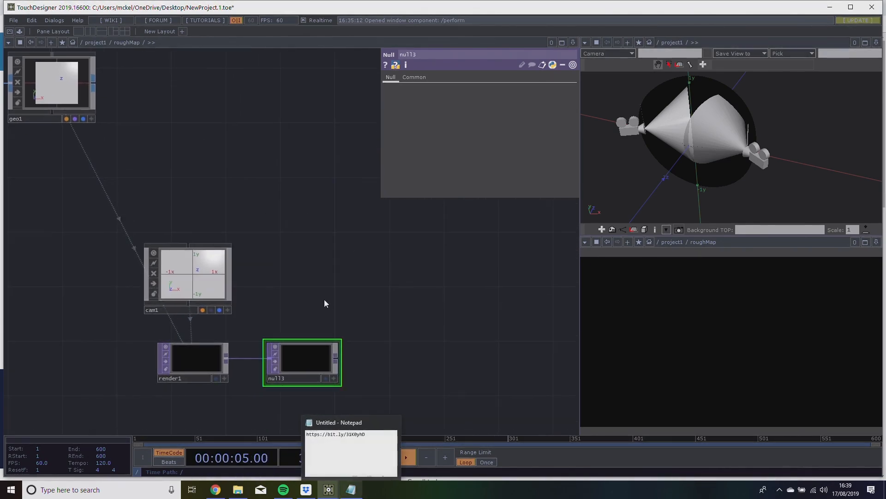
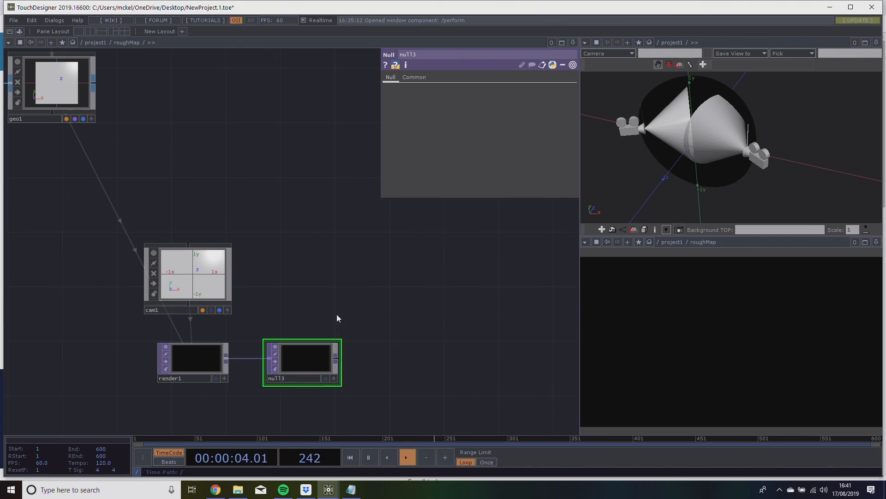
Set cam1's projection to Orthographic.
left_click(194, 252)
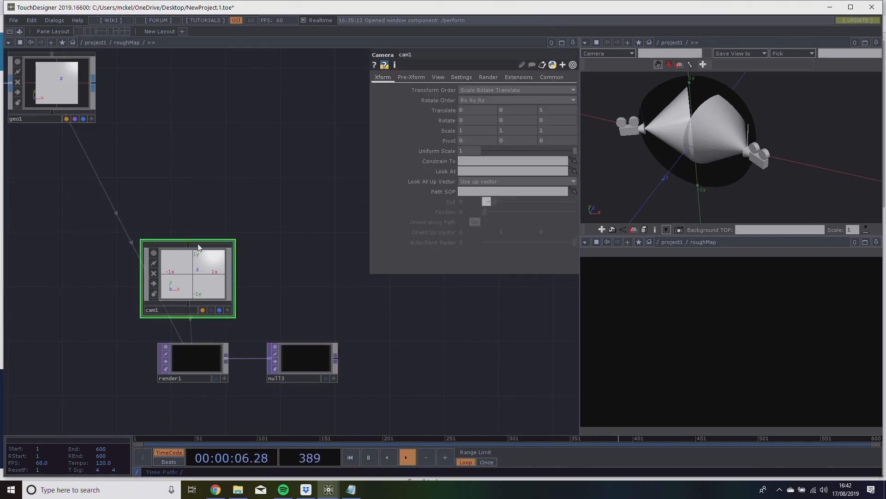
left_click(444, 75)
left_click(470, 89)
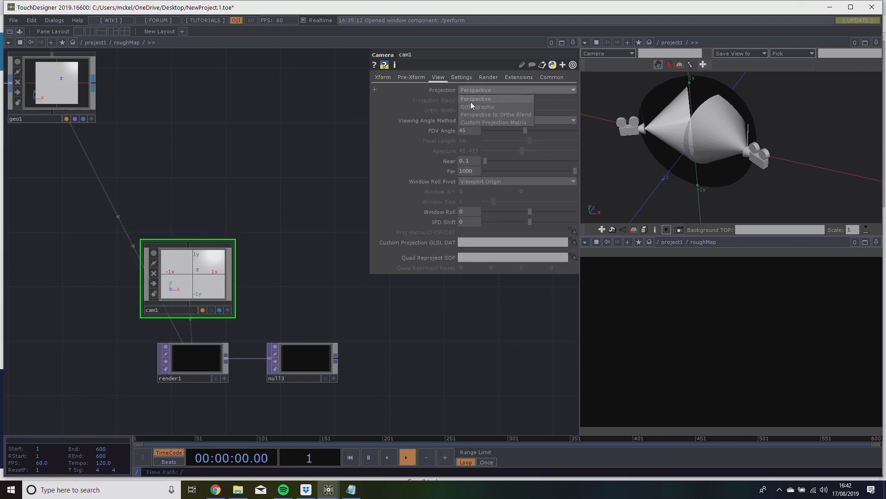
left_click(478, 106)
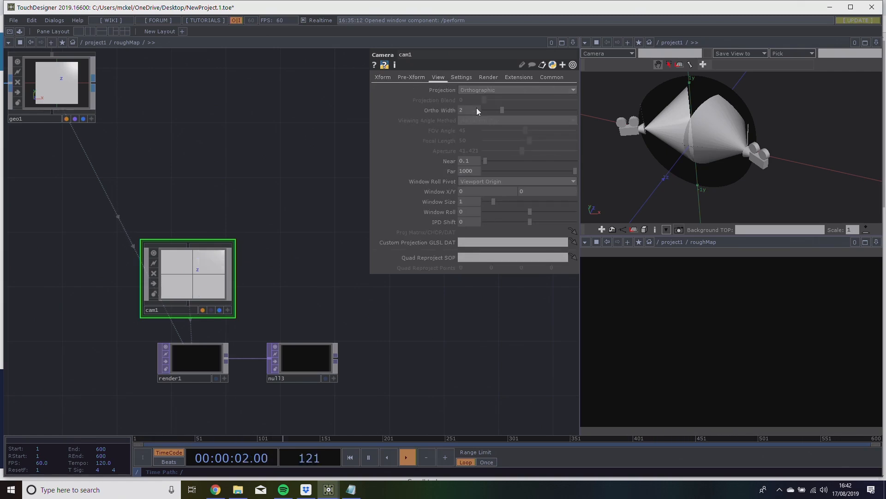
Set cam1's Ortho Width to the expression op('in1').aspectWidth.
left_click_drag(308, 276, 342, 266)
scroll(333, 272, "up", 2)
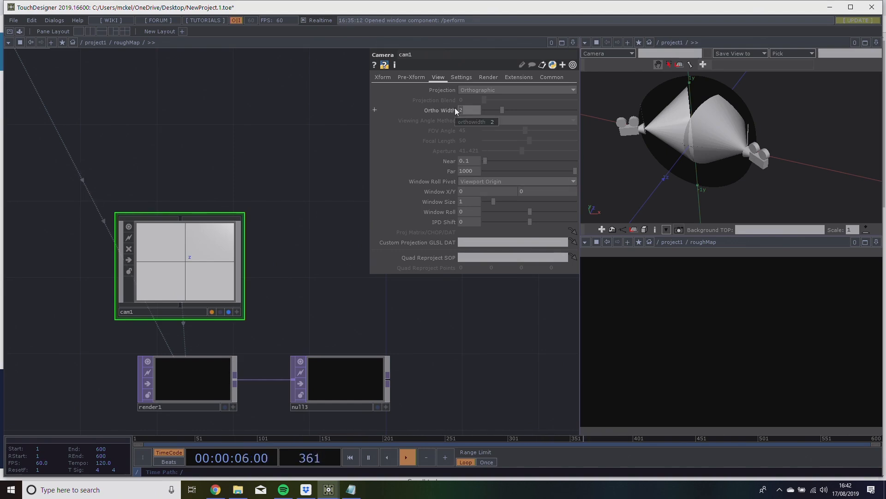
type("'in1')")
type(".aspec")
type("tWidth")
key("Return")
Shrink the cam1 node to about render1's width and reveal the expression behind its Ortho Width.
left_click_drag(317, 202, 345, 190)
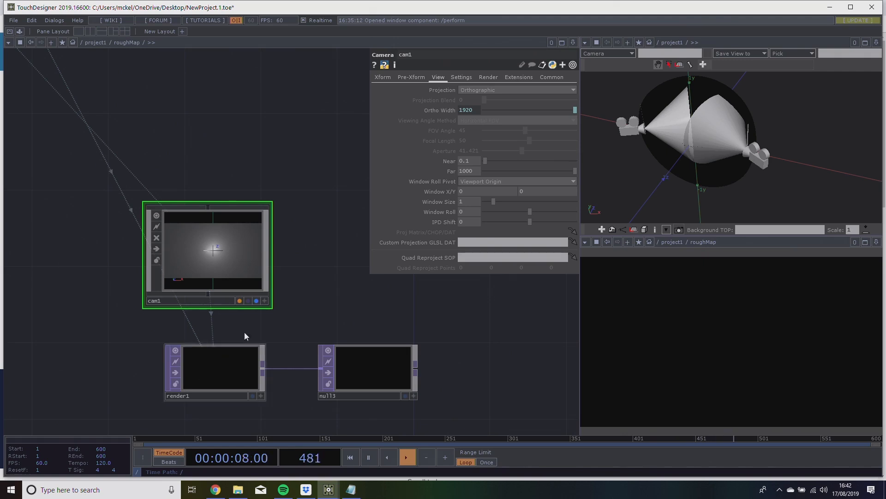
scroll(204, 255, "up", 5)
scroll(203, 260, "down", 3)
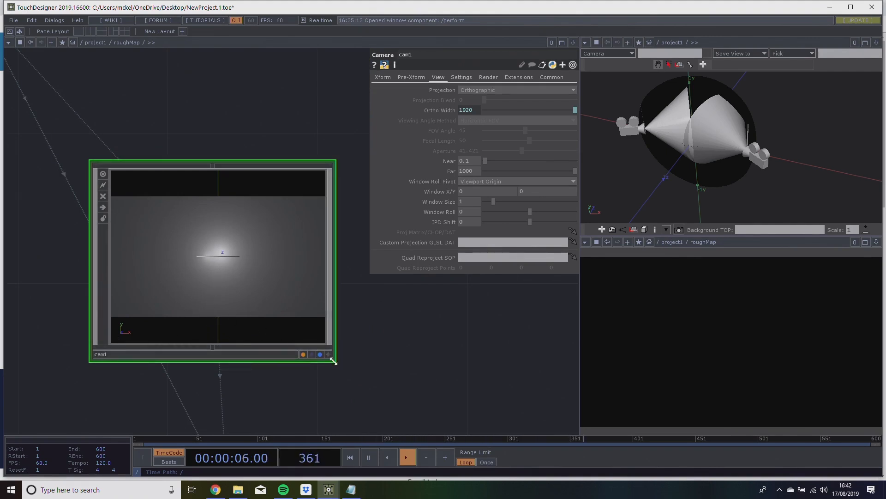
left_click_drag(360, 366, 251, 283)
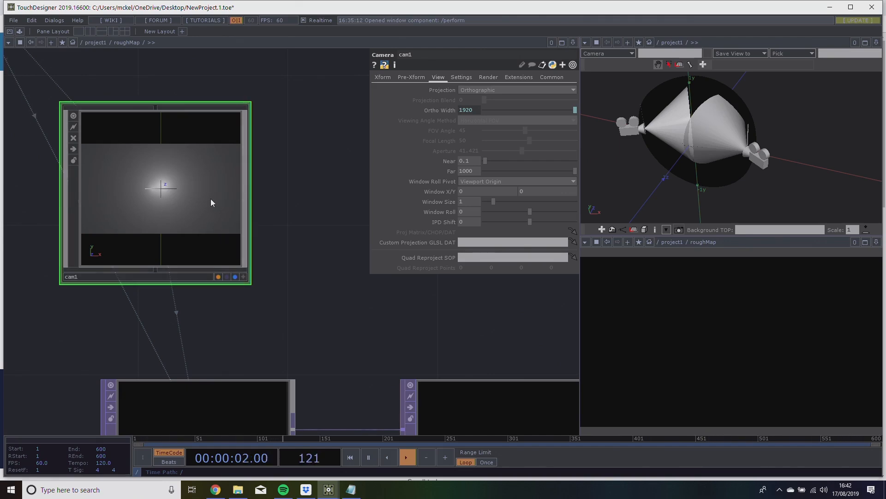
scroll(211, 198, "down", 3)
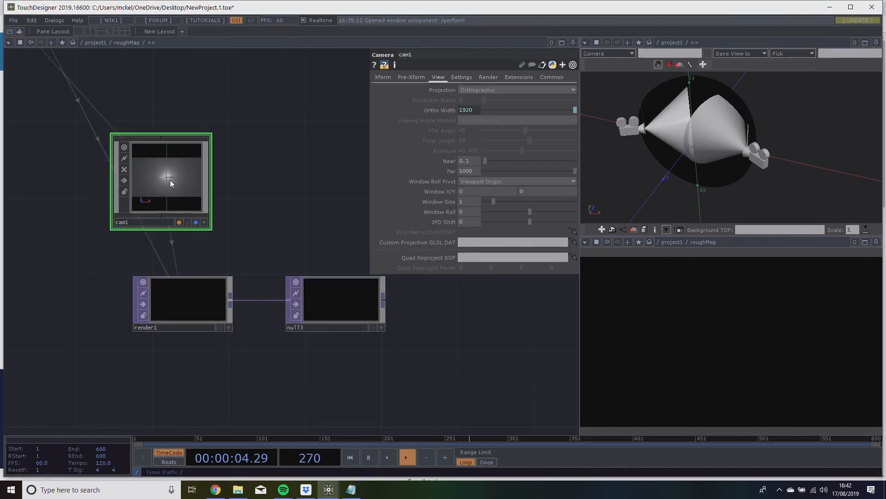
left_click(440, 110)
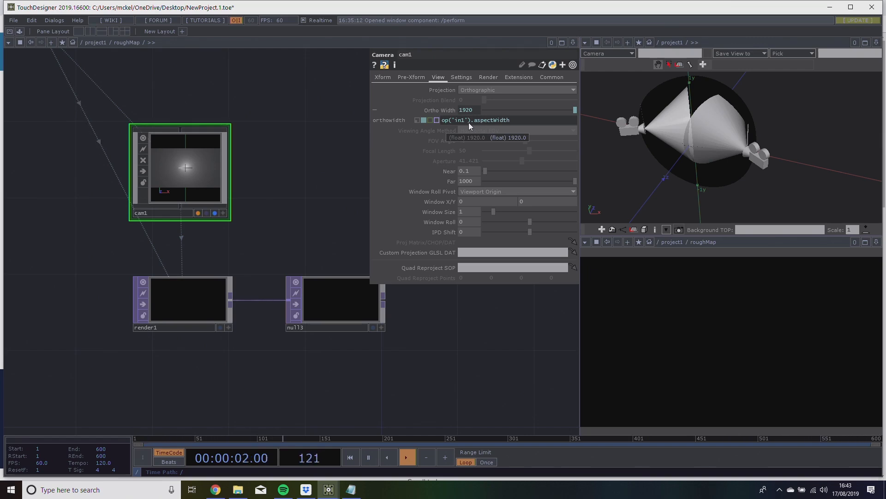
Move the in1 node slightly closer to null2 in the roughMap network.
scroll(257, 238, "down", 2)
left_click_drag(107, 213, 322, 245)
left_click_drag(205, 167, 206, 261)
left_click_drag(189, 201, 221, 291)
scroll(222, 291, "down", 3)
left_click_drag(159, 189, 178, 206)
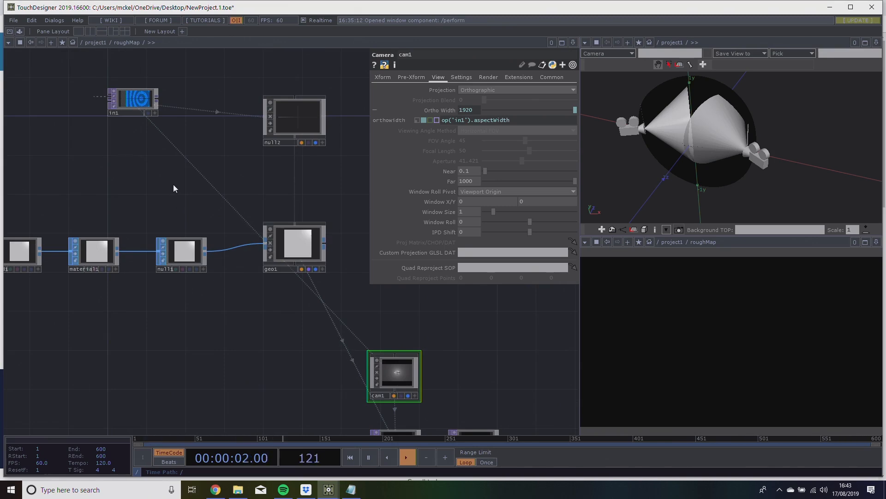
left_click_drag(131, 111, 136, 115)
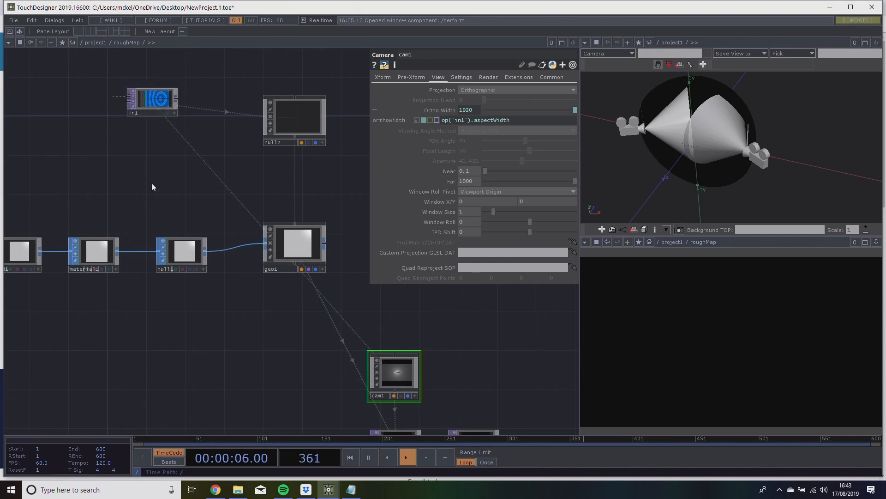
Add a Constant MAT below in1, use in1 as its Color Map, and assign the material to material1.
left_click_drag(151, 184, 138, 189)
key("Tab")
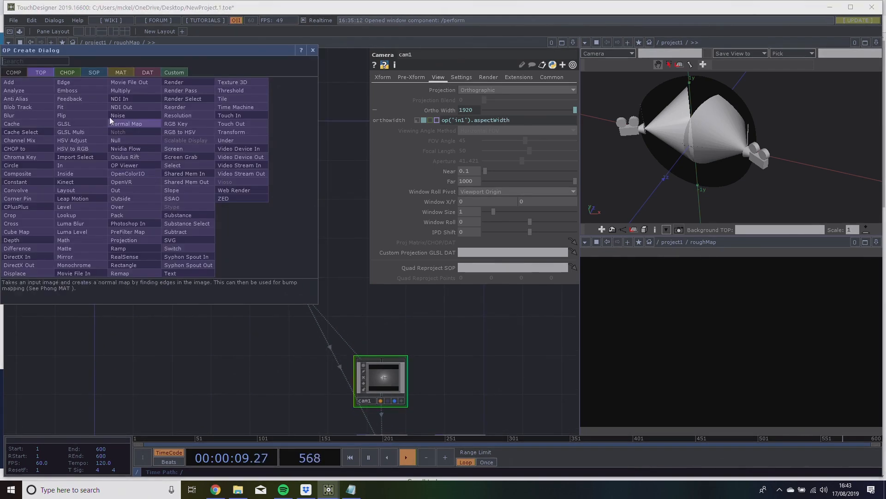
left_click(113, 74)
left_click(41, 81)
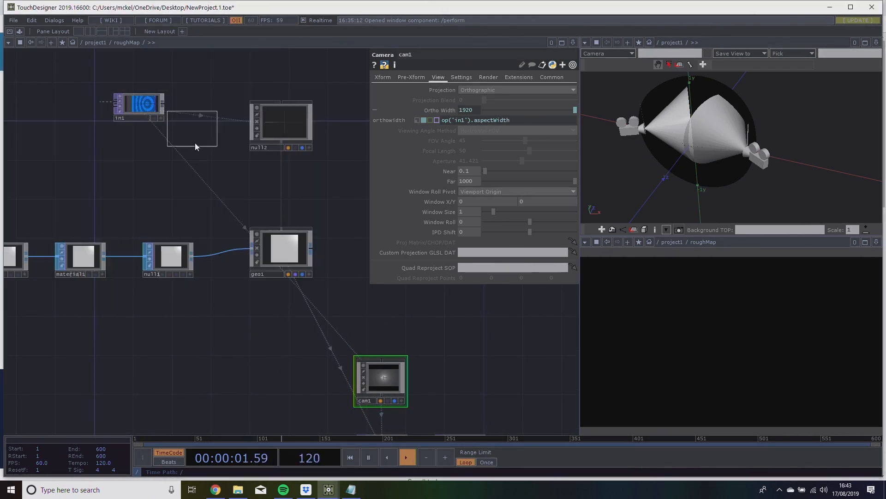
left_click(161, 160)
left_click_drag(367, 160, 88, 259)
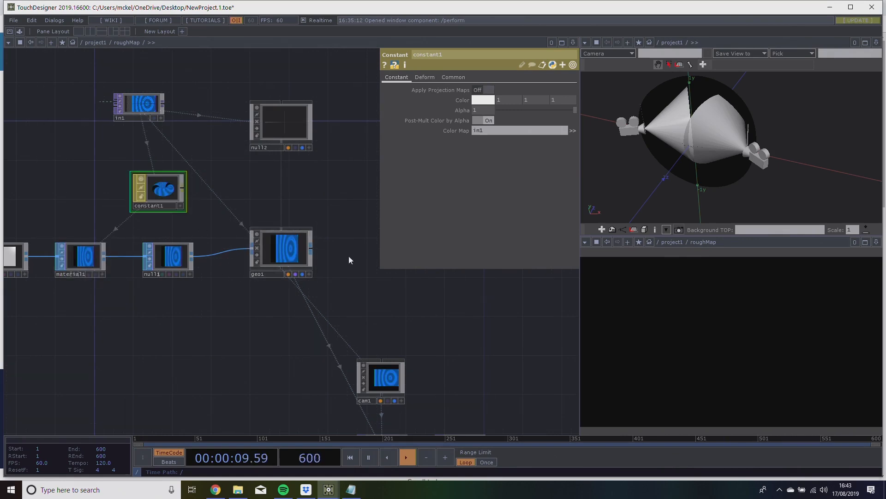
Examine how in1's image passes through constant1 and material1 to geo1, the camera and the render.
scroll(390, 371, "up", 6)
scroll(341, 344, "down", 4)
left_click_drag(292, 282, 363, 314)
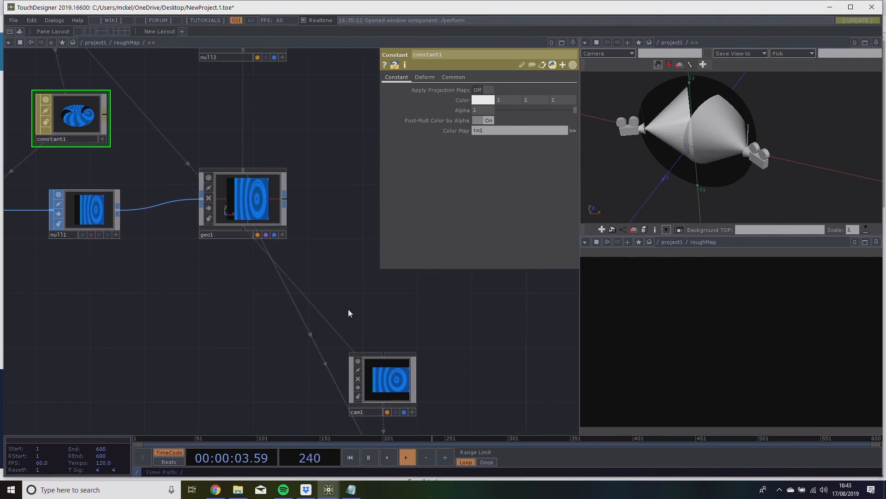
left_click_drag(331, 287, 273, 228)
left_click_drag(384, 318, 351, 298)
left_click_drag(417, 309, 528, 344)
left_click_drag(172, 246, 281, 389)
left_click_drag(303, 251, 326, 274)
left_click_drag(217, 227, 204, 214)
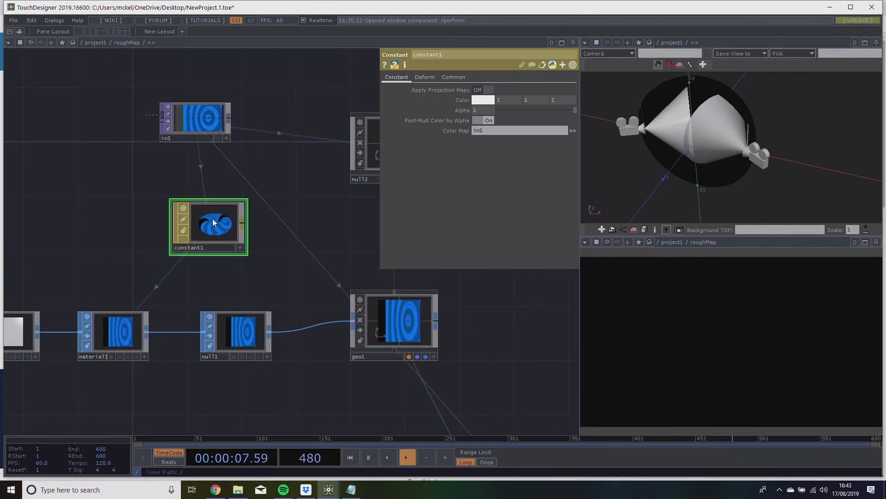
left_click_drag(182, 113, 117, 334)
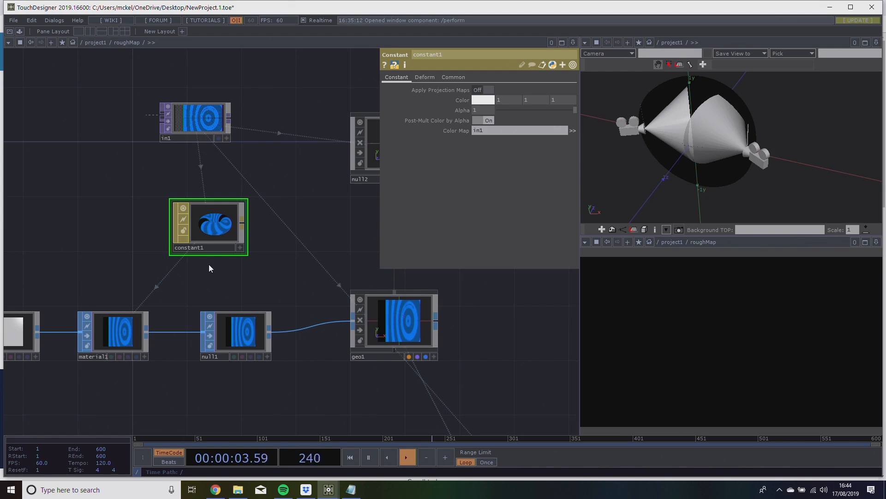
left_click_drag(229, 240, 198, 182)
scroll(228, 217, "down", 2)
left_click_drag(253, 218, 267, 172)
left_click_drag(273, 215, 274, 225)
left_click_drag(333, 196, 263, 226)
scroll(339, 182, "down", 2)
left_click_drag(303, 188, 320, 188)
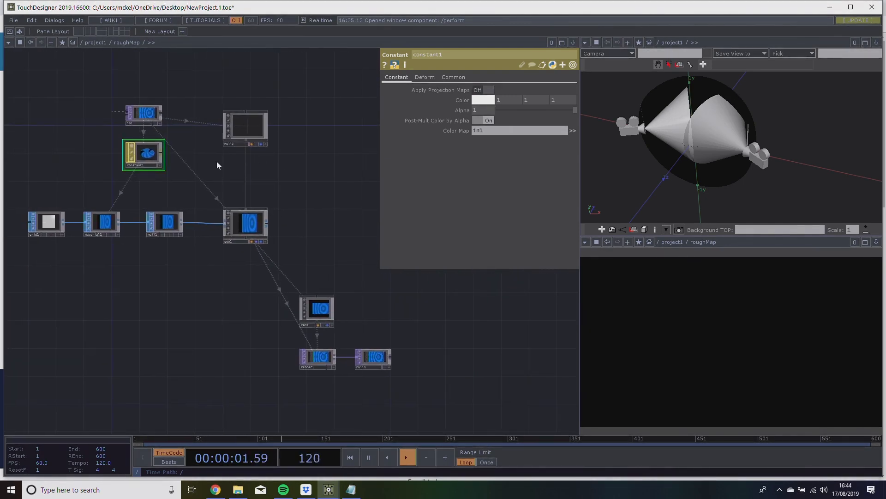
Compare the textured grid in null1 with the image framed by cam1 and render1.
scroll(166, 224, "up", 5)
scroll(168, 224, "up", 4)
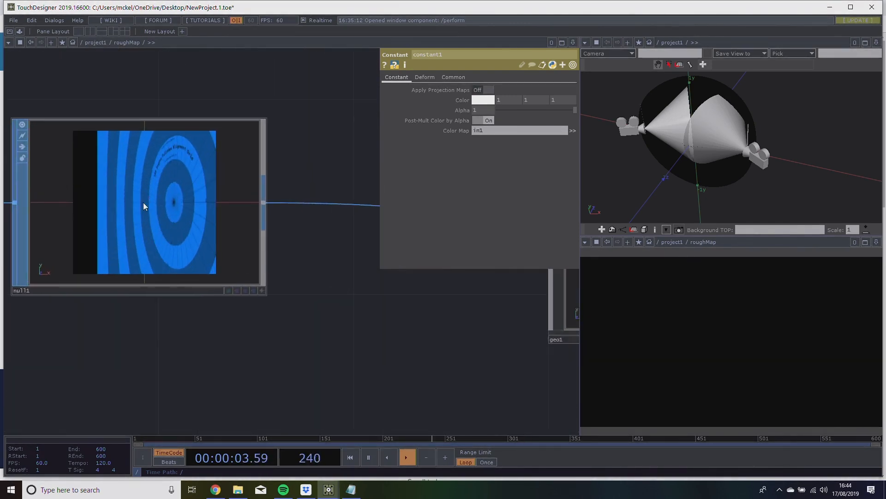
left_click_drag(462, 380, 231, 299)
scroll(231, 300, "down", 3)
scroll(232, 302, "down", 3)
left_click_drag(301, 334, 28, 118)
left_click_drag(291, 419, 262, 303)
scroll(262, 303, "up", 5)
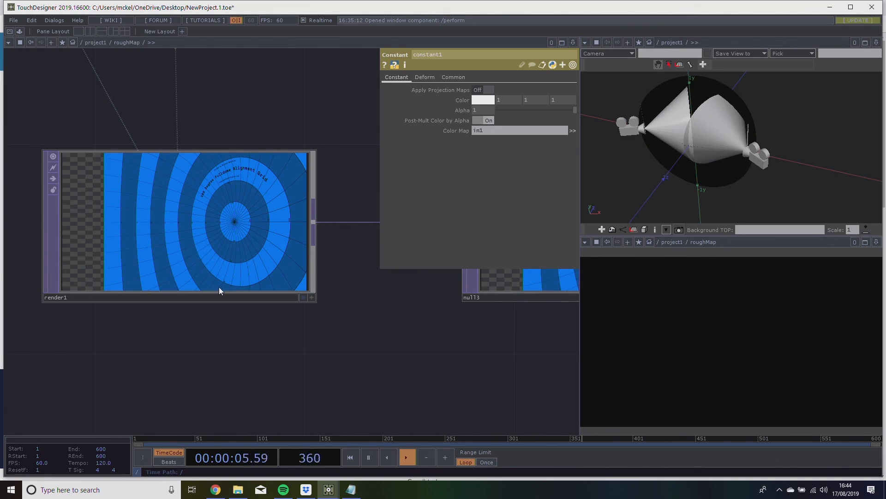
scroll(231, 288, "down", 6)
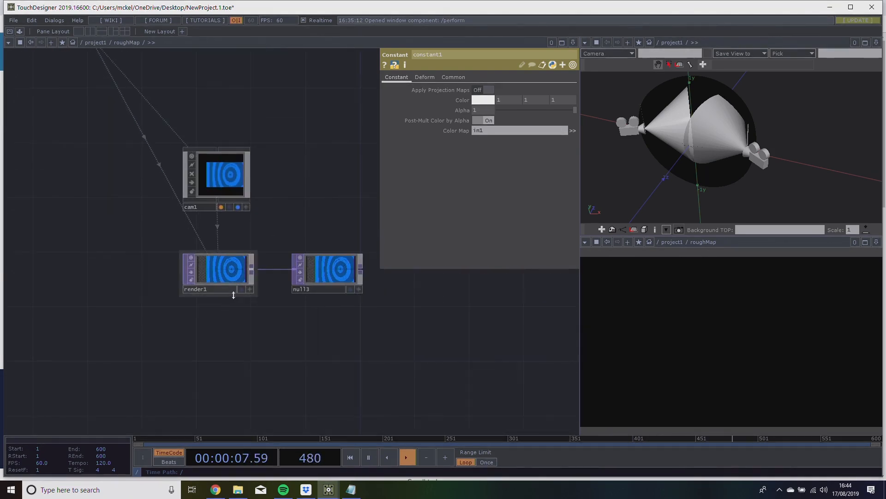
left_click_drag(307, 238, 224, 238)
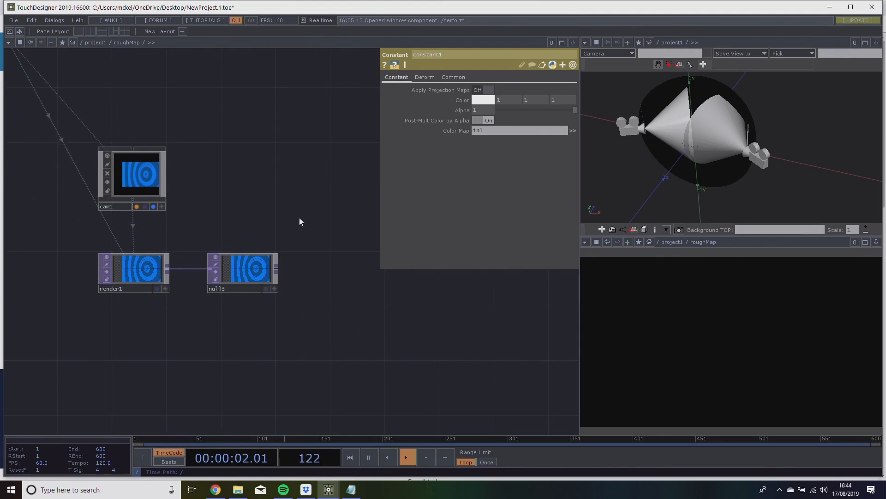
Rename the null3 TOP after render1 to output.
scroll(308, 237, "down", 6)
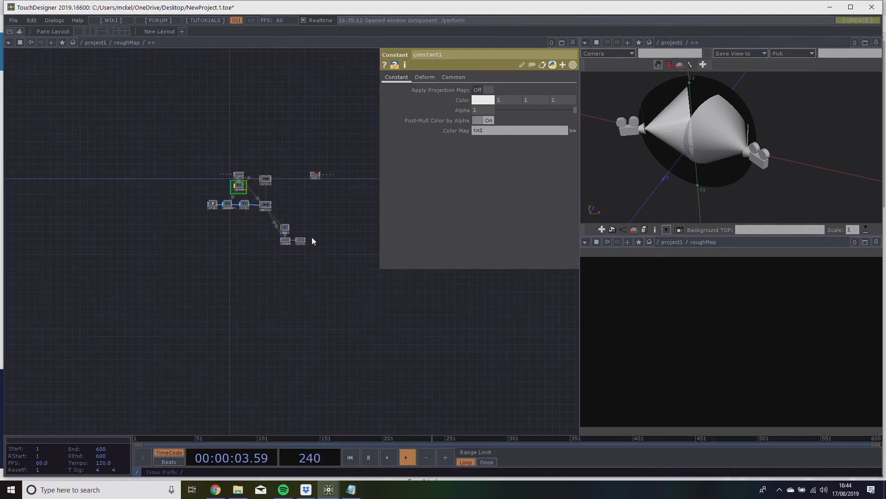
scroll(310, 237, "down", 2)
scroll(310, 248, "up", 8)
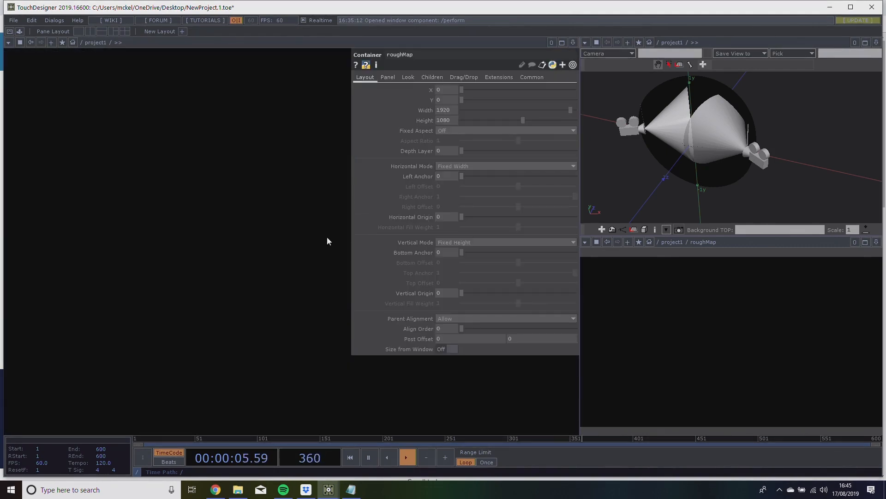
scroll(249, 307, "up", 5)
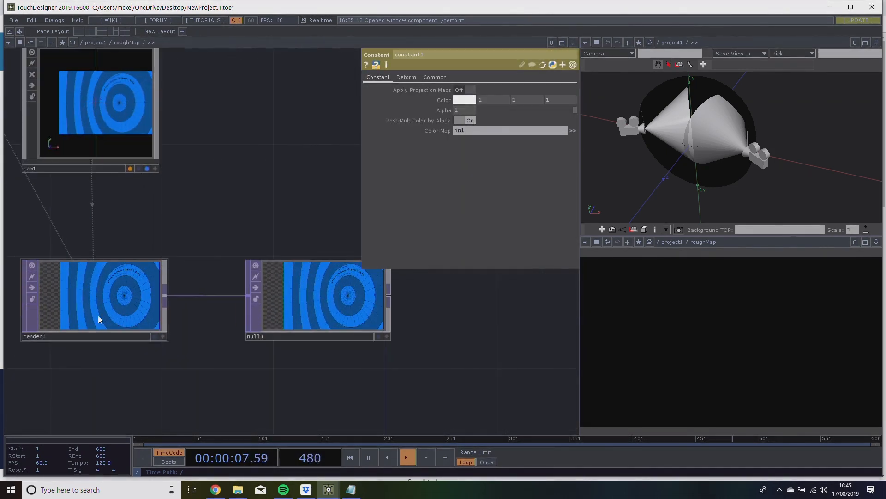
left_click(306, 339)
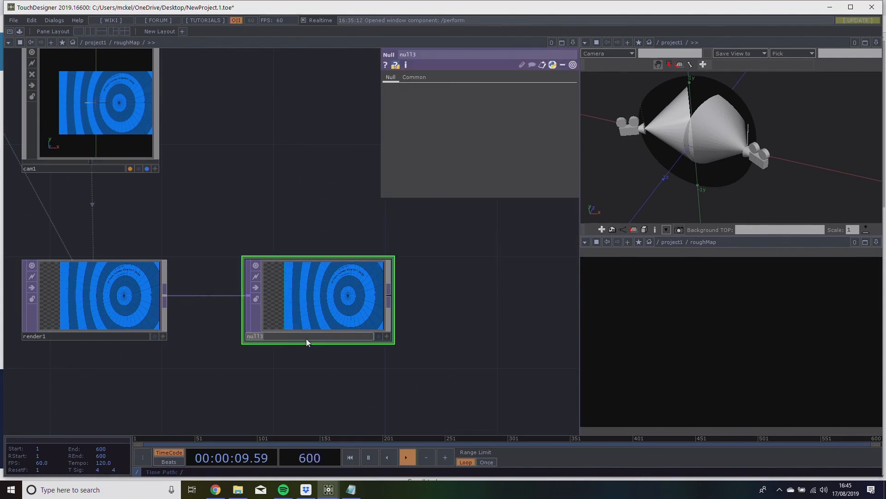
key("BackSpace")
key("BackSpace")
key("BackSpace")
key("BackSpace")
key("BackSpace")
type("output")
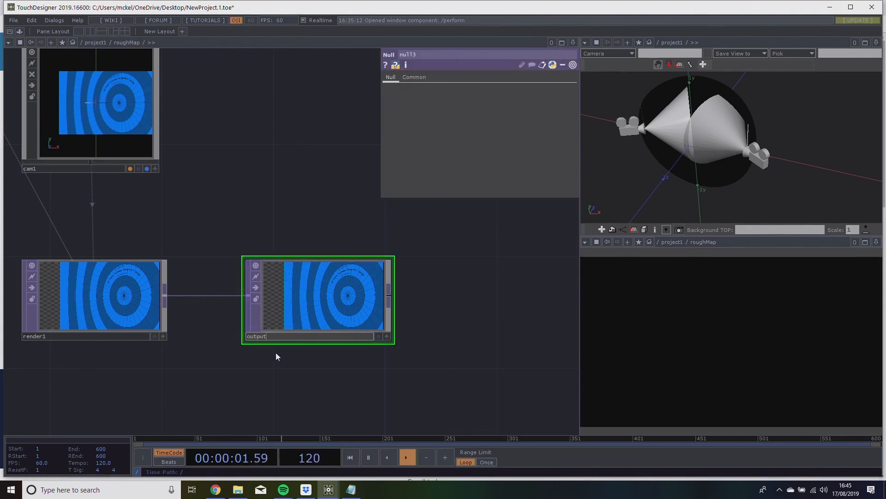
key("Return")
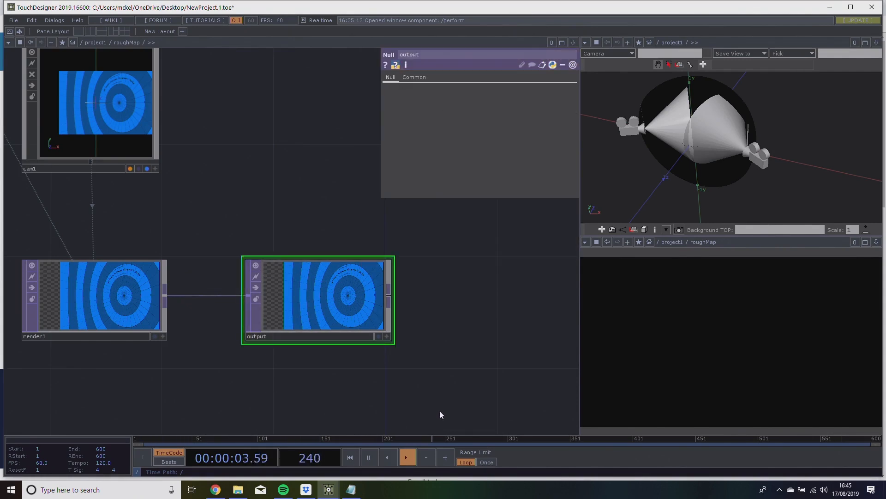
Go up to project1 and set the roughMap container's Background TOP to ./output.
scroll(440, 409, "down", 2)
scroll(430, 379, "down", 1)
scroll(316, 342, "down", 2)
scroll(331, 358, "down", 1)
scroll(335, 368, "down", 4)
scroll(334, 365, "down", 5)
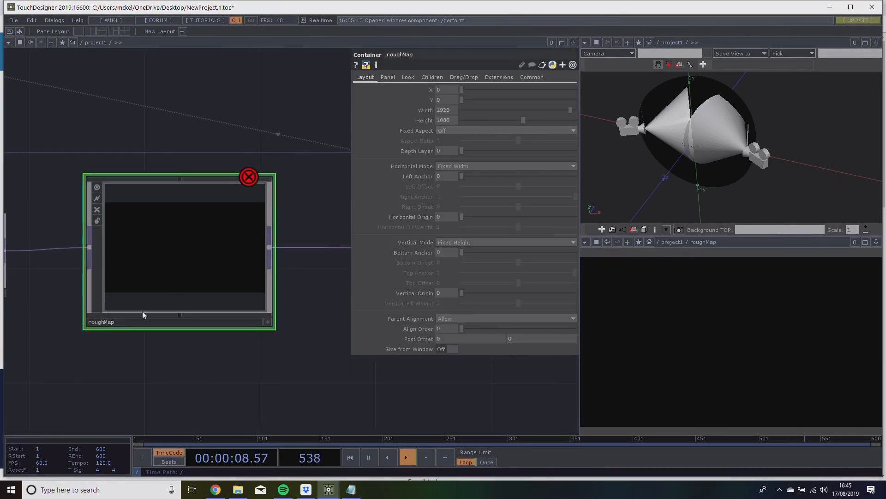
left_click(412, 76)
left_click(450, 110)
type("./o")
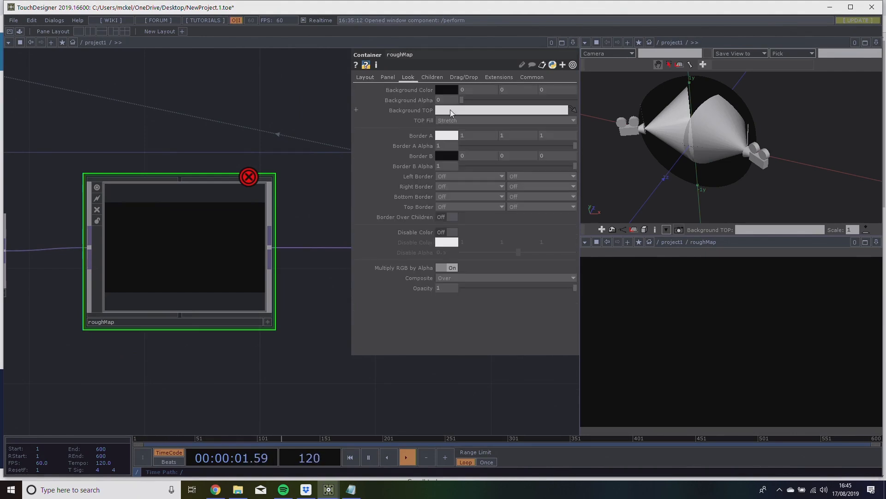
type("utput")
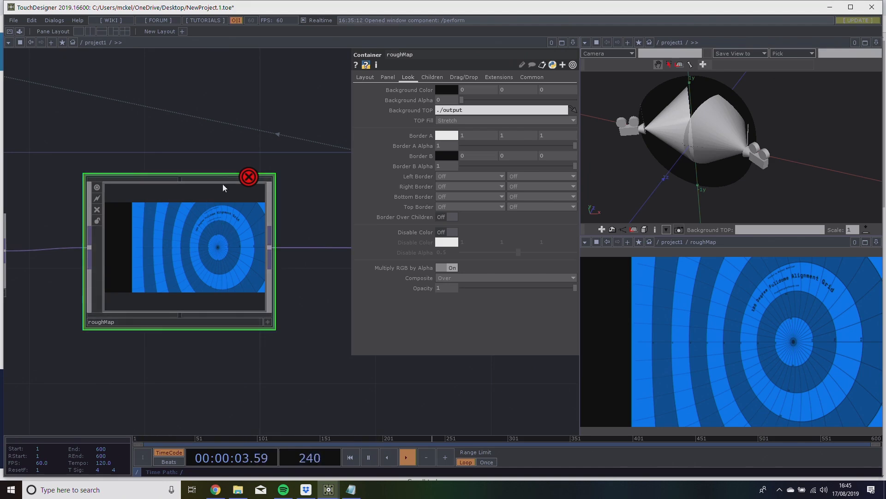
Go into the roughMap container and examine grid1 and the constant1 assignment in material1.
scroll(197, 232, "up", 5)
left_click_drag(135, 266, 180, 275)
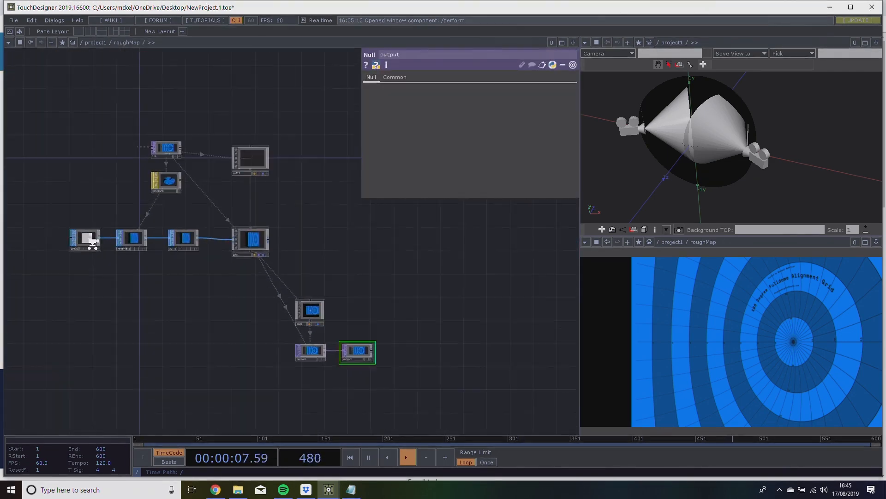
scroll(86, 241, "up", 3)
left_click(83, 239)
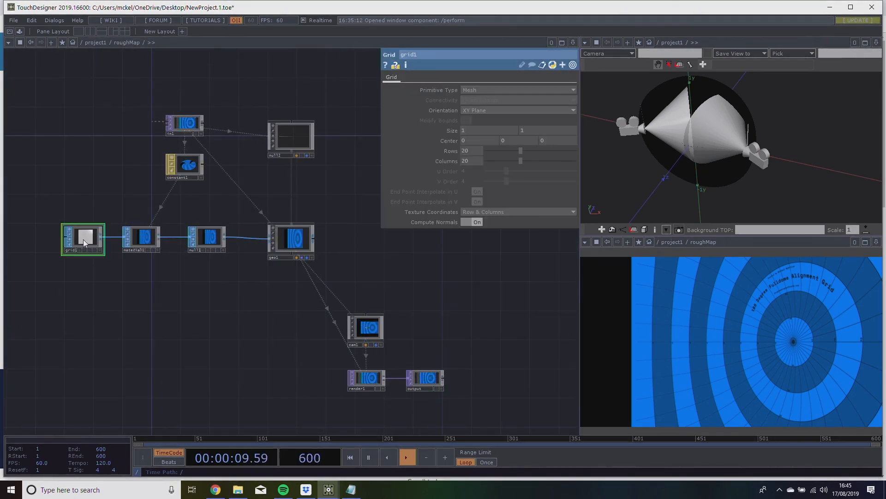
left_click_drag(241, 200, 215, 197)
left_click(118, 234)
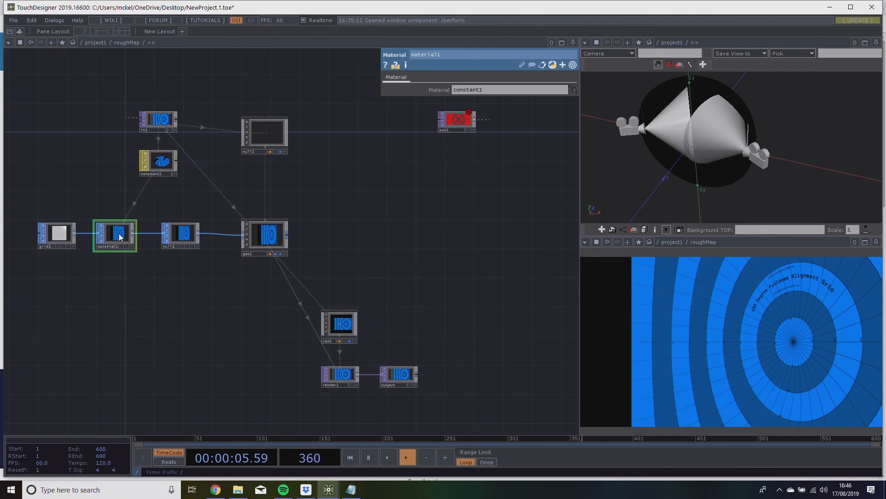
left_click_drag(207, 200, 146, 194)
scroll(139, 236, "up", 3)
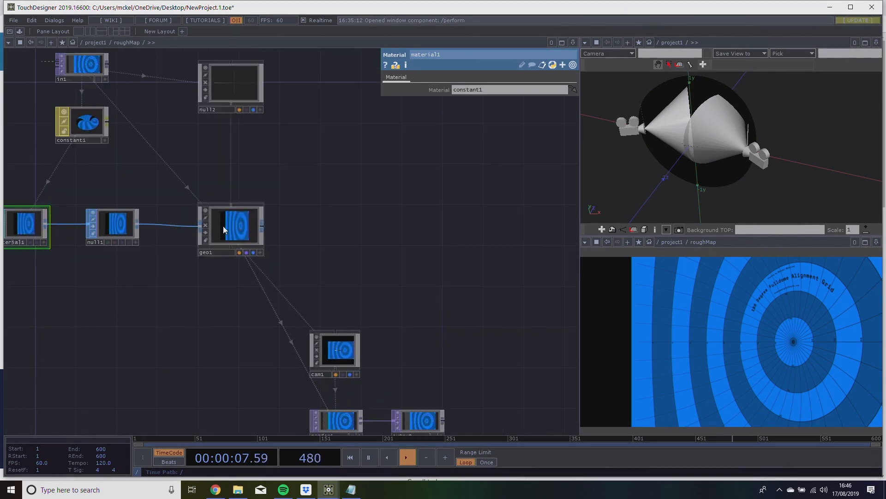
Examine geo1, the scale expressions of the null2 component, and how cam1 frames the image for render1.
left_click(223, 225)
left_click_drag(313, 242, 205, 229)
scroll(204, 189, "down", 3)
mouse_move(145, 131)
left_mouse_down()
mouse_move(139, 143)
mouse_move(145, 131)
left_mouse_up()
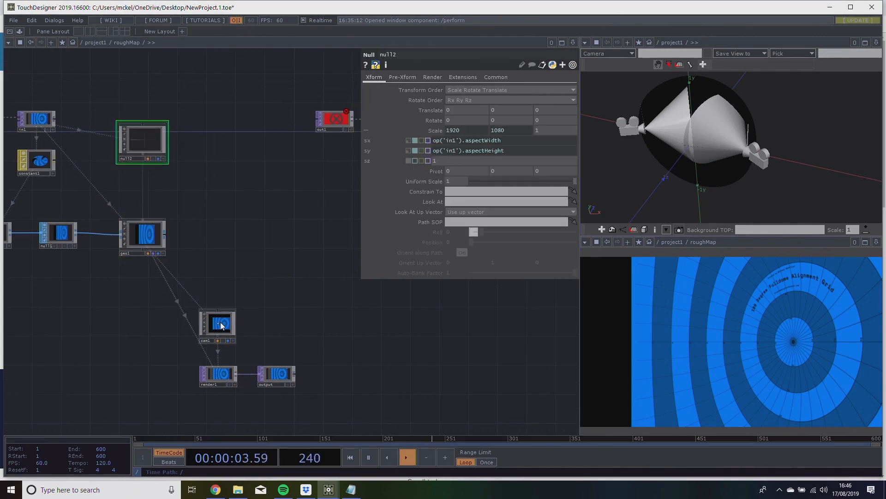
scroll(203, 394, "up", 2)
scroll(203, 395, "up", 6)
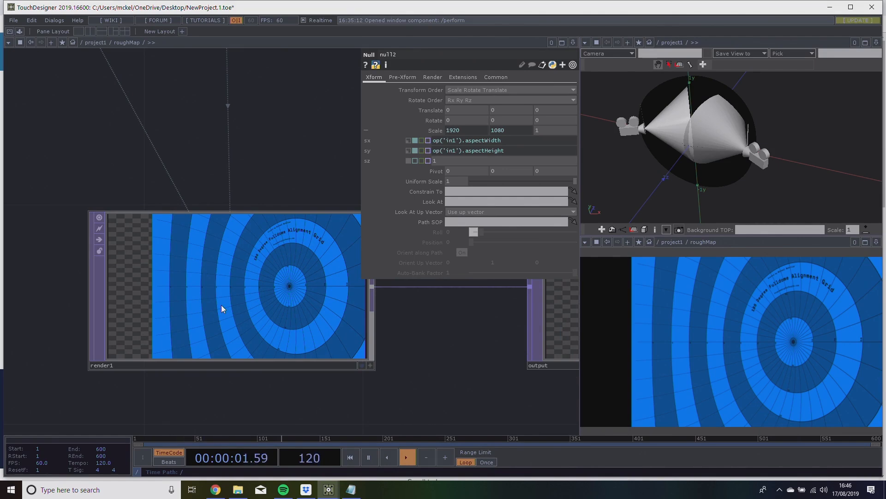
scroll(221, 305, "down", 6)
key("h")
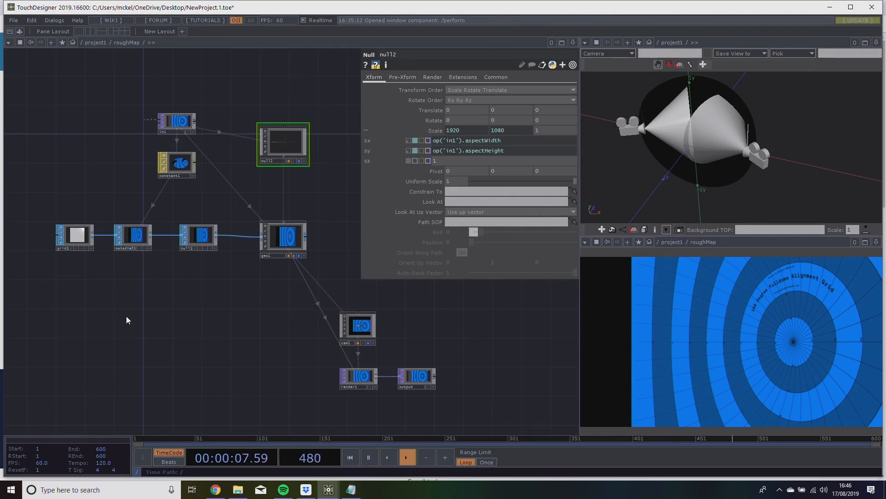
Duplicate the cam1, render1 and output nodes together within roughMap.
left_click_drag(170, 322, 125, 308)
mouse_move(385, 312)
left_mouse_down()
mouse_move(269, 295)
mouse_move(303, 266)
left_mouse_up()
right_click_drag(306, 372, 148, 262)
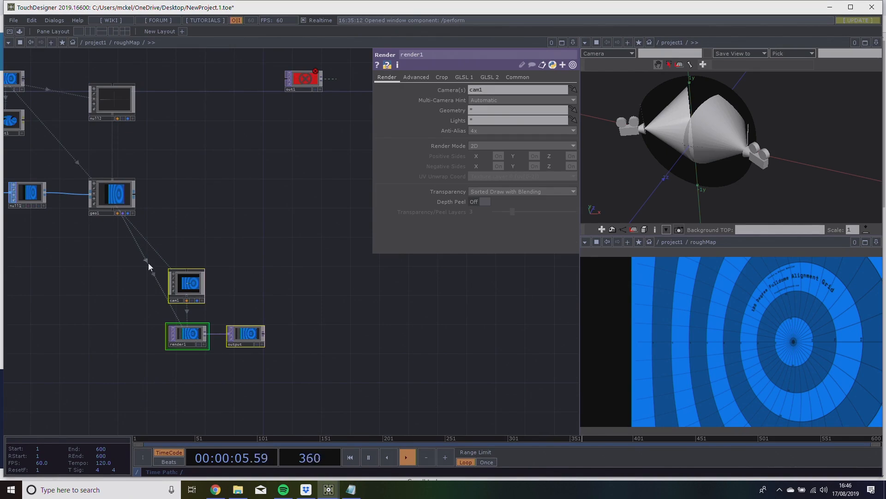
scroll(148, 263, "up", 3)
left_click_drag(287, 260, 265, 223)
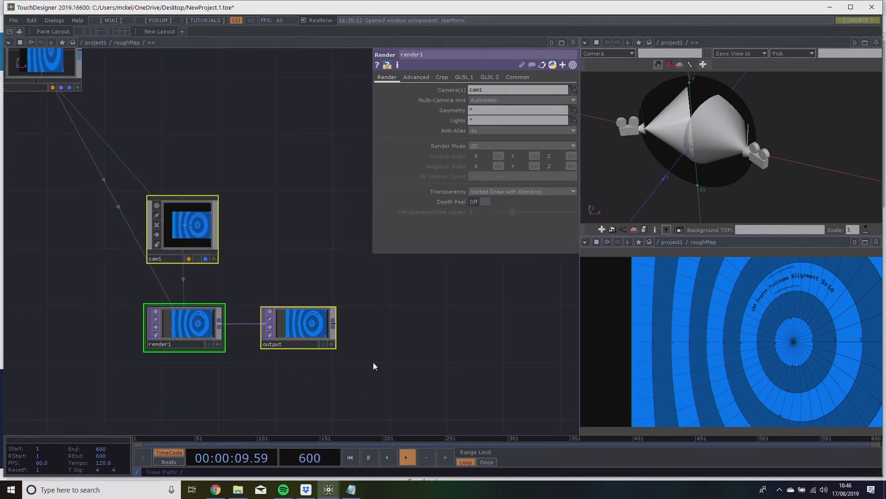
scroll(259, 261, "down", 4)
left_click_drag(209, 264, 192, 268)
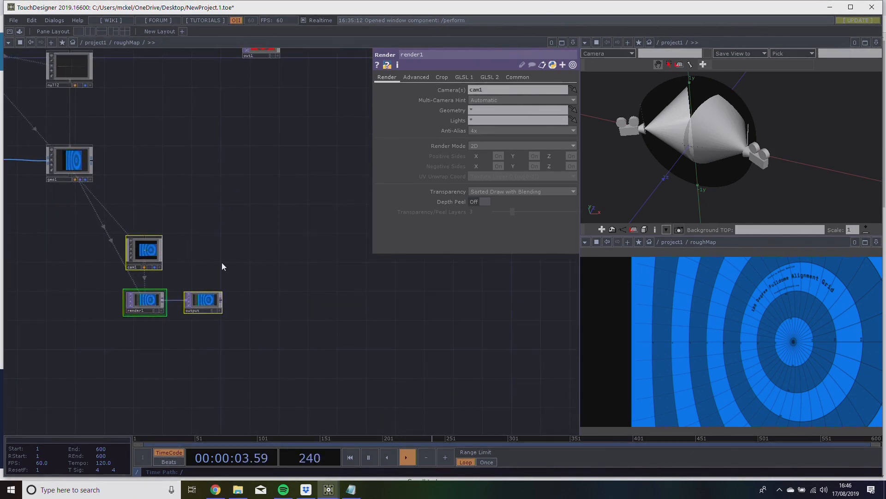
key("ctrl+c")
key("ctrl+v")
Place the copied camera, render and output nodes just before out1 and wire the copied output null into out1.
left_click_drag(150, 340, 179, 85)
left_click_drag(275, 188, 272, 385)
left_click_drag(251, 240, 331, 247)
left_click_drag(183, 265, 216, 208)
left_click(298, 261)
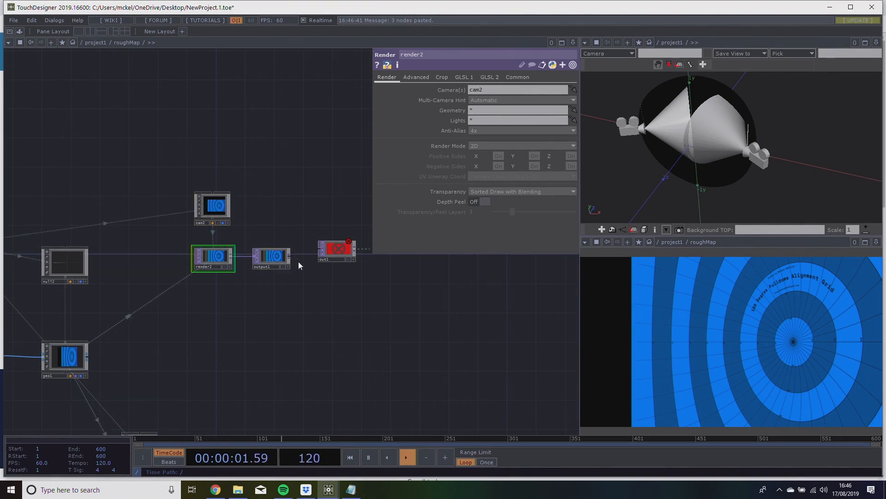
left_click_drag(290, 257, 318, 248)
Move the original cam1, render1 and output nodes together slightly closer to geo1.
left_click_drag(159, 166, 336, 280)
left_click(181, 209)
left_click_drag(148, 174, 274, 253)
left_click(313, 196)
mouse_move(282, 322)
left_mouse_down()
mouse_move(369, 297)
mouse_move(315, 295)
mouse_move(279, 259)
left_mouse_up()
right_click_drag(150, 348, 283, 431)
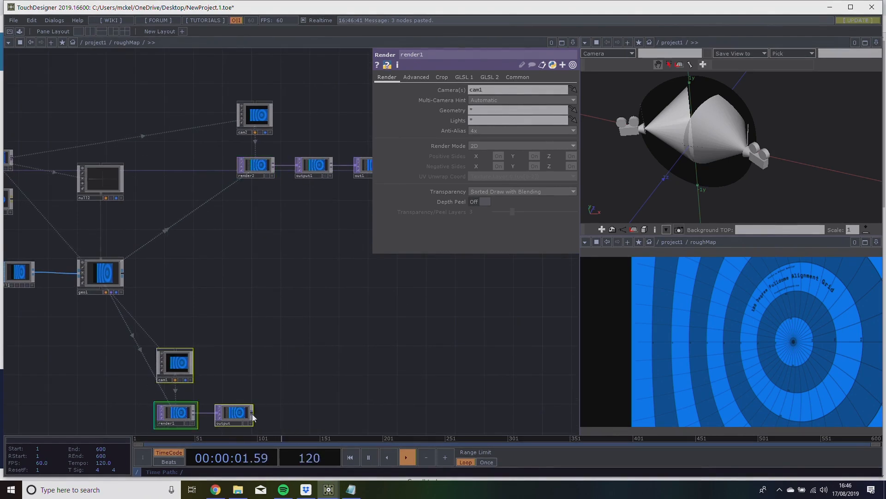
left_click(206, 388)
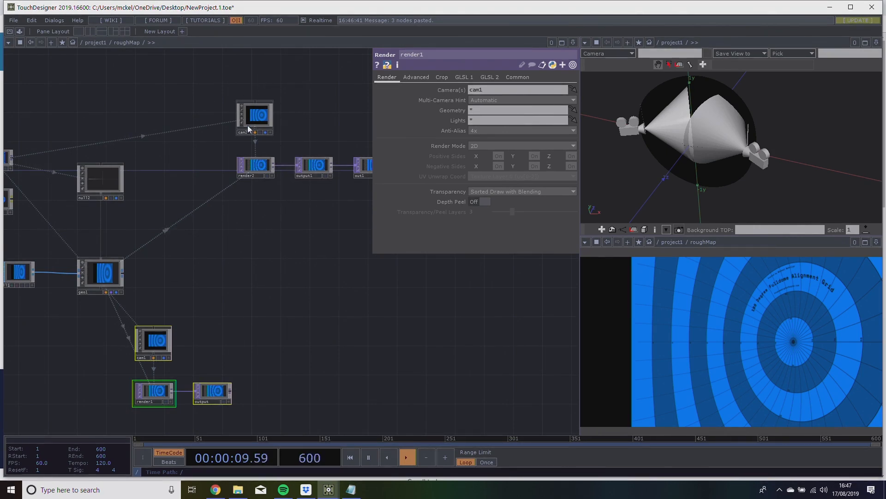
Set render2's Geometry parameter to geo1.
left_click(257, 167)
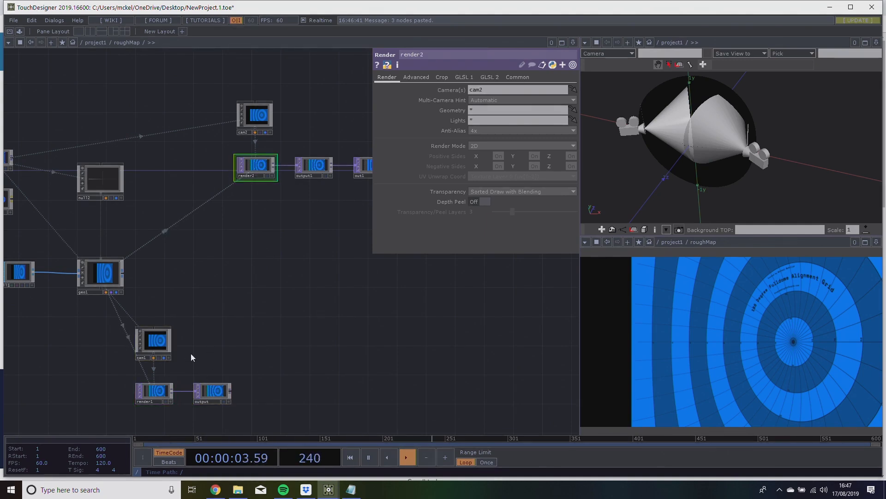
left_click_drag(102, 273, 490, 107)
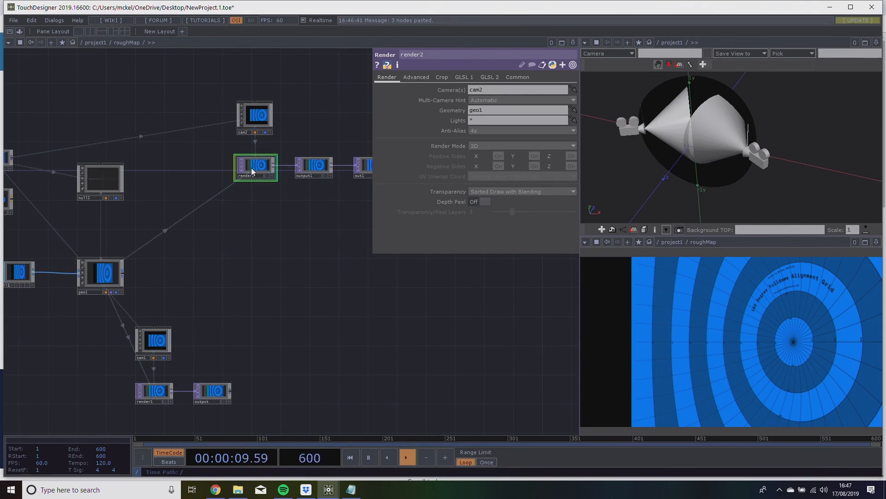
Inspect the render1 chain and the control points in the perform window, and return to the roughMap network.
left_click_drag(338, 243, 347, 225)
mouse_move(346, 258)
left_mouse_down()
mouse_move(356, 251)
mouse_move(298, 262)
mouse_move(298, 251)
mouse_move(273, 272)
left_mouse_up()
mouse_move(272, 228)
left_mouse_down()
mouse_move(234, 261)
mouse_move(245, 246)
left_mouse_up()
left_click_drag(185, 354, 220, 319)
scroll(203, 314, "up", 5)
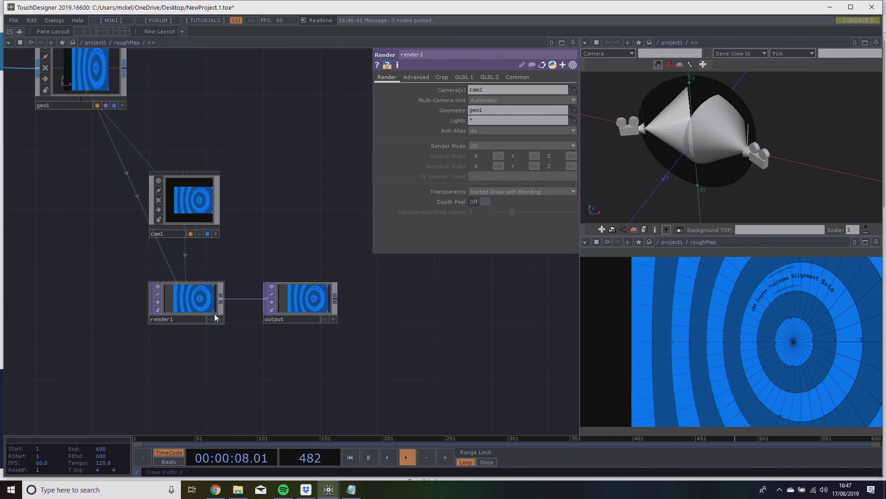
mouse_move(329, 490)
left_click(381, 450)
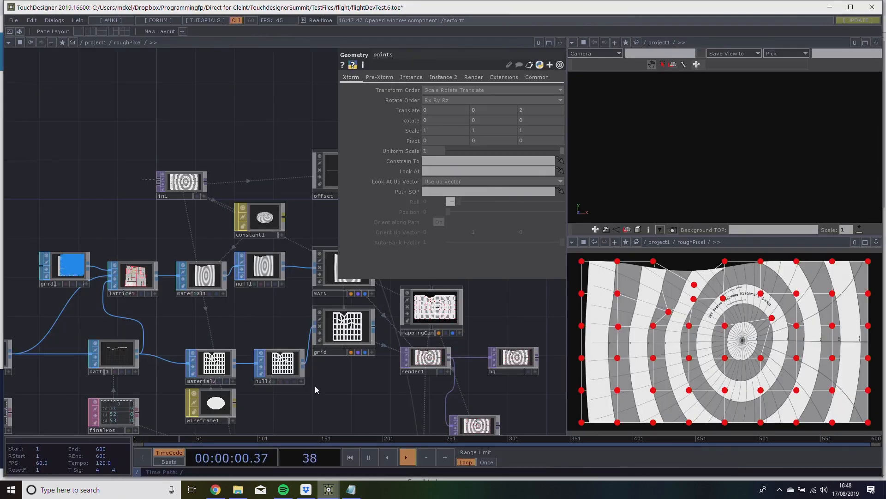
key("alt+Tab")
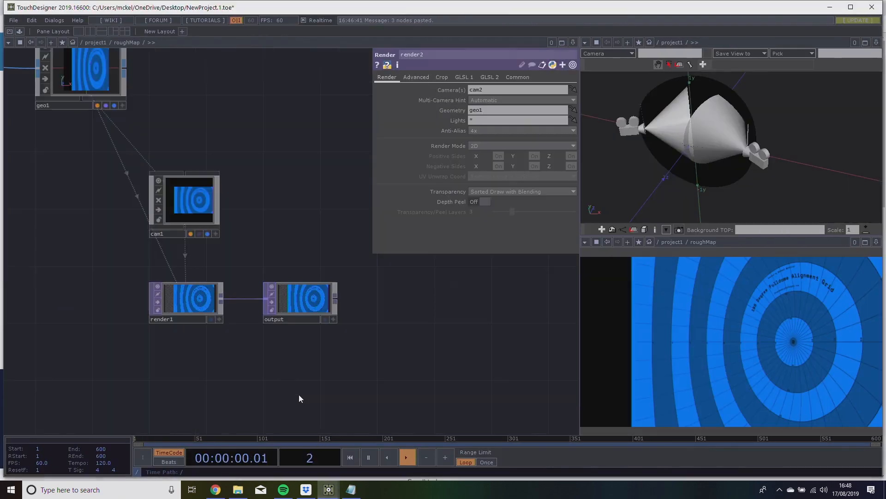
Widen cam1's orthographic view by setting its Ortho Width expression to op('in1').aspectWidth*1.1.
mouse_move(219, 237)
left_mouse_down()
mouse_move(261, 234)
mouse_move(214, 244)
mouse_move(225, 241)
left_mouse_up()
left_click_drag(265, 206, 319, 248)
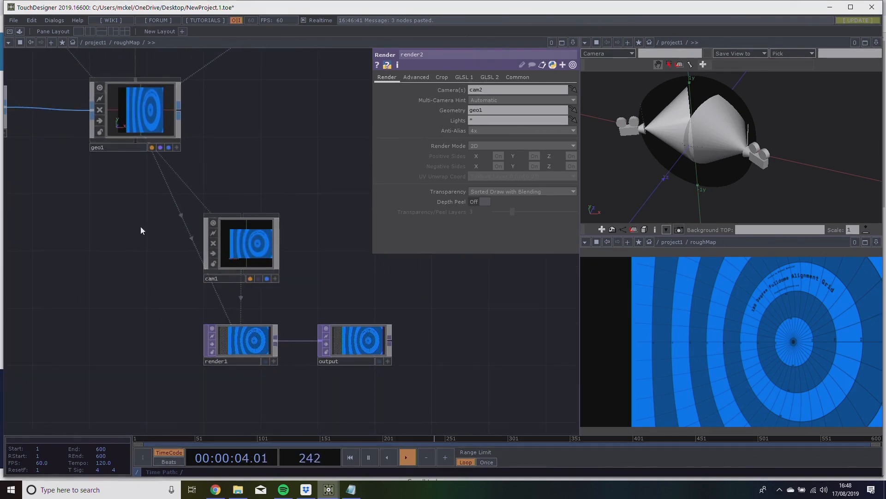
left_click_drag(167, 213, 327, 364)
left_click(321, 285)
left_click(221, 264)
left_click(509, 121)
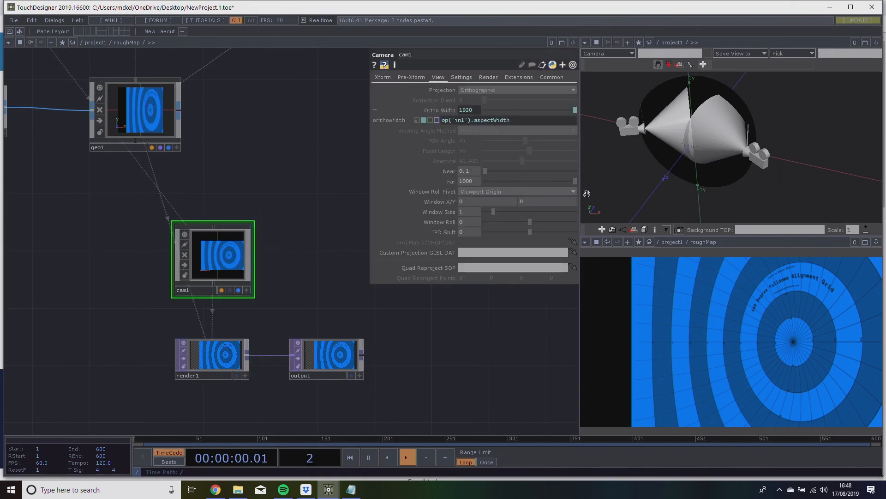
type("*1.1")
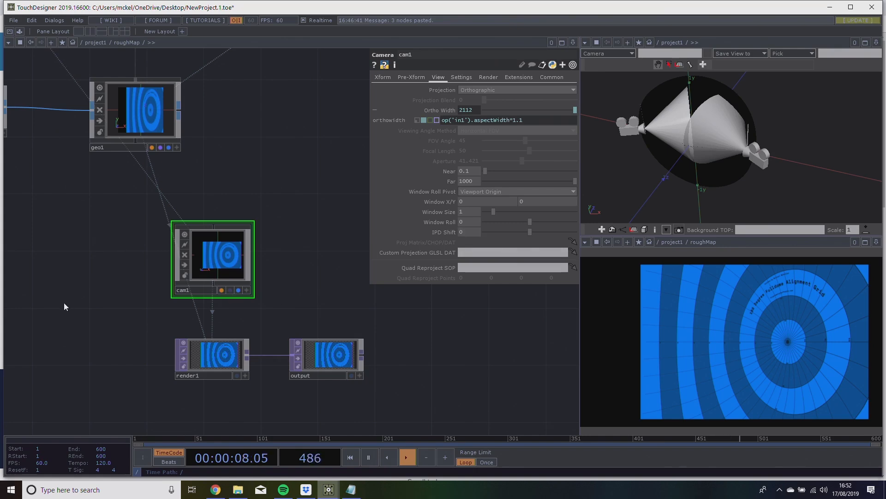
Add a second Grid SOP directly beneath grid1 in the roughMap network.
left_click_drag(65, 302, 489, 251)
left_click_drag(323, 259, 397, 377)
left_click_drag(245, 272, 141, 221)
scroll(162, 279, "down", 3)
key("Tab")
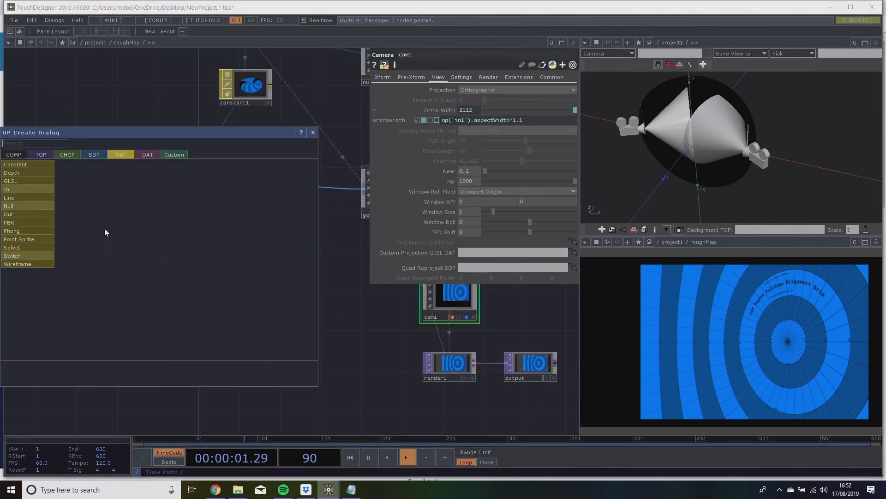
left_click(95, 155)
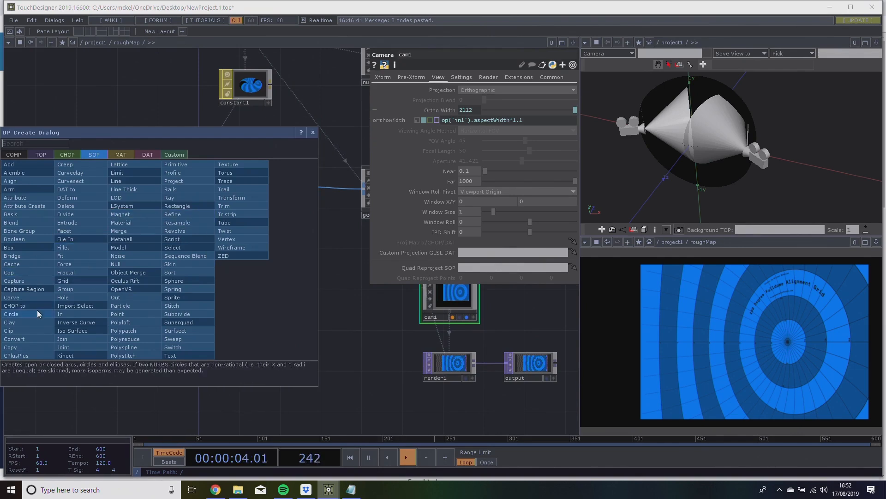
type("grid")
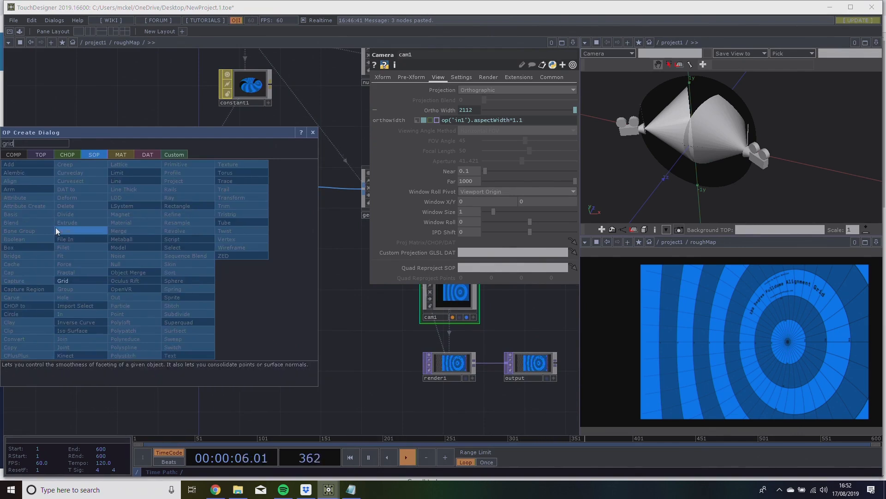
left_click(64, 280)
left_click(112, 239)
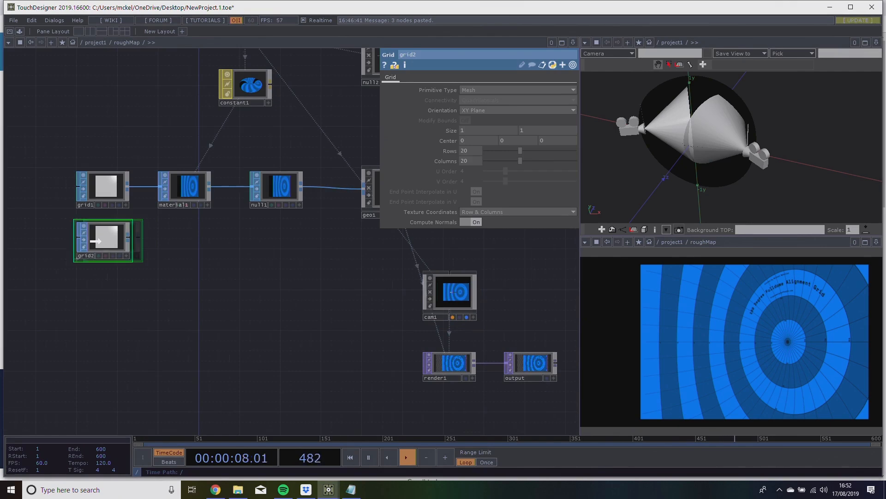
Set the new grid2 SOP to 9 rows and 7 columns.
scroll(273, 263, "up", 5)
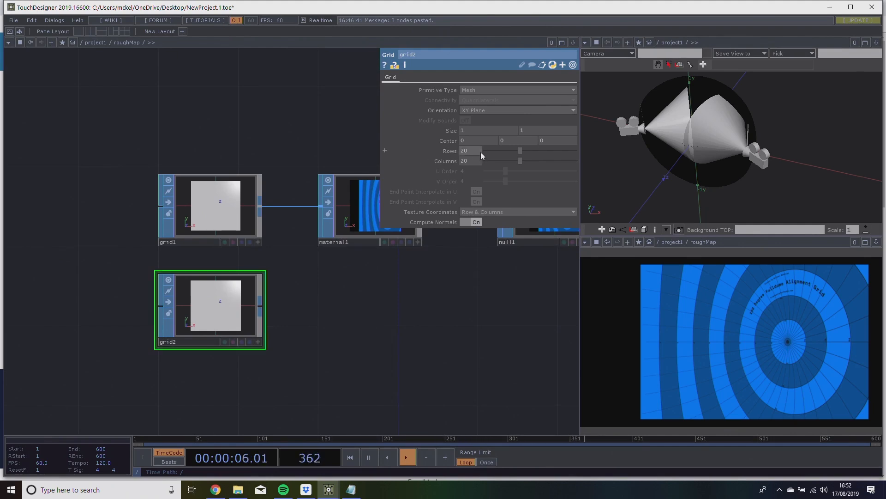
type("9")
key("Tab")
type("7")
left_click(385, 333)
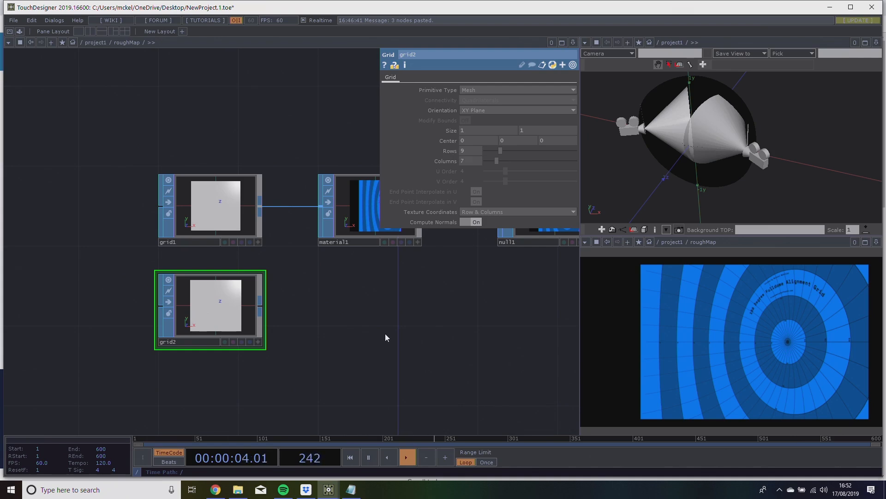
Append a Material SOP to the output of grid2, placed below the existing material and null chain.
left_click_drag(324, 300, 343, 300)
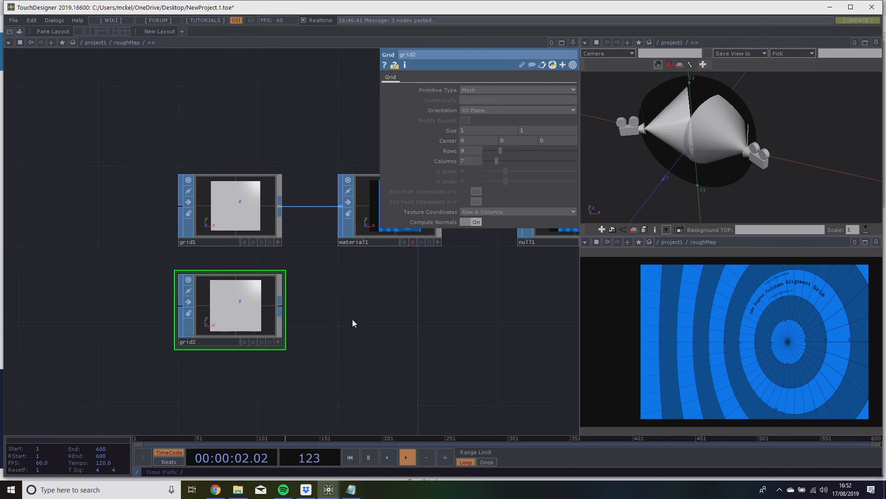
scroll(351, 320, "down", 5)
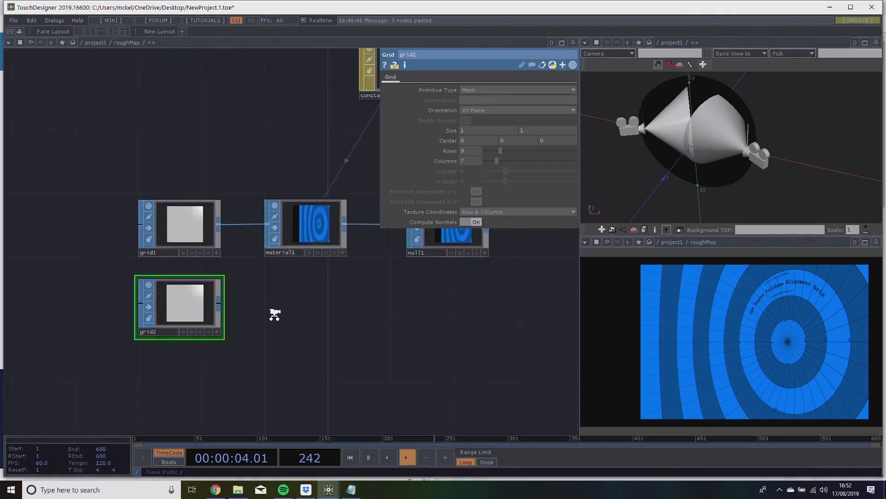
left_click_drag(311, 308, 296, 325)
scroll(251, 317, "up", 3)
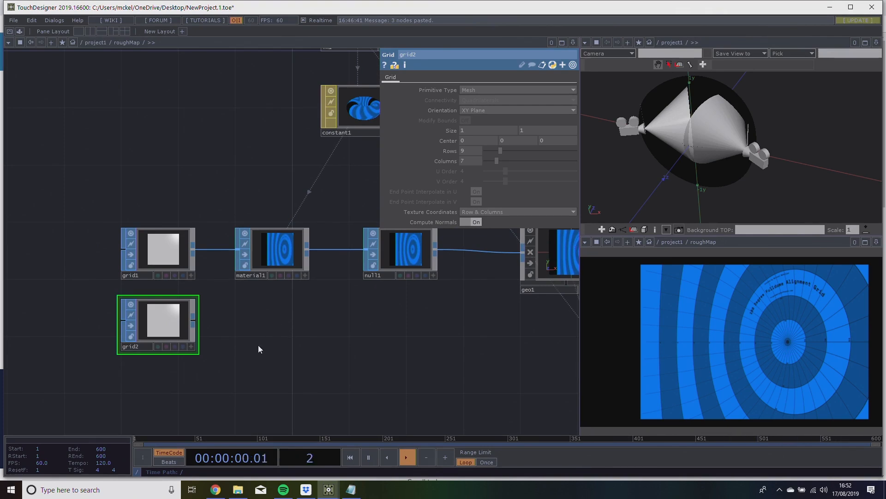
left_click_drag(296, 339, 243, 332)
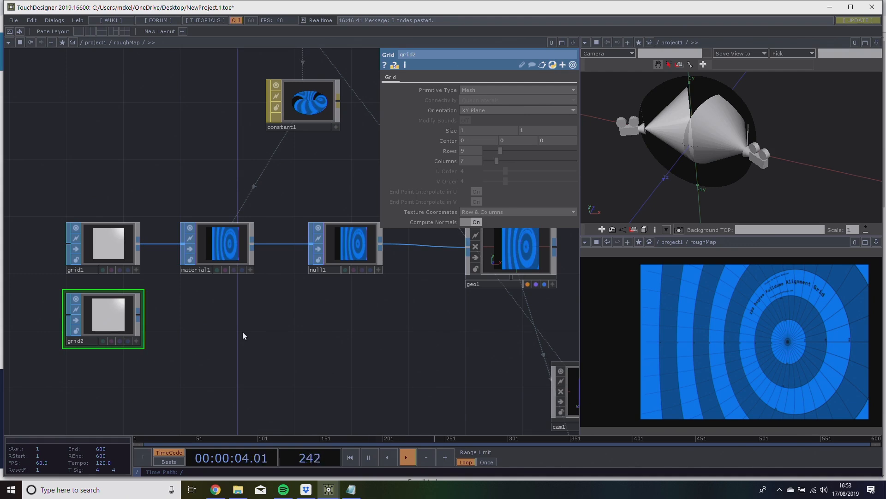
left_click_drag(261, 331, 293, 342)
scroll(247, 322, "up", 3)
left_click_drag(243, 321, 260, 329)
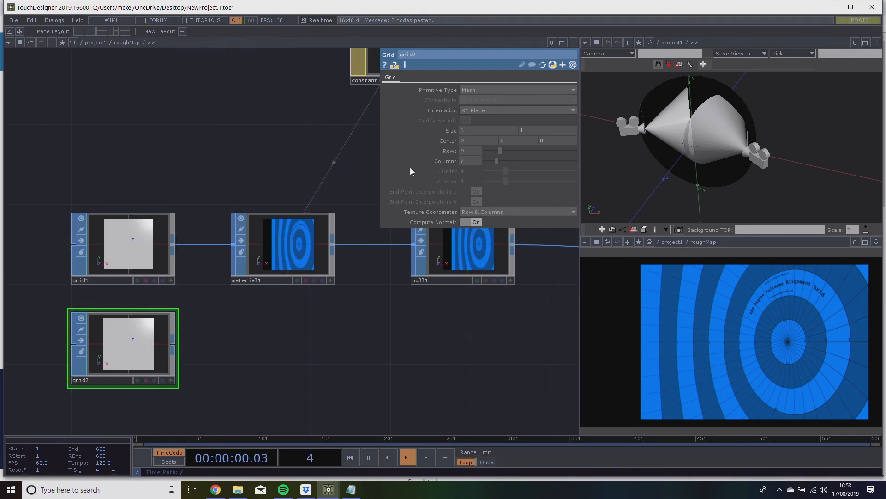
right_click(174, 342)
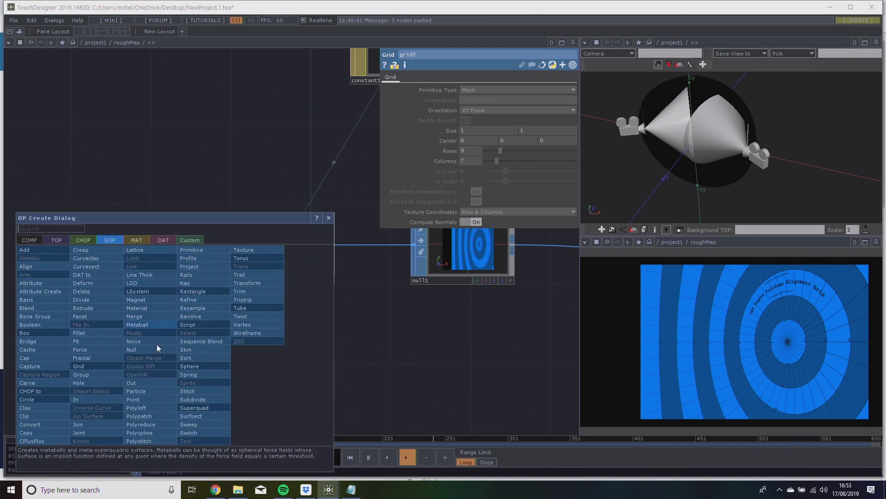
left_click(148, 308)
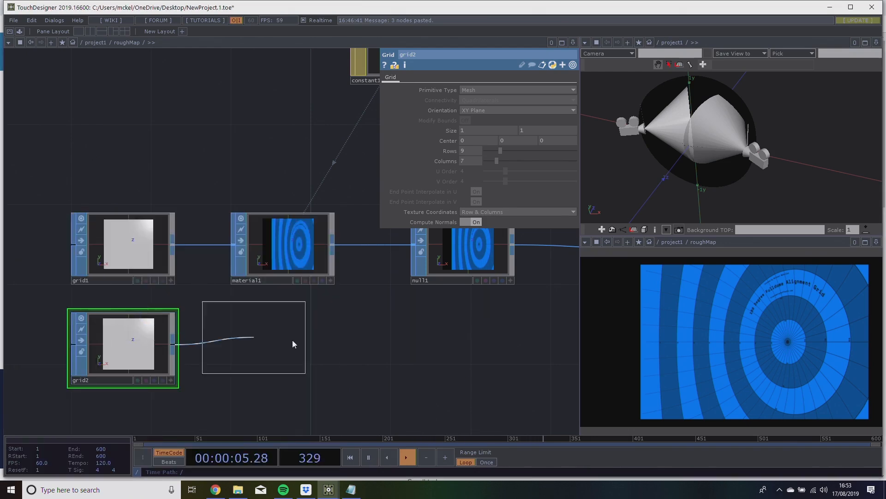
left_click(401, 353)
left_click_drag(512, 340, 230, 340)
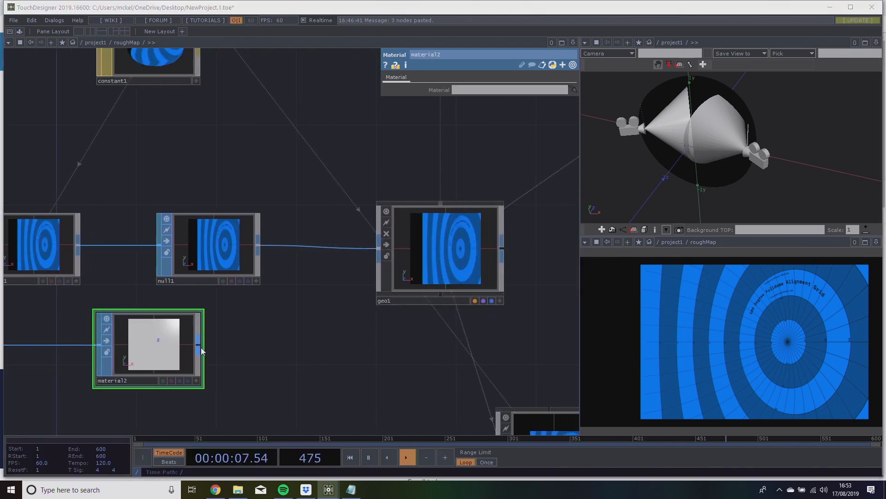
Append a Null SOP to the output of material2.
right_click(201, 347)
left_click(165, 354)
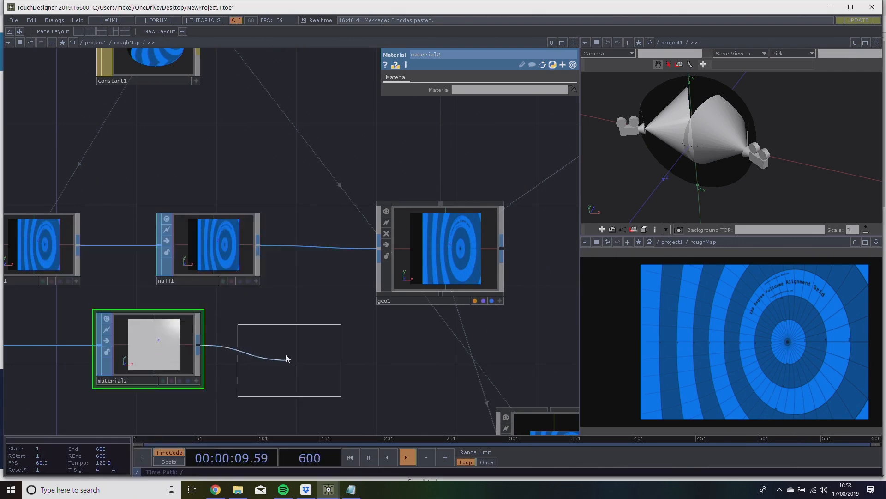
left_click(283, 353)
Move the cam1, render1 and output nodes further down to clear space beneath geo1.
left_click_drag(254, 220, 138, 227)
right_click_drag(51, 162, 283, 277)
left_click_drag(307, 269, 307, 208)
scroll(381, 292, "down", 3)
left_click_drag(429, 311, 345, 193)
scroll(388, 302, "down", 1)
right_click_drag(260, 258, 399, 370)
left_click_drag(400, 363, 396, 391)
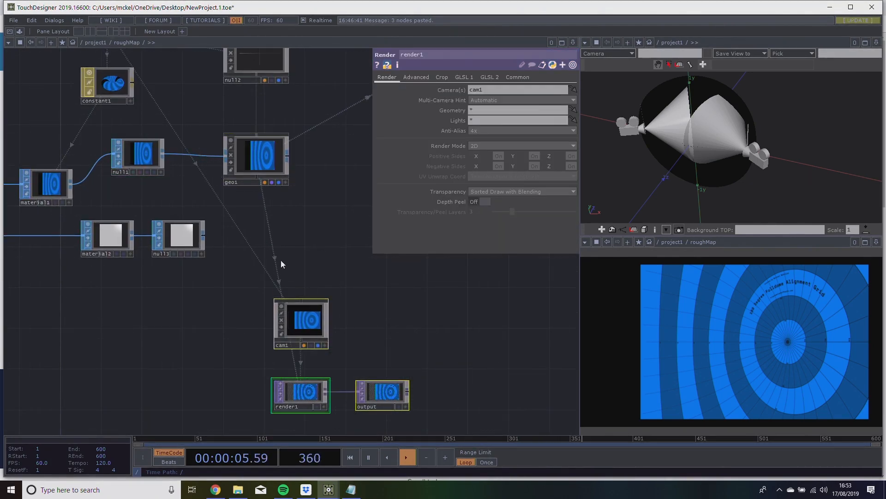
Add a Geometry COMP from the output of null3, placed beneath geo1.
scroll(221, 268, "up", 5)
right_click(214, 266)
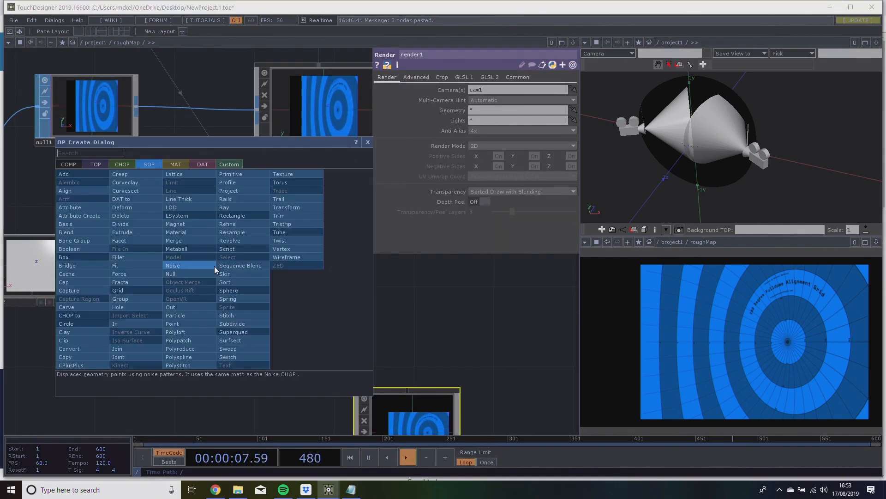
left_click(61, 163)
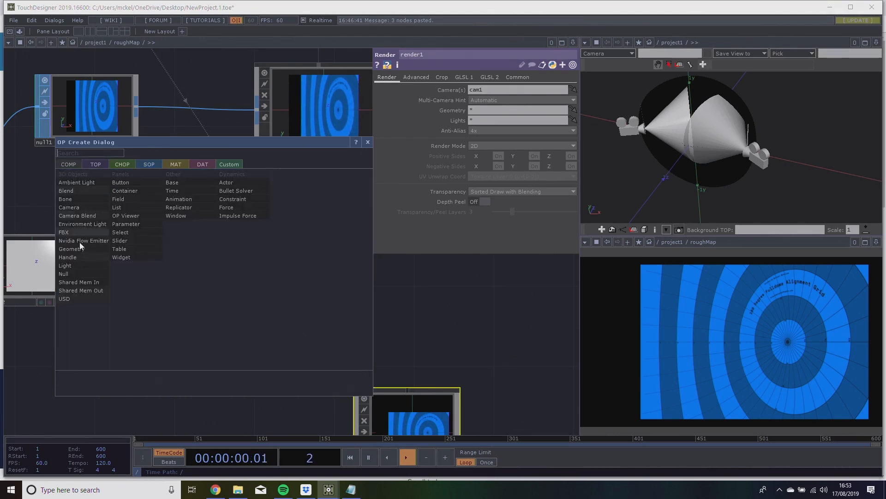
left_click(84, 250)
left_click(320, 268)
Shift geo2 sideways out from under geo1 and parent it to the null2 object.
scroll(372, 307, "down", 2)
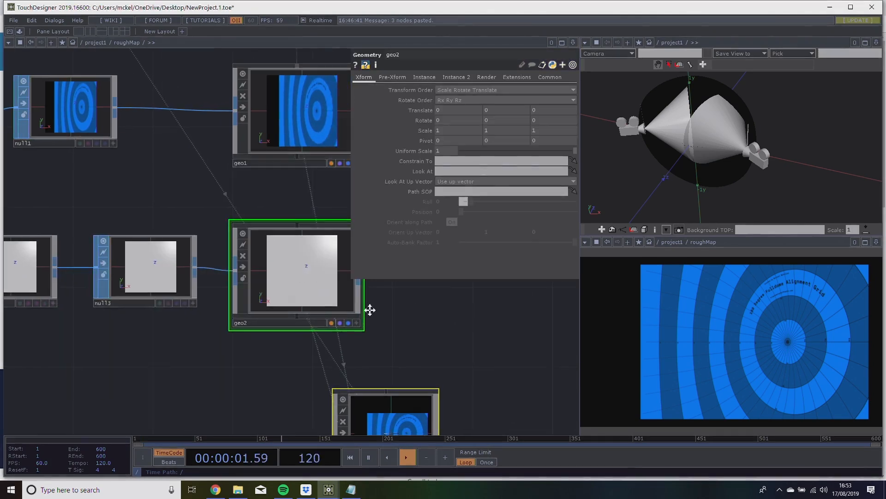
left_click_drag(337, 237, 234, 273)
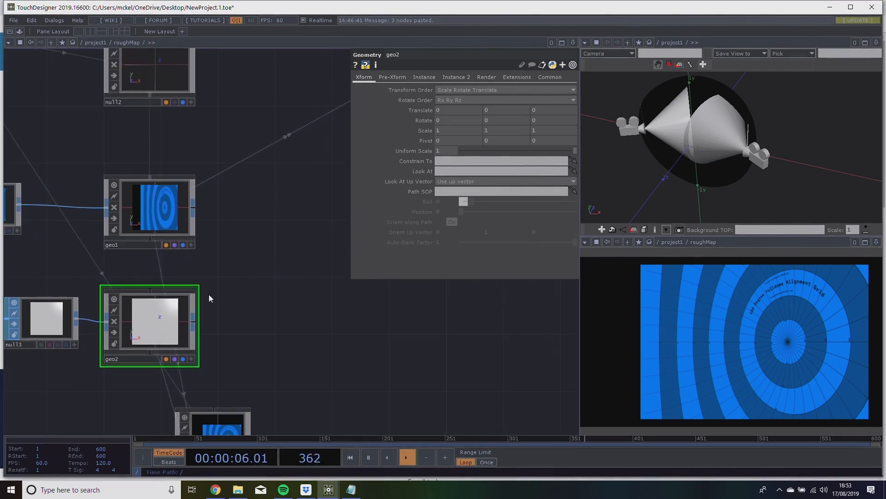
left_click_drag(171, 320, 271, 321)
left_click_drag(151, 95, 282, 257)
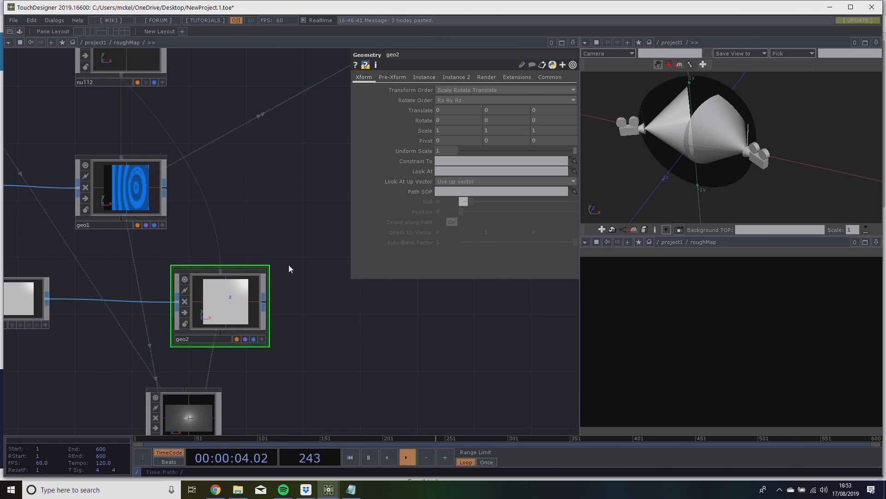
Set geo2's Z translation to 1.
left_click_drag(77, 352, 321, 302)
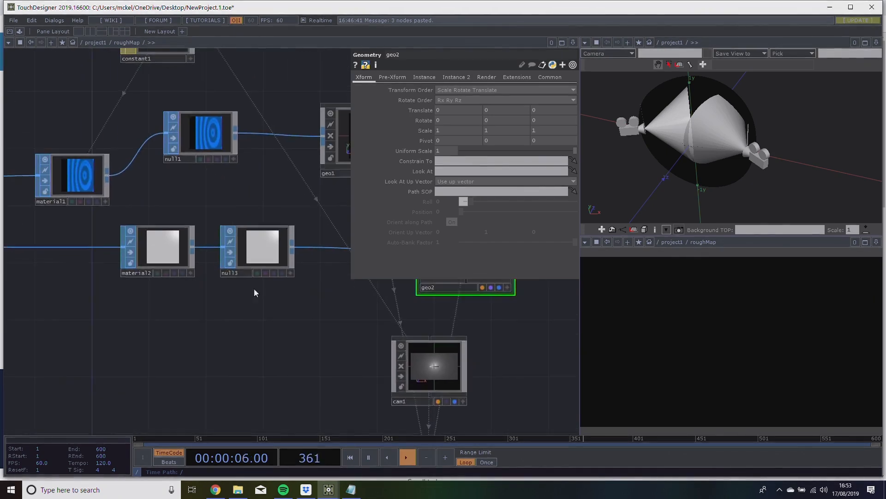
scroll(132, 326, "down", 2)
left_click(156, 271)
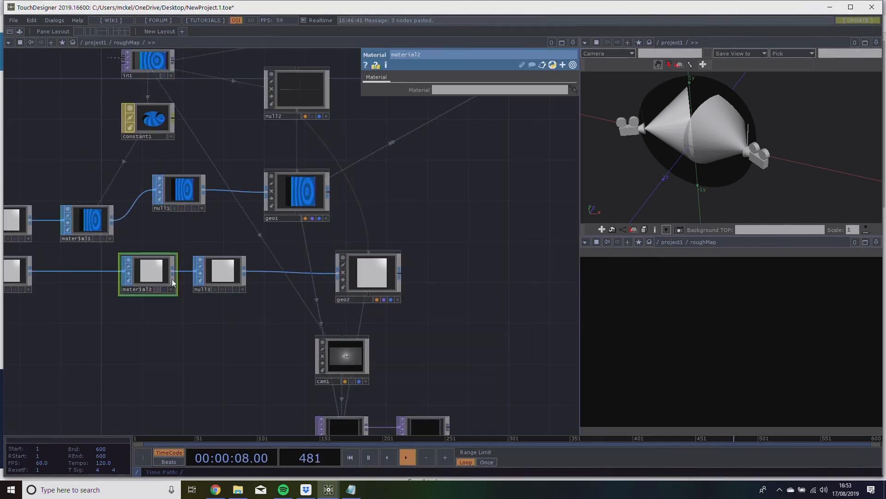
left_click(217, 272)
left_click(370, 275)
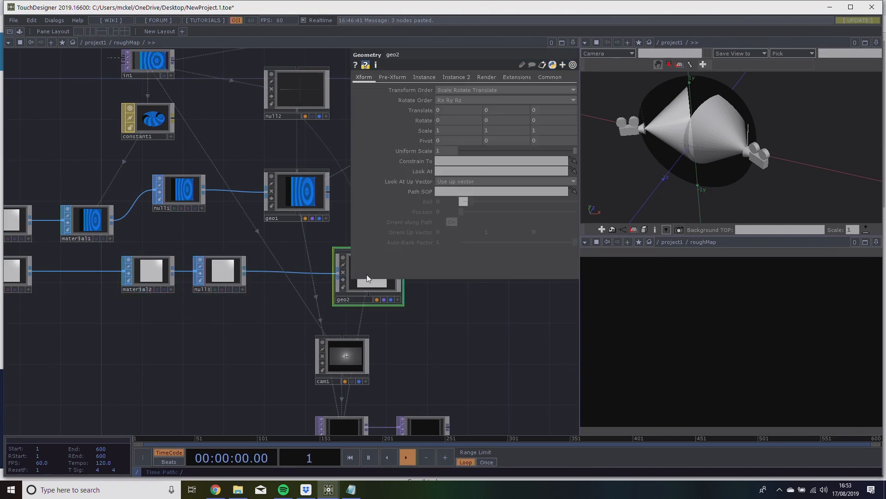
left_click_drag(456, 324, 406, 338)
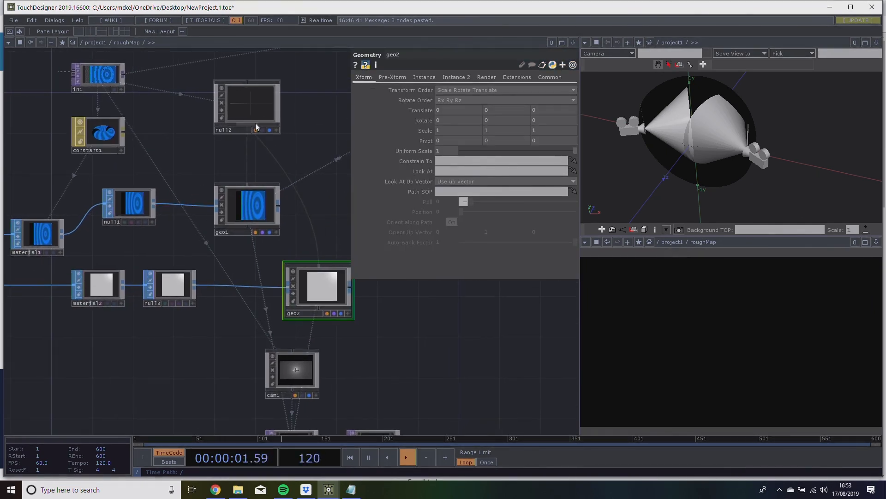
left_click_drag(254, 129, 315, 254)
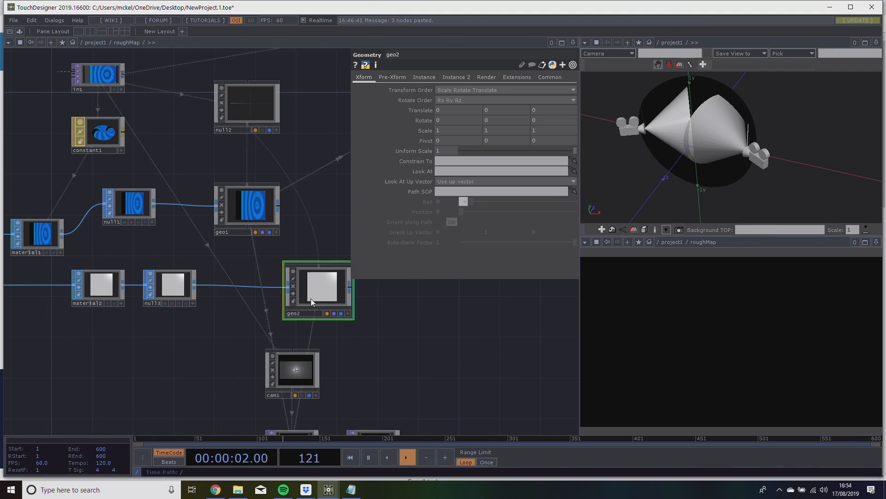
left_click_drag(372, 351, 363, 350)
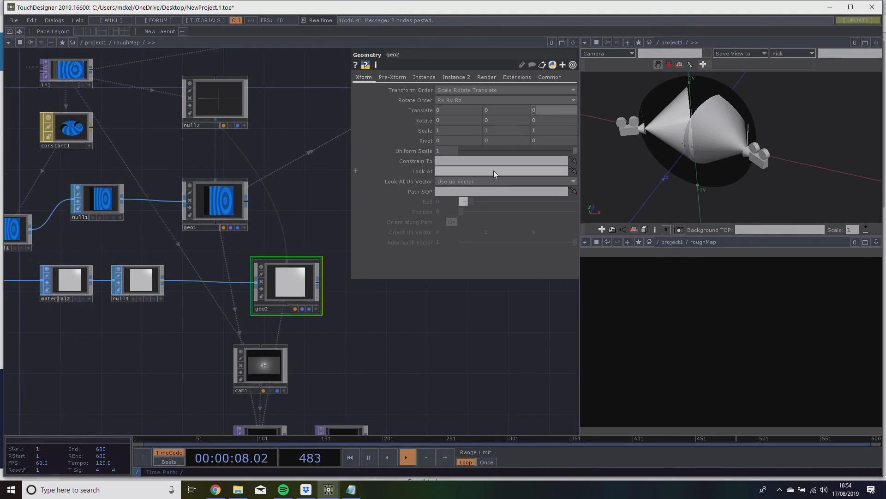
type("1")
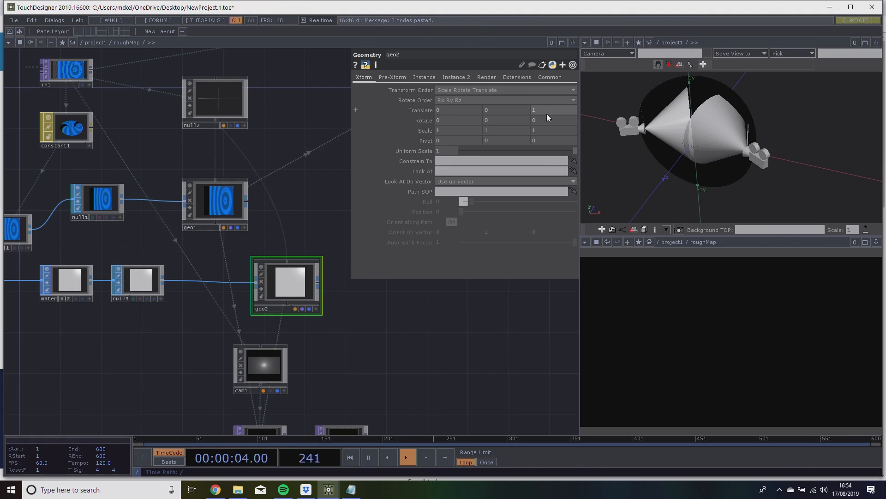
Add a Wireframe MAT beneath material2 and assign it as material2's material.
left_click_drag(138, 367, 262, 350)
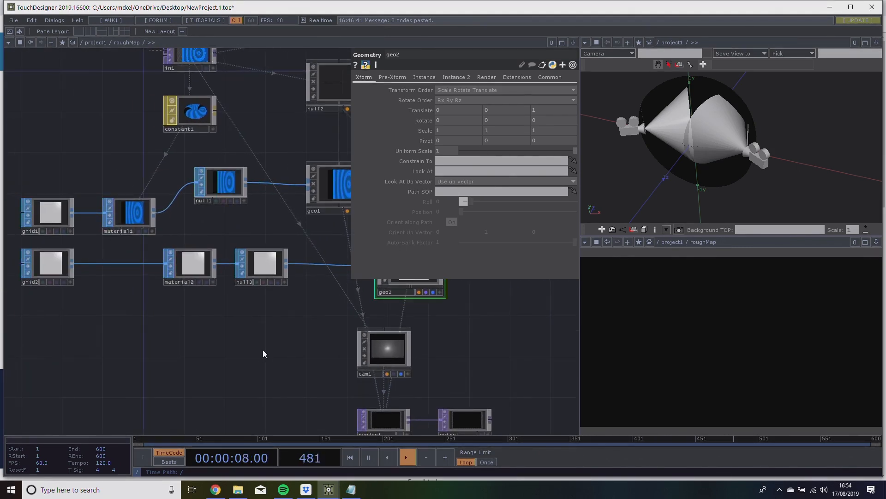
double_click(204, 328)
left_click(162, 225)
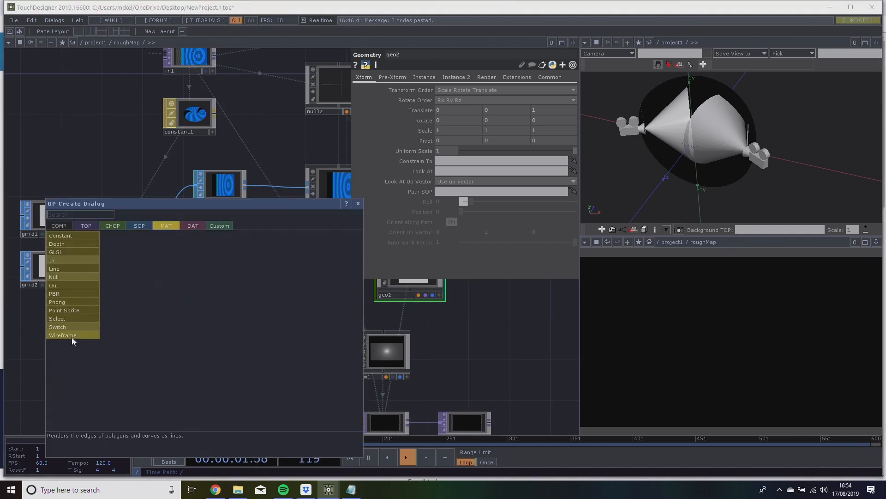
left_click(73, 334)
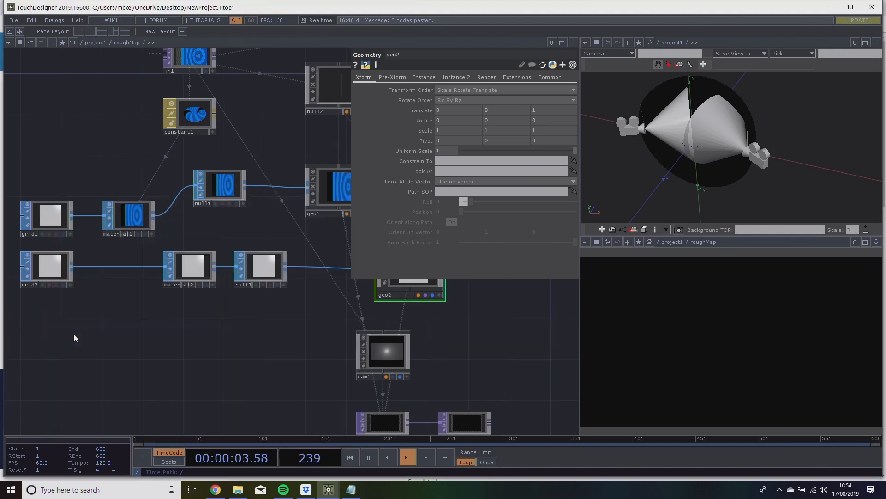
left_click(199, 327)
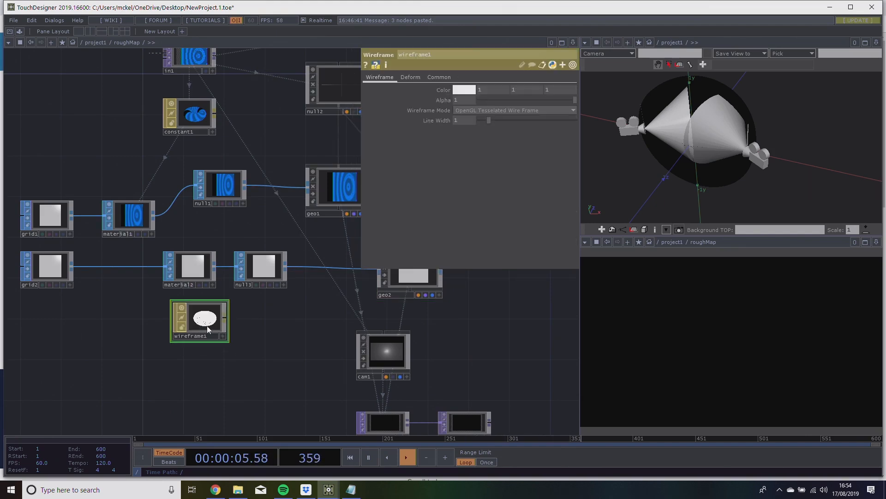
left_click_drag(203, 325, 195, 281)
left_click_drag(261, 310, 211, 320)
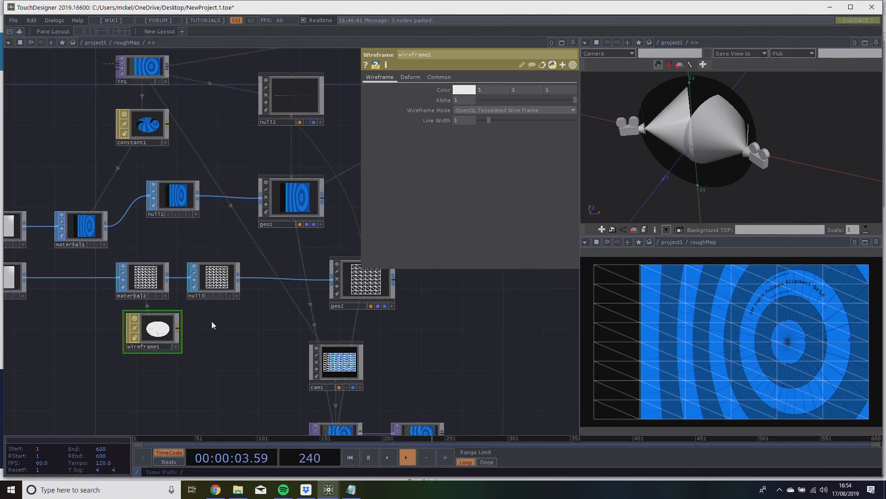
left_click_drag(220, 334, 262, 329)
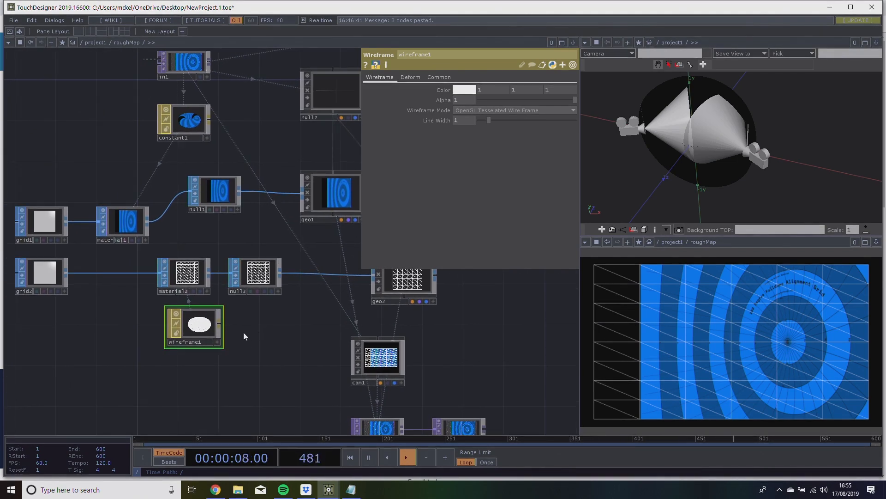
Inspect render1's Geometry setting and compare the render1 and render2 branches of the network.
left_click_drag(277, 328, 181, 359)
left_click_drag(268, 347, 178, 318)
left_click(181, 381)
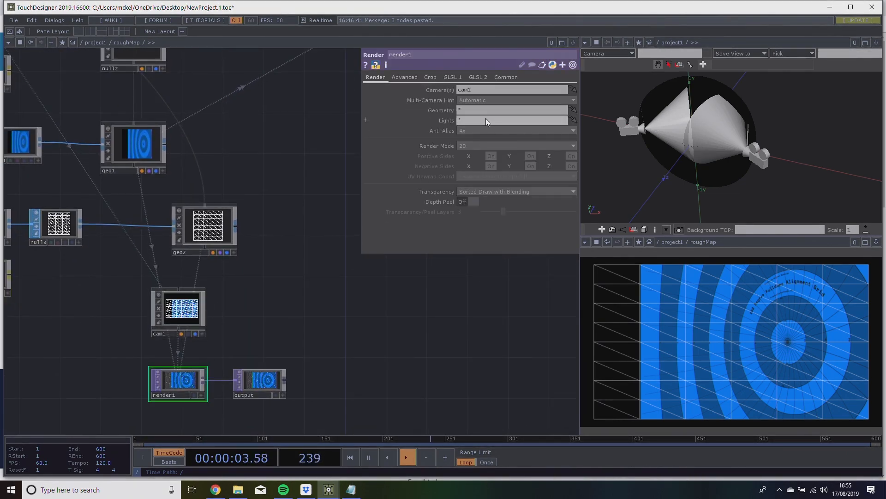
left_click(465, 110)
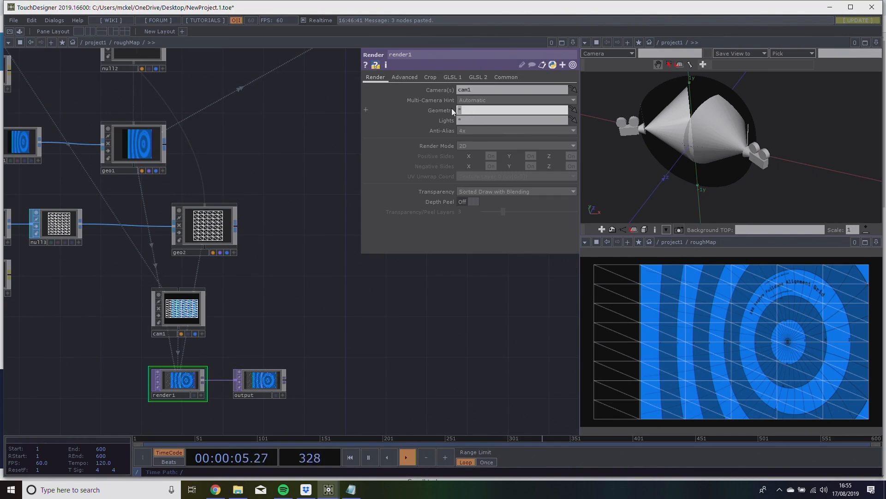
left_click(290, 226)
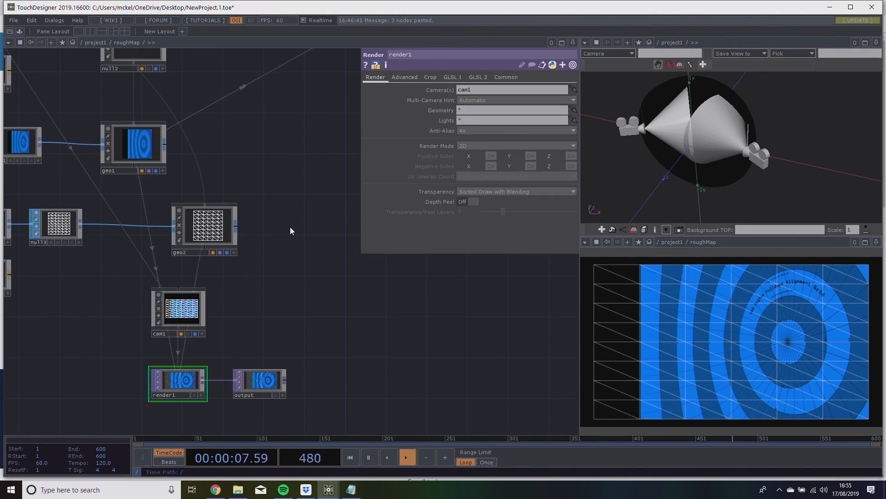
left_click_drag(318, 127, 217, 278)
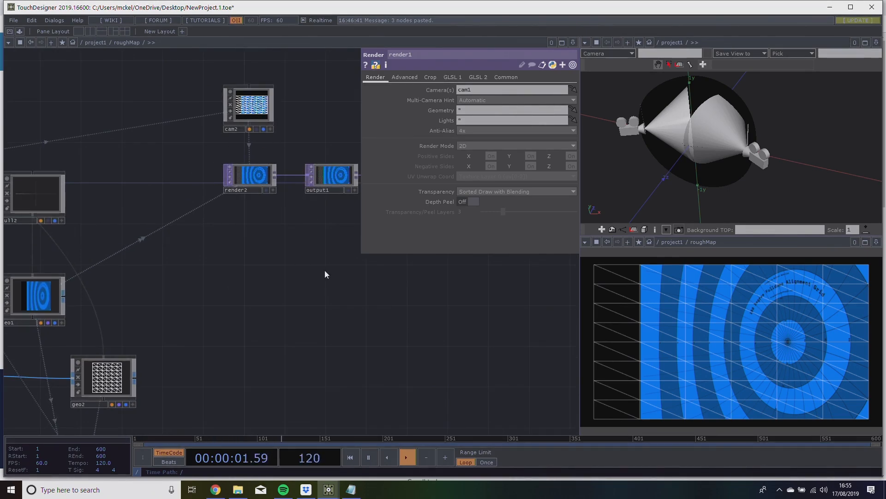
mouse_move(279, 333)
left_mouse_down()
mouse_move(283, 250)
mouse_move(254, 303)
mouse_move(323, 249)
left_mouse_up()
left_click_drag(293, 317, 334, 278)
mouse_move(314, 302)
left_mouse_down()
mouse_move(387, 280)
mouse_move(337, 295)
left_mouse_up()
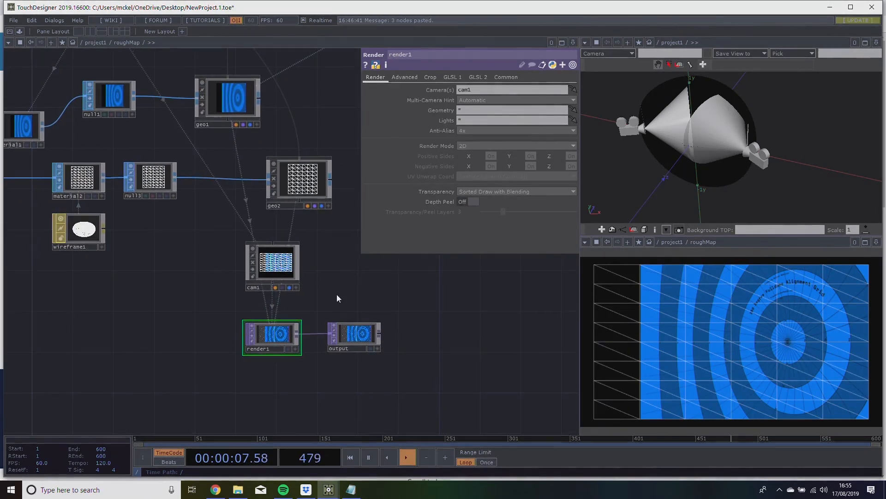
Move cam1 down closer to render1 and look over the geo1 and geo2 connections in the roughMap network.
left_click_drag(282, 264, 280, 285)
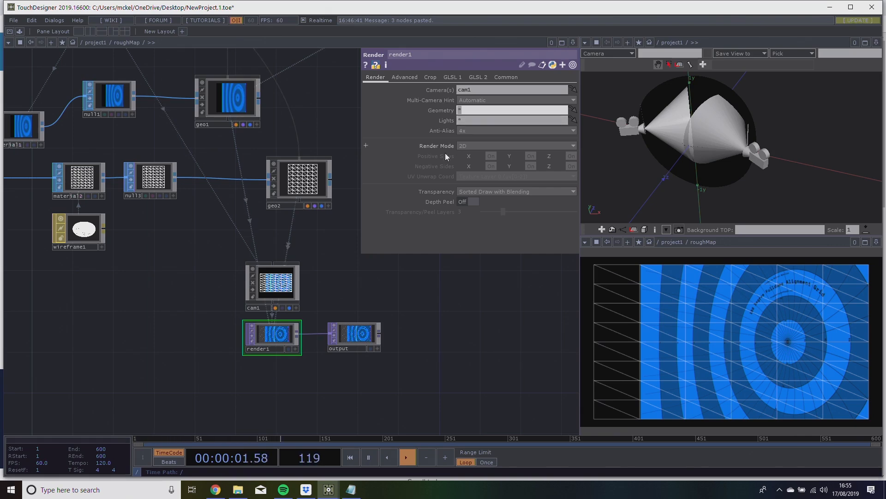
left_click_drag(331, 233, 311, 272)
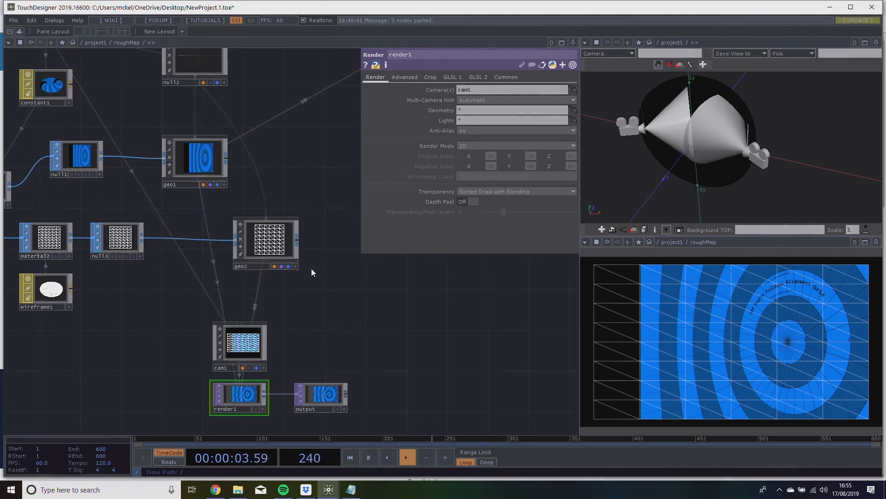
left_click_drag(196, 85, 266, 223)
left_click_drag(291, 302, 412, 300)
scroll(335, 309, "down", 4)
mouse_move(319, 310)
left_mouse_down()
mouse_move(337, 318)
mouse_move(318, 320)
left_mouse_up()
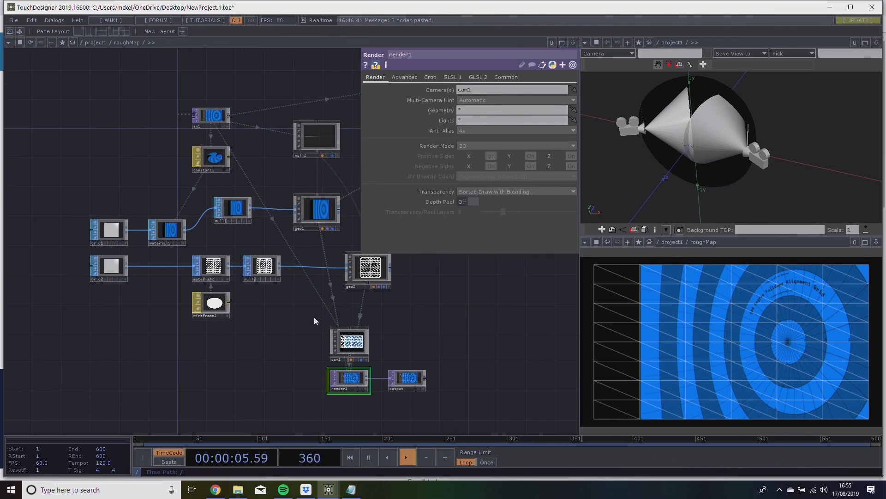
left_click_drag(276, 364, 242, 373)
left_click_drag(431, 349, 479, 356)
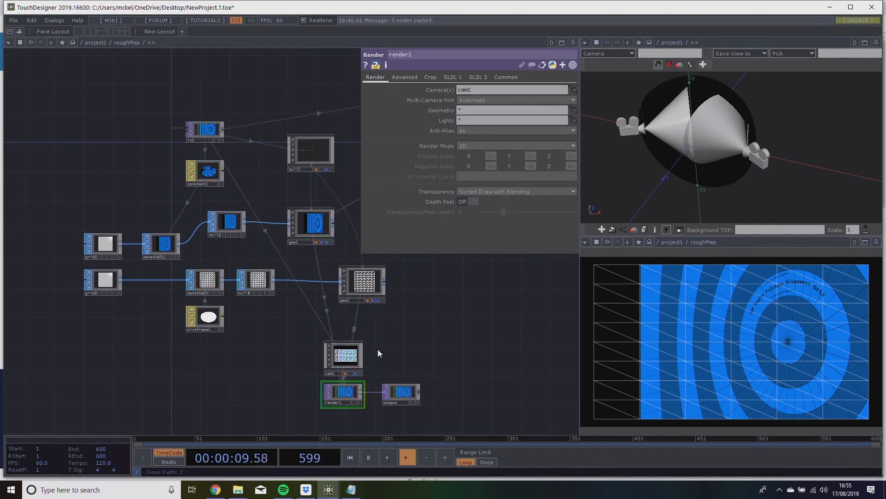
scroll(175, 314, "up", 2)
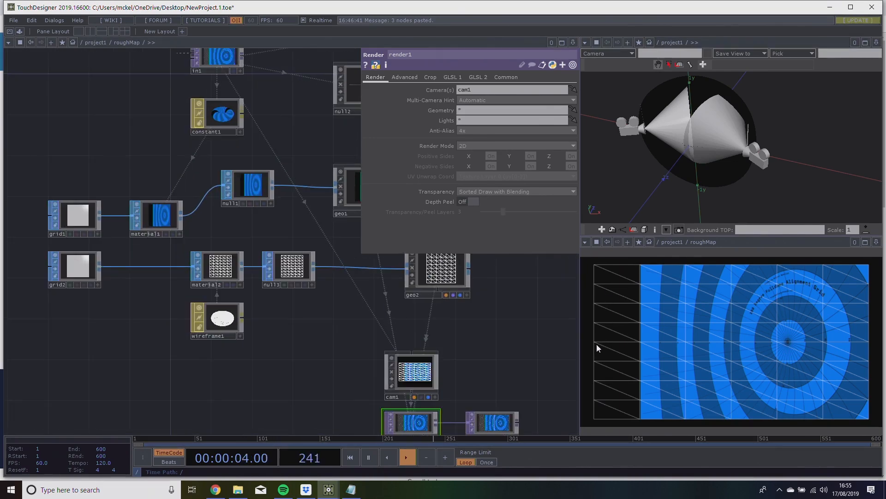
Set grid2's primitive type to Polygon and its connectivity to Rows and Columns.
left_click(49, 270)
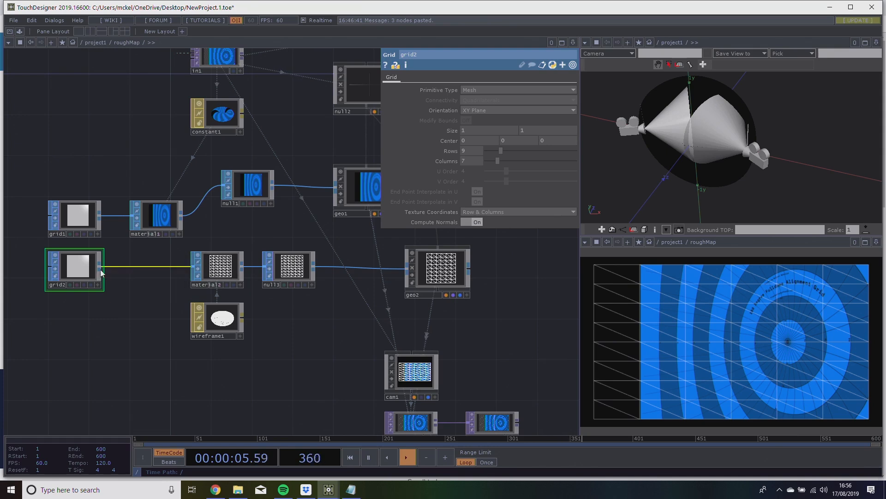
left_click(478, 91)
left_click(482, 99)
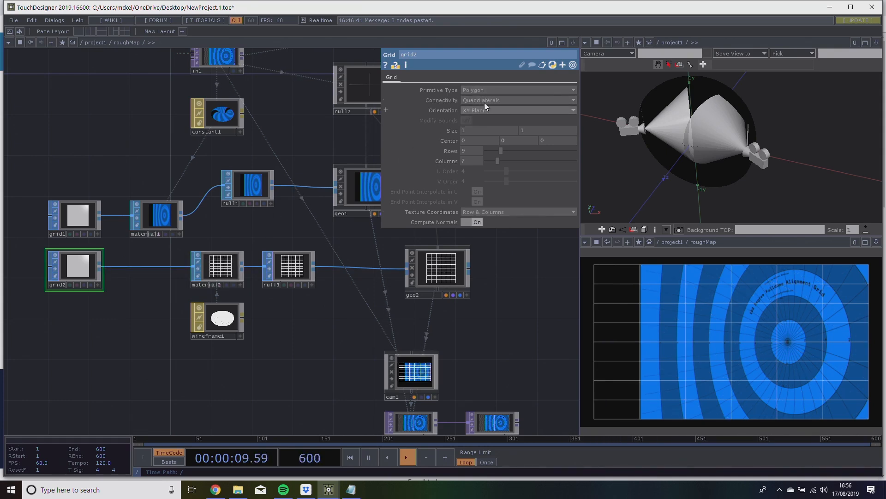
left_click(487, 100)
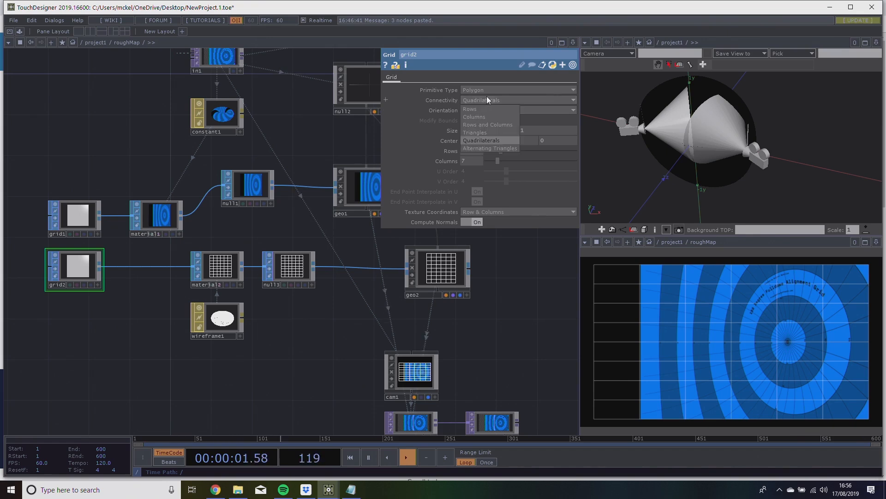
left_click(487, 123)
Reopen grid2's connectivity options and select Rows and Columns again.
left_click_drag(477, 305, 492, 317)
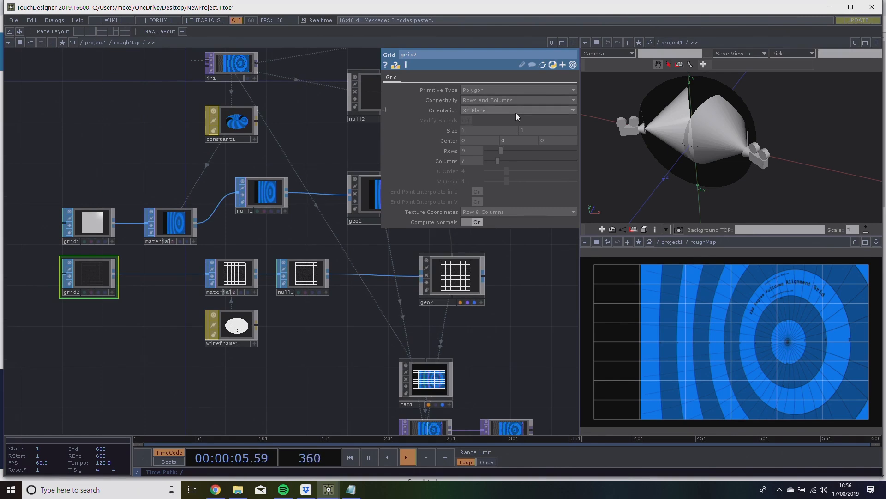
left_click(520, 101)
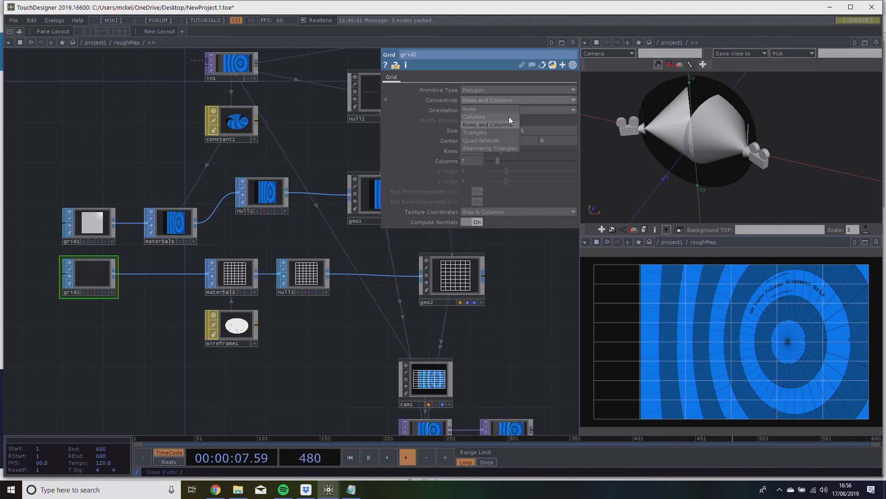
left_click(503, 127)
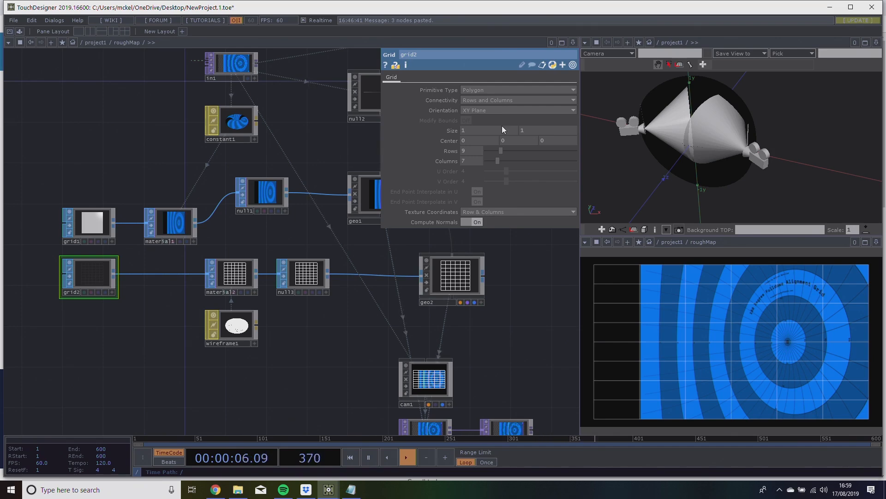
Move grid2 further away from material2 to make room for another operator between them.
left_click_drag(296, 298, 265, 253)
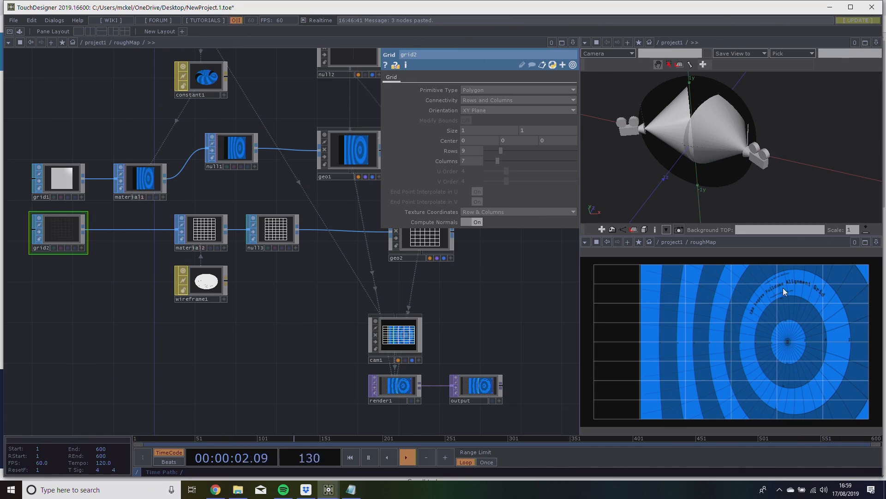
left_click_drag(320, 362, 339, 316)
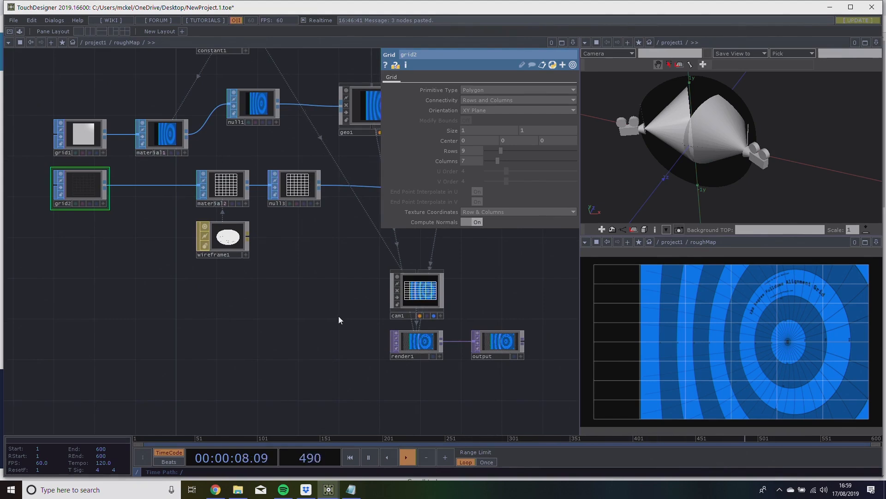
left_click_drag(336, 315, 378, 315)
left_click_drag(321, 301, 328, 278)
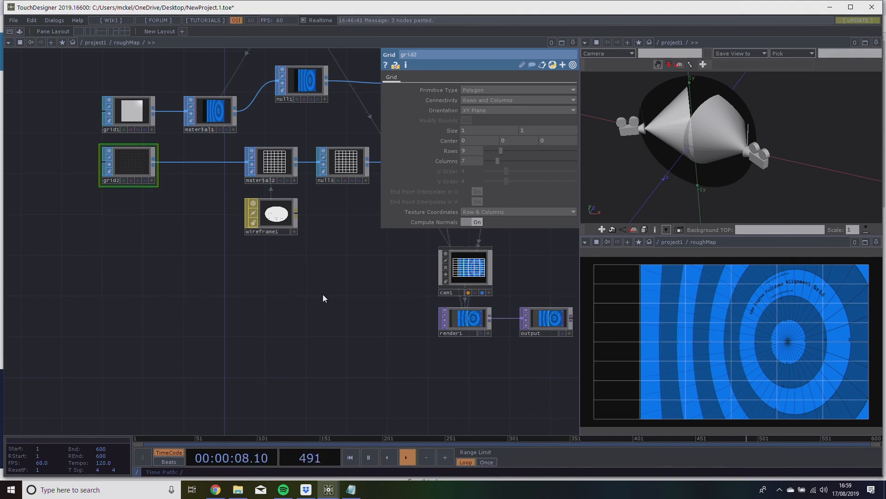
mouse_move(160, 275)
left_mouse_down()
mouse_move(183, 262)
mouse_move(159, 273)
left_mouse_up()
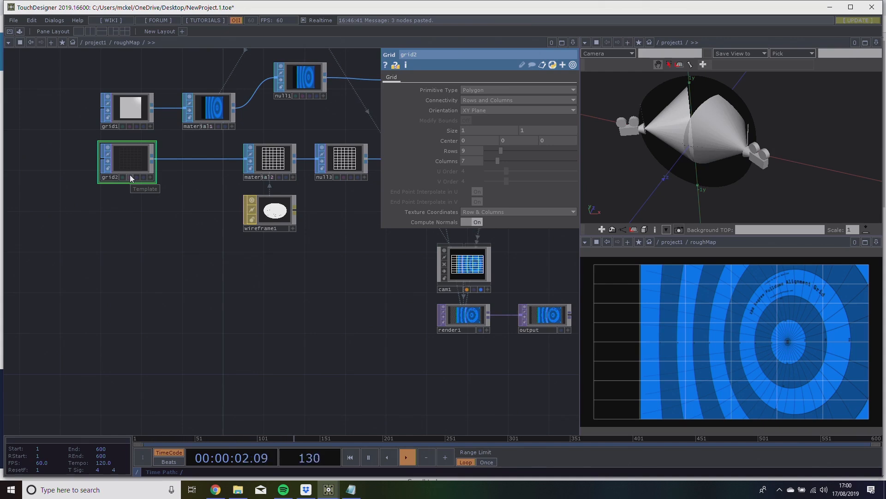
left_click_drag(119, 176, 108, 205)
left_click_drag(96, 167, 74, 164)
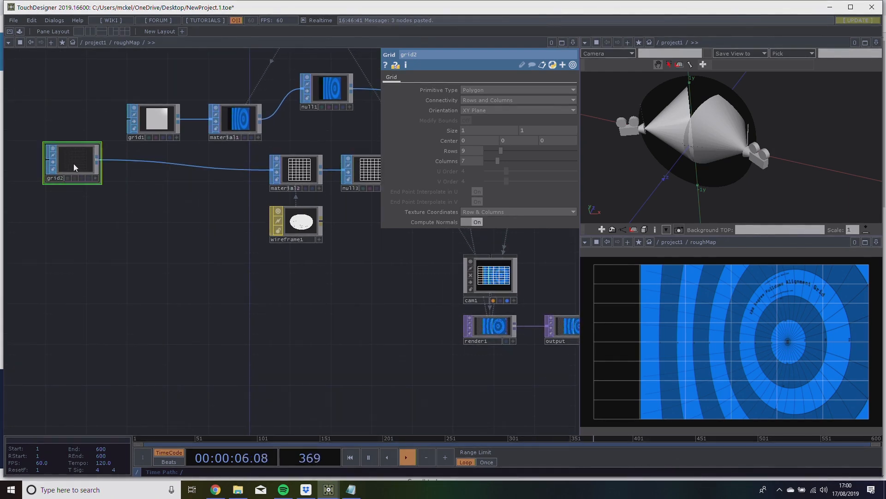
Insert a DAT to SOP on the connection between grid2 and material2.
right_click(210, 169)
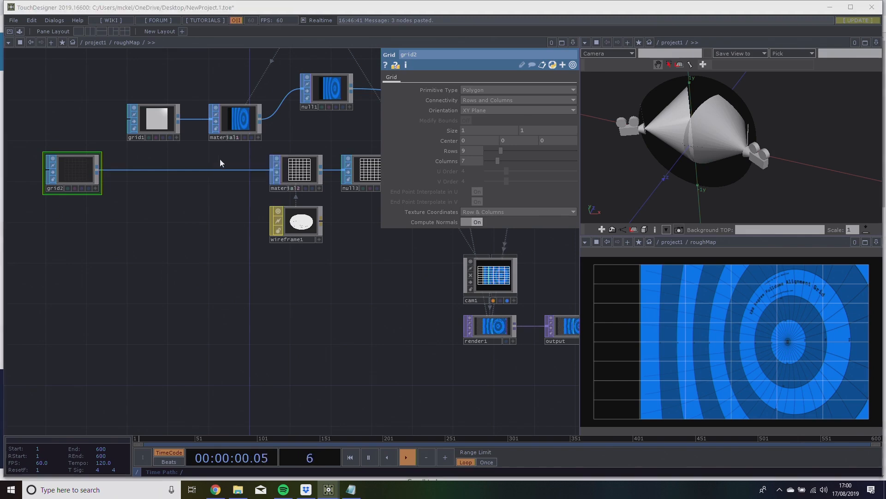
left_click(219, 160)
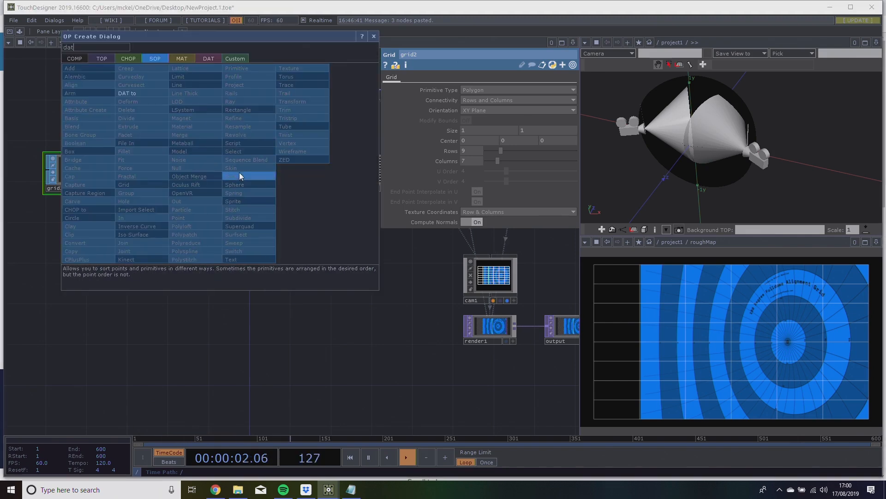
type("dat")
left_click(137, 92)
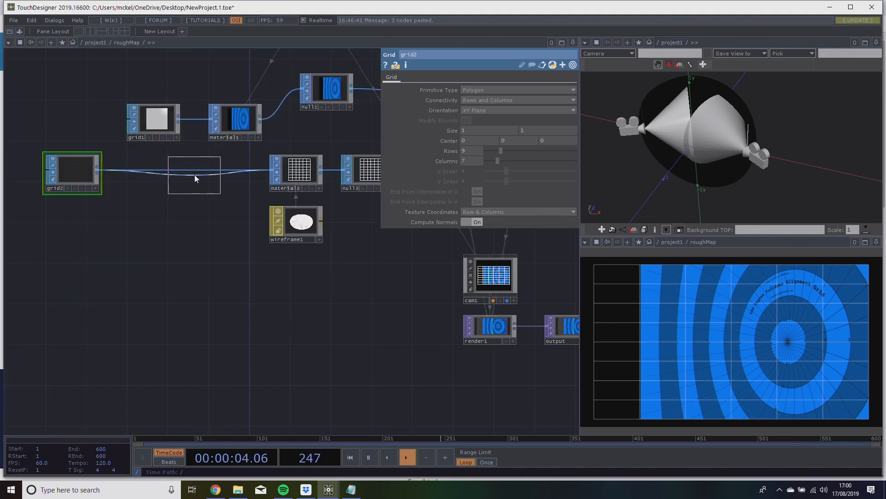
left_click(194, 174)
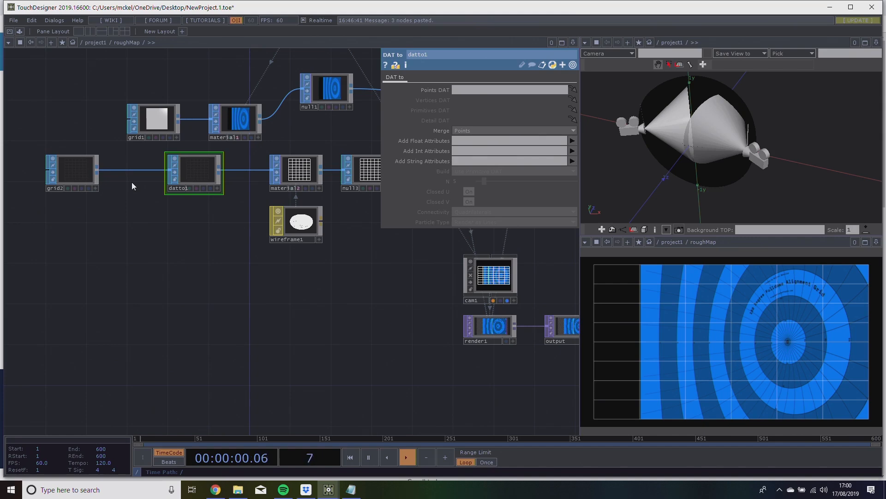
left_click_drag(133, 194, 158, 200)
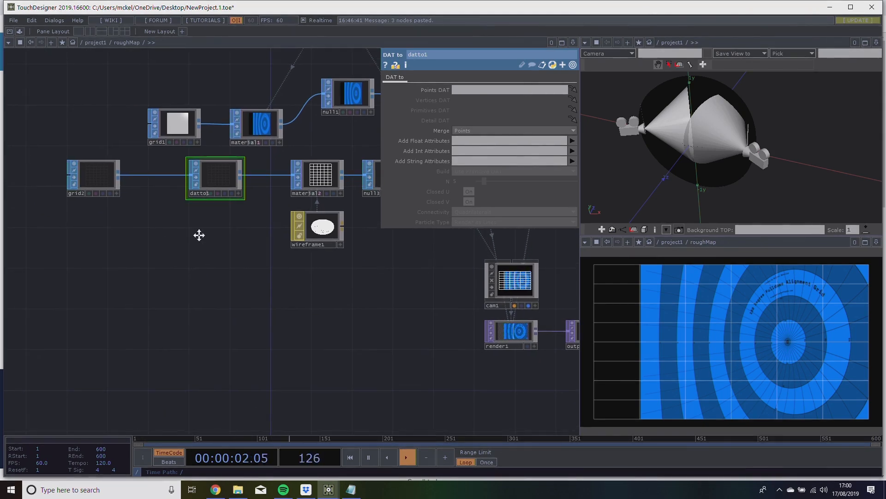
left_click_drag(185, 237, 203, 240)
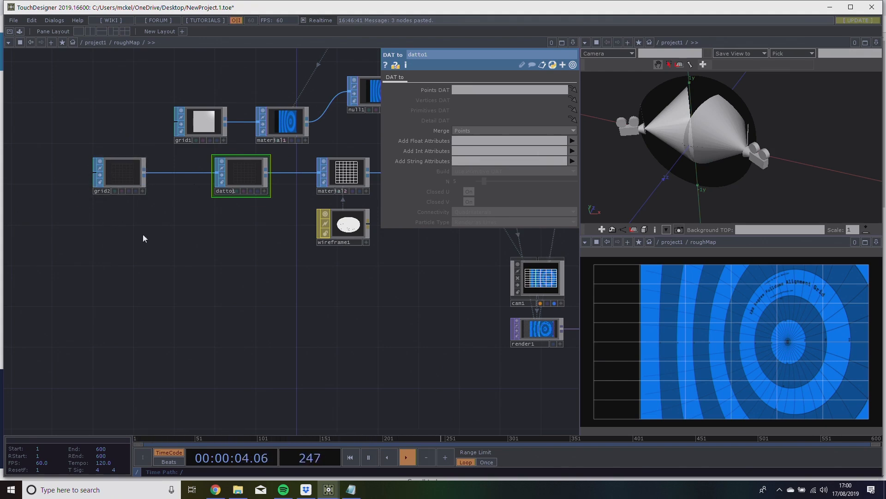
scroll(117, 169, "up", 5)
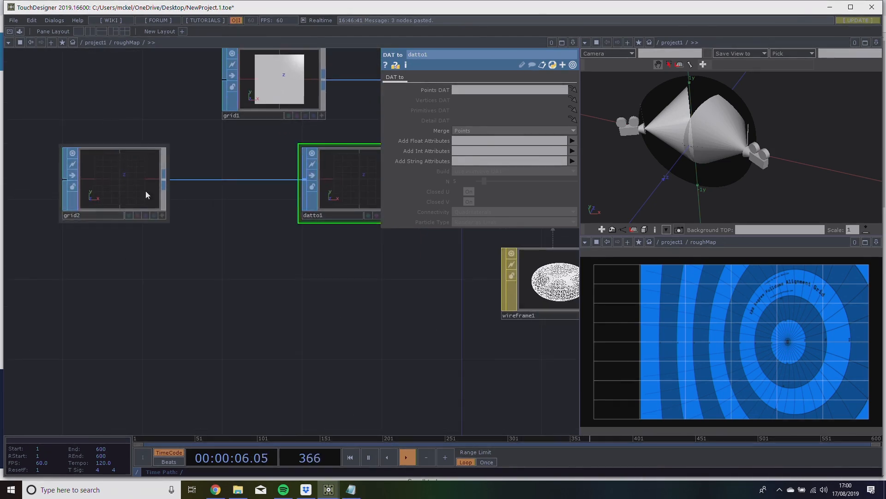
scroll(210, 267, "down", 3)
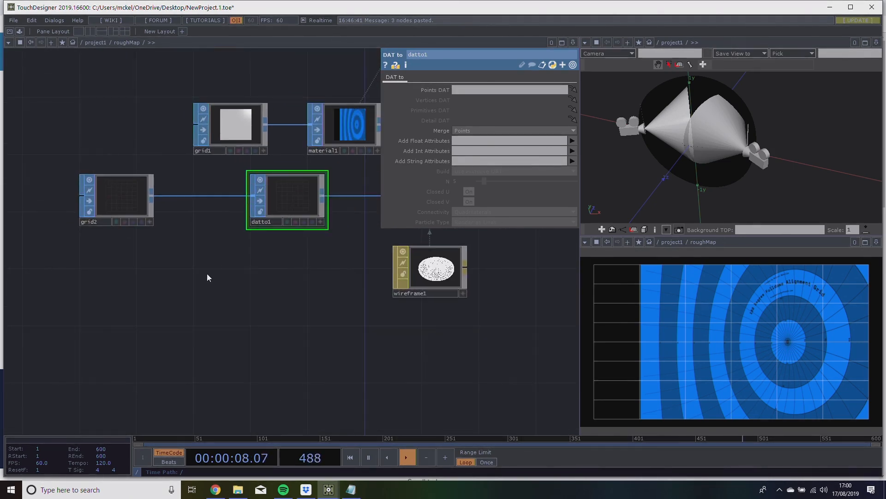
left_click_drag(283, 234, 241, 228)
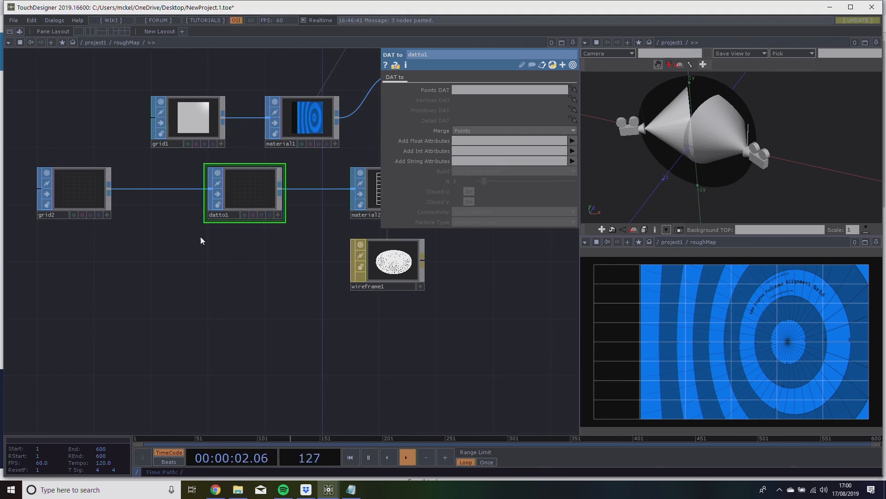
left_click_drag(226, 278, 205, 281)
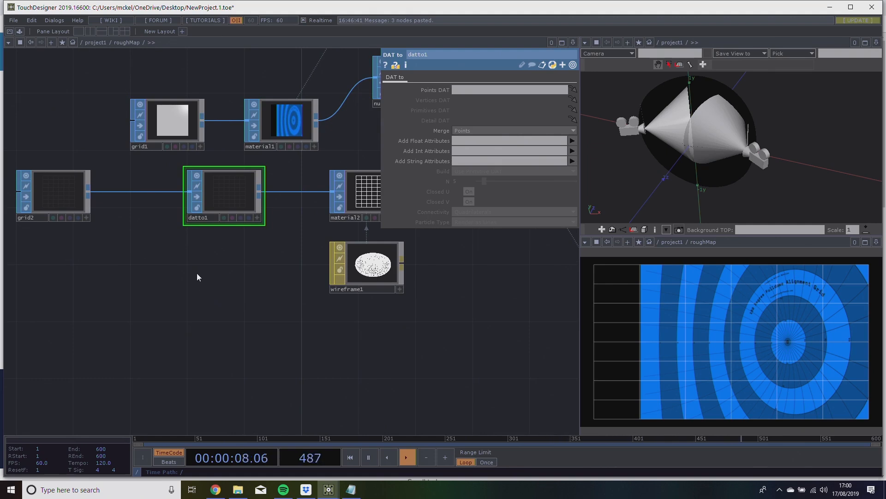
Add a SOP to DAT beneath grid2 and assign grid2 as its source SOP.
left_click_drag(69, 268, 129, 260)
left_click(107, 192)
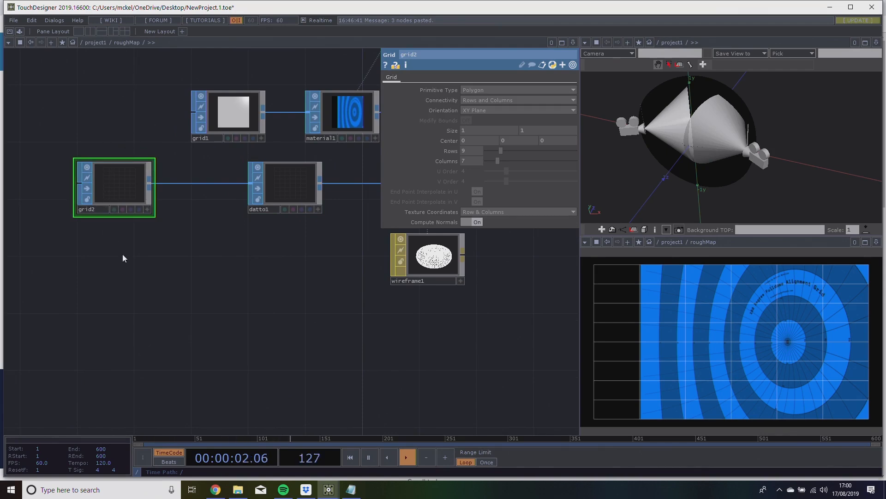
key("Tab")
left_click(147, 158)
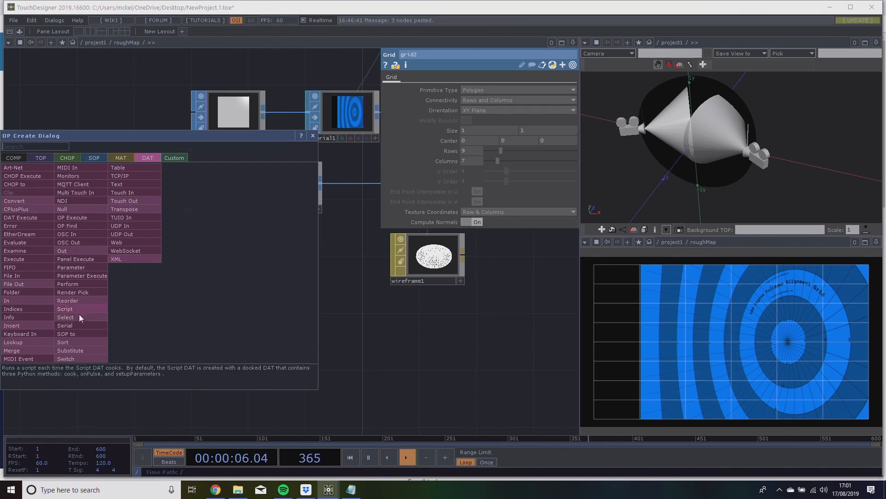
left_click(77, 335)
left_click(116, 277)
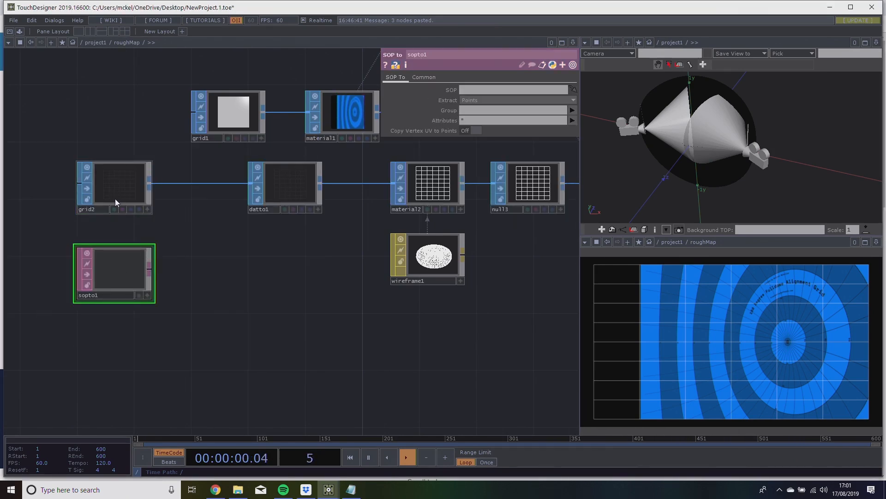
left_click_drag(119, 184, 124, 274)
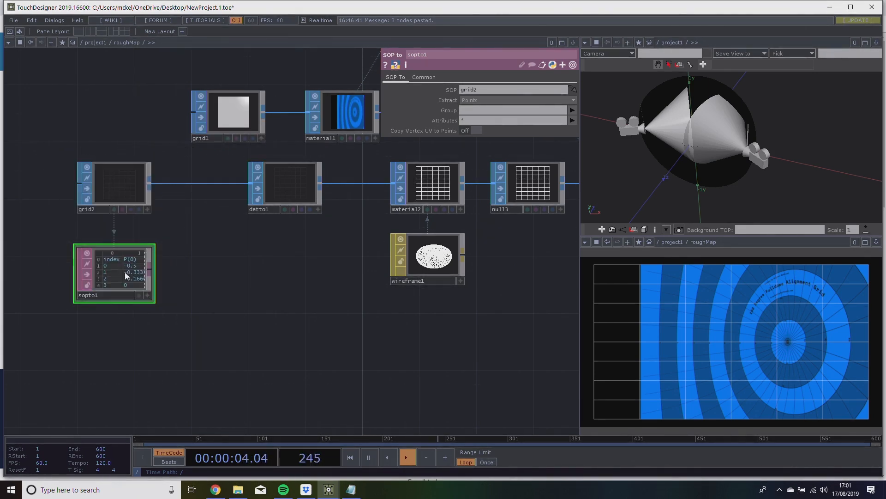
Inspect the point positions in sopto1 and place a Table DAT beneath datto1.
scroll(141, 271, "up", 6)
left_click_drag(371, 254, 441, 265)
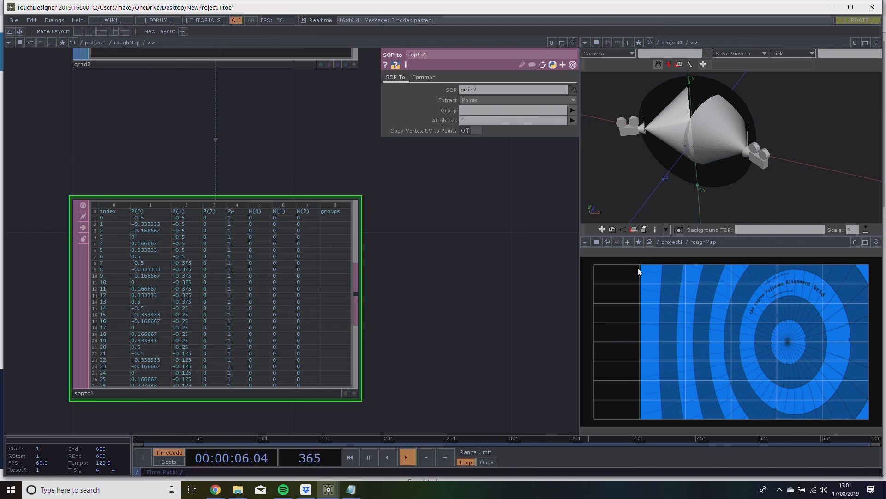
scroll(209, 222, "down", 4)
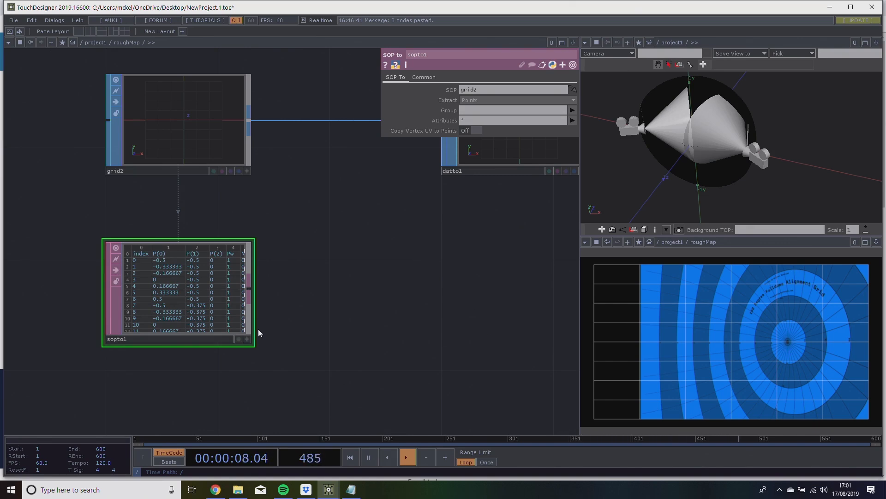
left_click_drag(259, 304, 227, 254)
left_click_drag(275, 330, 117, 366)
left_click_drag(272, 287, 334, 271)
key("Tab")
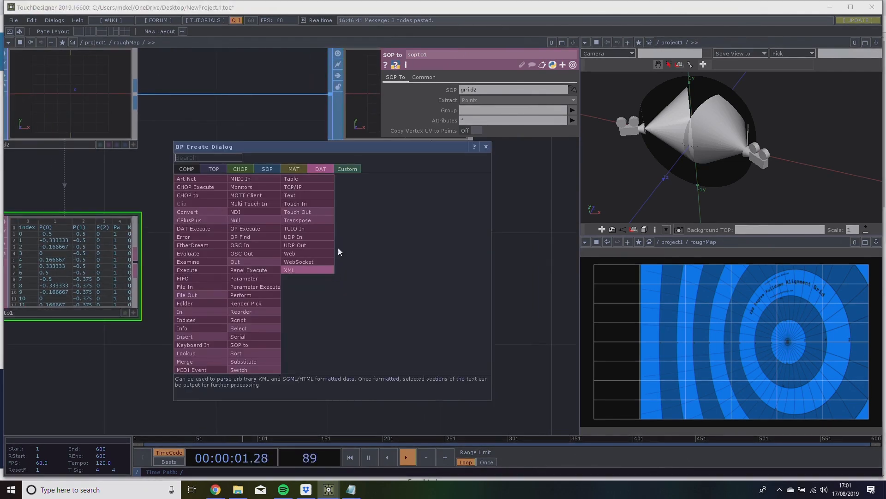
left_click(311, 178)
left_click(404, 264)
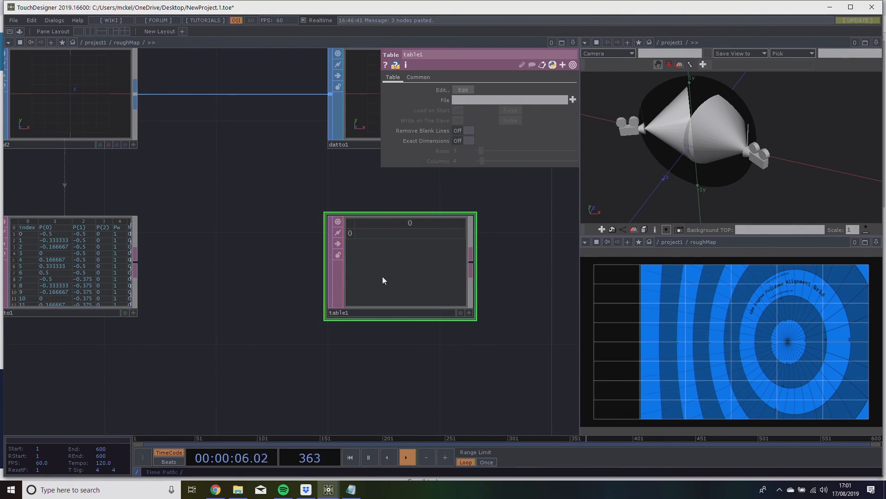
Assign table1 as the Points DAT of datto1.
scroll(314, 341, "down", 3)
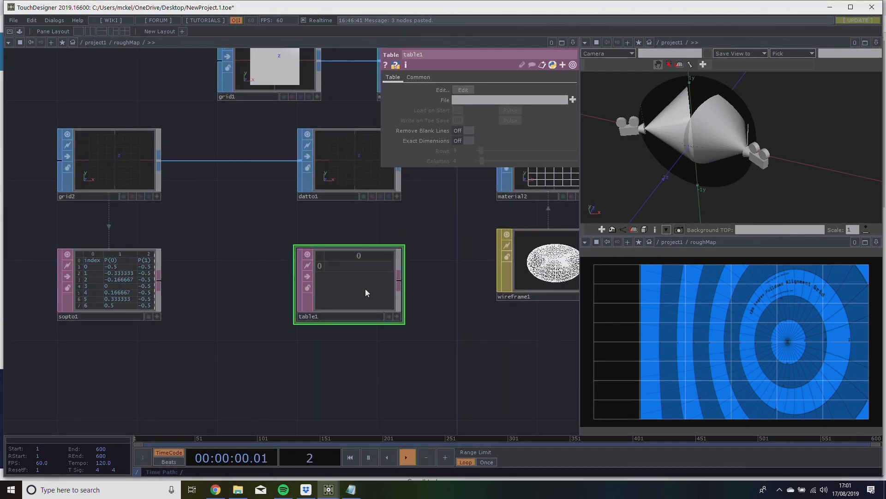
left_click_drag(328, 285, 342, 168)
left_click_drag(276, 247, 250, 257)
left_click_drag(244, 290, 242, 253)
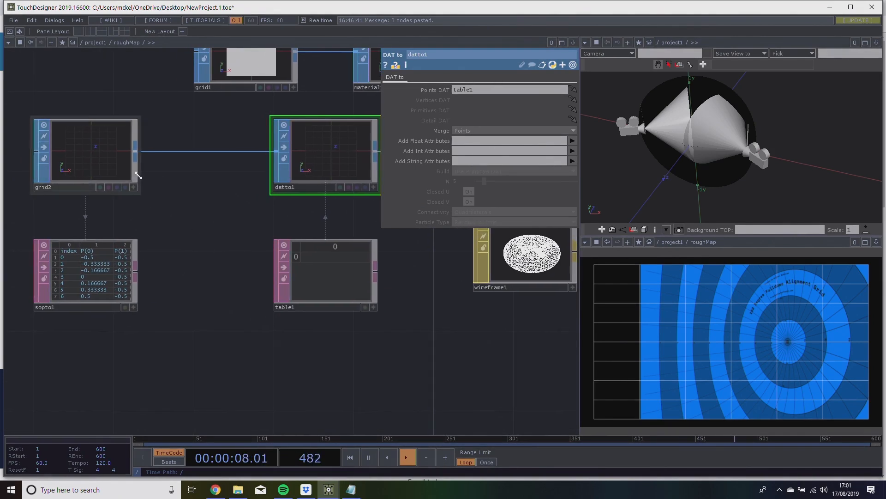
Add a Text DAT beneath sopto1.
scroll(148, 193, "down", 2)
scroll(148, 193, "down", 3)
scroll(158, 212, "up", 2)
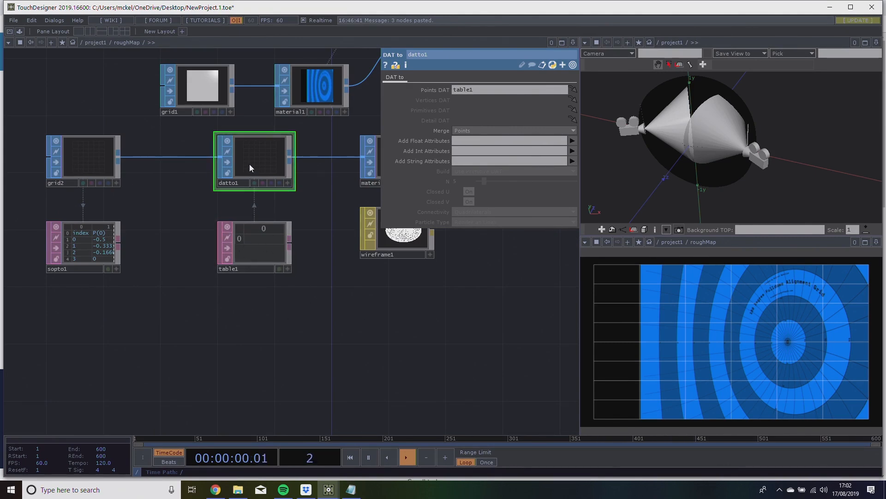
left_click_drag(198, 264, 216, 243)
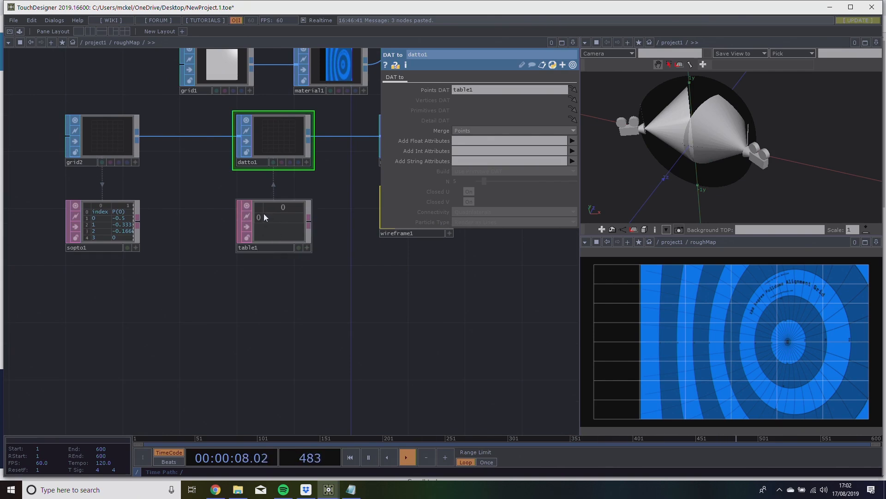
left_click_drag(222, 256, 230, 226)
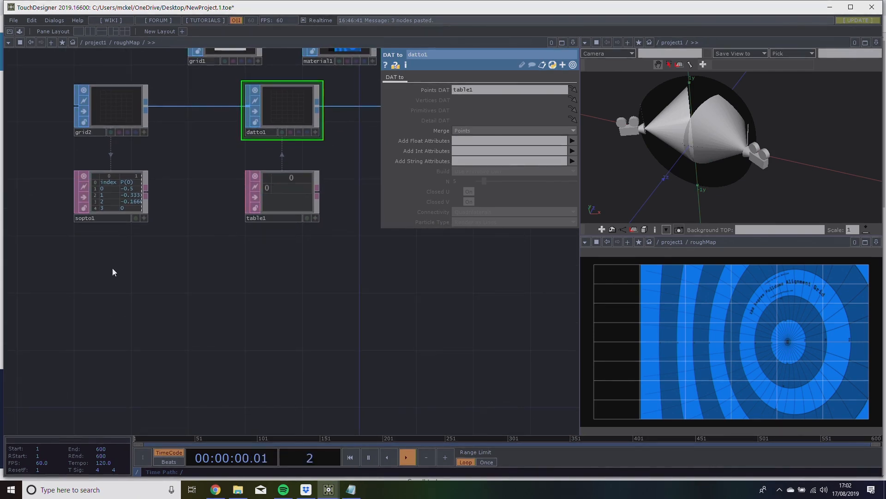
key("Tab")
left_click(129, 192)
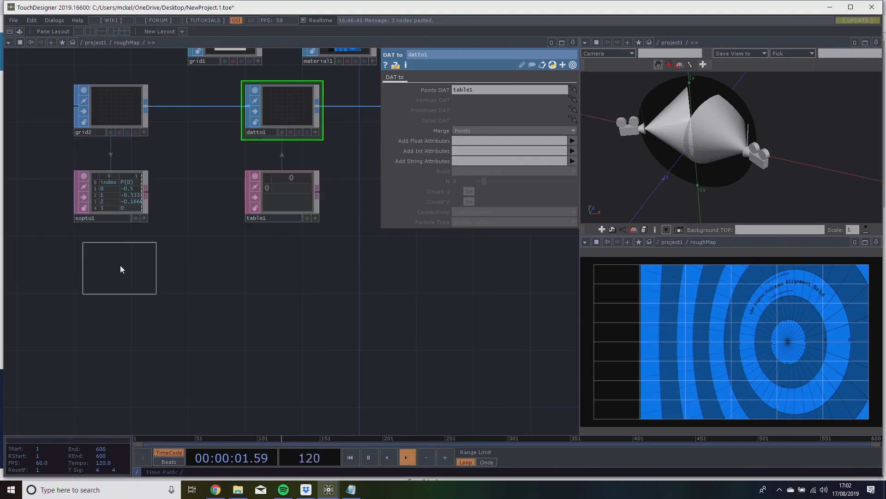
left_click(113, 265)
Enlarge the text1 node so that several lines of script fit in its viewer.
left_click_drag(145, 283, 215, 290)
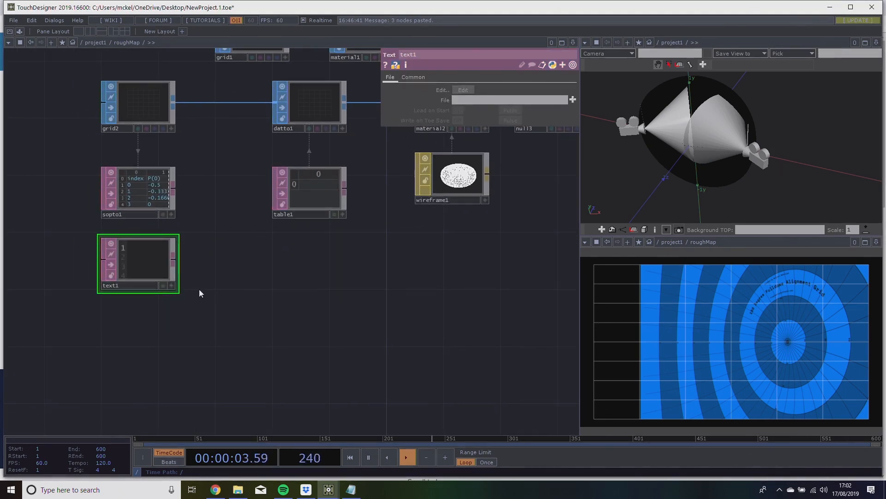
left_click_drag(178, 288, 209, 309)
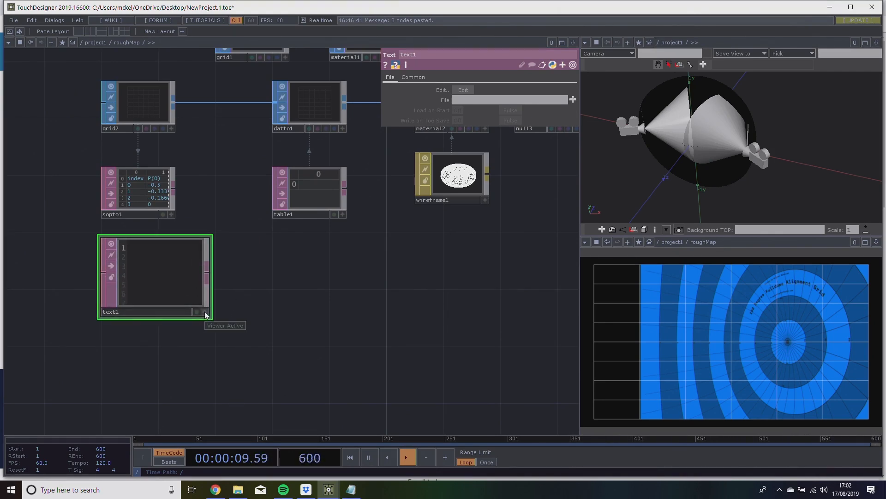
left_click_drag(208, 317, 234, 363)
left_click_drag(277, 339, 230, 352)
left_click_drag(712, 119, 673, 157)
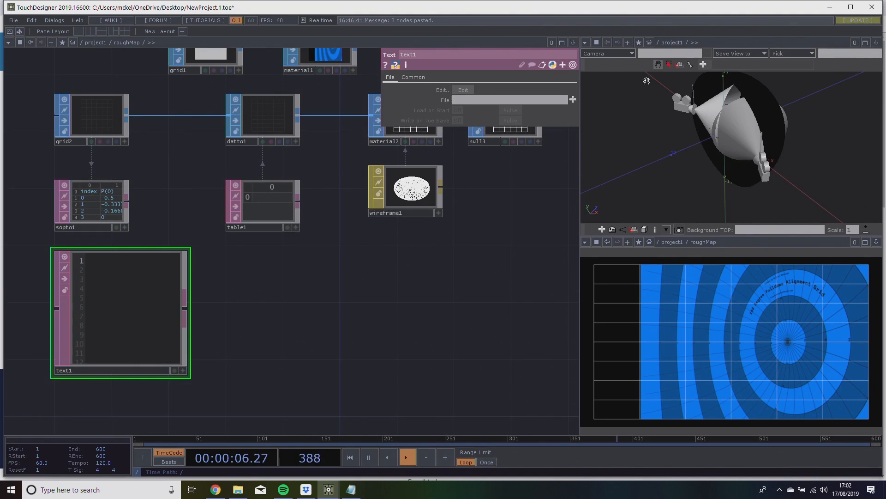
Turn the upper 3D viewer pane into a Textport and open text1's contents in it for editing.
left_click(585, 43)
left_click(605, 118)
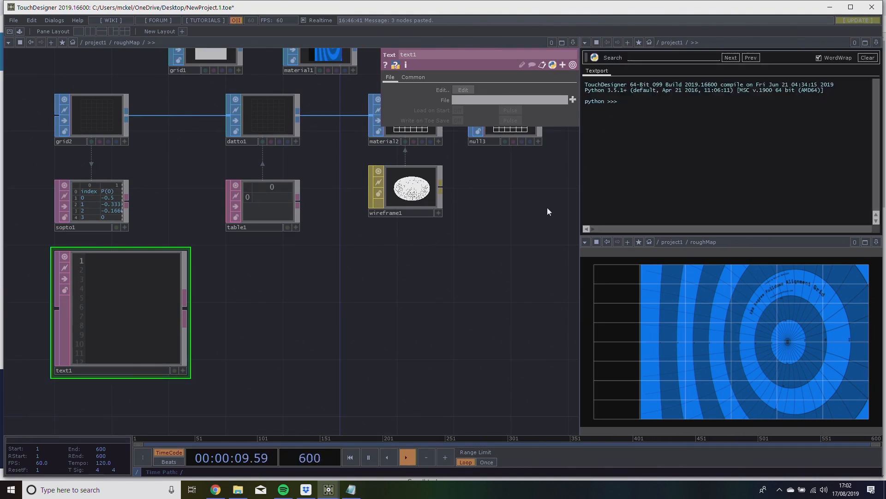
left_click_drag(147, 353, 112, 356)
left_click_drag(206, 327, 262, 309)
left_click_drag(79, 311, 50, 310)
right_click(106, 300)
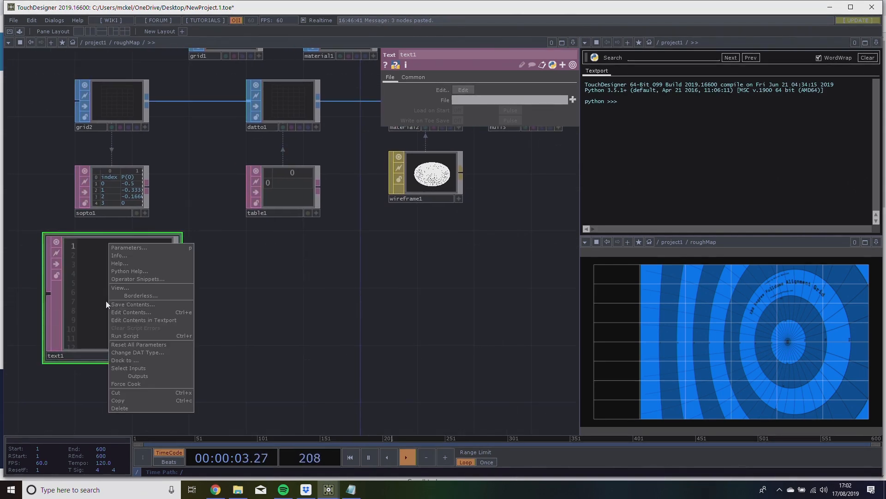
left_click(123, 320)
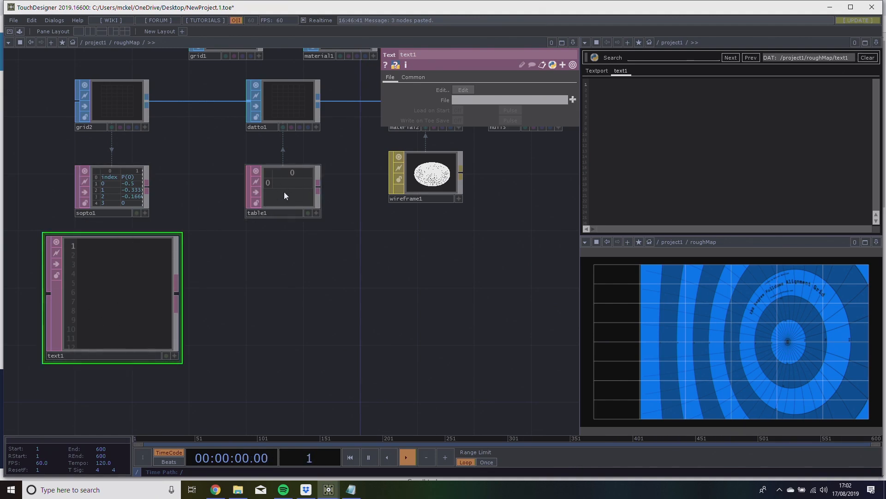
Write the script line op('table1').copy(op('sopto1')) in text1.
left_click(701, 130)
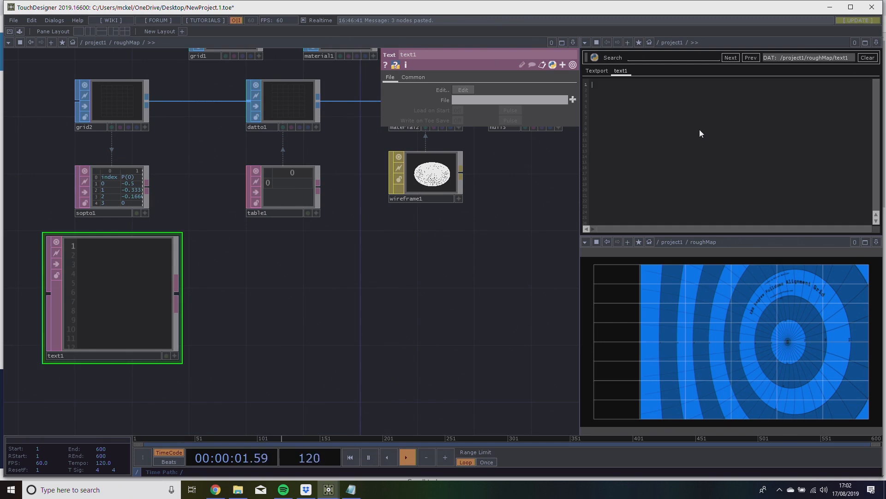
type("op('table1'")
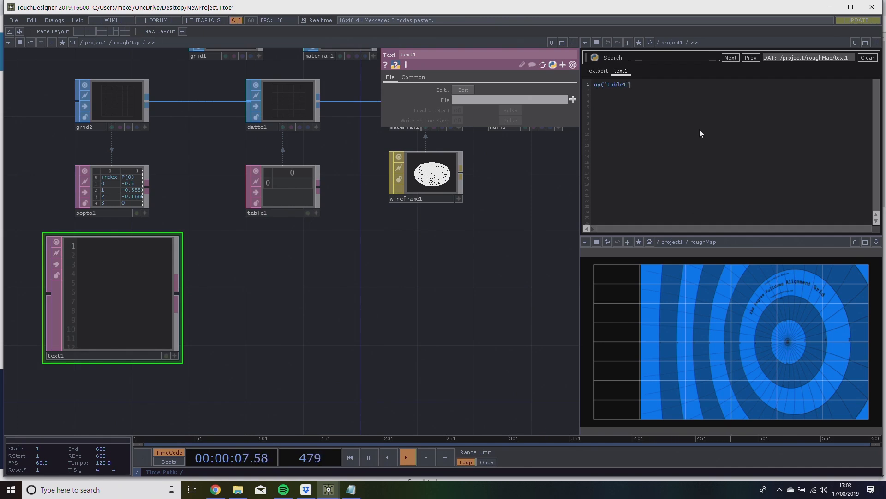
type(").copy(op('sopto1")
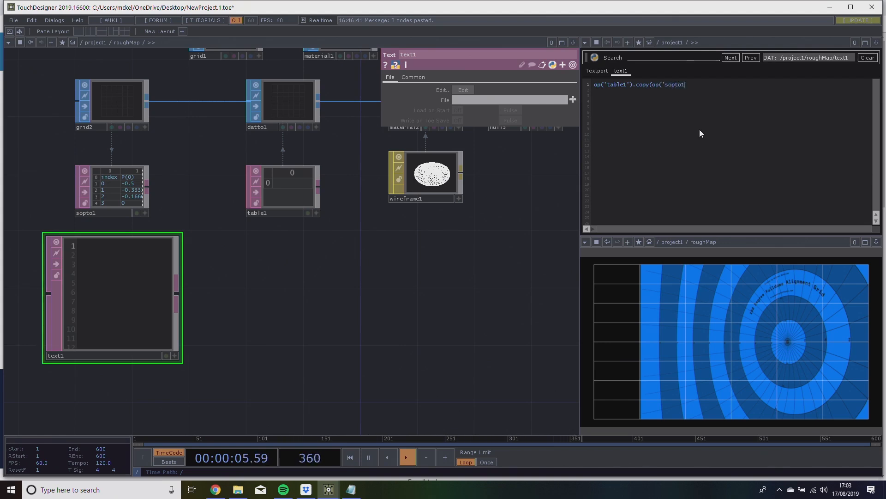
type("'))")
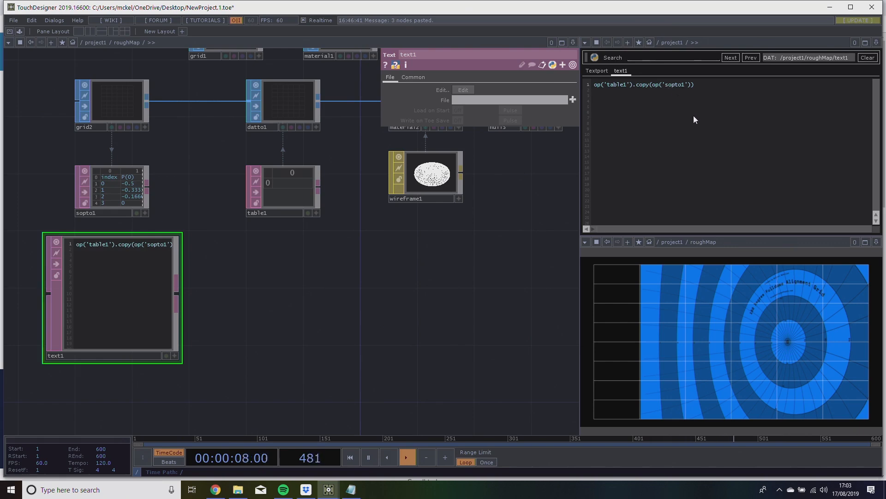
Run text1's script to copy sopto1's point data into table1, and inspect the copied rows.
left_click_drag(472, 251, 477, 253)
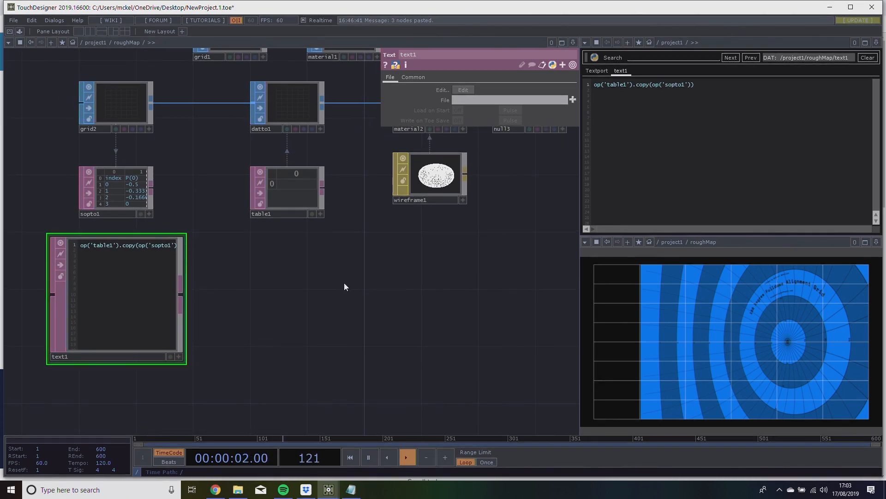
right_click(152, 282)
right_click(137, 260)
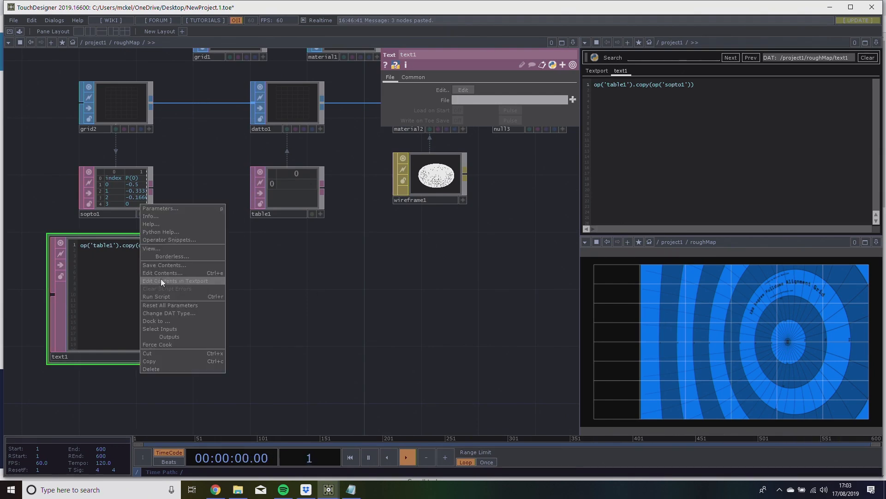
left_click(170, 295)
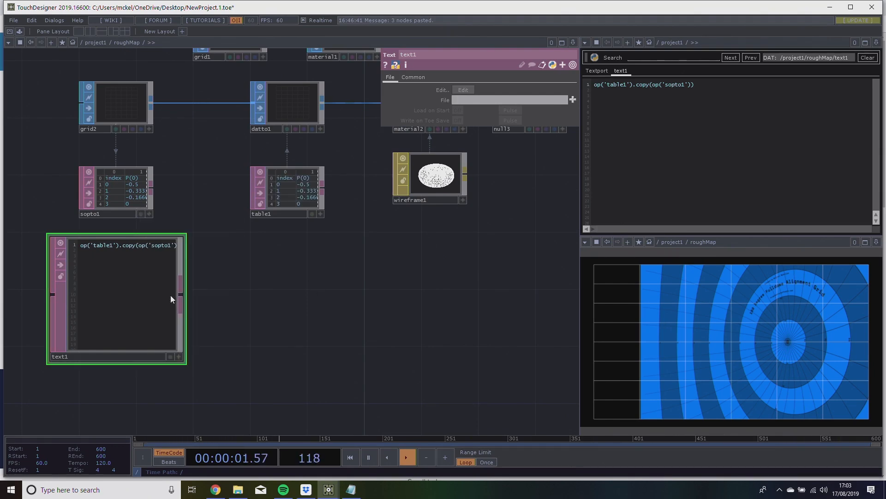
scroll(291, 165, "up", 5)
scroll(285, 224, "up", 2)
scroll(278, 273, "down", 7)
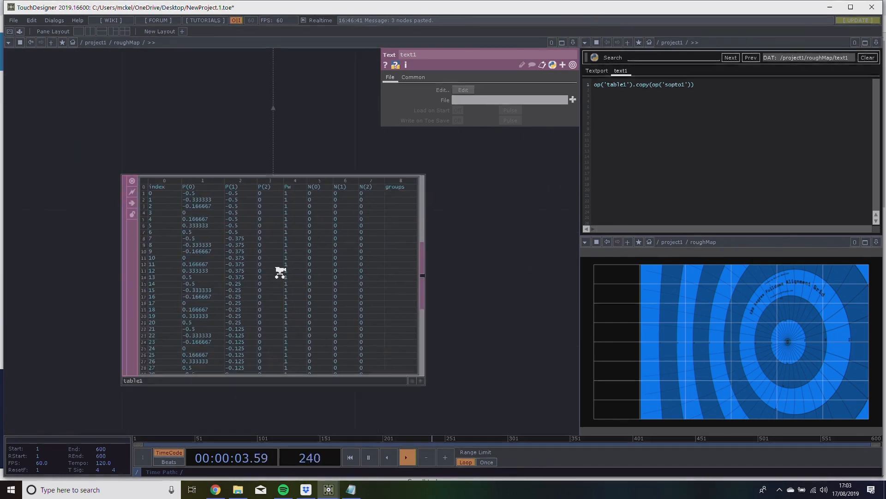
left_click_drag(243, 365, 374, 342)
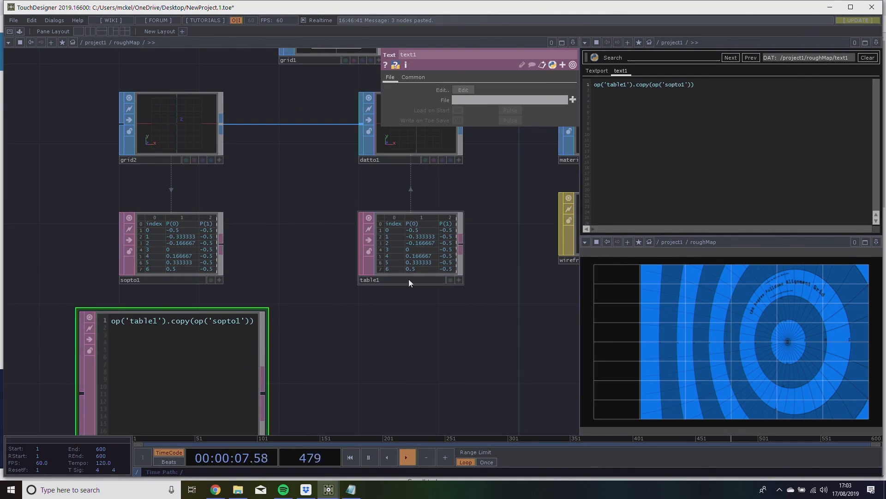
left_click_drag(469, 325, 467, 311)
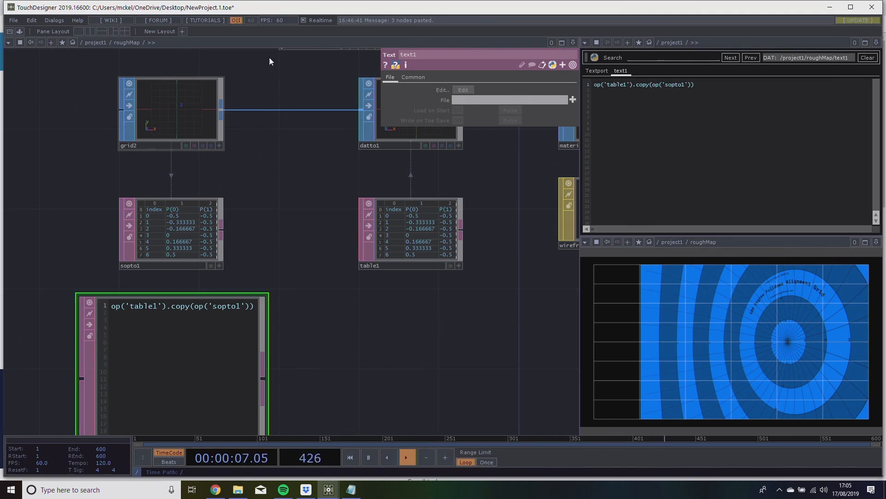
scroll(192, 300, "down", 4)
left_click_drag(408, 380, 313, 211)
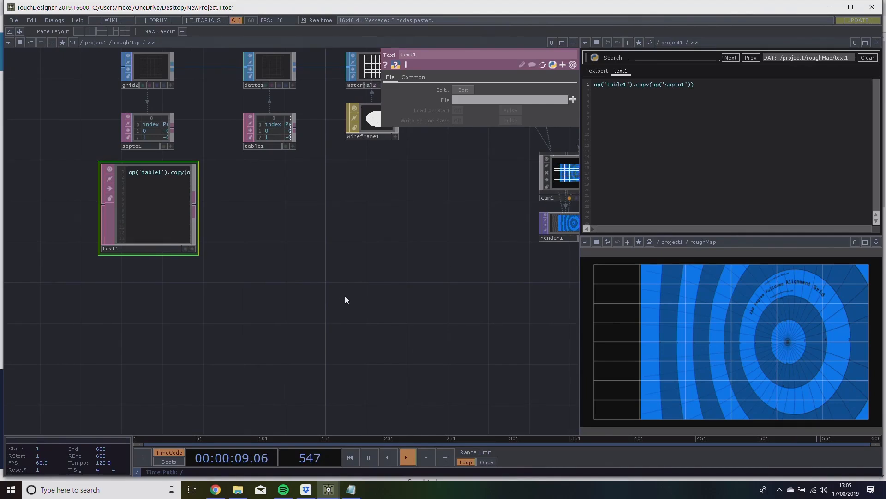
key("Tab")
left_click(207, 193)
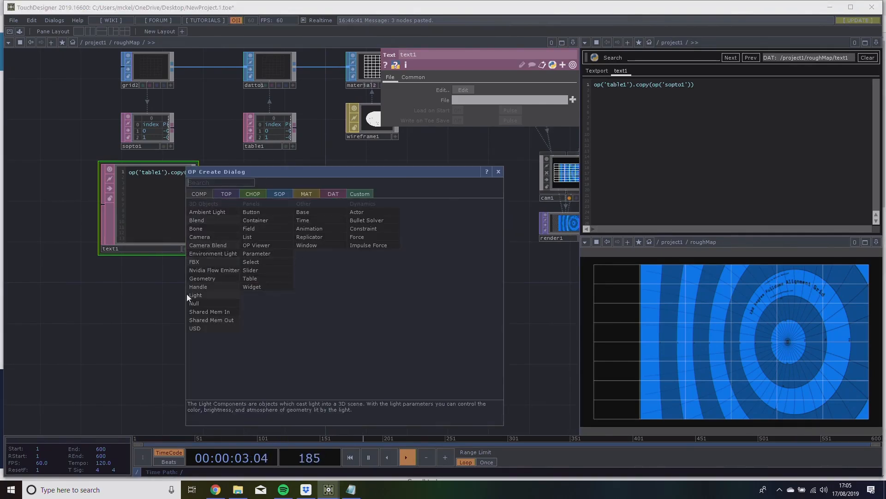
left_click(166, 303)
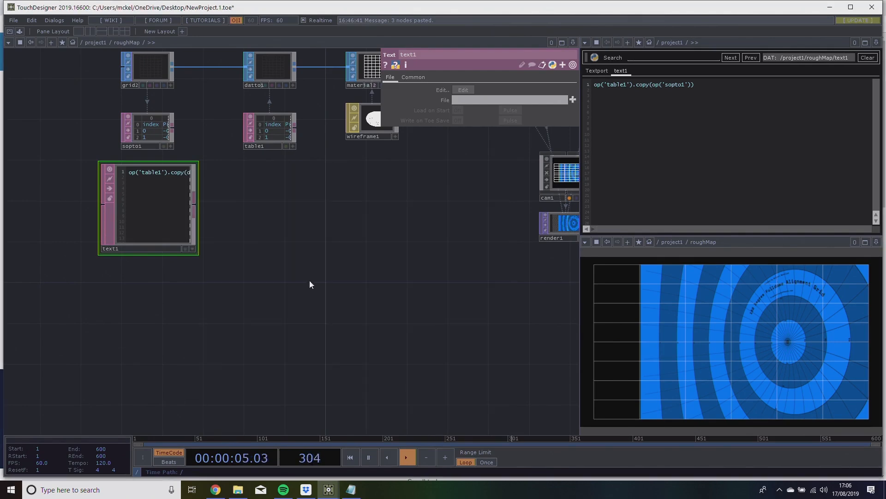
Add a Circle SOP in the empty area beneath text1.
left_click_drag(309, 280, 265, 275)
left_click_drag(243, 334, 229, 302)
key("Tab")
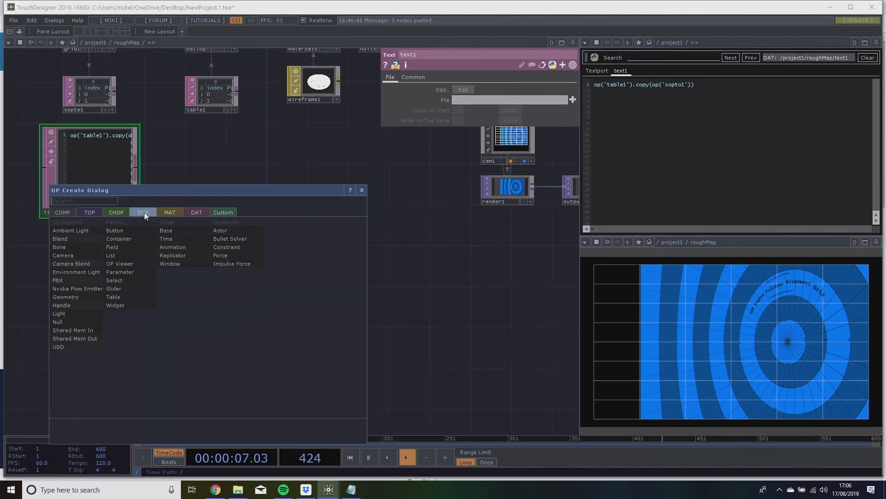
left_click(142, 212)
type("circ")
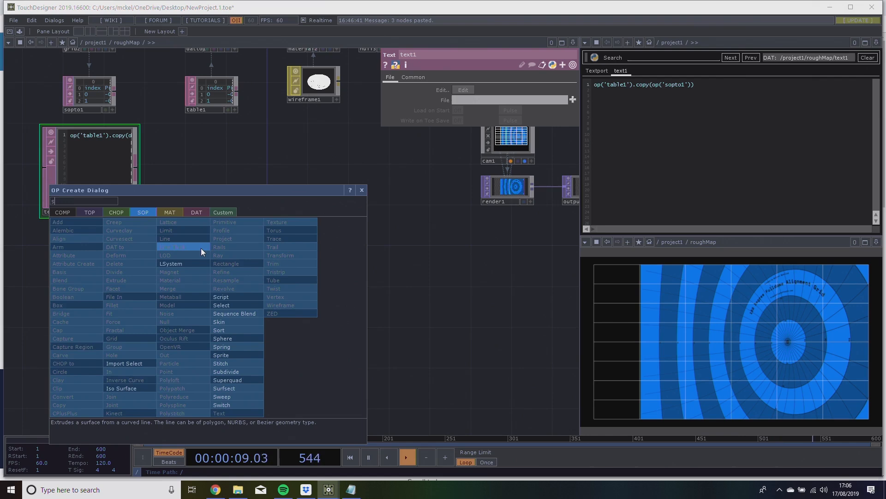
left_click(95, 368)
left_click(182, 277)
left_click_drag(180, 277, 237, 308)
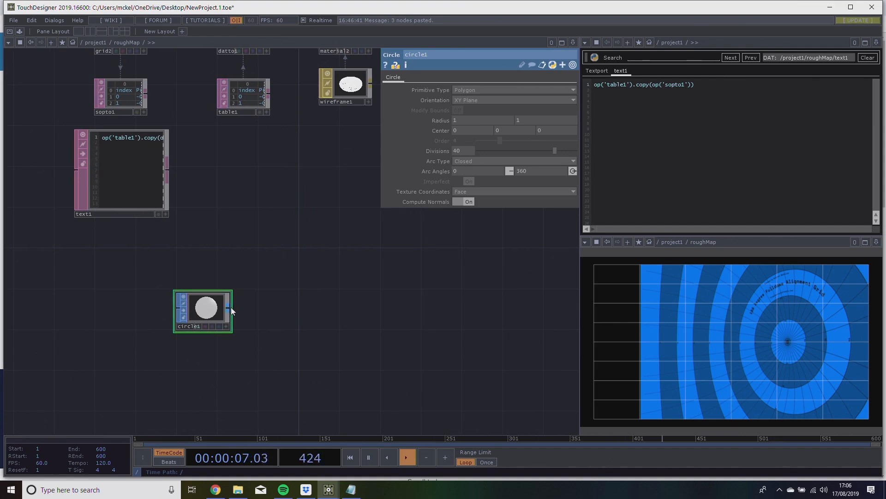
left_click(226, 326)
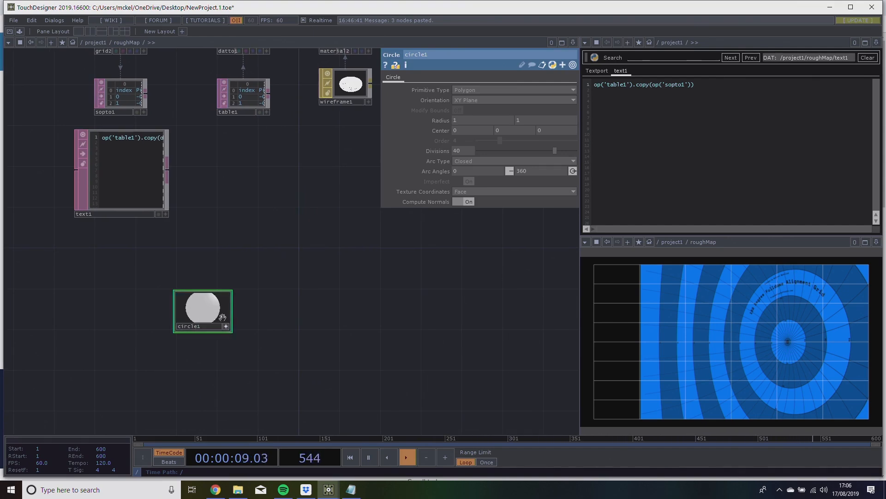
left_click(226, 326)
Append a Transform SOP to circle1.
left_click_drag(270, 314, 159, 320)
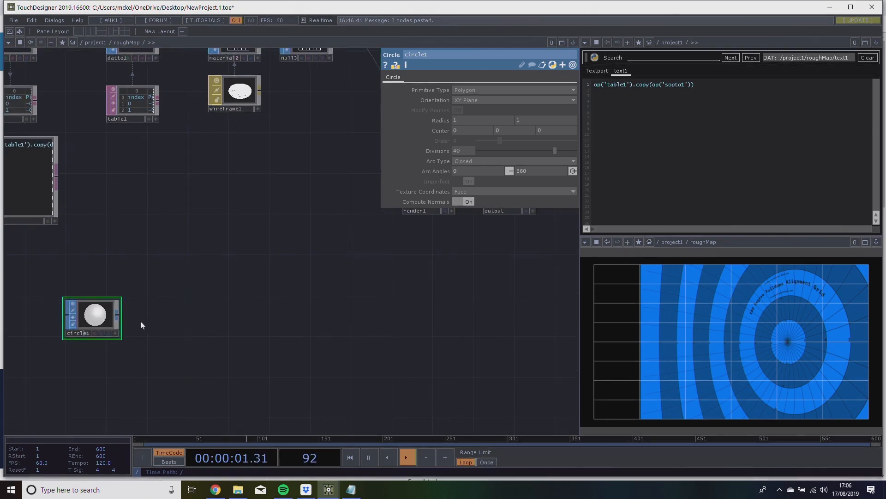
right_click(117, 319)
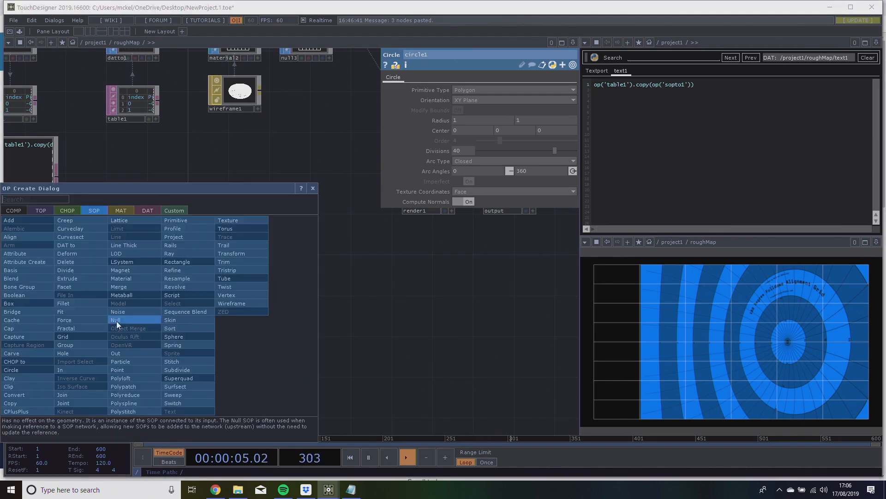
left_click(224, 254)
left_click(172, 313)
left_click_drag(210, 317, 165, 314)
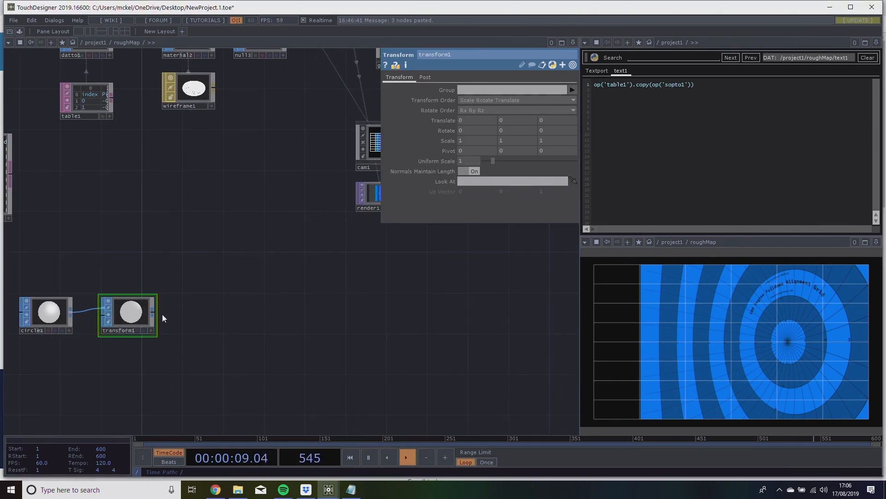
Append a Material SOP followed by a Null SOP to transform1.
right_click(154, 311)
type("mat")
key("Return")
left_click(228, 310)
right_click(229, 309)
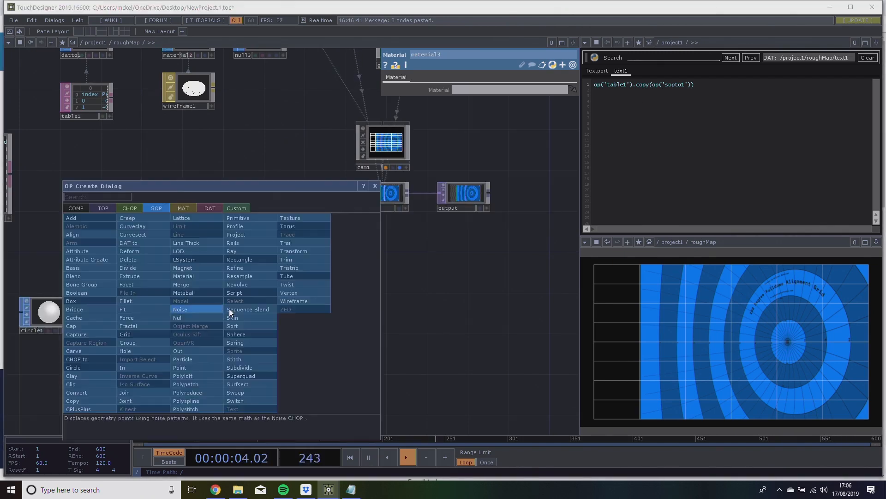
left_click(200, 314)
left_click(265, 313)
Connect a new Geometry COMP to null4 and move the whole circle chain slightly lower in the network.
right_click(288, 314)
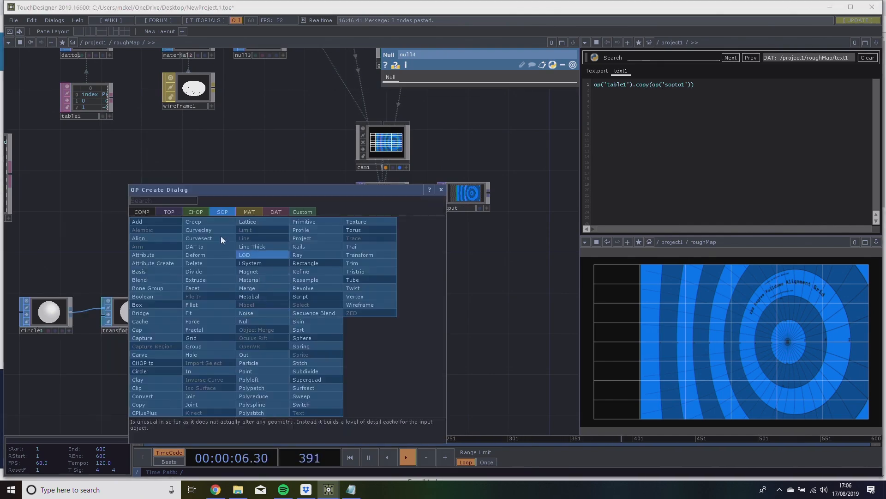
left_click(146, 210)
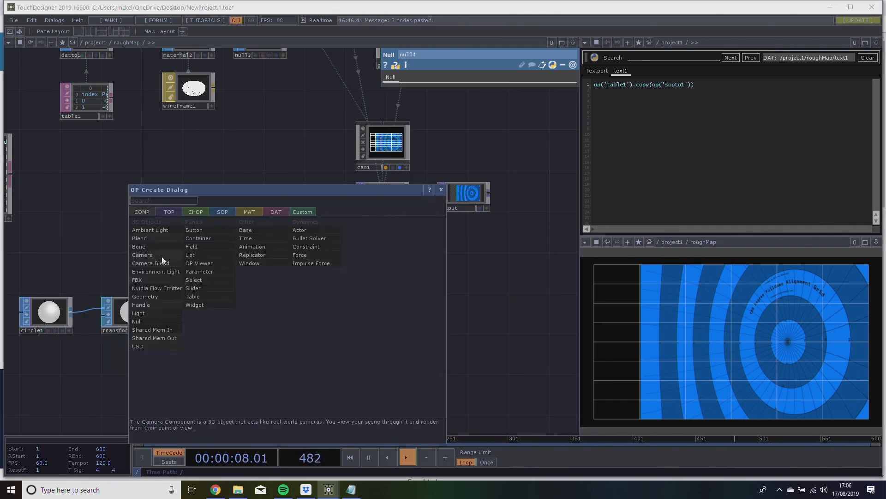
left_click(163, 292)
left_click(325, 312)
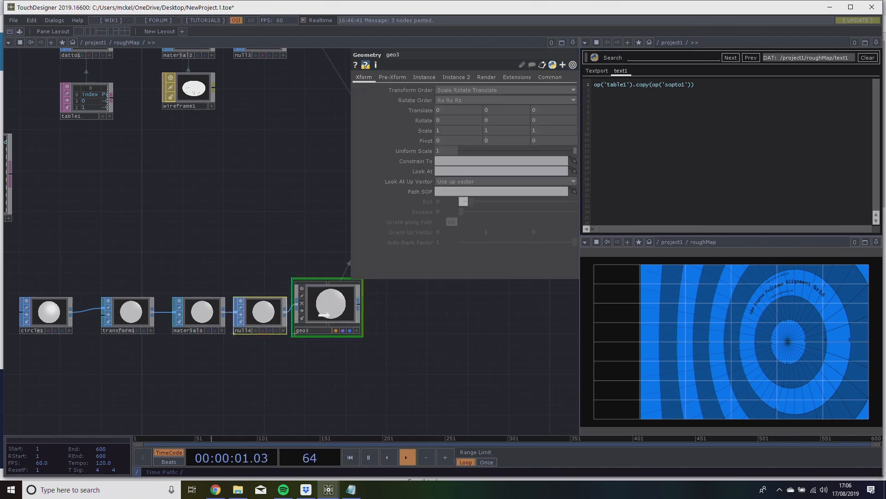
right_click_drag(30, 281, 334, 340)
left_click_drag(328, 306, 288, 327)
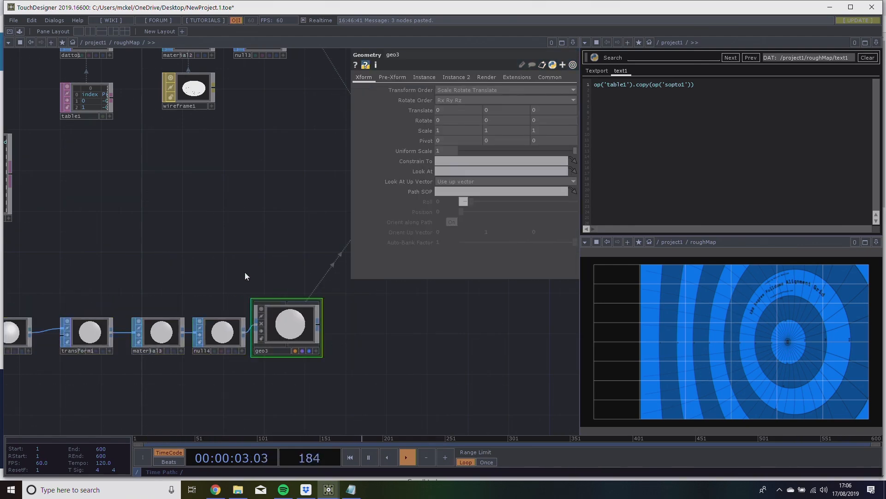
left_click_drag(232, 278, 270, 266)
scroll(271, 266, "up", 3)
scroll(271, 268, "down", 5)
scroll(270, 268, "up", 2)
left_click_drag(330, 312, 340, 311)
scroll(203, 273, "down", 4)
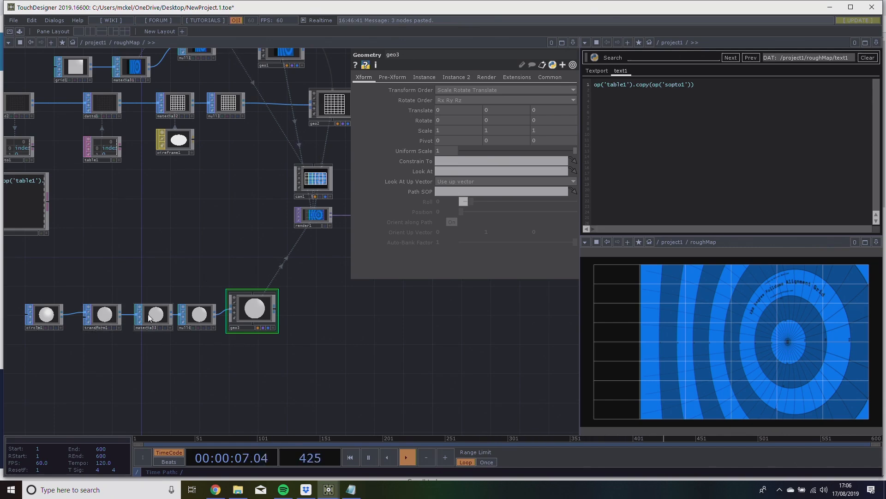
left_click_drag(297, 333, 388, 327)
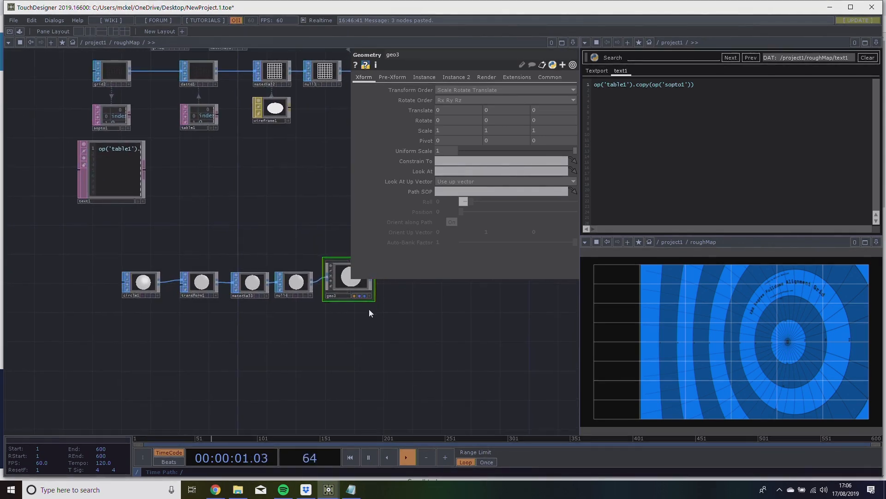
left_click_drag(236, 206, 225, 234)
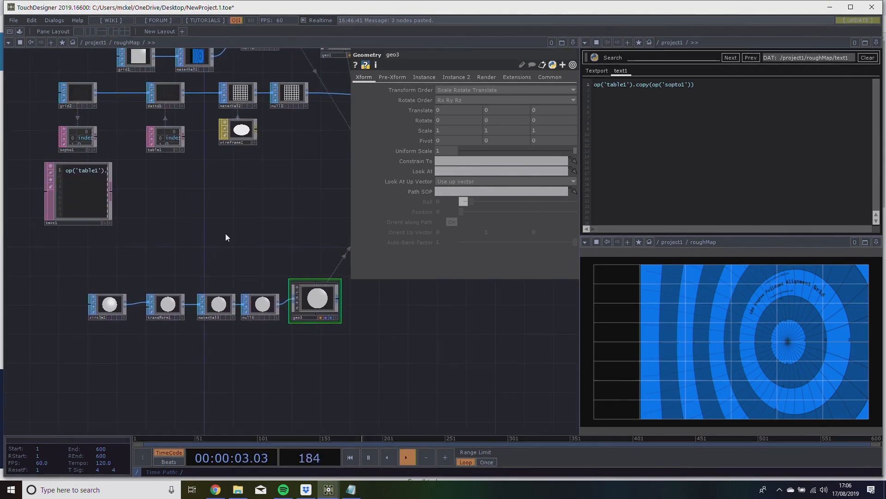
scroll(278, 264, "up", 3)
scroll(278, 264, "up", 1)
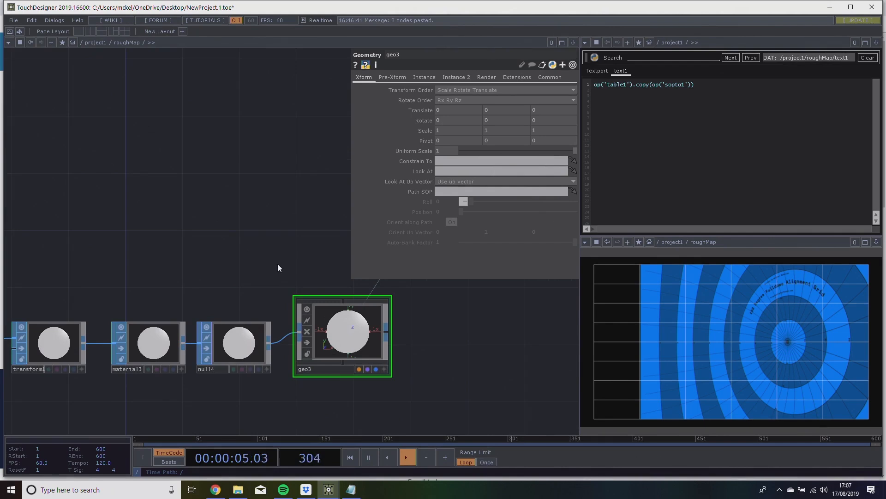
Turn on instancing for the geo3 component.
left_click_drag(265, 262, 281, 259)
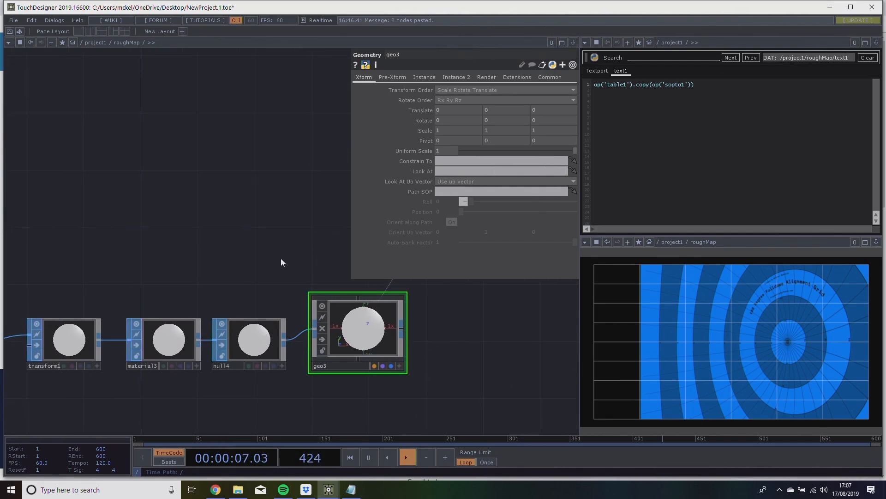
left_click_drag(228, 225, 201, 212)
scroll(201, 212, "down", 3)
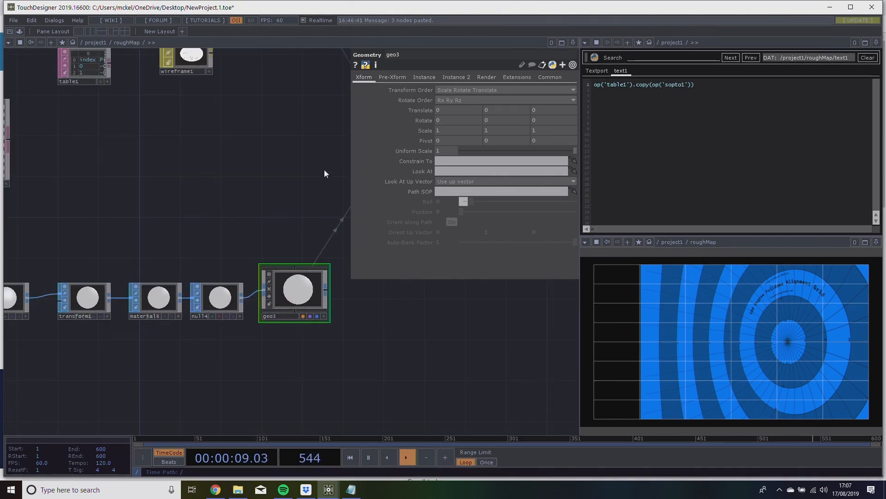
left_click(424, 79)
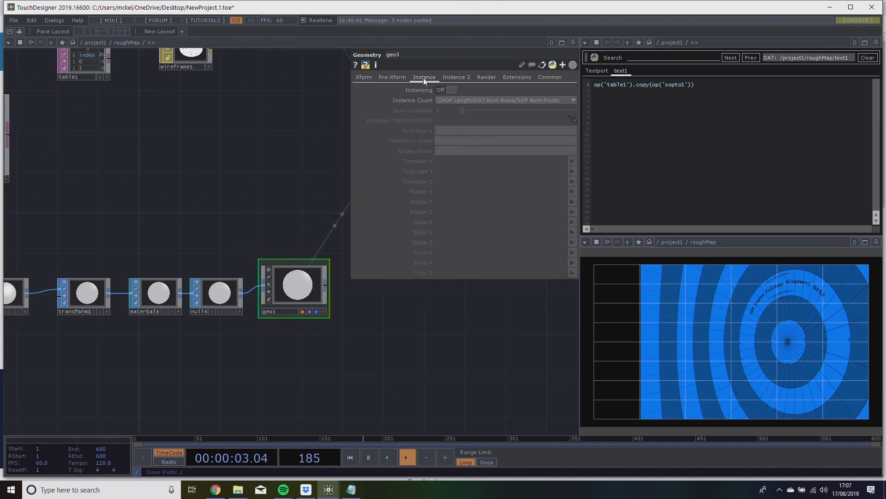
left_click(445, 90)
Assign table1 as the instance source operator of geo3.
scroll(188, 256, "down", 5)
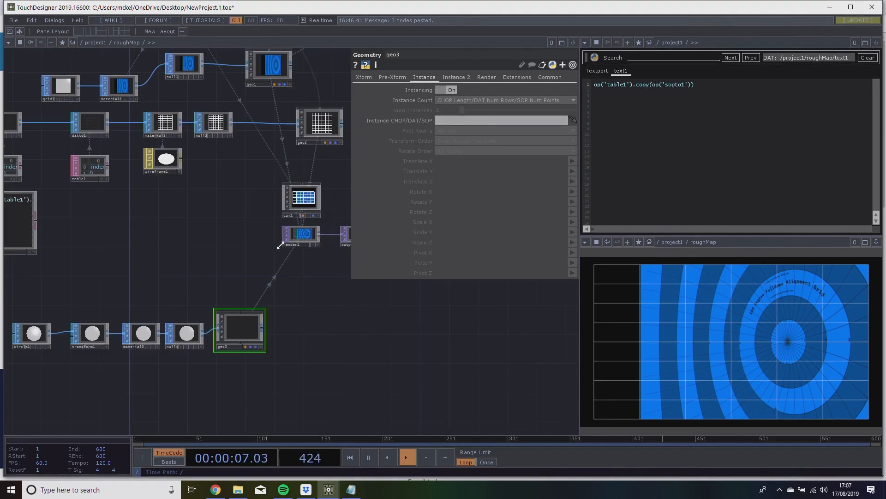
left_click_drag(251, 242, 277, 254)
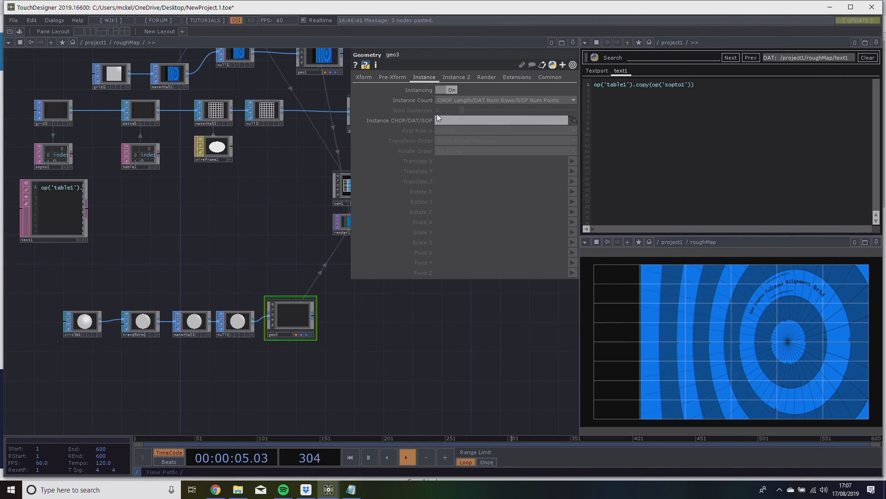
left_click_drag(239, 204, 250, 202)
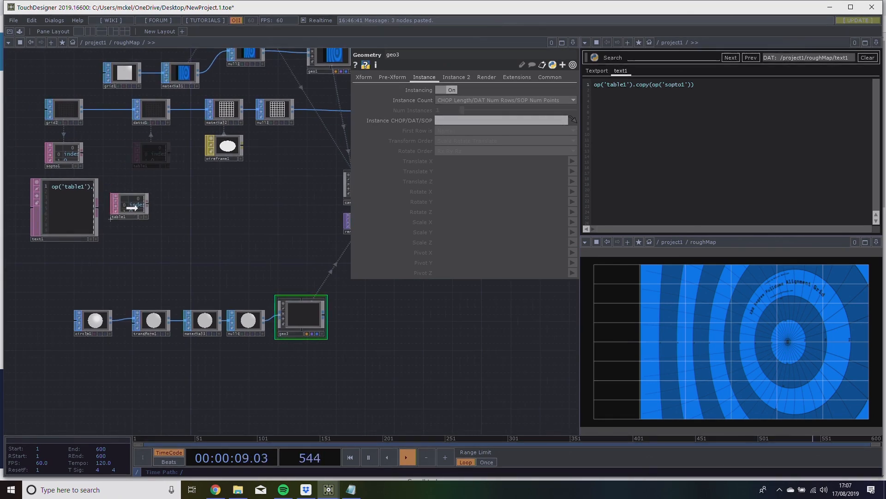
left_click_drag(159, 159, 456, 121)
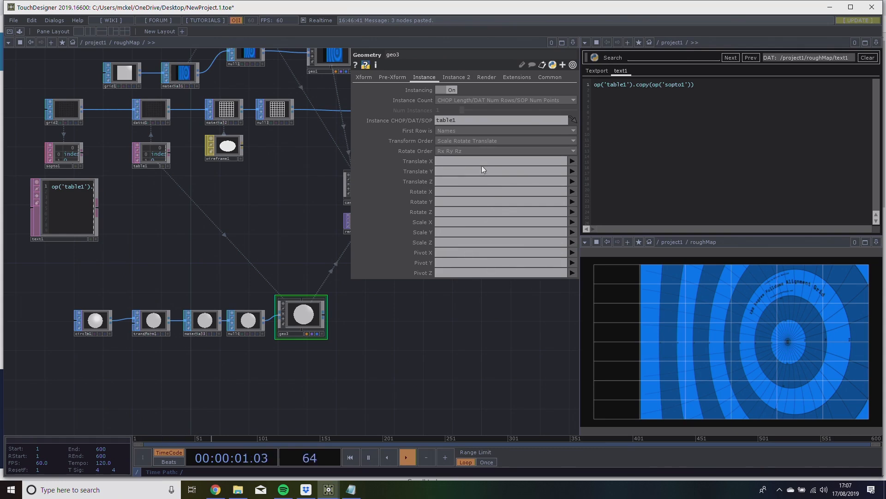
Map geo3's instance Translate X, Y and Z to the table columns P(0), P(1) and P(2).
left_click(572, 161)
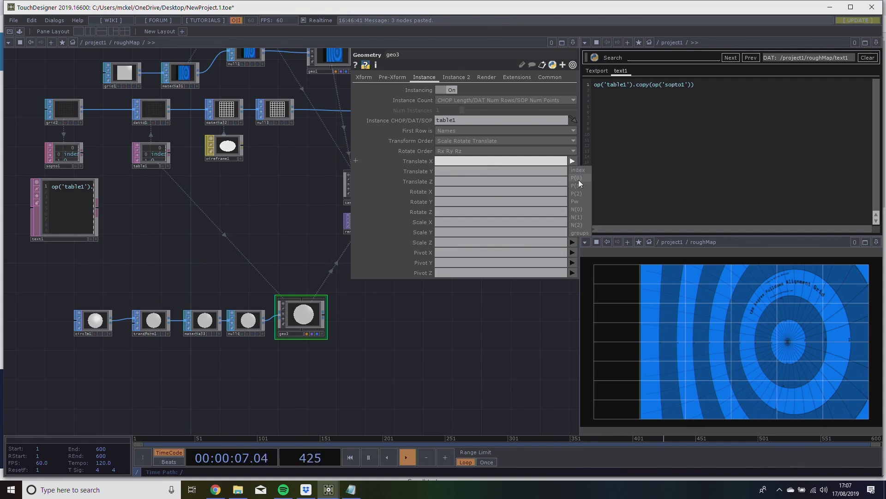
left_click(578, 178)
left_click(573, 171)
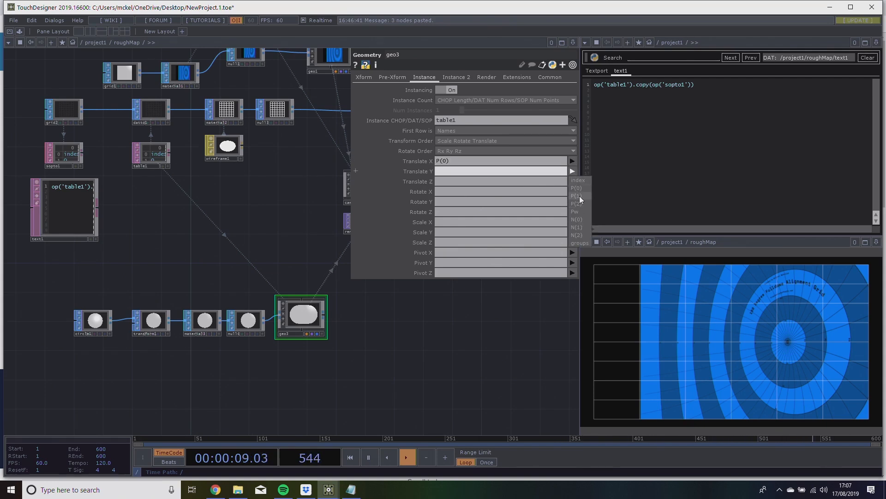
left_click(579, 196)
left_click(572, 181)
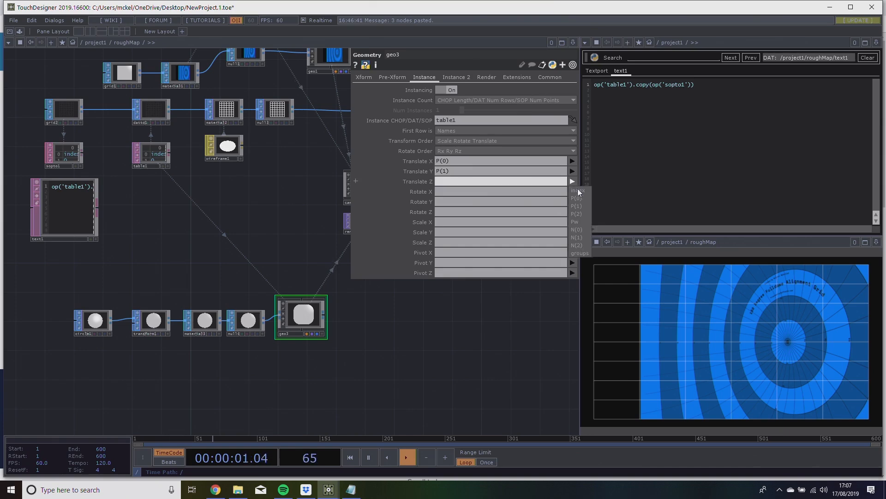
left_click(577, 213)
Parent geo3 to the 3D object component above geo1 by wiring their hierarchy connectors together.
left_click_drag(274, 288, 221, 298)
scroll(271, 319, "down", 3)
scroll(278, 311, "up", 2)
scroll(289, 320, "down", 2)
left_click_drag(231, 111, 212, 328)
left_click_drag(195, 287, 215, 271)
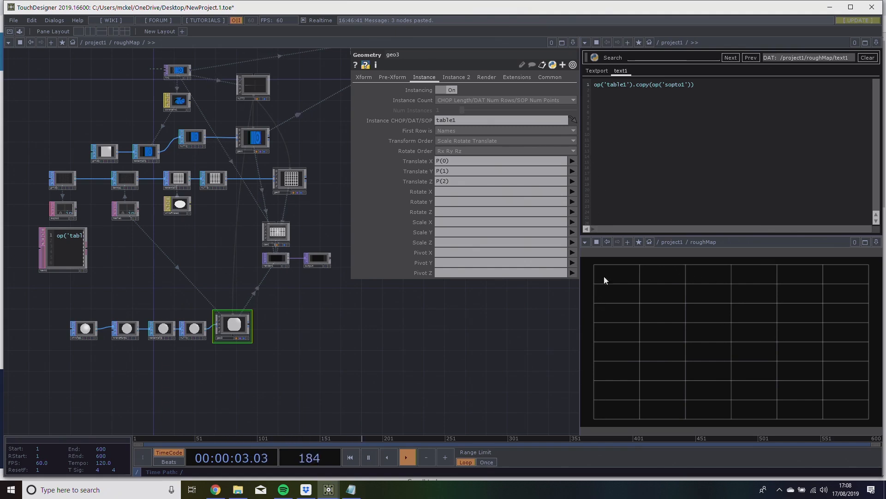
Set geo3's own Z translation to 2.
scroll(186, 319, "up", 8)
scroll(185, 323, "down", 2)
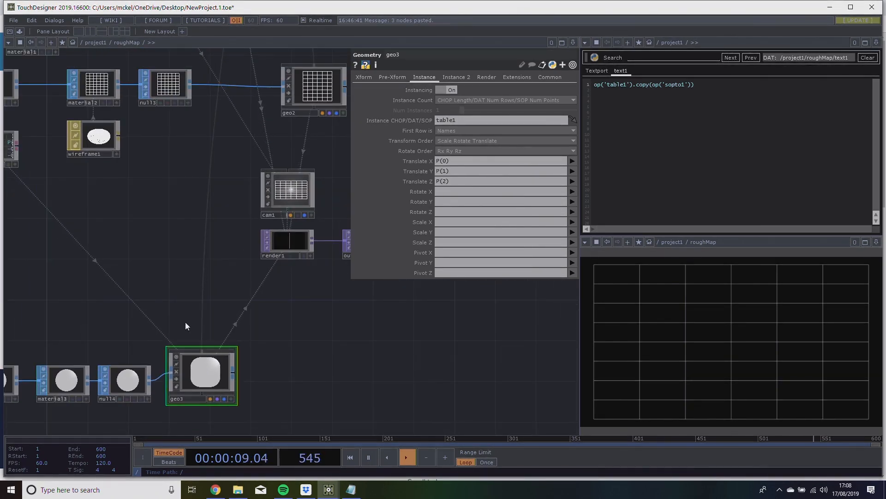
left_click_drag(196, 229, 257, 256)
middle_click(52, 181)
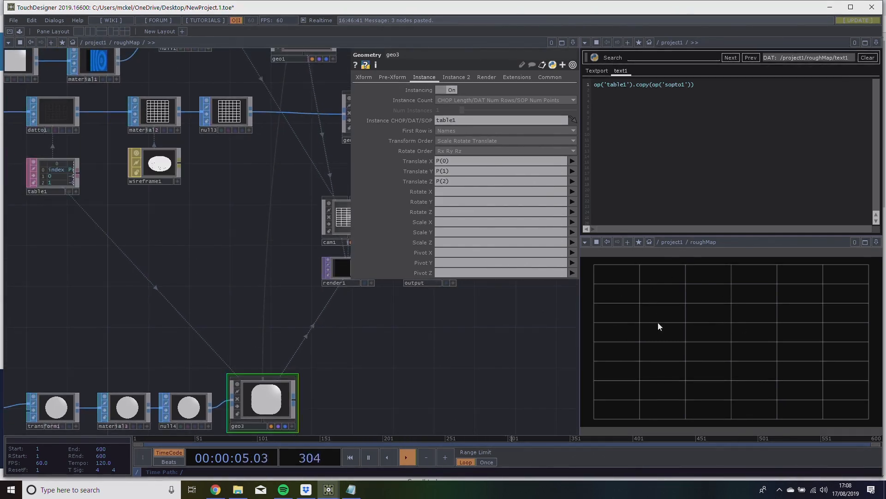
left_click_drag(413, 375, 375, 329)
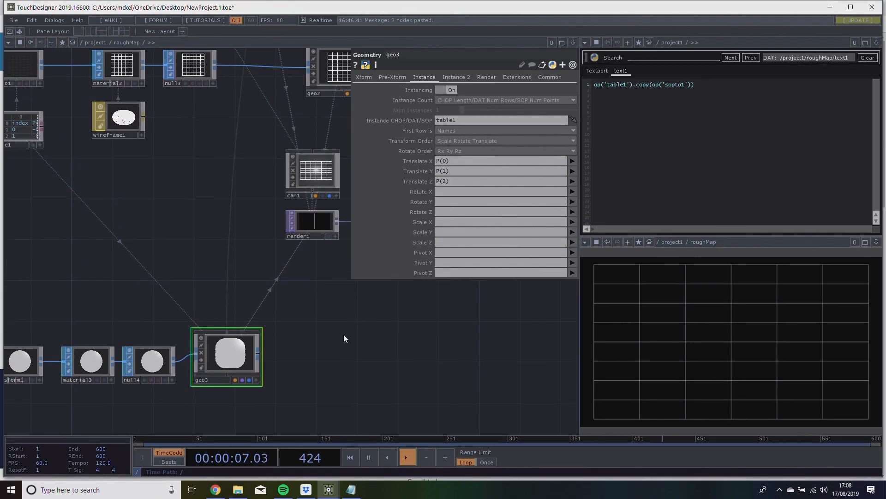
mouse_move(289, 368)
left_mouse_down()
mouse_move(334, 352)
mouse_move(273, 366)
left_mouse_up()
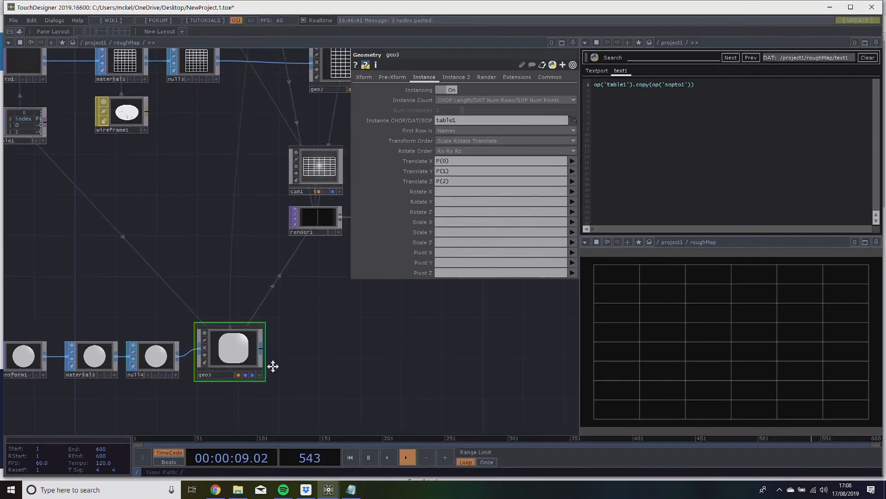
left_click_drag(340, 331, 282, 346)
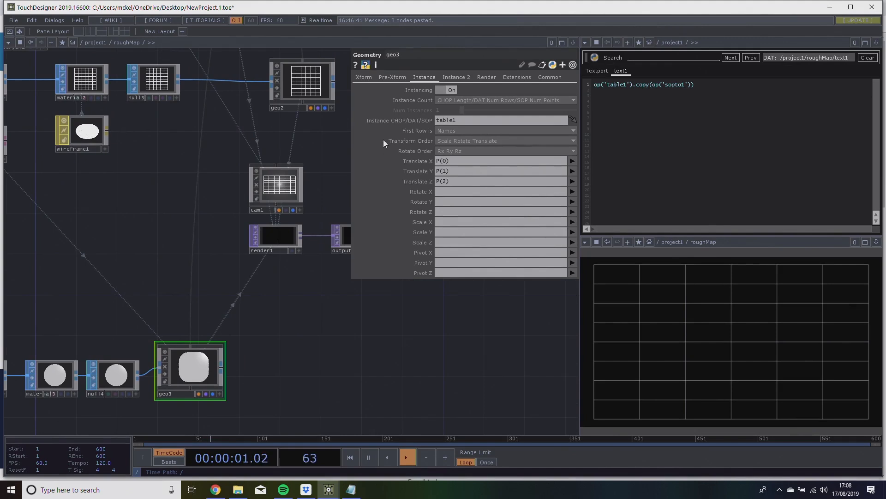
left_click(365, 76)
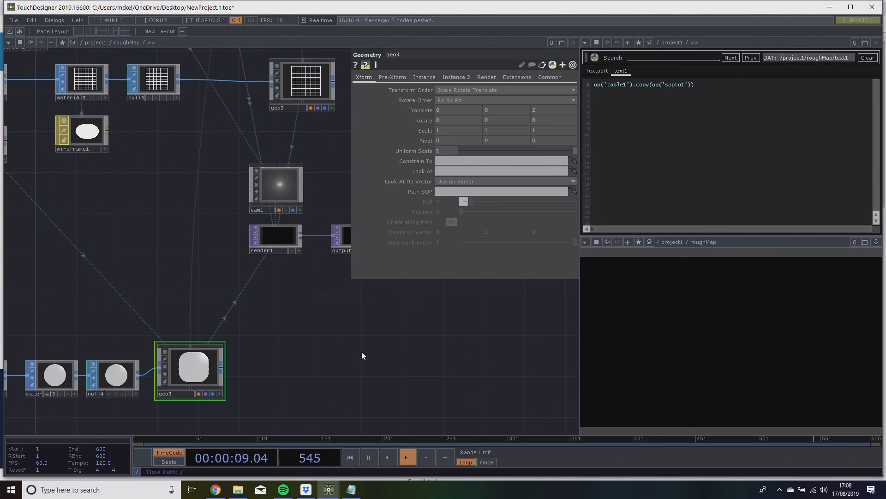
left_click_drag(348, 353, 395, 325)
left_click_drag(531, 153, 632, 140)
Shrink the circle handles by setting transform1's Uniform Scale to 0.01.
left_click(110, 350)
left_click_drag(171, 299, 246, 290)
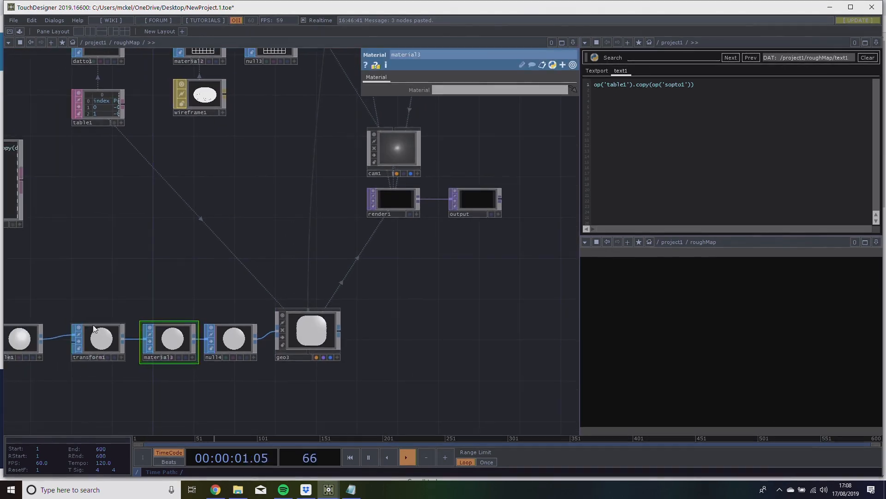
left_click(94, 330)
left_click_drag(497, 158, 482, 160)
left_click_drag(113, 318, 137, 313)
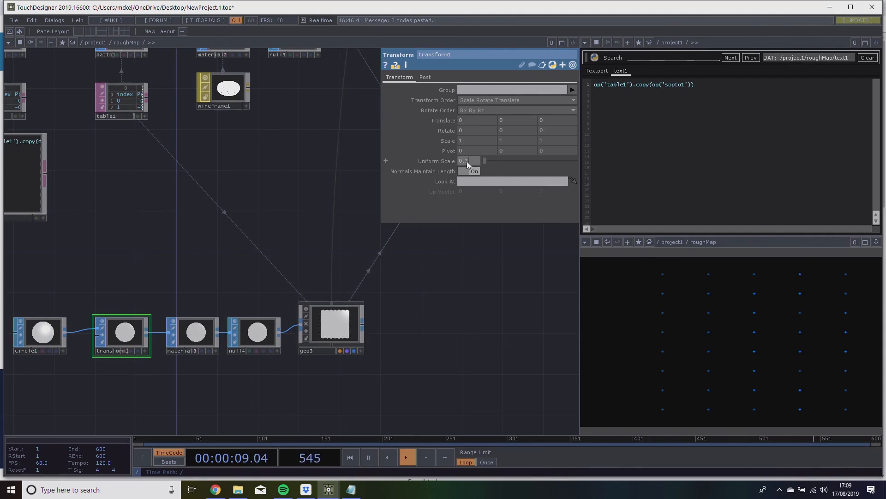
type("0")
key("Return")
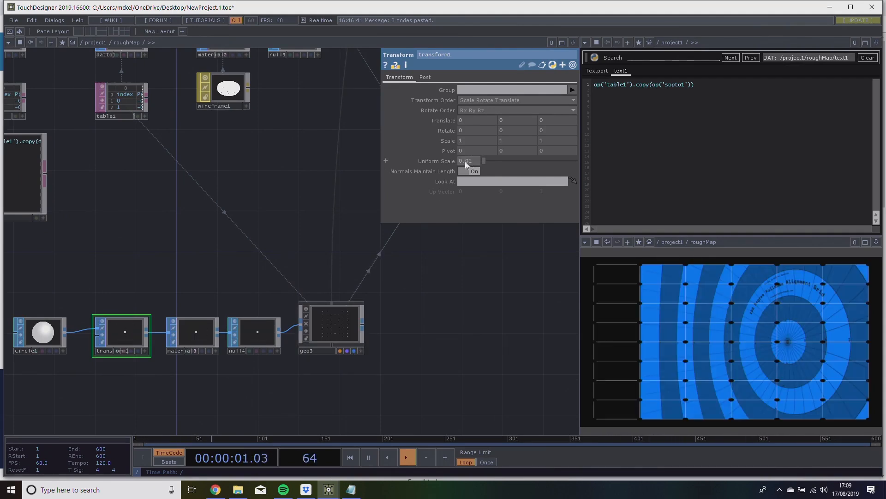
Examine the shape of the circle handles at the grid intersections in an enlarged view of the roughMap output.
left_click_drag(464, 336, 455, 337)
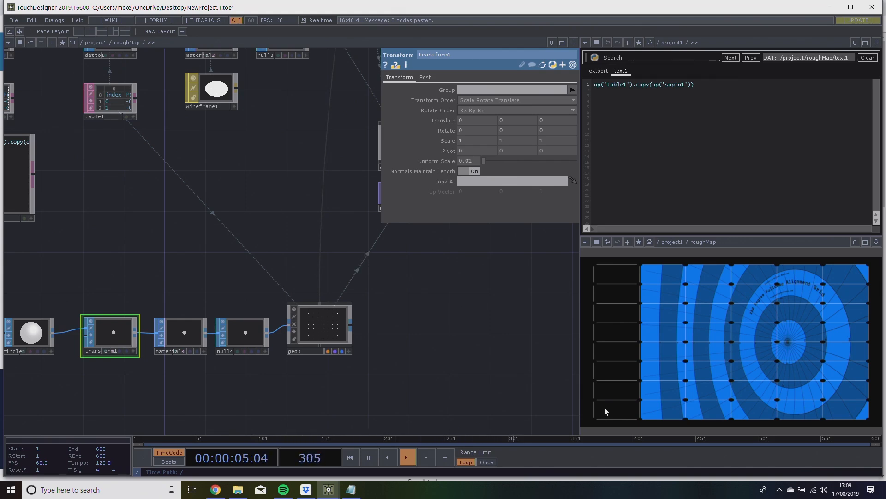
left_click_drag(201, 265, 267, 271)
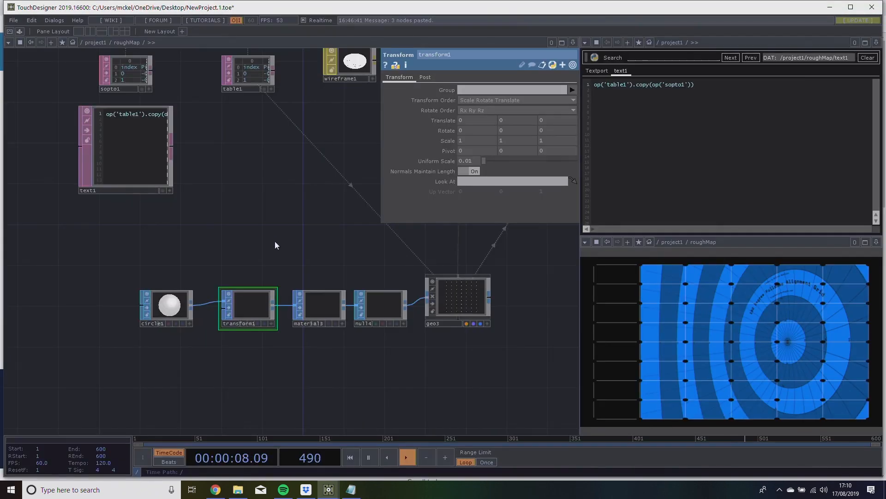
scroll(277, 237, "up", 3)
left_click_drag(236, 365, 46, 489)
left_click_drag(280, 237, 271, 457)
left_click_drag(318, 313, 427, 56)
left_click_drag(269, 317, 331, 176)
left_click_drag(267, 250, 283, 269)
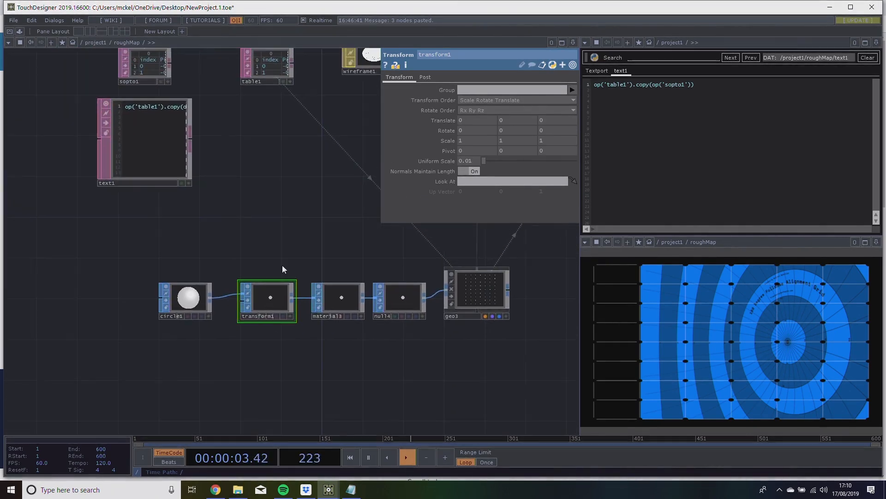
Drive transform1's X scale with the expression op('in1').aspectHeight.
scroll(291, 272, "up", 3)
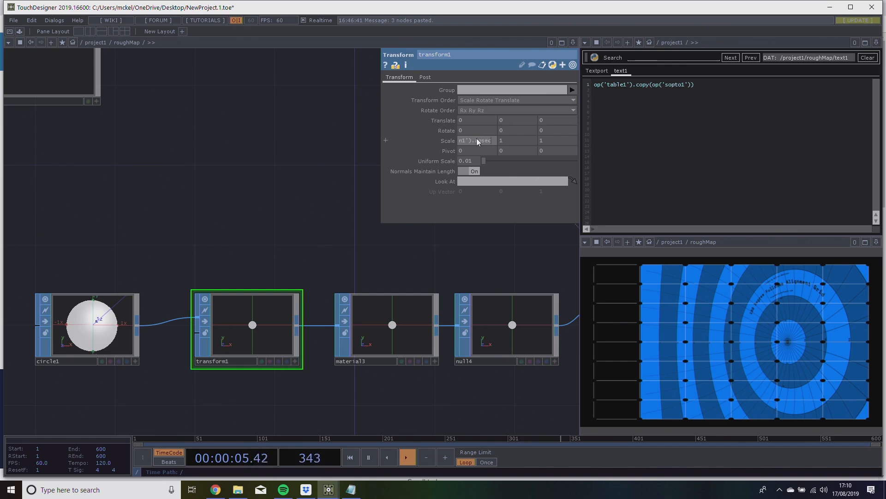
type("Height")
left_click(318, 221)
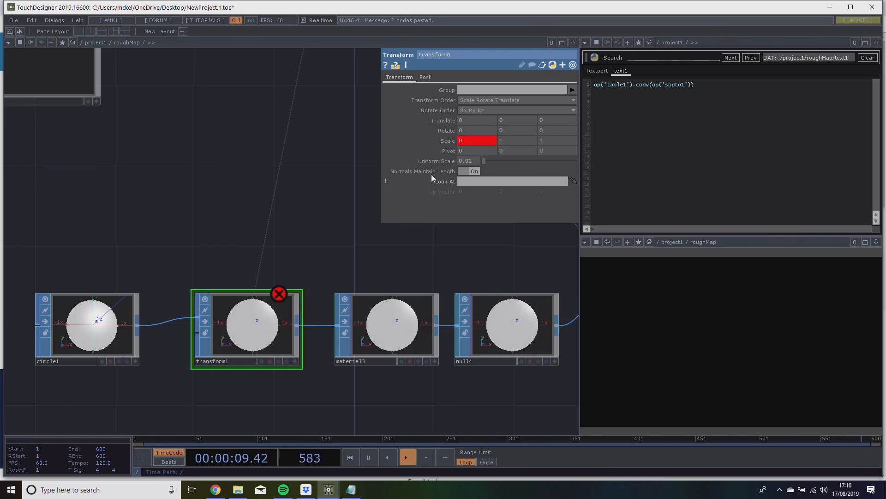
left_click(468, 140)
mouse_move(509, 151)
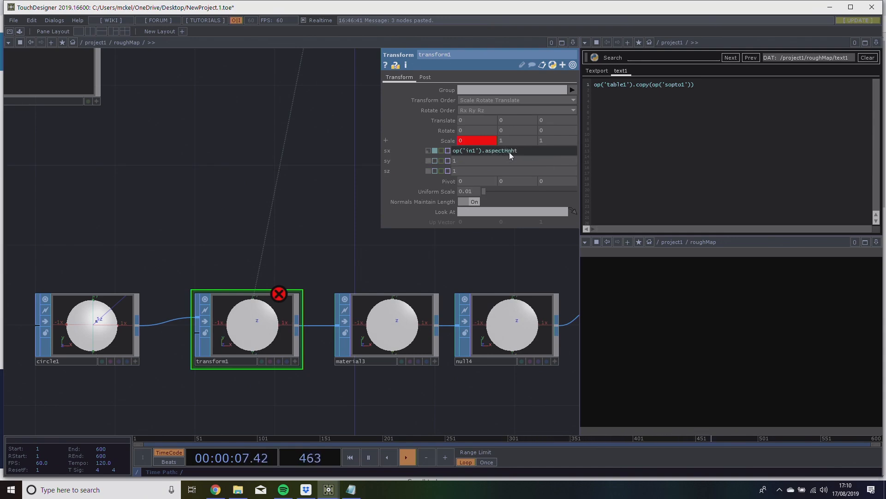
key("Return")
left_click_drag(351, 205, 347, 172)
Reuse the X scale expression for transform1's Y scale, changed to op('in1').aspectWidth.
left_click(496, 143)
left_click_drag(525, 150, 429, 154)
key("ctrl+c")
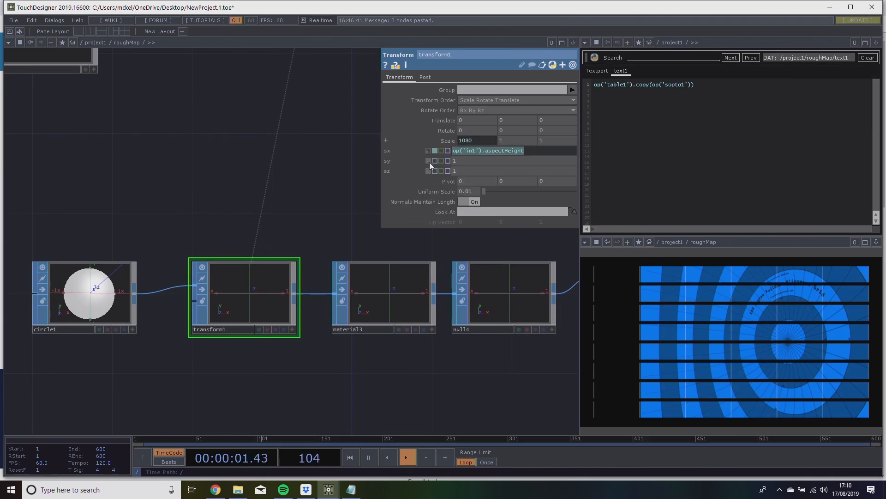
left_click(487, 161)
key("ctrl+v")
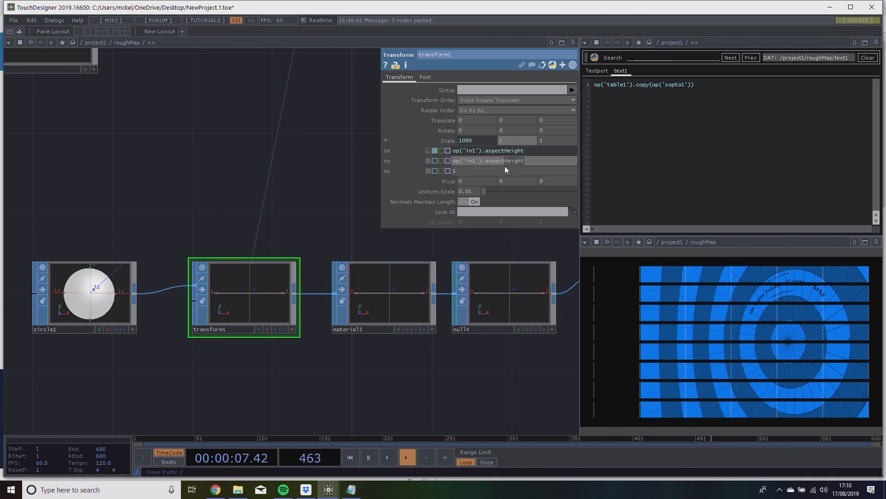
type("Width")
key("Return")
Divide both scale expressions of transform1 by 1000, giving op('in1').aspectHeight/1000 for X and op('in1').aspectWidth/1000 for Y.
left_click_drag(273, 166, 316, 164)
left_click(454, 142)
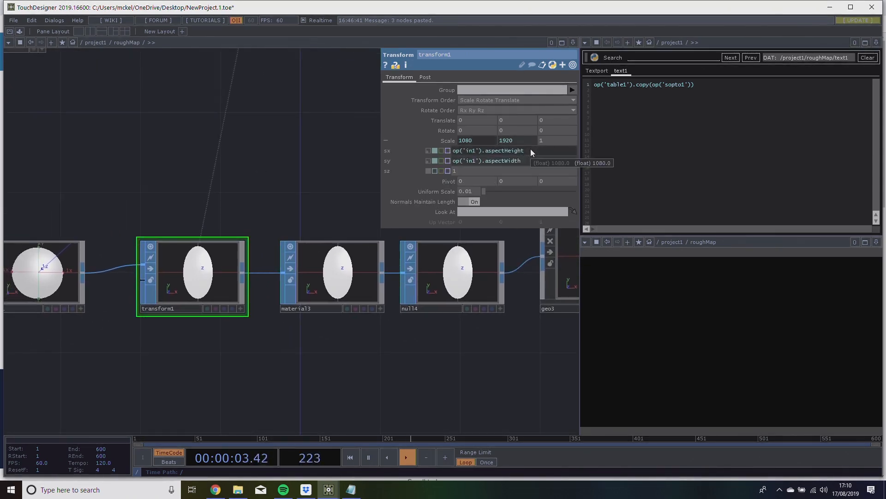
type("0000")
key("Return")
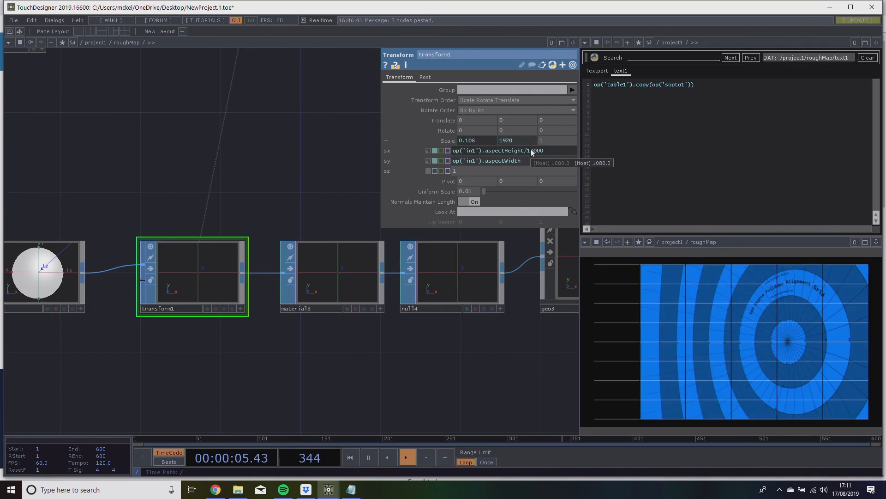
left_click(544, 151)
key("BackSpace")
key("Return")
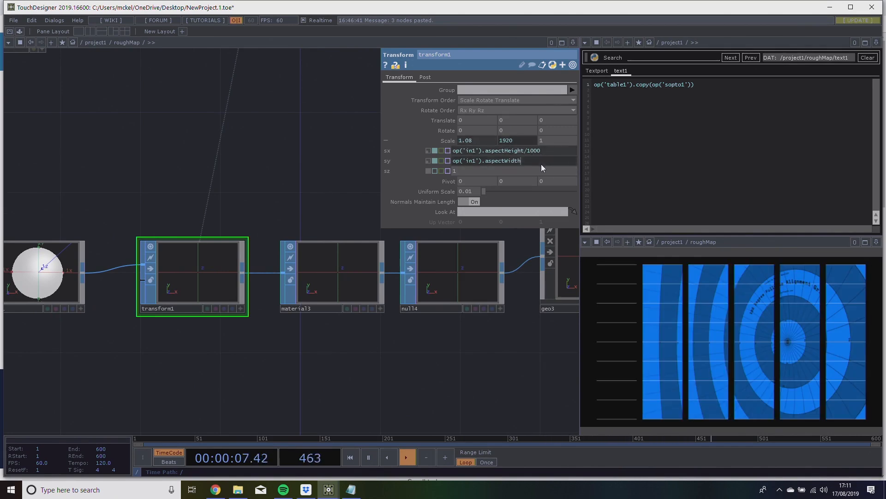
type("000")
key("Return")
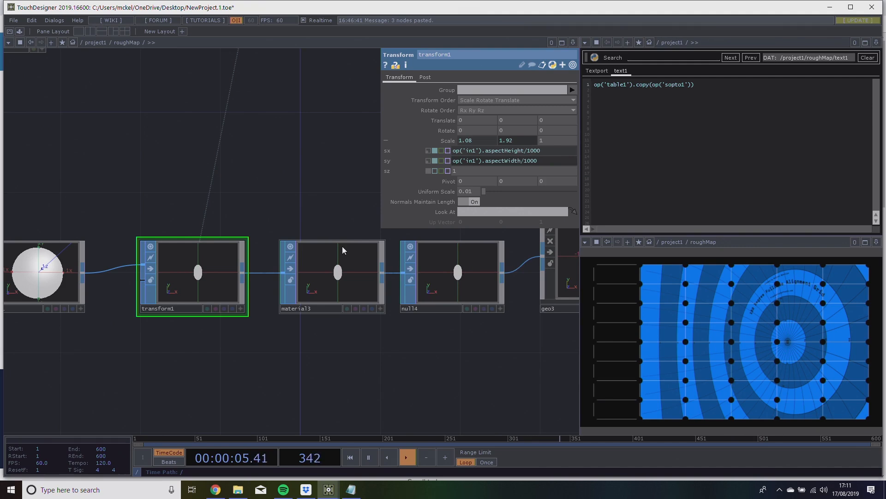
left_click_drag(99, 254, 158, 246)
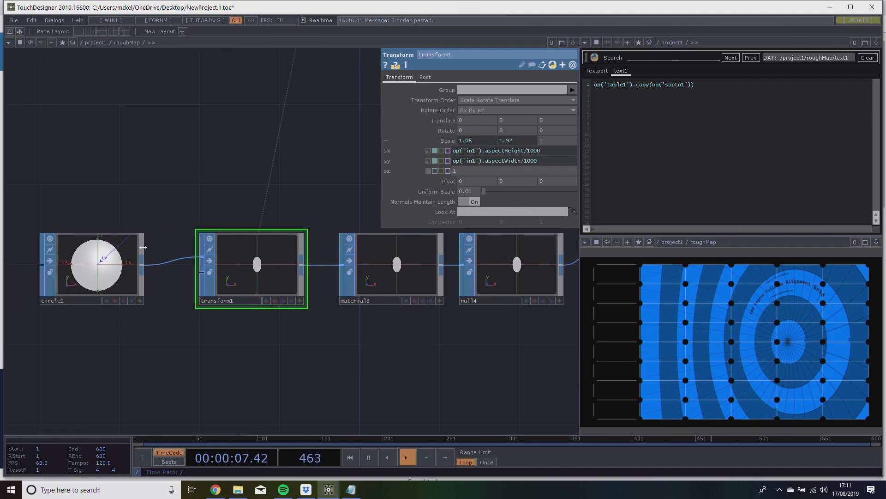
left_click_drag(329, 184, 299, 198)
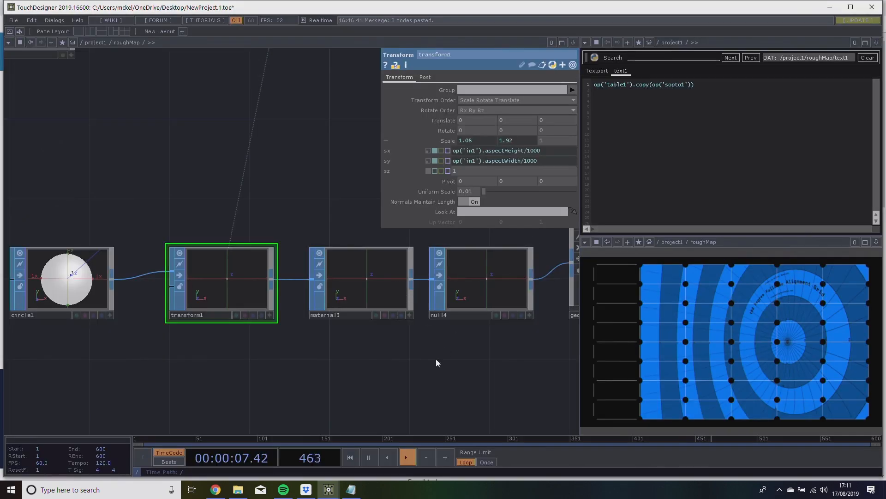
left_click_drag(443, 347, 372, 371)
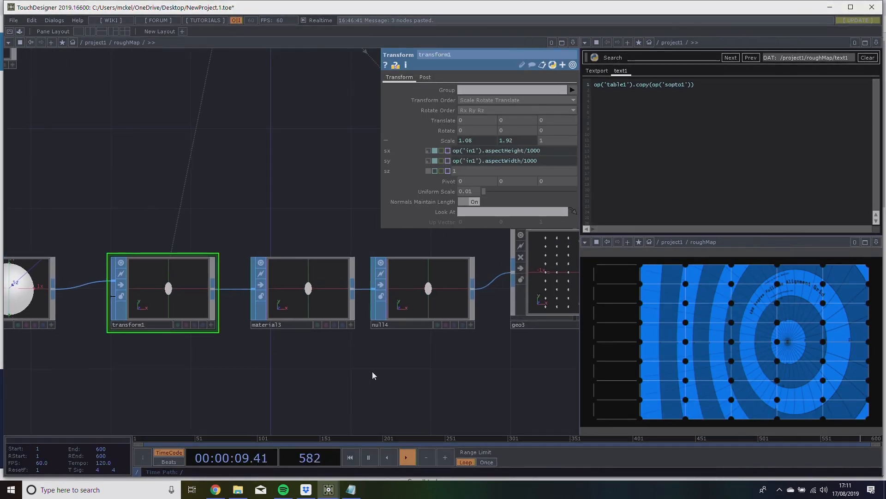
Add a Constant TOP below the circle handle chain and set its colour to red.
scroll(333, 341, "down", 3)
left_click_drag(355, 358, 322, 331)
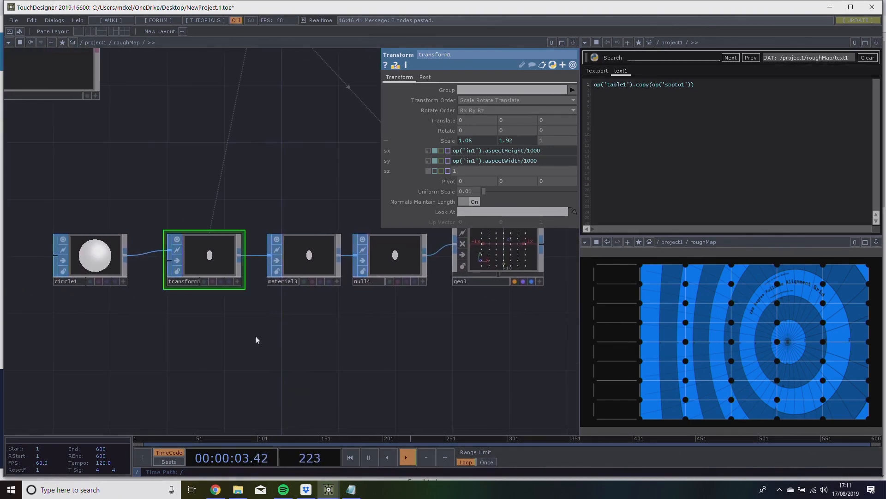
key("Tab")
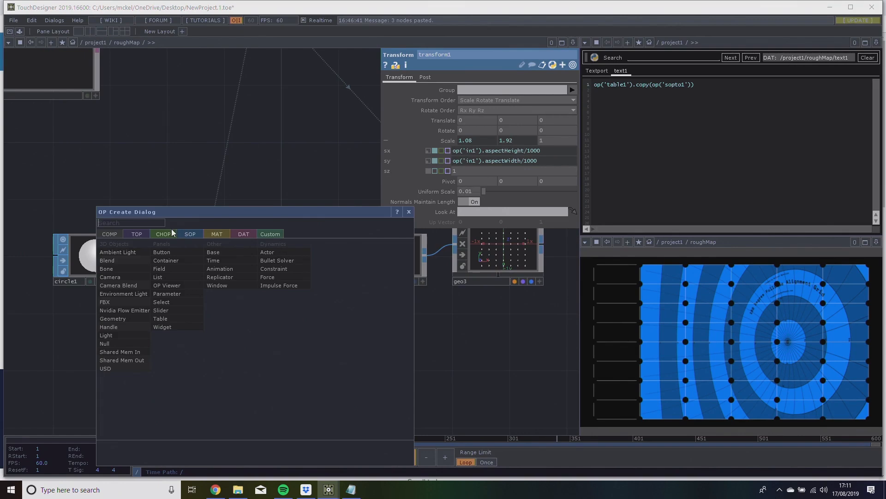
key("Escape")
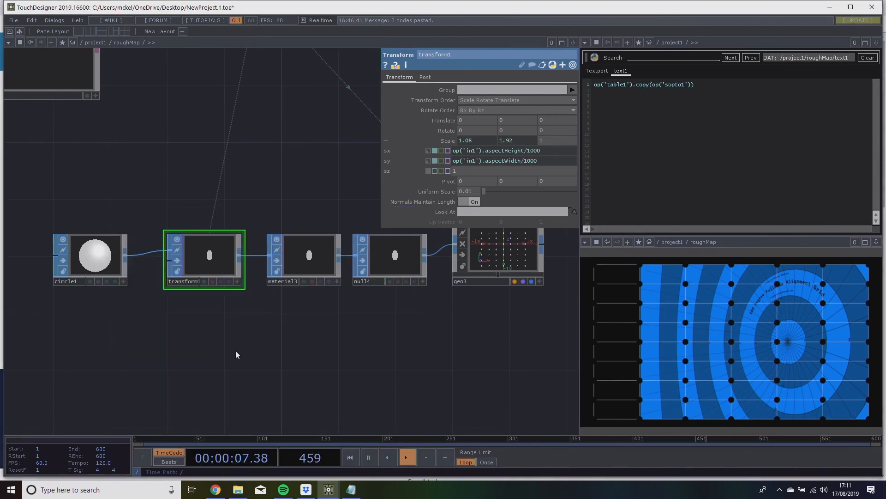
key("Tab")
left_click(122, 248)
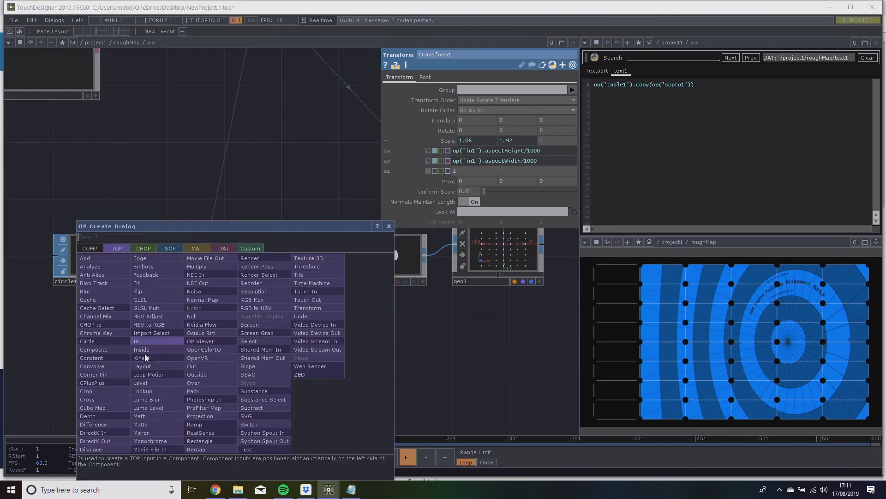
left_click(101, 355)
left_click(187, 346)
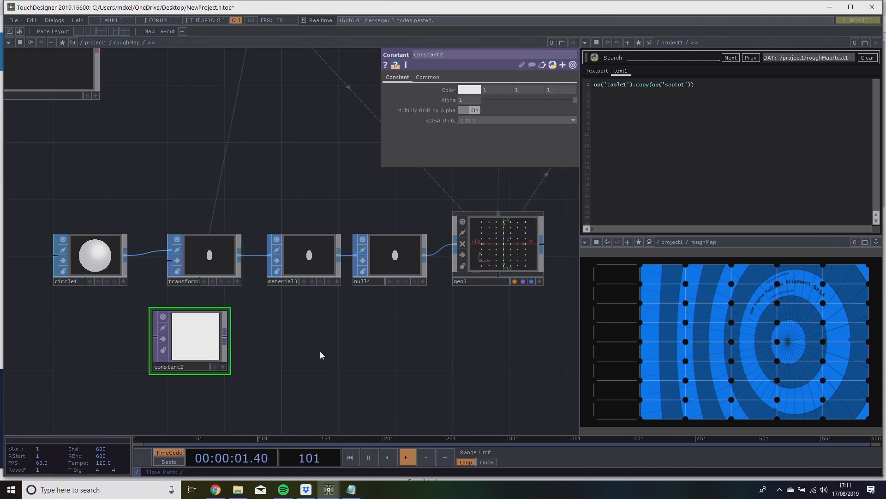
left_click(469, 90)
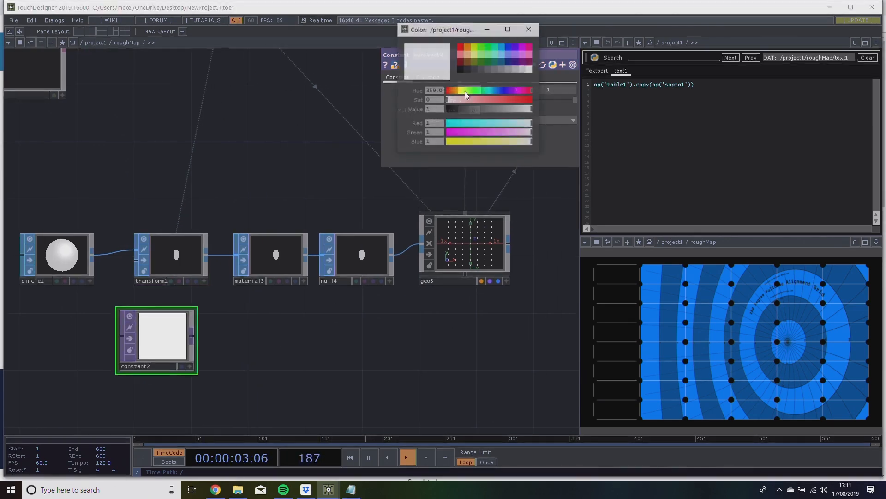
left_click(463, 45)
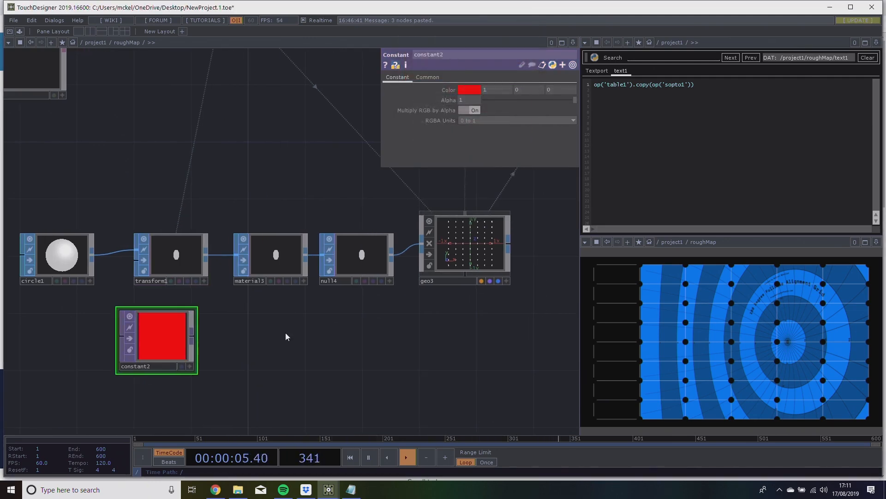
Add a Constant MAT below material3, use constant2 as its Color Map, and assign it as material3's material.
key("Tab")
left_click(237, 232)
left_click(176, 240)
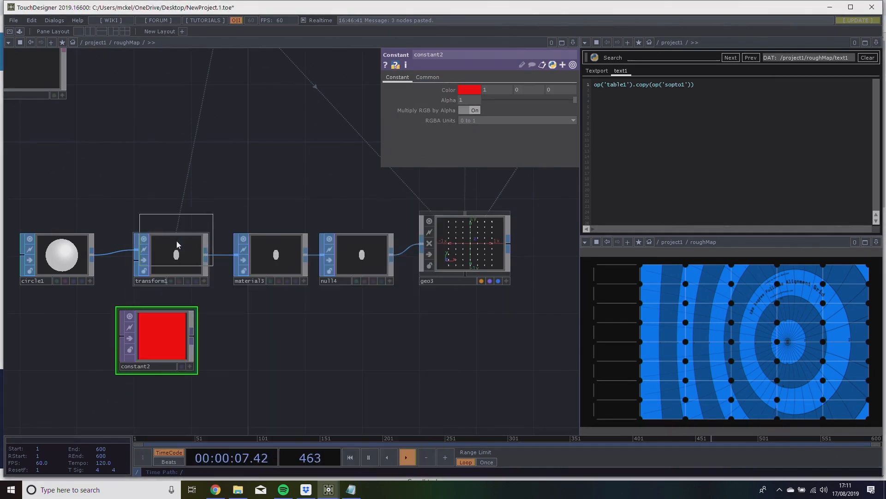
left_click(269, 346)
left_click_drag(162, 345, 281, 263)
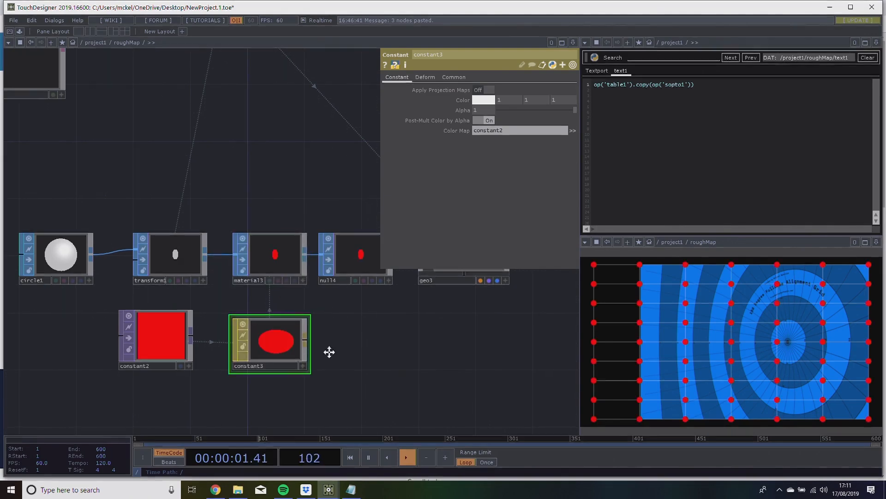
Examine the red circle handles over the warped grid in render1's enlarged output.
middle_click_drag(344, 352, 317, 361)
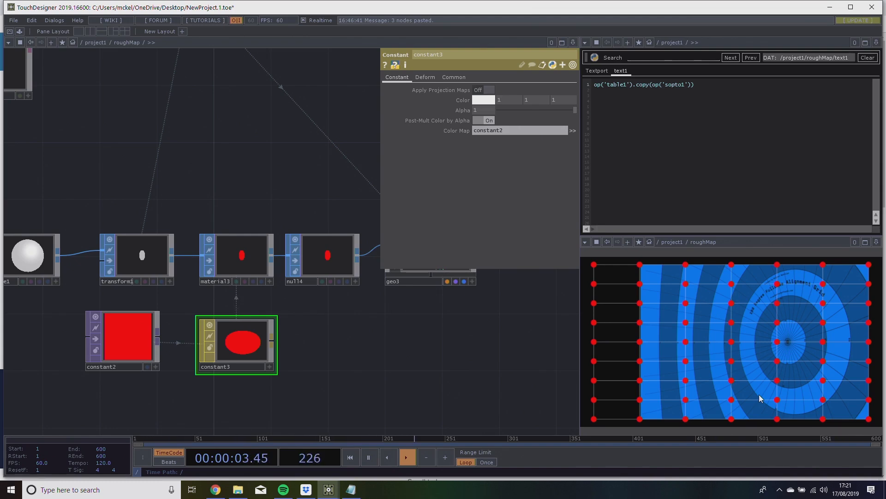
scroll(199, 309, "down", 5)
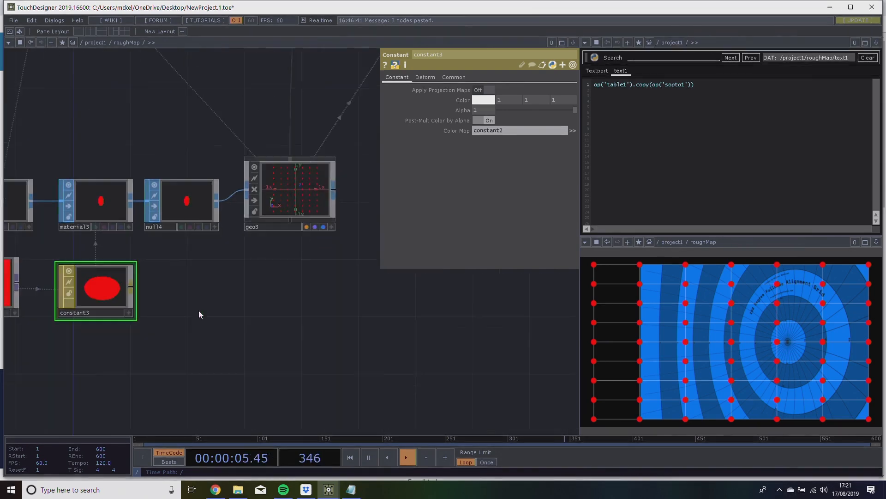
scroll(213, 317, "down", 5)
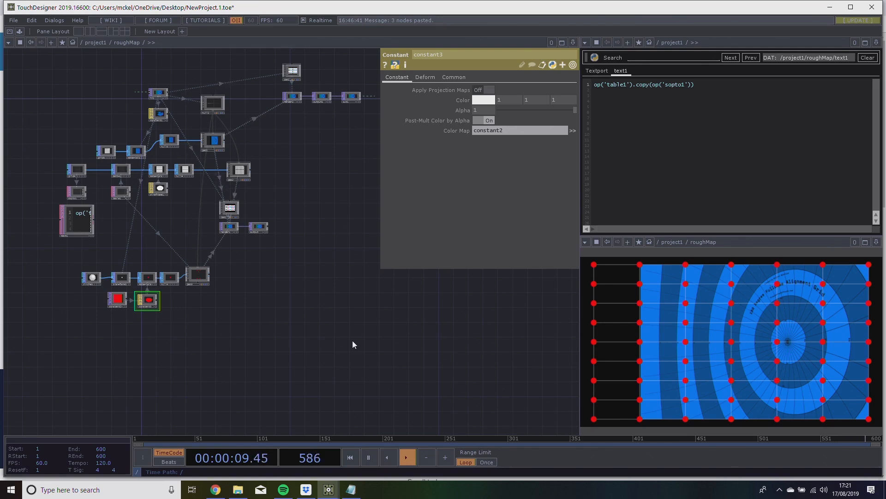
left_click_drag(323, 324, 298, 340)
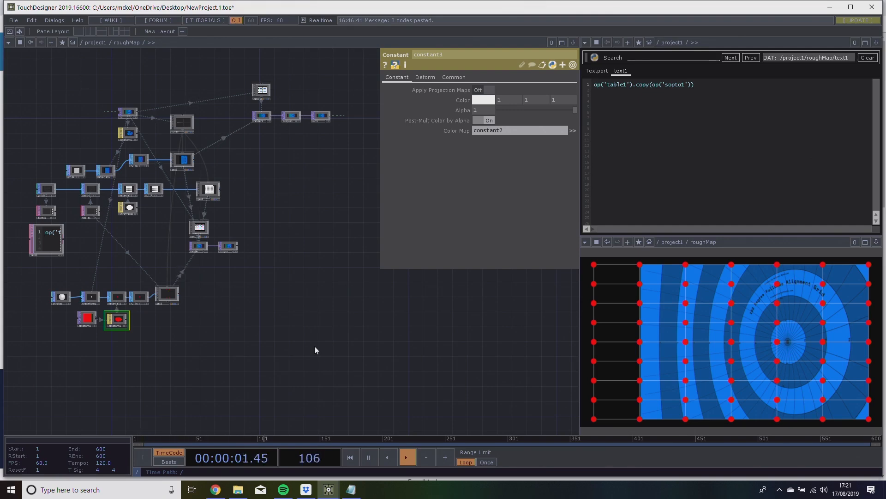
scroll(277, 322, "up", 8)
scroll(242, 257, "up", 10)
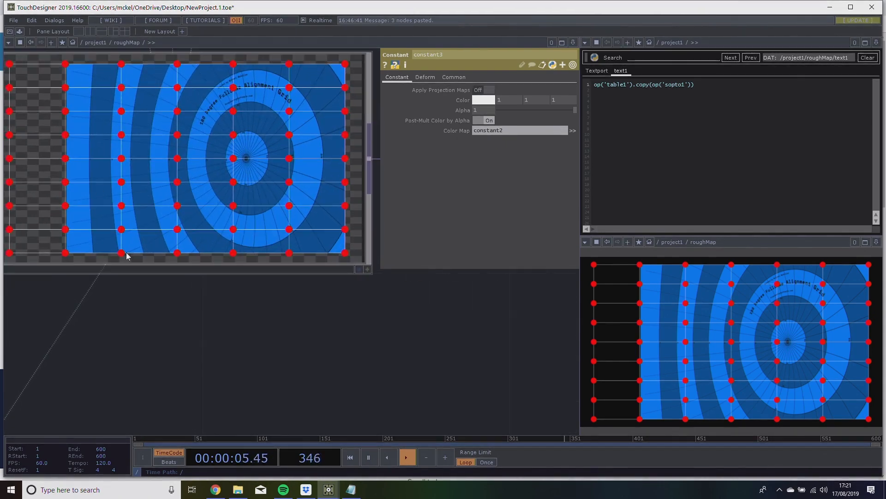
scroll(234, 233, "down", 4)
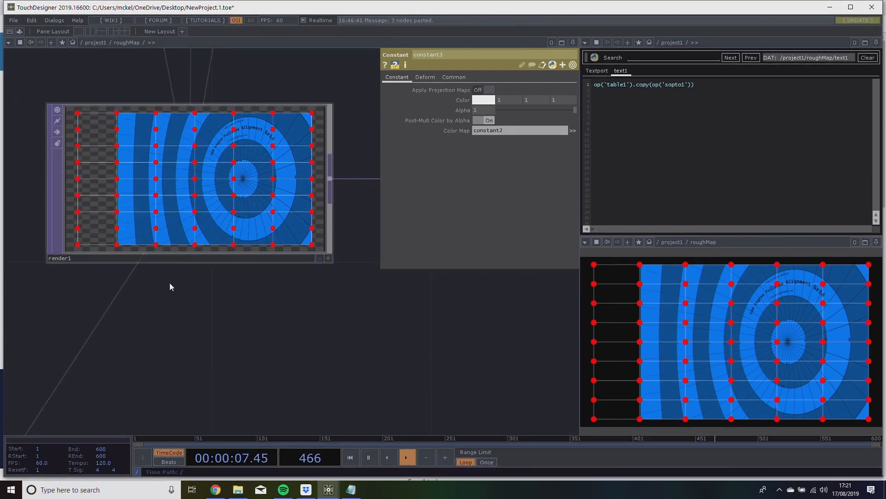
scroll(265, 340, "down", 4)
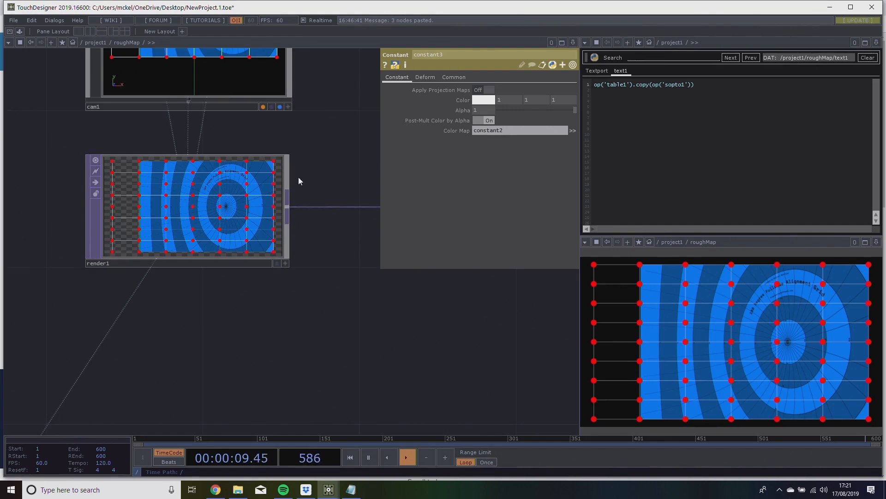
Add a Render Pass TOP below render1 and connect render1's output to its input.
key("Tab")
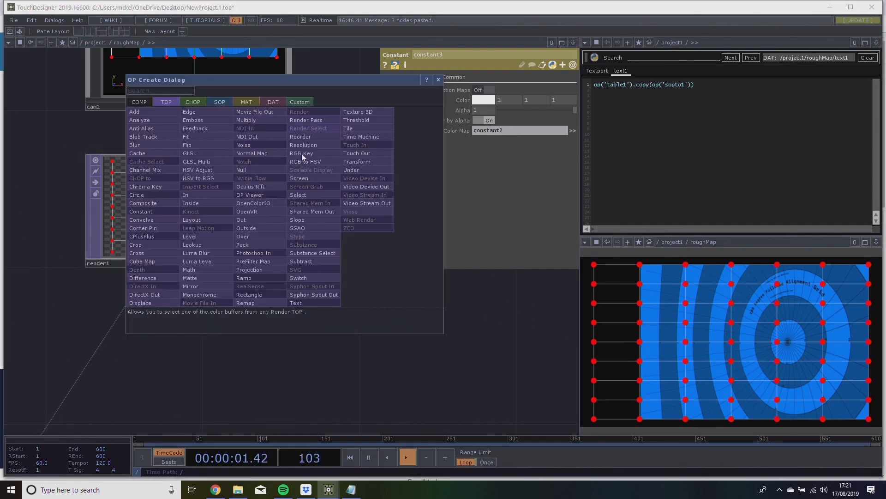
left_click(350, 375)
left_click(314, 292)
key("Tab")
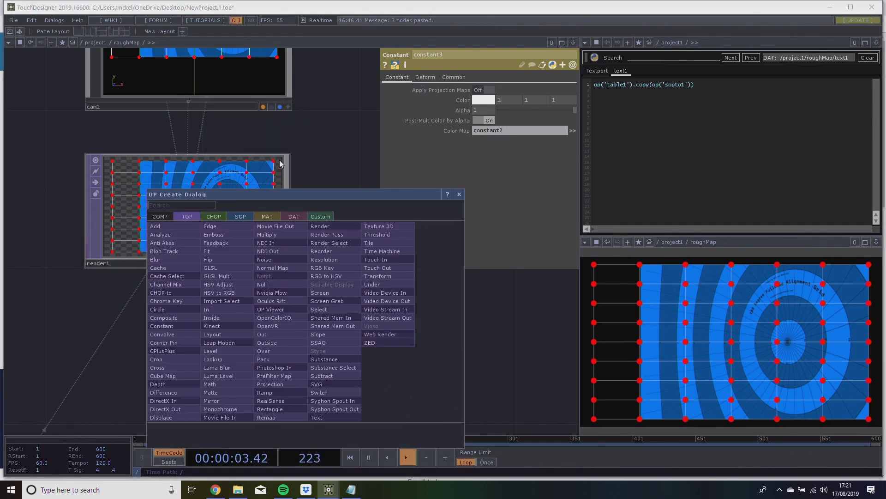
left_click(327, 235)
left_click(287, 317)
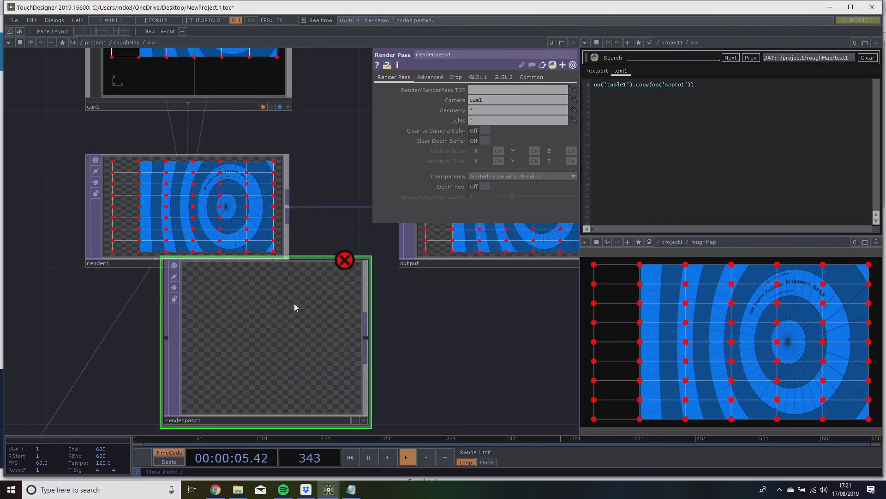
left_click(288, 212)
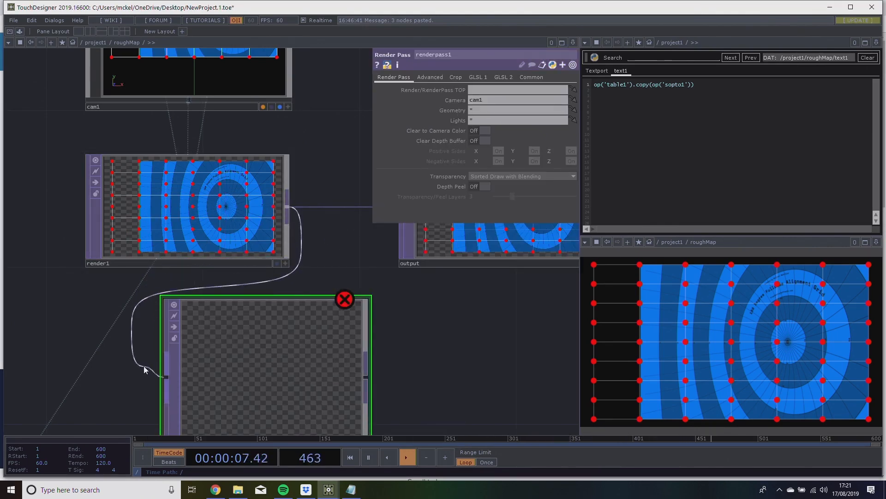
left_click(167, 375)
left_click_drag(399, 319, 307, 226)
left_click_drag(269, 190, 296, 195)
Restrict renderpass1's Geometry to geo3 and turn on Clear to Camera Color.
left_click(486, 110)
scroll(440, 295, "down", 10)
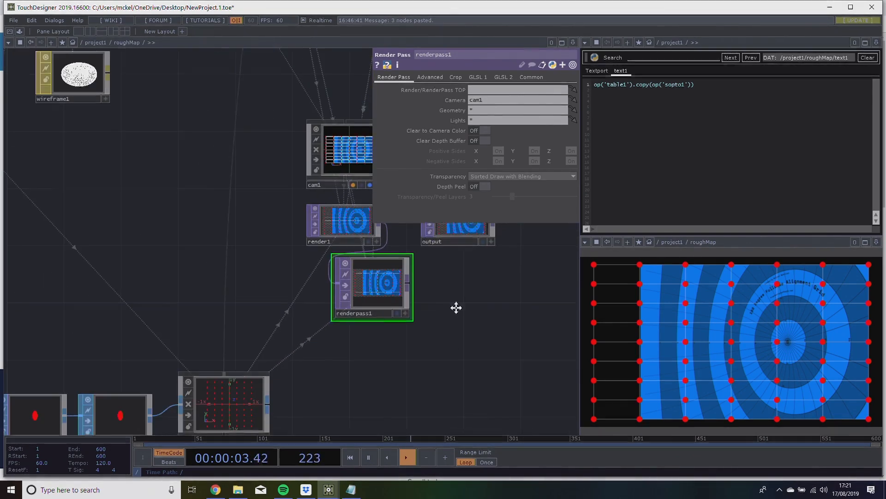
left_click_drag(226, 341, 513, 111)
scroll(311, 237, "up", 6)
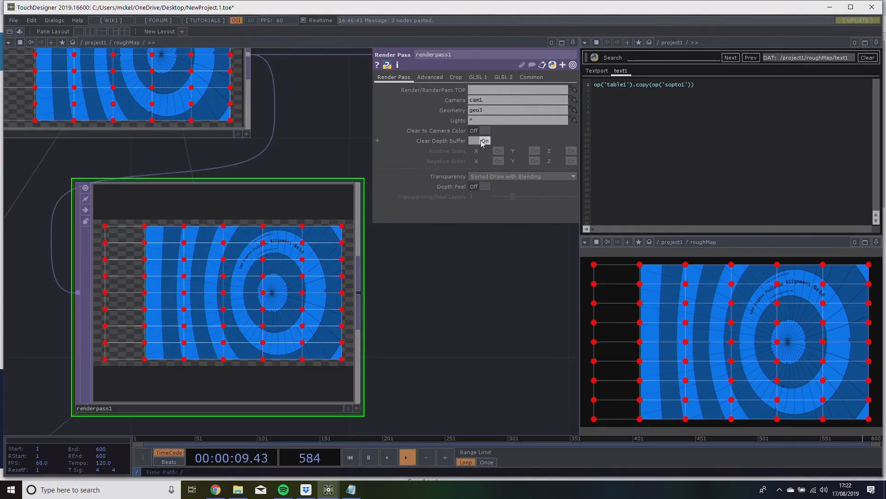
left_click(480, 130)
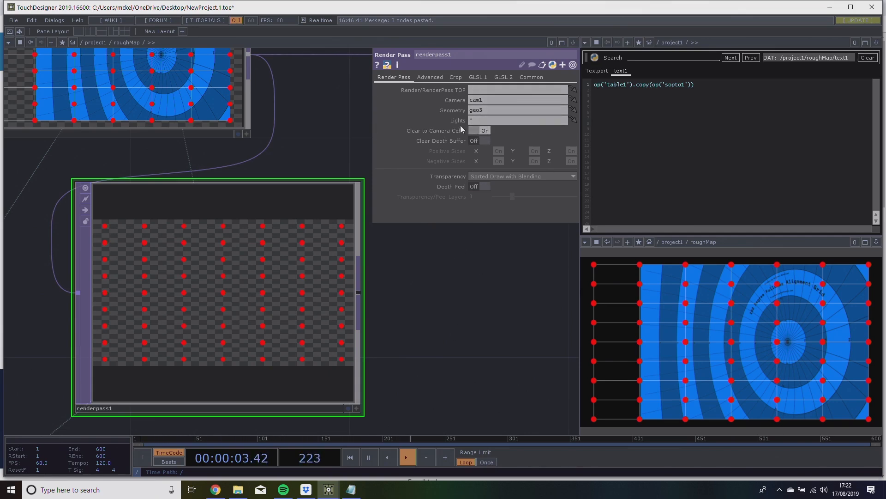
Examine the isolated circle handles in renderpass1's output at different magnifications.
left_click_drag(456, 317, 398, 302)
scroll(398, 302, "down", 3)
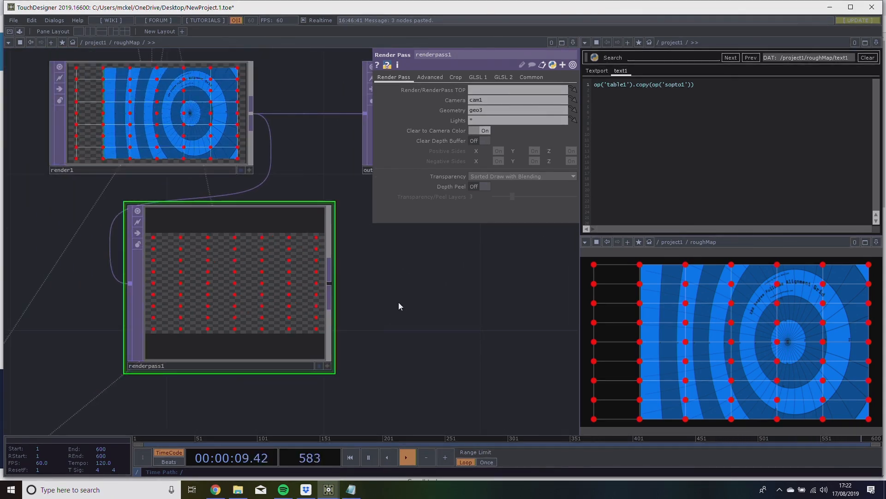
left_click_drag(394, 297, 436, 372)
left_click_drag(246, 89, 218, 98)
left_click_drag(387, 387, 372, 331)
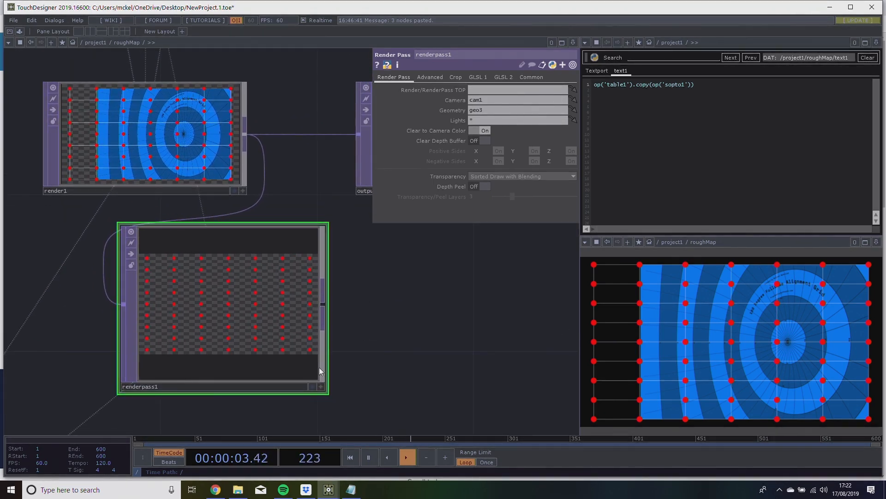
scroll(201, 374, "up", 2)
scroll(193, 297, "up", 6)
scroll(181, 297, "down", 4)
scroll(181, 298, "down", 5)
Add a Render Pick DAT in the empty area below the output node, leaving space beside renderpass1.
left_click_drag(316, 358, 82, 299)
scroll(320, 319, "down", 2)
left_click_drag(319, 319, 328, 346)
key("Tab")
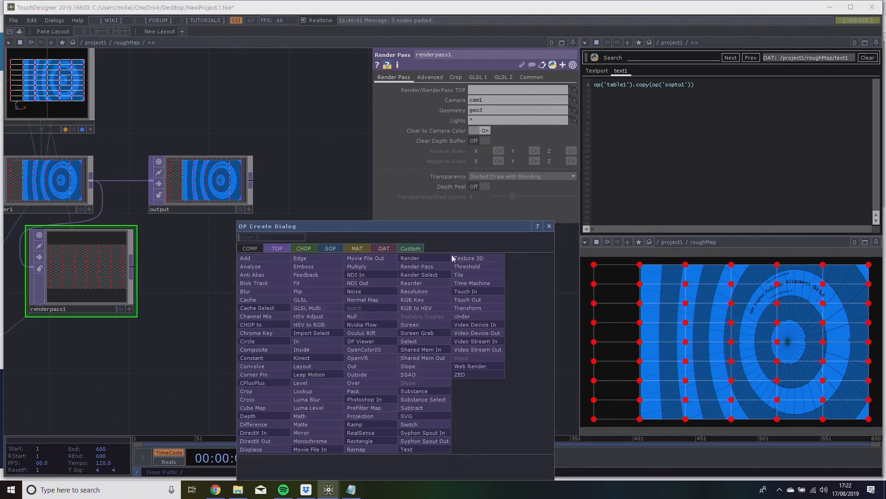
left_click(385, 248)
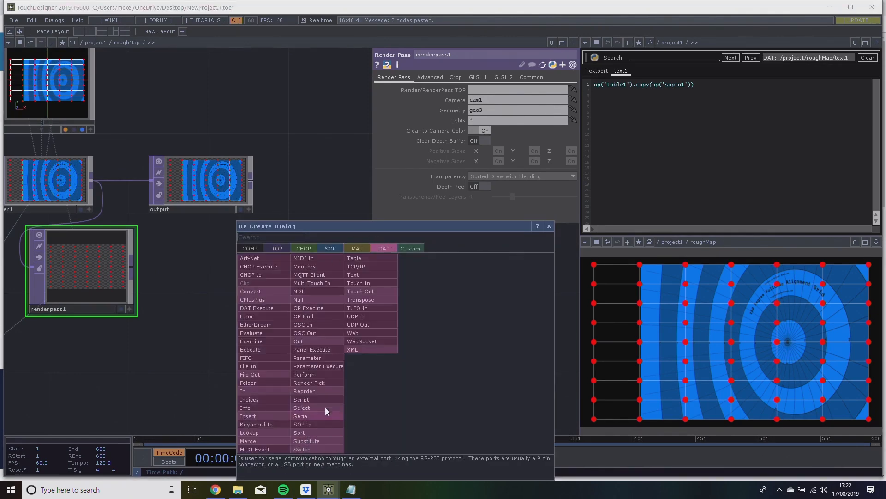
left_click(323, 383)
left_click(334, 372)
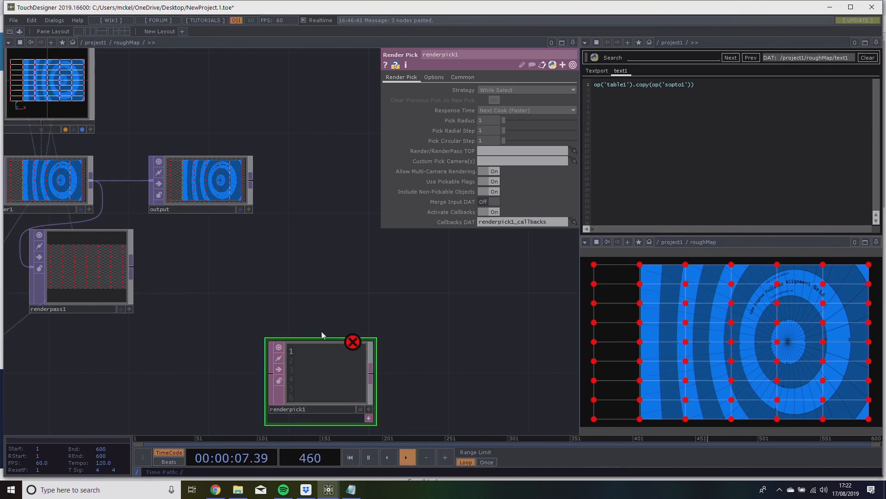
left_click_drag(337, 301, 366, 273)
left_click_drag(353, 335, 373, 355)
left_click_drag(359, 306, 308, 297)
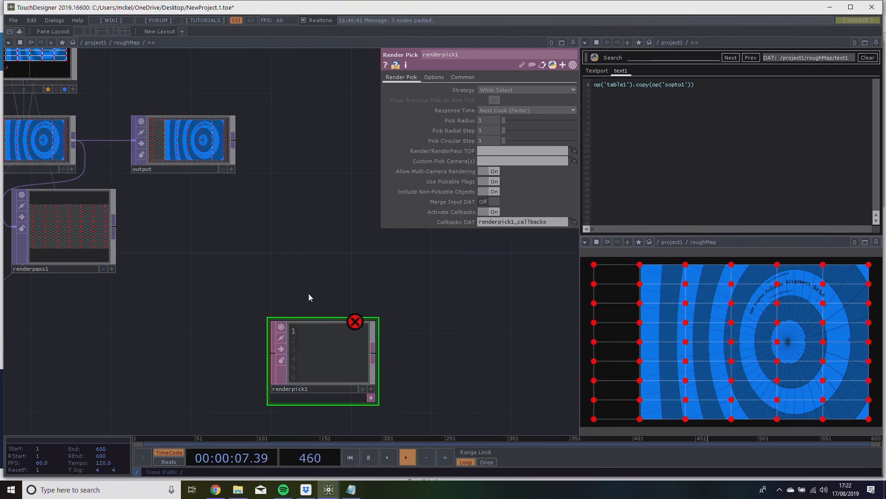
Add a Panel CHOP beside renderpick1 for the /project1/roughMap component and inspect its channels.
left_click_drag(309, 294, 328, 249)
left_click_drag(151, 316, 171, 310)
key("Tab")
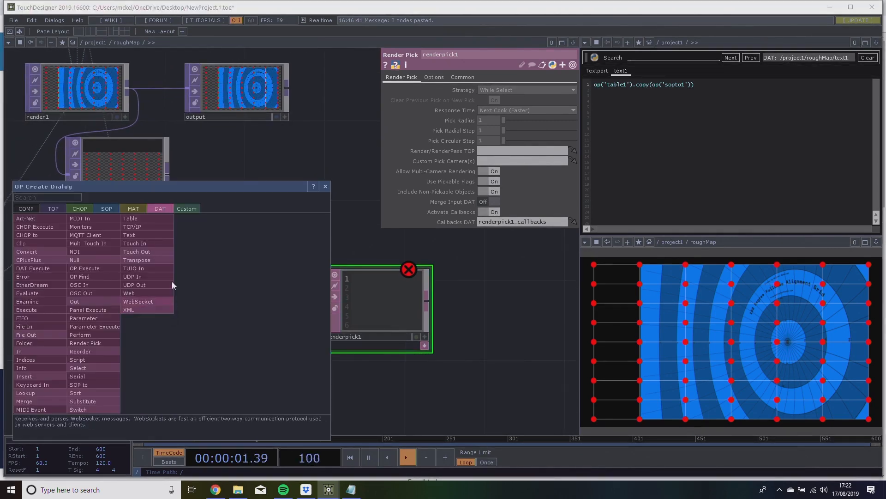
left_click(83, 211)
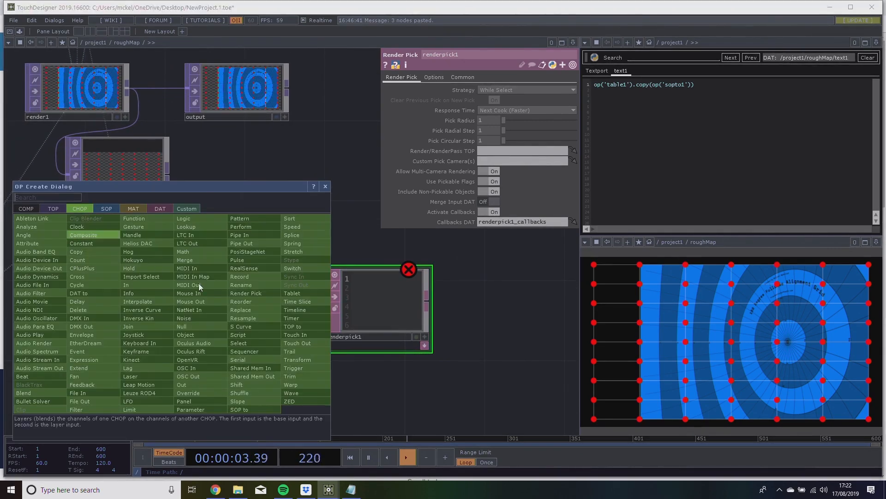
type("pane")
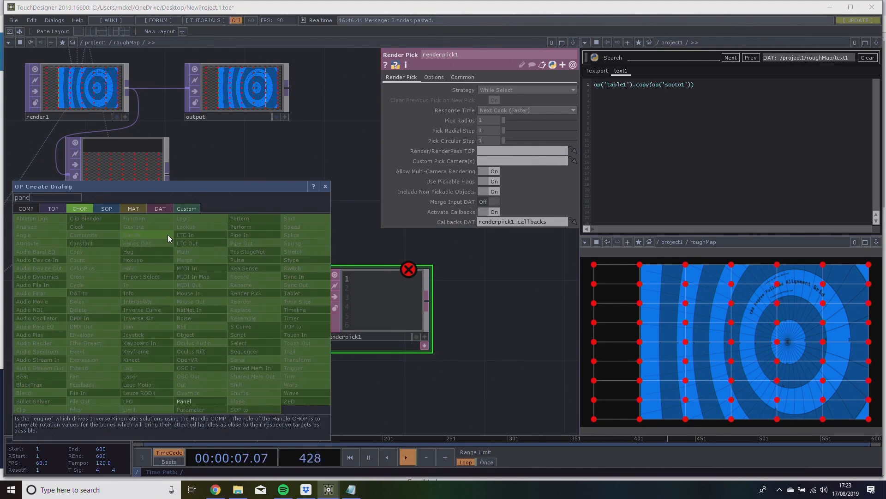
left_click(204, 400)
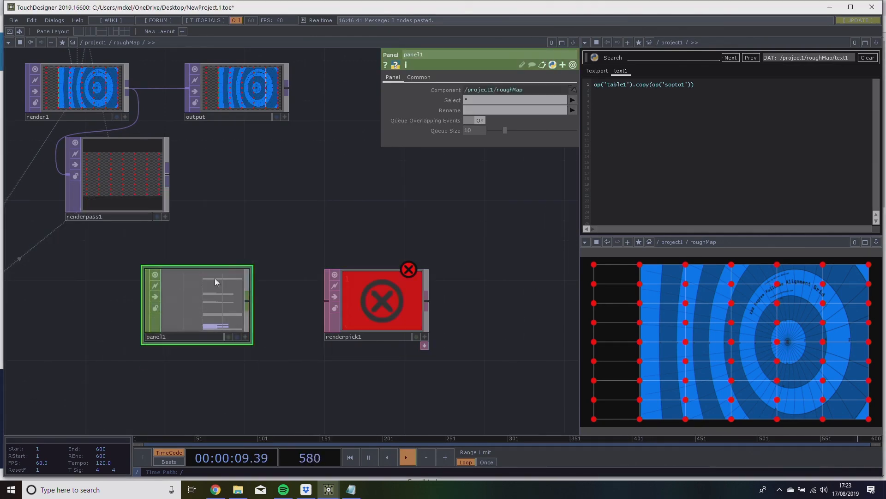
left_click(203, 293)
left_click_drag(192, 320, 215, 306)
scroll(203, 321, "up", 6)
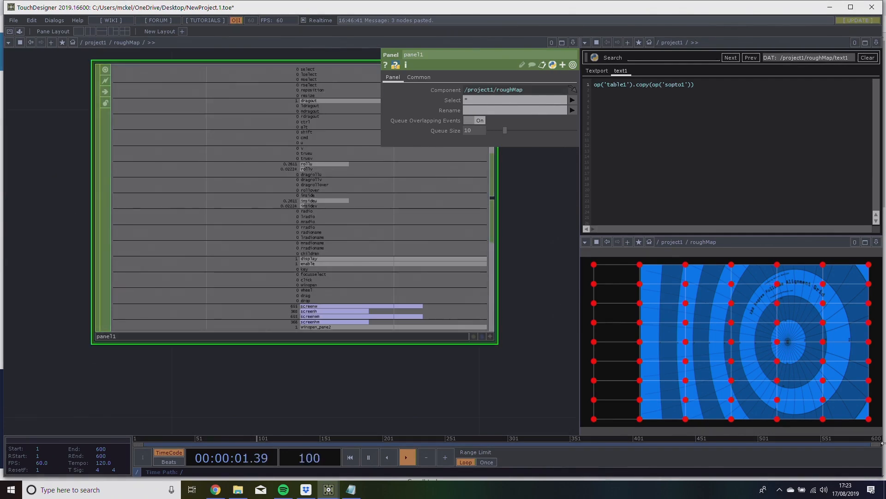
left_click_drag(485, 394, 321, 396)
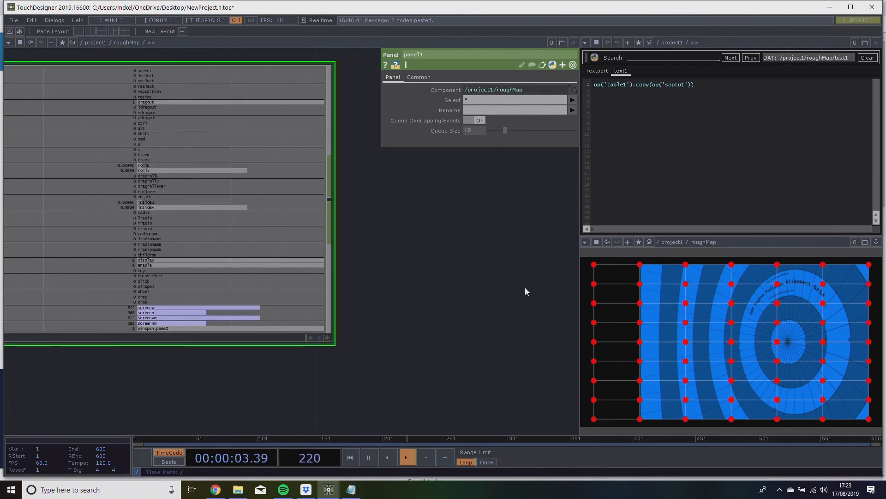
Limit panel1's selected channels to u v select and try them out by dragging across the roughMap preview.
left_click_drag(527, 286, 516, 330)
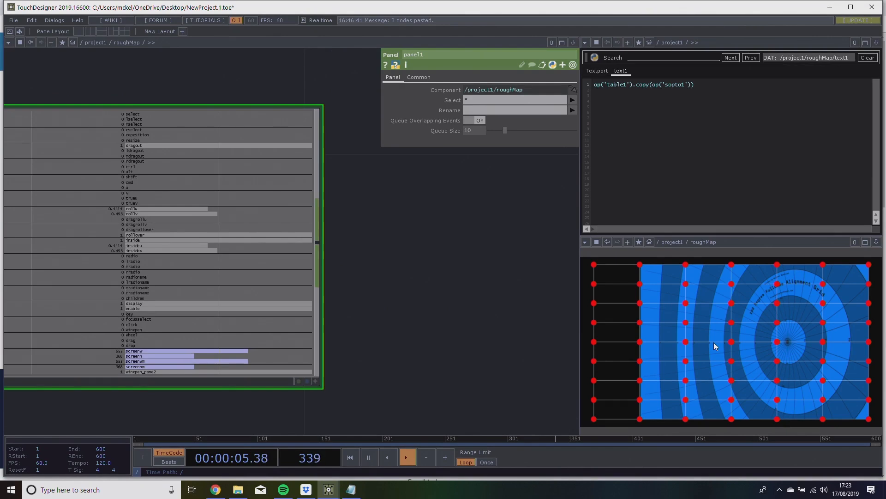
scroll(416, 288, "down", 5)
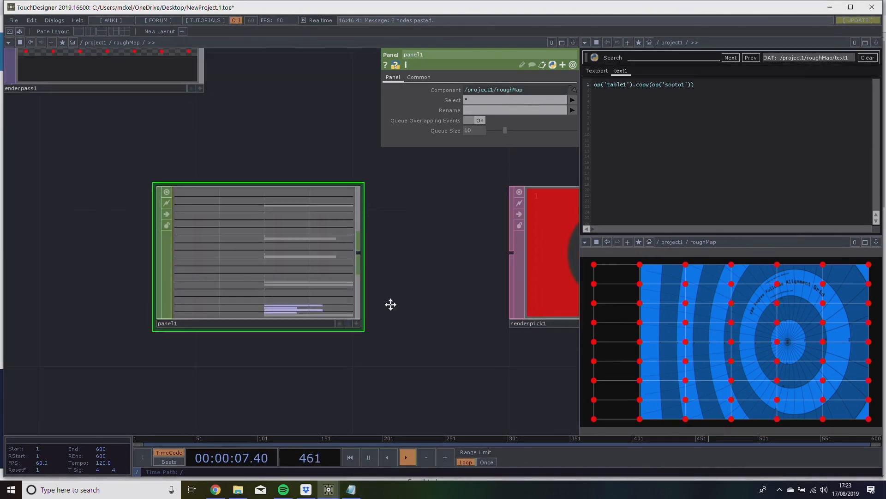
scroll(386, 312, "down", 1)
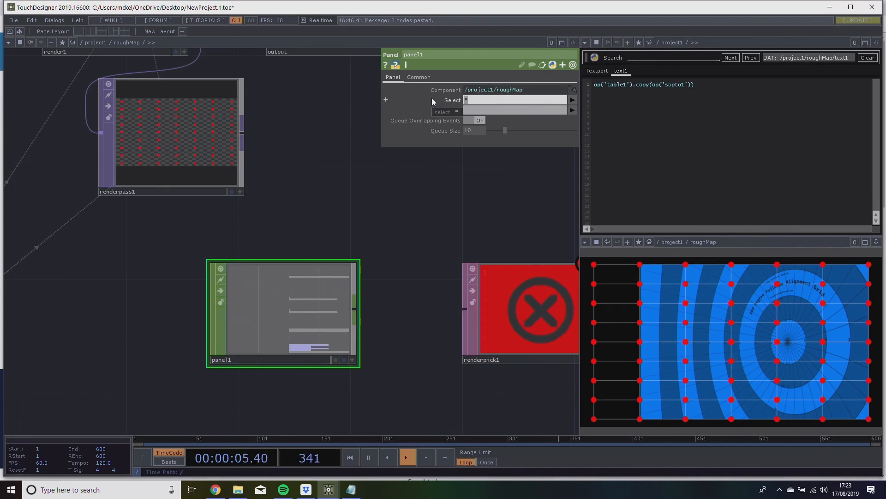
type("u v")
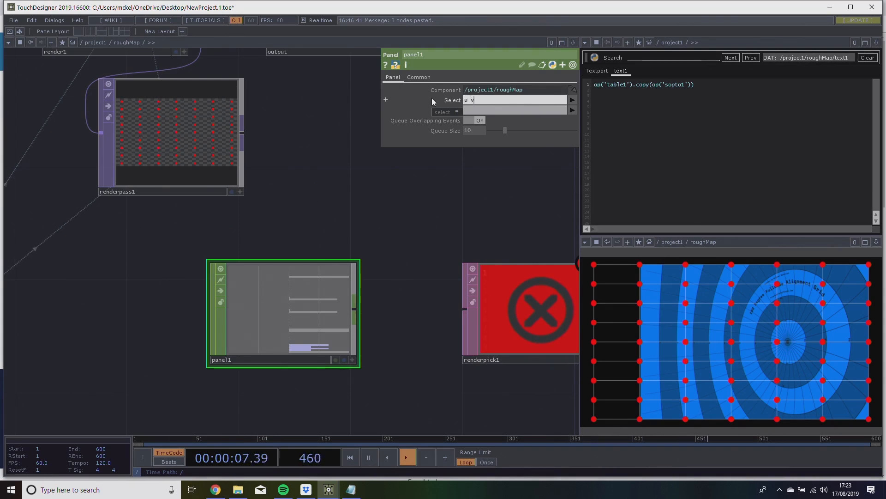
type(" select")
key("Return")
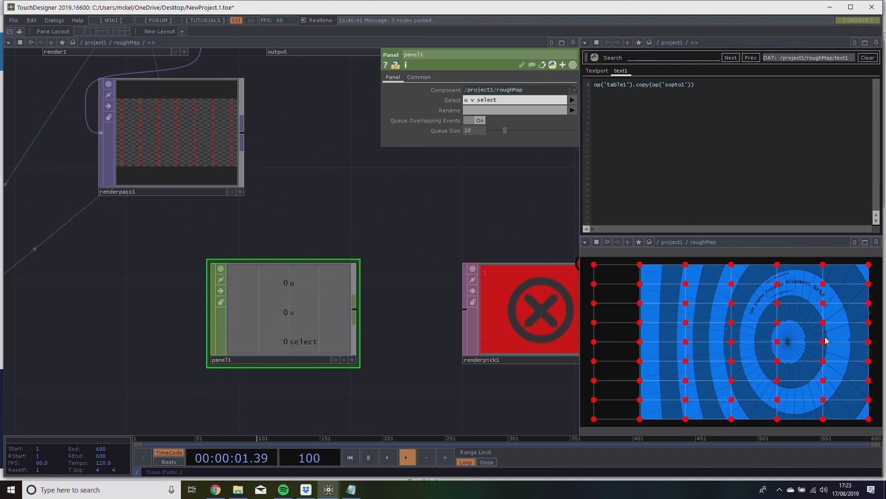
mouse_move(704, 339)
left_mouse_down()
mouse_move(703, 306)
mouse_move(650, 329)
mouse_move(714, 389)
mouse_move(707, 351)
mouse_move(766, 296)
mouse_move(693, 342)
left_mouse_up()
Widen the gap between panel1 and renderpick1 and add a CHOP to DAT just below it.
left_click_drag(471, 389, 380, 386)
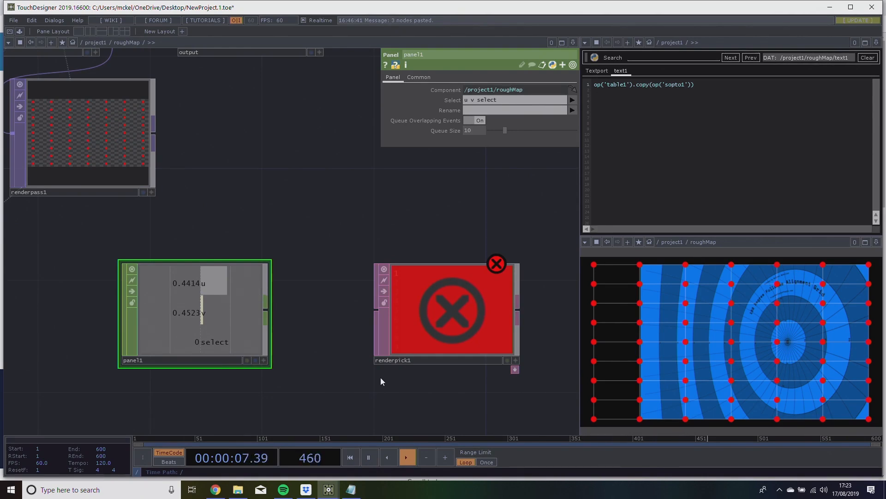
left_click_drag(431, 307, 459, 307)
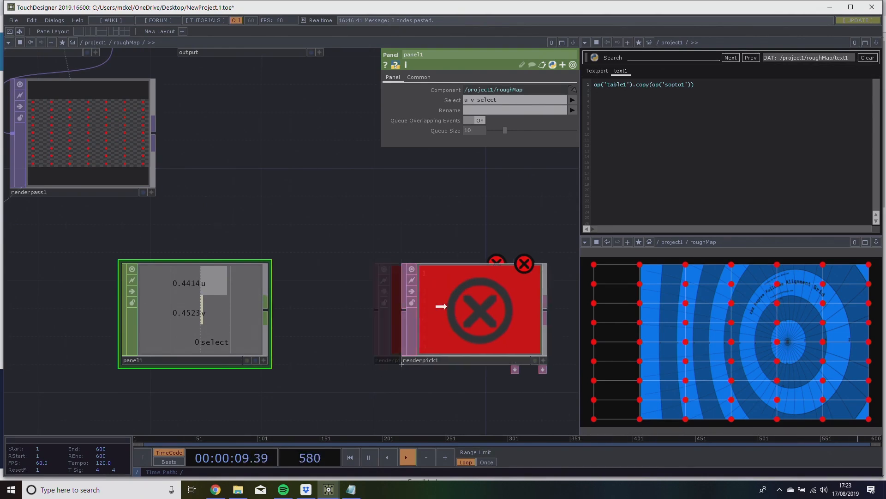
left_click_drag(255, 337, 143, 337)
left_click_drag(205, 382, 289, 352)
key("Tab")
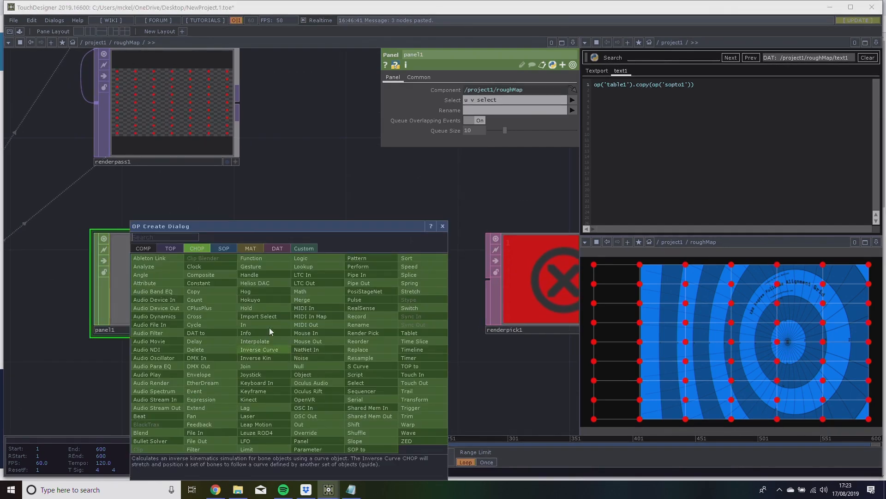
left_click(277, 248)
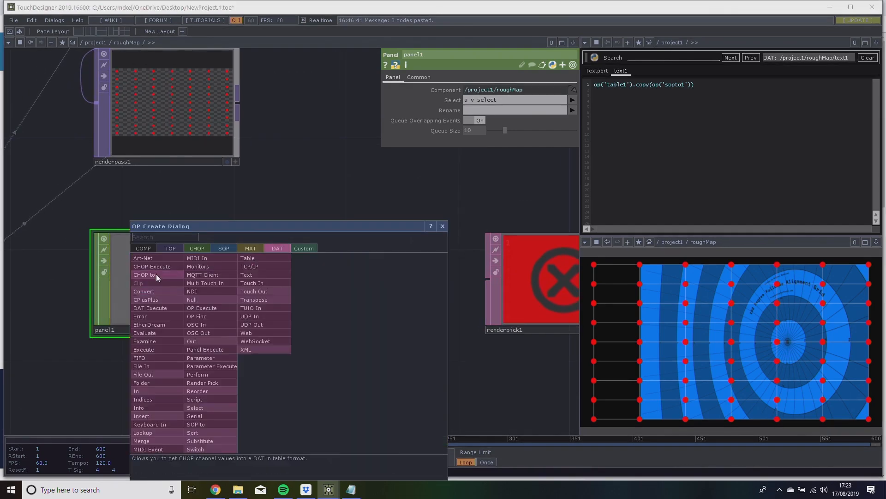
left_click(156, 273)
left_click(334, 368)
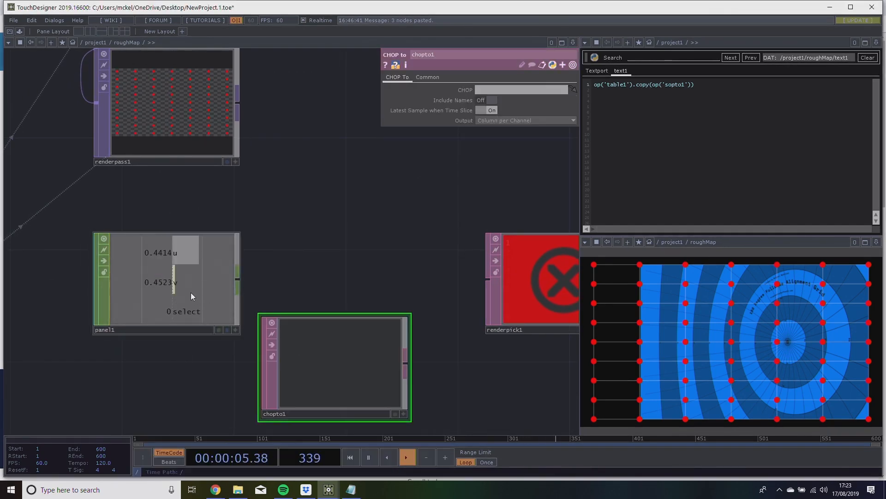
Assign panel1 as chopto1's CHOP, line chopto1 up beside panel1, and turn on Include Names.
left_click_drag(191, 293, 334, 291)
middle_click_drag(376, 173, 325, 185)
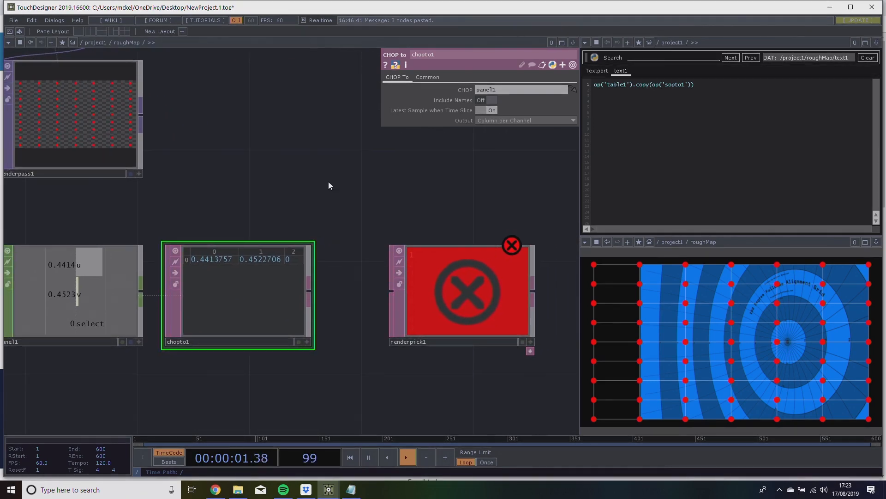
left_click(488, 100)
scroll(237, 280, "up", 3)
scroll(237, 279, "up", 3)
scroll(237, 279, "down", 3)
left_click_drag(322, 167, 349, 187)
scroll(271, 175, "down", 3)
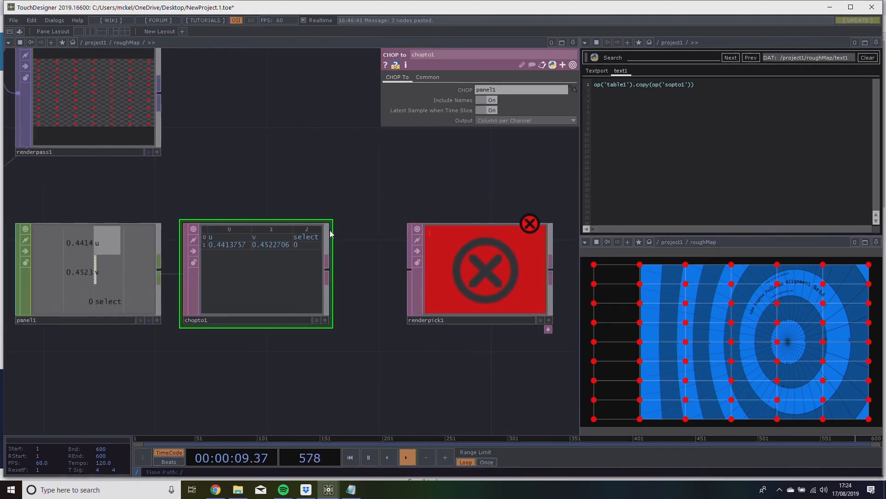
Connect chopto1 to renderpick1's input and assign renderpass1 as its Render/RenderPass TOP.
left_click_drag(320, 270, 290, 326)
scroll(320, 267, "down", 4)
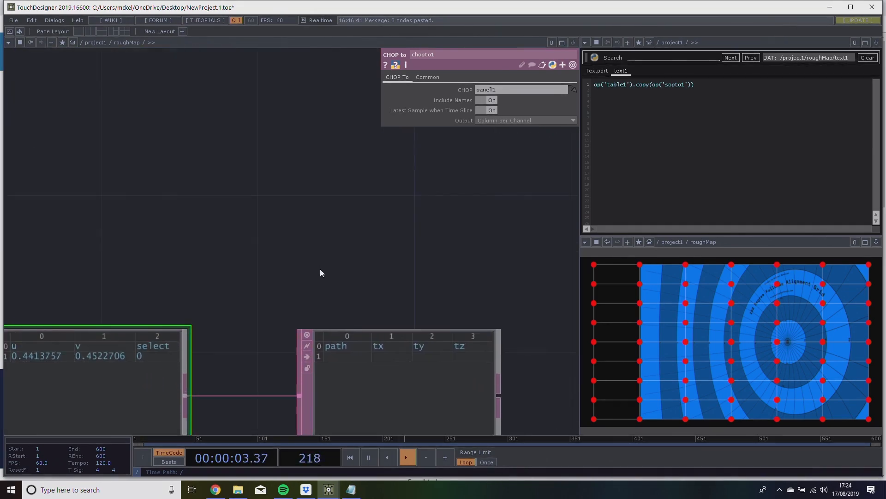
left_click(342, 320)
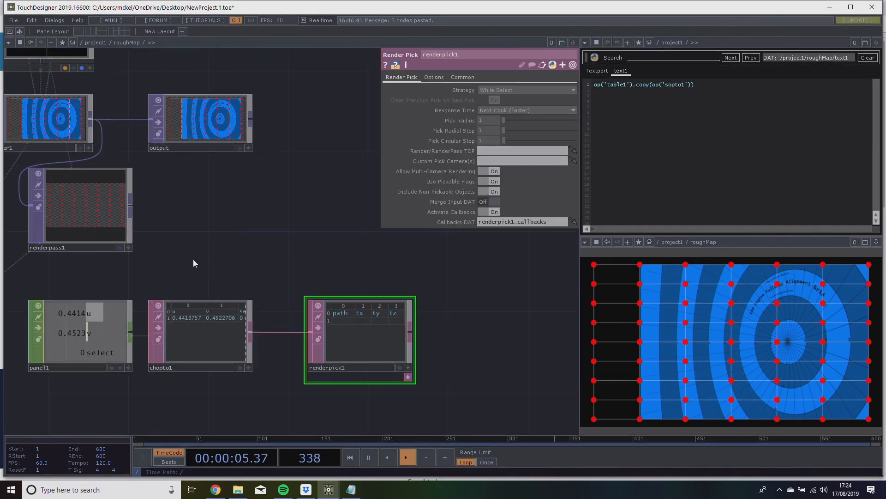
left_click_drag(85, 224, 499, 149)
scroll(398, 323, "up", 3)
scroll(398, 323, "up", 1)
scroll(398, 323, "down", 1)
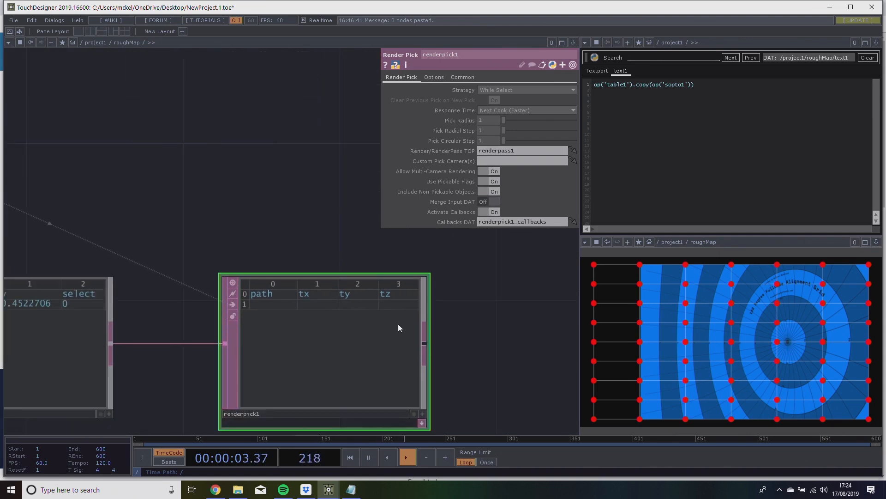
Test-pick a circle handle in the roughMap preview and inspect the path and position values in renderpick1's table.
left_click(684, 287)
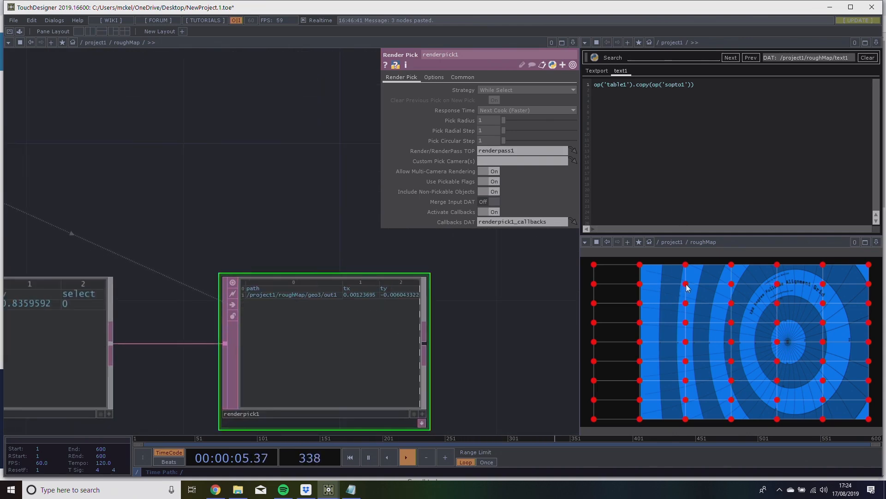
scroll(311, 297, "up", 4)
scroll(314, 296, "down", 1)
left_click_drag(318, 201, 269, 201)
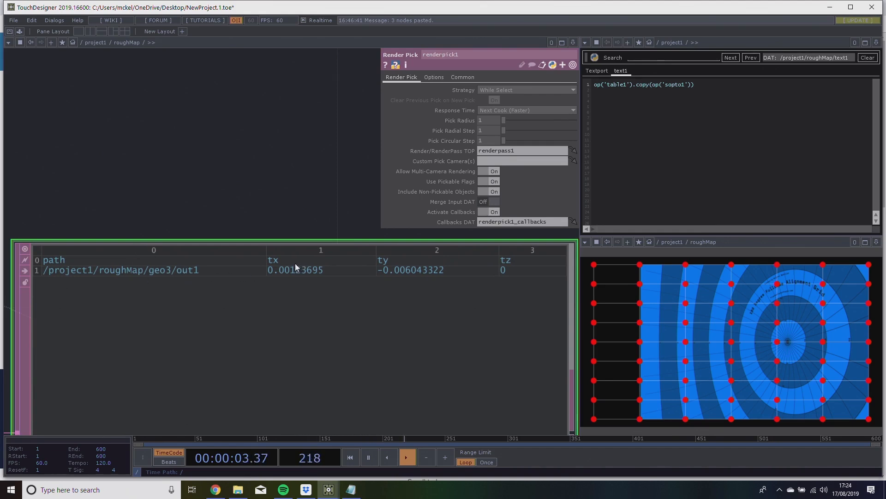
scroll(181, 190, "down", 5)
left_click_drag(183, 191, 321, 211)
scroll(202, 195, "down", 2)
left_click_drag(252, 185, 328, 205)
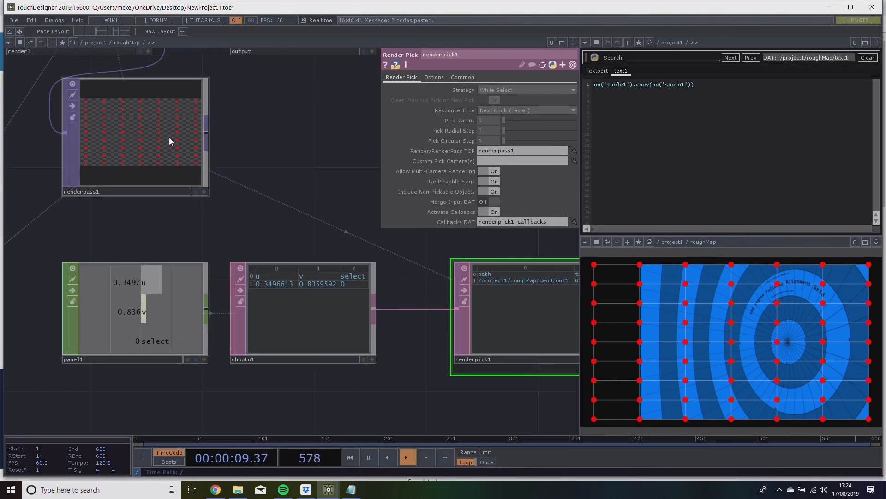
Review how renderpass1 and chopto1 feed renderpick1, then examine the columns of its pick table.
mouse_move(124, 142)
left_mouse_down()
mouse_move(123, 154)
mouse_move(493, 171)
mouse_move(506, 152)
mouse_move(133, 147)
left_mouse_up()
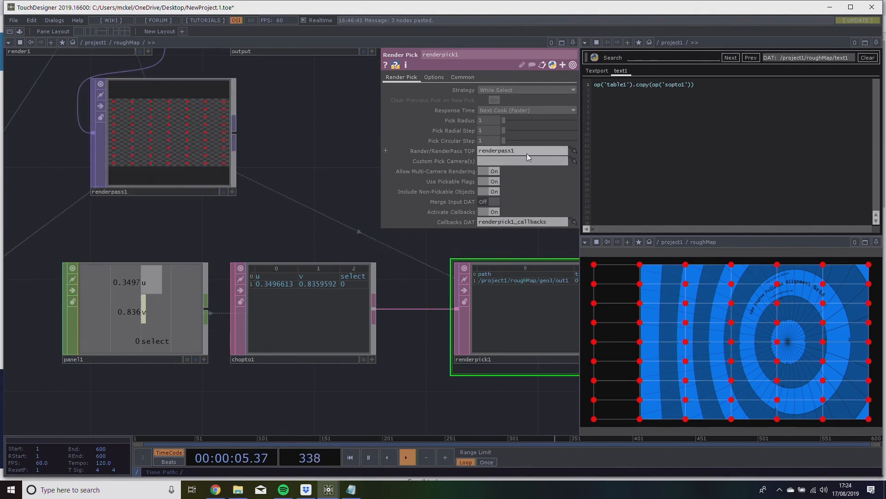
left_click_drag(295, 246, 237, 236)
left_click_drag(323, 203, 193, 215)
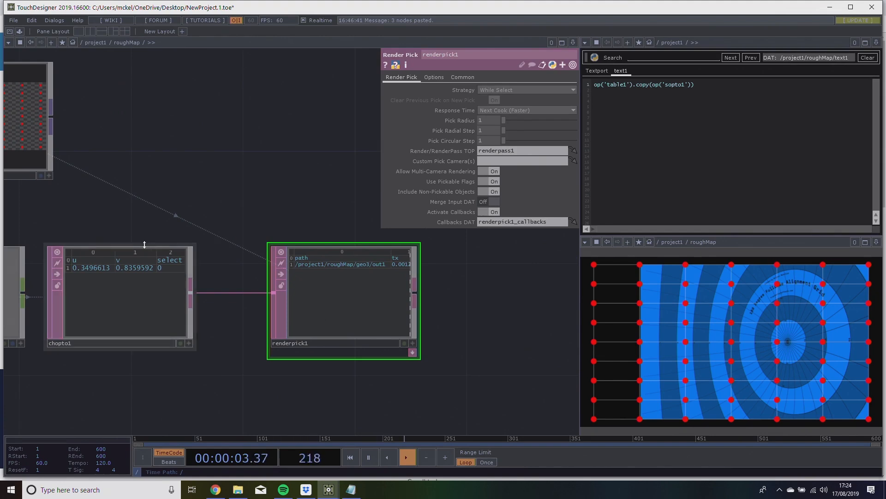
left_click_drag(257, 204, 193, 210)
scroll(265, 291, "up", 3)
scroll(265, 291, "down", 2)
left_click_drag(262, 200, 219, 209)
scroll(198, 231, "up", 3)
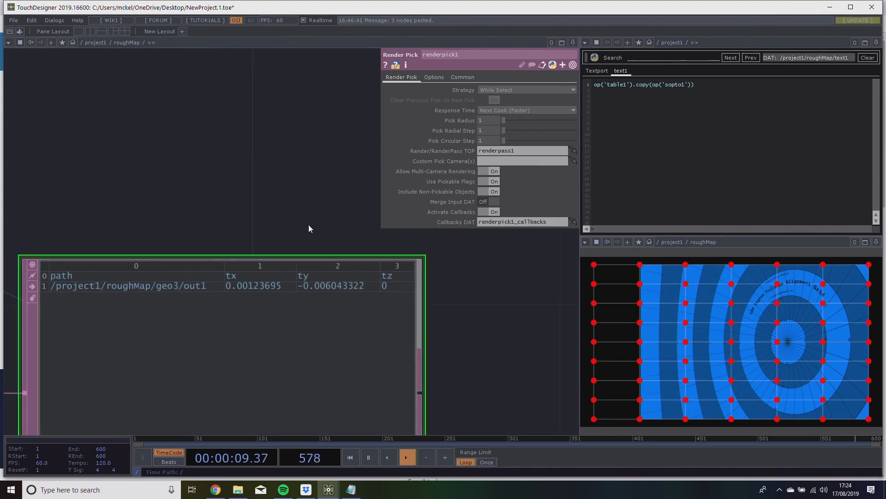
scroll(309, 219, "down", 2)
left_click_drag(95, 202, 270, 210)
scroll(268, 210, "down", 2)
Check chopto1's Include Names setting and compare its u, v and select columns with renderpick1's table.
left_click(115, 299)
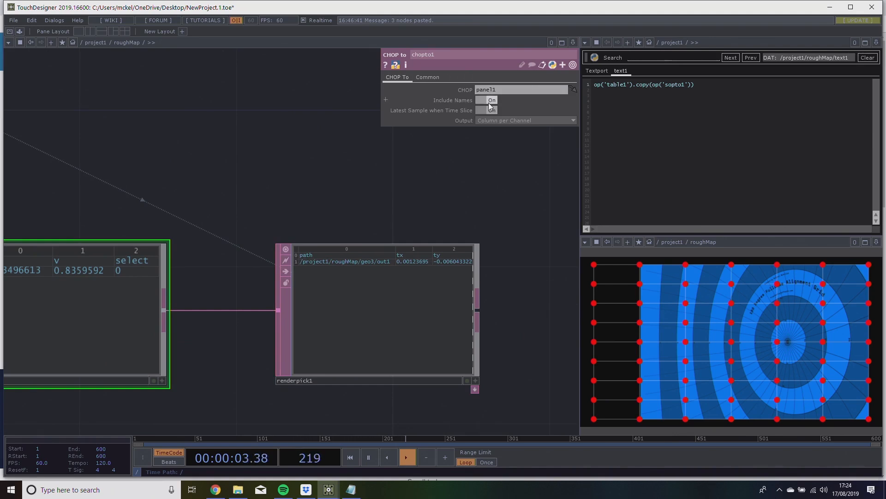
left_click_drag(138, 191, 321, 170)
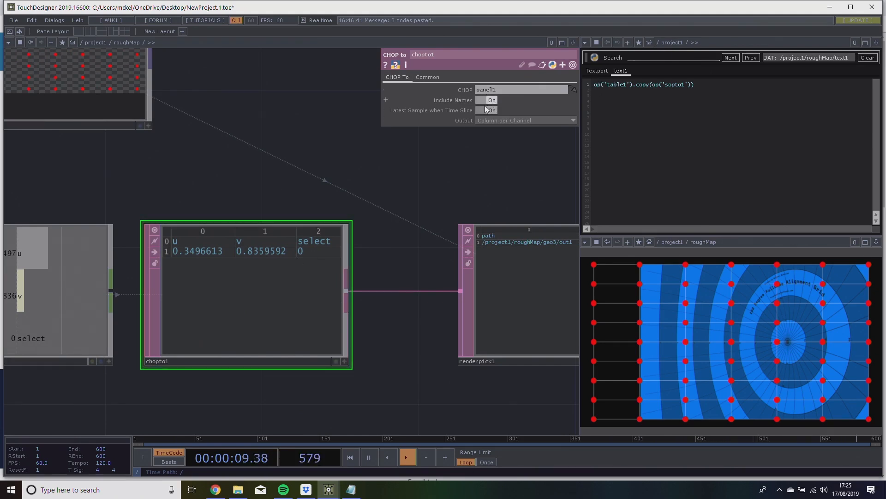
left_click_drag(463, 156, 225, 165)
scroll(239, 167, "up", 3)
scroll(360, 193, "down", 3)
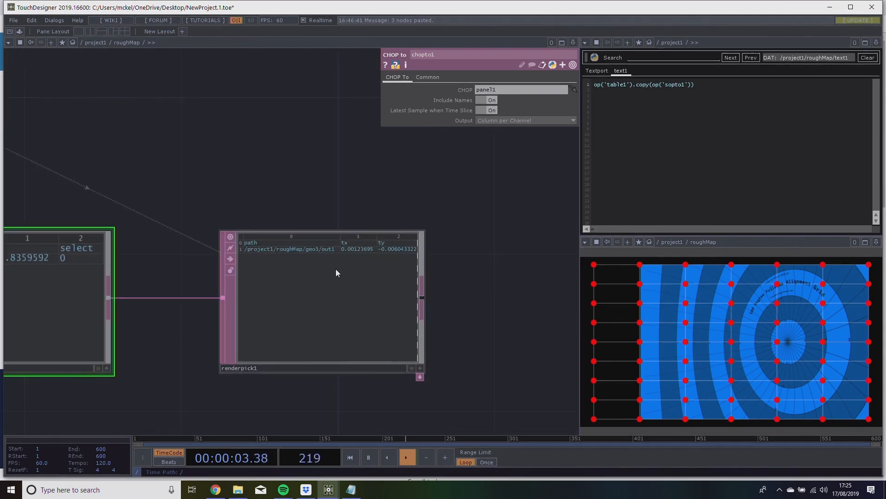
scroll(336, 270, "up", 3)
left_click_drag(245, 124, 112, 101)
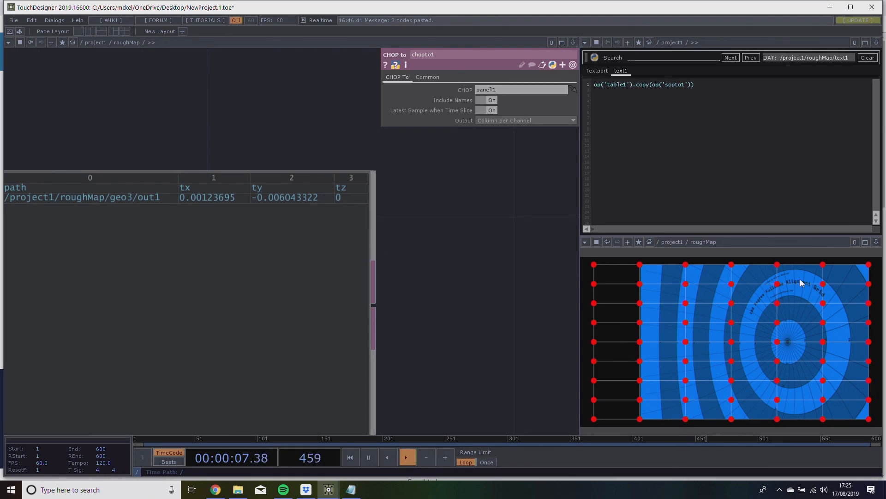
scroll(525, 259, "down", 3)
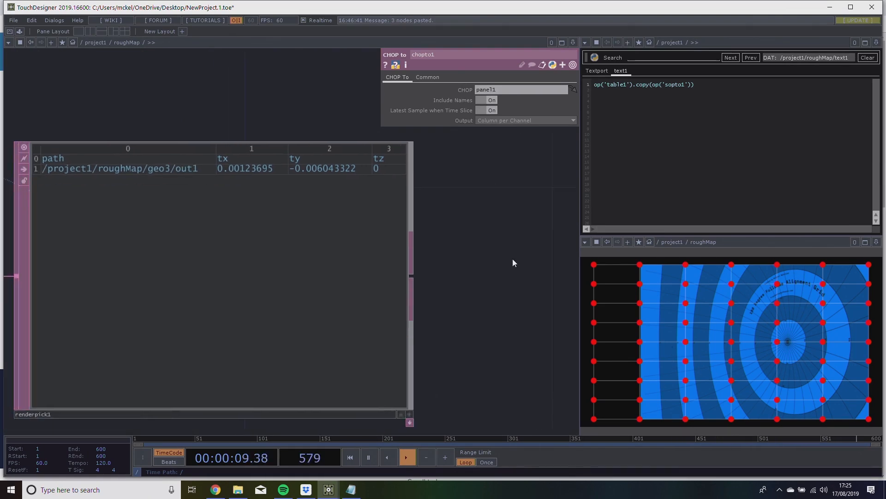
Turn on Fetch Instance ID for renderpick1 and test-pick a circle handle in the roughMap preview.
left_click(381, 269)
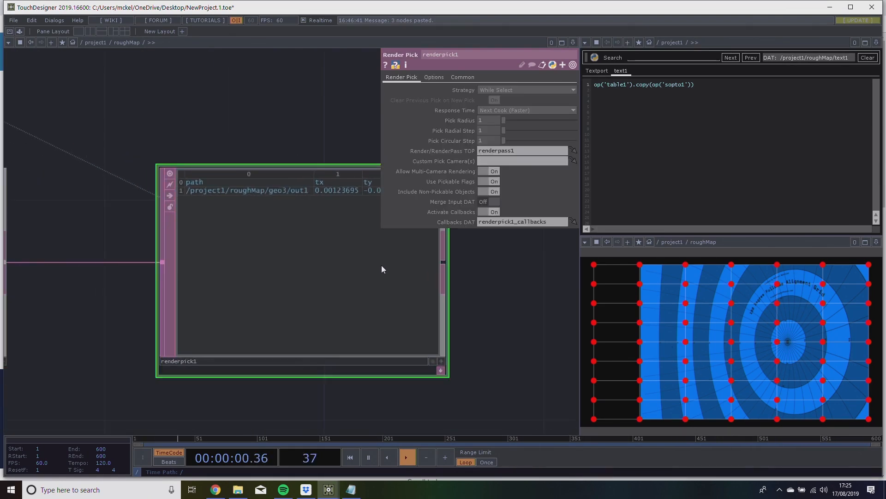
left_click(432, 78)
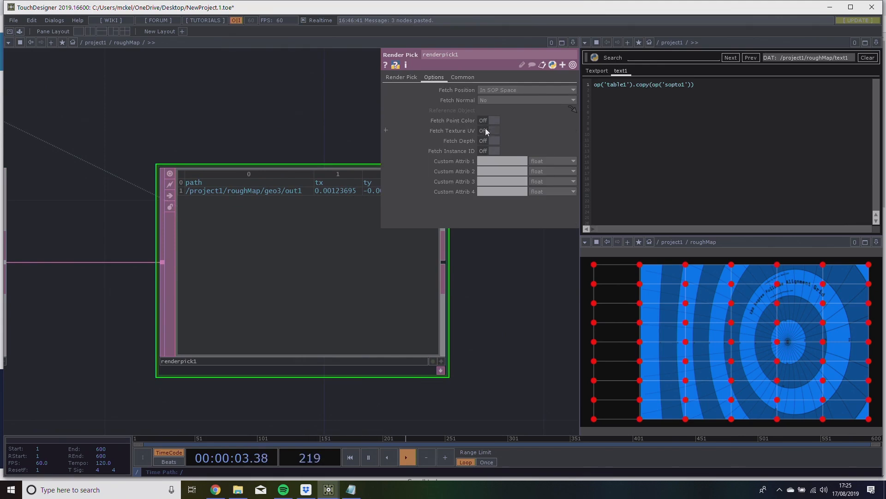
left_click(492, 150)
left_click_drag(525, 270, 422, 293)
scroll(299, 218, "up", 3)
scroll(298, 217, "down", 3)
scroll(298, 217, "up", 3)
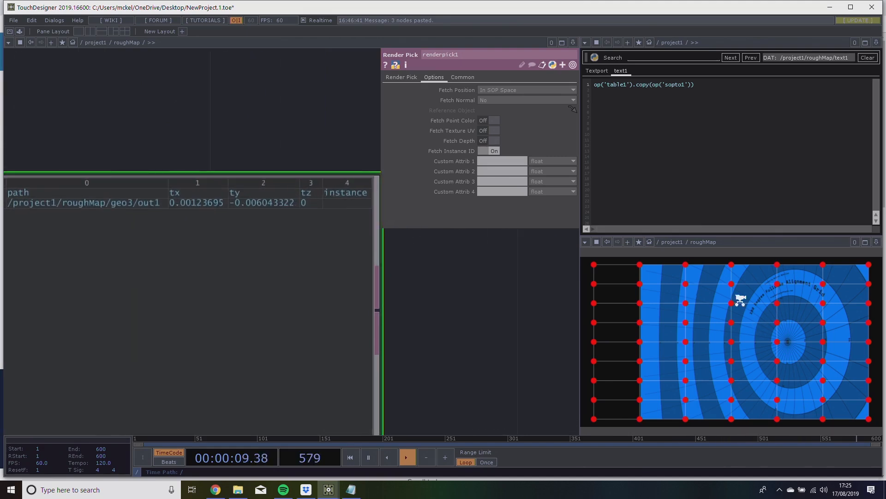
left_click(691, 287)
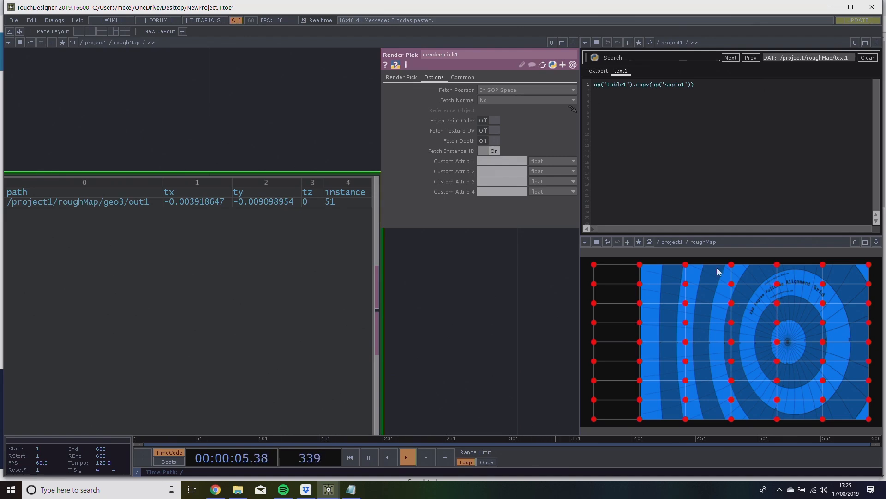
Review renderpick1's instance column and its upstream inputs, then test-pick between handles in the roughMap preview while watching panel1's u, v and select values.
left_click_drag(527, 331, 444, 309)
scroll(417, 254, "down", 3)
scroll(415, 273, "up", 3)
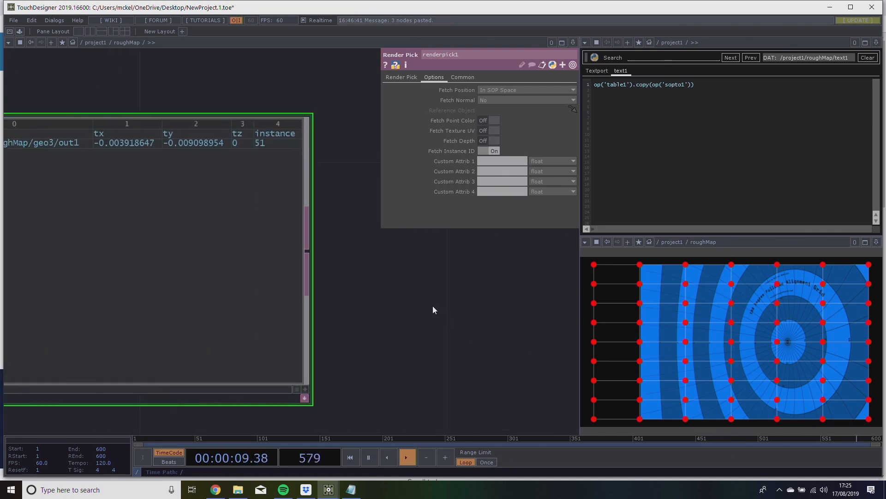
scroll(451, 293, "down", 5)
scroll(447, 300, "up", 3)
left_click_drag(447, 299, 475, 289)
scroll(477, 293, "down", 4)
left_click_drag(119, 355, 234, 351)
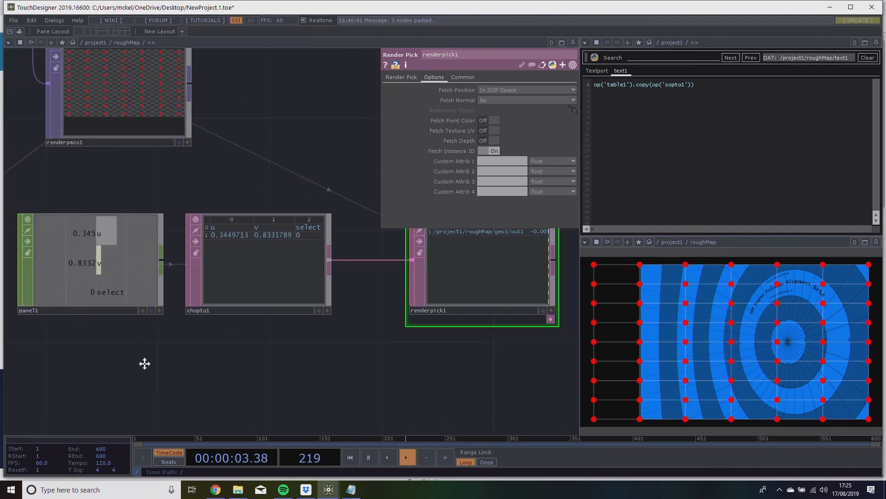
left_click_drag(125, 357, 171, 369)
scroll(128, 258, "up", 3)
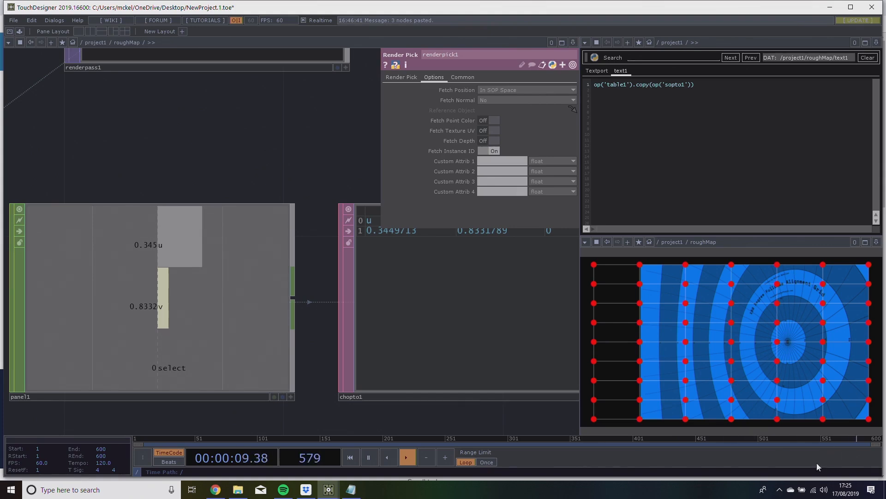
mouse_move(693, 340)
left_mouse_down()
mouse_move(740, 331)
mouse_move(799, 350)
mouse_move(836, 343)
mouse_move(696, 334)
left_mouse_up()
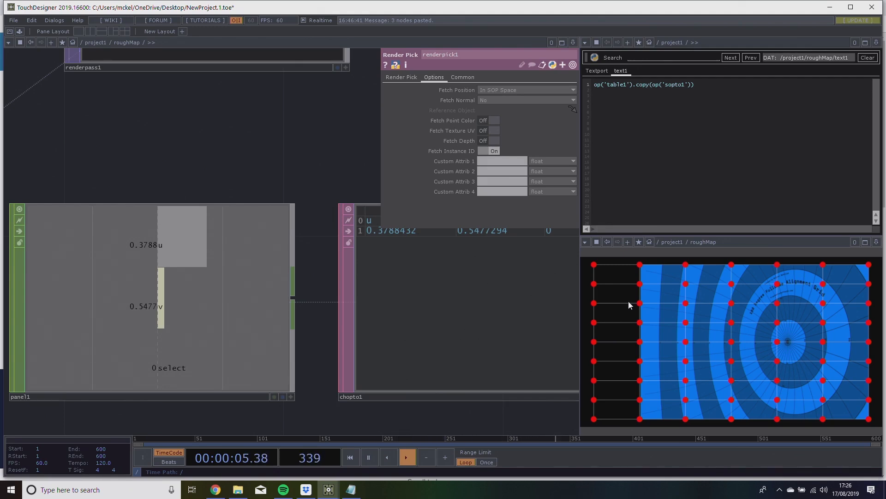
Check panel1's Select setting and examine how its values pass through chopto1 into renderpick1's path, position and instance columns.
left_click(220, 263)
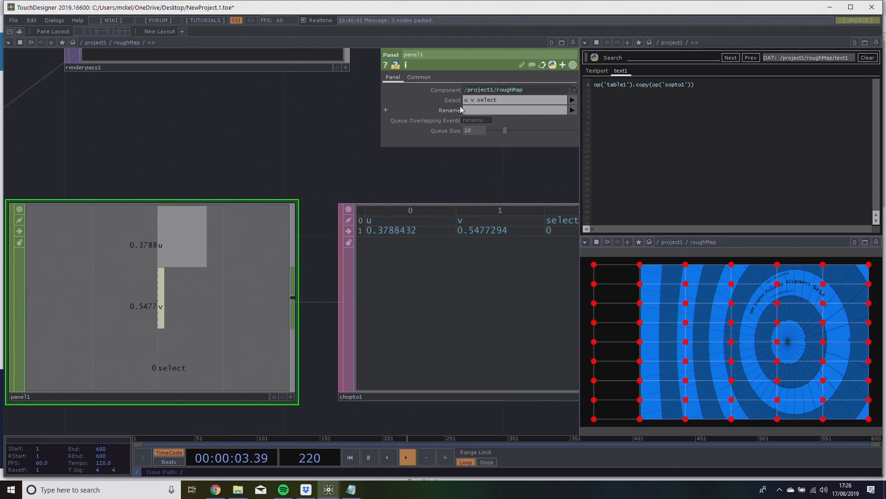
left_click_drag(294, 186, 146, 110)
scroll(145, 110, "down", 2)
left_click_drag(251, 315, 217, 322)
scroll(307, 366, "down", 3)
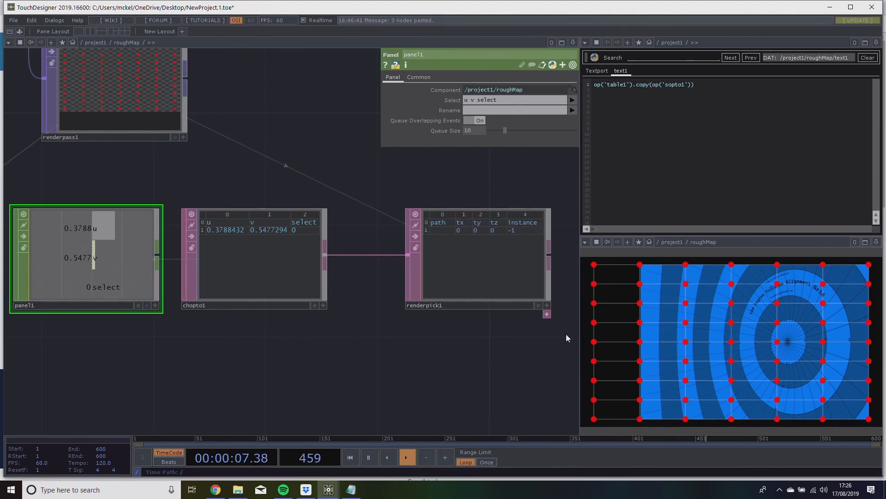
left_click_drag(540, 342, 511, 328)
scroll(508, 329, "down", 3)
left_click_drag(342, 297, 182, 222)
left_click_drag(205, 272, 413, 296)
left_click_drag(363, 315, 269, 296)
left_click_drag(340, 292, 310, 293)
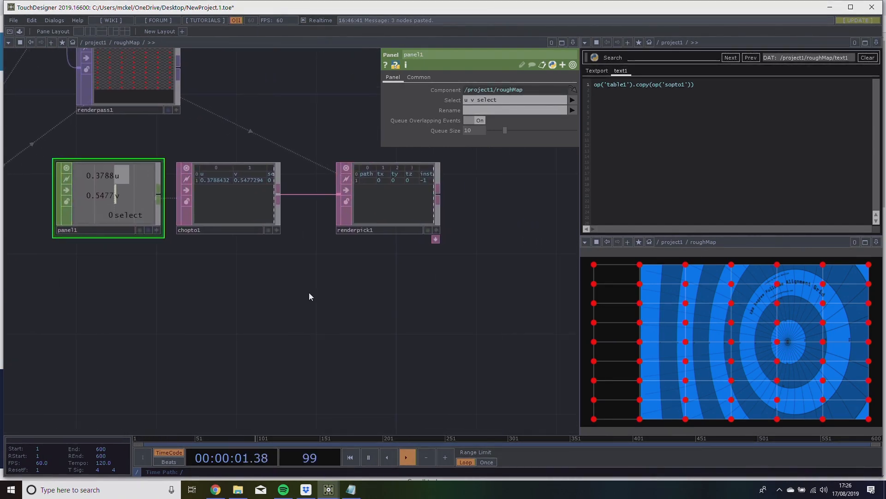
scroll(392, 192, "up", 4)
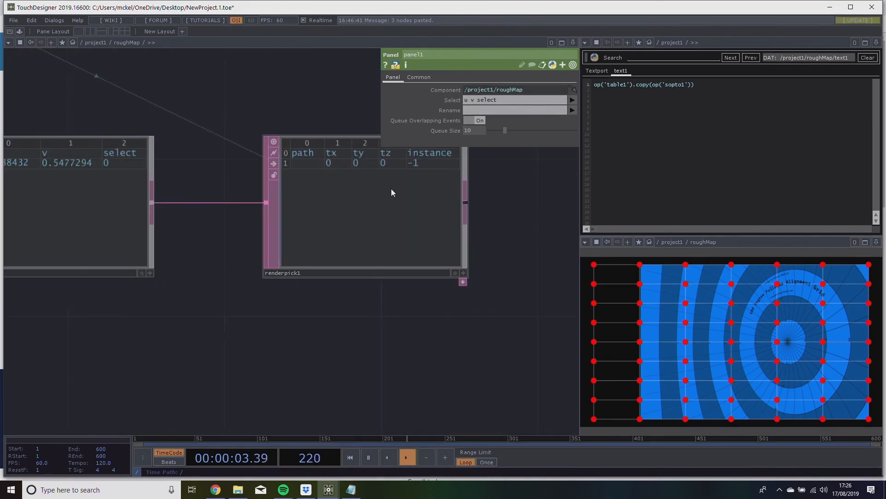
left_click_drag(491, 189, 464, 220)
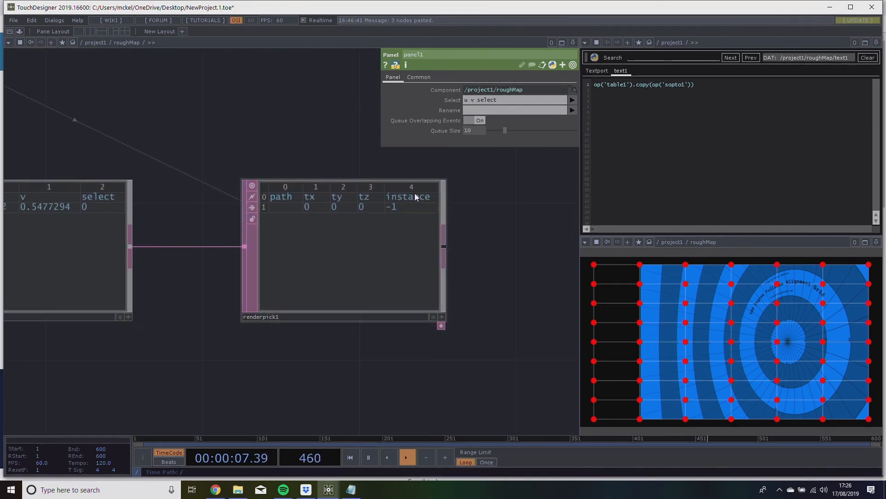
Create a Constant CHOP below renderpick1 and name it selection.
left_click_drag(393, 327, 392, 242)
key("Tab")
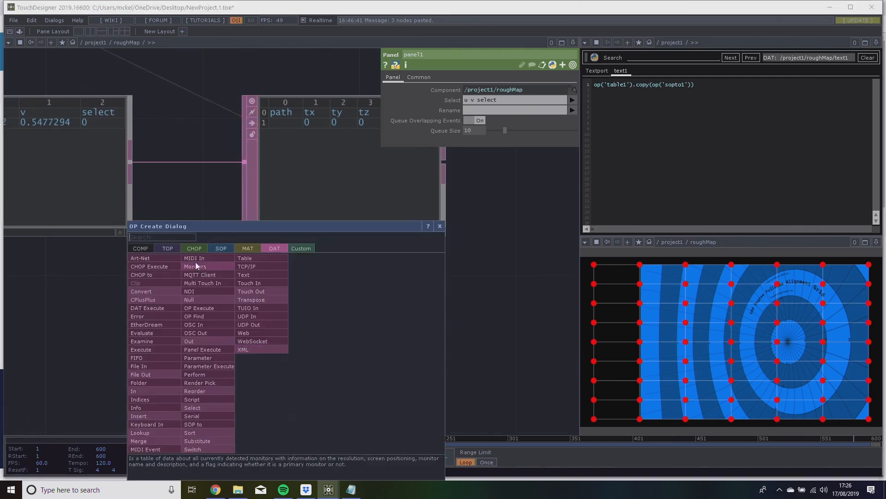
left_click(194, 248)
left_click(211, 280)
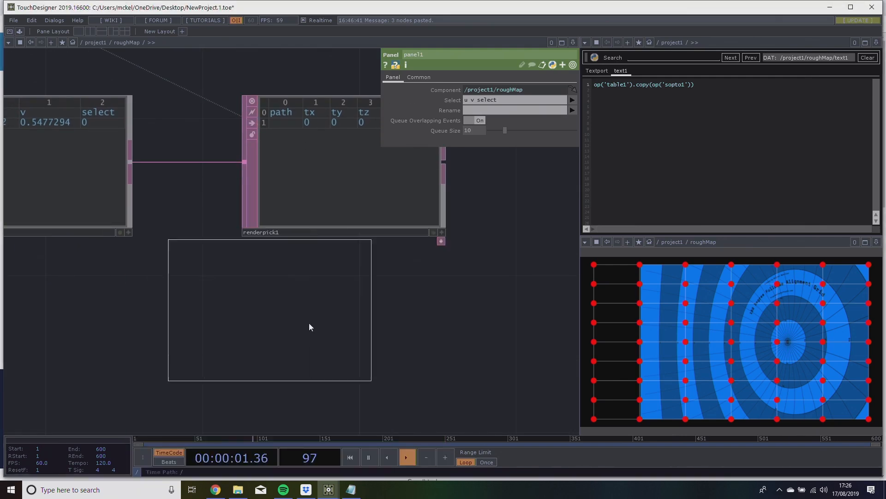
left_click(305, 323)
left_click_drag(322, 330, 360, 342)
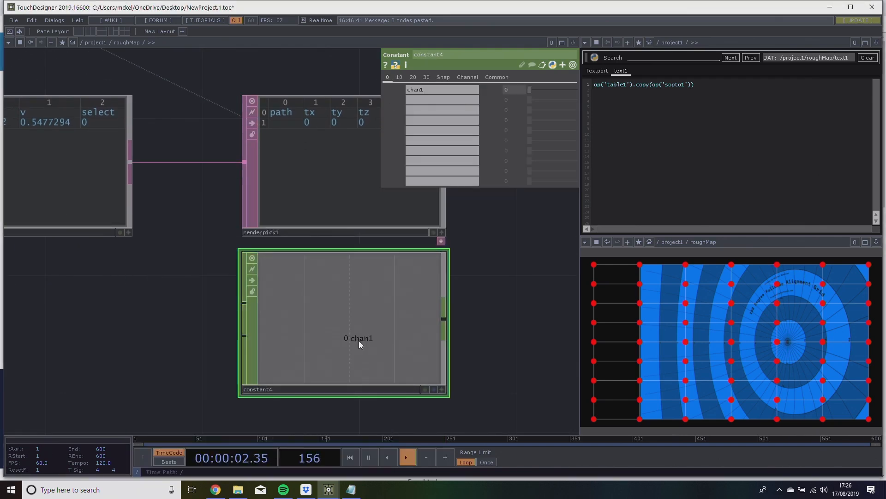
double_click(312, 390)
type("selection")
key("Return")
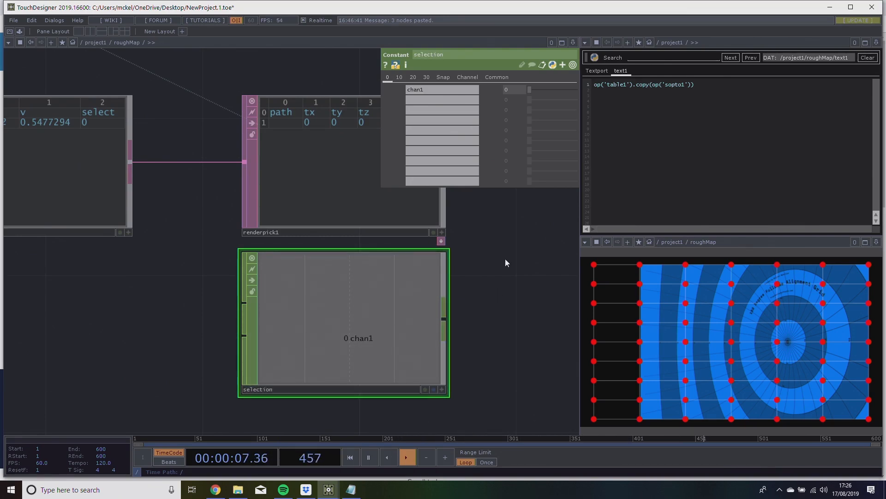
Name the first channel of the selection Constant CHOP instance.
left_click(447, 90)
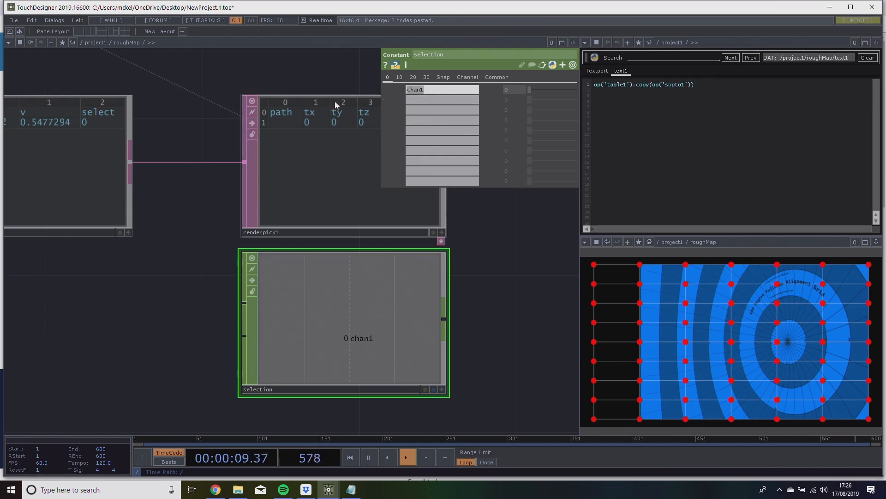
key("a")
key("c")
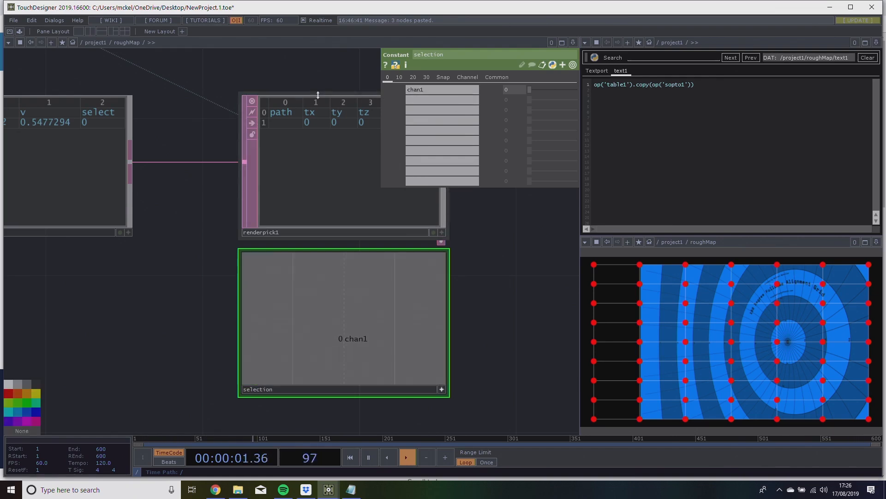
left_click(420, 89)
type("instance")
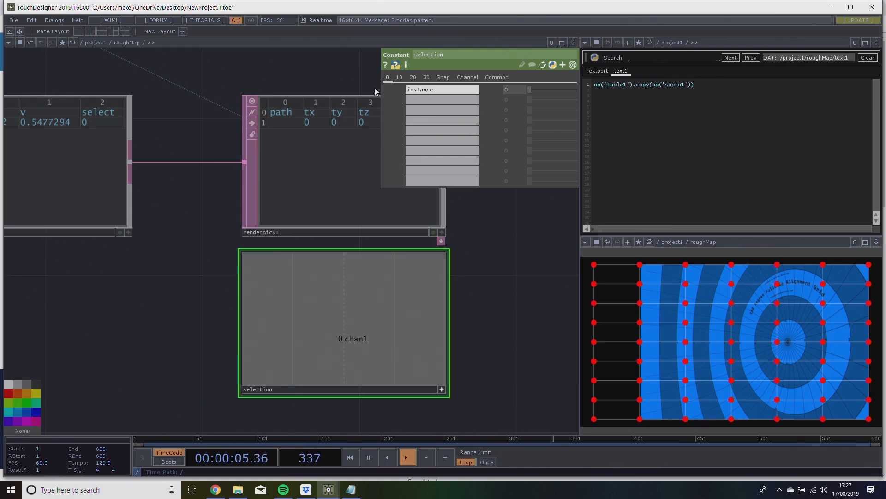
Move the selection node further down below renderpick1.
left_click_drag(490, 270, 340, 209)
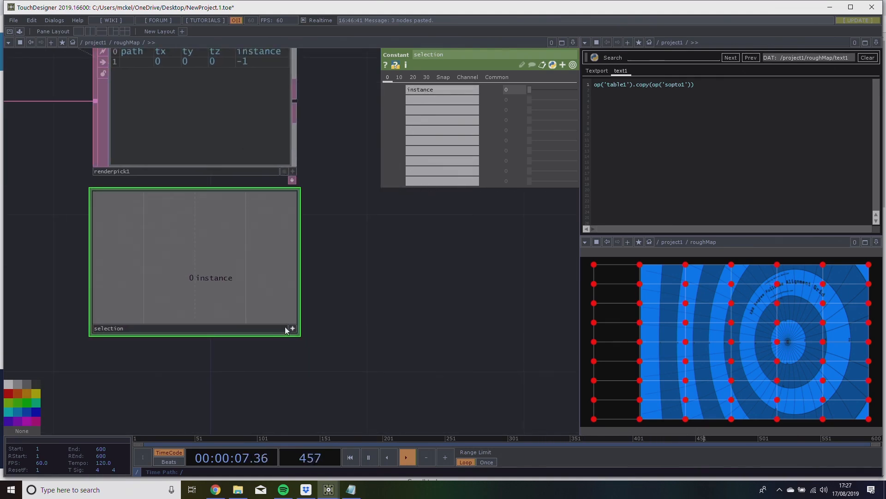
left_click_drag(217, 289, 217, 328)
left_click_drag(401, 291, 467, 300)
middle_click_drag(454, 234, 470, 250)
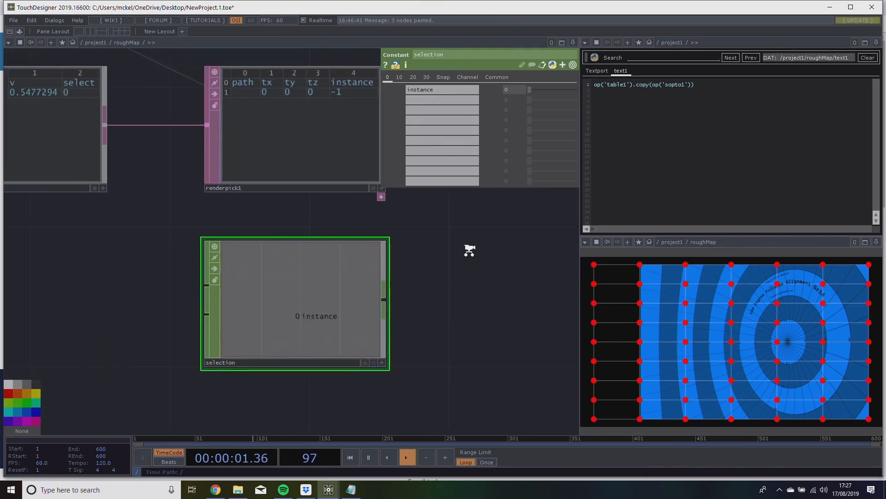
scroll(469, 251, "down", 5)
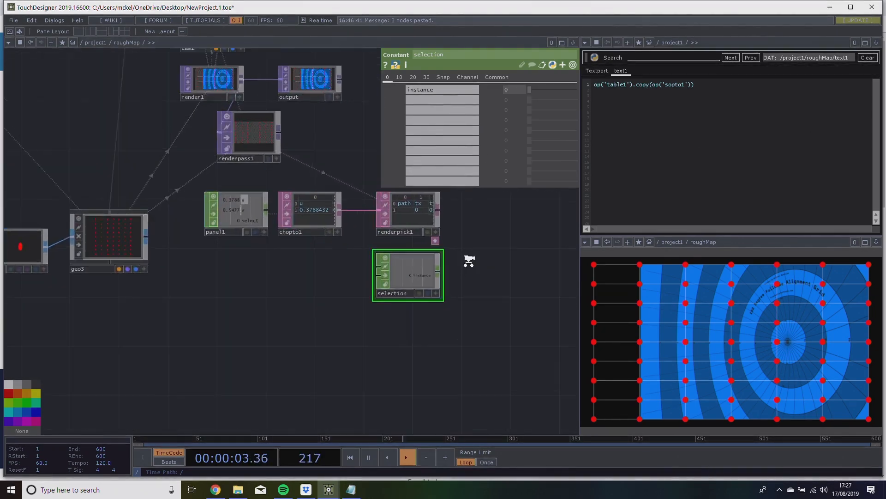
Set panel1's Select parameter to rollu rollv in place of the existing channel names.
scroll(469, 261, "up", 4)
mouse_move(116, 168)
left_mouse_down()
mouse_move(116, 287)
mouse_move(110, 167)
left_mouse_up()
left_click_drag(150, 304, 198, 308)
scroll(251, 321, "down", 3)
scroll(251, 322, "up", 3)
left_click_drag(293, 331, 221, 341)
left_click_drag(164, 313, 200, 315)
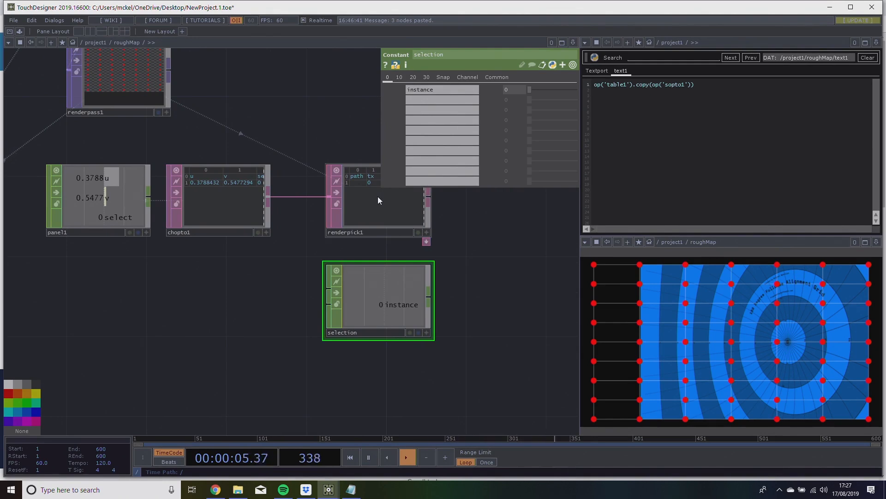
left_click_drag(175, 314, 258, 309)
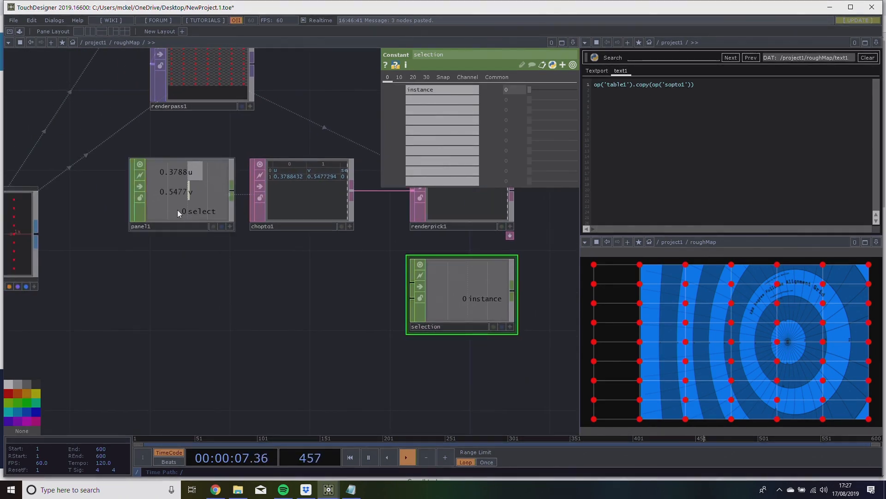
left_click(177, 211)
left_click_drag(246, 270, 205, 277)
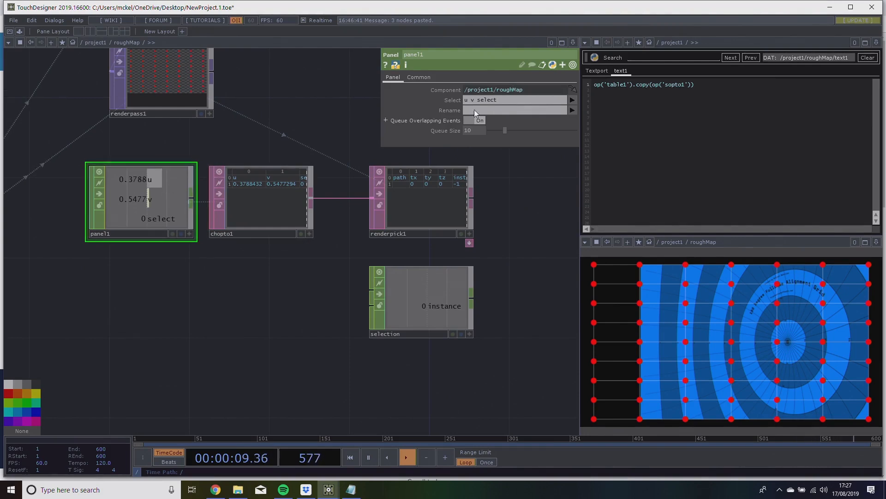
left_click(489, 101)
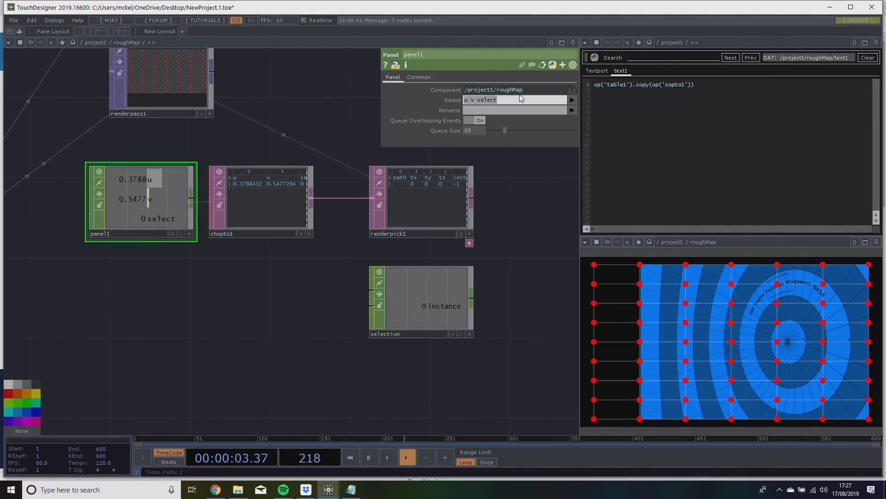
type("rollu rollv")
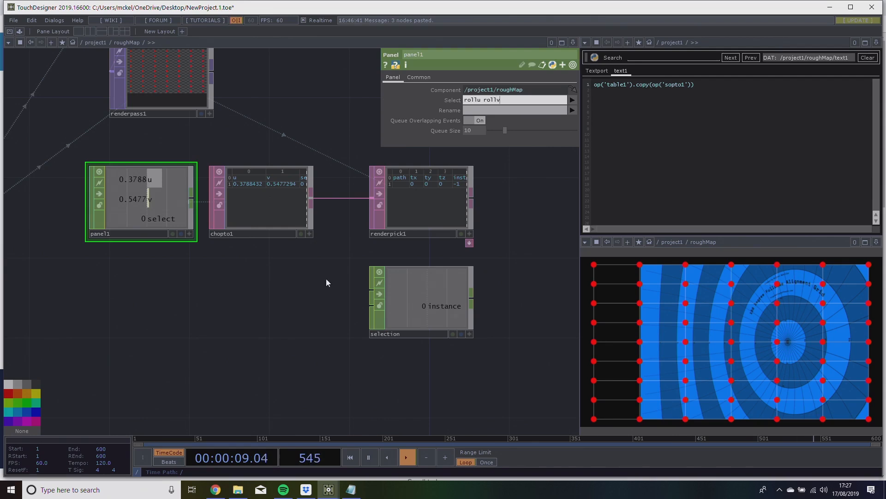
key("Return")
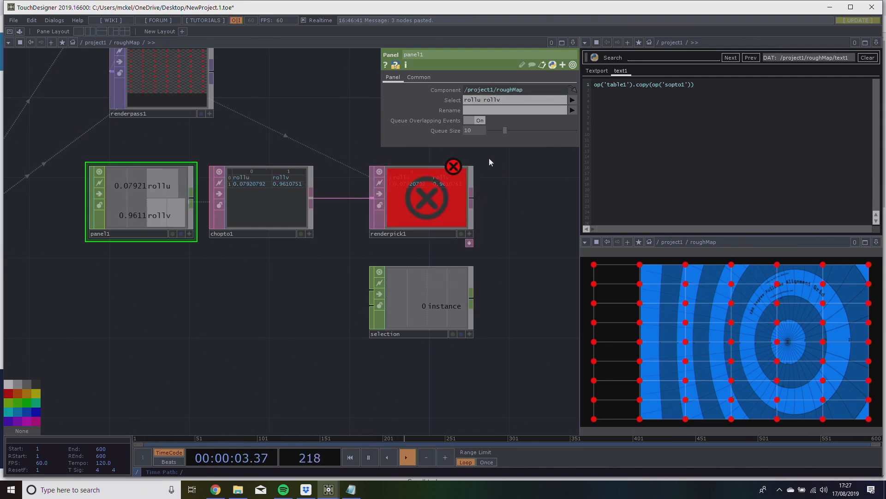
Rename panel1's output channels to u v.
left_click_drag(211, 157, 227, 165)
left_click(506, 110)
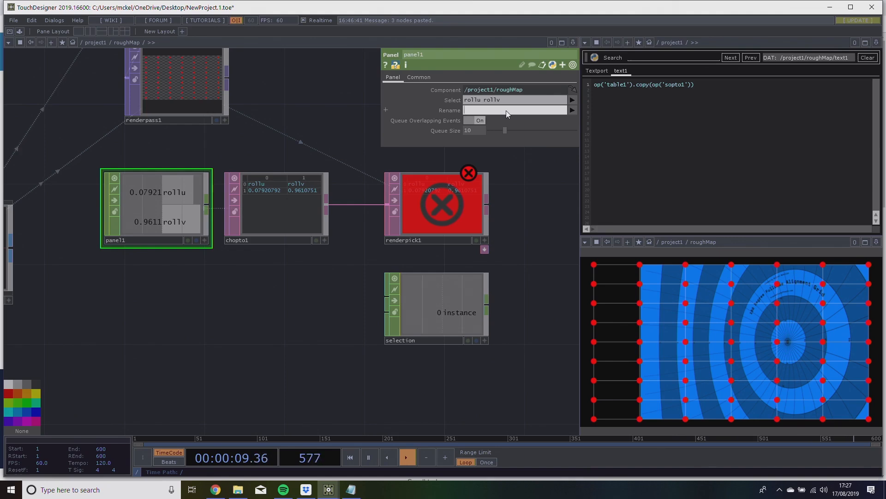
type("u v")
key("Return")
left_click_drag(265, 136, 258, 148)
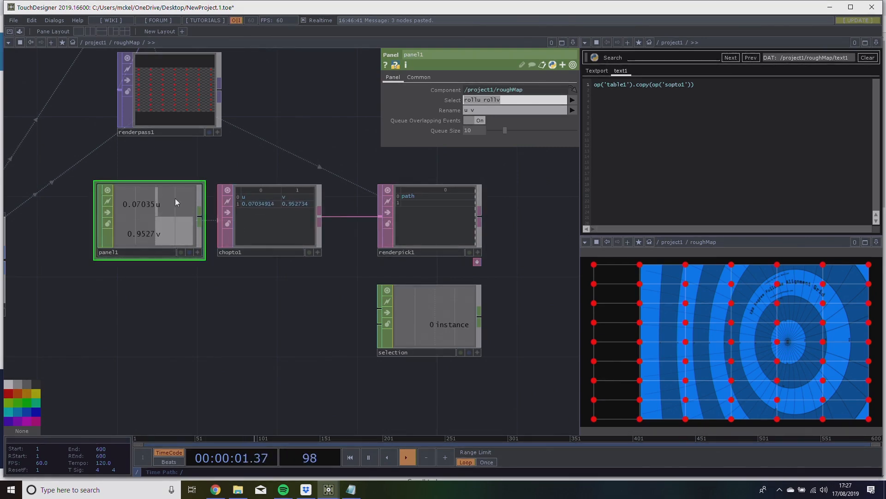
Move renderpick1 and selection together to the right, making room after chopto1.
left_click_drag(226, 287, 246, 307)
scroll(164, 290, "down", 5)
scroll(164, 290, "up", 5)
left_click_drag(352, 288, 290, 290)
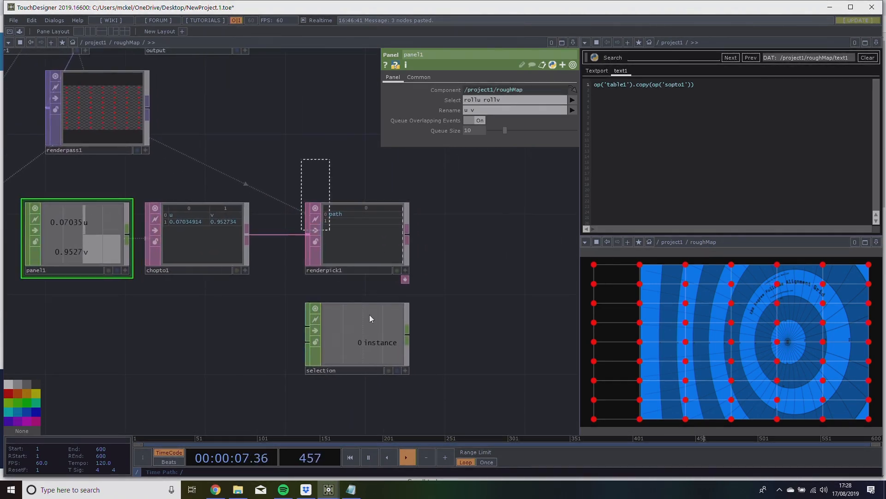
right_click_drag(338, 250, 413, 339)
left_click_drag(355, 328, 495, 328)
left_click_drag(291, 346, 240, 343)
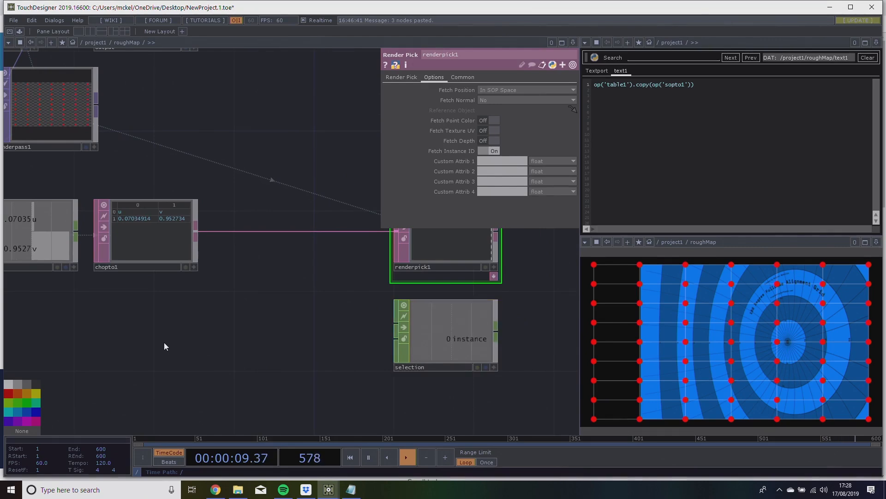
Create a Table DAT below chopto1.
key("Tab")
left_click(157, 238)
left_click(137, 248)
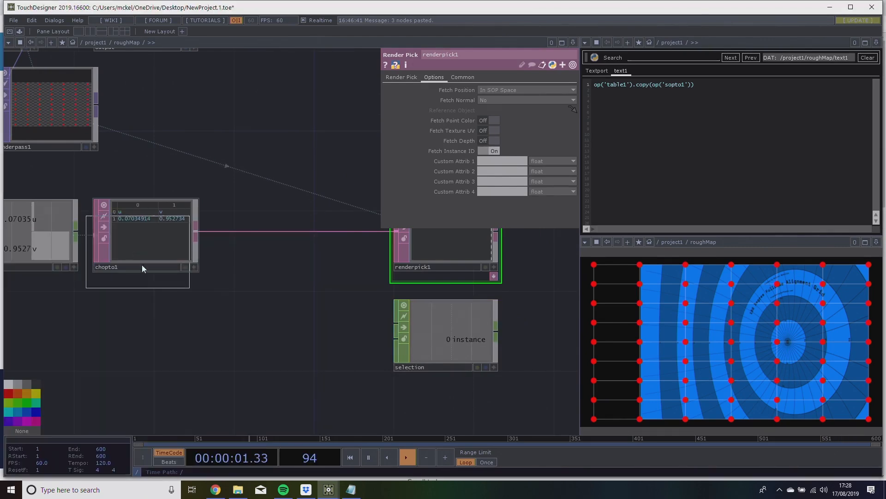
left_click(153, 328)
Add a second row to table2, enter select in row 0 and 1 in row 1, and deactivate its viewer.
left_click(193, 367)
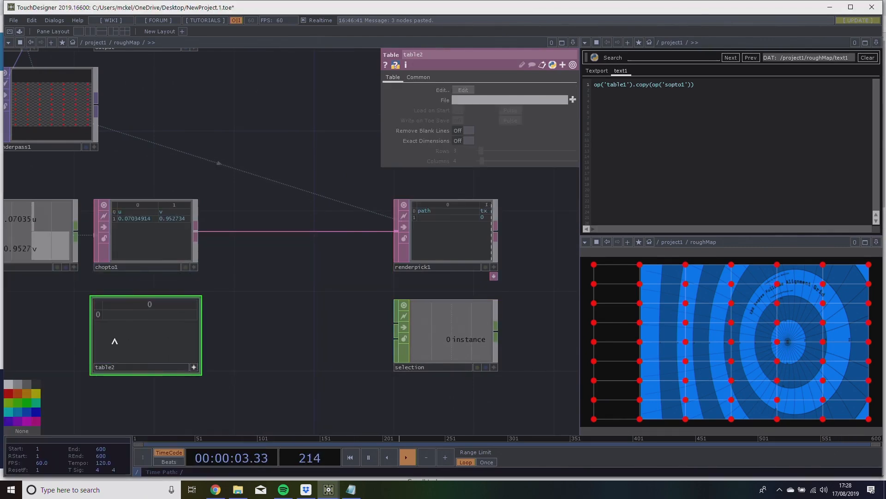
right_click(179, 353)
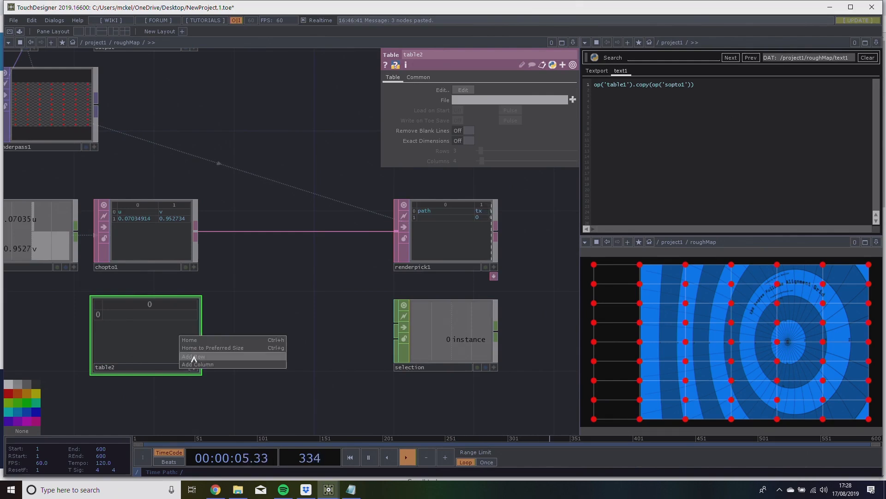
left_click(194, 357)
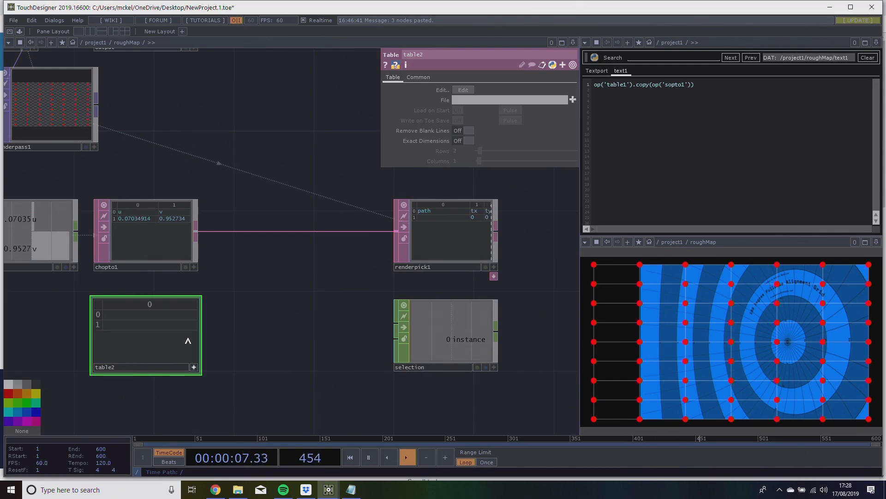
left_click(150, 315)
type("select")
key("Return")
type("1")
key("Return")
left_click(244, 348)
scroll(250, 240, "up", 4)
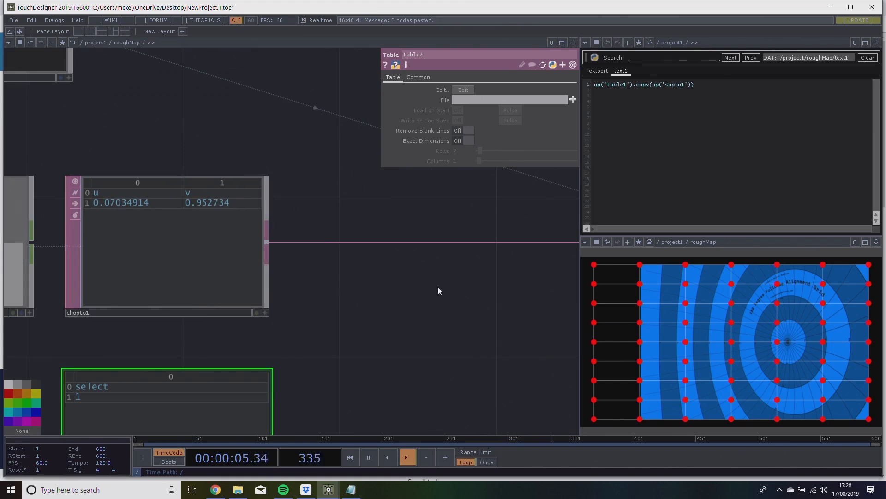
scroll(416, 291, "down", 4)
left_click_drag(336, 307, 308, 308)
left_click(221, 382)
left_click_drag(258, 341, 298, 332)
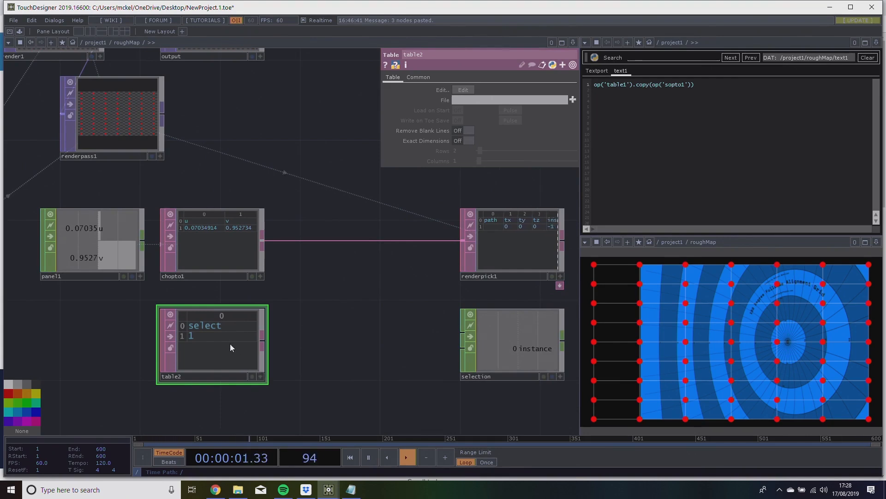
left_click_drag(305, 323, 255, 323)
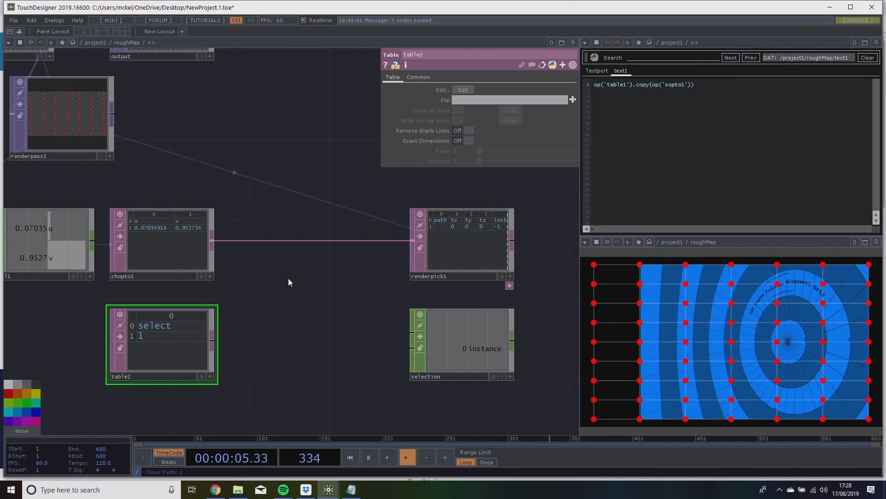
key("Tab")
left_click(250, 200)
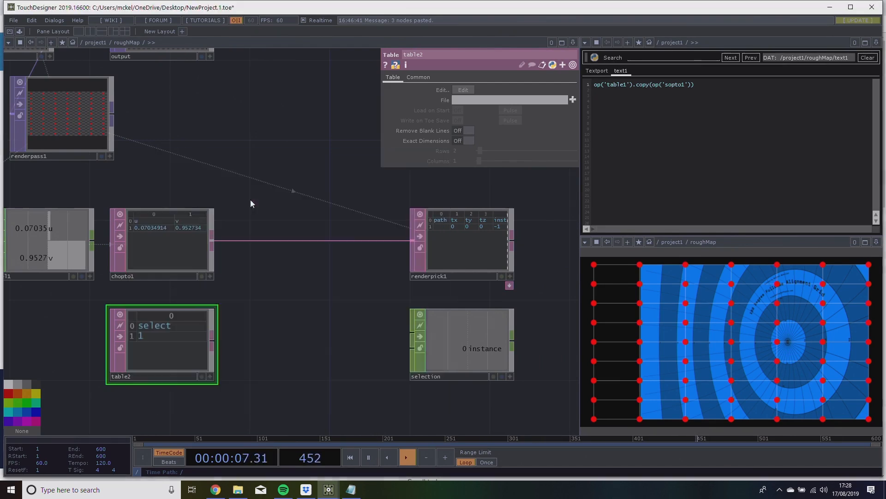
left_click(240, 187)
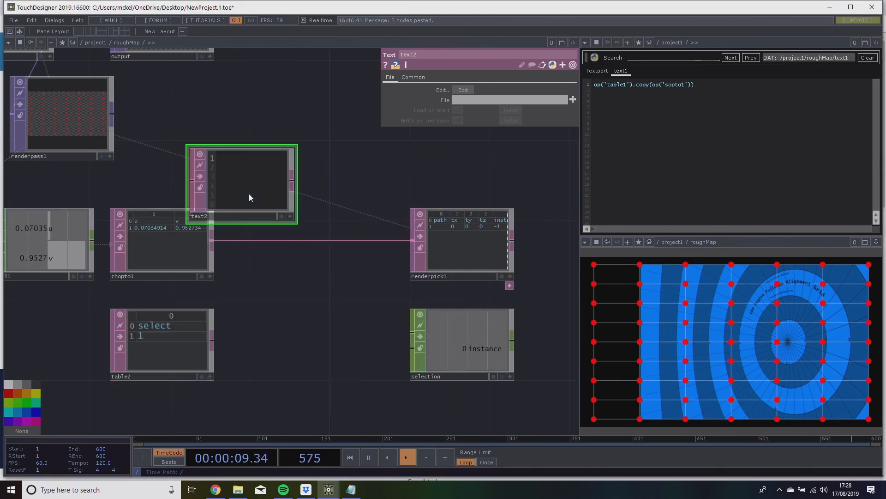
key("Delete")
Create a Merge DAT between chopto1 and renderpick1, wiring table2 and chopto1 into its input.
key("Tab")
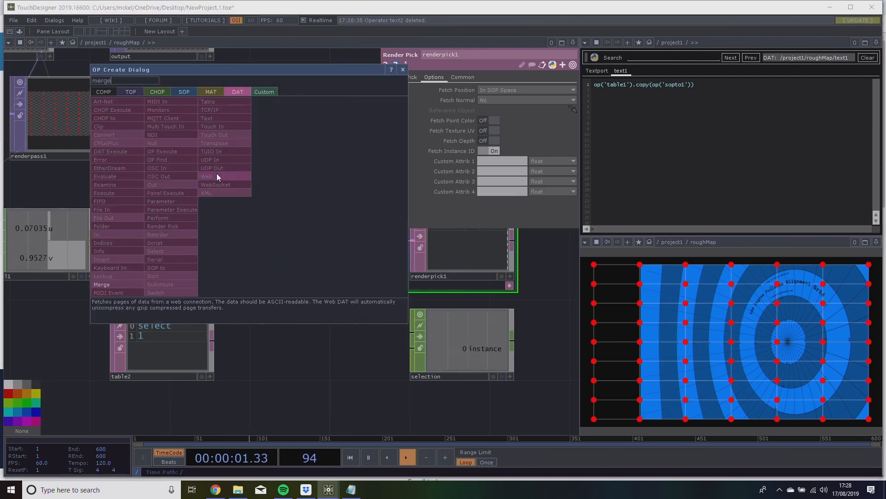
key("Escape")
left_click(316, 294)
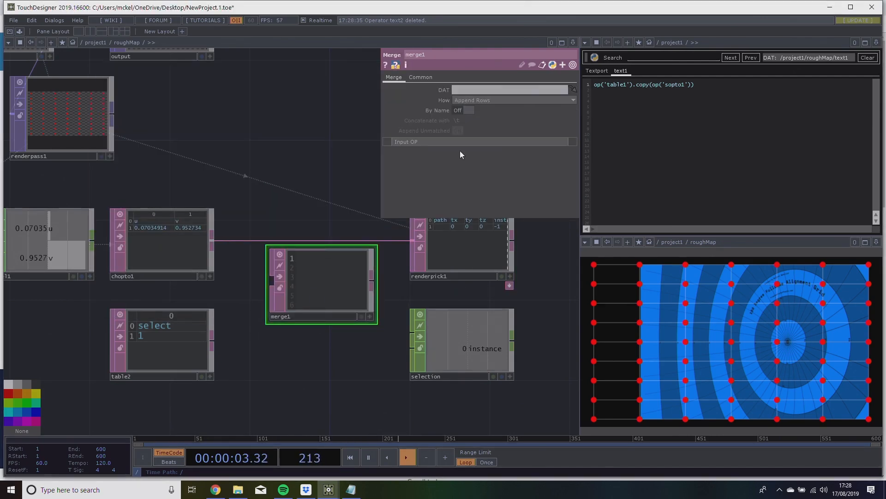
left_click_drag(212, 344, 270, 284)
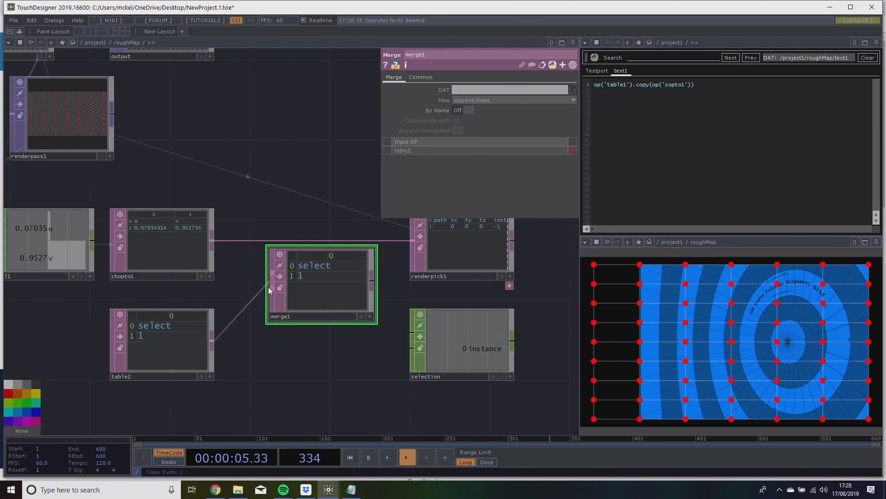
left_click_drag(213, 242, 273, 280)
left_click_drag(354, 288, 334, 309)
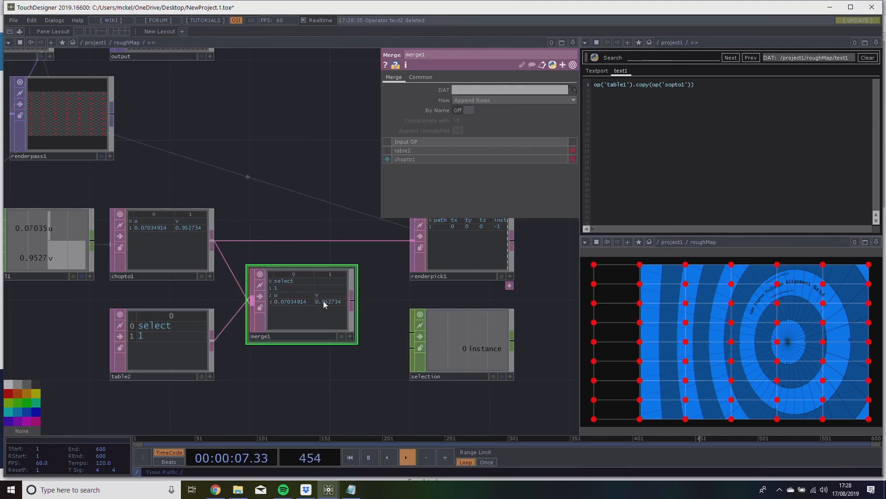
Set merge1 to Append Columns and wire it into renderpick1 in place of chopto1.
left_click(512, 103)
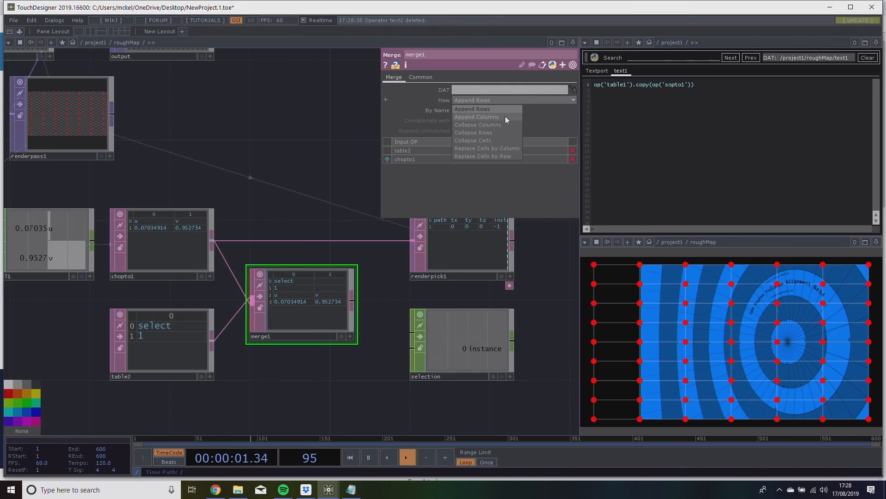
left_click(505, 116)
scroll(294, 314, "up", 5)
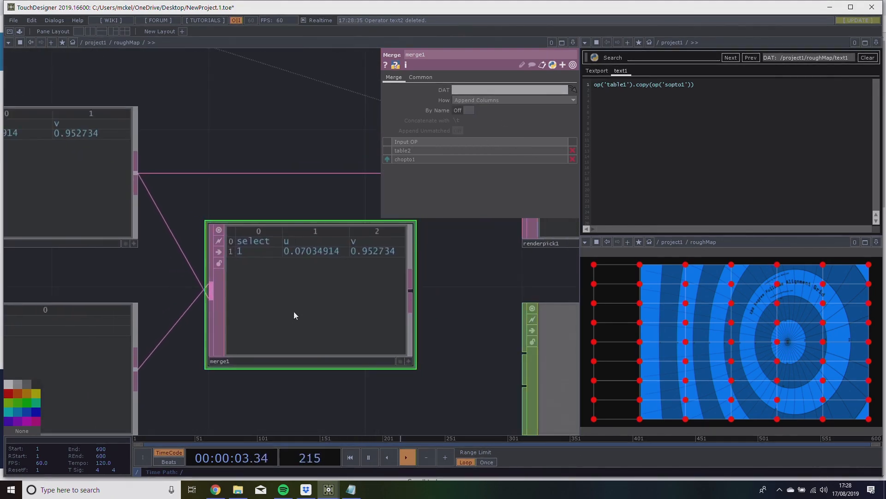
scroll(293, 311, "down", 3)
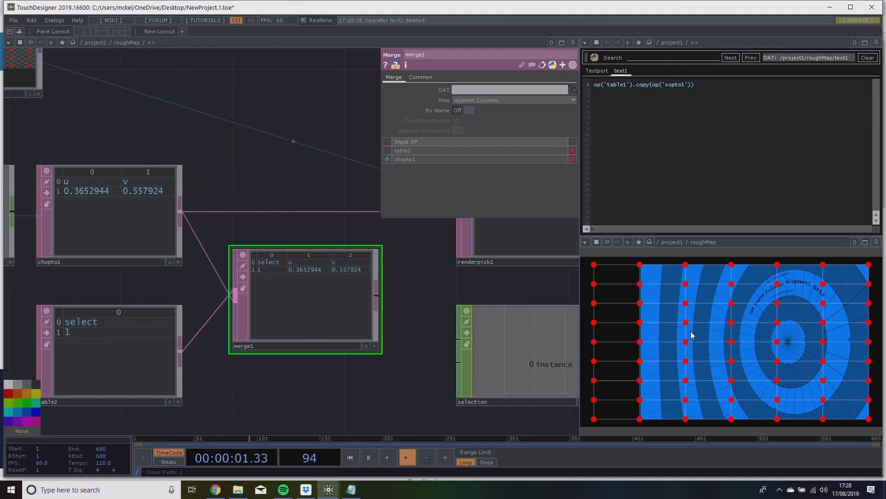
left_click_drag(399, 296, 345, 258)
left_click_drag(202, 355, 201, 271)
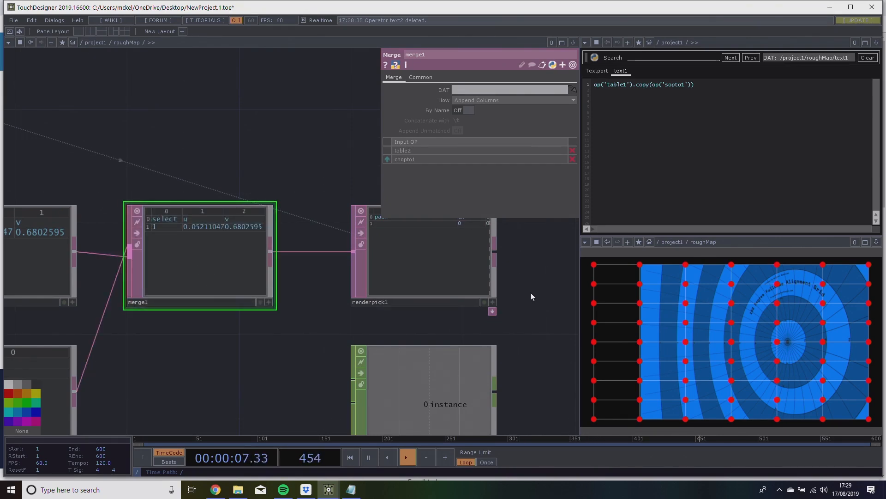
Examine the path and position data renderpick1 returns for different circle handles in the roughMap panel.
left_click_drag(534, 294, 392, 335)
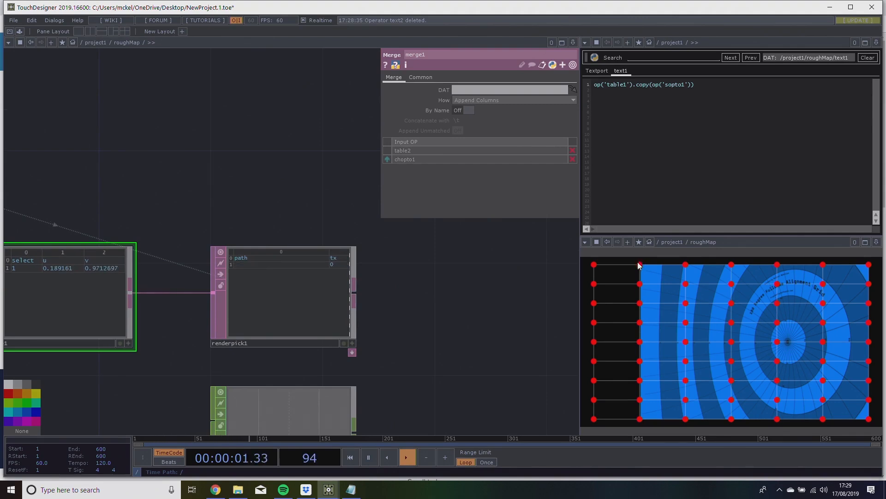
scroll(240, 303, "up", 5)
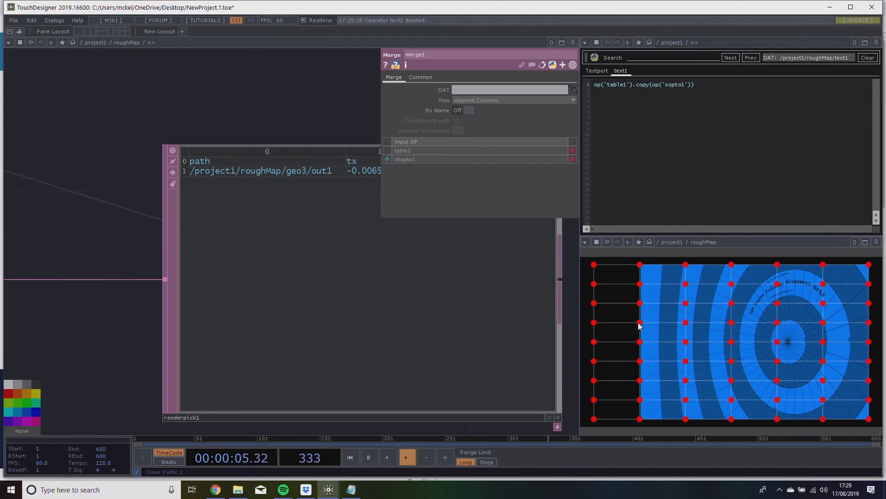
left_click_drag(281, 115, 173, 125)
scroll(173, 125, "down", 4)
left_click_drag(210, 259, 503, 219)
scroll(415, 263, "down", 2)
mouse_move(352, 282)
left_mouse_down()
mouse_move(438, 265)
mouse_move(351, 315)
left_mouse_up()
scroll(406, 302, "down", 3)
scroll(425, 299, "up", 2)
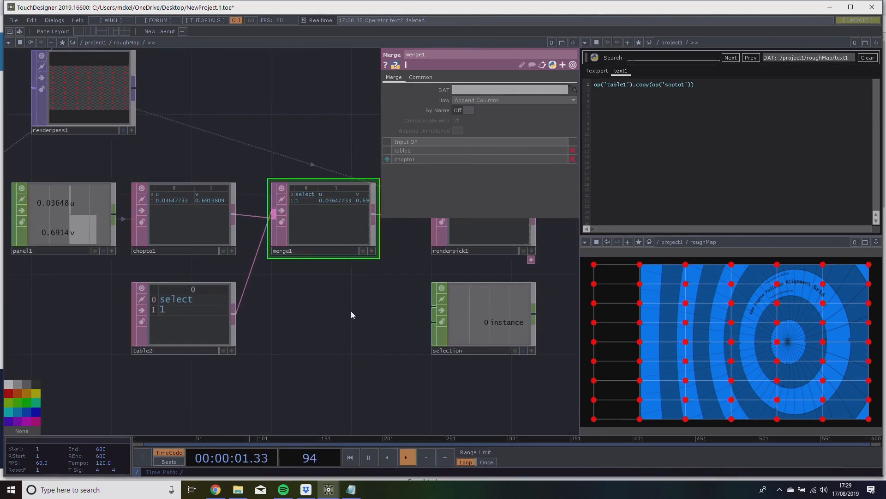
Review table2's select entry and merge1's Append Columns setting.
left_click(185, 322)
left_click(232, 351)
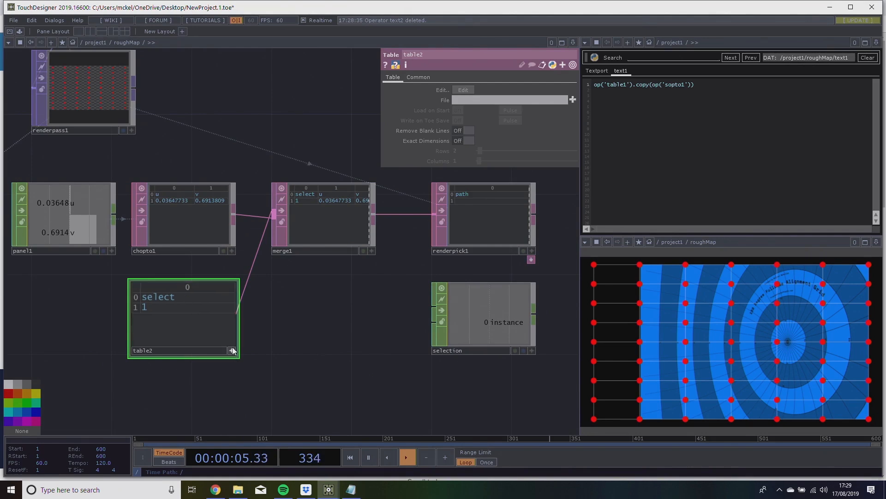
right_click(199, 322)
left_click(154, 334)
left_click(231, 350)
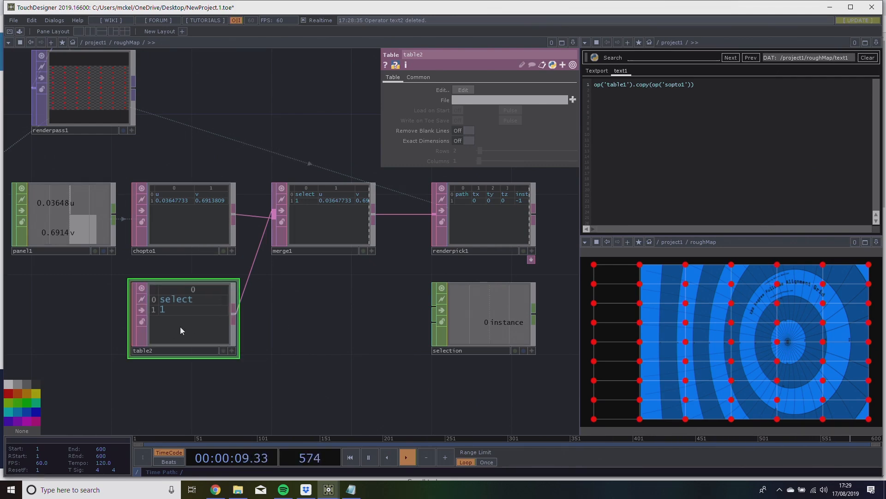
left_click_drag(296, 272, 183, 299)
left_click(212, 240)
left_click_drag(214, 204, 303, 191)
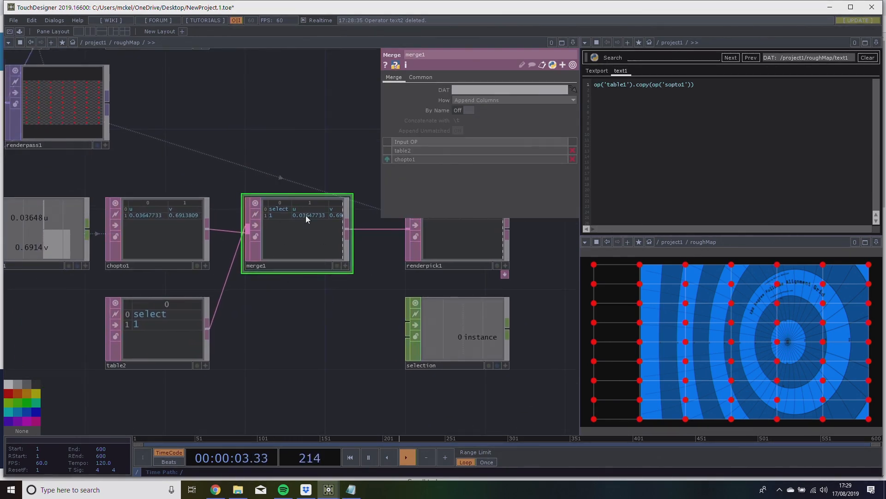
left_click(514, 98)
left_click(499, 114)
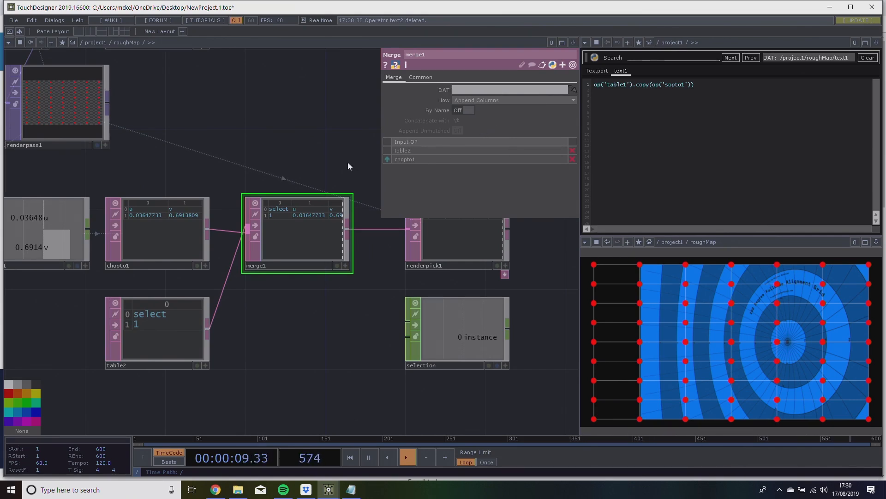
left_click_drag(279, 146, 197, 163)
scroll(270, 131, "down", 2)
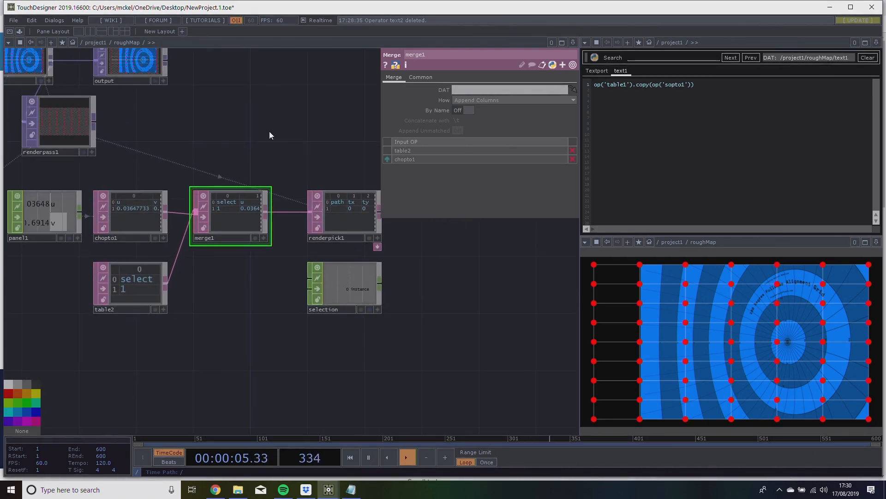
left_click_drag(293, 120, 313, 123)
left_click_drag(421, 309, 433, 293)
left_click_drag(231, 334, 235, 329)
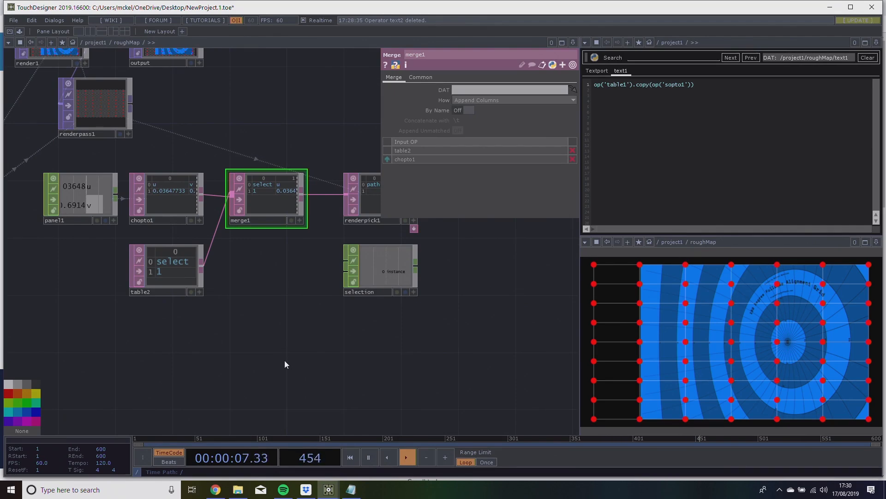
left_click_drag(285, 360, 277, 356)
left_click_drag(311, 325, 212, 354)
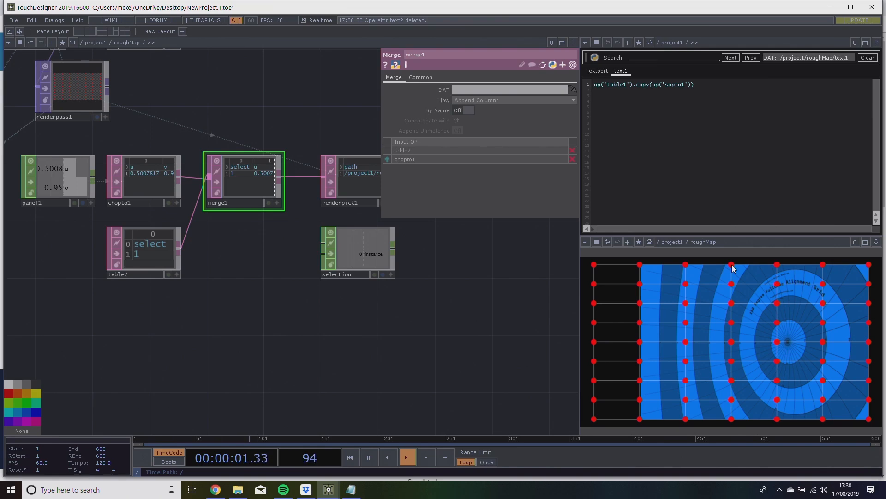
left_click_drag(374, 371, 397, 338)
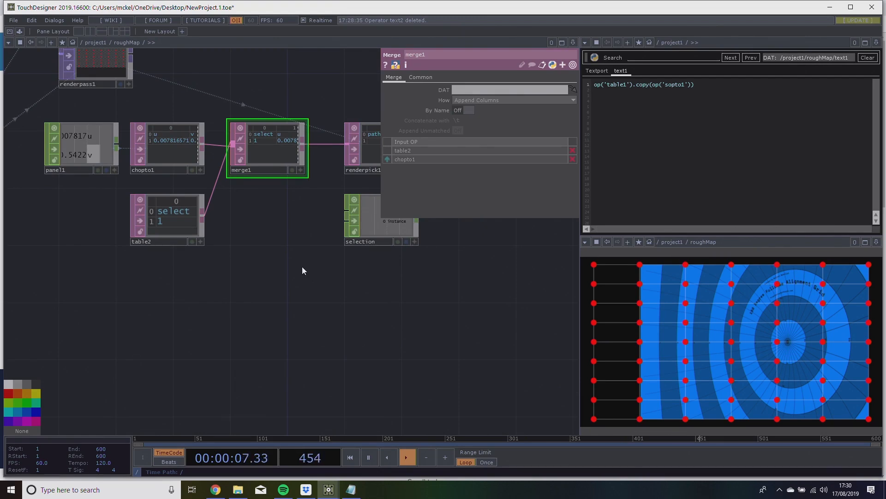
Create a Panel CHOP in the empty network area below table2.
left_click_drag(275, 285, 212, 287)
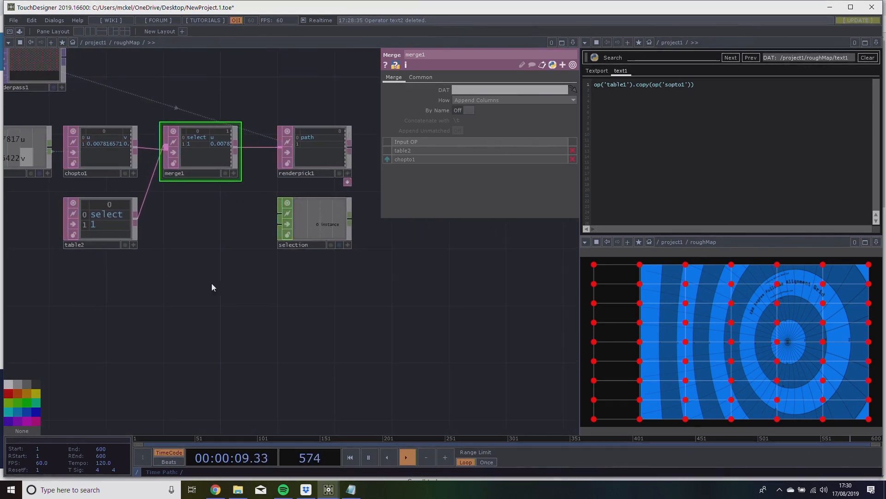
left_click_drag(263, 307, 174, 288)
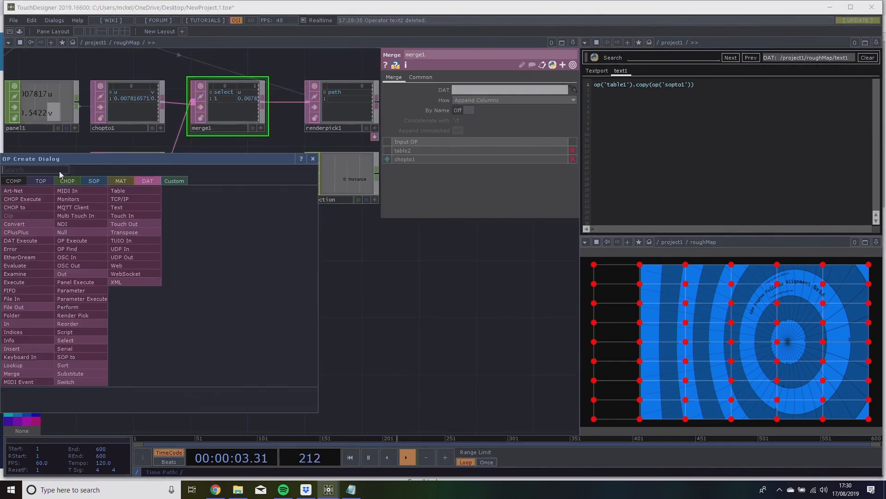
left_click(64, 180)
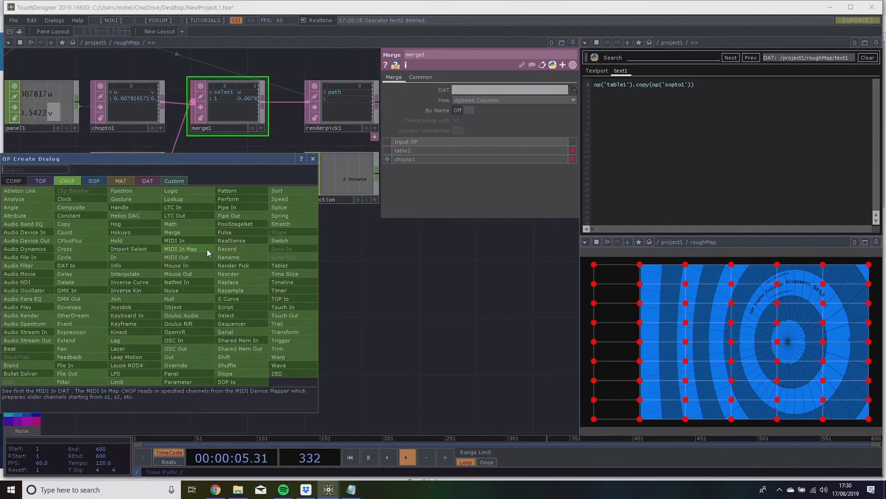
type("panel")
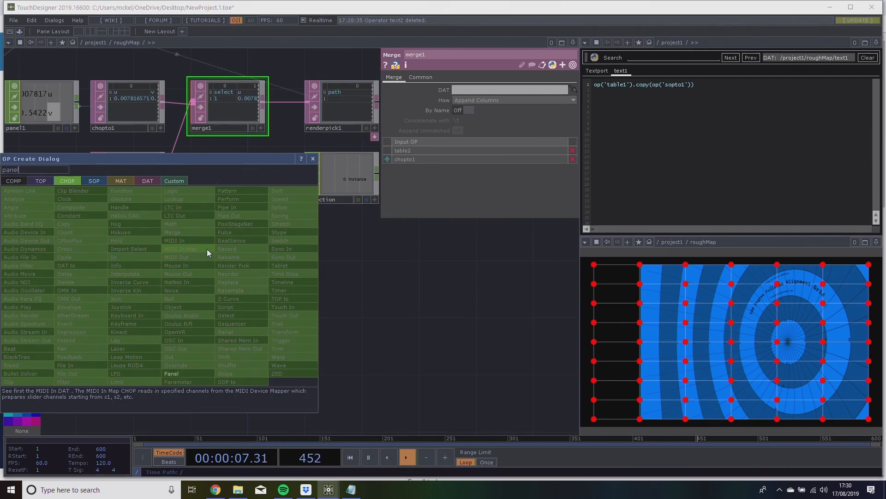
left_click(198, 371)
left_click(121, 293)
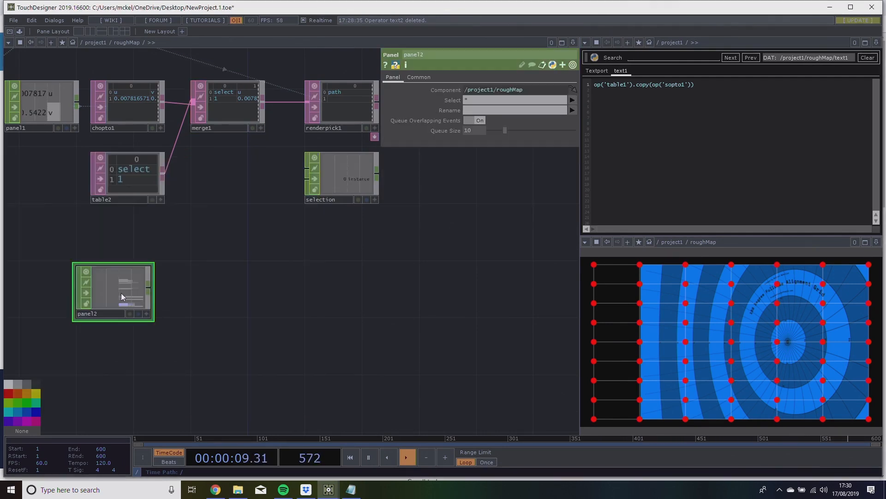
Limit panel2's selected channels to u v select.
left_click_drag(236, 285, 288, 289)
left_click(480, 100)
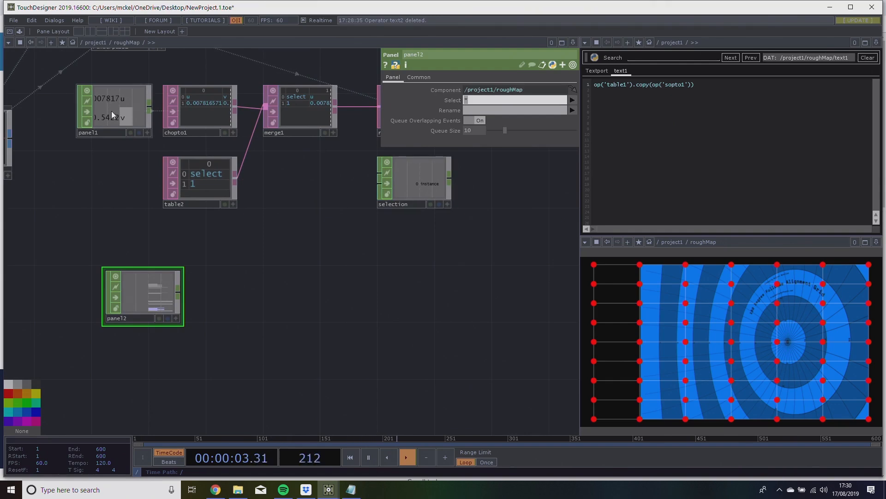
type("u")
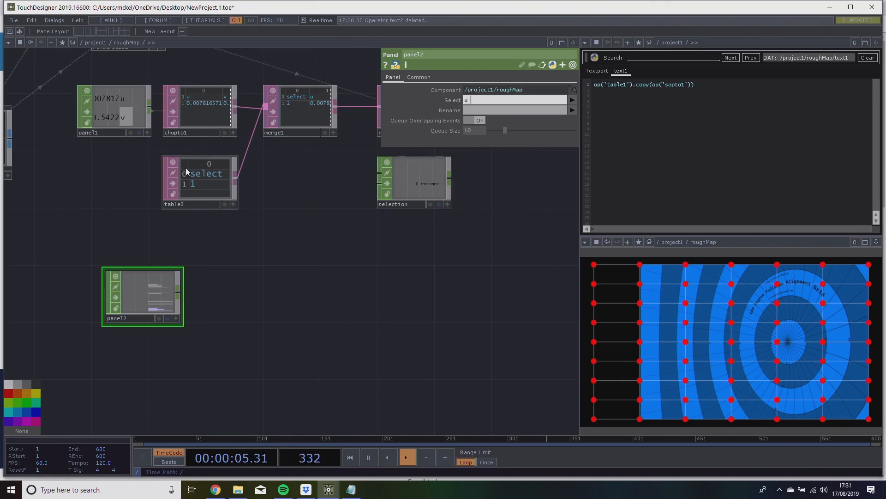
type(" v select")
key("Return")
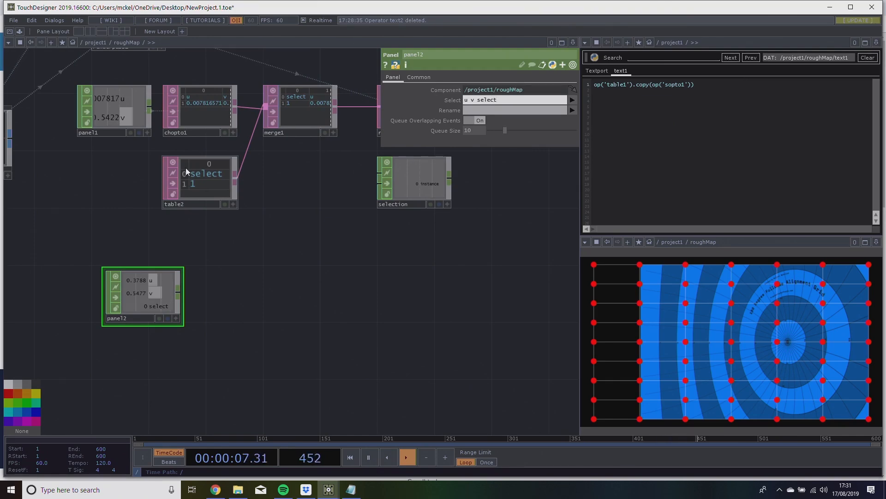
Test panel2's u, v and select channels by making a selection stroke between the handles in the roughMap panel.
scroll(200, 305, "up", 3)
scroll(416, 282, "down", 3)
left_click_drag(439, 271, 289, 273)
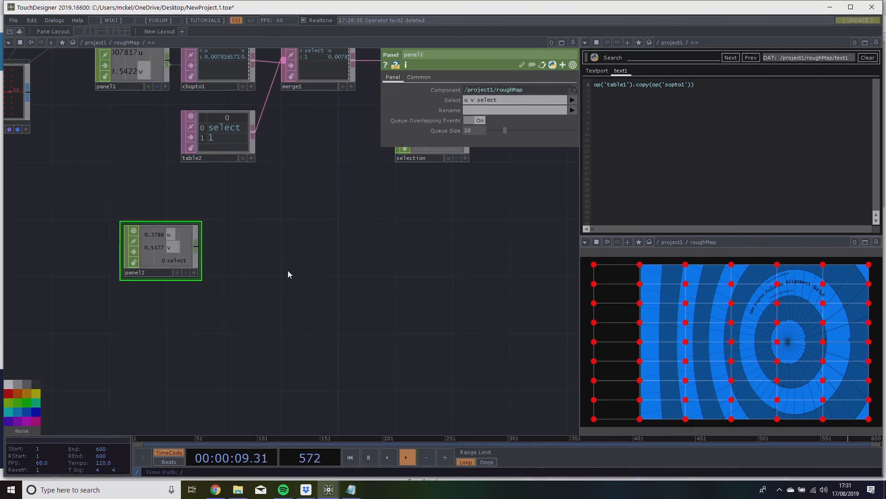
left_click_drag(163, 250, 148, 250)
left_click_drag(270, 212, 257, 248)
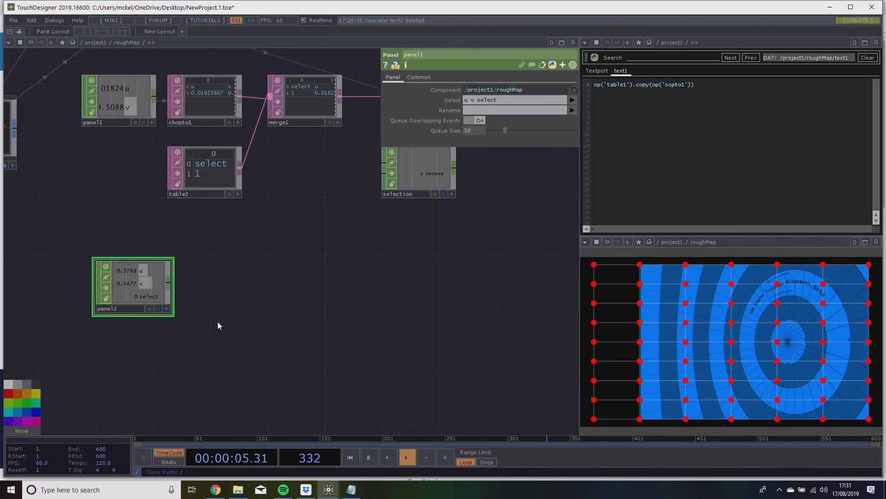
left_click_drag(748, 320, 694, 329)
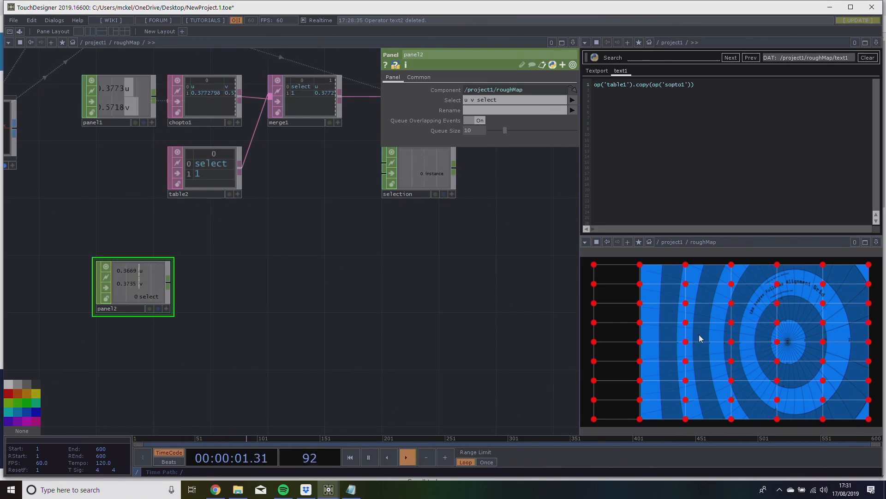
left_click_drag(281, 223, 225, 273)
right_click_drag(58, 103, 445, 248)
Create a CHOP Execute DAT beside panel2 and assign panel2 as its CHOP.
left_click_drag(178, 359, 199, 290)
left_click(104, 273)
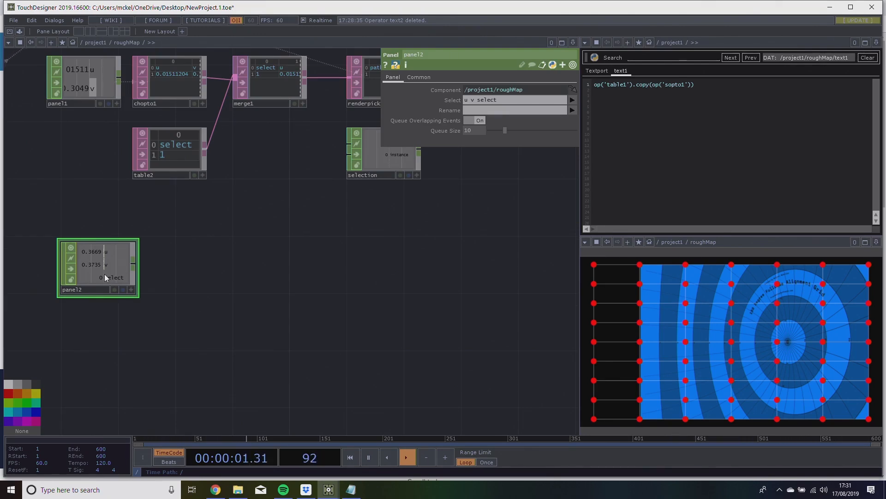
key("Tab")
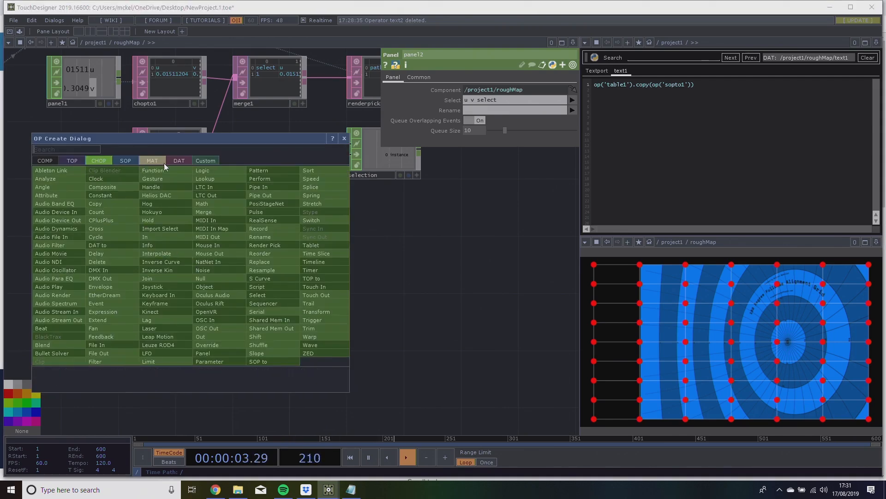
left_click(177, 162)
left_click(69, 179)
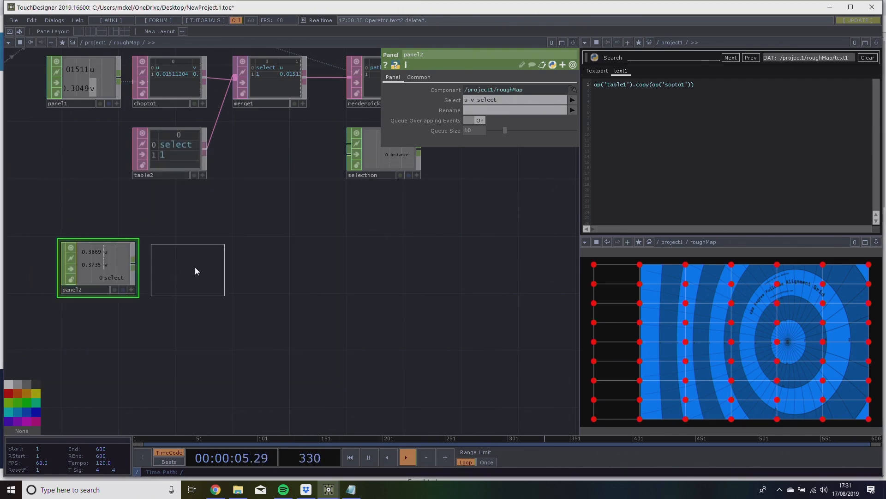
left_click(198, 268)
left_click_drag(110, 261, 199, 264)
Disable Value Change on chopexec1 and enable Off to On, While On and On to Off.
left_click_drag(275, 326, 341, 320)
middle_click_drag(92, 283, 165, 279)
left_click_drag(318, 343, 227, 396)
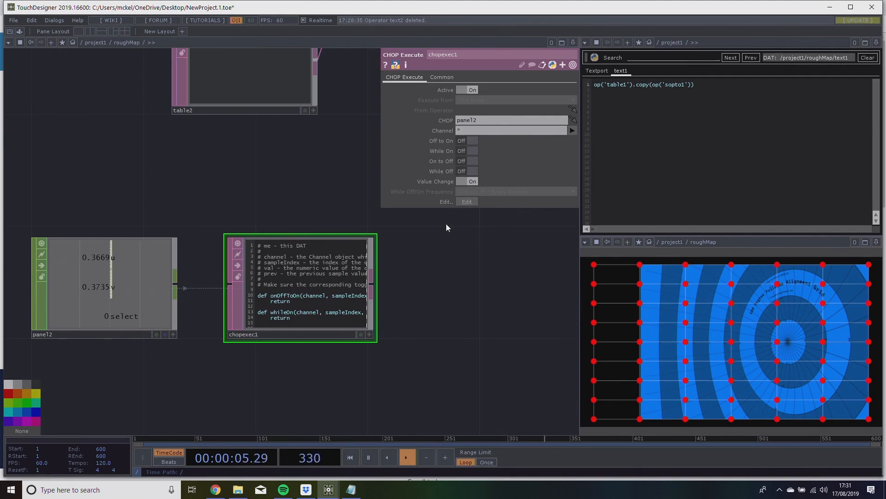
left_click(473, 181)
left_click(467, 140)
left_click(465, 152)
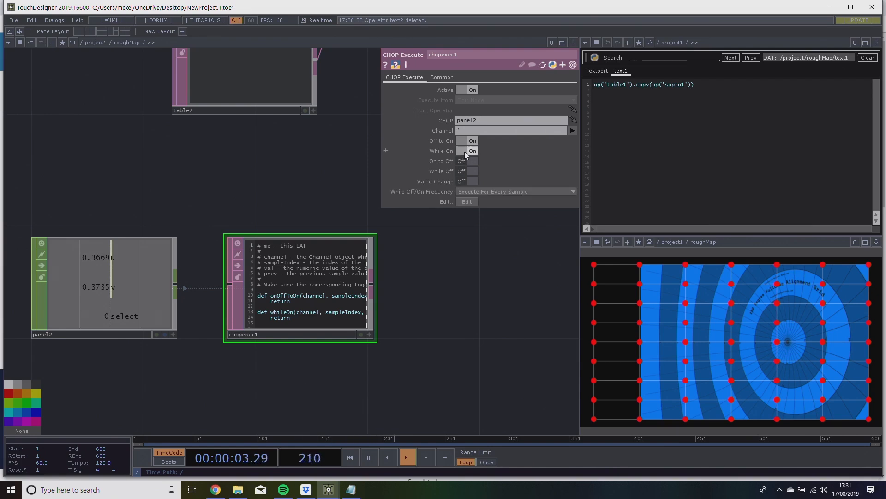
left_click(465, 161)
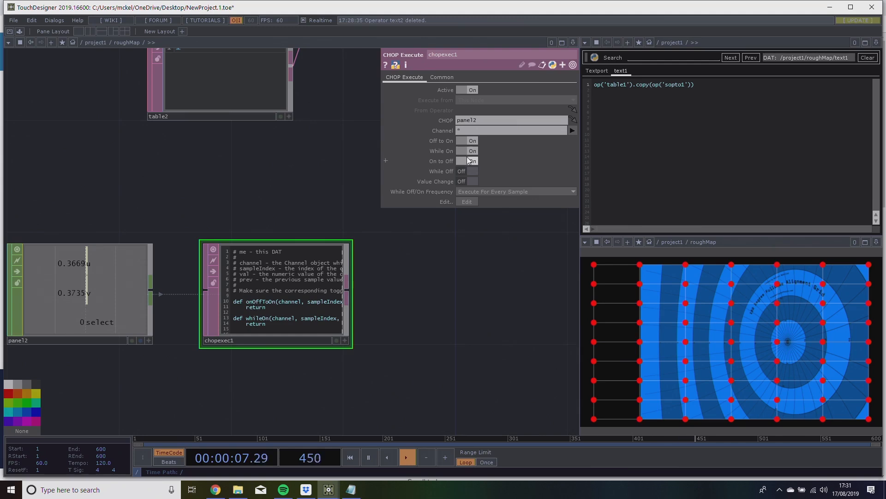
Restrict chopexec1 to panel2's select channel.
scroll(470, 271, "down", 4)
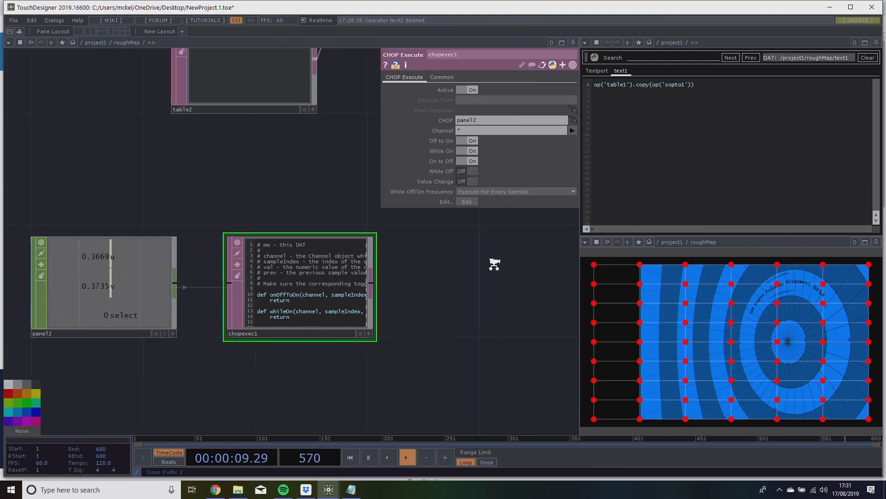
left_click_drag(463, 300, 417, 279)
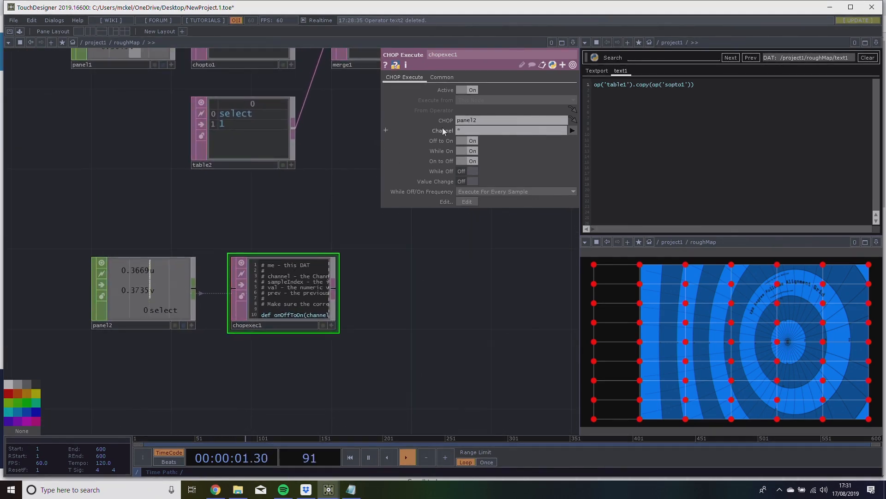
type("select")
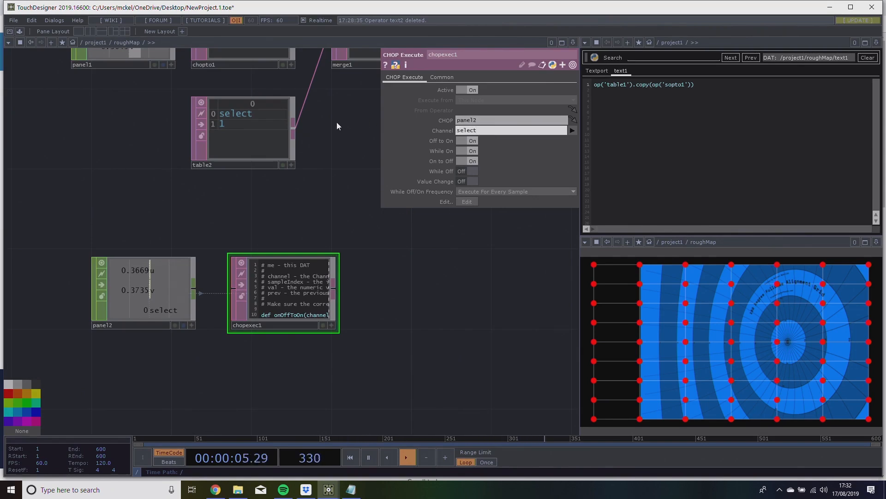
left_click(417, 303)
left_click_drag(246, 243, 275, 237)
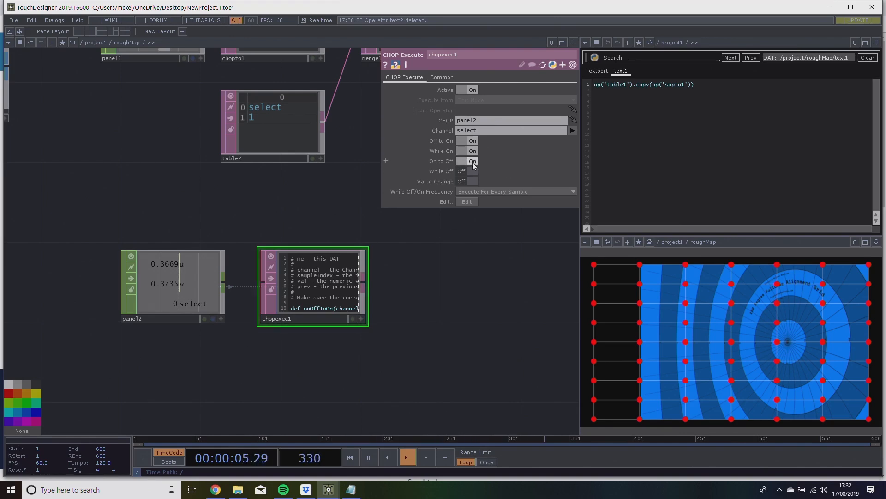
Open chopexec1's callback script in the text editor pane.
left_click_drag(499, 292, 282, 287)
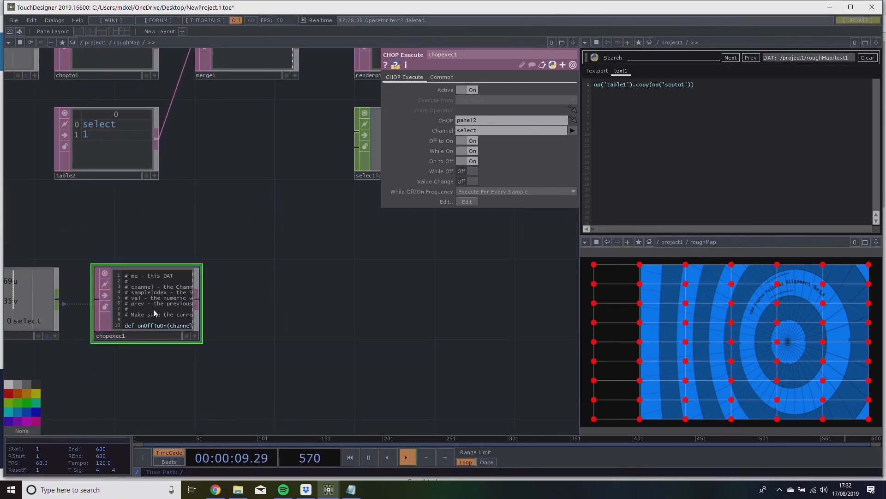
right_click(185, 321)
left_click(187, 320)
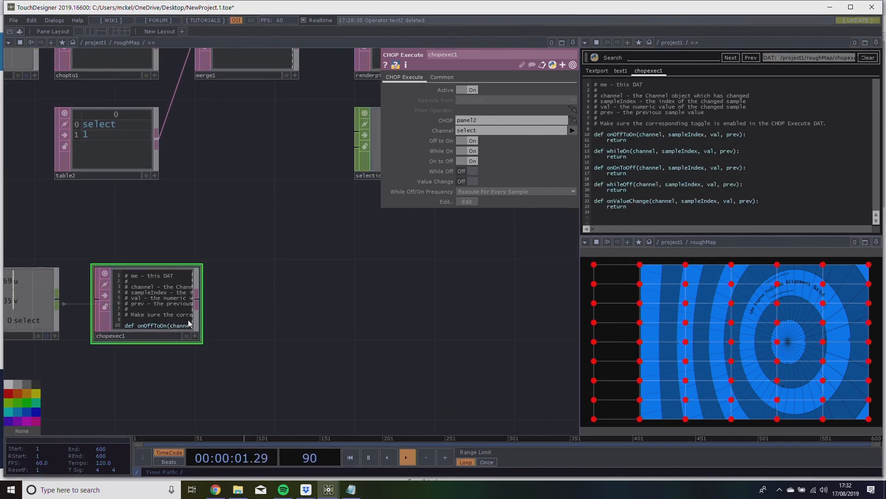
Examine the path from panel2 and chopexec1 to renderpick1's instance column and the selection CHOP.
left_click_drag(402, 259, 397, 295)
left_click_drag(438, 258, 385, 273)
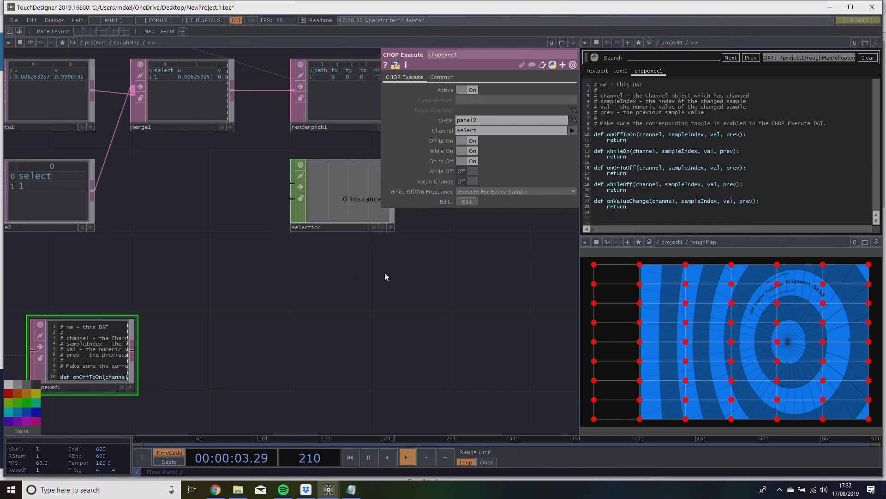
scroll(369, 281, "down", 5)
scroll(351, 302, "down", 2)
scroll(351, 302, "up", 1)
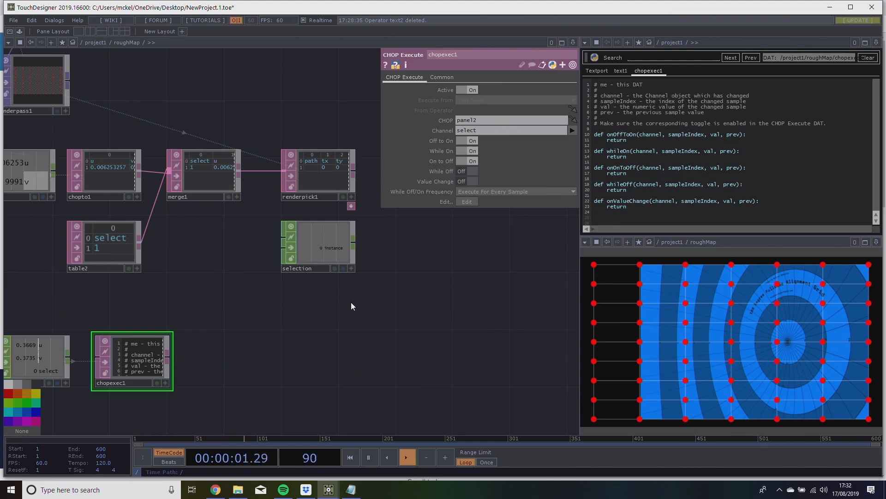
left_click_drag(332, 320, 382, 308)
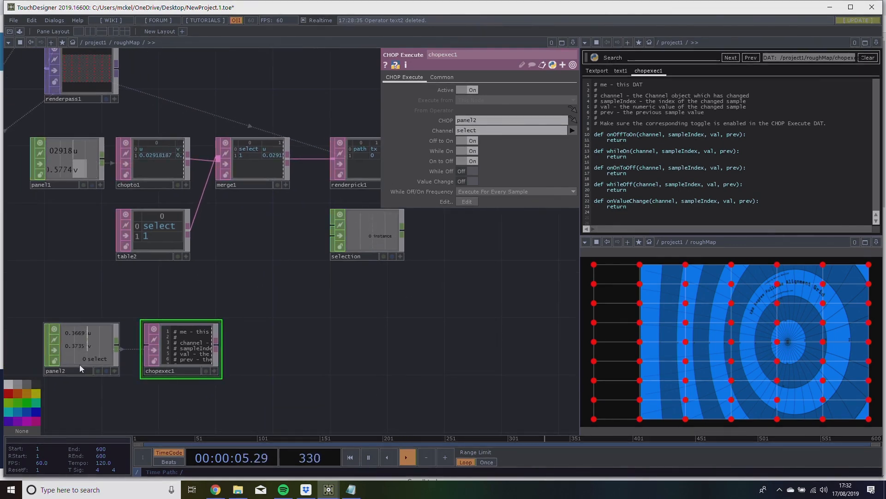
left_click_drag(343, 272, 229, 304)
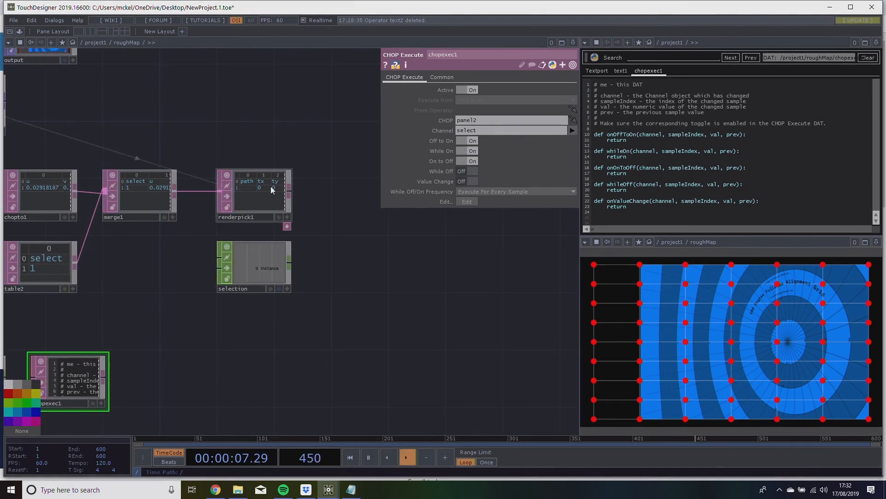
scroll(267, 187, "up", 3)
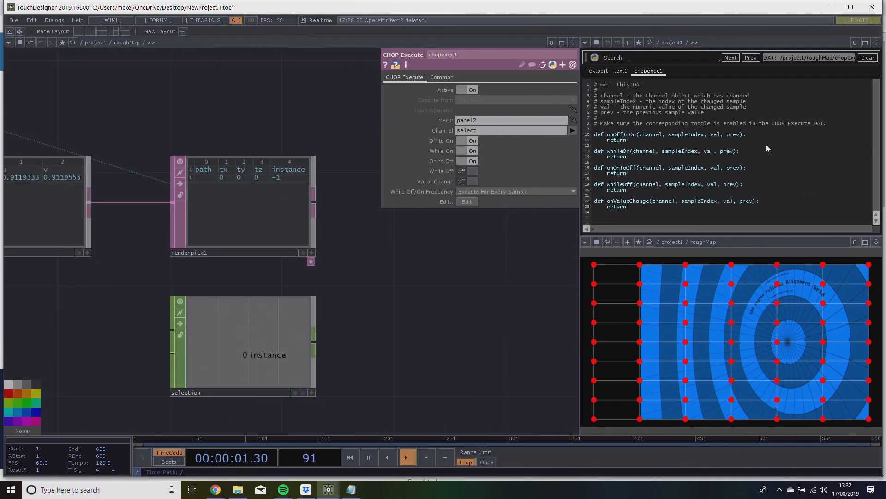
In chopexec1's onOffToOn callback, add the line op('selection').par.value0 = op('renderpick1')[1,'instance'] above return.
key("Return")
key("Return")
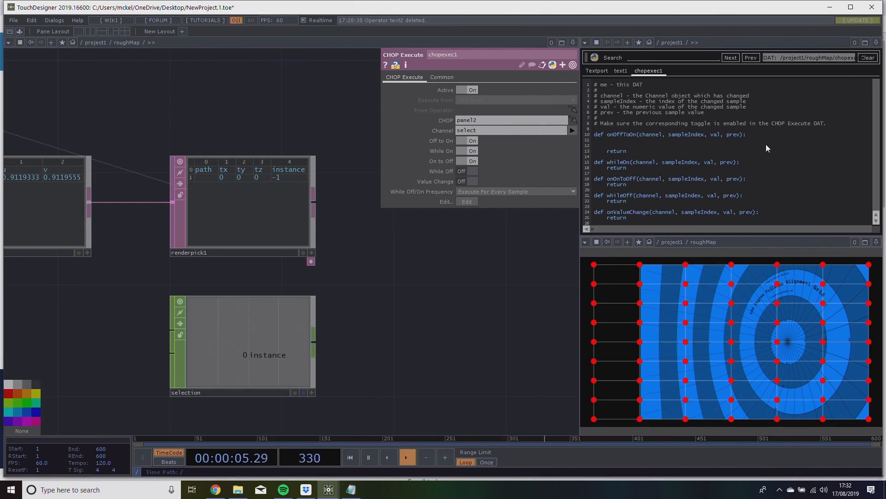
type("op('selection').par.value0 =")
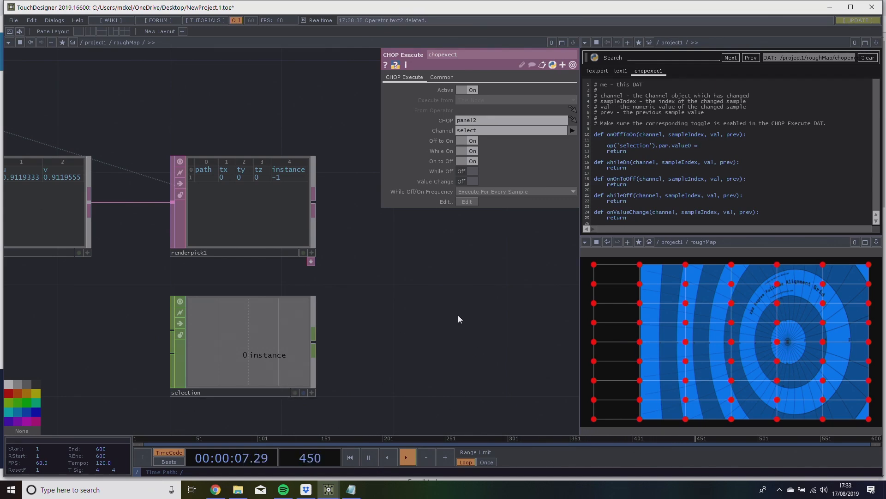
type("op('renderpick1')[1,'instance']")
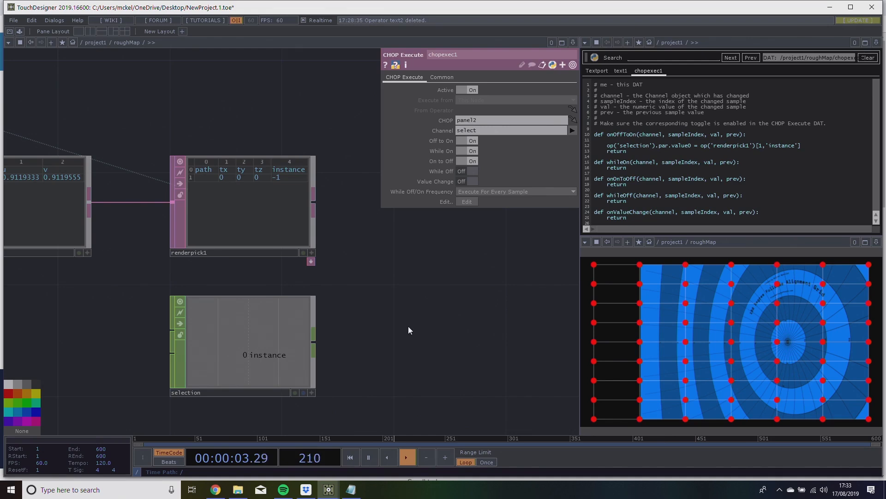
Test the callback by selecting handles and empty areas in the roughMap panel while watching renderpick1's instance column.
left_click(686, 303)
left_click(686, 303)
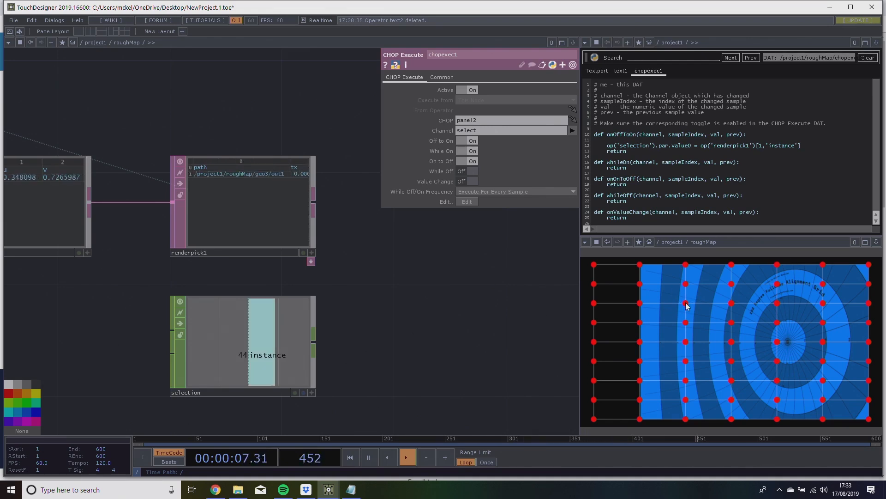
left_click(696, 349)
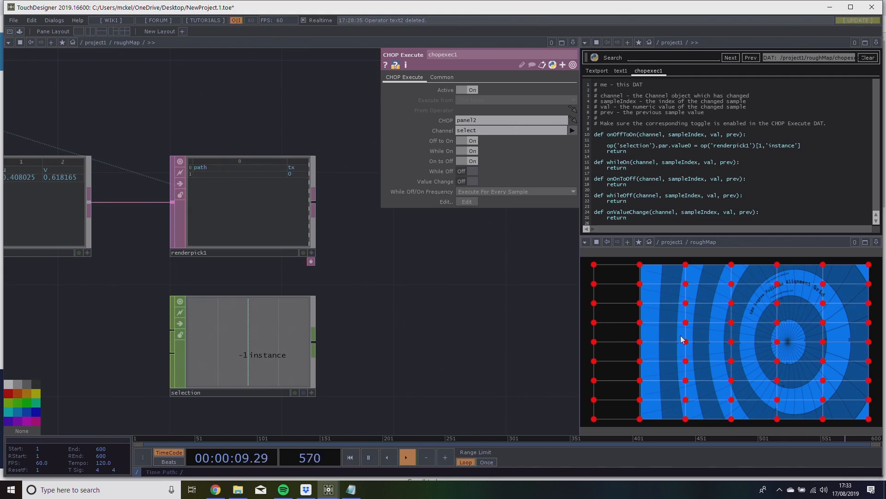
left_click(726, 346)
scroll(266, 143, "up", 4)
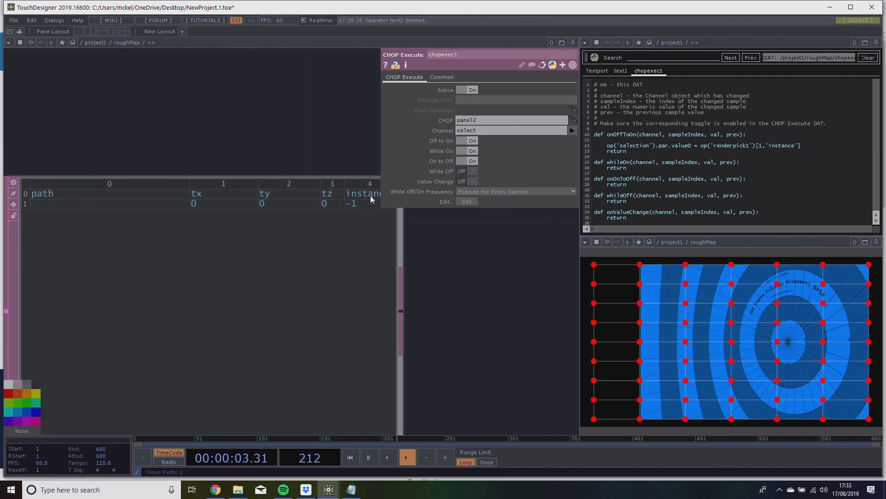
left_click(828, 365)
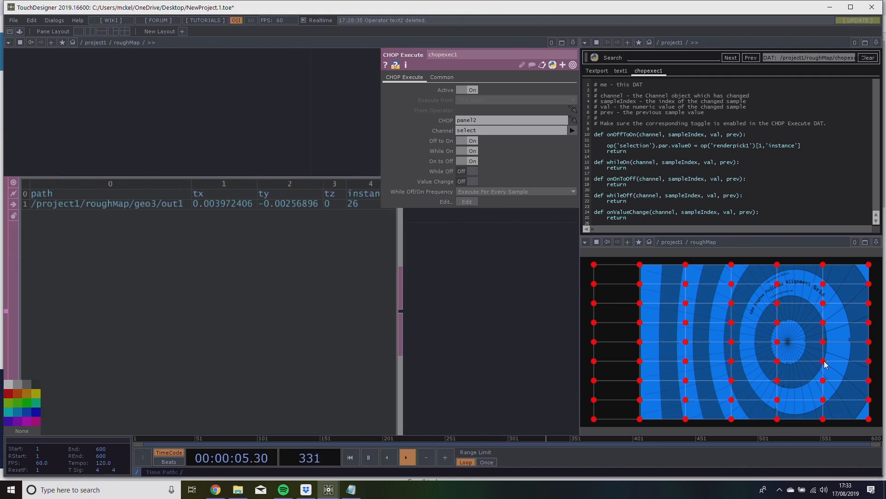
Check the instance value stored in the selection CHOP below renderpick1 after the handle pick.
scroll(505, 369, "down", 3)
left_click_drag(505, 370, 303, 210)
scroll(362, 291, "down", 2)
left_click_drag(321, 291, 485, 323)
scroll(423, 333, "down", 3)
scroll(445, 328, "up", 5)
scroll(452, 323, "down", 3)
left_click_drag(437, 337, 405, 343)
Review both sides of the onOffToOn assignment from renderpick1's instance cell to selection's value0.
left_click_drag(596, 147, 669, 147)
left_click(671, 146)
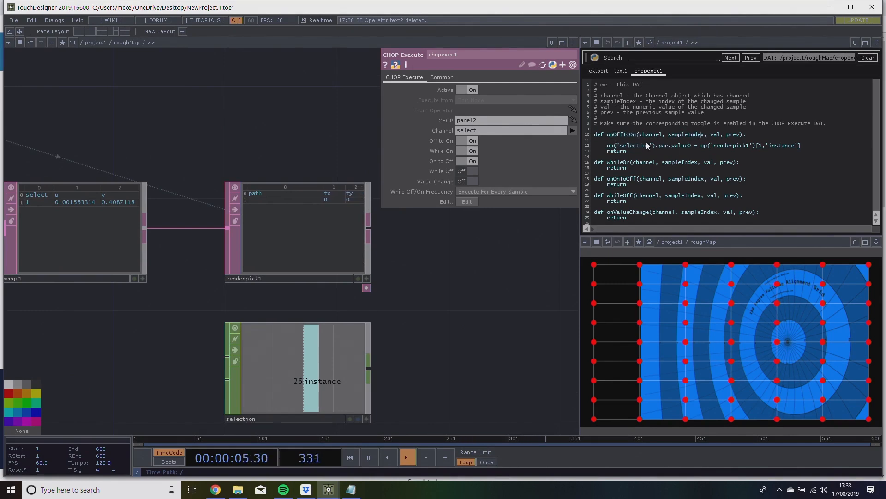
left_click_drag(607, 146, 700, 147)
left_click(699, 146)
left_click_drag(803, 149, 714, 146)
left_click(702, 146)
left_click_drag(510, 276, 469, 290)
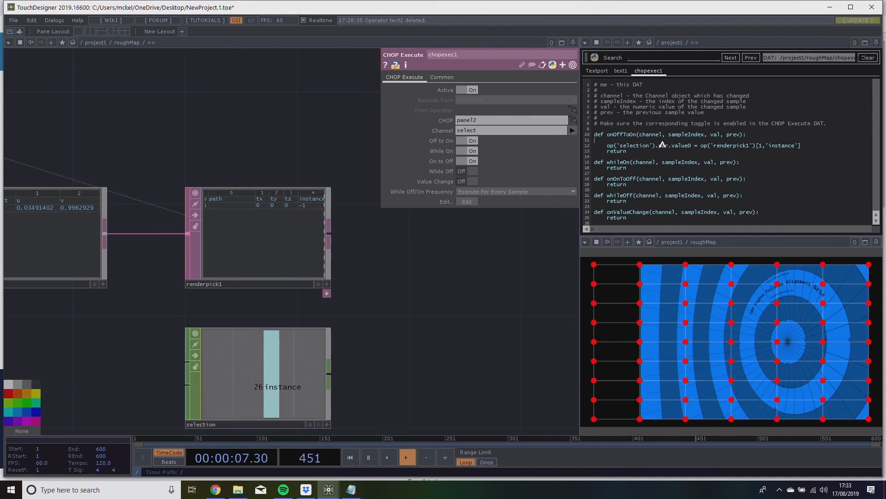
Begin an if condition on op('renderpick1') directly above the selection assignment in onOffToOn.
key("Return")
type("if ")
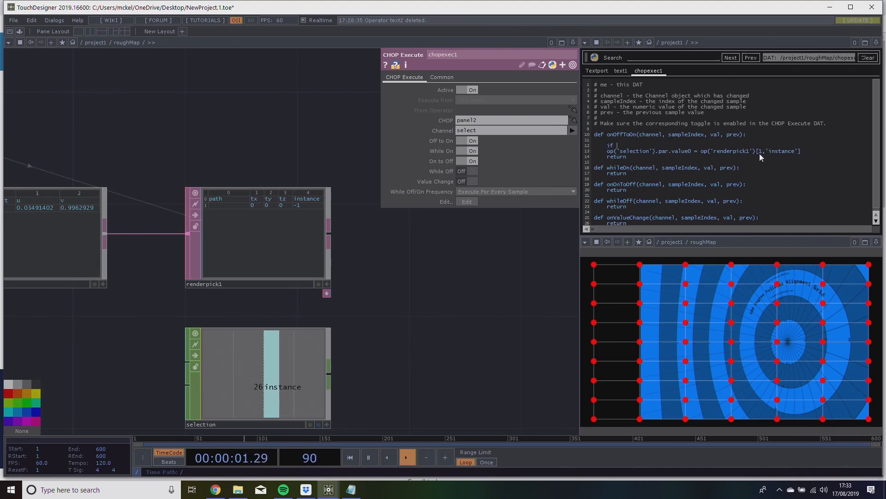
type("op('render1")
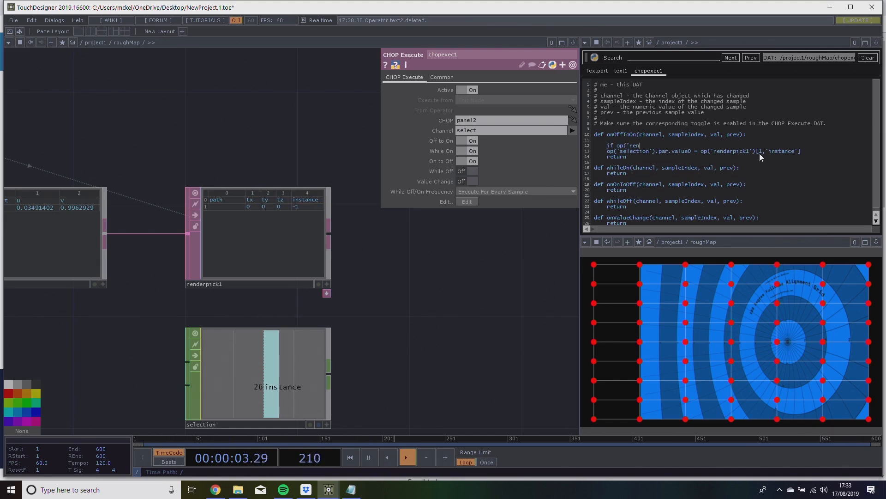
key("BackSpace")
key("BackSpace")
key("BackSpace")
type("pick1')[")
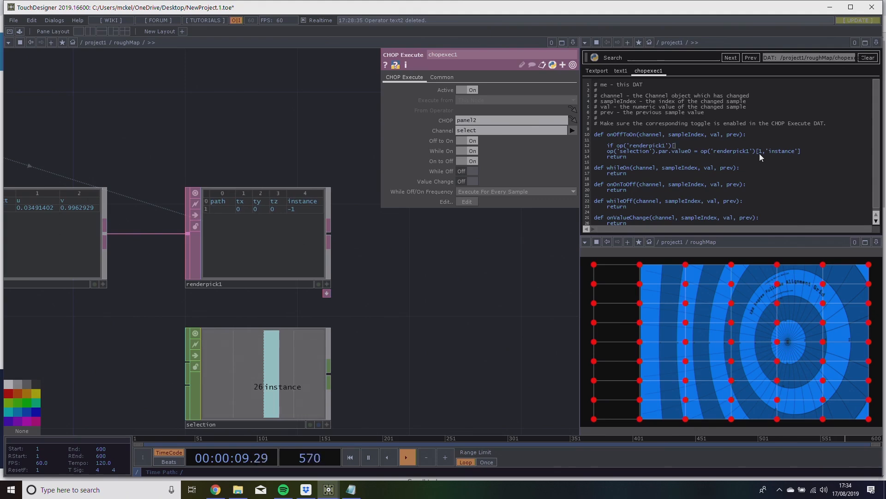
type("1,")
type("'in")
Complete the condition with [1,'instance'] != -1:, indent the selection assignment beneath it and add blank lines before return.
type("nstal")
type("nce")
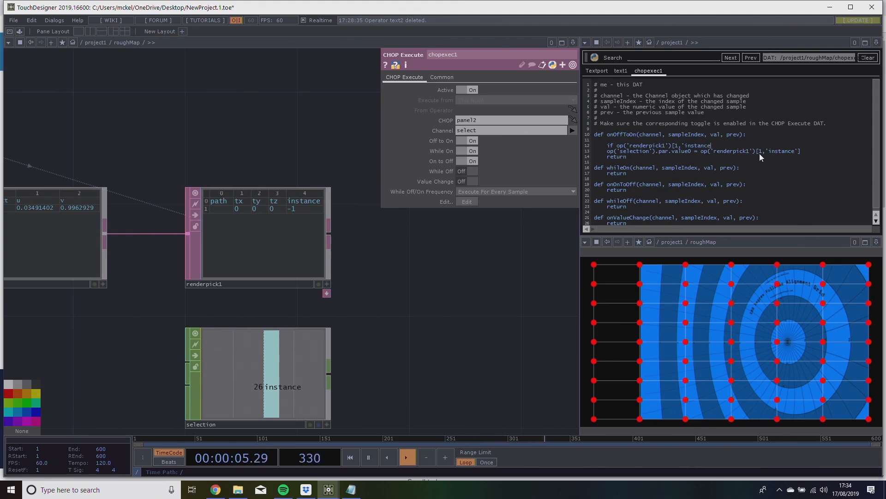
type("'] != -1:")
key("Tab")
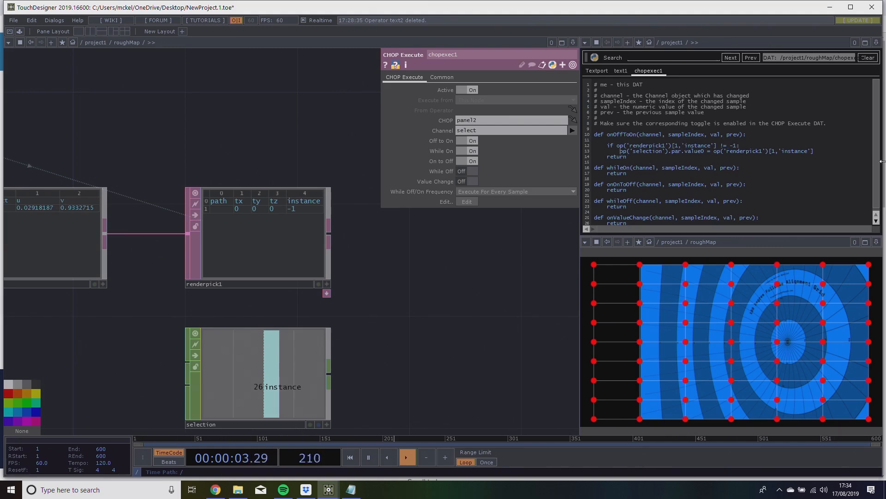
key("Return")
key("Return")
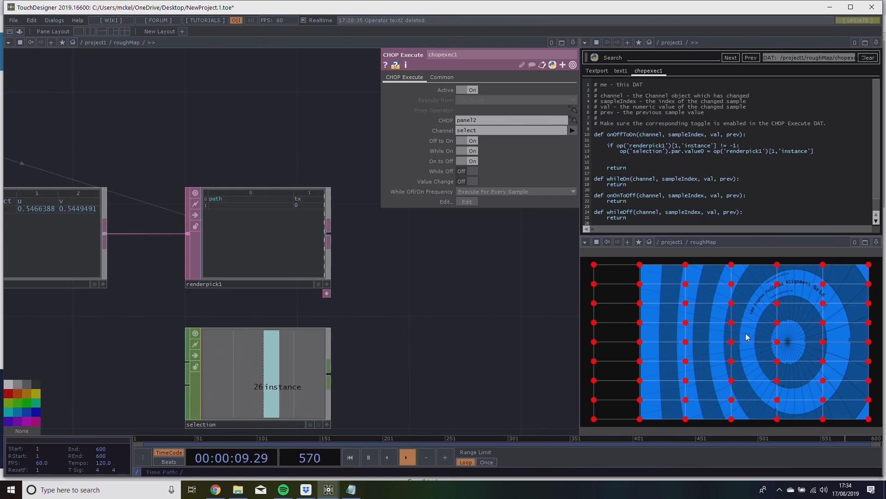
Test the guarded callback by selecting several handles across the roughMap grid and watching the selection CHOP.
left_click(732, 322)
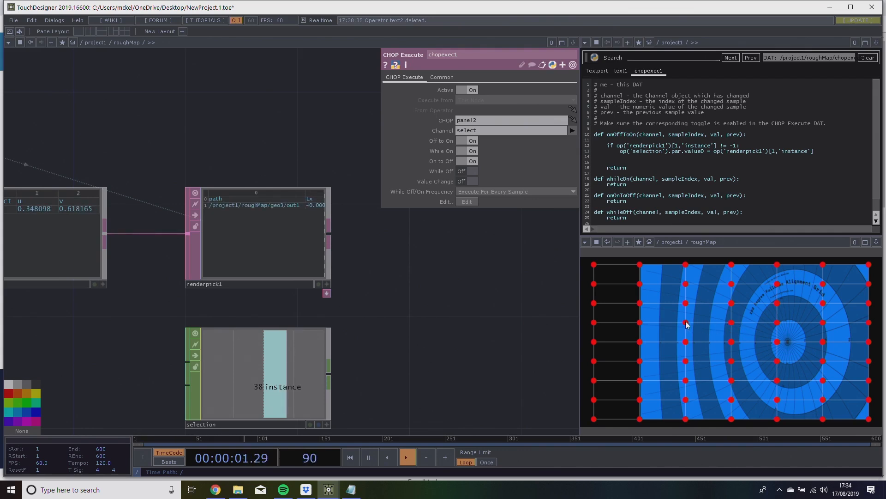
left_click(639, 323)
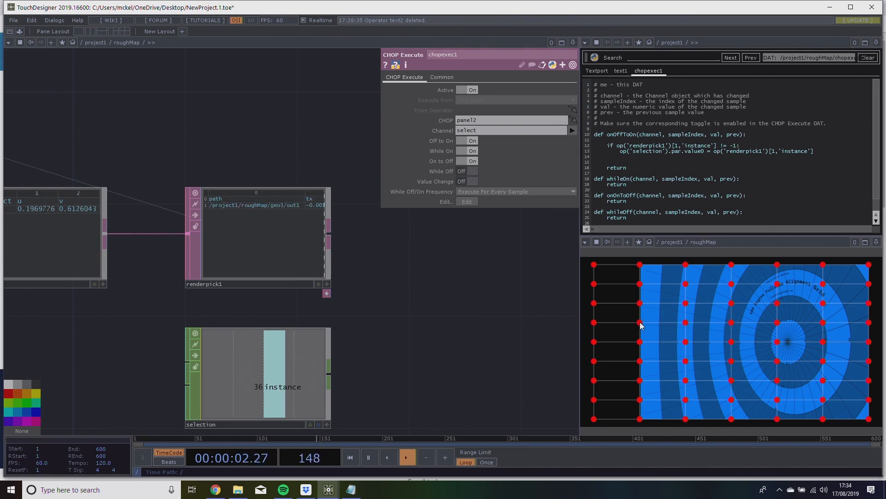
left_click(592, 266)
left_click(825, 265)
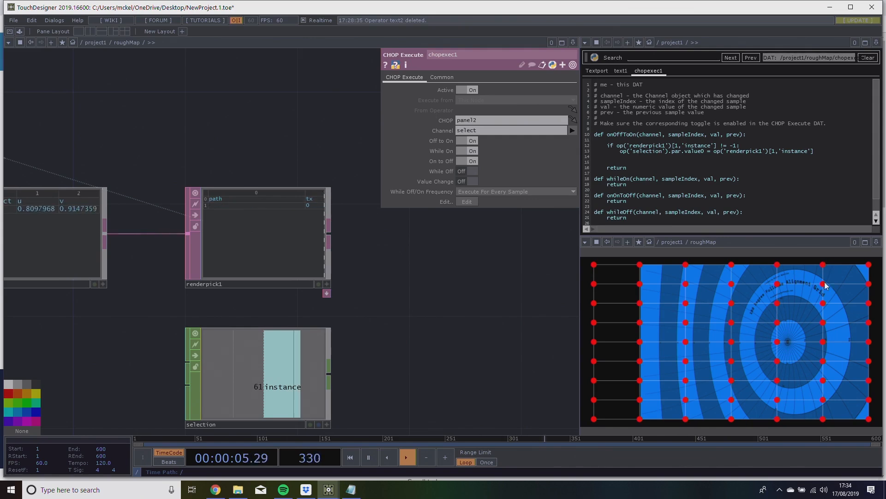
Select several handles in the lower rows of the roughMap grid to check which instance the selection CHOP stores.
left_click(778, 362)
left_click(778, 380)
left_click(779, 400)
left_click(731, 399)
Copy the selection value0 assignment from onOffToOn into onOnToOff, directly above its return.
left_click_drag(421, 312, 340, 332)
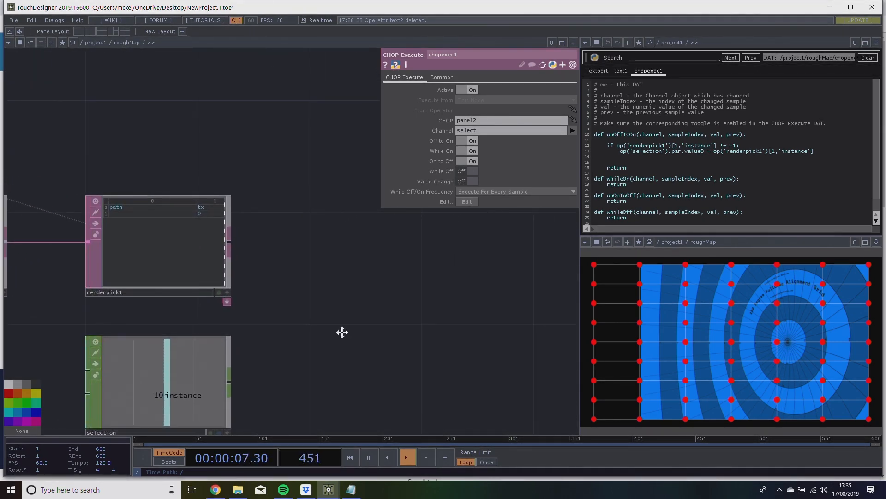
scroll(360, 336, "down", 5)
left_click_drag(426, 328, 415, 358)
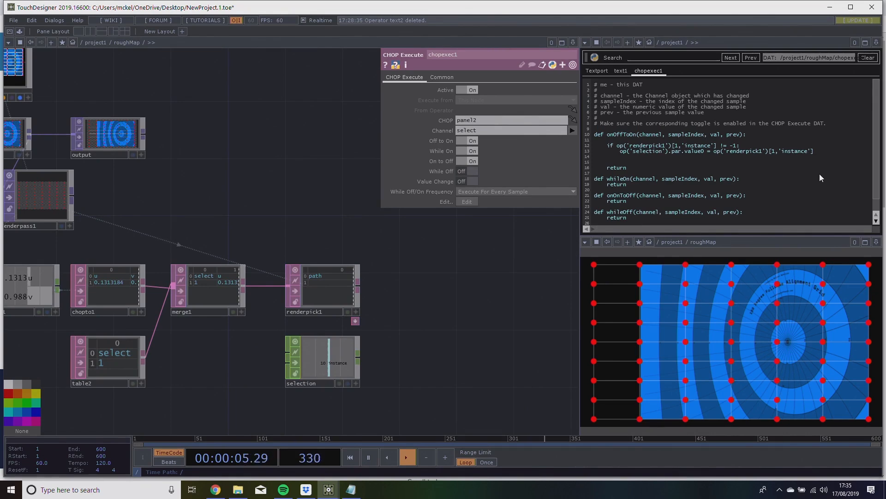
left_click_drag(455, 340, 476, 315)
left_click_drag(550, 265, 561, 238)
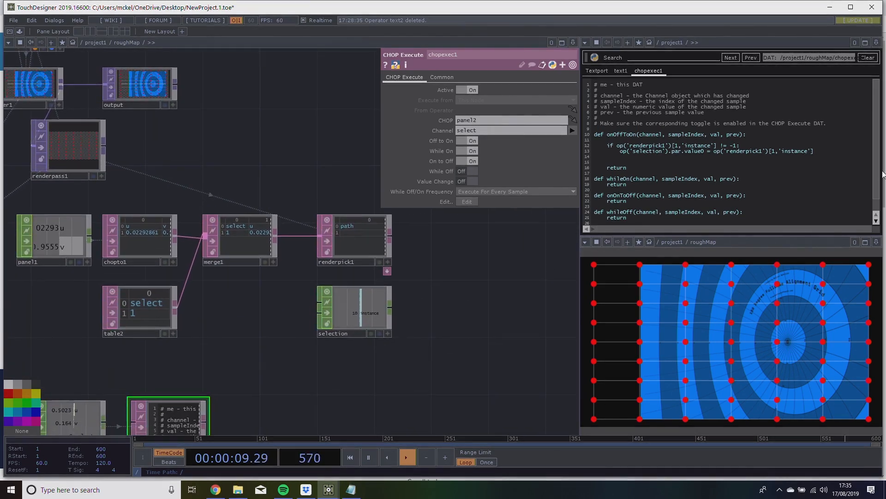
left_click_drag(602, 139, 575, 156)
key("ctrl+c")
left_click(754, 198)
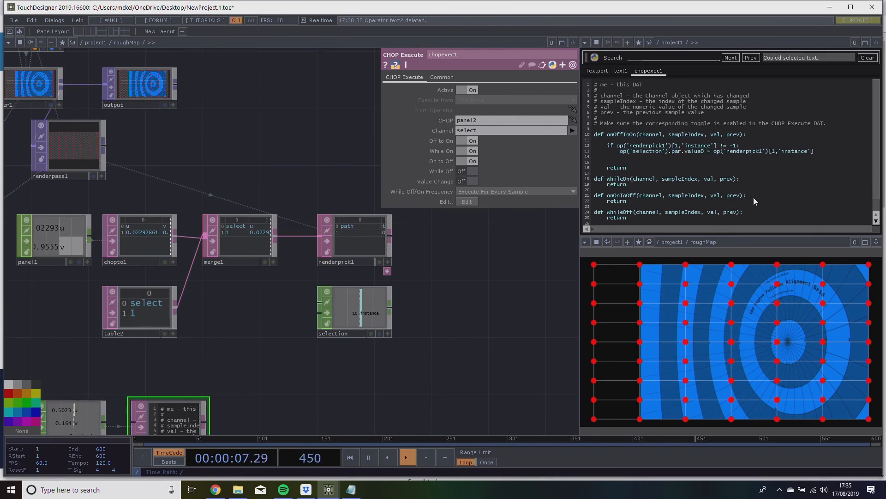
key("Return")
key("ctrl+v")
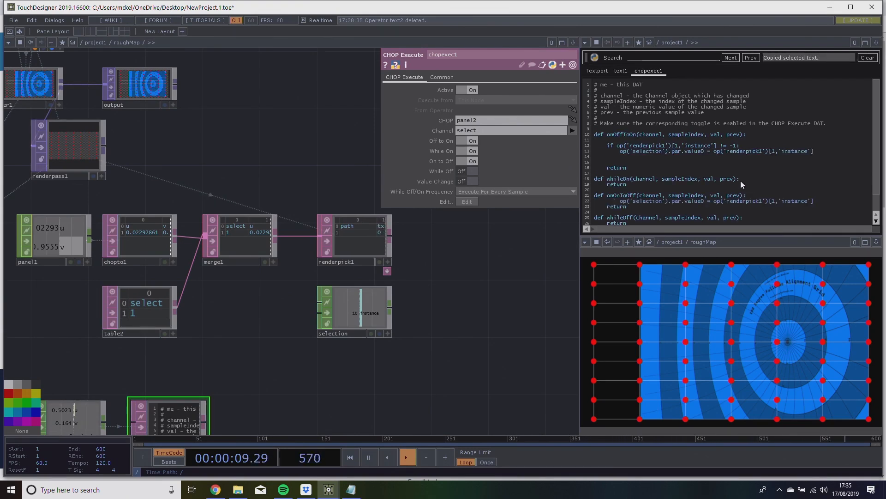
Align the pasted assignment with onOnToOff's return, replace the renderpick1 expression with -1 and add a blank line above it.
left_click(619, 200)
key("BackSpace")
key("BackSpace")
key("BackSpace")
key("BackSpace")
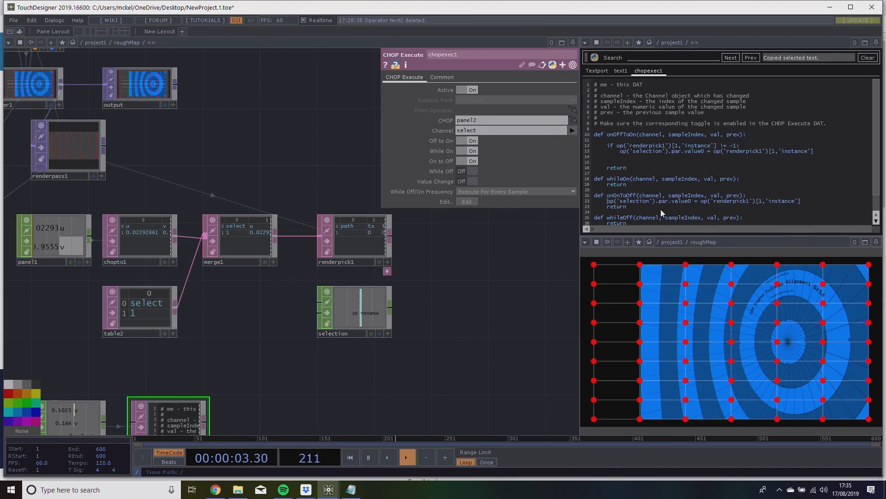
left_click_drag(701, 201, 808, 204)
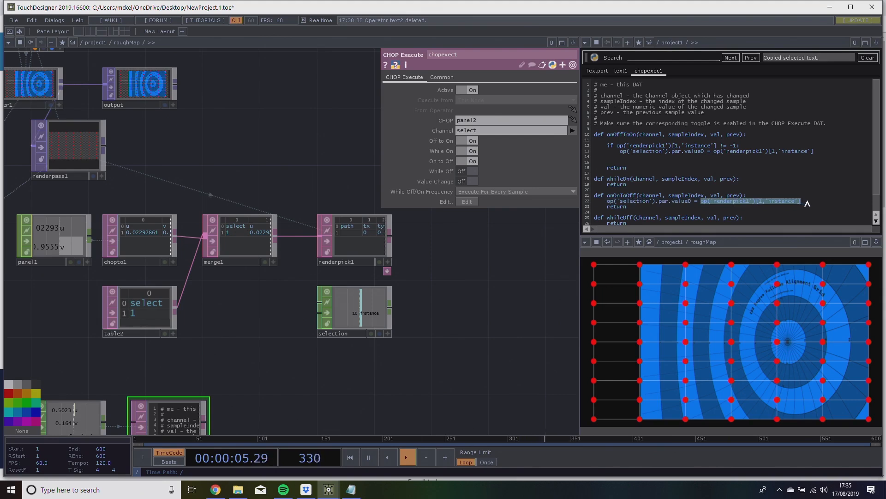
type("-1")
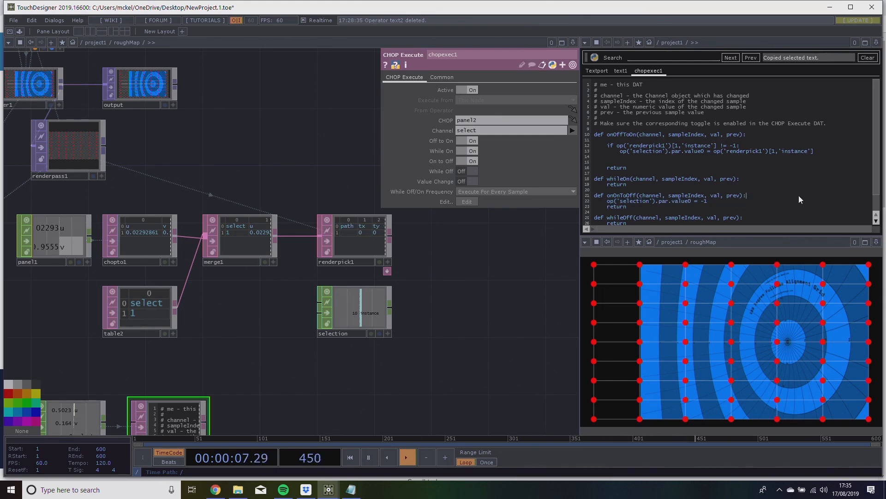
key("Return")
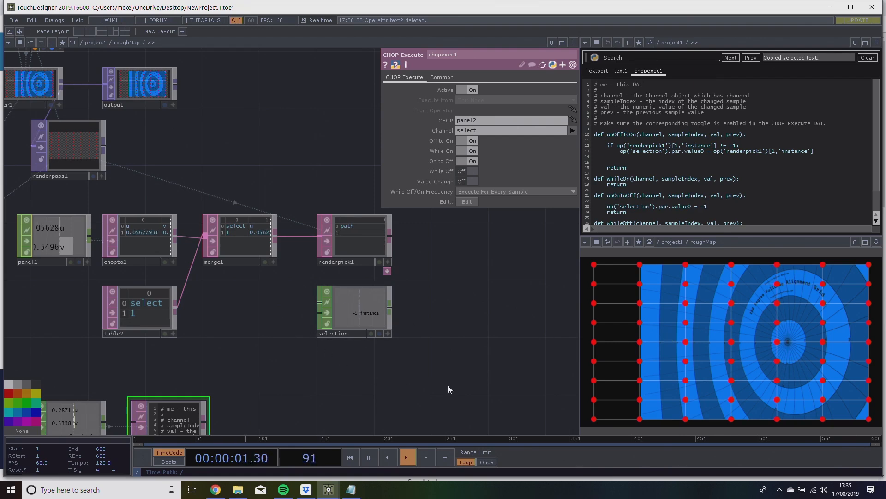
Test the new onOnToOff callback by selecting and releasing a handle on the image's edge.
left_click(640, 304)
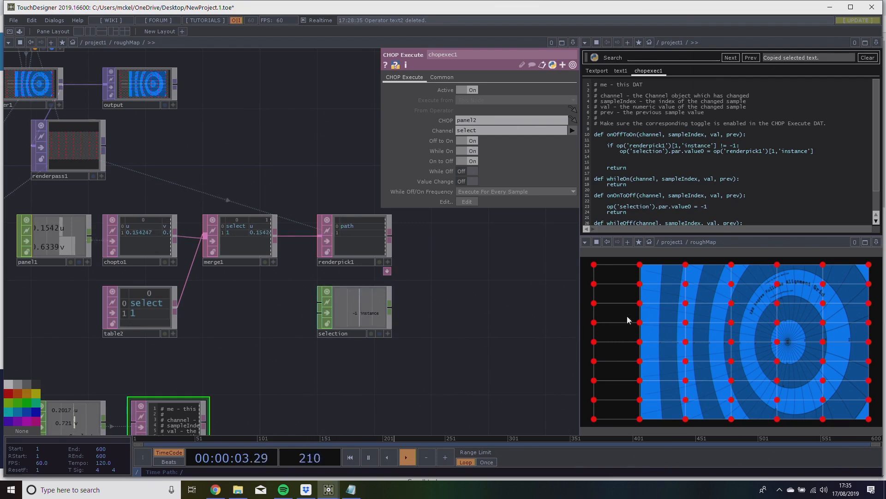
left_click(639, 304)
left_click_drag(310, 330, 685, 327)
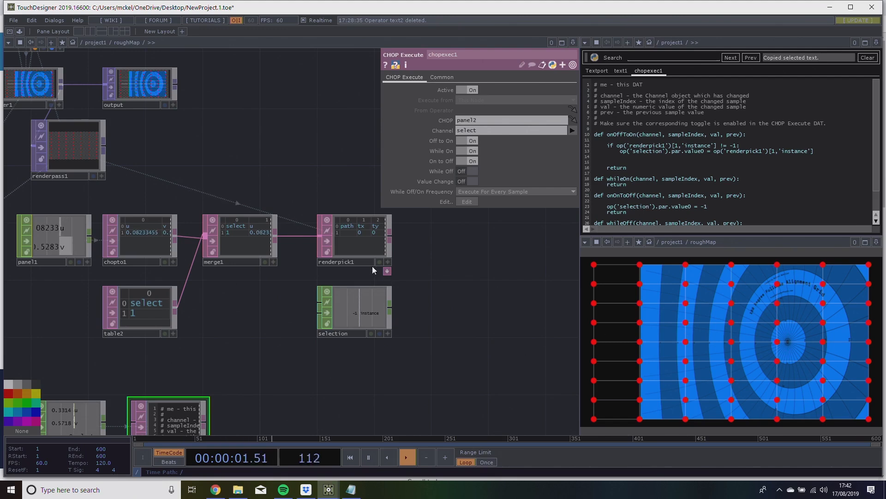
Review renderpick1's Fetch Instance ID option and trace the network back through geo3 to table1.
left_click(385, 267)
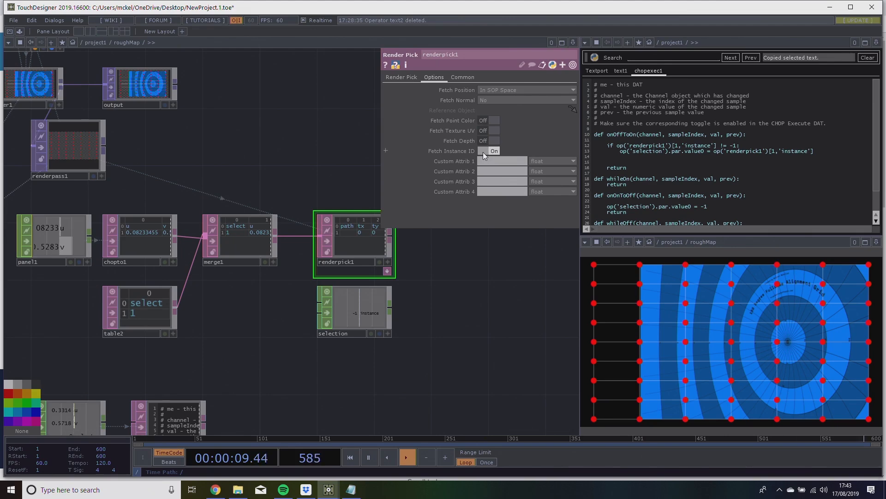
left_click_drag(445, 266, 383, 268)
left_click_drag(381, 339, 465, 268)
scroll(436, 307, "down", 4)
scroll(399, 329, "up", 2)
left_click_drag(392, 327, 273, 378)
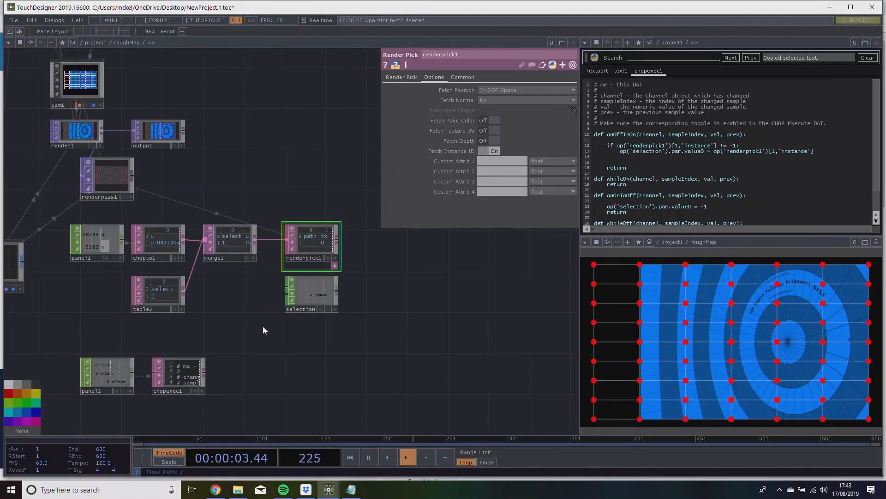
left_click_drag(324, 340, 448, 334)
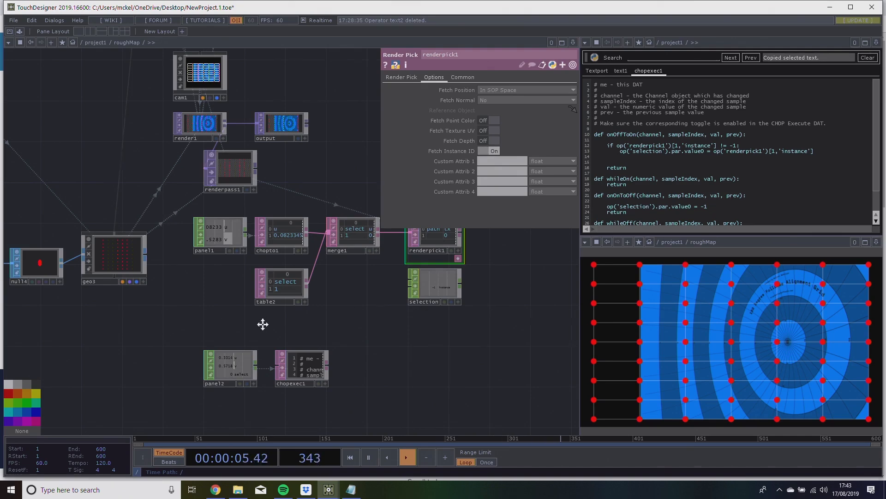
left_click_drag(217, 314, 528, 357)
left_click_drag(197, 120, 245, 149)
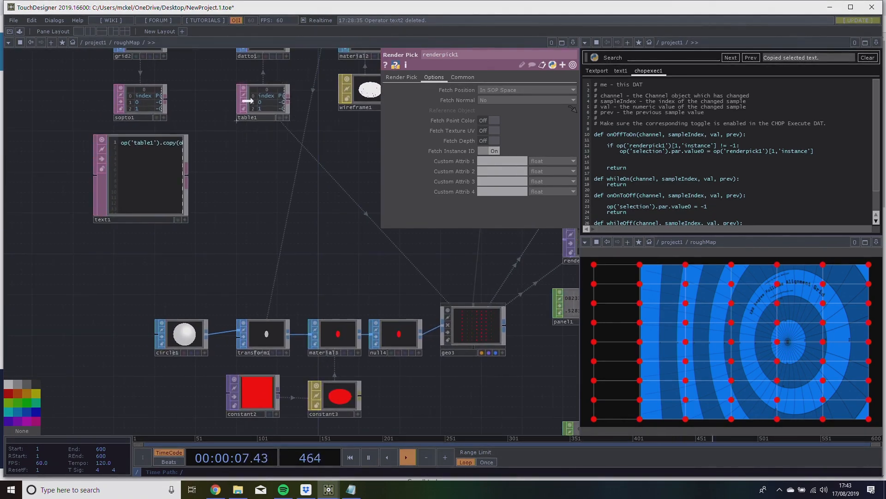
left_click_drag(317, 178, 167, 182)
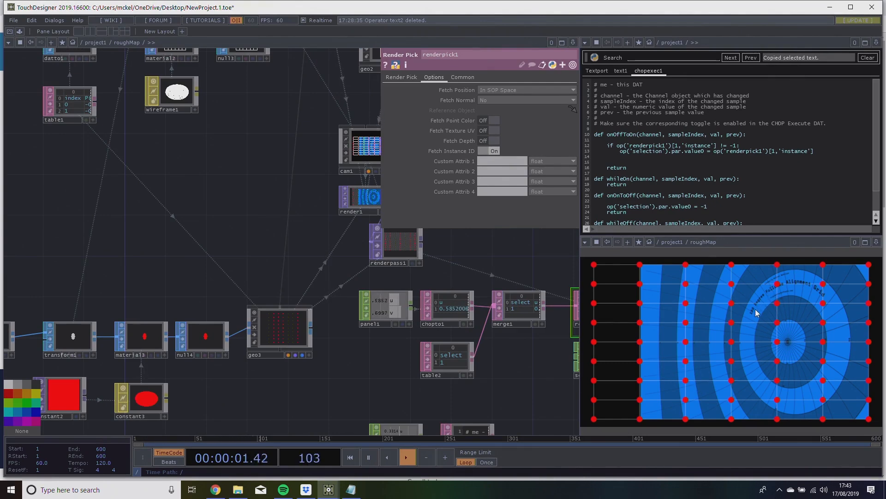
Select and release the grid's centre handle while watching renderpick1 and the selection CHOP.
left_click_drag(508, 356, 385, 339)
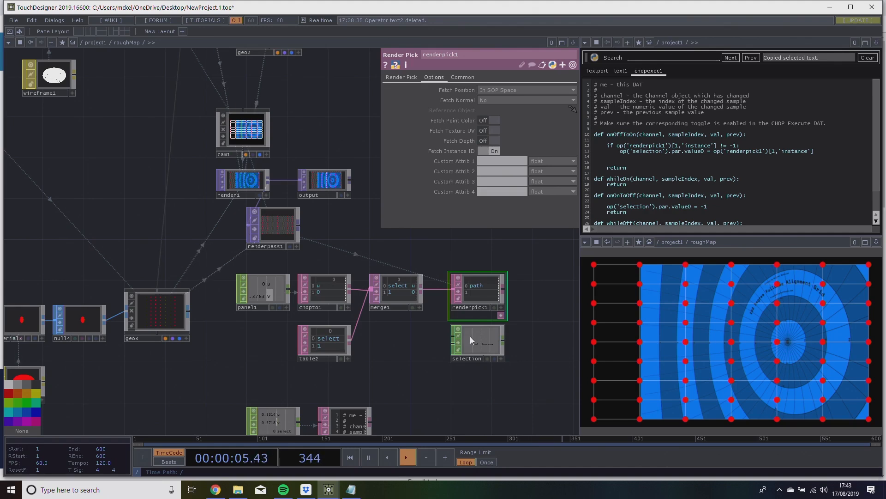
left_click(734, 346)
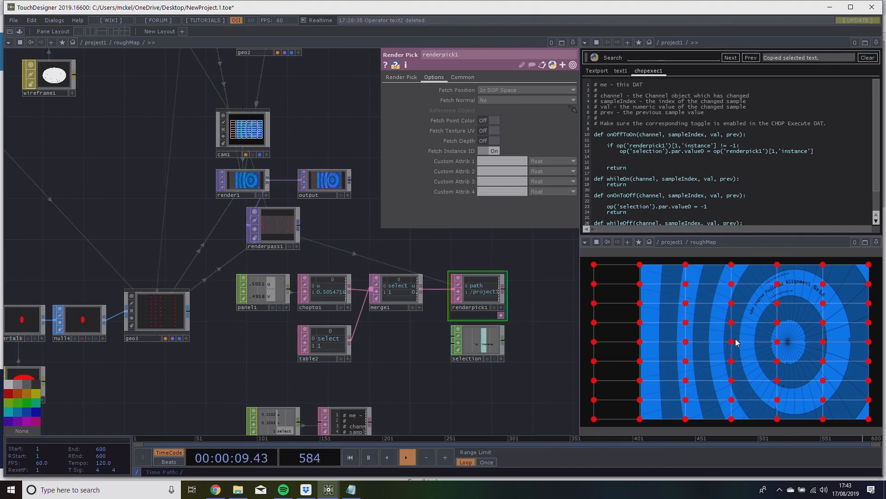
left_click_drag(738, 333, 738, 340)
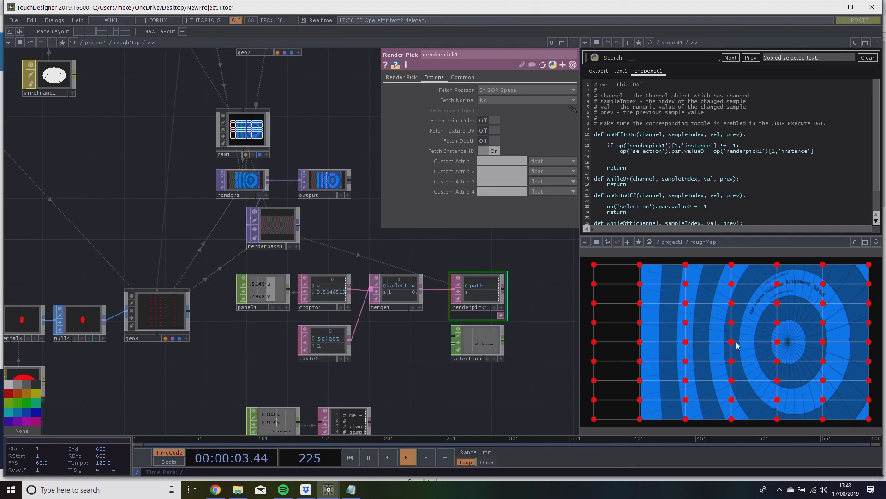
Examine table1's index column against its P(0) and P(1) point positions.
left_click_drag(572, 376, 582, 385)
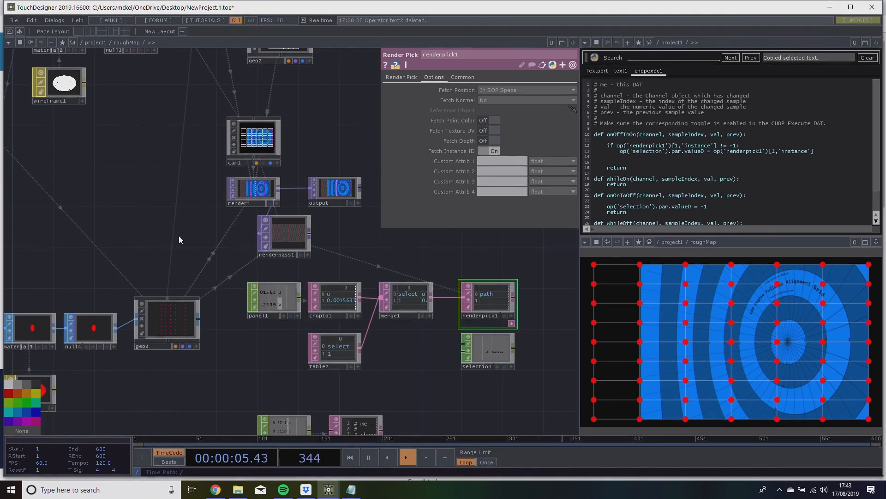
left_click_drag(168, 221, 390, 325)
left_click_drag(260, 328, 465, 417)
left_click_drag(277, 359, 163, 362)
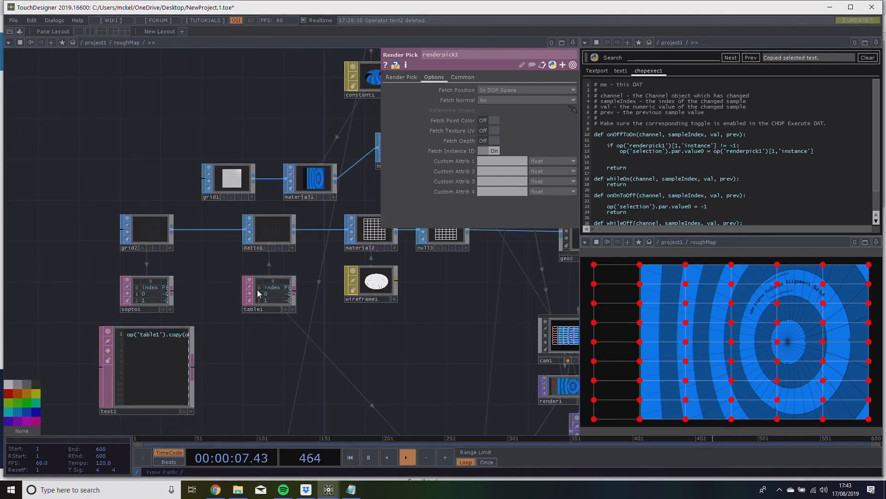
scroll(258, 290, "up", 3)
scroll(275, 293, "up", 3)
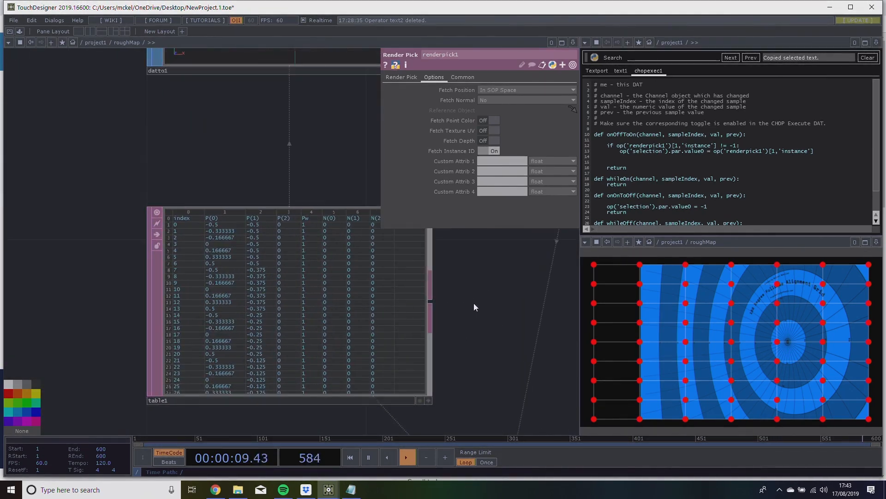
left_click_drag(475, 304, 473, 309)
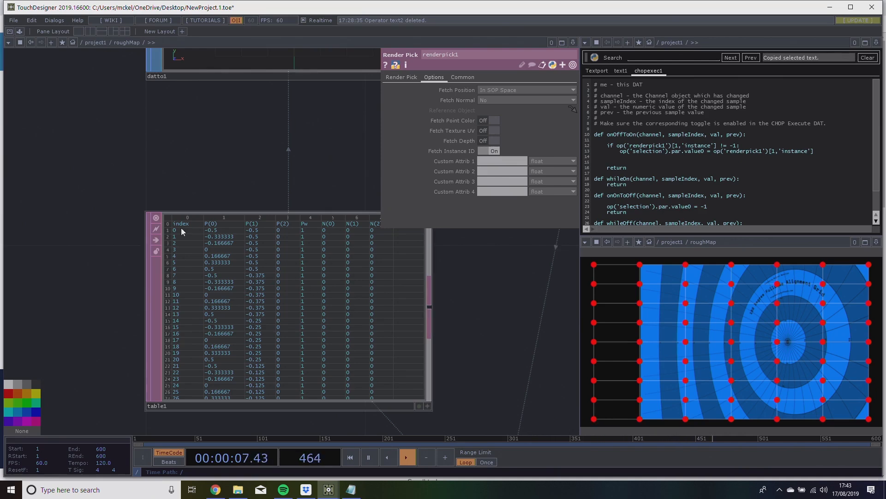
Select the grid's lower-left corner handle and compare its stored instance in the selection CHOP with table1's index.
left_click_drag(442, 355, 92, 289)
scroll(489, 375, "down", 7)
left_click_drag(490, 376, 113, 352)
left_click_drag(402, 330, 109, 227)
left_click_drag(337, 326, 265, 237)
left_click_drag(116, 339, 263, 320)
scroll(263, 324, "up", 5)
left_click(595, 420)
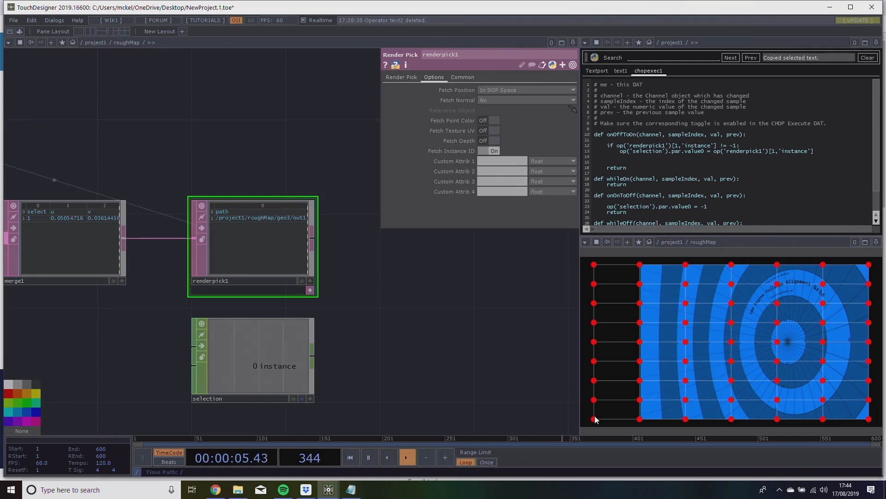
left_click_drag(422, 377, 496, 368)
scroll(484, 371, "up", 3)
scroll(484, 370, "down", 6)
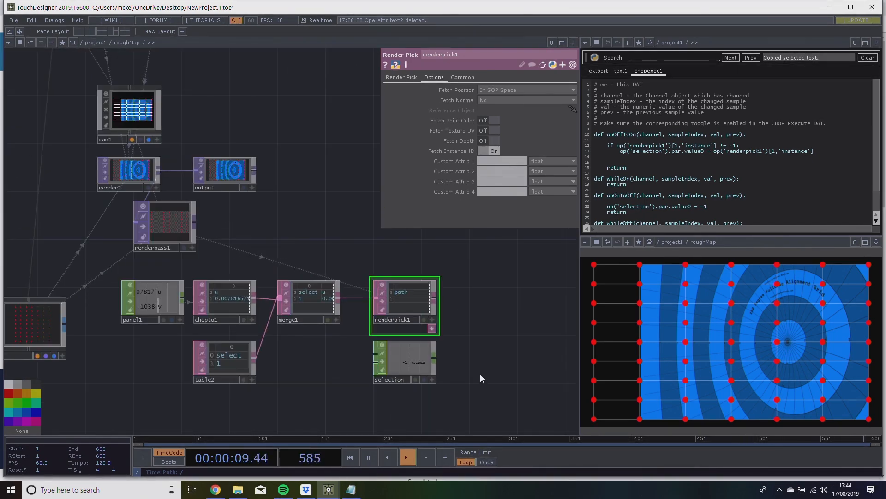
Insert blank lines between the whileOn definition and its return.
left_click_drag(480, 375, 493, 265)
key("Return")
key("Return")
key("Return")
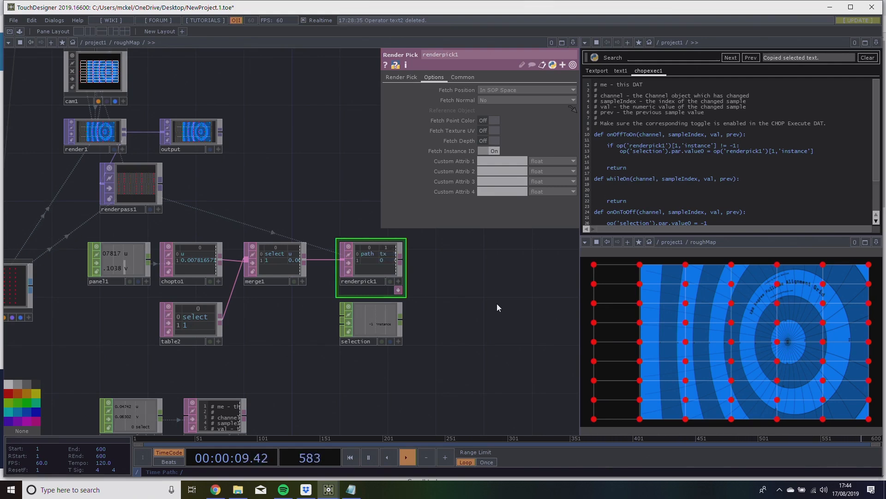
Write the condition if op('selection')['instance'] != -1: inside whileOn and begin a new line beneath it.
left_click_drag(745, 147, 601, 143)
left_click(619, 190)
type("if op('selection')['instance")
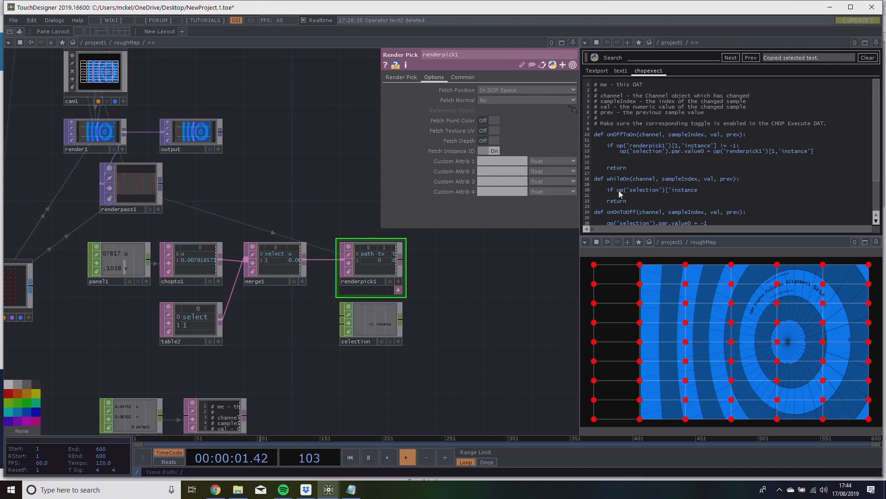
type("'] != -1:")
key("Return")
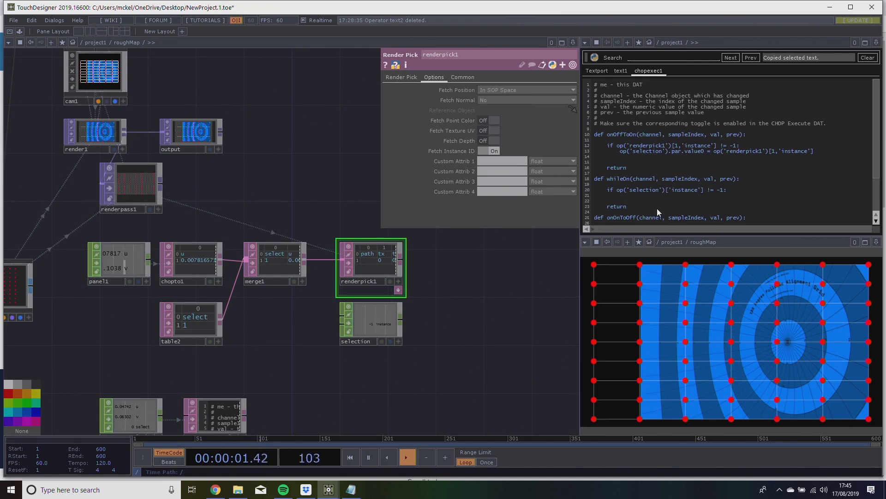
Under the whileOn condition, add the comment #u and assign u = op('panel2')['u'] and v = op('panel2')['v'].
type("#u")
key("Return")
type("op(")
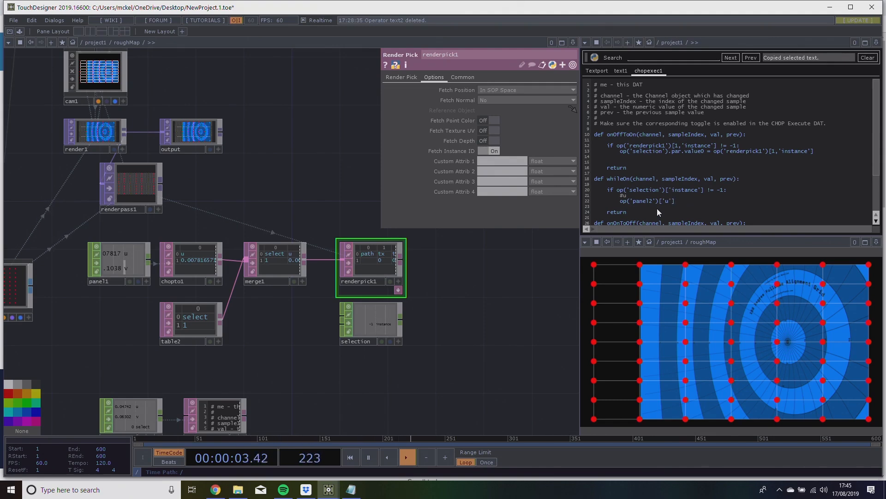
type("u =")
key("Return")
key("Return")
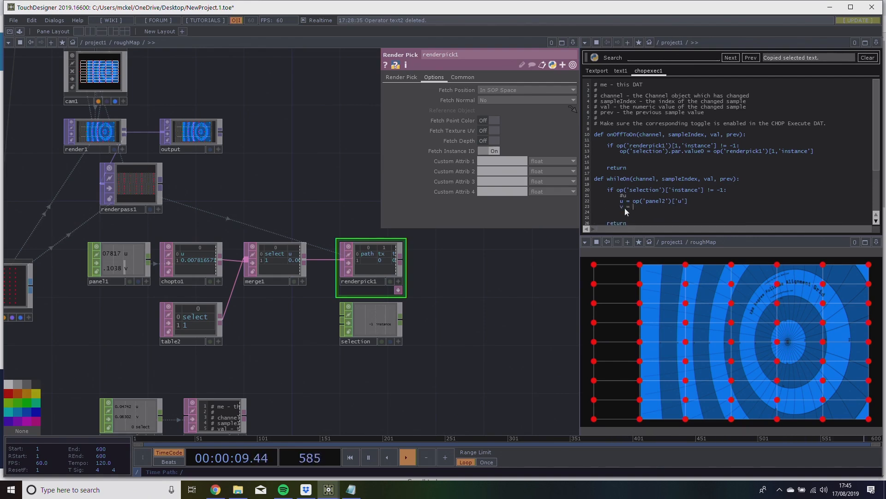
type("v = op('panel2')['v")
Examine how panel2's u and v channels respond to dragging across the roughMap panel.
scroll(511, 330, "down", 4)
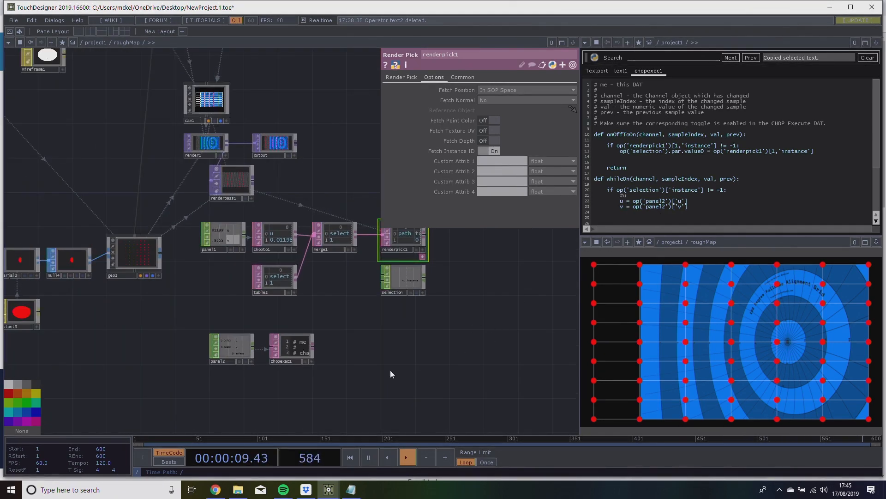
scroll(238, 355, "up", 5)
scroll(259, 350, "down", 2)
left_click_drag(473, 287, 304, 313)
left_click_drag(432, 229, 390, 257)
left_click_drag(360, 379, 352, 339)
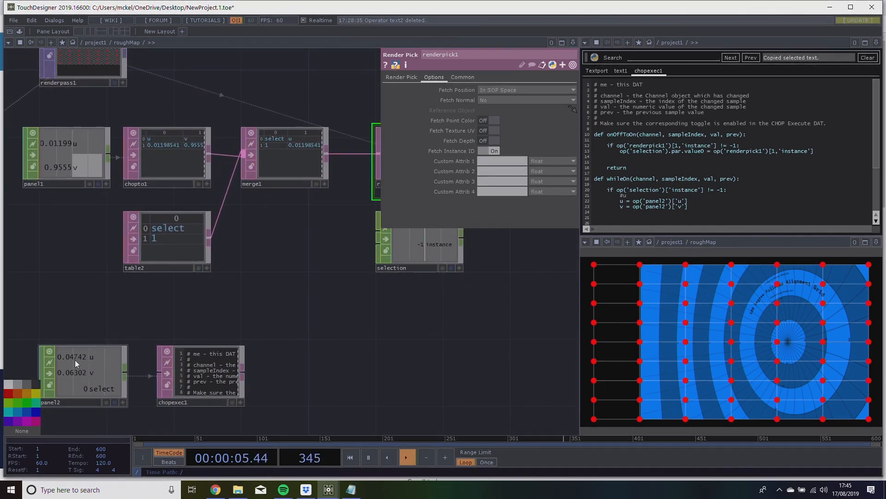
left_click_drag(511, 357, 523, 351)
left_click_drag(707, 338, 752, 258)
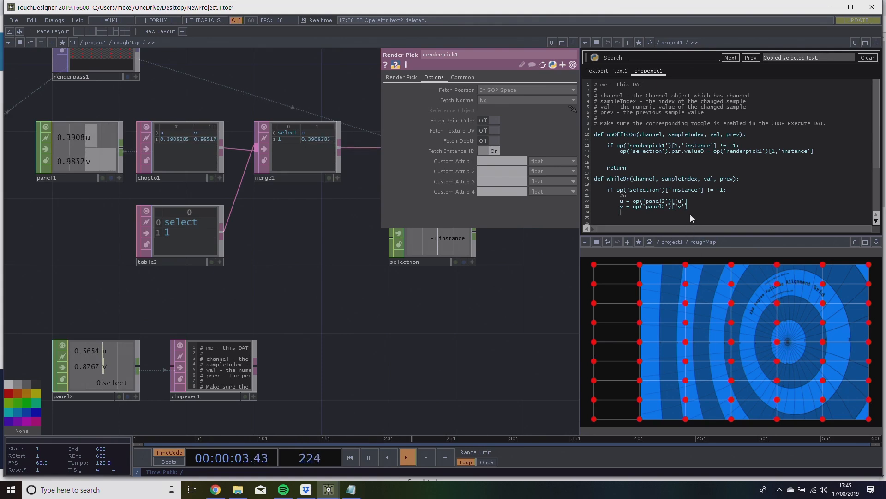
Below the u and v assignments in whileOn, add the comment #norm and the line u = u-0.5.
left_click_drag(414, 326, 410, 293)
scroll(697, 195, "down", 2)
scroll(697, 195, "up", 1)
left_click(635, 202)
type("#norm")
key("Return")
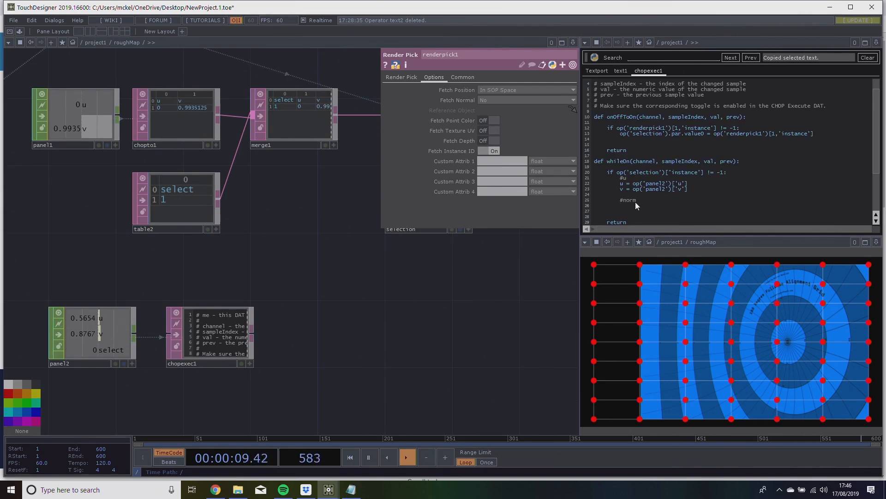
type("u = u-0.5")
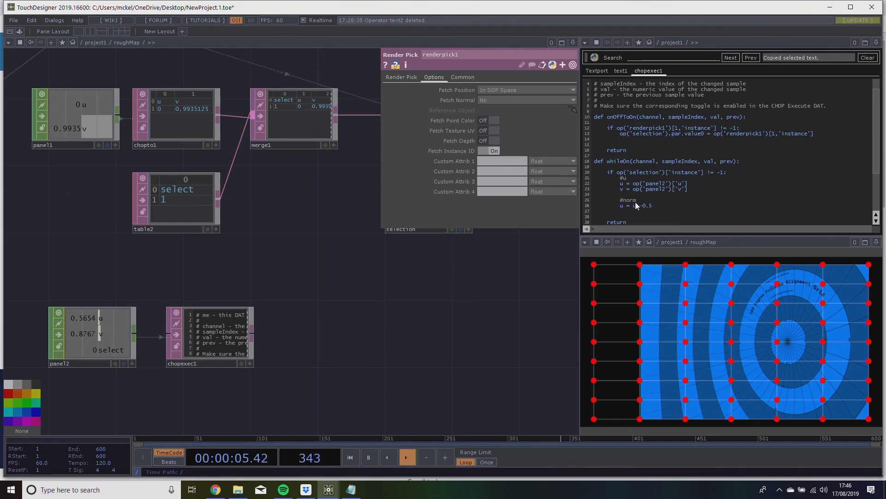
Beneath the u normalisation line, add v = v-0.5, and below it add the comment #put into table.
key("Return")
type("v ")
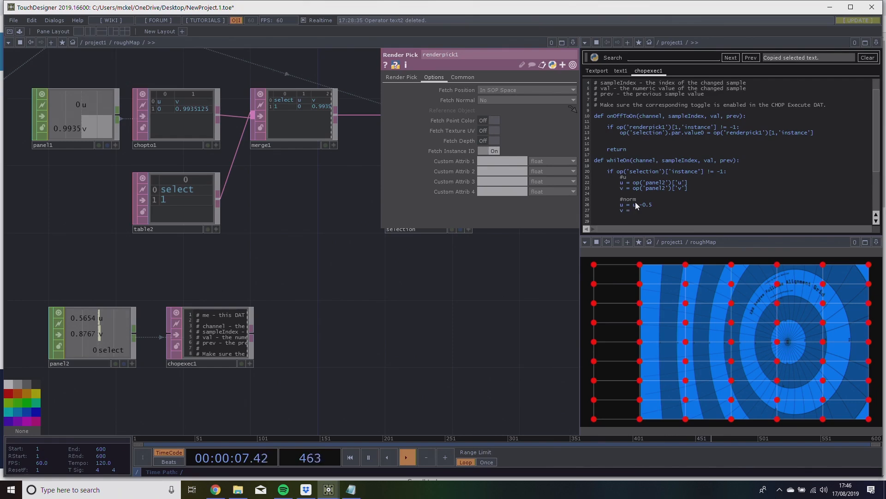
type("= v-0.5")
scroll(641, 206, "down", 2)
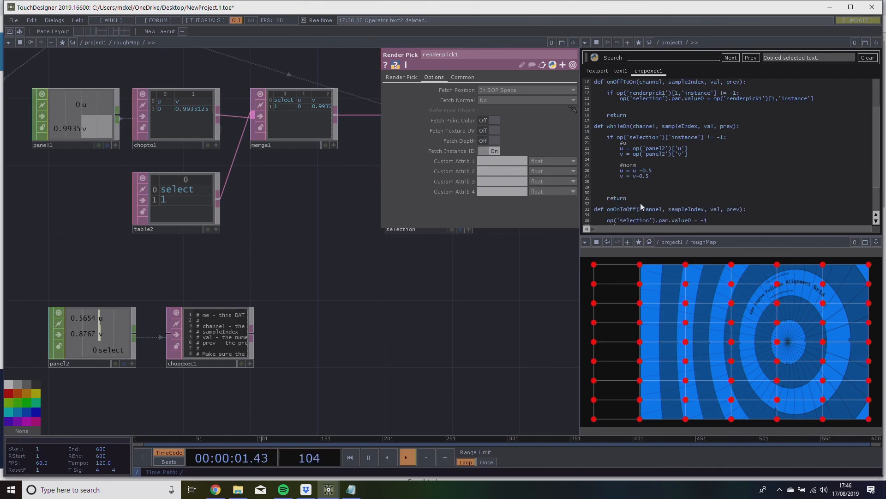
key("Return")
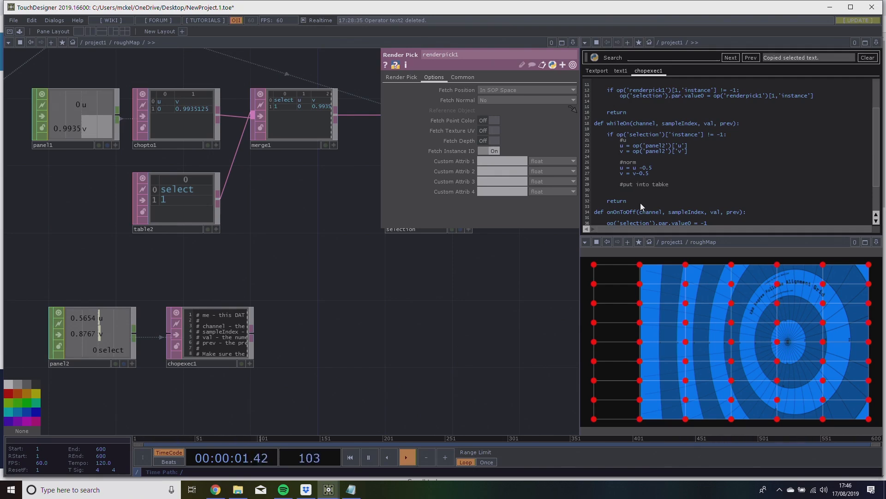
key("BackSpace")
type("le")
key("Return")
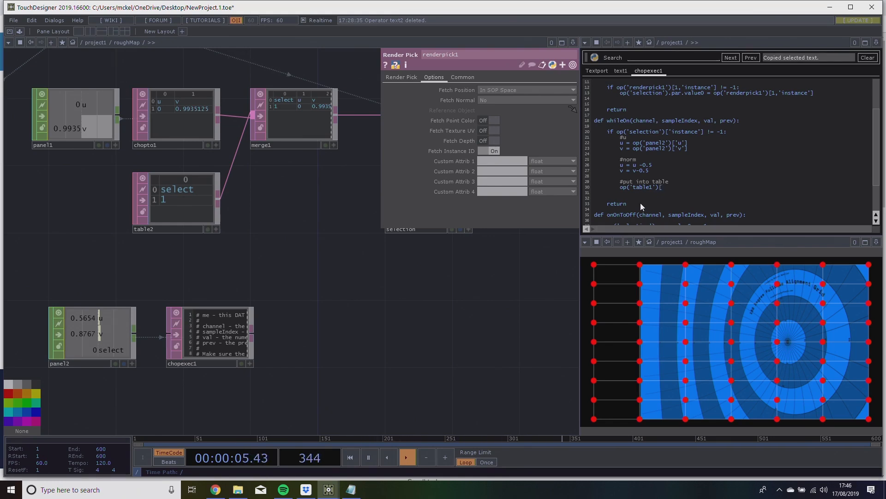
Under #put into table, write the table1 row lookup so it reads op('table1')[op('selection')['instance'].
type("('selection')]['instance")
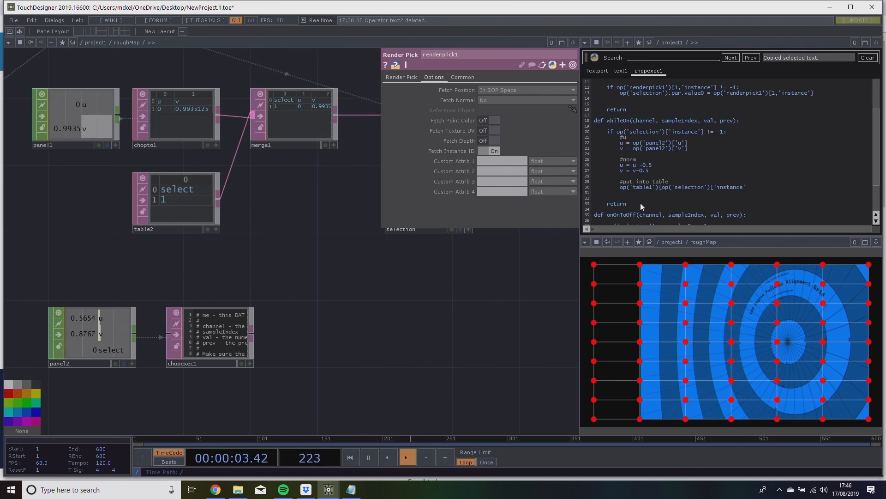
type("'}")
key("BackSpace")
type("]")
Wrap the selection's instance lookup in int() and add +1 to it so it addresses the table1 row.
left_click_drag(411, 315, 451, 305)
left_click(664, 188)
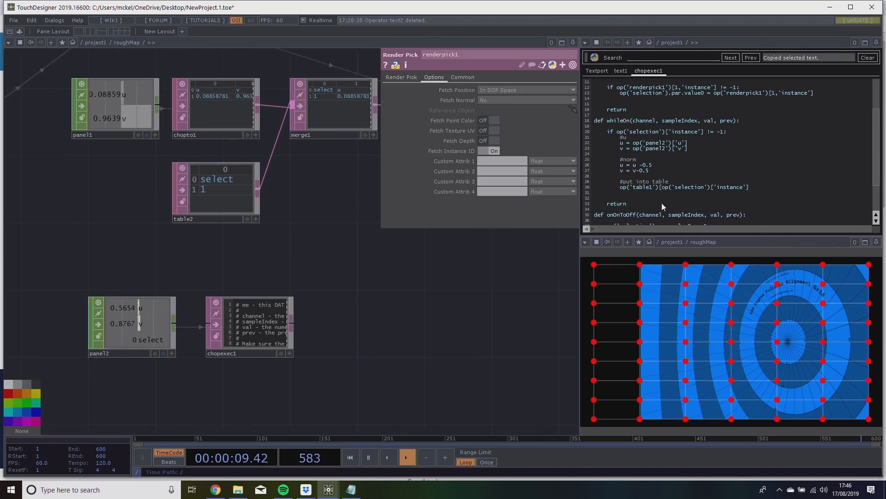
type("int(")
key("End")
type(")]")
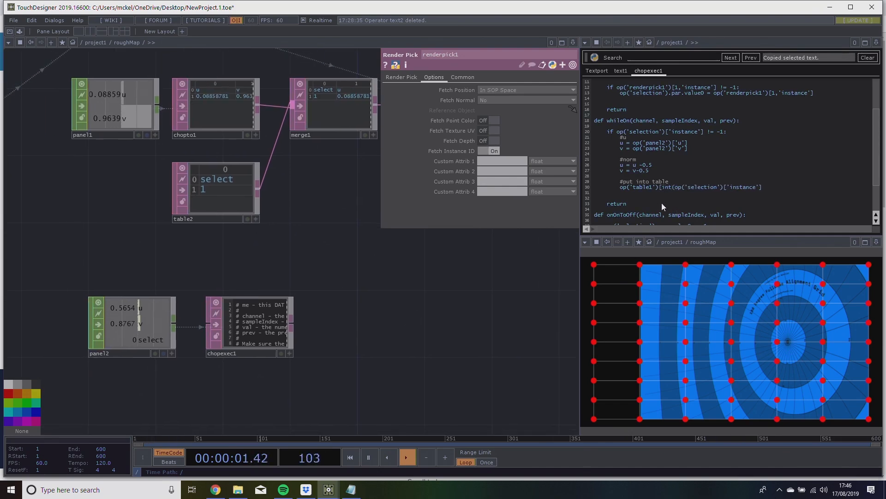
type(")")
left_click_drag(343, 322, 361, 320)
type("+")
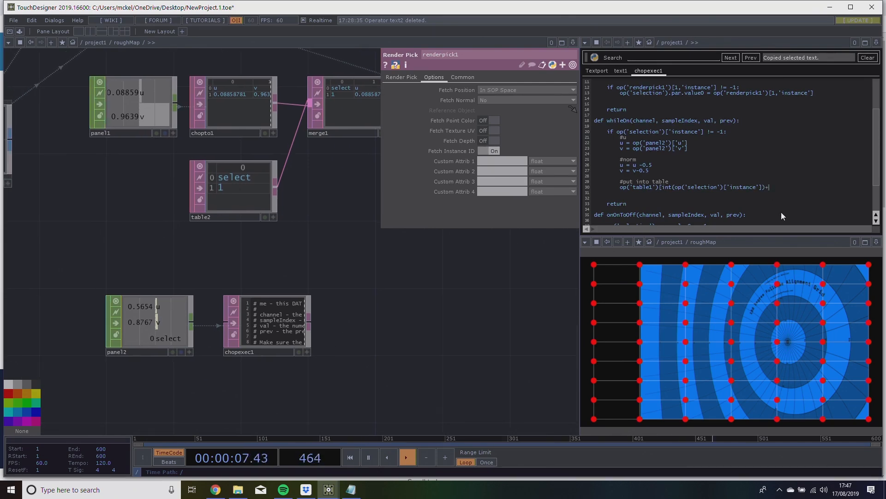
type("1")
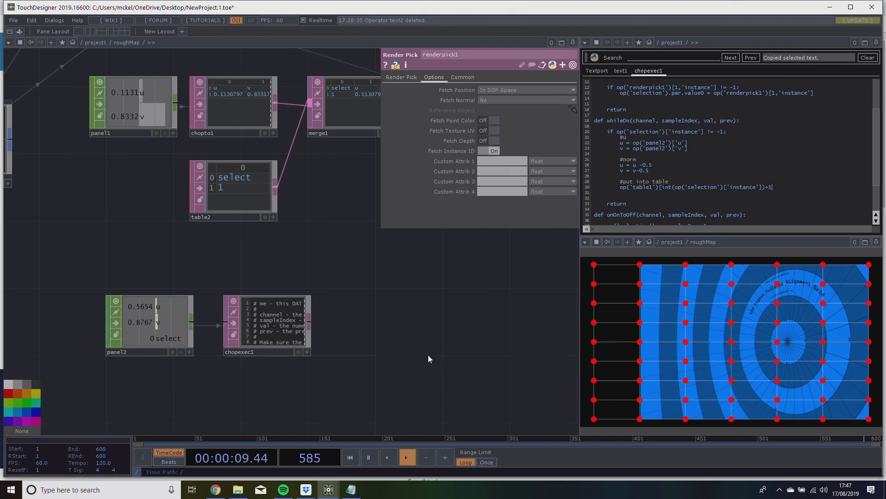
Check table1's column names and complete the line as op('table1')[int(op('selection')['instance'])+1,'P(0)'] = u.
left_click_drag(380, 338, 332, 360)
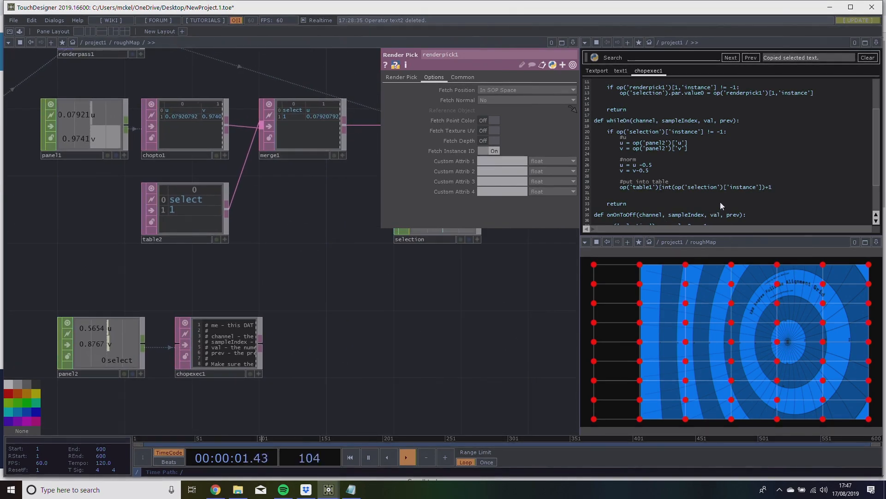
left_click_drag(661, 187, 718, 198)
left_click(779, 188)
left_click_drag(780, 187, 661, 187)
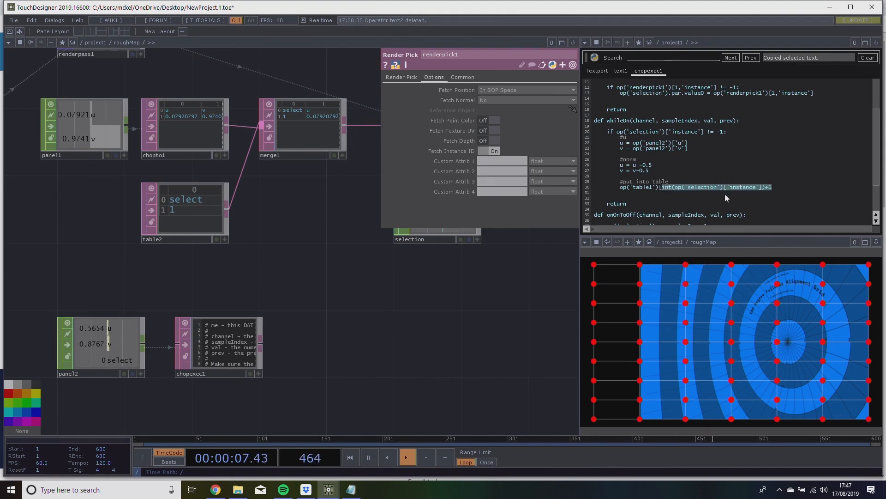
scroll(514, 314, "down", 5)
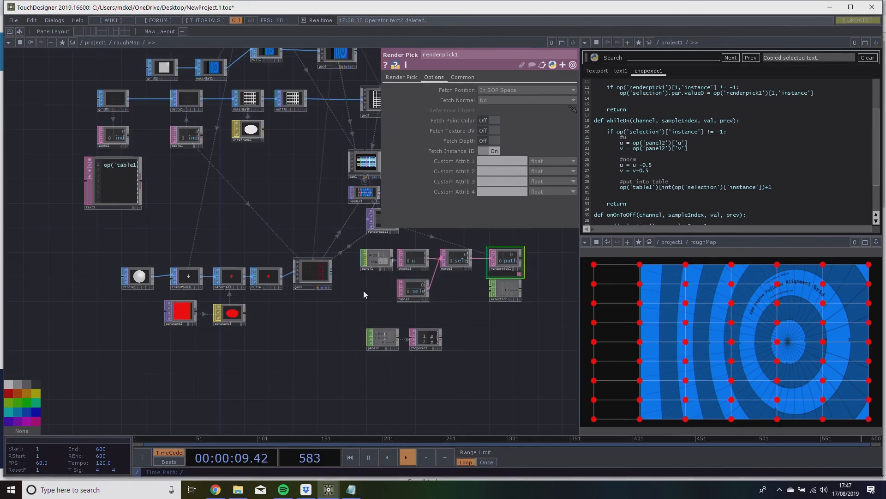
scroll(168, 116, "up", 5)
scroll(180, 159, "up", 5)
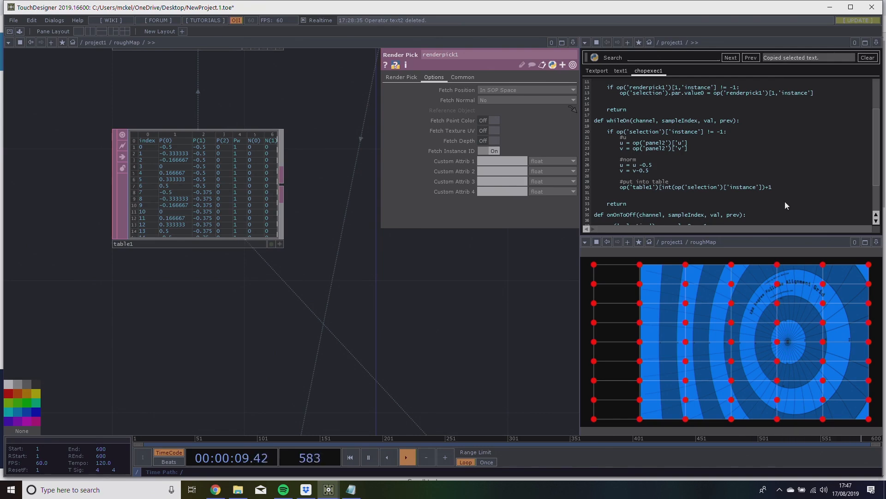
type(",'P(0")
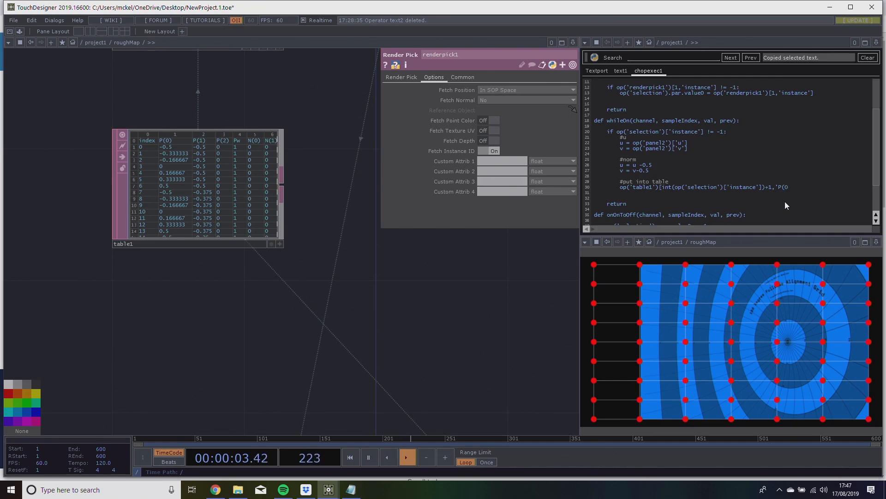
type(")'] = u")
key("Return")
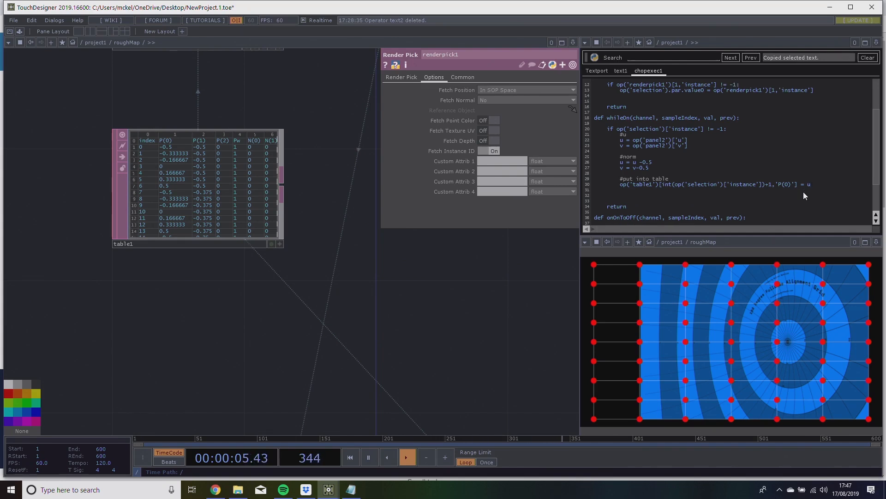
Duplicate the table1 assignment on the next line and change the copy to write v into column 'P(1)'.
left_click_drag(812, 185, 524, 184)
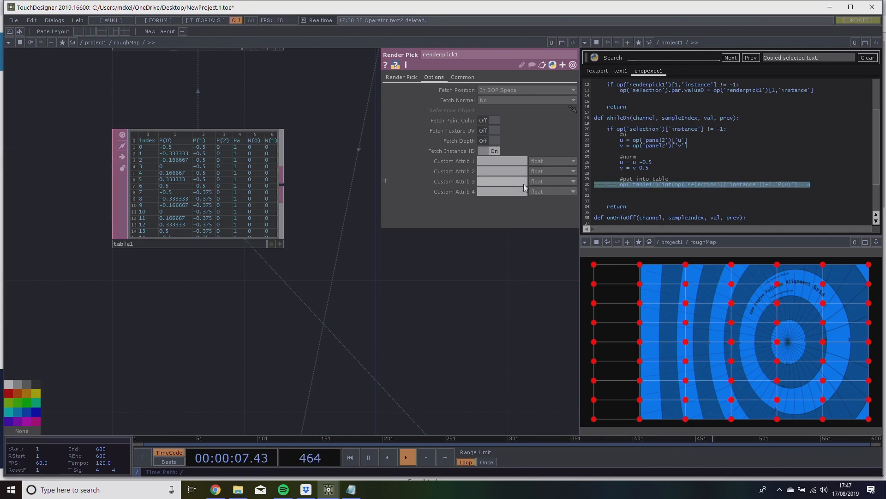
key("ctrl+c")
left_click(592, 192)
key("ctrl+v")
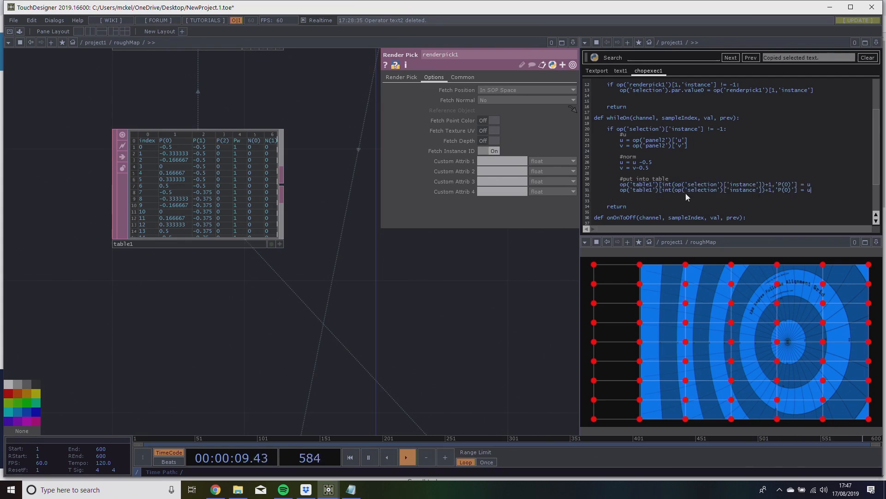
double_click(787, 190)
type("1")
key("BackSpace")
type("v")
Locate the render pick chain and the selection CHOP in the roughMap network.
left_click_drag(531, 307, 252, 307)
scroll(389, 290, "down", 3)
scroll(389, 290, "down", 1)
scroll(389, 330, "down", 3)
left_click_drag(389, 330, 161, 306)
scroll(300, 369, "down", 4)
left_click_drag(326, 259, 181, 148)
scroll(297, 279, "up", 3)
left_click_drag(259, 316, 390, 249)
scroll(372, 282, "up", 4)
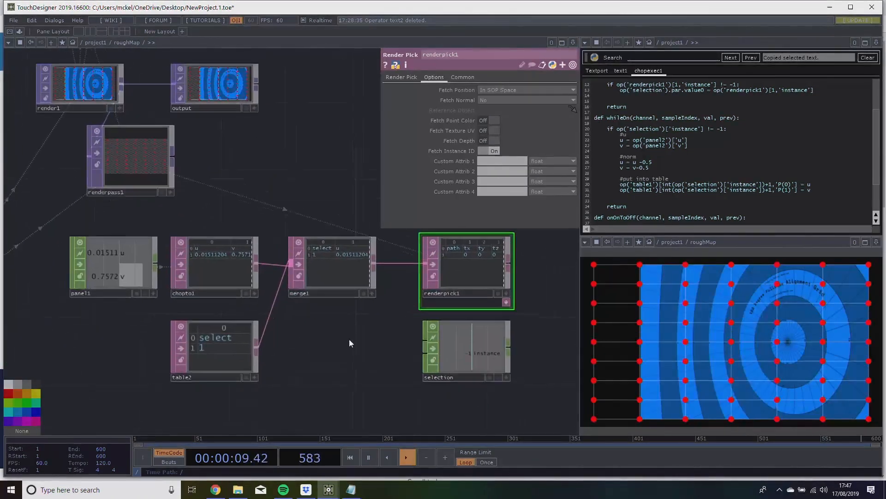
scroll(365, 314, "down", 2)
scroll(102, 308, "up", 3)
left_click_drag(457, 340, 396, 336)
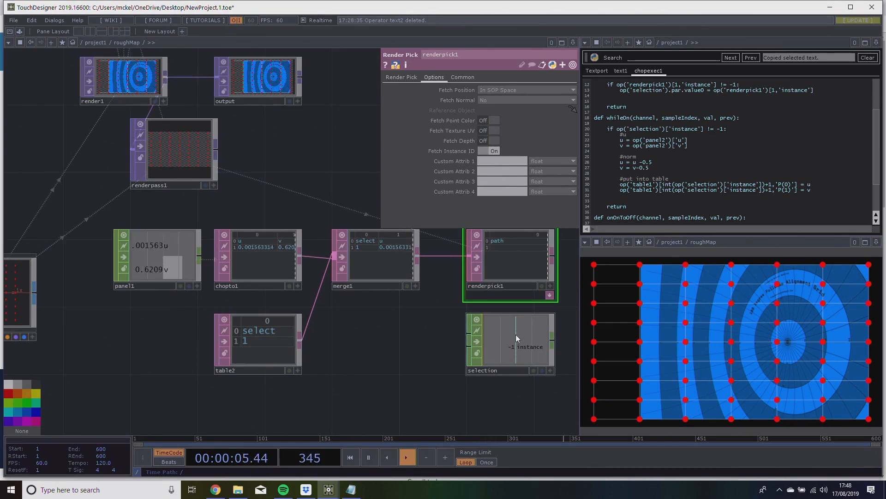
Test the script by moving several upper grid handles in the roughMap view, and check the selection CHOP's instance channel.
left_click_drag(690, 306, 718, 336)
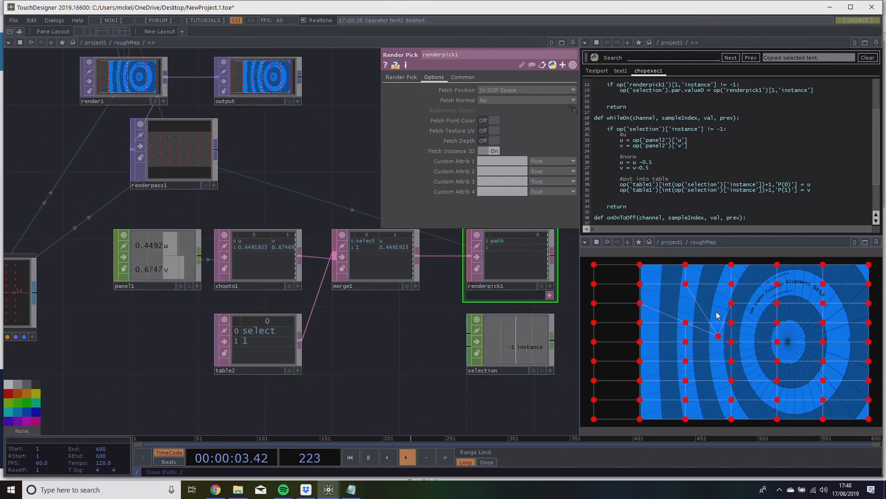
left_click_drag(594, 265, 612, 276)
left_click_drag(686, 265, 746, 291)
left_click_drag(542, 393, 414, 365)
scroll(414, 365, "down", 3)
scroll(415, 365, "up", 5)
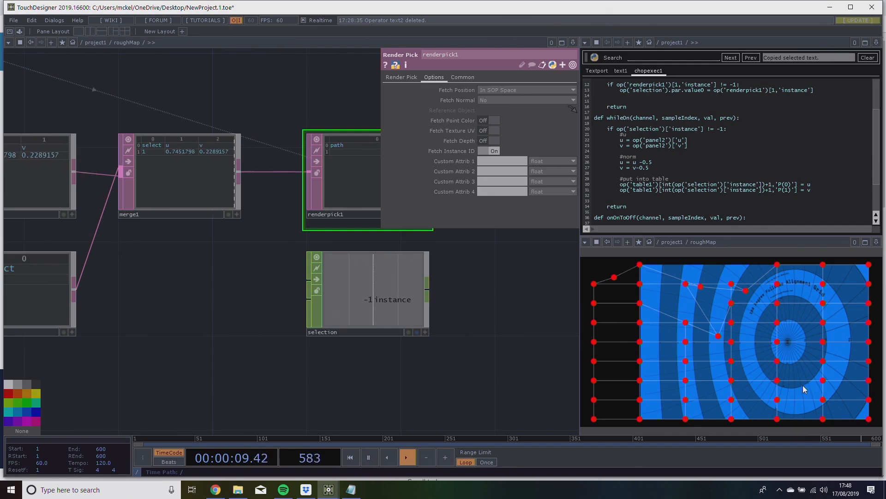
scroll(505, 295, "down", 3)
scroll(485, 296, "up", 2)
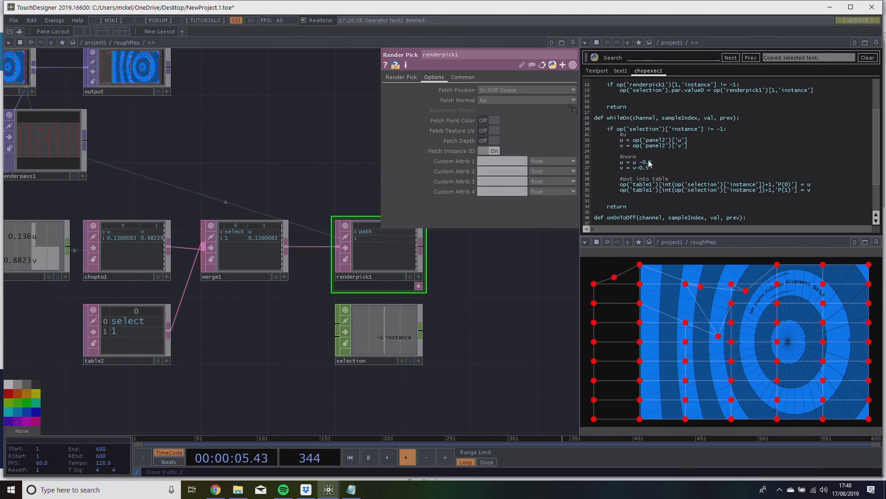
Add the comment #scale between the #norm lines and #put into table, followed by a new line.
left_click_drag(608, 155, 652, 182)
left_click(649, 176)
left_click(659, 167)
key("Return")
key("Return")
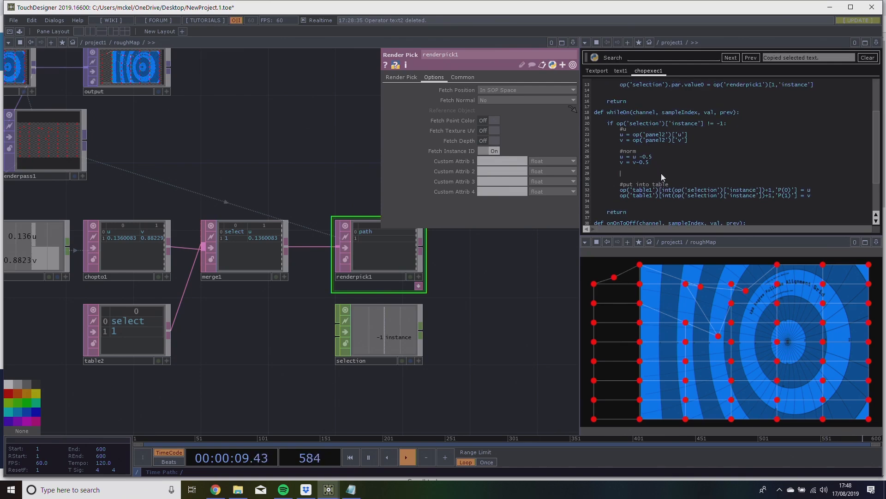
type("#scale")
key("Return")
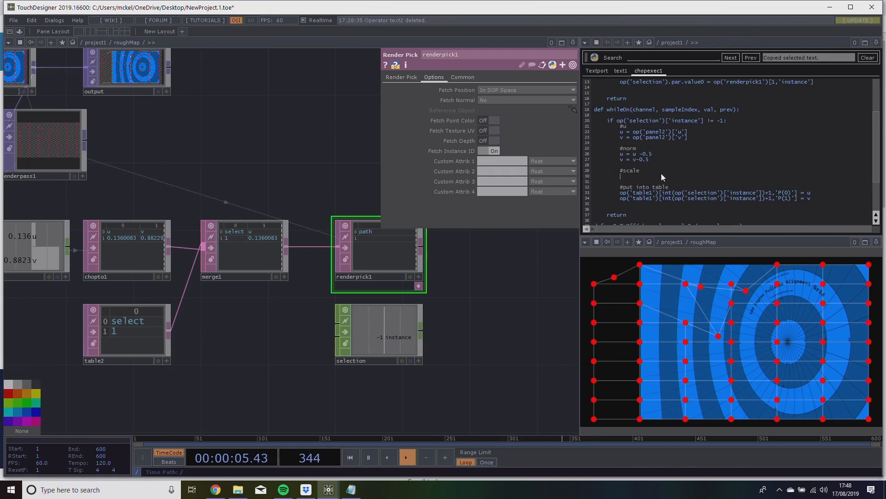
Under #scale, add u = u*.9 and v = v*.9, and test them by moving the second handle of the top row.
type("u = u*.9")
key("Return")
type("v = v*.9")
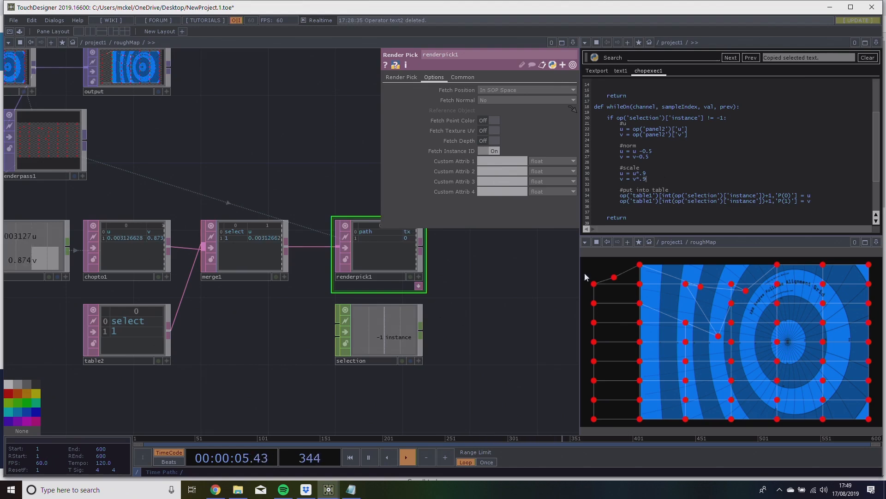
left_click_drag(640, 264, 654, 280)
Set the scale factor of both u and v to 1.1.
left_click(655, 173)
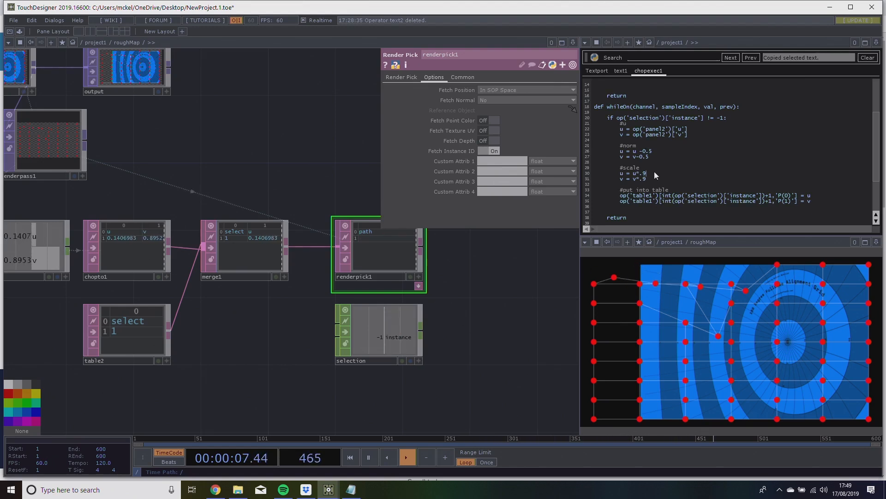
key("BackSpace")
key("BackSpace")
type("1")
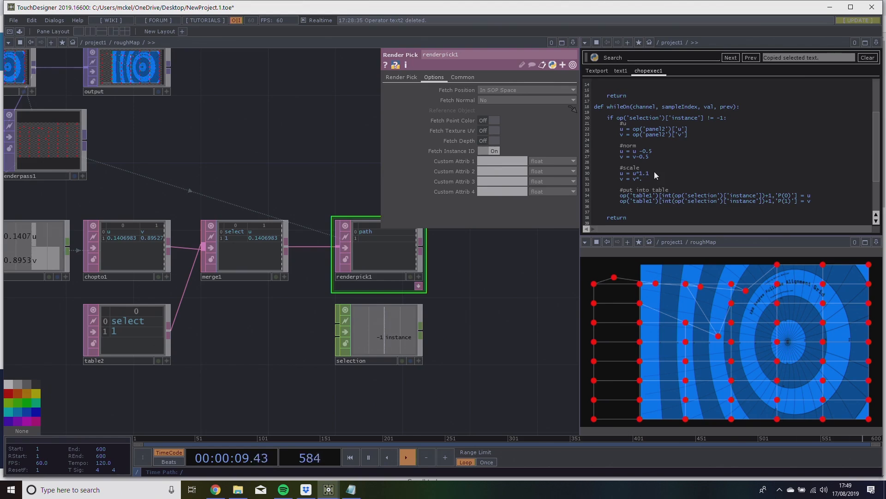
type("1.1")
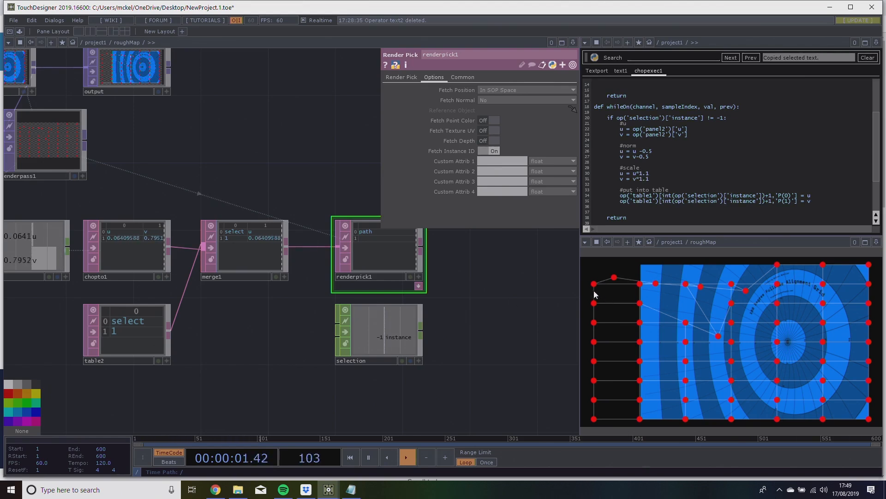
Test the new scale by moving the first column's handles and several second-column handles inward in the roughMap view.
left_click_drag(595, 284, 640, 407)
left_click_drag(640, 400, 641, 390)
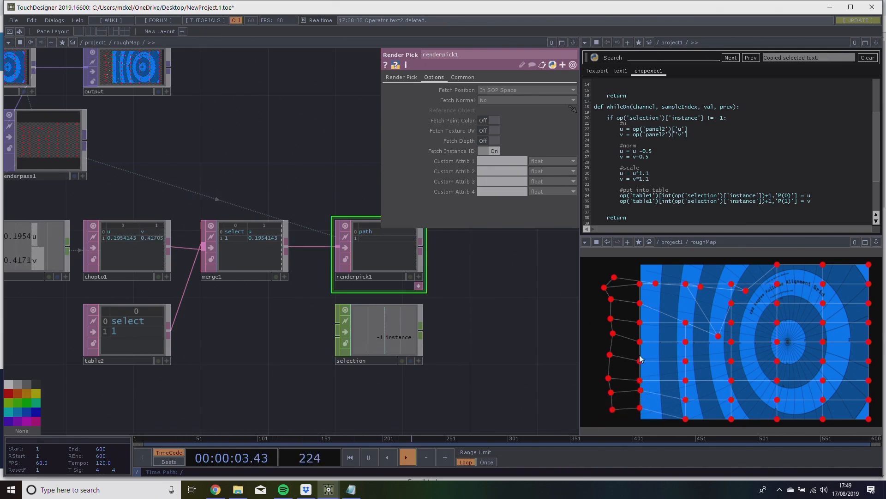
left_click_drag(641, 323, 665, 289)
left_click_drag(485, 358, 446, 389)
scroll(503, 345, "down", 3)
scroll(494, 372, "down", 2)
scroll(503, 323, "up", 2)
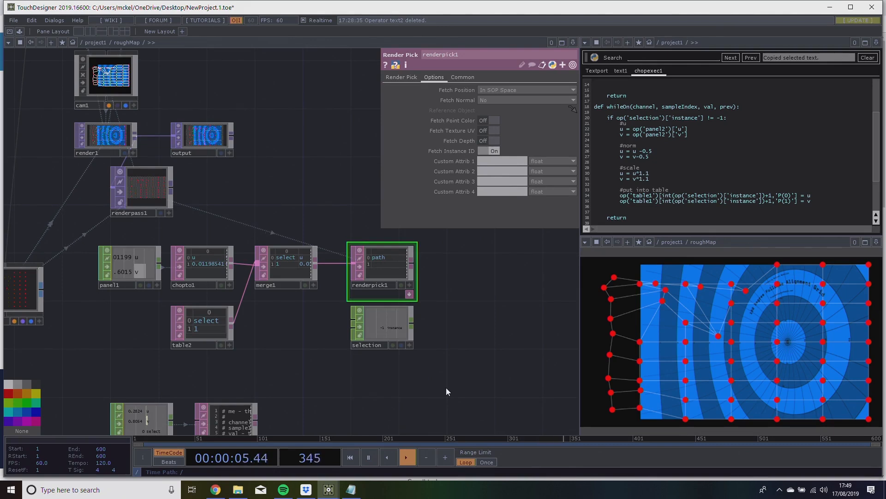
left_click_drag(446, 388, 439, 374)
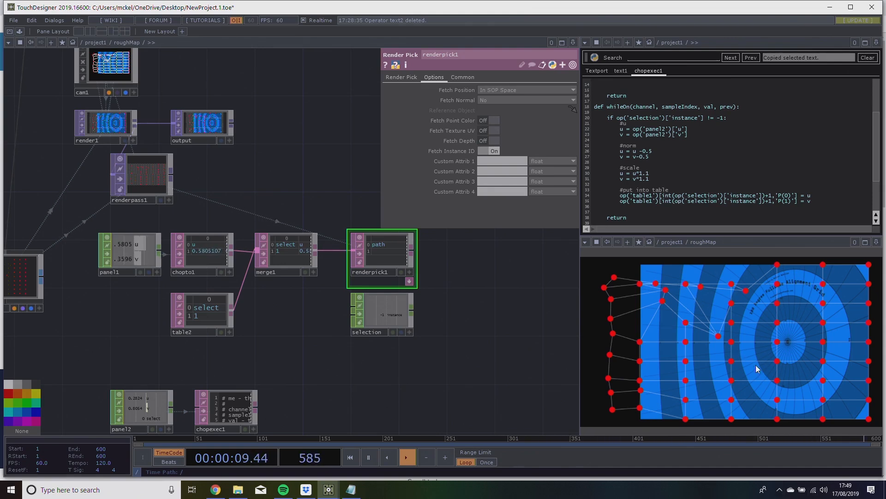
Reposition grid1 and material1 in the network to leave free space on the wire between them.
left_click_drag(429, 388, 489, 378)
scroll(488, 378, "down", 3)
left_click_drag(114, 196, 283, 251)
left_click_drag(200, 259, 245, 343)
left_click_drag(272, 227, 259, 295)
right_click_drag(53, 165, 281, 237)
left_click_drag(207, 164, 243, 160)
scroll(243, 167, "down", 3)
scroll(231, 179, "up", 5)
left_click_drag(229, 198, 200, 177)
right_click_drag(183, 150, 334, 215)
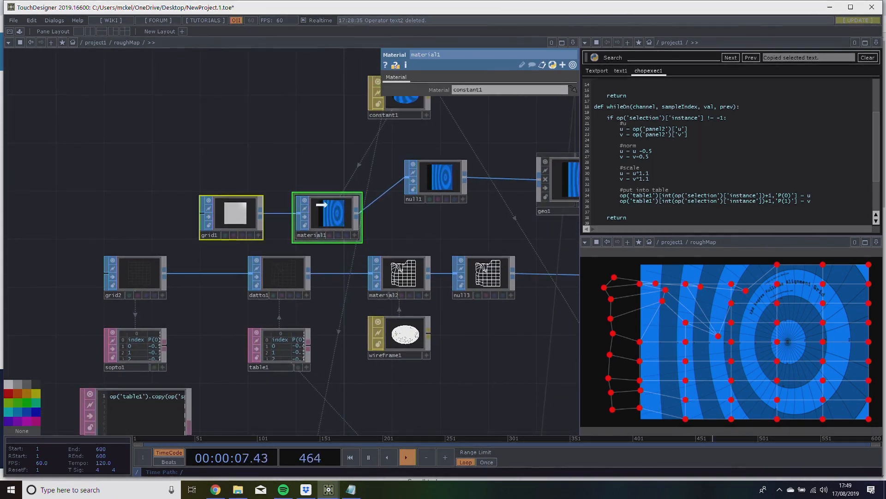
left_click_drag(337, 212, 301, 176)
left_click(324, 107)
left_click_drag(197, 186, 239, 173)
Insert a Lattice SOP on the wire between grid1 and material1.
right_click(240, 175)
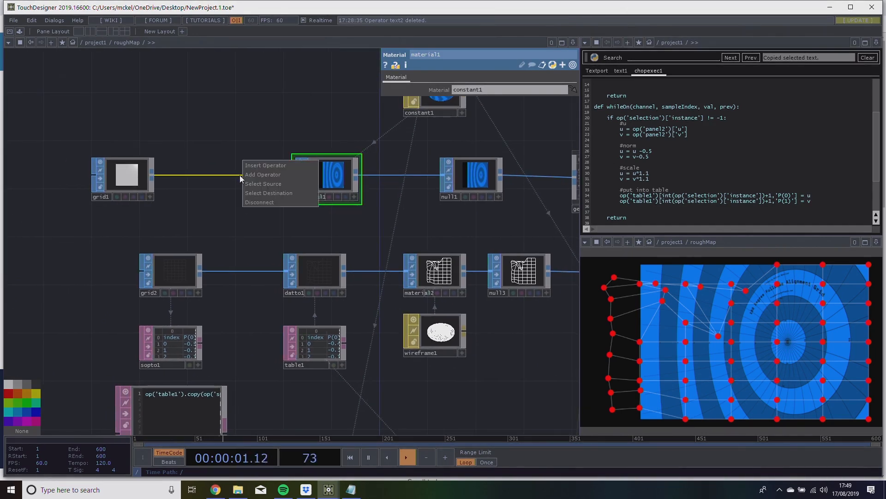
left_click(264, 166)
type("lat")
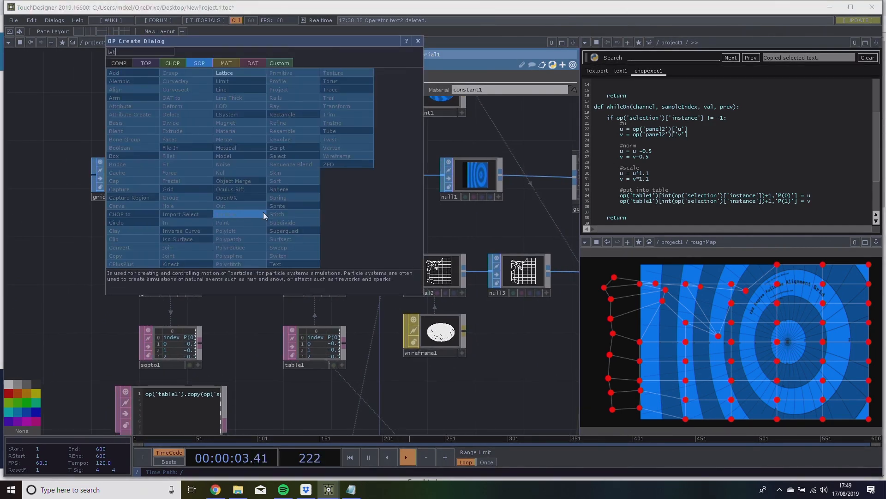
left_click(240, 74)
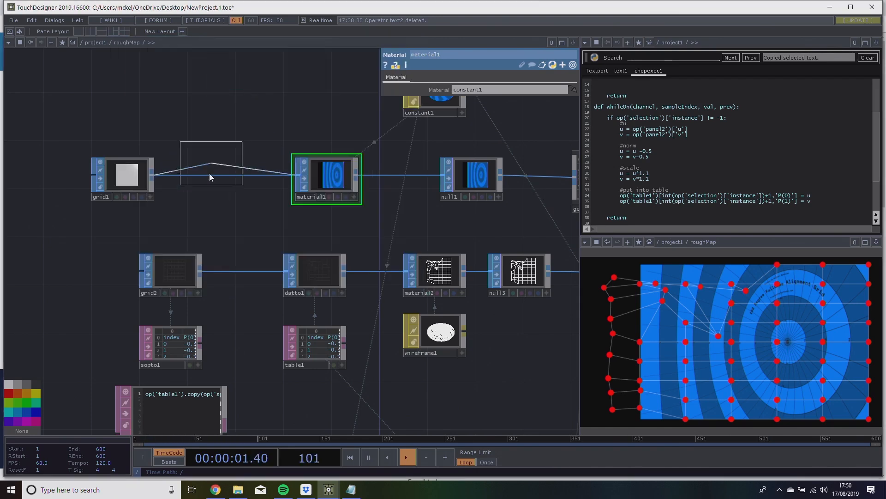
left_click(218, 190)
left_click_drag(216, 182, 251, 182)
Reposition grid2, and connect grid2 to lattice1's second input and datto1 to its third input.
left_click_drag(173, 278, 164, 276)
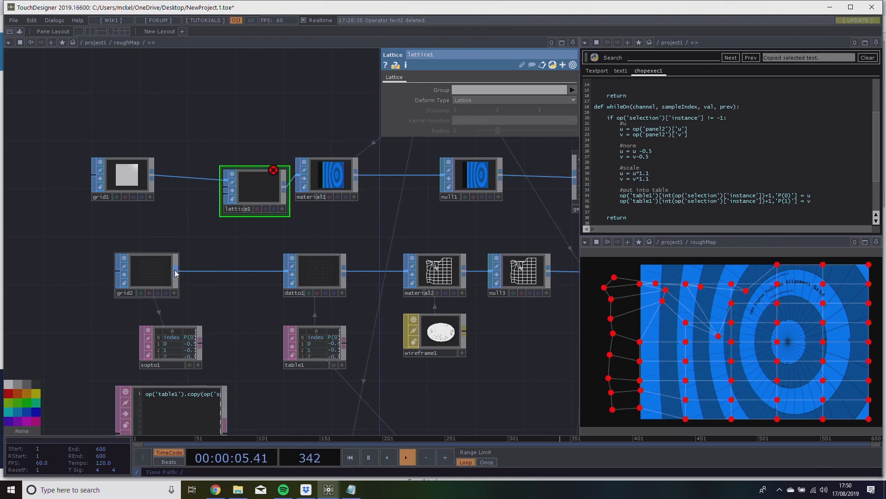
left_click(178, 272)
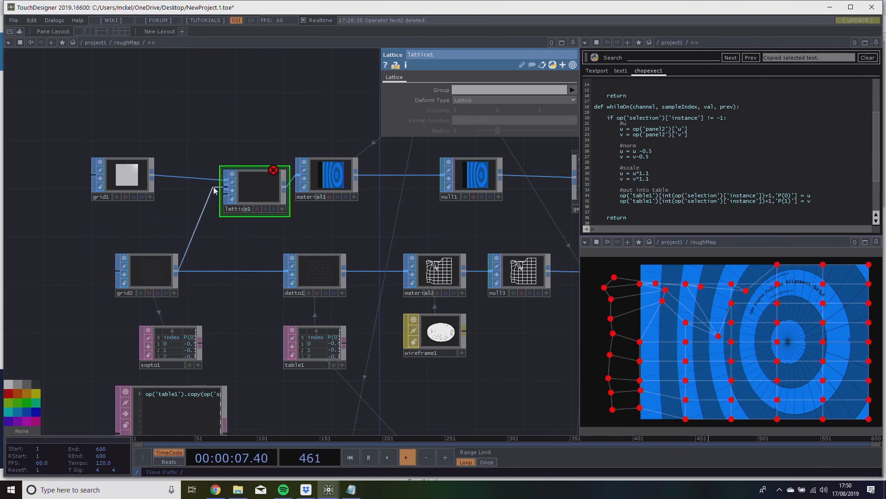
left_click(215, 190)
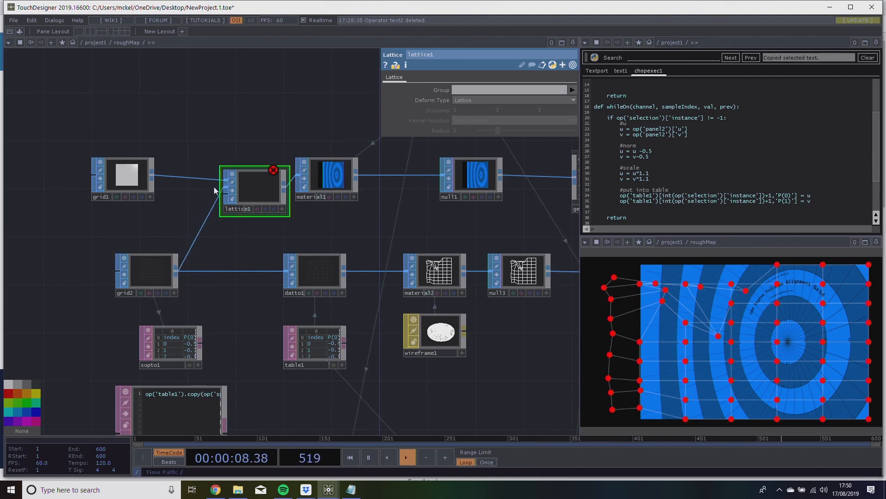
left_click(342, 271)
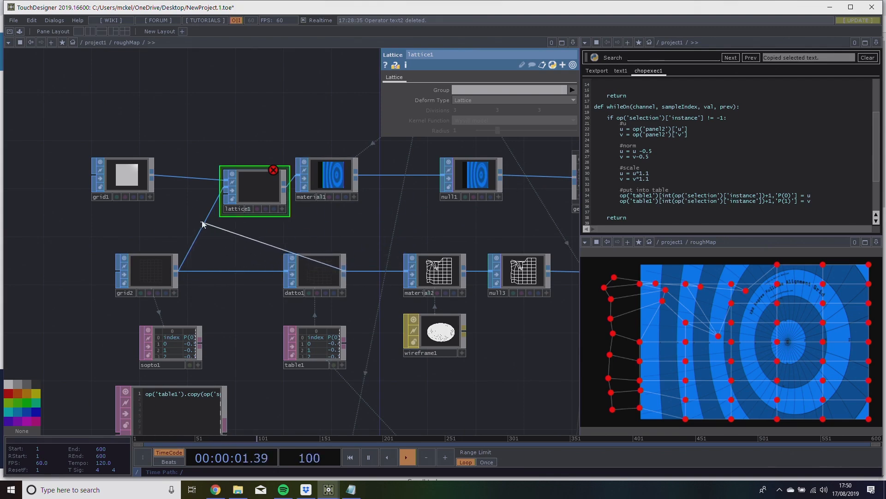
left_click(214, 212)
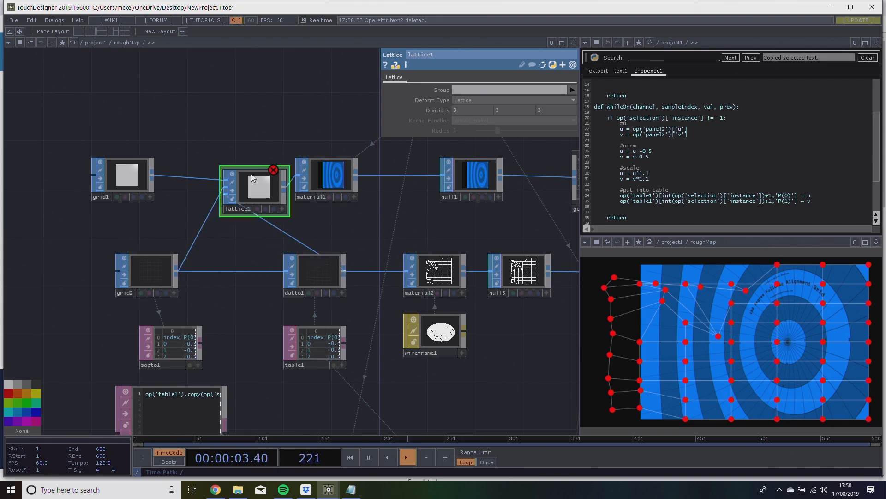
Set lattice1's Deform Type to Points and Radius to 0.29, and test the warp by moving several central handles in the roughMap view.
left_click(468, 102)
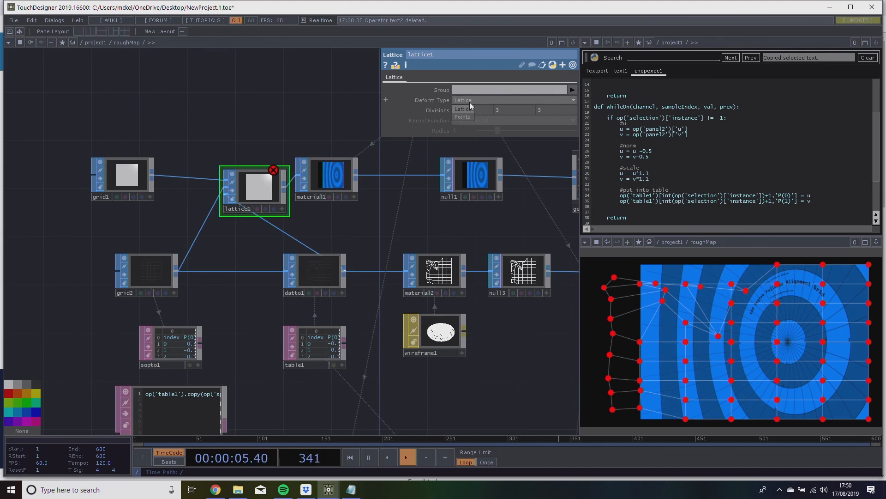
left_click(470, 116)
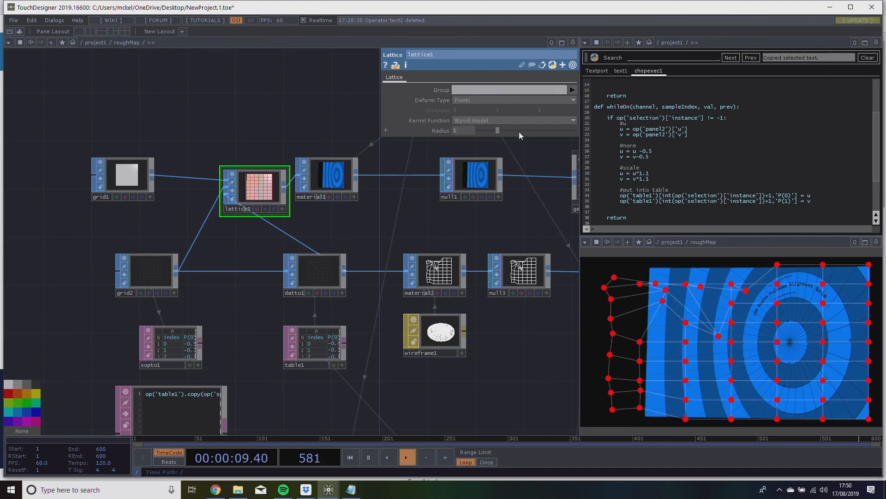
left_click_drag(503, 129, 485, 129)
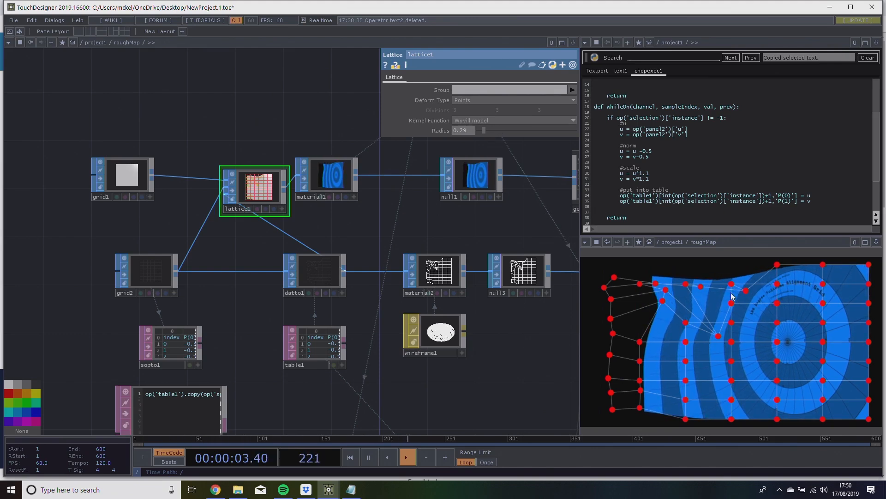
left_click_drag(777, 303, 755, 378)
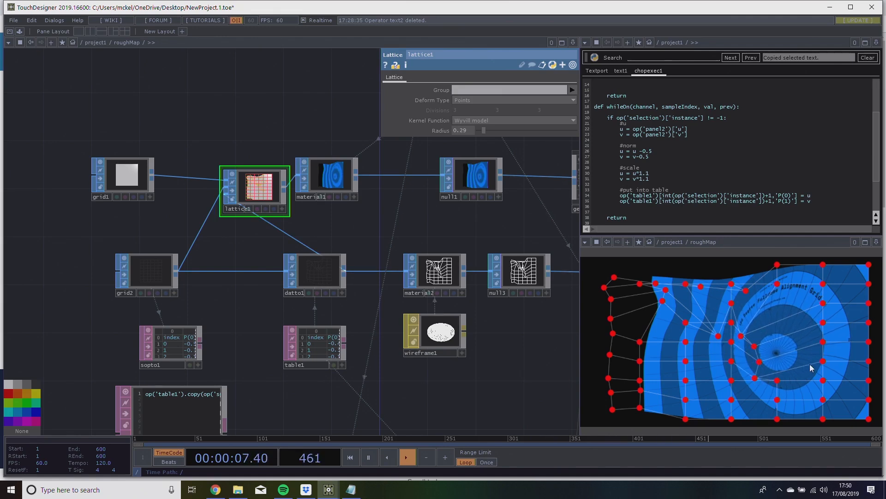
left_click_drag(824, 341, 777, 299)
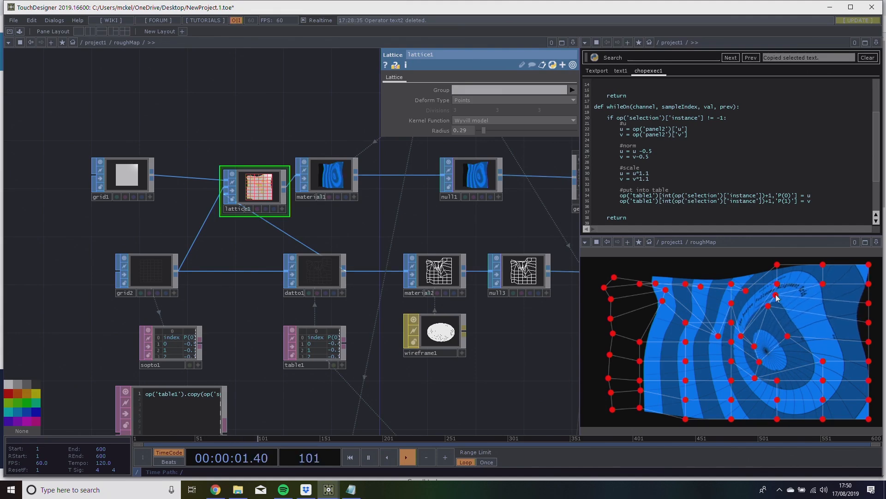
Switch the roughMap network's wires from straight to curved display.
left_click_drag(510, 356, 375, 329)
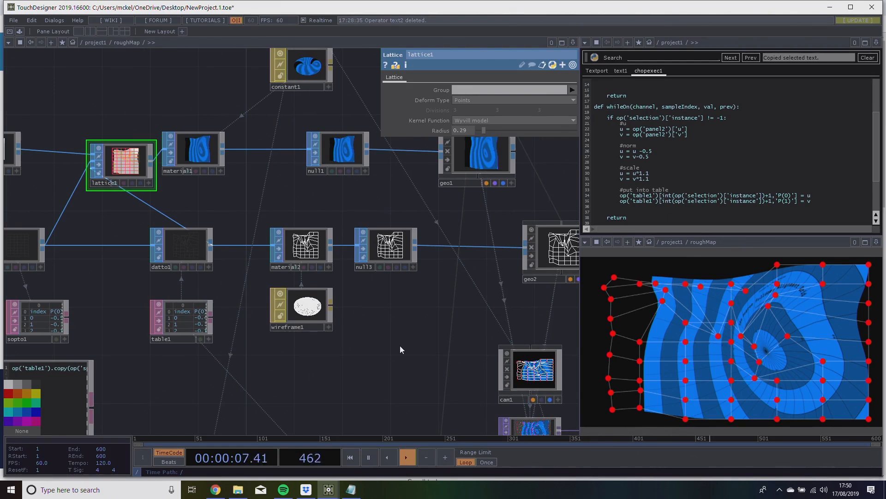
left_click_drag(393, 360, 528, 368)
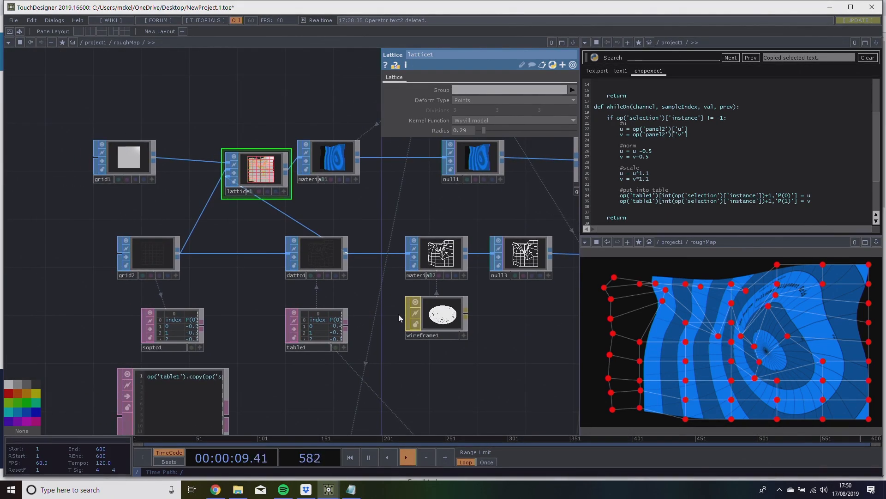
key("s")
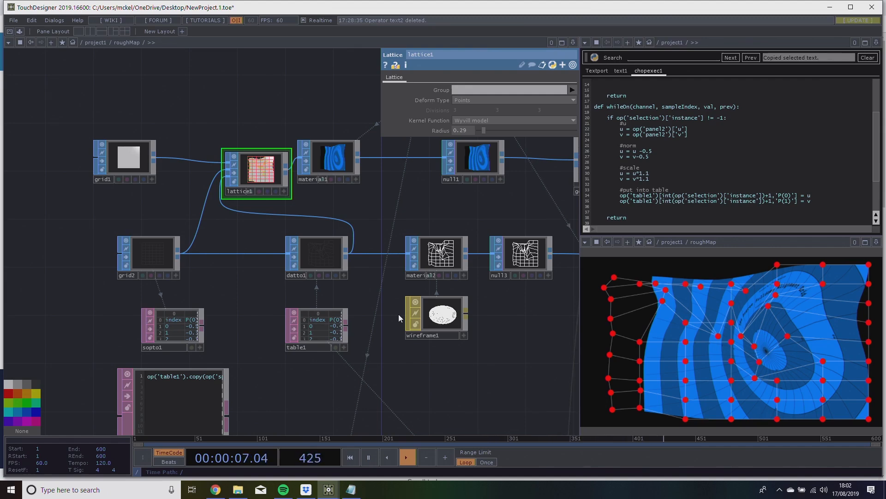
Go up to the project1 network and examine the rendered dome output with the warped projector image.
middle_click_drag(501, 365, 309, 314)
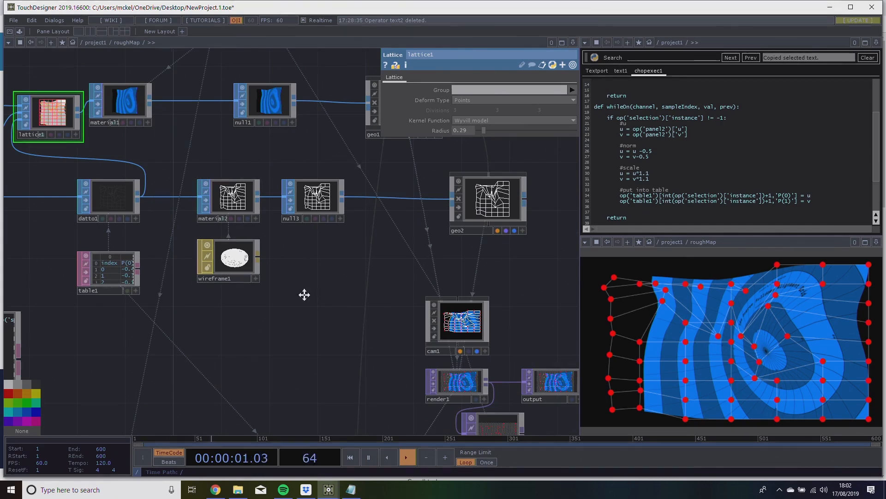
left_click_drag(360, 277, 276, 296)
scroll(425, 290, "down", 10)
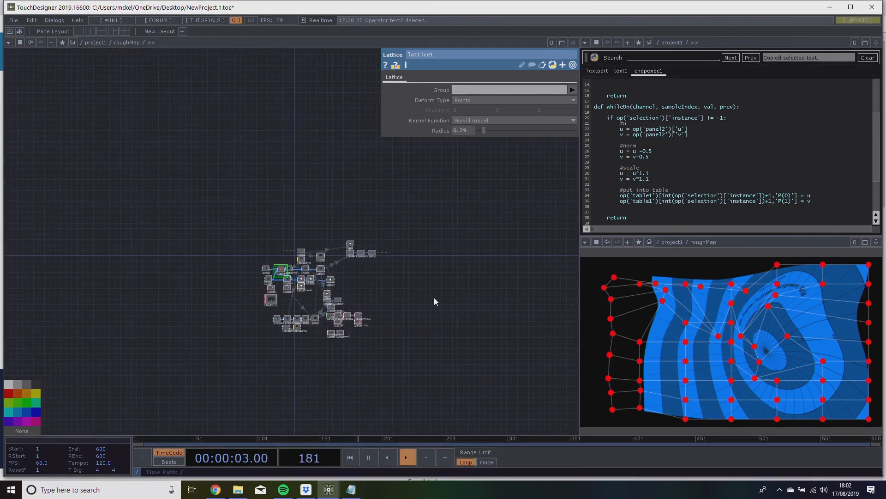
scroll(162, 202, "down", 5)
left_click_drag(226, 149, 259, 239)
left_click_drag(199, 393, 321, 194)
left_click_drag(234, 411, 323, 255)
left_click_drag(322, 323, 249, 346)
left_click_drag(128, 173, 237, 245)
scroll(168, 176, "up", 8)
left_click_drag(251, 280, 255, 344)
scroll(219, 174, "up", 4)
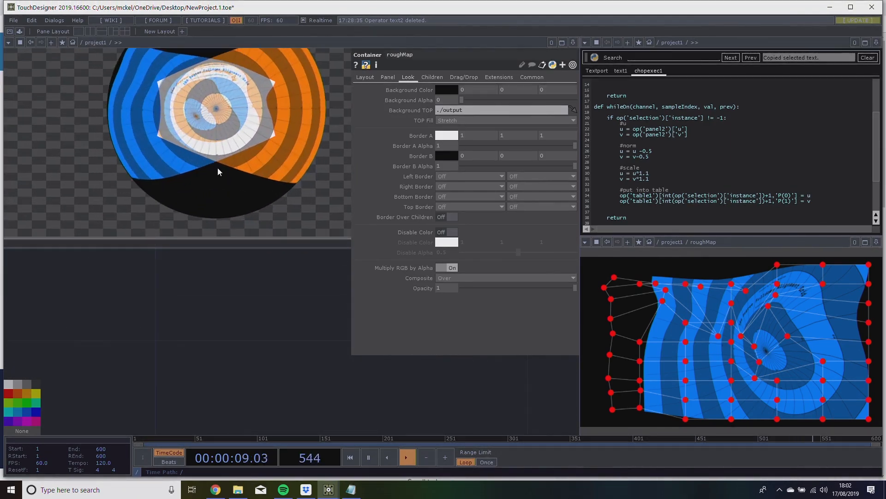
left_click_drag(256, 237, 248, 325)
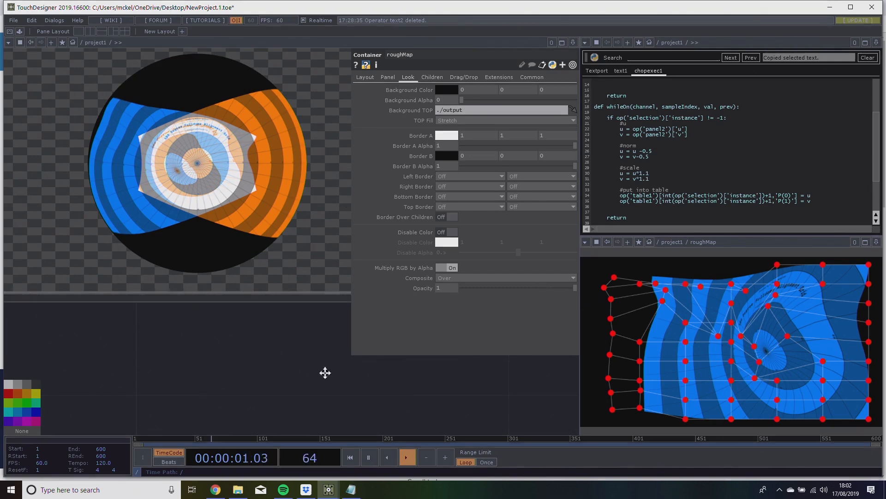
left_click_drag(215, 154, 166, 157)
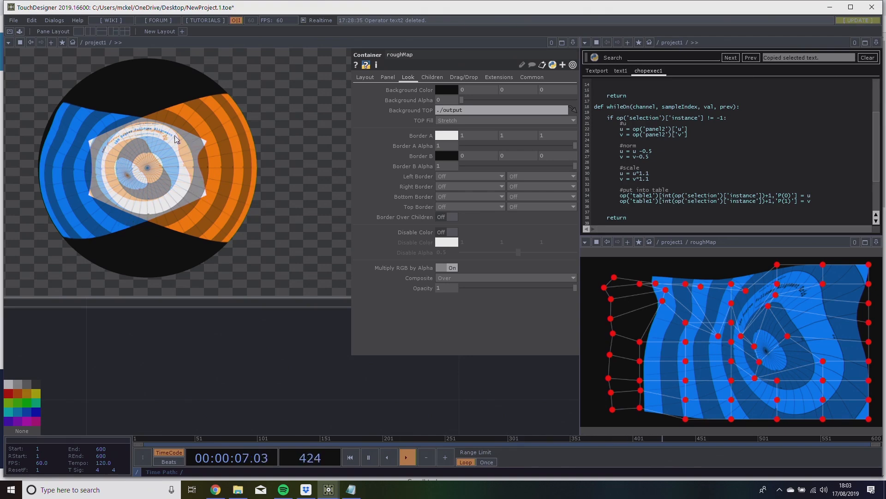
Duplicate the roughMap container in the project1 network.
scroll(279, 362, "down", 2)
left_click_drag(279, 362, 121, 326)
scroll(162, 337, "down", 3)
scroll(162, 336, "down", 6)
left_click_drag(383, 425, 178, 231)
scroll(179, 231, "up", 8)
left_click_drag(180, 147, 188, 388)
left_click_drag(238, 102, 152, 327)
scroll(152, 326, "down", 2)
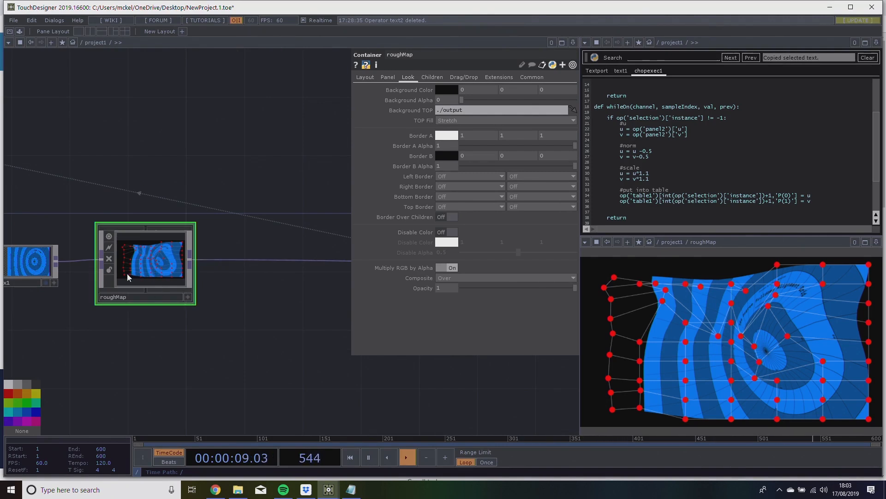
key("ctrl+c")
key("ctrl+v")
Place the duplicate roughMap1, enter it, and run its text1 script to reset the handle positions in table1.
left_click_drag(242, 310, 254, 277)
left_click_drag(174, 315, 171, 303)
scroll(171, 304, "up", 8)
left_click_drag(177, 269, 233, 316)
scroll(190, 276, "up", 4)
scroll(217, 310, "down", 4)
scroll(215, 283, "up", 3)
left_click_drag(214, 281, 223, 214)
left_click_drag(131, 306, 151, 336)
left_click(103, 282)
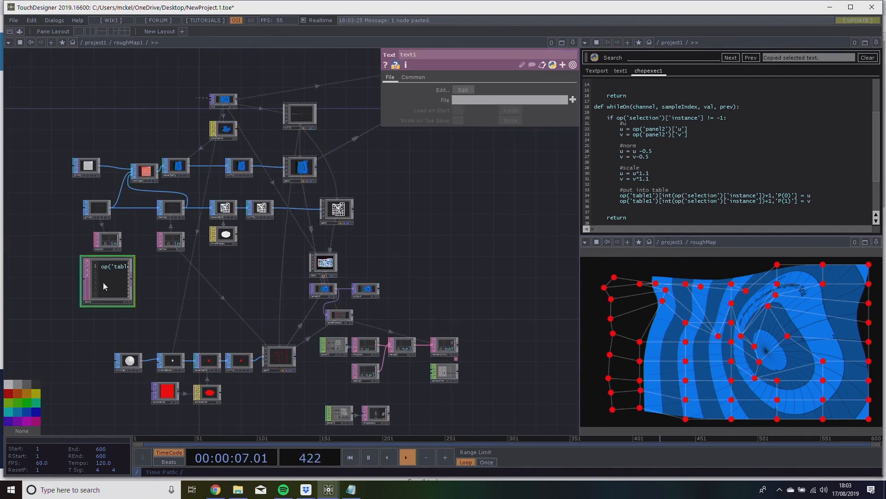
Point the panel viewer from roughMap to roughMap1.
left_click_drag(268, 269, 270, 288)
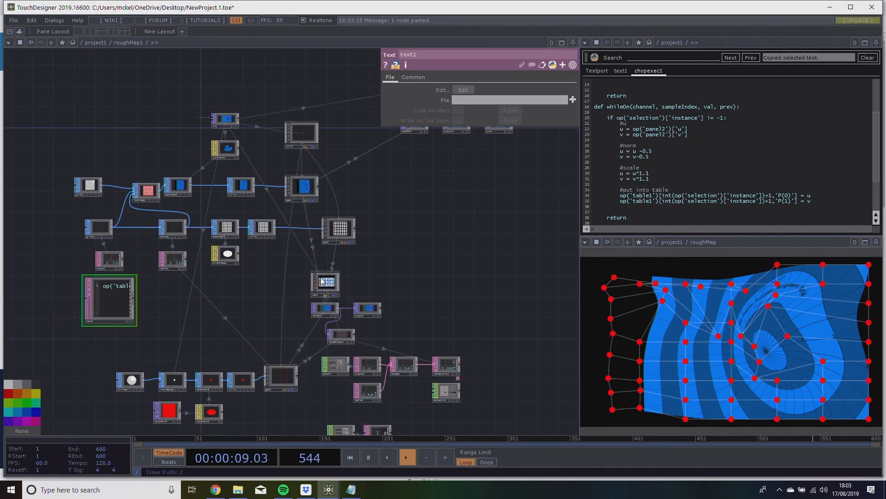
left_click(687, 241)
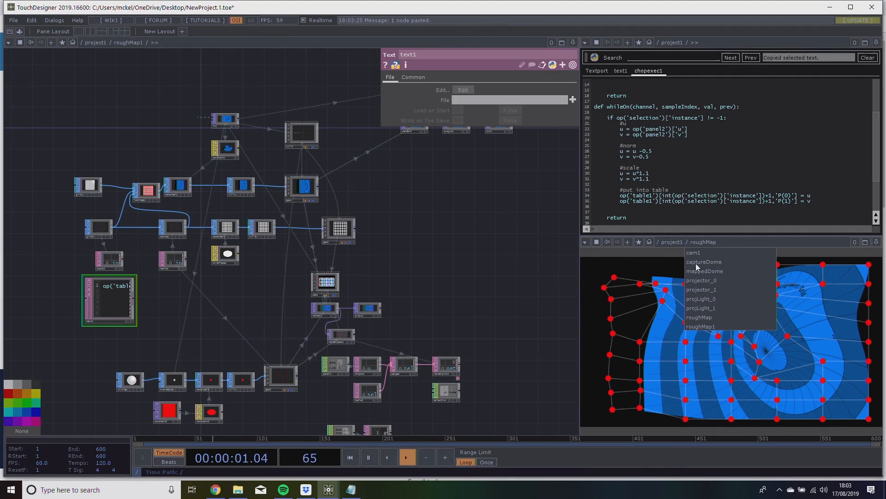
left_click(723, 325)
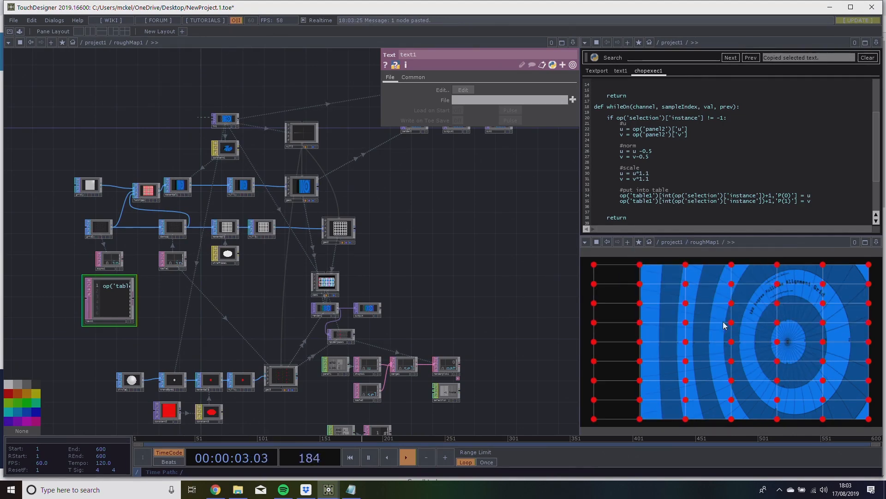
Look over the roughMap1 network, focusing on the grid1, lattice1 and material1 chain.
left_click_drag(506, 289, 483, 304)
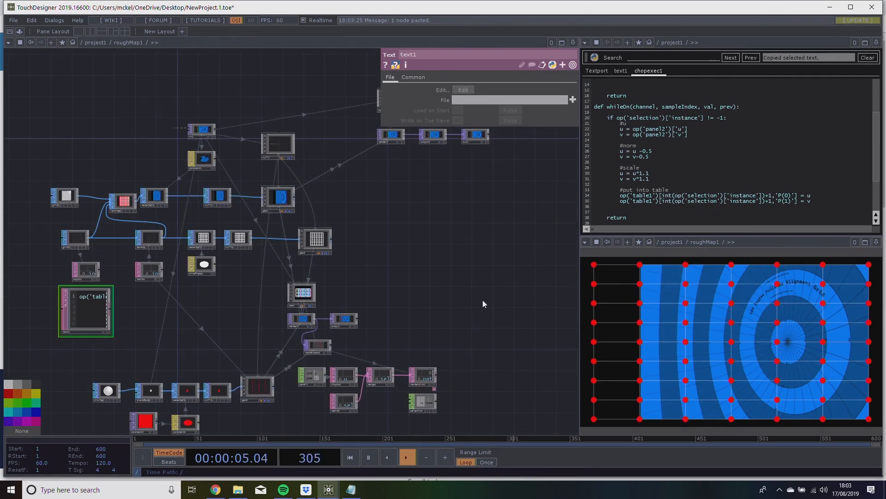
left_click_drag(480, 301, 466, 281)
scroll(475, 269, "down", 5)
scroll(475, 270, "up", 3)
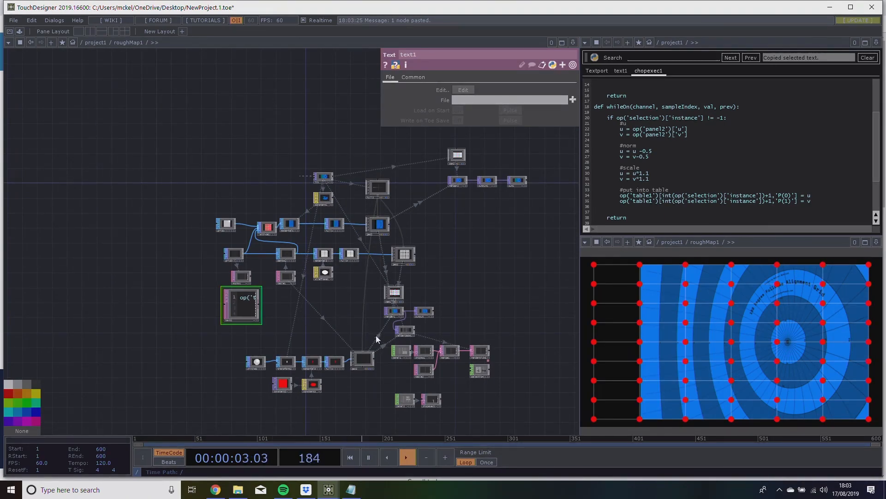
left_click_drag(337, 312, 348, 353)
scroll(294, 310, "up", 3)
scroll(294, 309, "up", 3)
left_click_drag(328, 248, 345, 305)
scroll(306, 281, "up", 3)
scroll(391, 289, "up", 4)
scroll(388, 291, "down", 1)
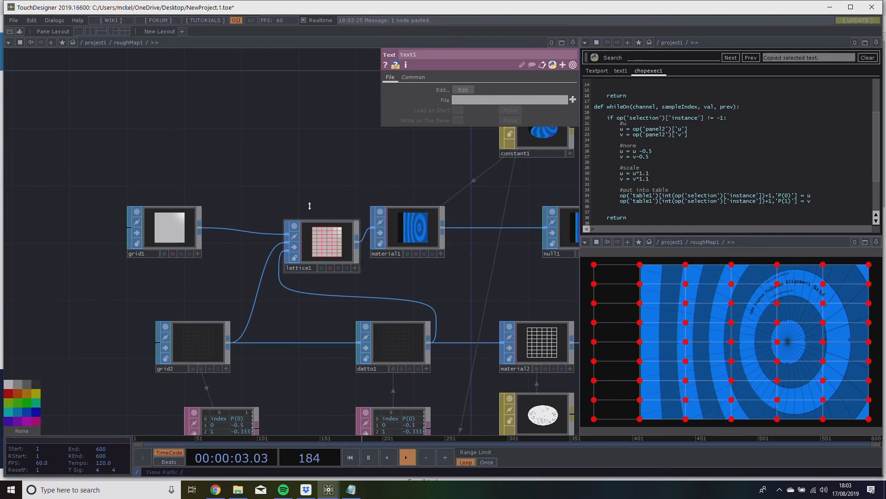
scroll(296, 231, "down", 6)
scroll(259, 240, "up", 5)
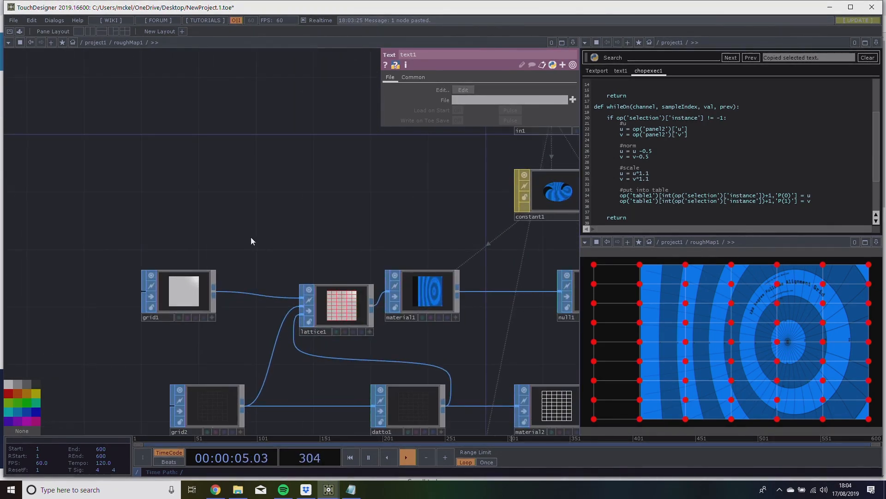
Add a Rectangle SOP above grid1 in the roughMap1 network.
key("Tab")
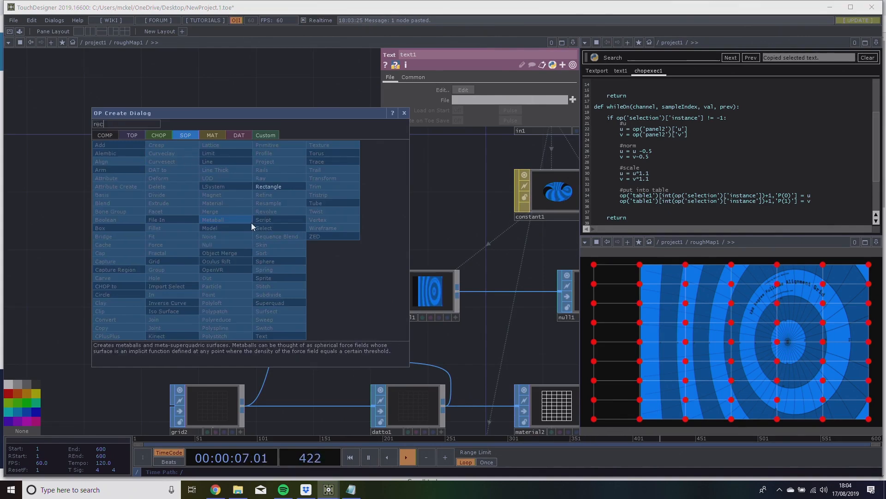
left_click(276, 186)
left_click(158, 218)
left_click_drag(158, 217, 190, 218)
left_click_drag(245, 230, 168, 175)
left_click_drag(244, 192, 243, 179)
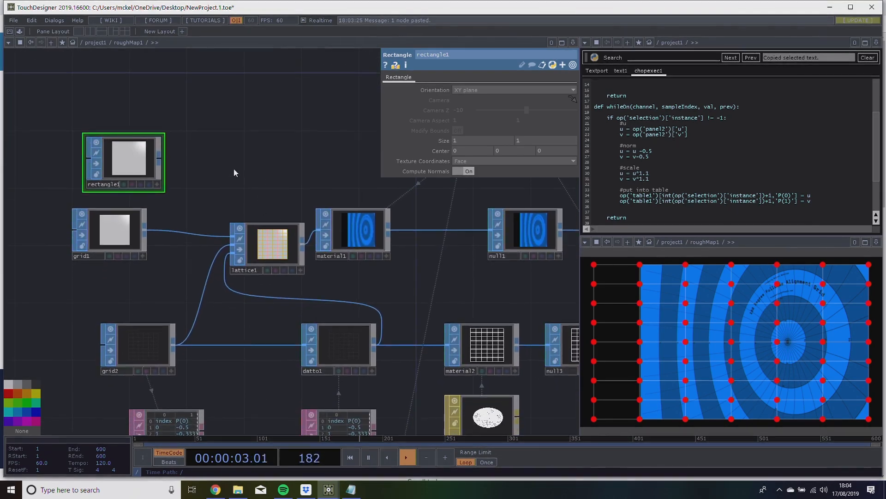
Connect rectangle1 to material1, move grid1 and lattice1 up out of the way, and place rectangle1 in line with material1.
left_click_drag(160, 155, 318, 232)
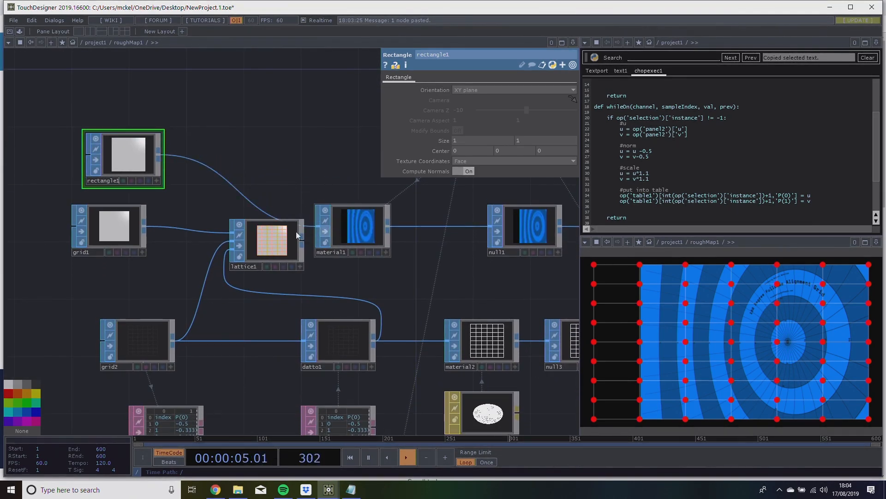
right_click_drag(44, 213, 248, 251)
left_click_drag(248, 248, 205, 75)
left_click_drag(226, 175, 253, 210)
left_click_drag(169, 192, 198, 235)
left_click_drag(262, 159, 226, 142)
left_click_drag(217, 193, 210, 189)
left_click_drag(140, 237, 139, 266)
left_click_drag(255, 286, 265, 251)
scroll(256, 296, "down", 2)
scroll(256, 296, "up", 2)
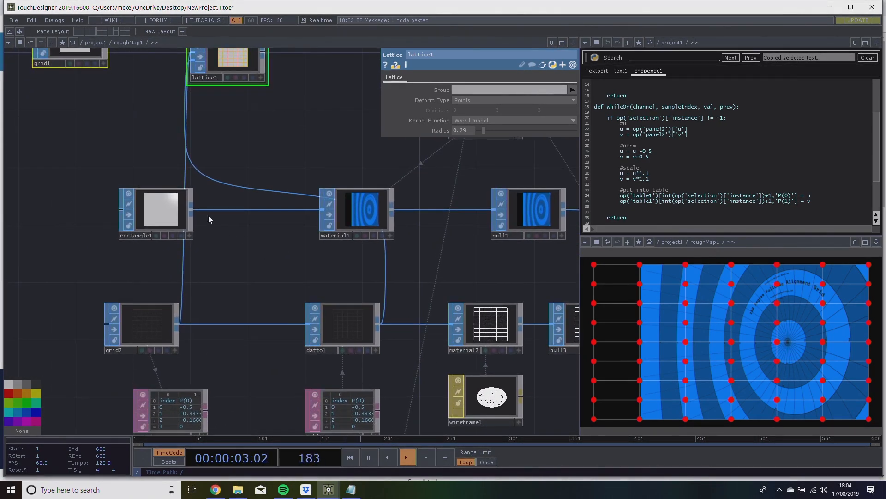
Connect rectangle1 to datto1 in place of grid2, and delete grid1, grid2 and lattice1.
left_click_drag(191, 211, 316, 336)
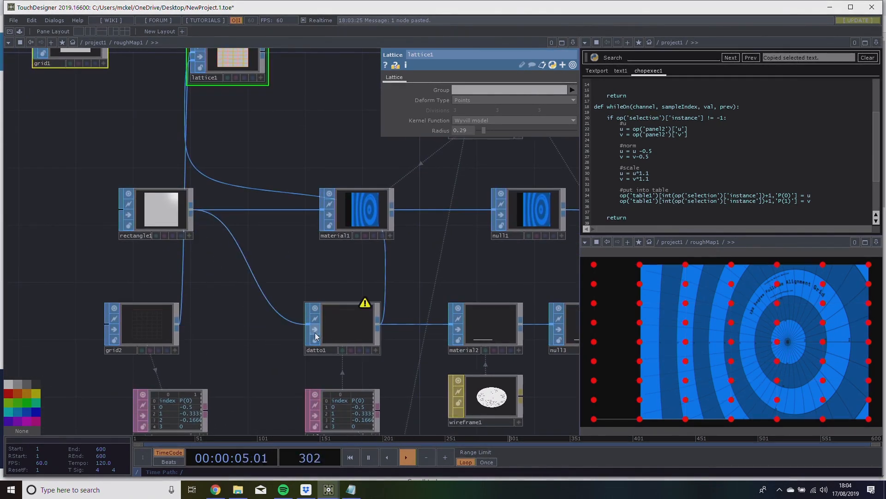
scroll(236, 302, "down", 3)
left_click_drag(181, 310, 108, 186)
left_click_drag(242, 206, 240, 213)
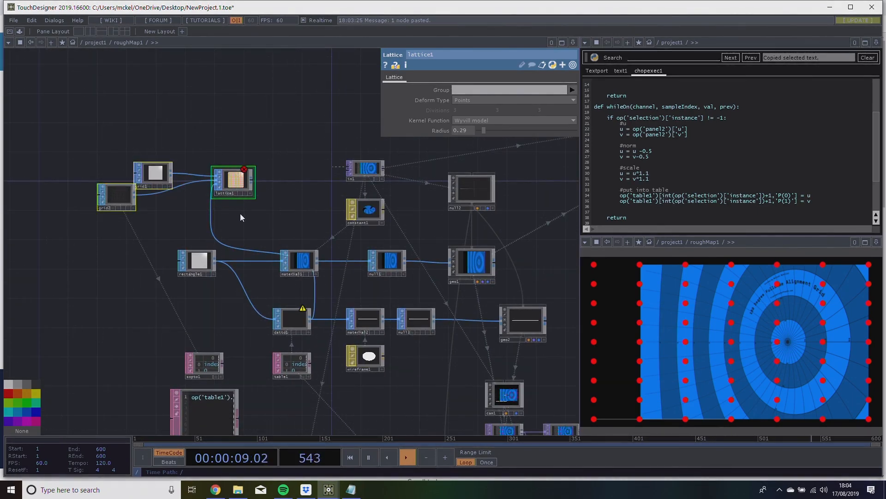
key("Delete")
Set rectangle1 as the source geometry of sopto1.
scroll(196, 243, "up", 3)
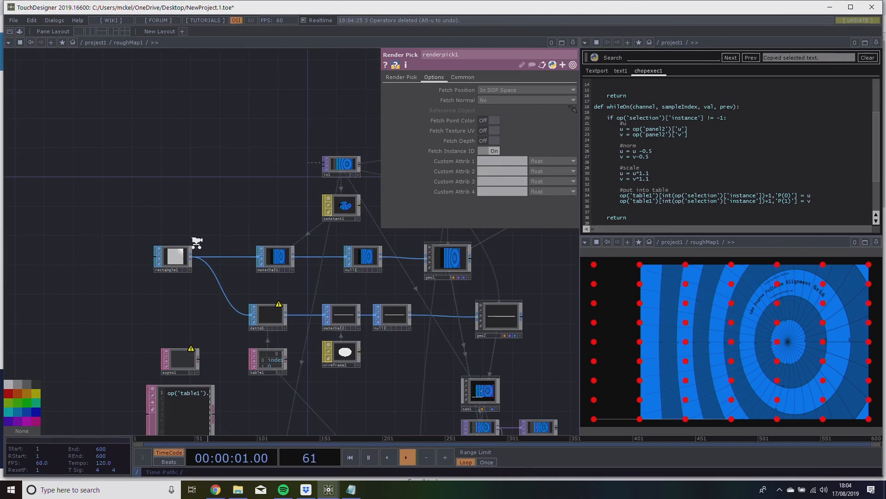
left_click(165, 270)
left_click_drag(295, 262, 285, 262)
left_click_drag(242, 194, 161, 152)
left_click(226, 313)
left_click_drag(157, 327, 178, 306)
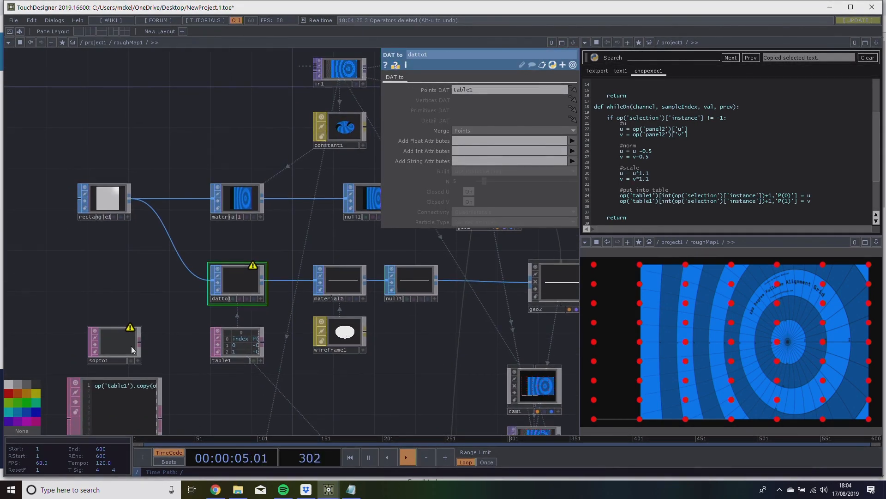
left_click_drag(99, 199, 121, 340)
scroll(125, 351, "up", 5)
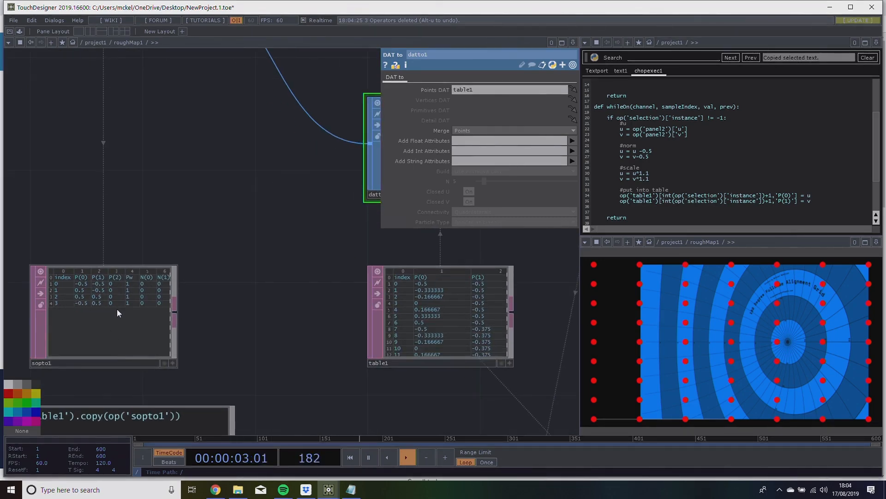
Run the text1 script to copy the sopto1 points into table1.
scroll(226, 319, "down", 3)
left_click(181, 373)
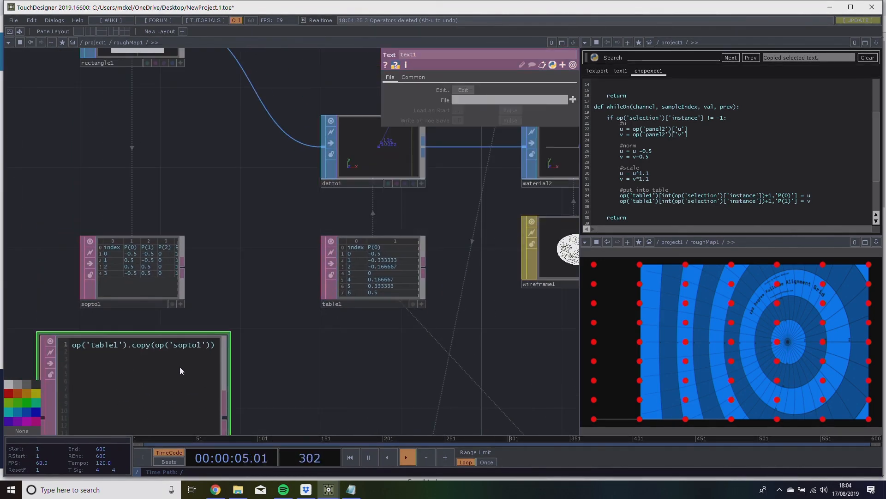
key("ctrl+r")
left_click_drag(233, 248, 199, 280)
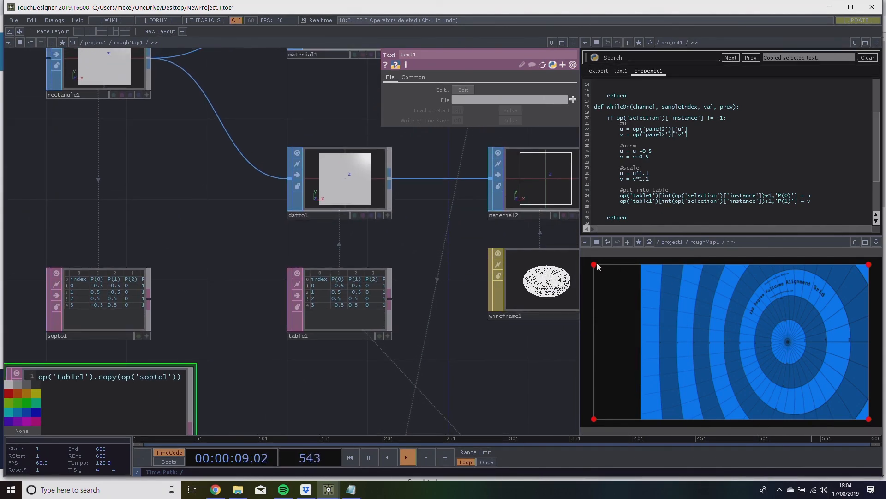
Move the four red corner handles inward in the panel view to warp the rectangle outline.
left_click_drag(599, 269, 707, 277)
left_click_drag(594, 419, 692, 370)
left_click_drag(869, 419, 811, 376)
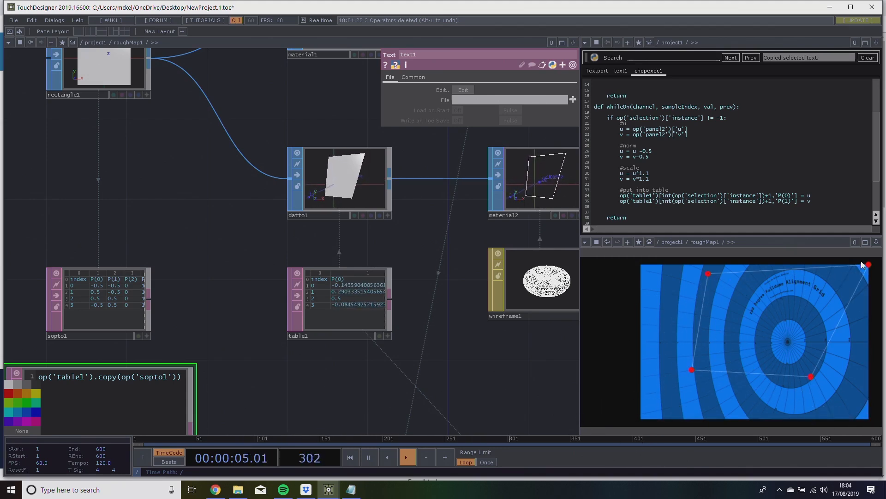
left_click_drag(869, 265, 852, 280)
Look over the roughMap1 network, following the rectangle1 chain through the geometry, camera and render operators.
left_click_drag(459, 269, 329, 339)
scroll(420, 304, "down", 3)
scroll(329, 339, "up", 1)
scroll(320, 257, "up", 5)
left_click_drag(356, 268, 256, 269)
scroll(319, 257, "down", 4)
scroll(256, 270, "down", 3)
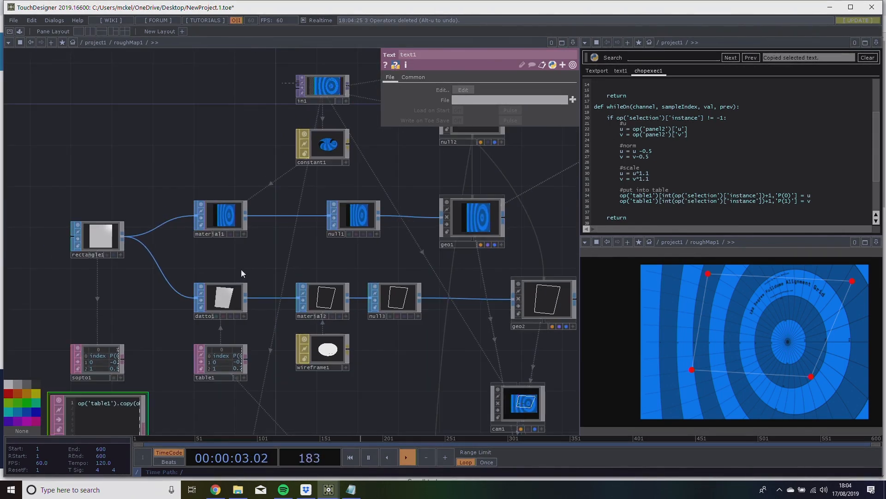
left_click_drag(258, 208, 244, 245)
left_click_drag(278, 171, 226, 192)
left_click_drag(307, 188, 188, 222)
left_click_drag(135, 201, 418, 203)
mouse_move(18, 171)
left_mouse_down()
mouse_move(517, 239)
mouse_move(459, 254)
left_mouse_up()
mouse_move(429, 294)
right_mouse_down()
mouse_move(379, 224)
mouse_move(372, 188)
right_mouse_up()
left_click_drag(363, 243, 321, 377)
Select constant1 and move it away from beneath in1 to free space above material1.
left_click(277, 258)
left_click_drag(321, 336, 365, 297)
left_click_drag(302, 283, 481, 280)
left_click_drag(272, 300, 365, 300)
left_click_drag(287, 247, 212, 247)
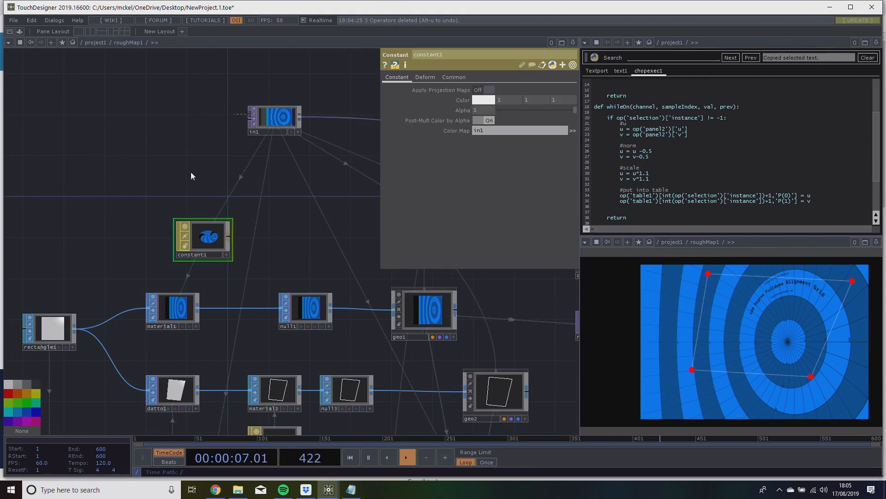
Add a new Constant MAT beside constant1 and assign it to material1.
key("Tab")
left_click(151, 70)
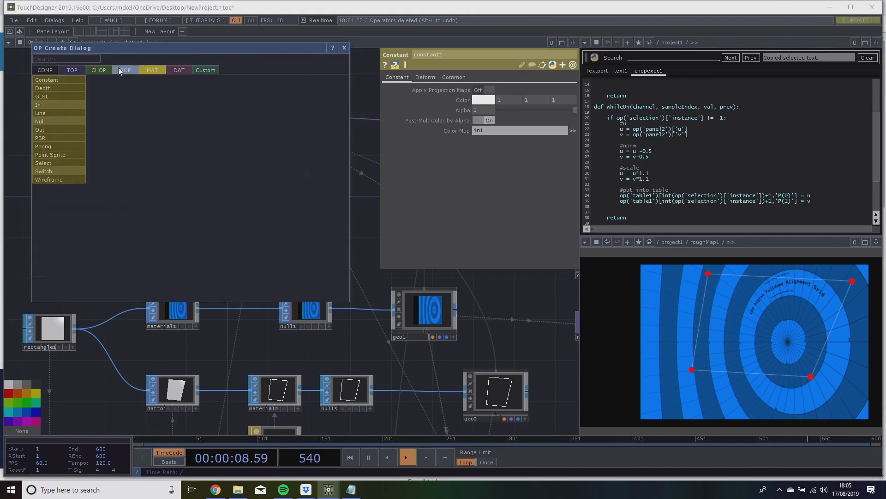
left_click(71, 78)
left_click_drag(287, 261, 205, 293)
Examine how the new constant material carries through null1 and geo1 to render2 and output1.
scroll(353, 248, "down", 5)
scroll(385, 263, "up", 4)
left_click_drag(453, 301, 507, 273)
scroll(445, 309, "down", 3)
scroll(445, 310, "up", 3)
left_click_drag(409, 342, 243, 241)
left_click_drag(335, 292, 328, 202)
left_click_drag(274, 152, 334, 323)
left_click_drag(253, 313, 368, 316)
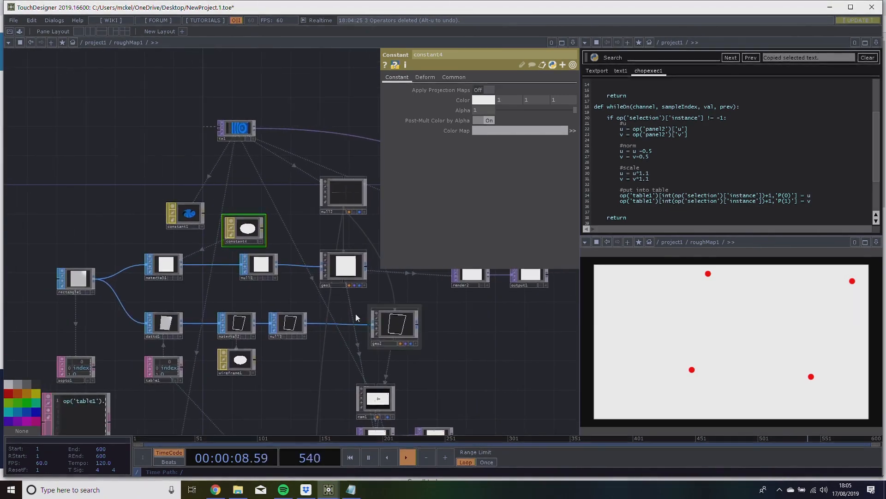
left_click_drag(183, 290, 228, 293)
scroll(218, 260, "up", 5)
left_click_drag(457, 332, 239, 341)
scroll(240, 342, "down", 2)
left_click_drag(275, 279, 366, 297)
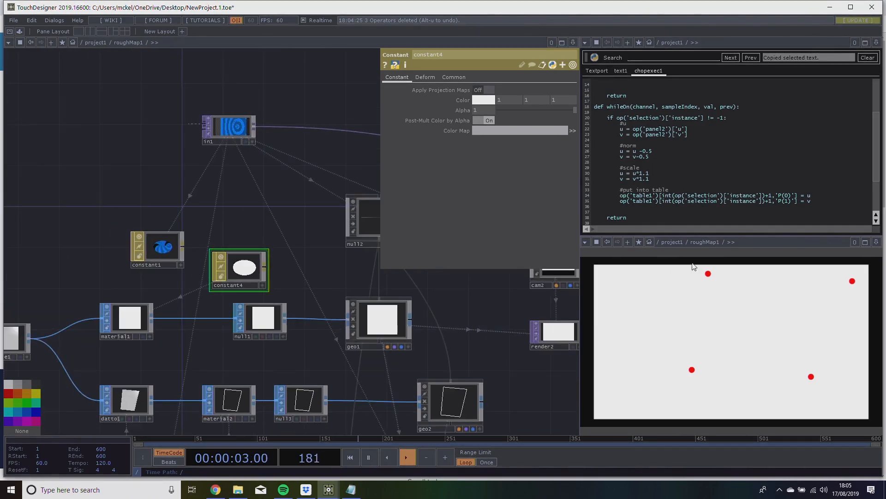
Connect datto1 to material1 in place of rectangle1, and move the upper-left corner handle outward to check the warp.
left_click_drag(707, 277, 665, 276)
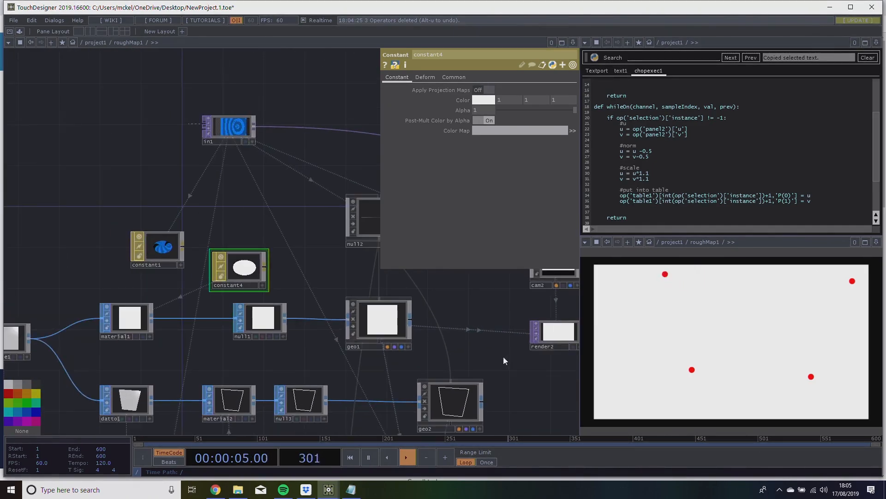
left_click_drag(504, 357, 463, 329)
scroll(463, 329, "down", 2)
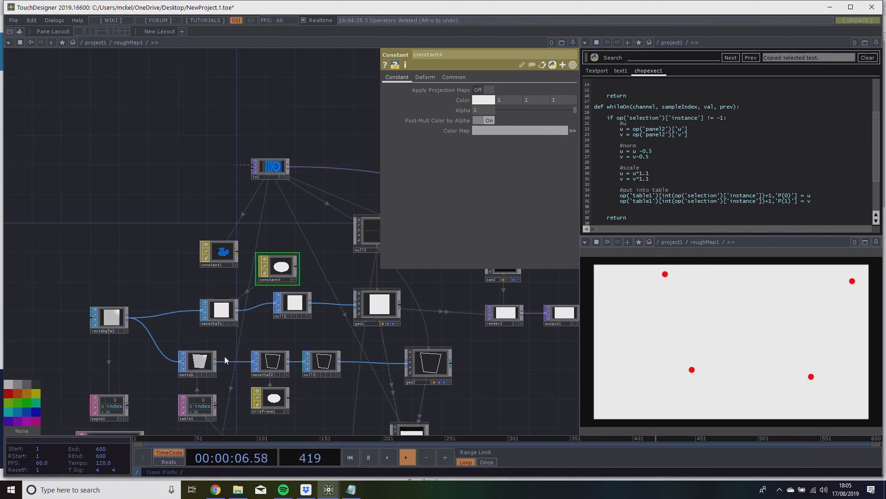
left_click_drag(218, 361, 123, 302)
left_click_drag(665, 274, 614, 269)
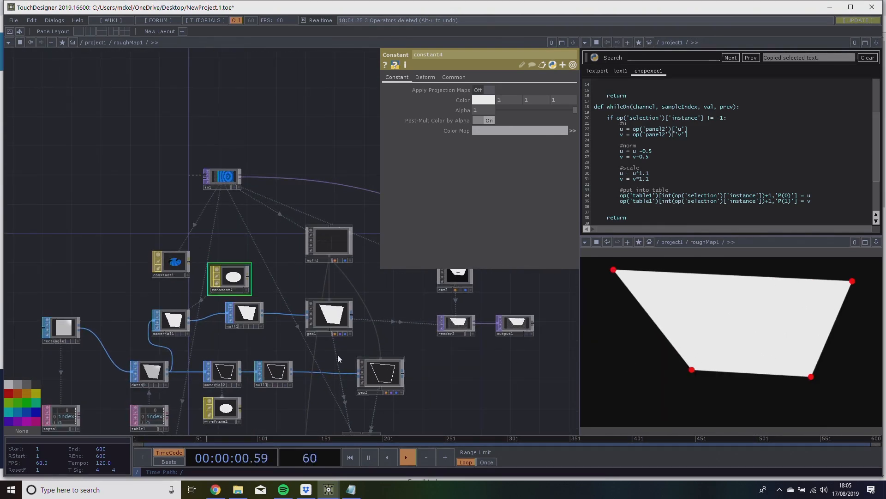
Tidy the network by moving datto1 next to rectangle1 and repositioning material1, material2, null3 and wireframe1.
left_click_drag(149, 371, 121, 334)
left_click_drag(171, 319, 194, 312)
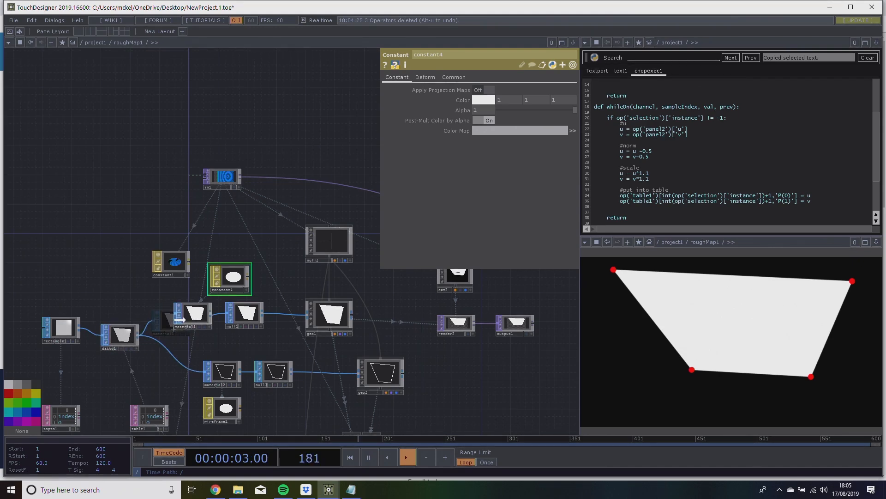
left_click_drag(221, 372, 206, 371)
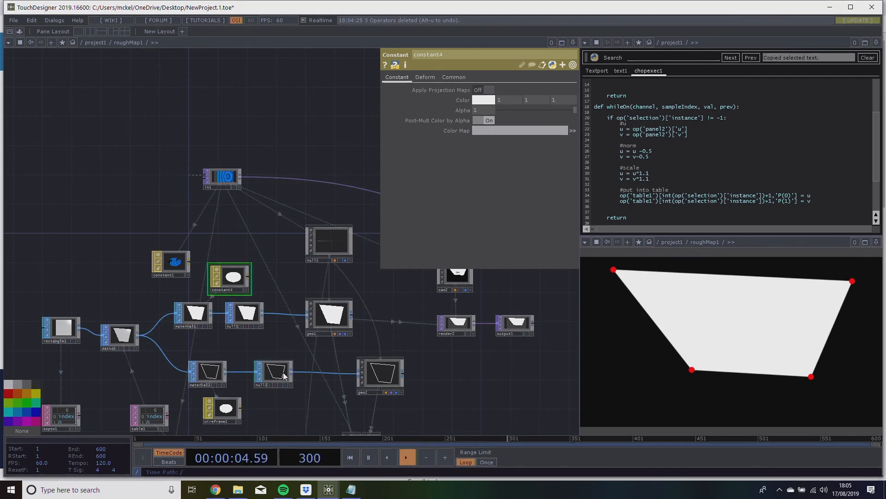
left_click_drag(277, 372, 269, 371)
left_click_drag(231, 408, 216, 408)
Reshape the white quad by moving each of its four corner handles in the panel view.
left_click_drag(631, 273, 646, 279)
left_click_drag(691, 369, 644, 400)
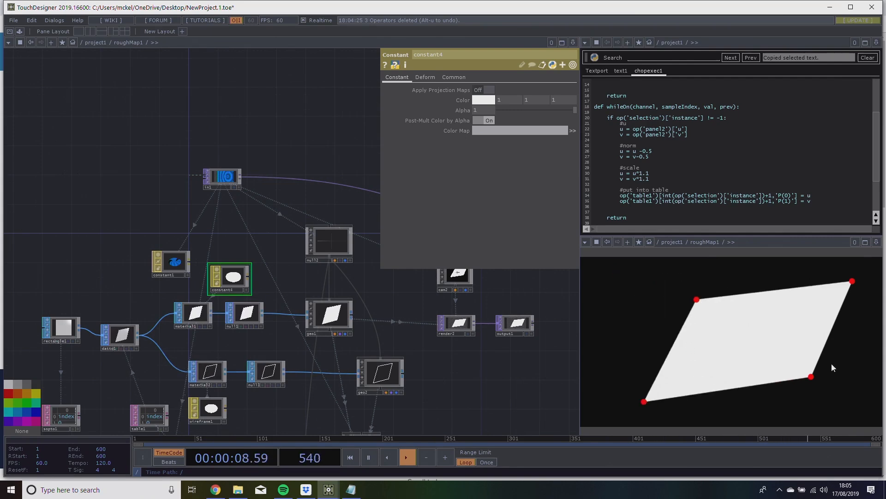
left_click_drag(816, 376, 822, 397)
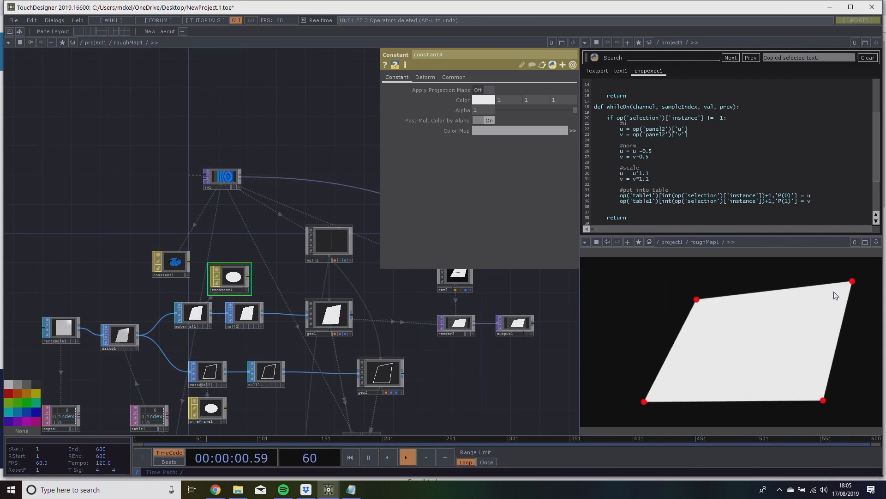
left_click_drag(852, 281, 816, 292)
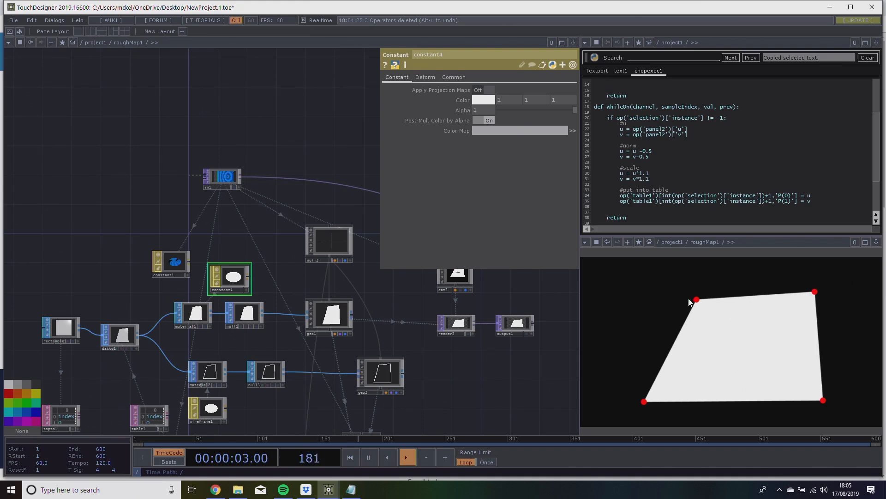
Insert a Resample SOP between rectangle1 and datto1.
left_click_drag(73, 347, 68, 322)
left_click_drag(192, 327, 214, 299)
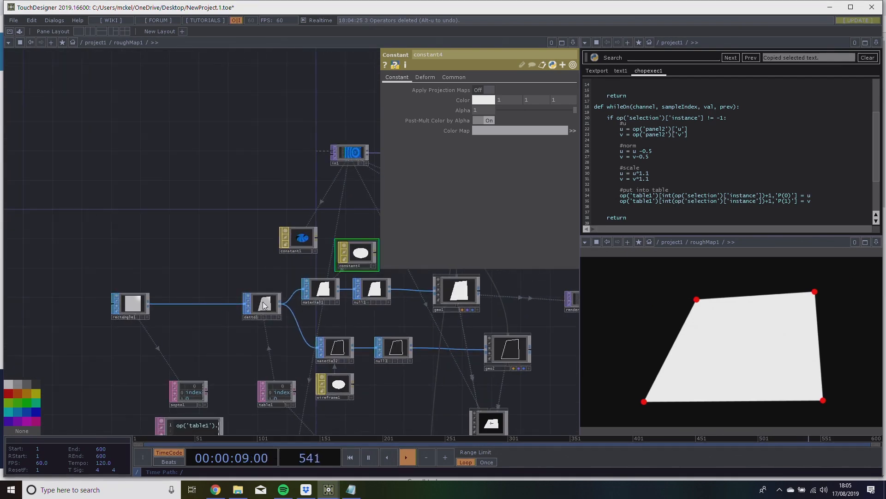
right_click(197, 303)
left_click(212, 293)
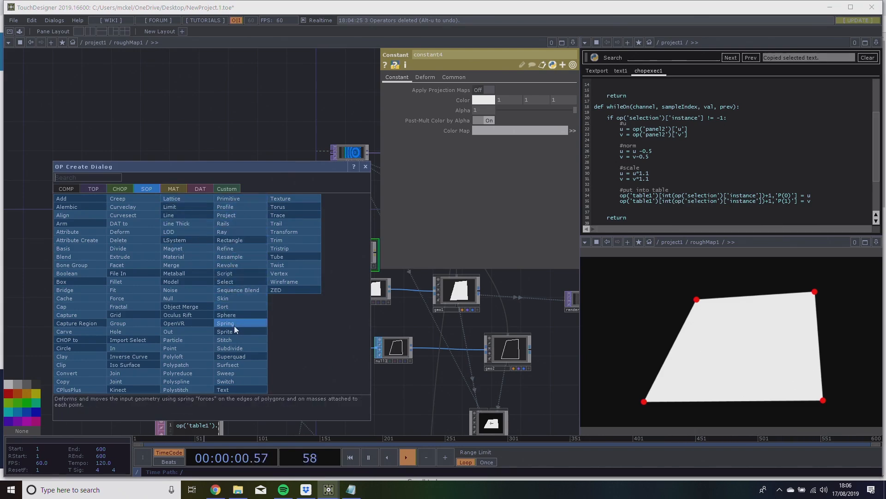
left_click(232, 259)
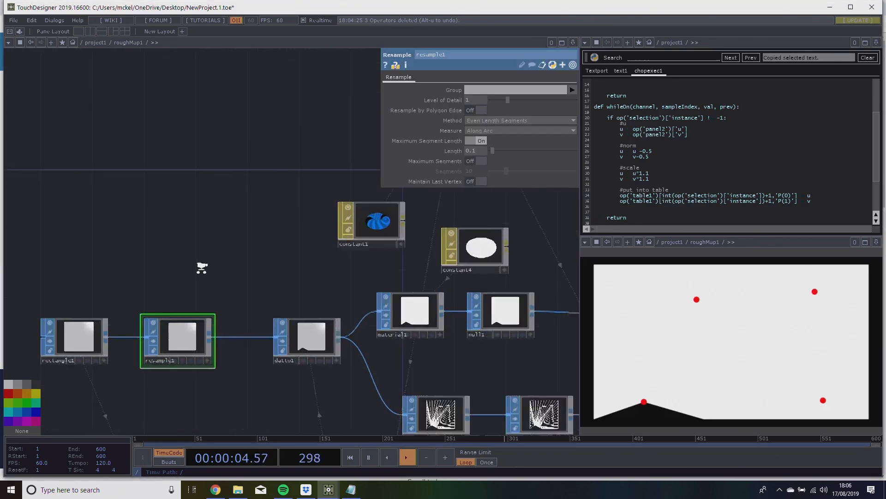
Set resample1 as the source geometry of sopto1.
scroll(203, 265, "up", 2)
left_click_drag(202, 266, 237, 240)
left_click_drag(226, 273, 272, 207)
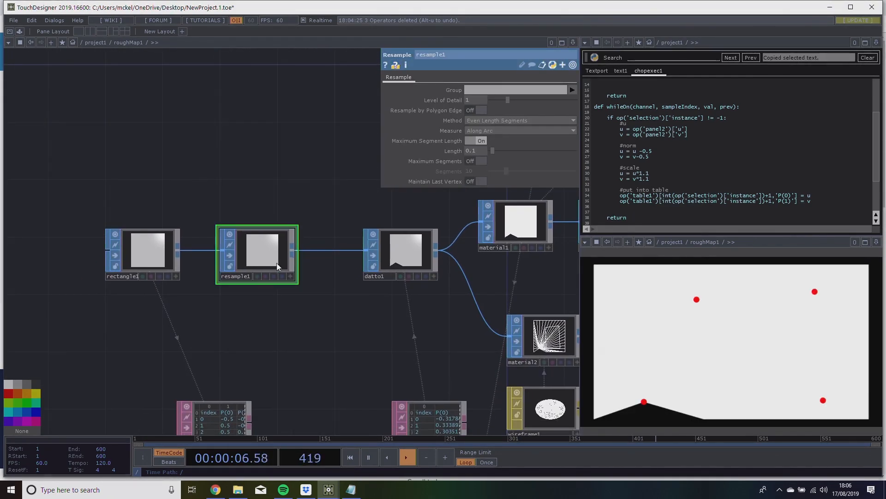
left_click_drag(232, 298, 161, 233)
left_click_drag(198, 190, 152, 364)
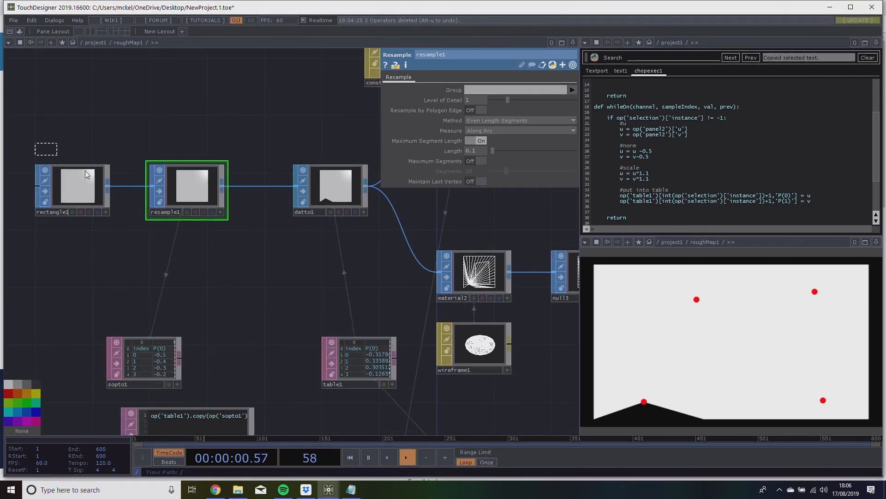
Rearrange rectangle1 and resample1 so that resample1 sits directly above sopto1.
left_click_drag(173, 194, 118, 193)
left_click_drag(257, 113, 305, 123)
left_click_drag(169, 188, 185, 188)
left_click(243, 137)
left_click_drag(239, 169, 196, 219)
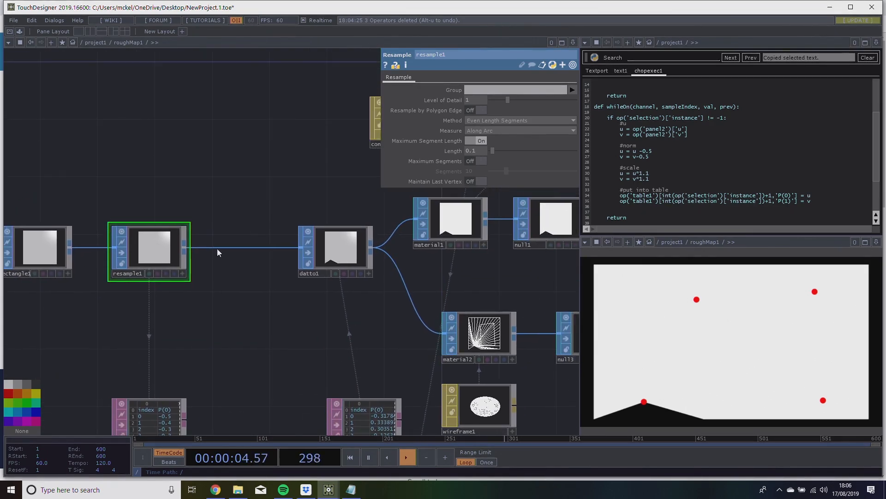
Run the text1 script again to fill table1 with the resampled points.
left_click_drag(248, 277, 285, 212)
left_click(230, 413)
left_click_drag(287, 308, 248, 289)
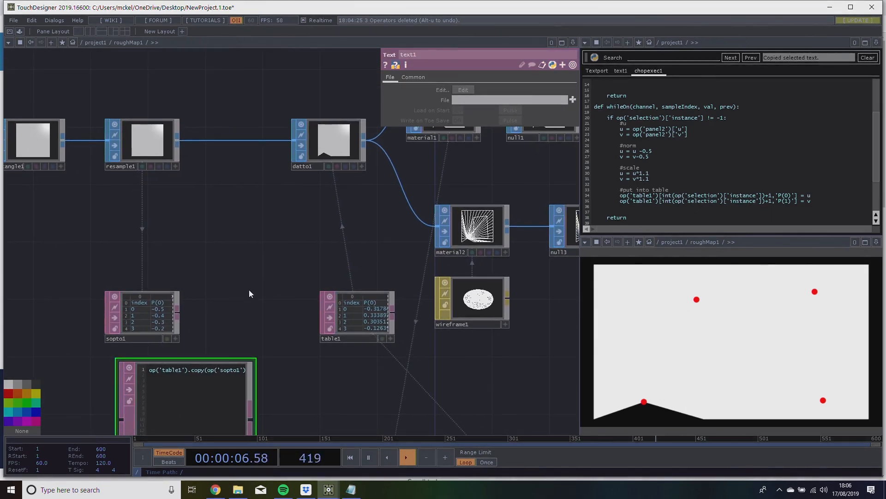
key("ctrl+r")
Pull six neighbouring handles along the shape's upper edge, from the upper-left corner inward, down to dent the white mask.
left_click_drag(269, 247, 269, 276)
left_click_drag(703, 265, 714, 305)
left_click_drag(731, 265, 731, 298)
left_click_drag(676, 264, 687, 304)
left_click_drag(649, 265, 668, 305)
left_click_drag(622, 265, 646, 310)
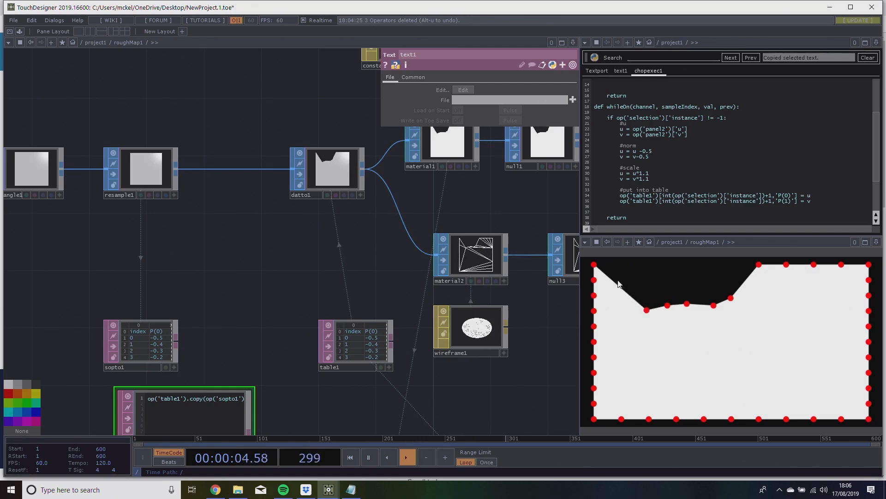
left_click_drag(595, 265, 626, 303)
Add a Multiply TOP inside roughMap1, placed between output1 and out1.
scroll(394, 386, "down", 5)
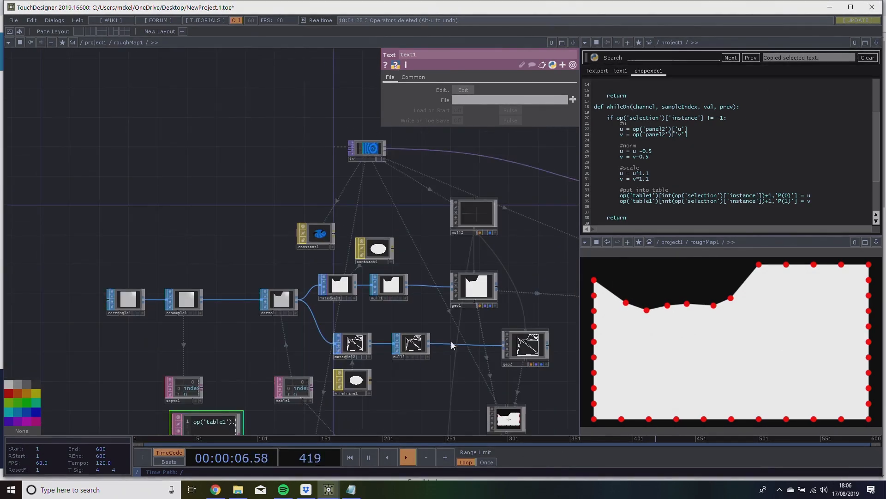
left_click_drag(526, 293, 250, 356)
left_click_drag(389, 289, 565, 286)
scroll(404, 302, "up", 5)
scroll(341, 372, "up", 3)
scroll(341, 371, "up", 3)
left_click_drag(329, 363, 231, 297)
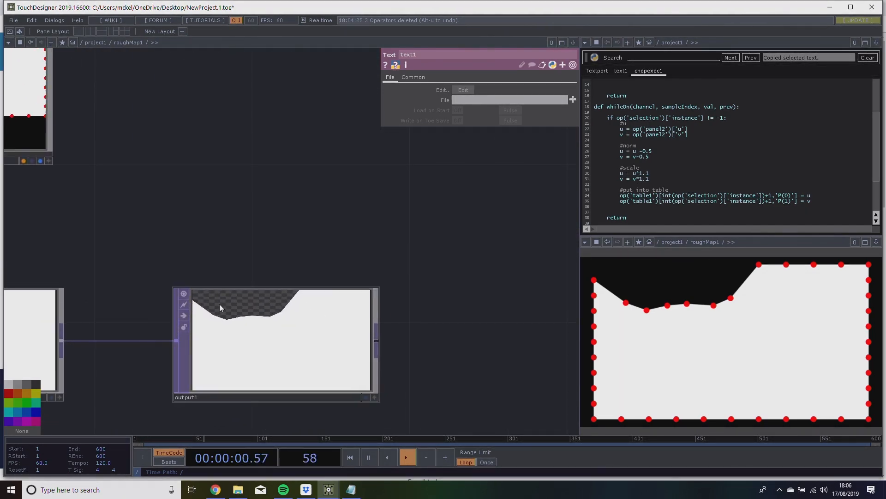
left_click_drag(334, 269, 301, 321)
scroll(346, 314, "down", 4)
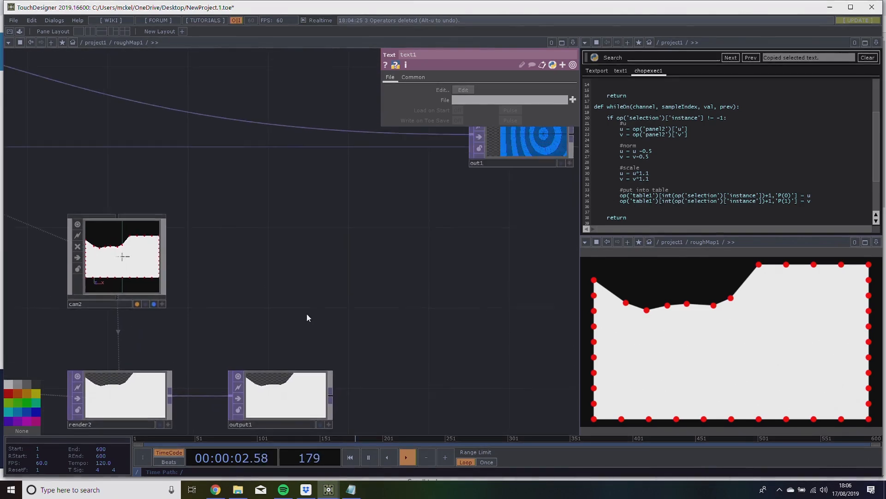
key("Tab")
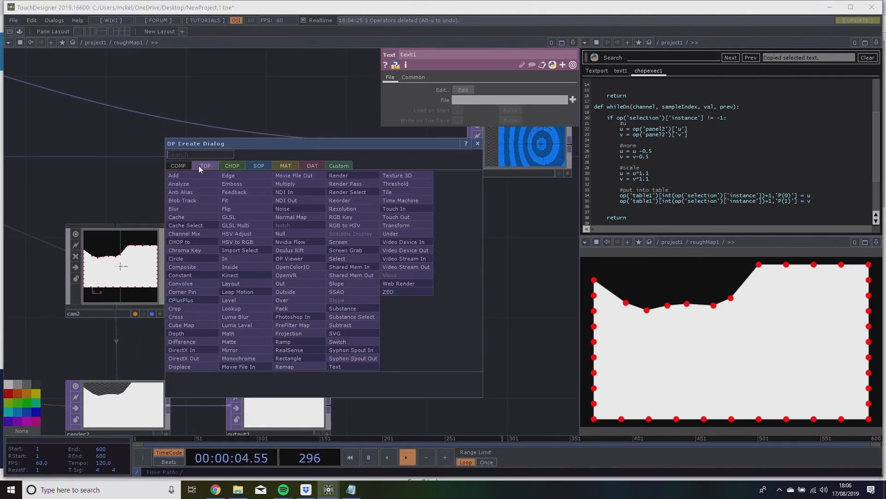
type("mult")
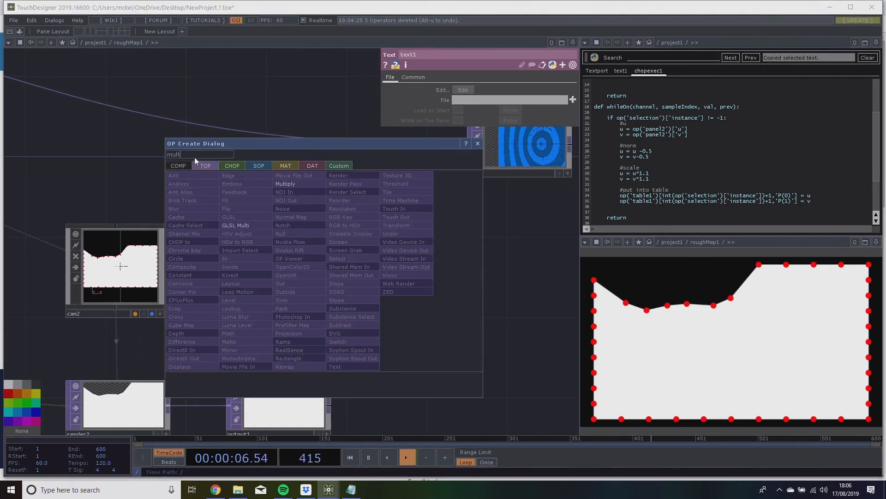
left_click(285, 183)
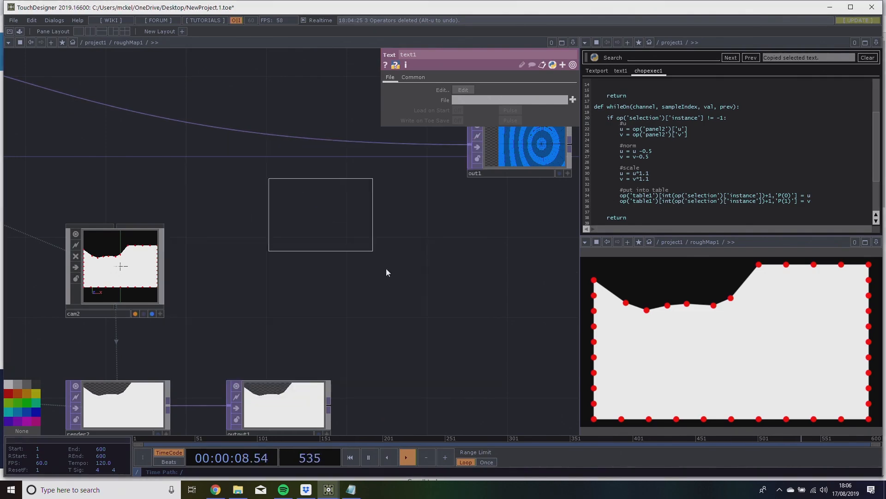
left_click(455, 307)
left_click_drag(289, 197, 270, 304)
scroll(269, 304, "down", 5)
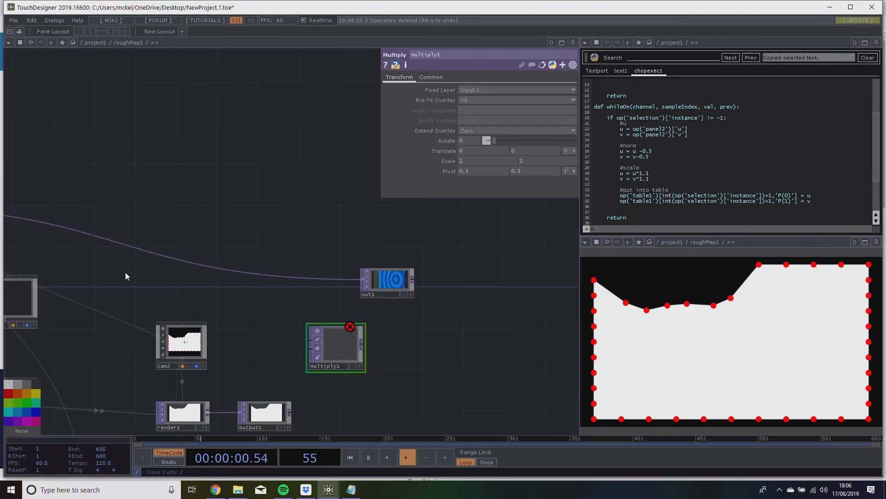
Feed in1 into the first input of multiply1 and output1 into its second input.
left_click_drag(129, 282, 362, 281)
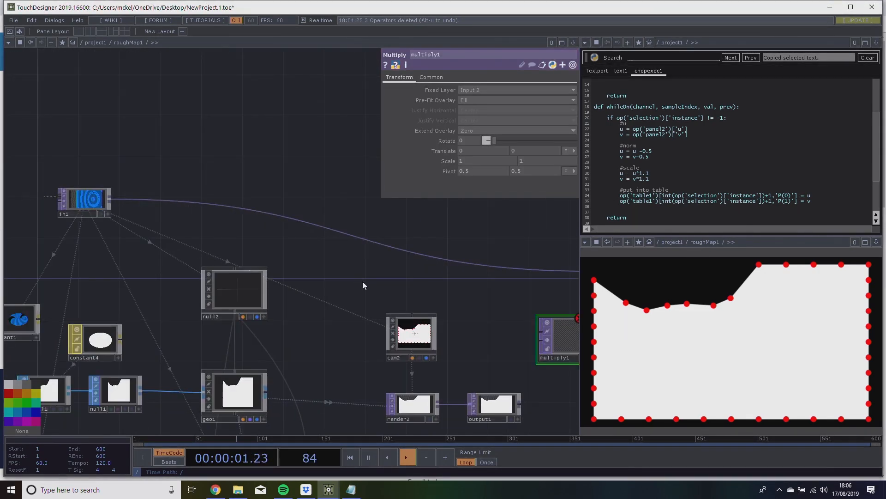
left_click(446, 258)
left_click_drag(447, 292, 350, 286)
left_click_drag(424, 397, 443, 336)
left_click_drag(461, 370, 424, 380)
Pull the mask handles along the upper-left edge in towards the centre to cut a deep notch out of the image.
scroll(436, 326, "up", 7)
left_click_drag(416, 297, 353, 305)
scroll(353, 306, "up", 2)
left_click_drag(330, 250, 314, 232)
left_click_drag(593, 281, 744, 353)
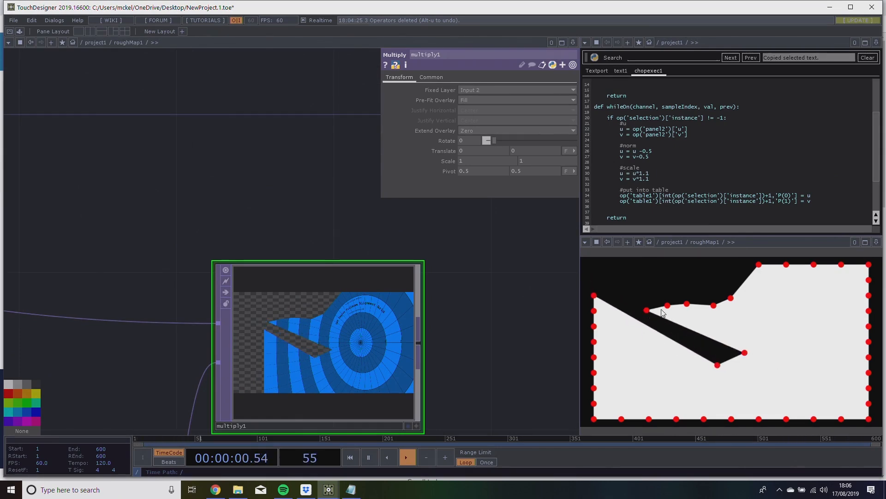
left_click_drag(648, 313, 743, 337)
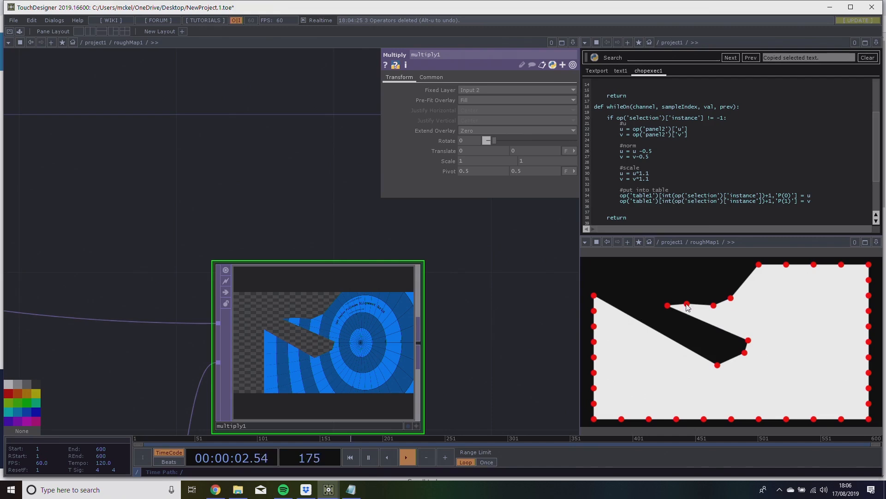
left_click_drag(671, 308, 740, 323)
left_click_drag(688, 304, 738, 315)
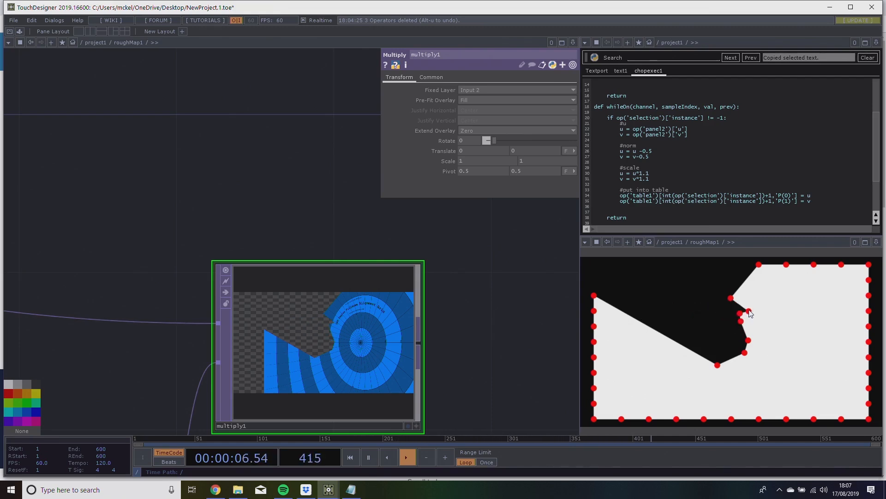
Insert a Blur TOP on the wire between output1 and multiply1.
left_click_drag(537, 370, 512, 346)
scroll(504, 339, "down", 4)
left_click_drag(440, 417, 439, 354)
left_click_drag(377, 243, 477, 242)
left_click_drag(263, 359, 223, 359)
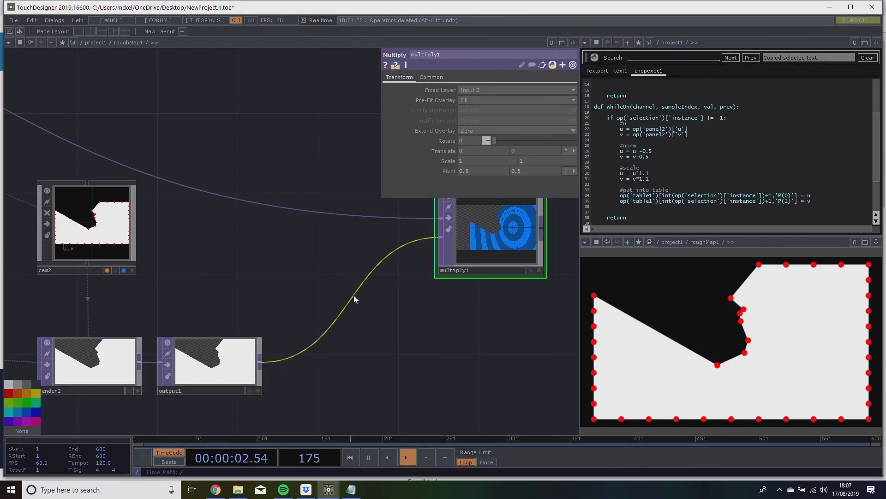
right_click(353, 299)
left_click(371, 288)
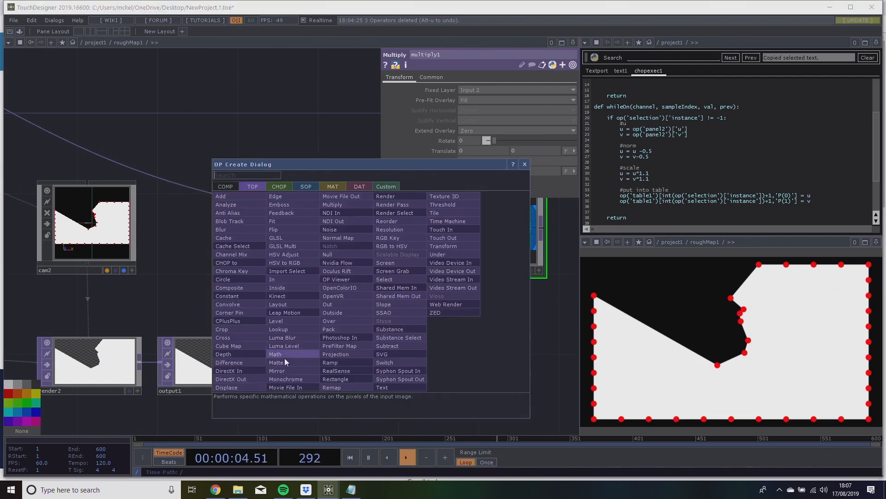
left_click(242, 228)
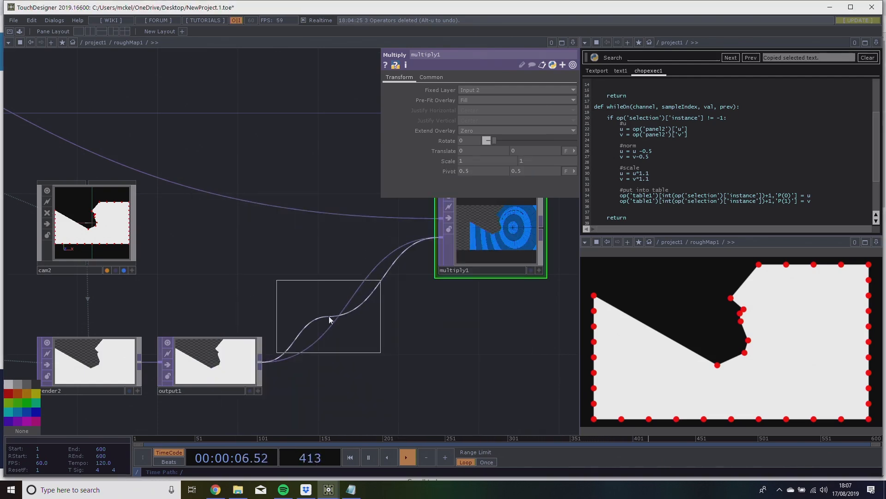
left_click(346, 342)
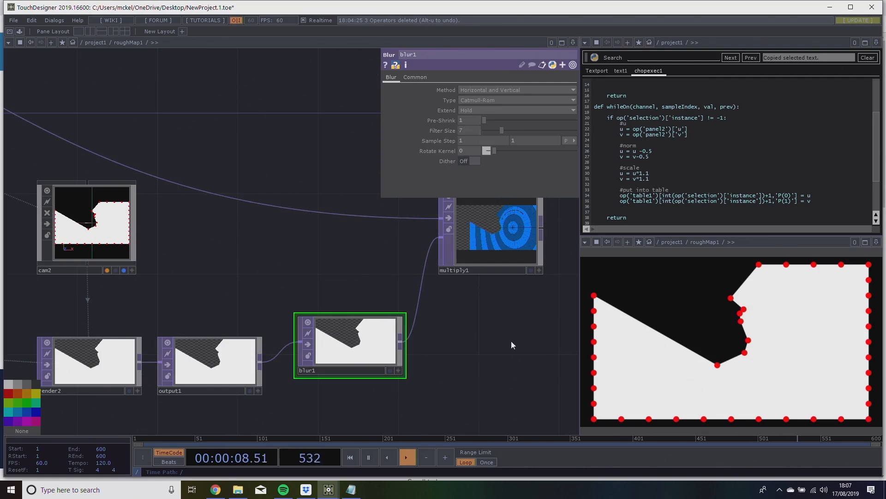
Set blur1's filter size to 157 to soften the mask's edge.
left_click_drag(509, 329, 452, 331)
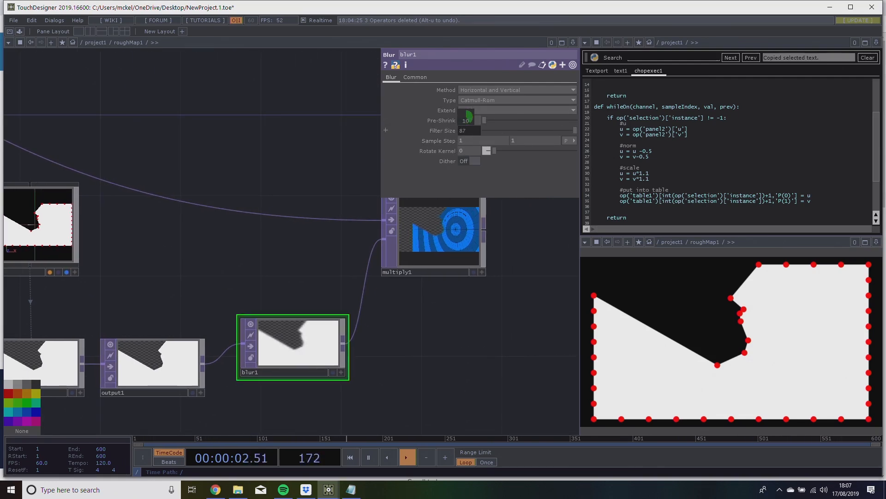
left_click_drag(466, 118, 465, 132)
left_click_drag(403, 338, 388, 349)
middle_click_drag(387, 348, 296, 276)
left_click_drag(295, 275, 188, 159)
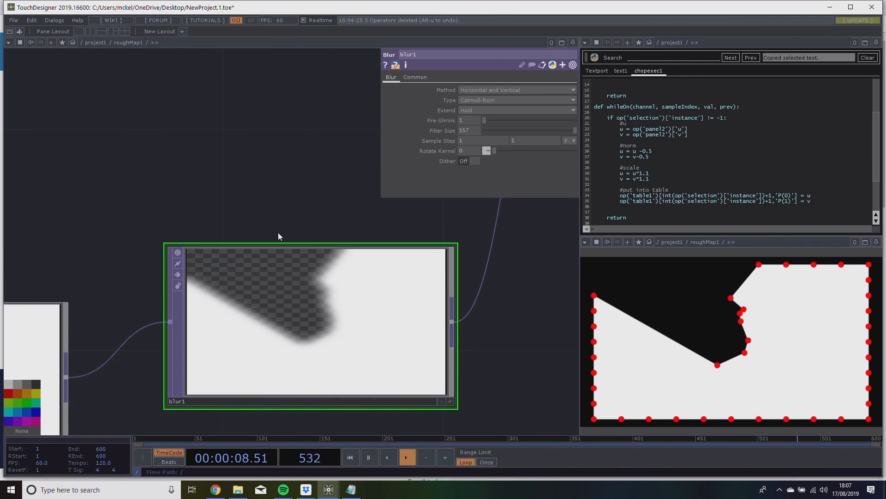
left_click_drag(277, 277, 273, 332)
left_click_drag(284, 249, 181, 245)
Go up to project1 and insert roughMap1 into the chain directly after roughMap, feeding its output onward.
scroll(265, 229, "down", 2)
scroll(239, 225, "down", 4)
scroll(238, 225, "up", 3)
left_click_drag(339, 251, 312, 262)
scroll(321, 140, "up", 4)
scroll(318, 142, "down", 3)
scroll(294, 301, "up", 3)
scroll(294, 302, "down", 6)
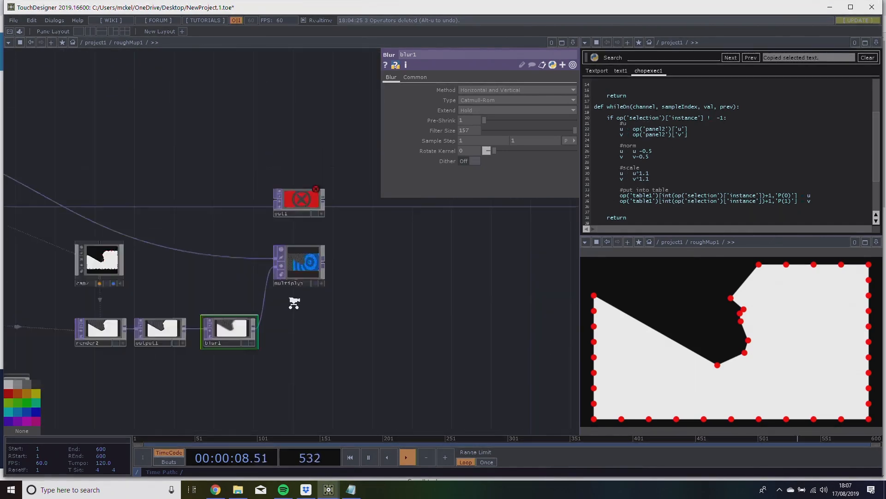
scroll(294, 303, "down", 3)
scroll(207, 312, "down", 3)
left_click_drag(179, 356, 150, 362)
mouse_move(204, 299)
left_mouse_down()
mouse_move(257, 303)
mouse_move(194, 301)
left_mouse_up()
left_click_drag(185, 341, 263, 316)
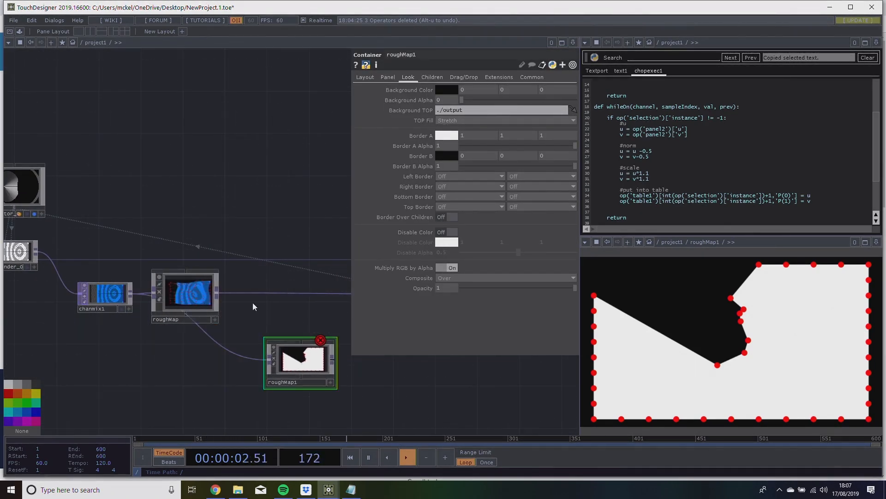
left_click_drag(301, 354, 318, 295)
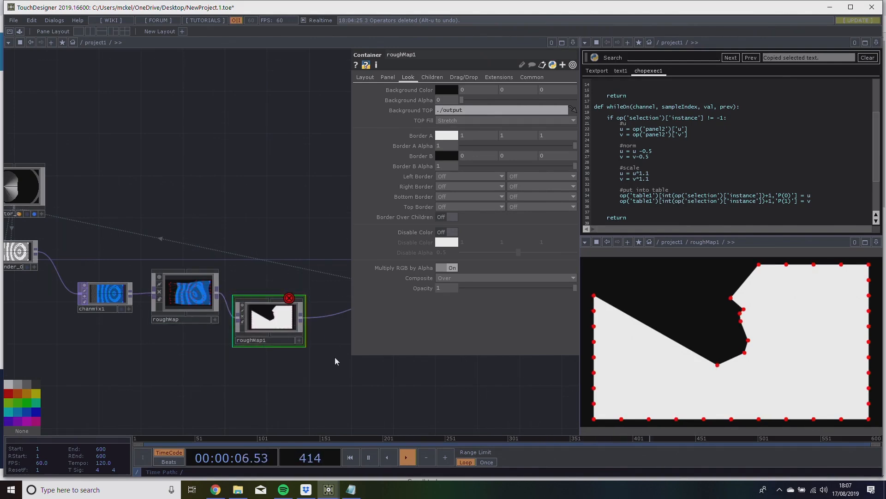
Trace the project1 chain around chanmix1, roughMap and roughMap1 to find where the image breaks off.
left_click_drag(332, 356, 100, 389)
scroll(222, 323, "up", 5)
scroll(221, 322, "down", 7)
left_click_drag(296, 273, 483, 239)
left_click_drag(272, 322, 286, 307)
left_click_drag(177, 361, 323, 358)
left_click_drag(189, 294, 318, 225)
scroll(217, 307, "up", 5)
scroll(296, 356, "down", 4)
scroll(302, 359, "down", 2)
left_click_drag(302, 360, 144, 362)
left_click_drag(318, 340, 183, 353)
scroll(184, 273, "up", 7)
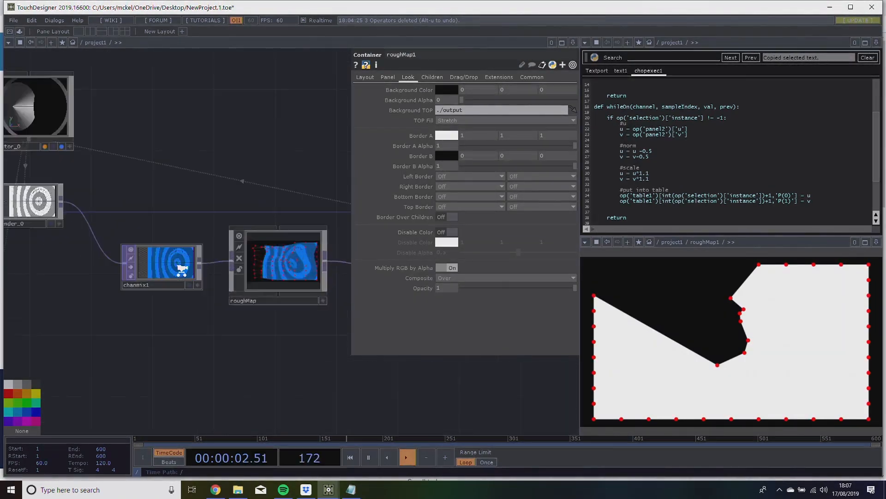
scroll(217, 340, "down", 5)
scroll(291, 312, "up", 6)
scroll(300, 147, "up", 4)
Connect multiply1 to out1 inside roughMap1.
left_click_drag(314, 177, 548, 250)
scroll(320, 186, "down", 2)
left_click_drag(469, 365, 254, 228)
scroll(296, 302, "down", 4)
scroll(265, 225, "up", 4)
scroll(264, 223, "down", 9)
scroll(267, 248, "down", 4)
left_click_drag(304, 375, 7, 384)
scroll(240, 281, "up", 8)
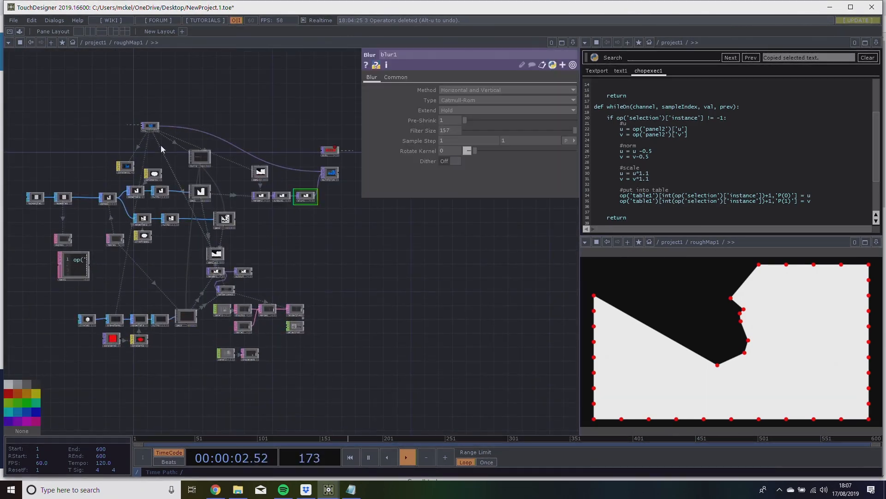
scroll(267, 204, "up", 3)
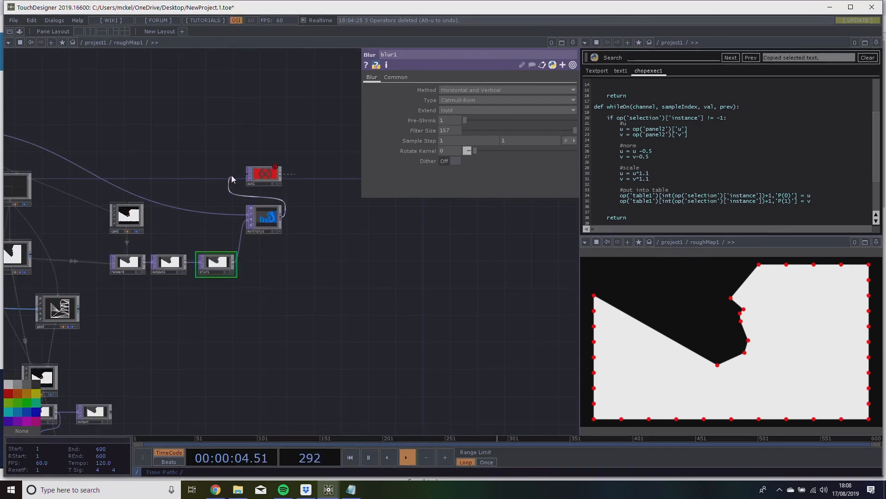
Inspect the masked projector image in project1 and its effect on the dome render in out1.
scroll(316, 254, "down", 8)
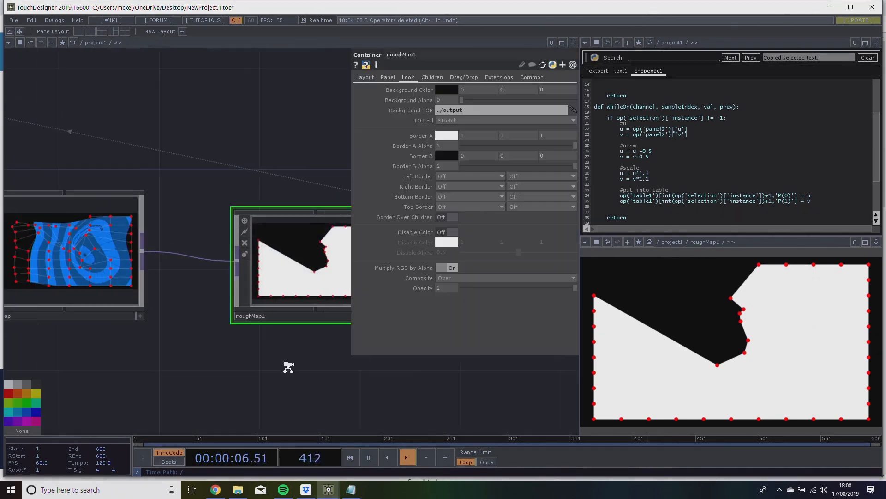
left_click_drag(168, 401, 74, 405)
scroll(293, 326, "up", 6)
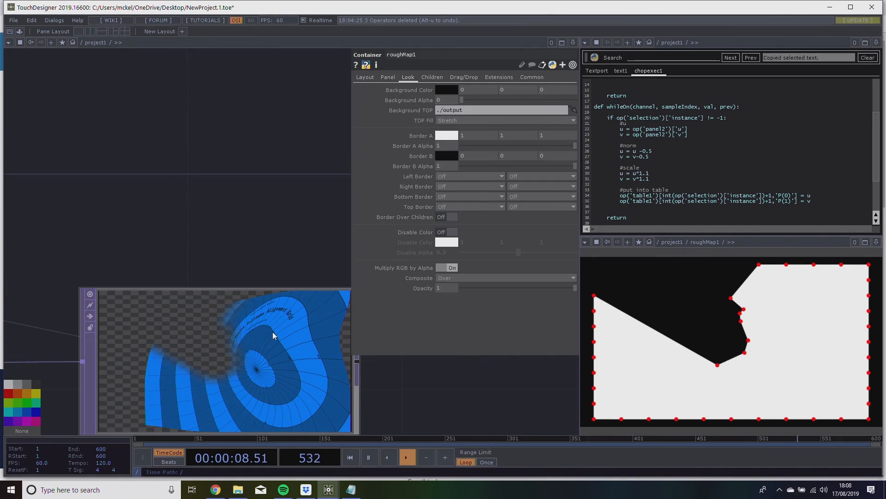
scroll(273, 335, "down", 10)
left_click_drag(116, 349, 265, 319)
left_click_drag(151, 254, 369, 235)
scroll(257, 306, "up", 8)
scroll(206, 257, "up", 4)
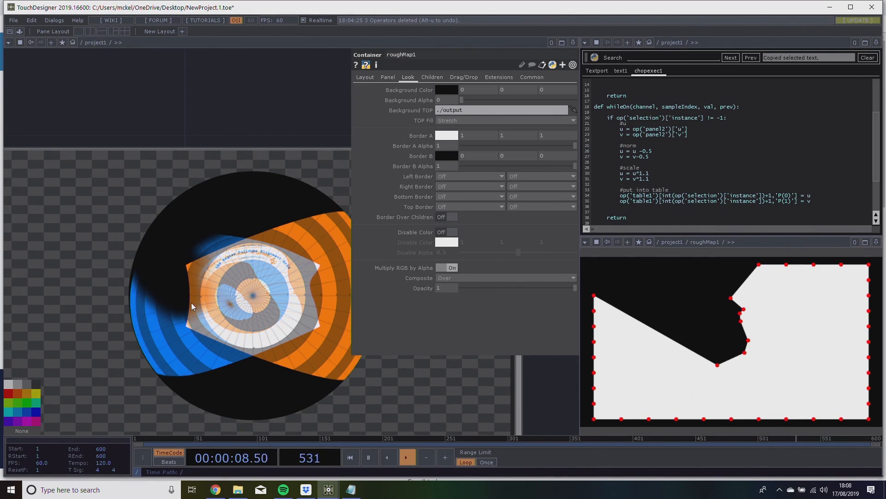
scroll(207, 281, "down", 10)
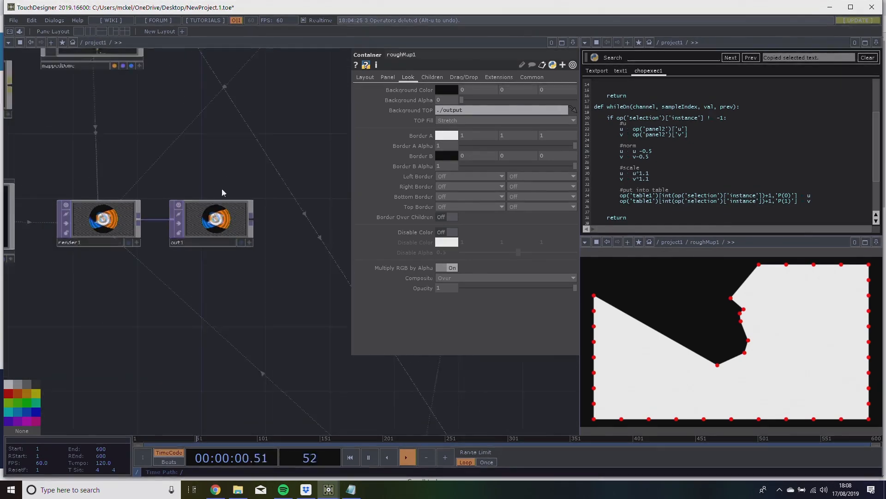
scroll(222, 188, "down", 6)
left_click_drag(207, 285, 196, 322)
scroll(265, 301, "down", 3)
scroll(266, 301, "up", 3)
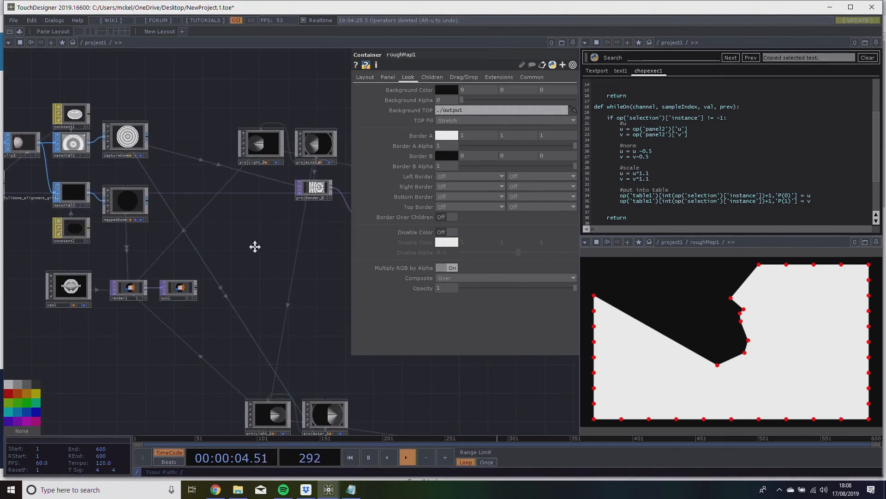
left_click_drag(264, 244, 212, 258)
scroll(223, 279, "down", 5)
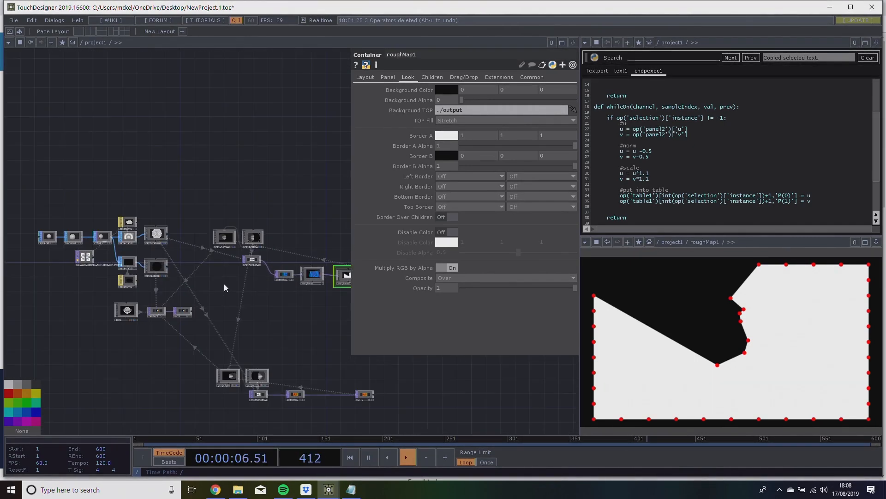
left_click_drag(268, 294, 245, 303)
Rename the roughMap1 container as Mask.
scroll(245, 303, "up", 3)
scroll(215, 308, "up", 5)
left_click_drag(241, 267, 111, 265)
left_click(62, 340)
left_click(231, 358)
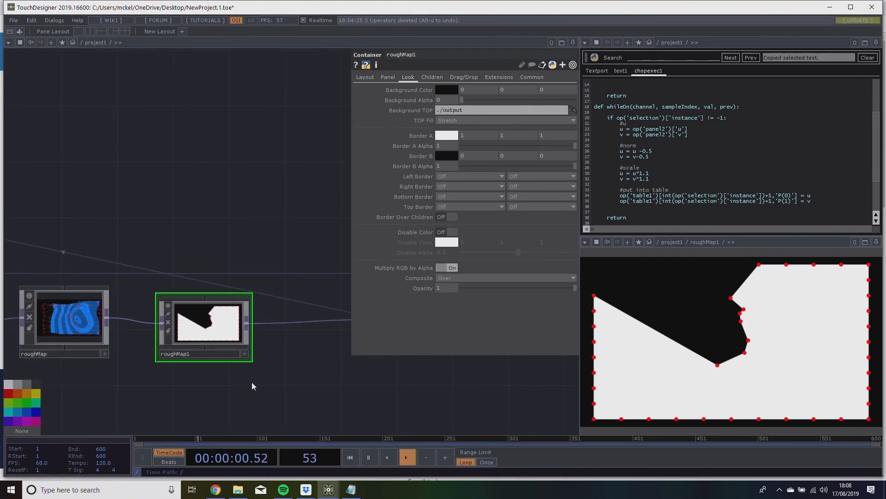
double_click(182, 353)
type("Mask")
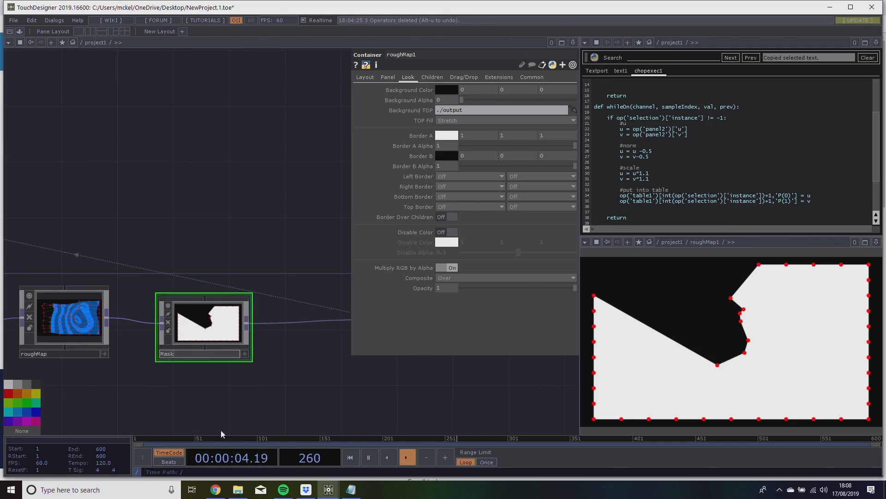
key("Return")
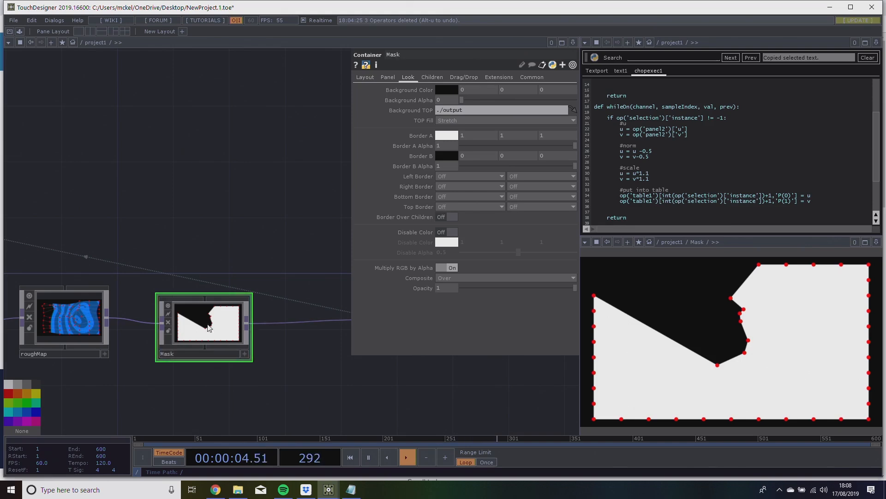
Look over the projector chain from chanmix1 through roughMap and Mask to null1.
left_click_drag(242, 235, 287, 209)
left_click_drag(250, 275, 250, 261)
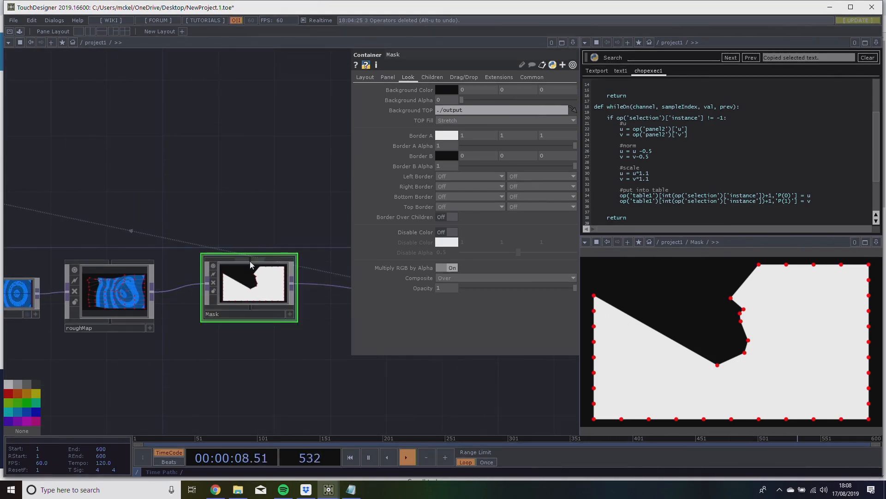
left_click_drag(268, 133, 212, 214)
scroll(212, 215, "up", 4)
scroll(213, 216, "down", 4)
scroll(183, 221, "down", 3)
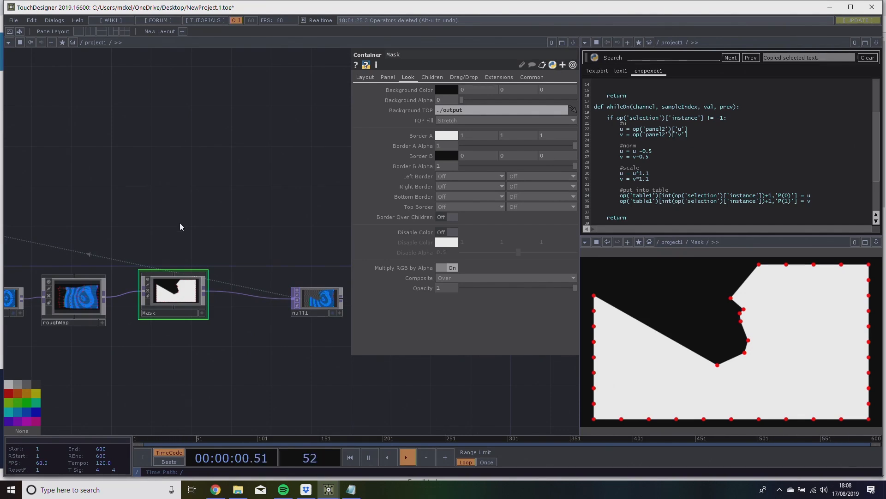
scroll(223, 208, "down", 3)
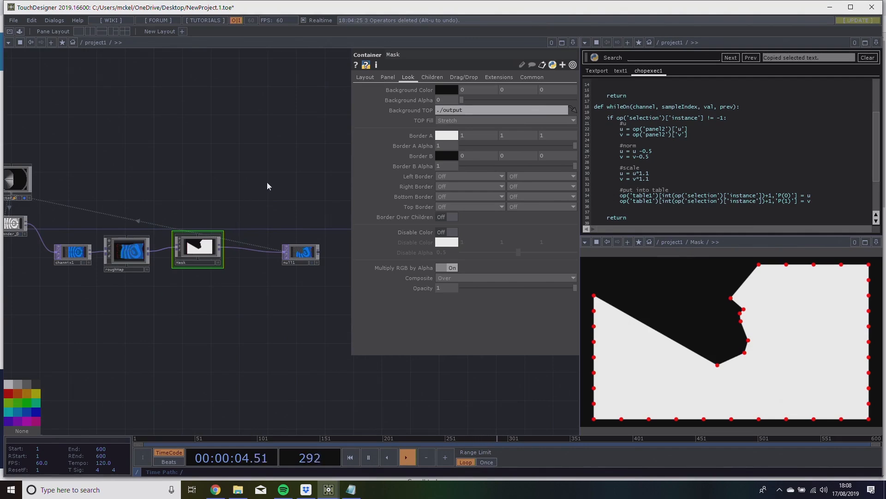
Check the project1 container from the root level and return to the Mask chain in its network.
scroll(263, 181, "down", 6)
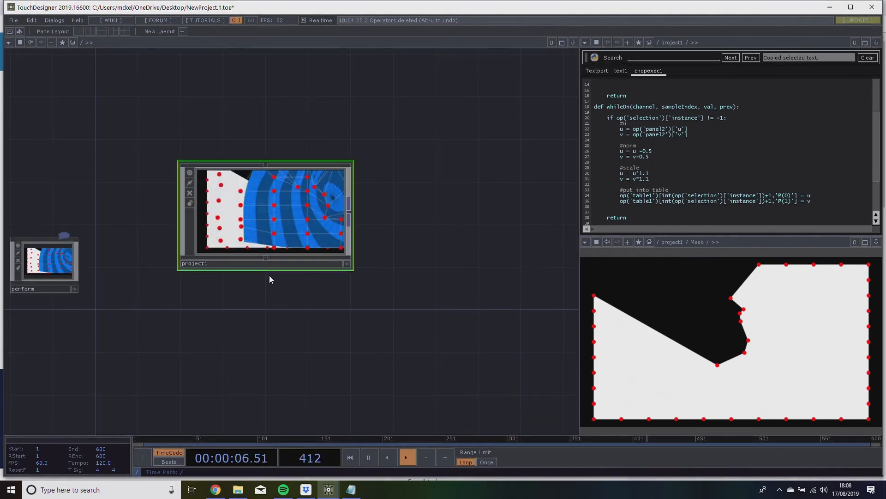
left_click_drag(270, 279, 216, 312)
scroll(228, 242, "up", 5)
scroll(228, 242, "down", 4)
scroll(222, 284, "up", 5)
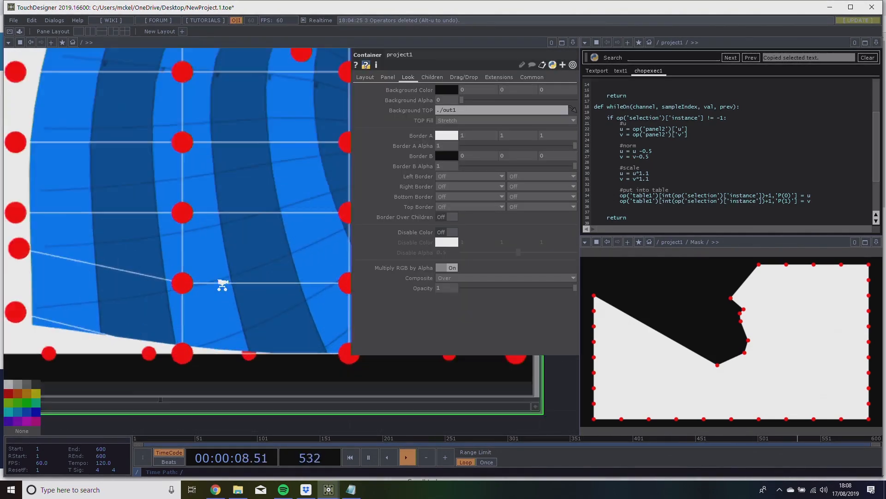
scroll(222, 284, "up", 5)
scroll(261, 215, "up", 2)
scroll(285, 279, "up", 2)
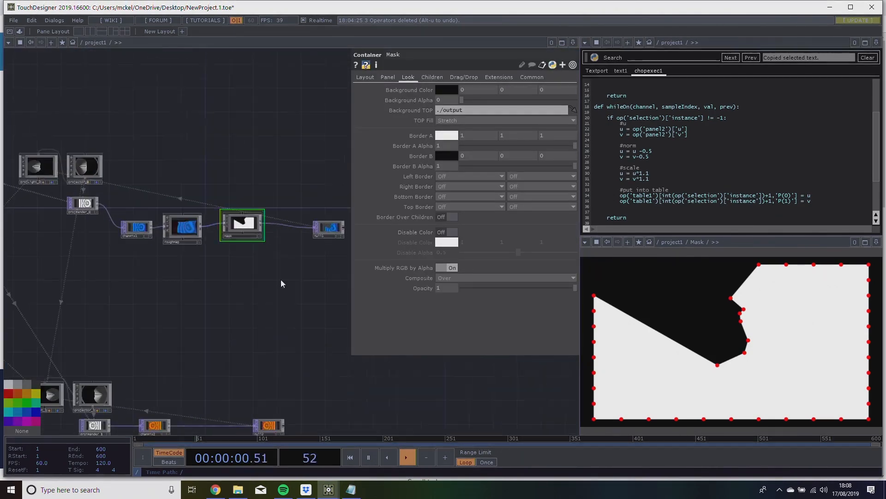
left_click_drag(285, 280, 206, 292)
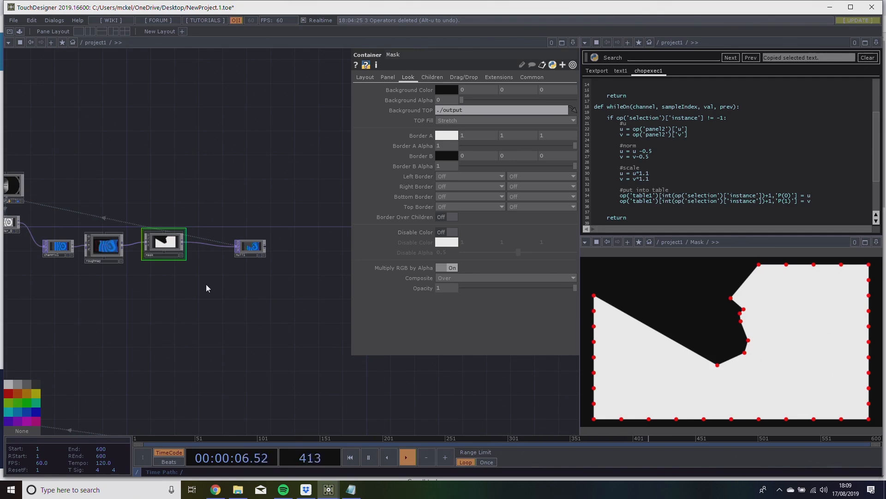
Examine the null1 output and trace the operator network back to the sphere, texture and clip operators.
scroll(250, 249, "up", 5)
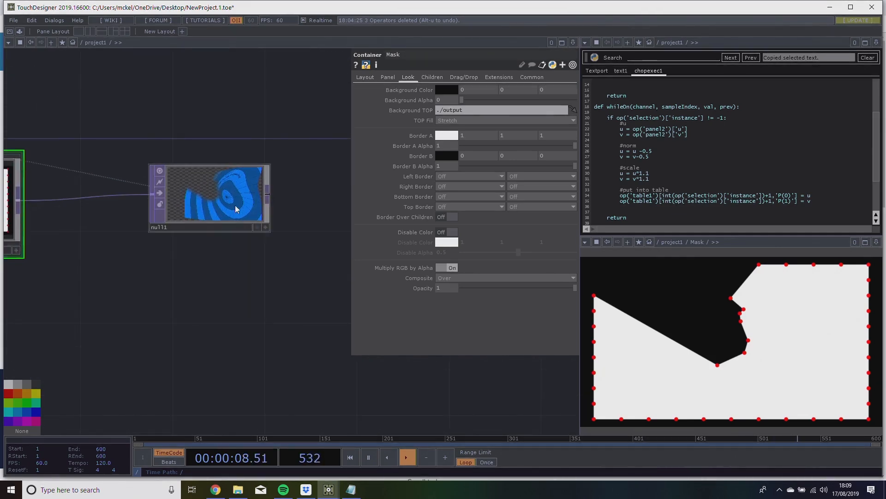
left_click(235, 206)
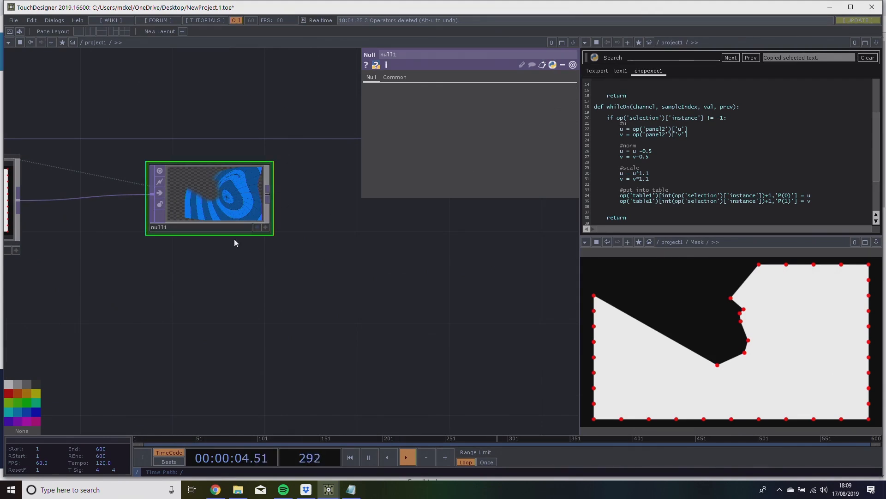
right_click(329, 488)
left_click(245, 333)
left_click_drag(301, 304, 277, 341)
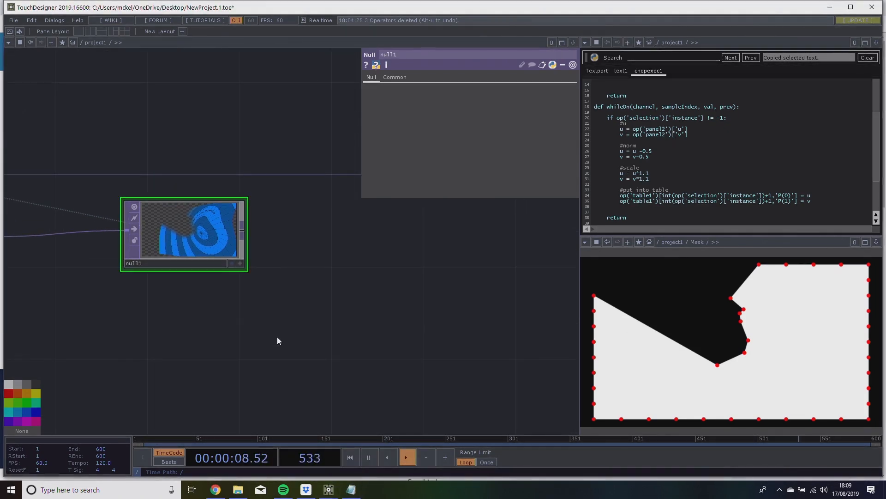
left_click_drag(239, 312, 342, 277)
scroll(264, 317, "down", 5)
left_click_drag(153, 340, 469, 272)
scroll(469, 272, "down", 4)
left_click_drag(189, 373, 317, 376)
scroll(120, 167, "up", 8)
left_click_drag(119, 166, 144, 185)
scroll(144, 186, "up", 4)
scroll(195, 201, "down", 6)
left_click_drag(217, 320, 143, 327)
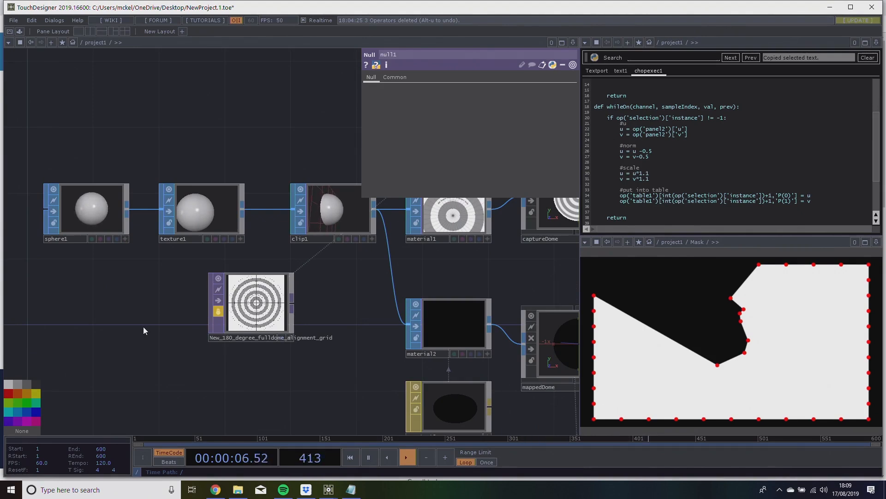
Set sphere1's Y radius to 2 and check the effect in the projector render.
left_click(92, 210)
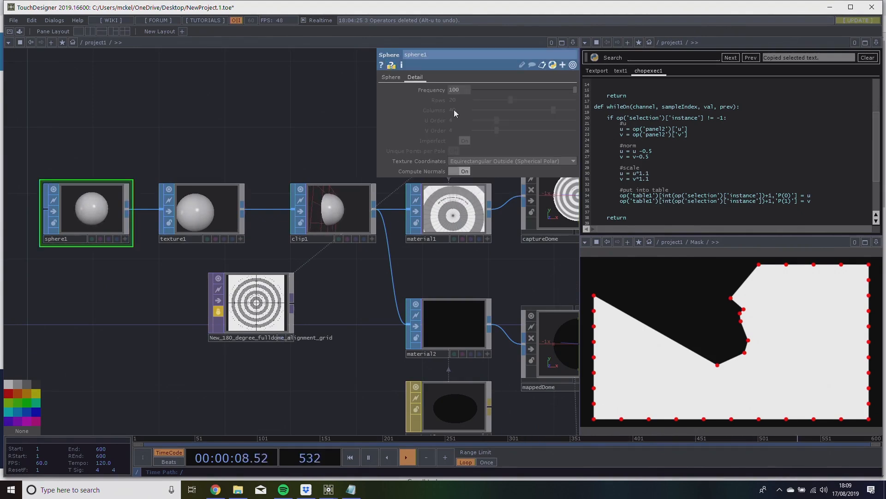
left_click(391, 77)
left_click_drag(526, 141, 430, 143)
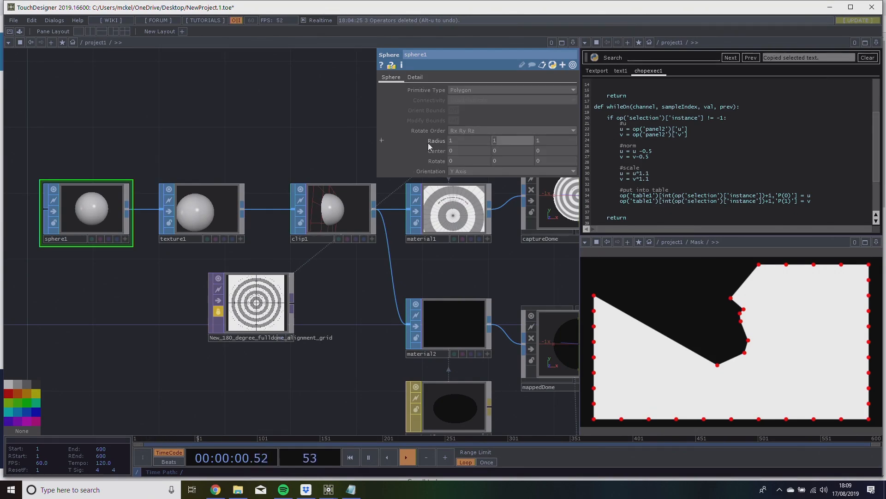
type("2")
key("Return")
left_click_drag(278, 126, 126, 120)
middle_click_drag(325, 387, 499, 434)
left_click_drag(384, 320, 439, 307)
scroll(338, 245, "up", 5)
Set sphere1's radius to 1 in Y and 2 in Z.
left_click_drag(516, 142, 489, 141)
type("1")
left_click_drag(549, 141, 523, 141)
type("2")
key("Return")
scroll(391, 304, "up", 5)
type("1")
key("Return")
type("2")
key("Return")
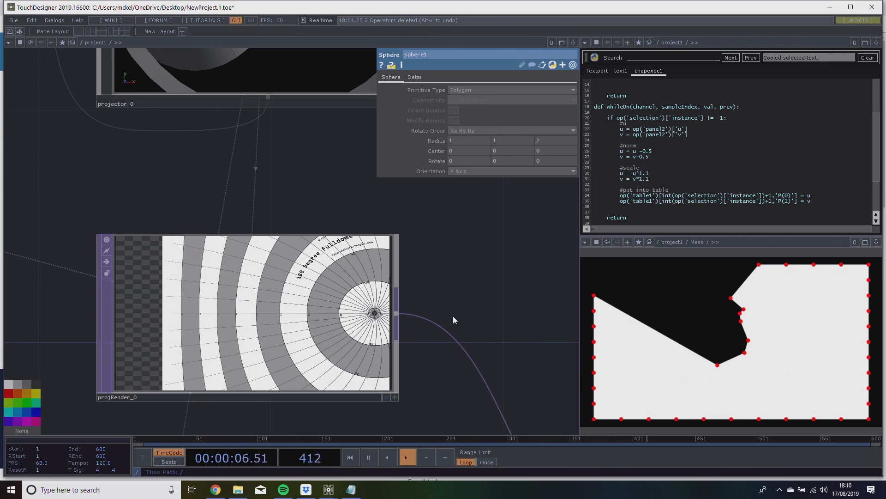
Examine the distorted dome grid in projRender_0 and the dome views in projLight_0 and projector_0.
left_click_drag(492, 238, 386, 227)
scroll(387, 228, "down", 2)
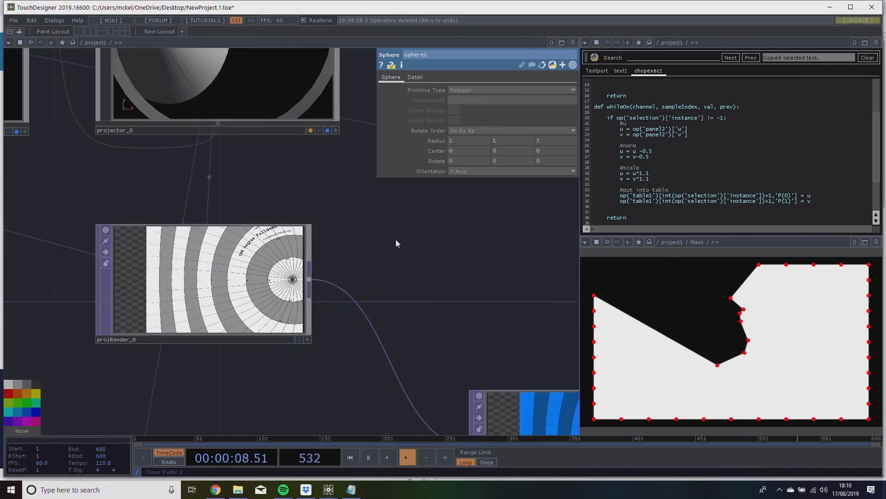
left_click_drag(420, 273, 383, 286)
left_click_drag(210, 206, 390, 320)
scroll(389, 318, "up", 3)
scroll(389, 317, "down", 5)
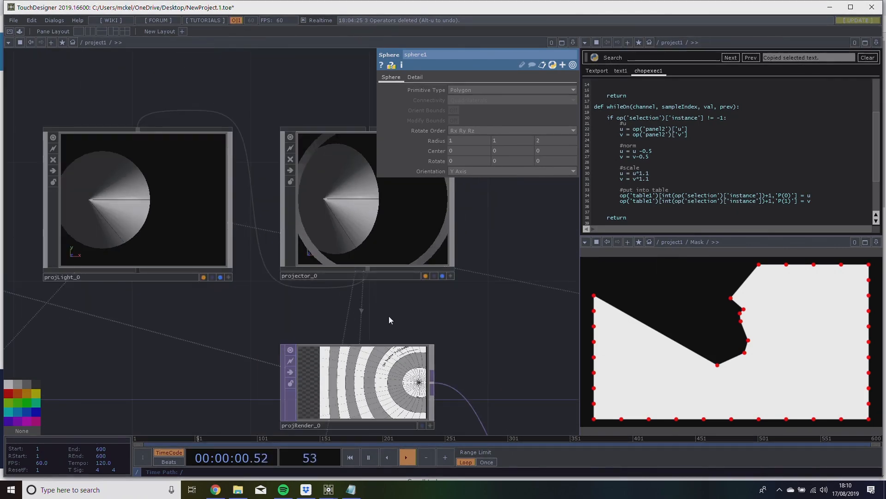
left_click_drag(330, 318, 474, 315)
scroll(473, 315, "down", 6)
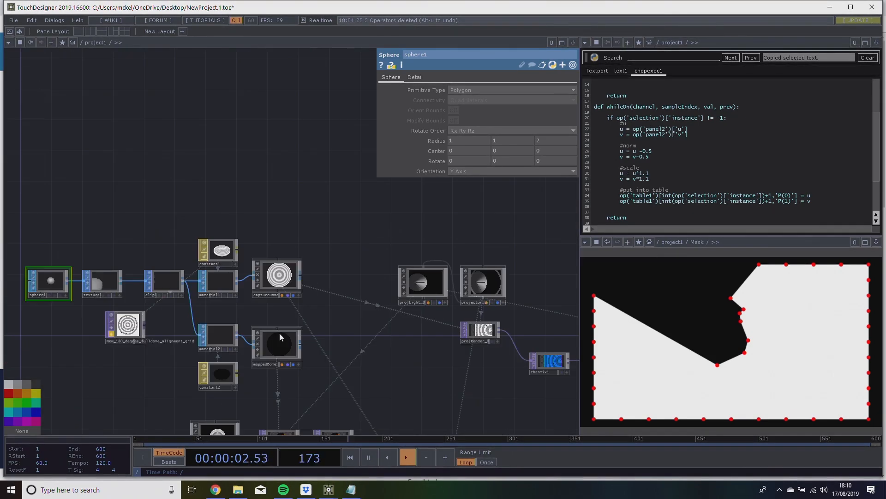
Review the whole network from the dome geometry operators through both projector chains.
left_click_drag(102, 208, 223, 196)
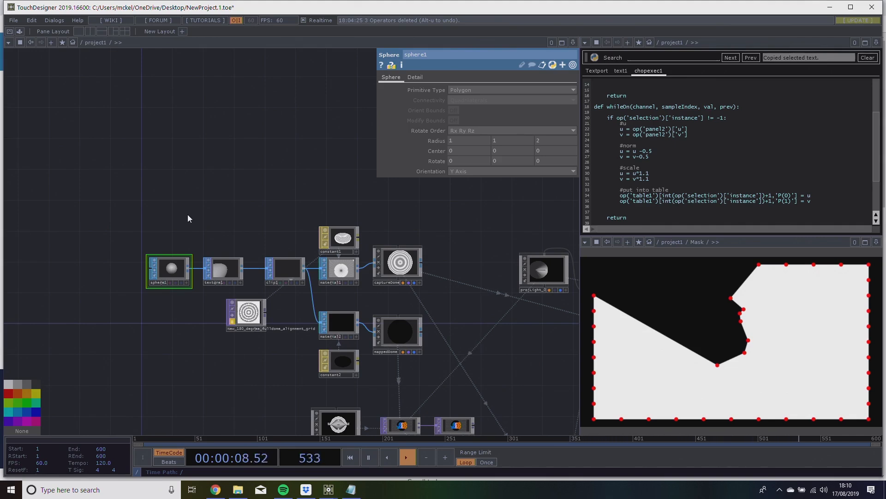
left_click_drag(246, 214, 194, 214)
left_click_drag(363, 225, 208, 233)
scroll(217, 236, "down", 1)
scroll(218, 236, "down", 5)
left_click_drag(306, 263, 252, 292)
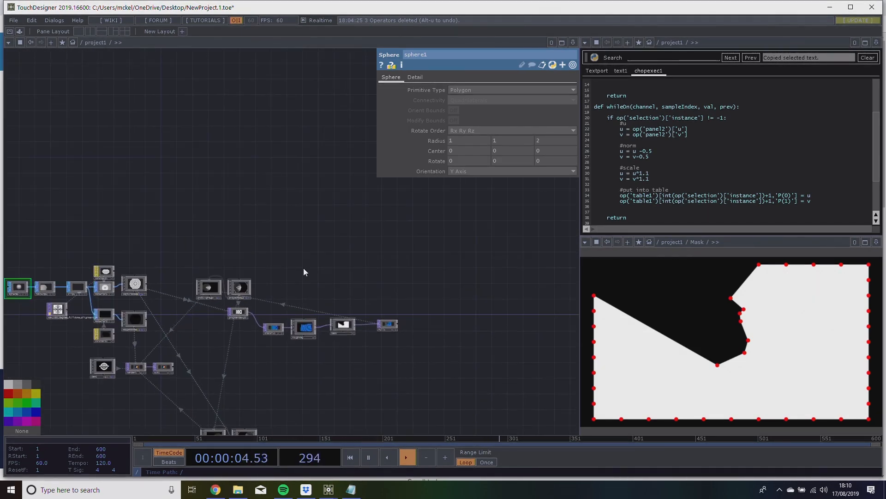
left_click_drag(305, 266, 303, 244)
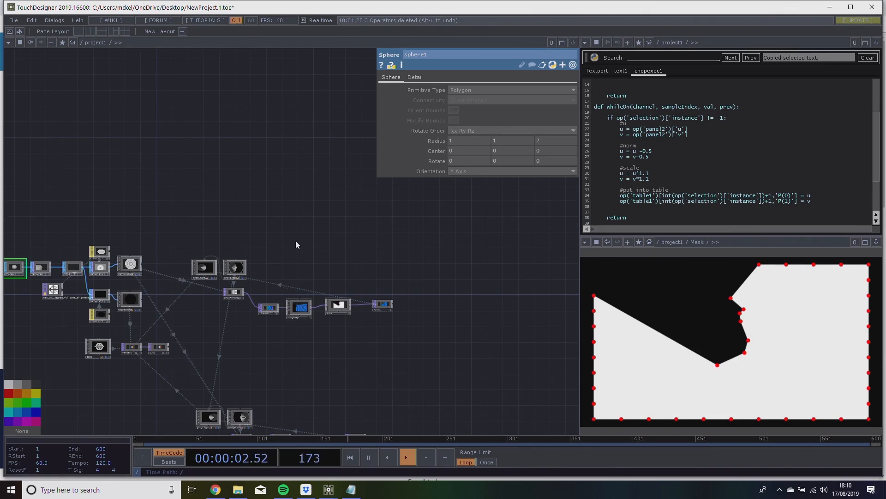
left_click_drag(308, 232, 218, 148)
scroll(332, 220, "up", 3)
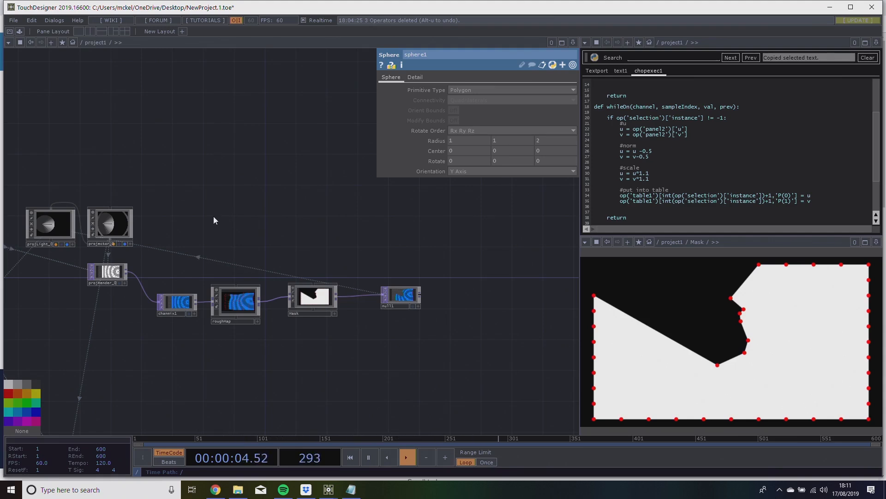
Examine the roughMap grid warp and the Mask component in the first projector's chain.
scroll(222, 223, "up", 5)
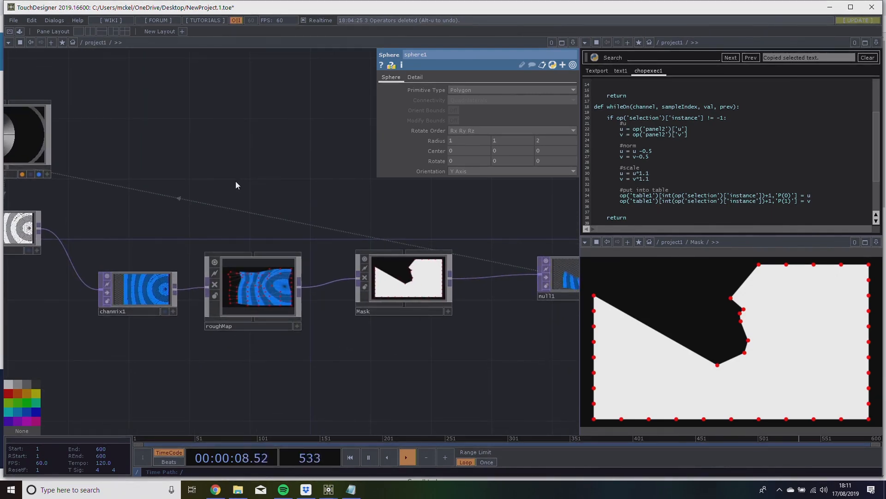
left_click_drag(231, 176, 261, 172)
mouse_move(397, 307)
left_mouse_down()
mouse_move(341, 308)
mouse_move(393, 308)
left_mouse_up()
left_click_drag(419, 350, 365, 318)
scroll(245, 256, "up", 4)
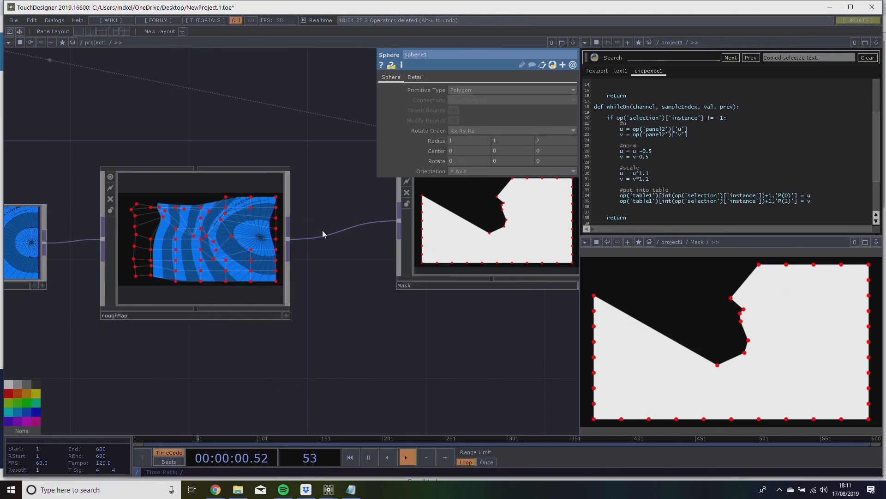
left_click_drag(327, 247, 298, 243)
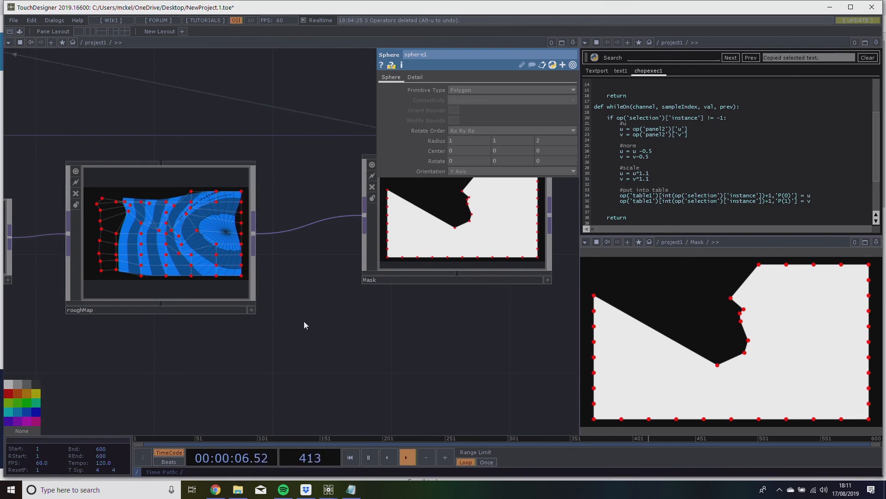
left_click_drag(324, 310, 291, 297)
scroll(292, 297, "up", 3)
scroll(291, 296, "down", 3)
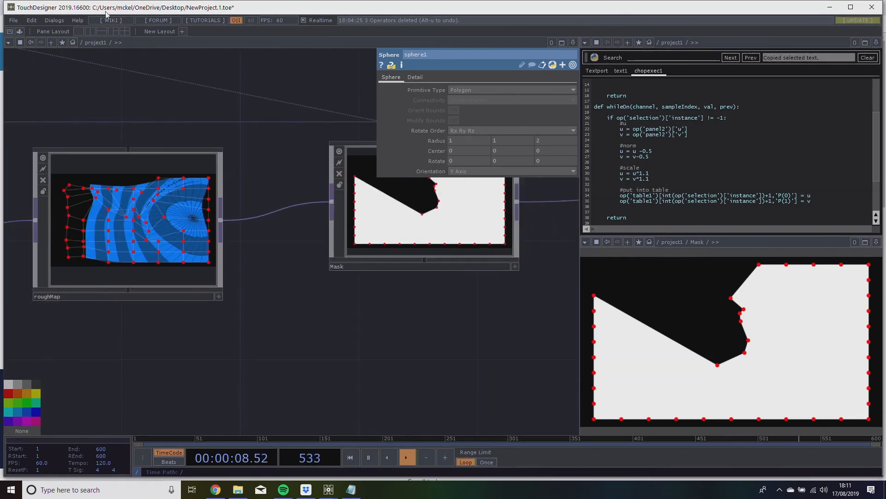
Switch to Notepad to show the bit.ly link, and return to the TouchDesigner network.
left_click(62, 23)
left_click(324, 90)
left_click(350, 490)
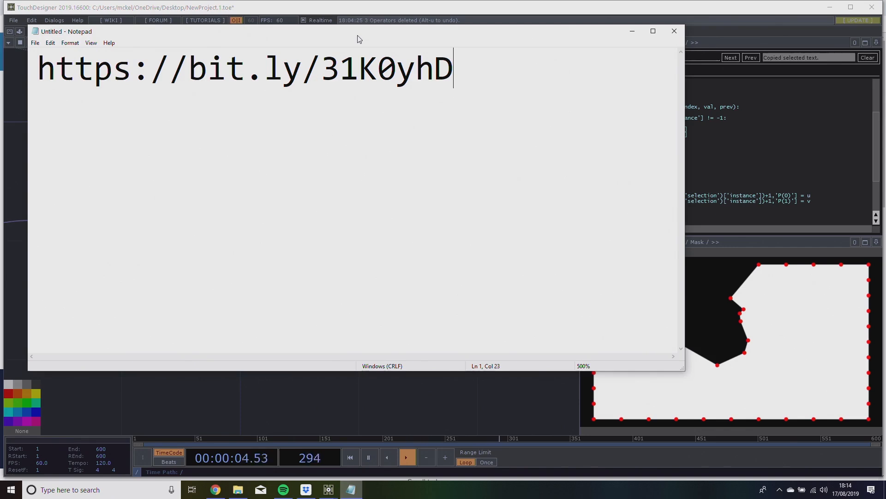
left_click_drag(432, 40, 545, 151)
left_click(309, 66)
Select the projector_0 camera and change the code editor pane to a geometry viewer.
left_click_drag(281, 118, 415, 116)
left_click_drag(123, 159, 302, 295)
scroll(314, 290, "down", 5)
left_click_drag(368, 281, 463, 277)
left_click(293, 222)
left_click_drag(361, 232, 229, 214)
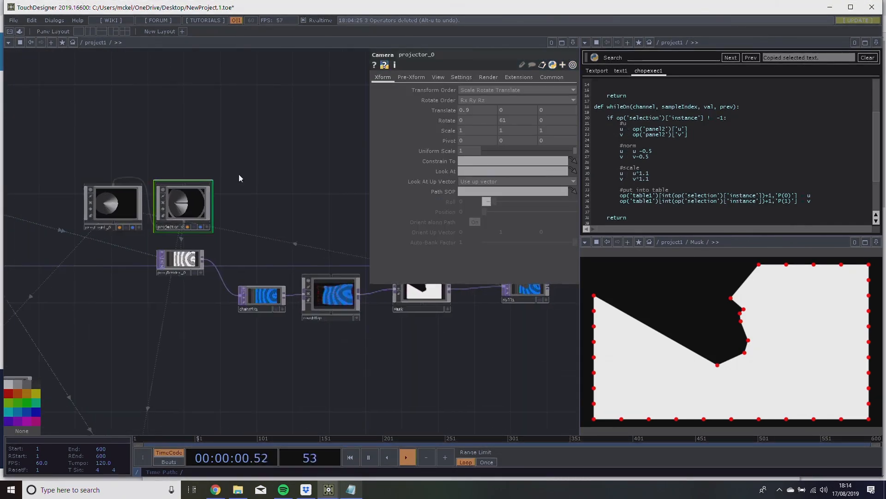
left_click(585, 42)
left_click(603, 71)
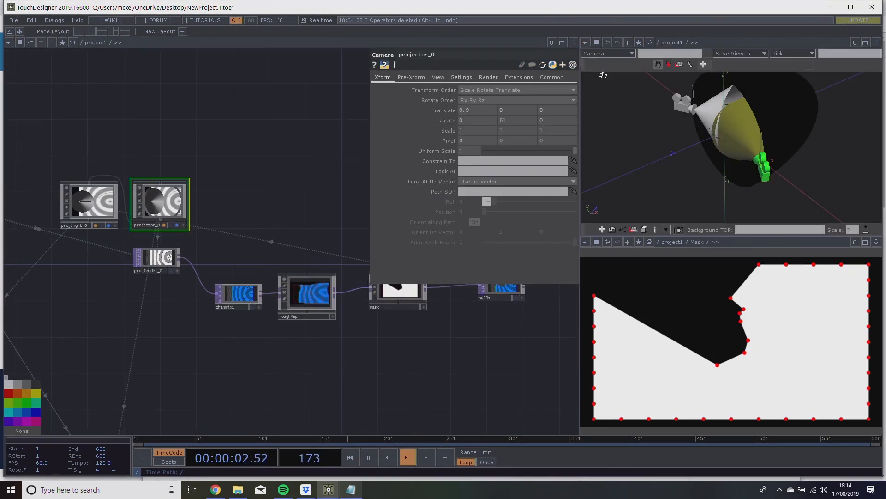
Set projector_0's Y translation to 0.6 and its X rotation to -30.
left_click_drag(784, 168, 766, 146)
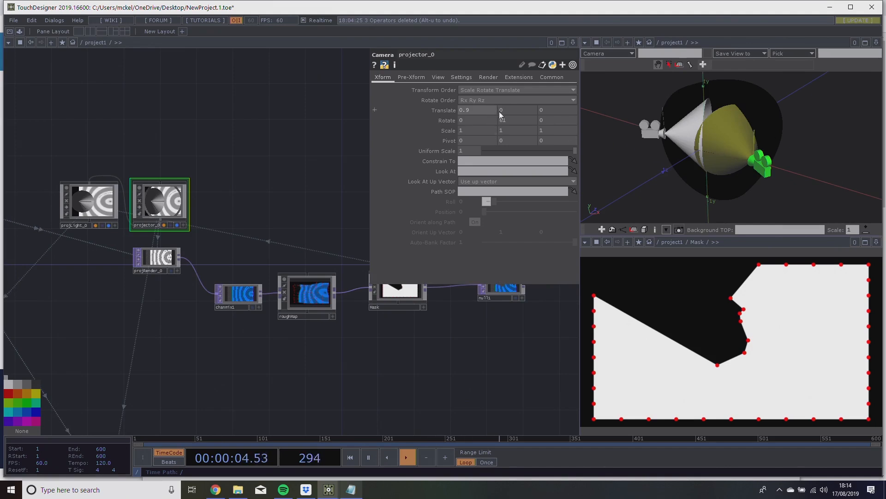
middle_click_drag(508, 110, 448, 96)
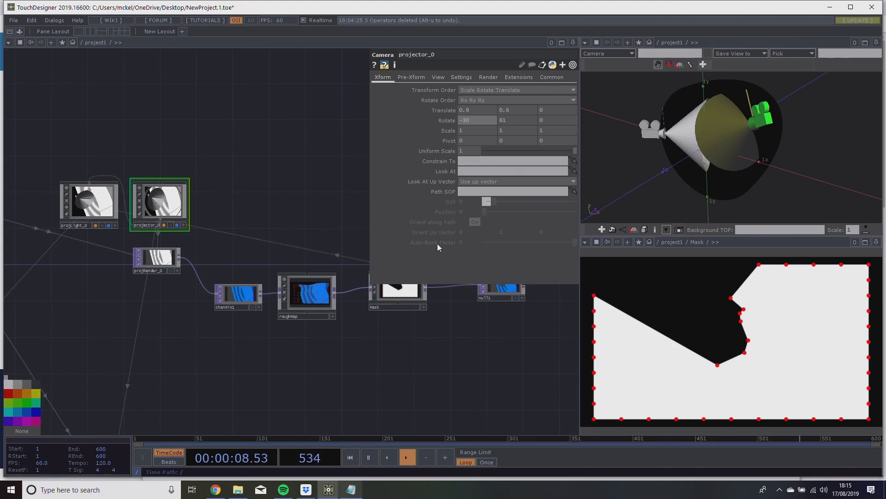
left_click_drag(413, 332, 278, 327)
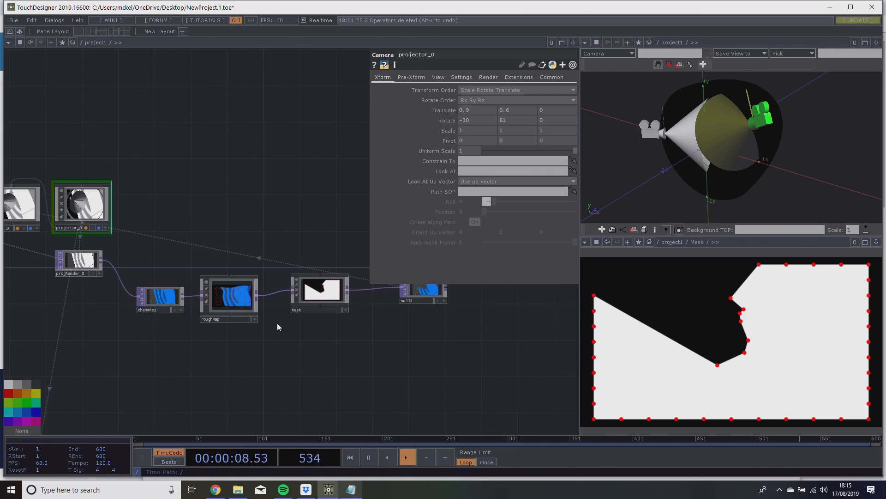
left_click_drag(283, 207, 344, 204)
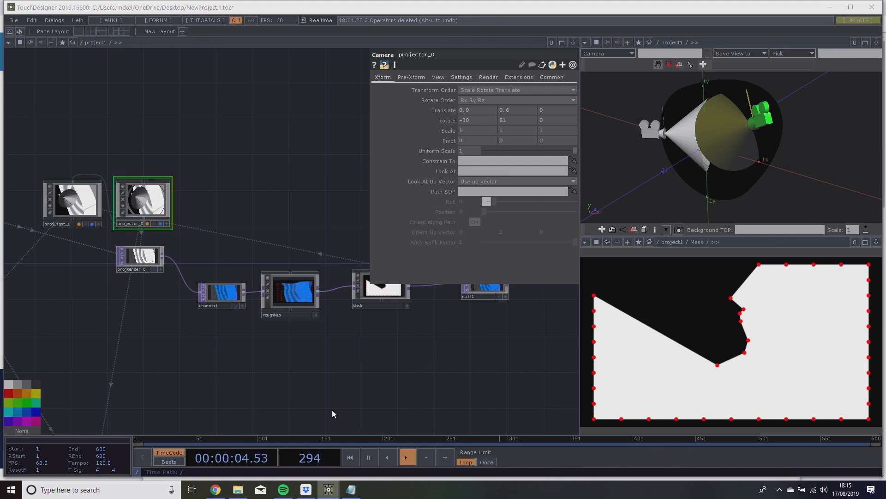
Open the AboutMe project, start it in perform mode and advance to the Delicious Dome Mapping slide.
right_click(329, 489)
left_click(306, 314)
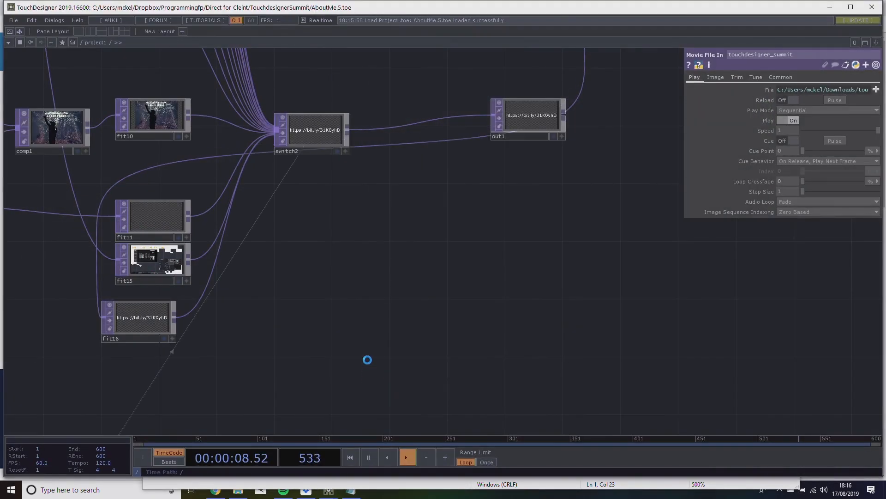
left_click_drag(460, 319, 559, 314)
key("F1")
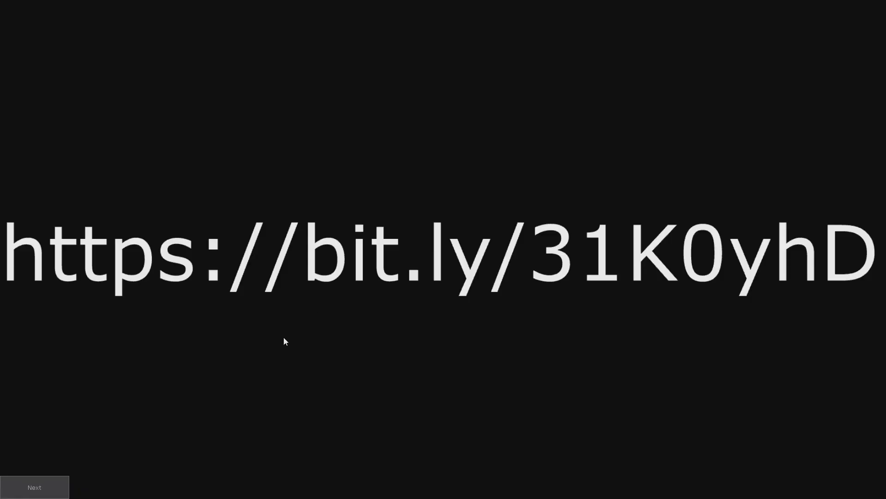
left_click(66, 483)
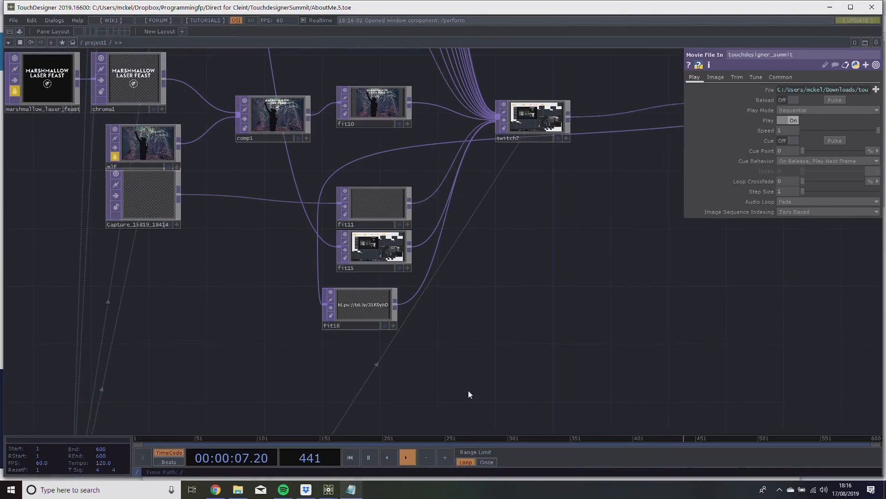
left_click_drag(469, 391, 456, 397)
Switch to Paint with a blank canvas.
key("super")
type("paint")
key("Return")
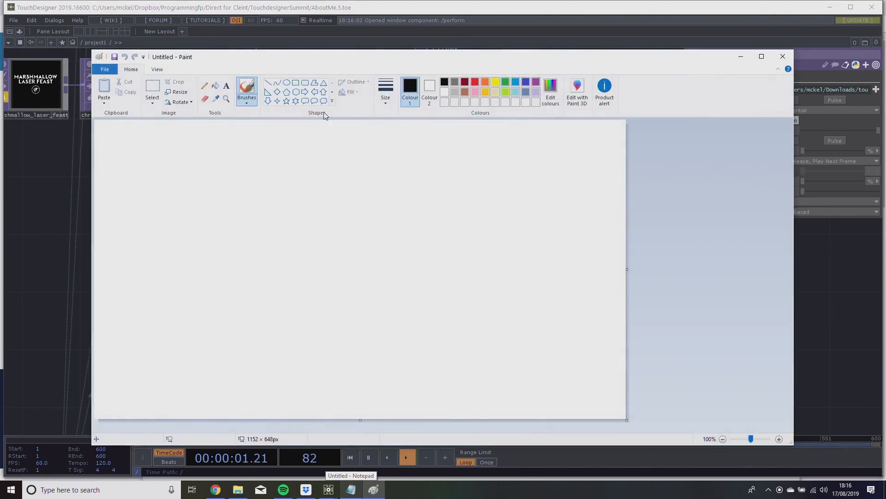
Sketch a large dome outline with projectors at both lower corners and their beams crossing inside it.
mouse_move(227, 157)
left_mouse_down()
mouse_move(180, 334)
mouse_move(353, 120)
left_mouse_up()
left_click_drag(161, 119, 172, 189)
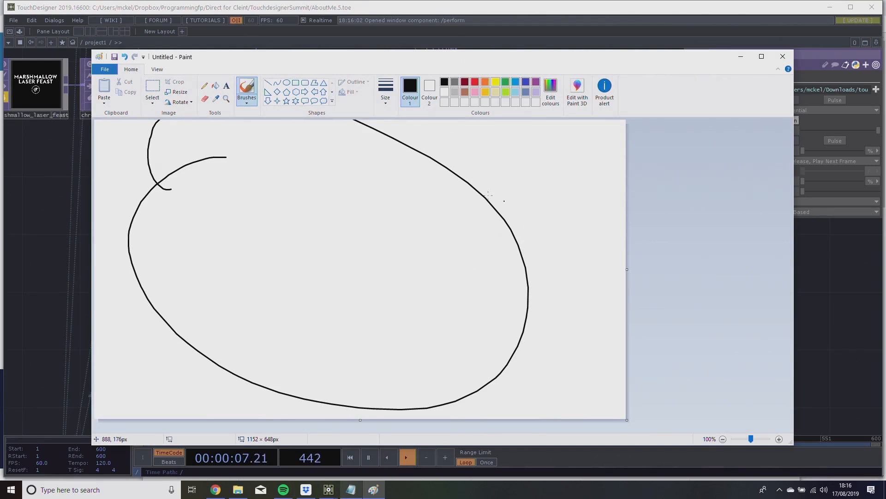
mouse_move(144, 355)
left_mouse_down()
mouse_move(138, 371)
mouse_move(163, 372)
left_mouse_up()
mouse_move(525, 352)
left_mouse_down()
mouse_move(538, 376)
mouse_move(497, 388)
mouse_move(453, 309)
left_mouse_up()
left_click_drag(538, 394, 480, 397)
left_click_drag(526, 365, 371, 207)
left_click_drag(523, 344, 151, 217)
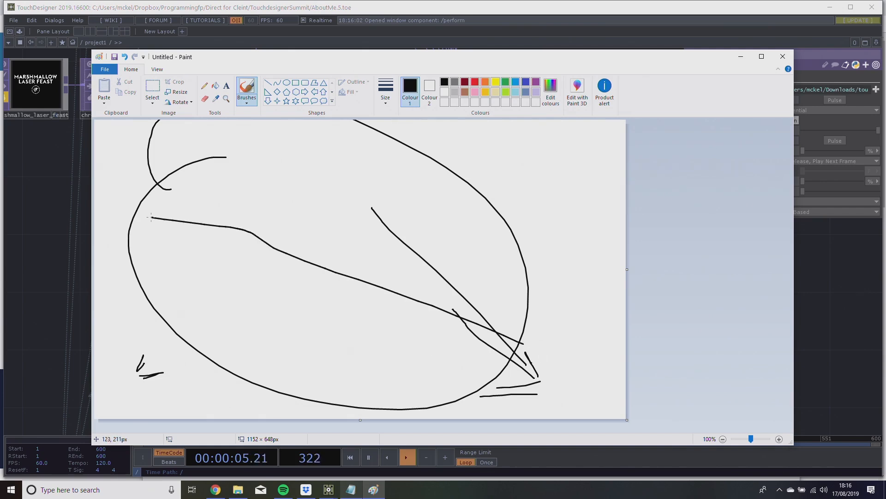
mouse_move(552, 368)
left_mouse_down()
mouse_move(273, 204)
mouse_move(251, 204)
mouse_move(331, 219)
left_mouse_up()
mouse_move(147, 365)
left_mouse_down()
mouse_move(381, 257)
mouse_move(390, 219)
left_mouse_up()
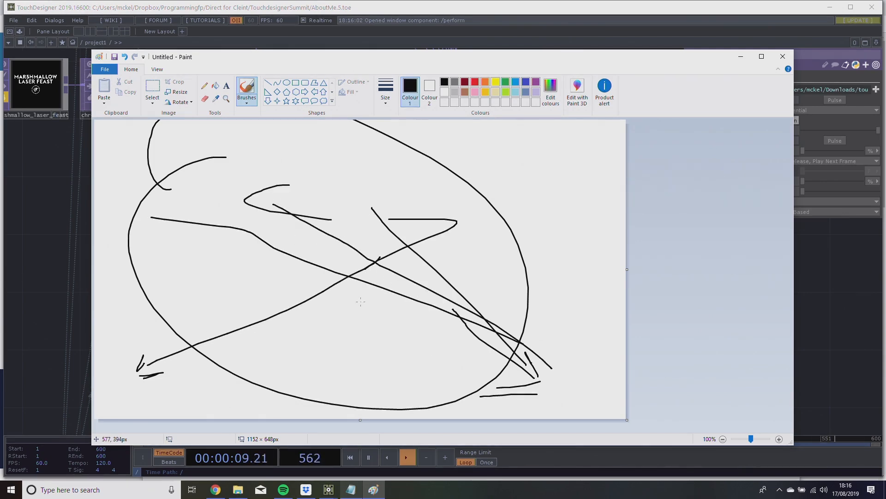
Start a new canvas without saving the sketch and draw a large rectangle divided into four quadrants.
key("ctrl+n")
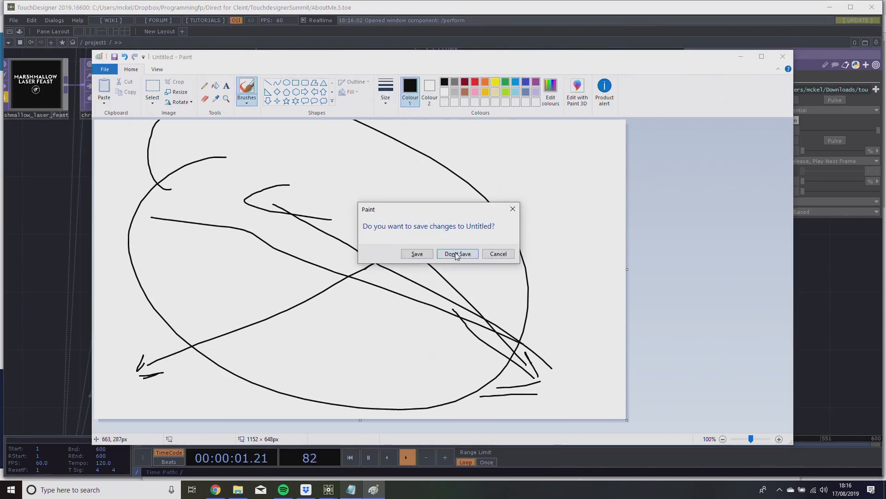
left_click(458, 254)
mouse_move(135, 142)
left_mouse_down()
mouse_move(131, 270)
mouse_move(152, 361)
mouse_move(244, 143)
mouse_move(479, 208)
mouse_move(259, 335)
mouse_move(164, 331)
left_mouse_up()
left_click_drag(309, 148, 324, 335)
left_click_drag(138, 238, 483, 244)
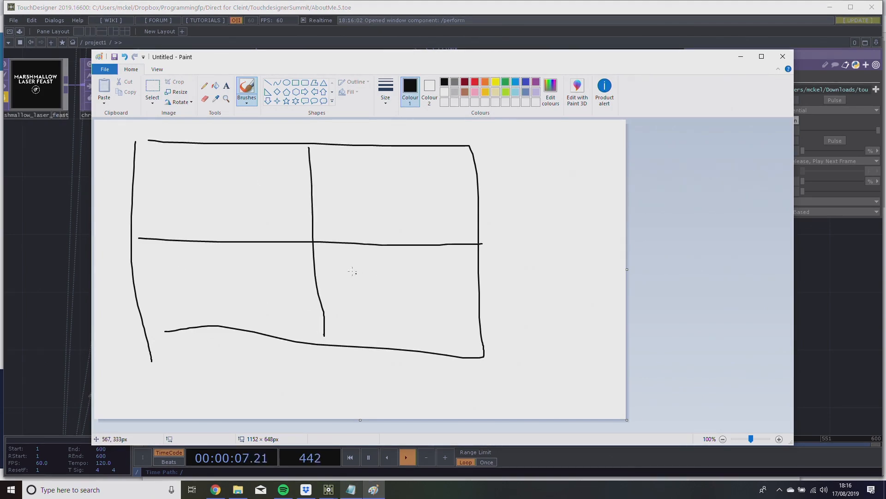
Sketch a curved dome section in the lower-right quadrant and a wedge with a shaded left edge in the upper-right one.
mouse_move(329, 268)
left_mouse_down()
mouse_move(350, 282)
mouse_move(370, 331)
mouse_move(379, 270)
mouse_move(432, 254)
mouse_move(479, 334)
mouse_move(382, 339)
left_mouse_up()
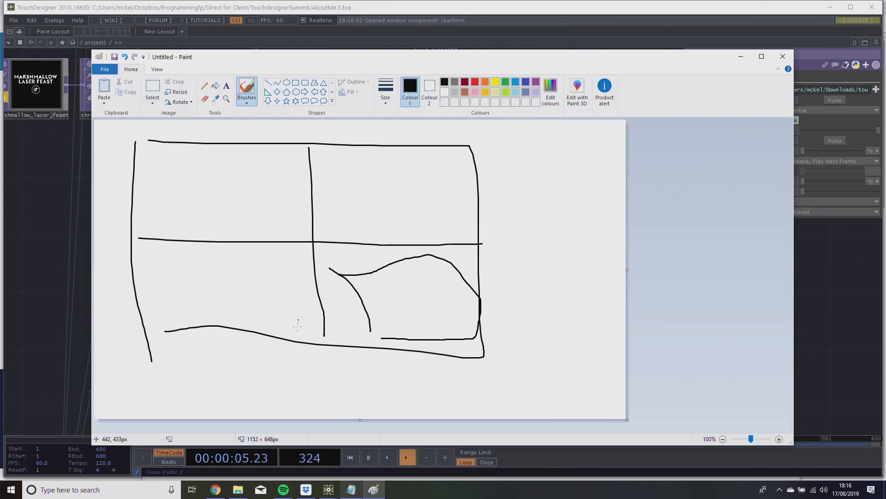
mouse_move(343, 222)
left_mouse_down()
mouse_move(356, 200)
mouse_move(412, 159)
mouse_move(451, 171)
mouse_move(349, 239)
left_mouse_up()
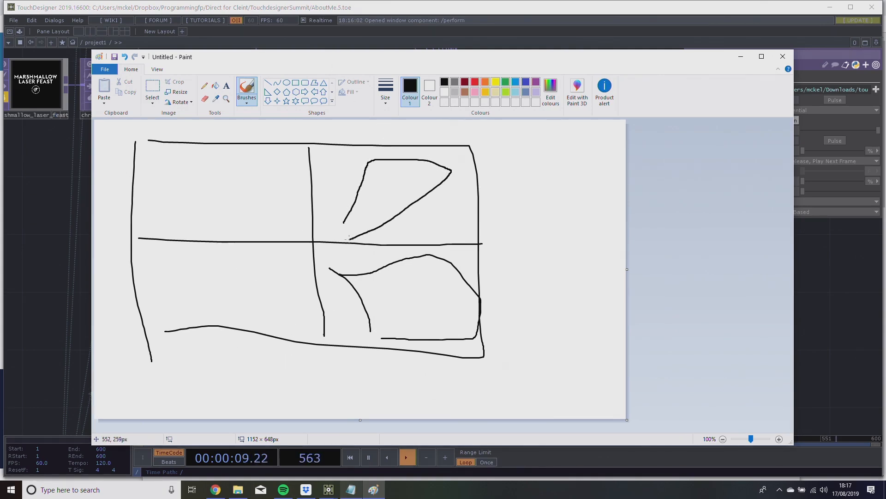
left_click_drag(351, 198, 340, 227)
left_click_drag(378, 160, 347, 237)
left_click_drag(375, 161, 344, 228)
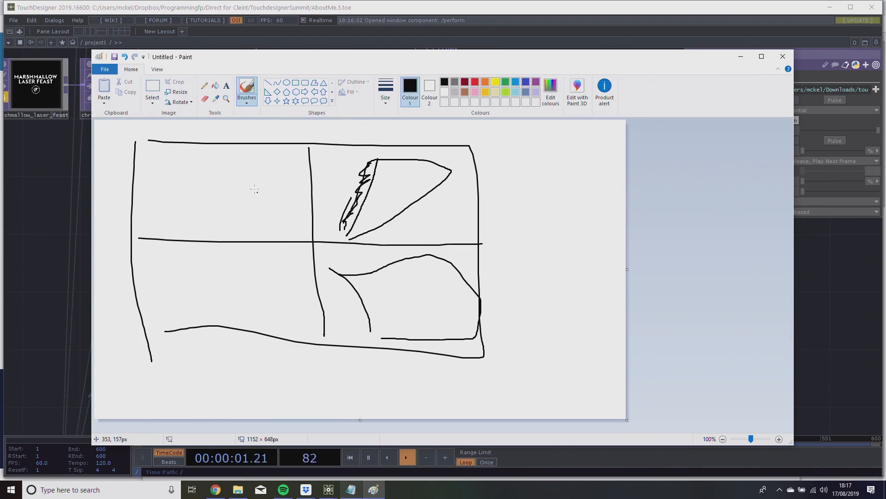
Sketch a dome section with a doubled slanted edge in the upper-left quadrant and scribble around that quadrant's border.
left_click_drag(226, 156, 177, 207)
mouse_move(237, 158)
left_mouse_down()
mouse_move(272, 210)
mouse_move(181, 209)
left_mouse_up()
left_click_drag(217, 147, 263, 193)
left_click_drag(220, 154, 277, 226)
mouse_move(254, 147)
left_mouse_down()
mouse_move(274, 147)
mouse_move(315, 223)
mouse_move(138, 229)
mouse_move(200, 142)
mouse_move(256, 136)
left_mouse_up()
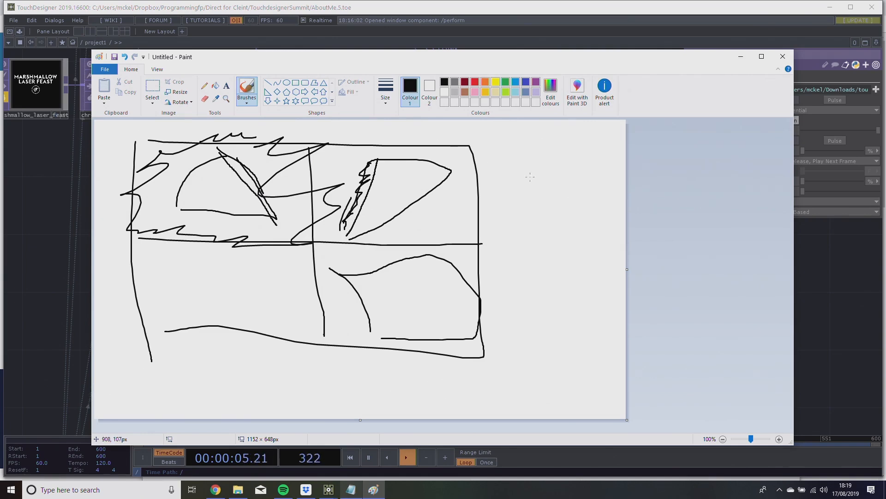
Close the Paint window.
left_click(780, 58)
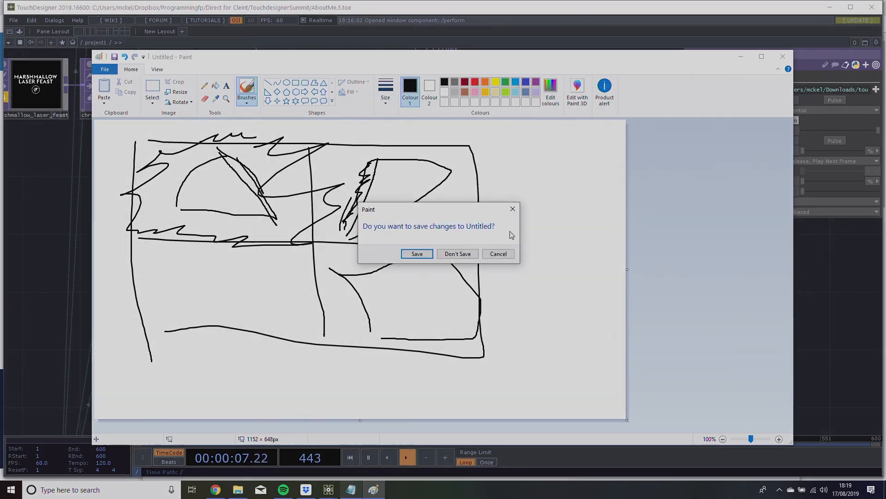